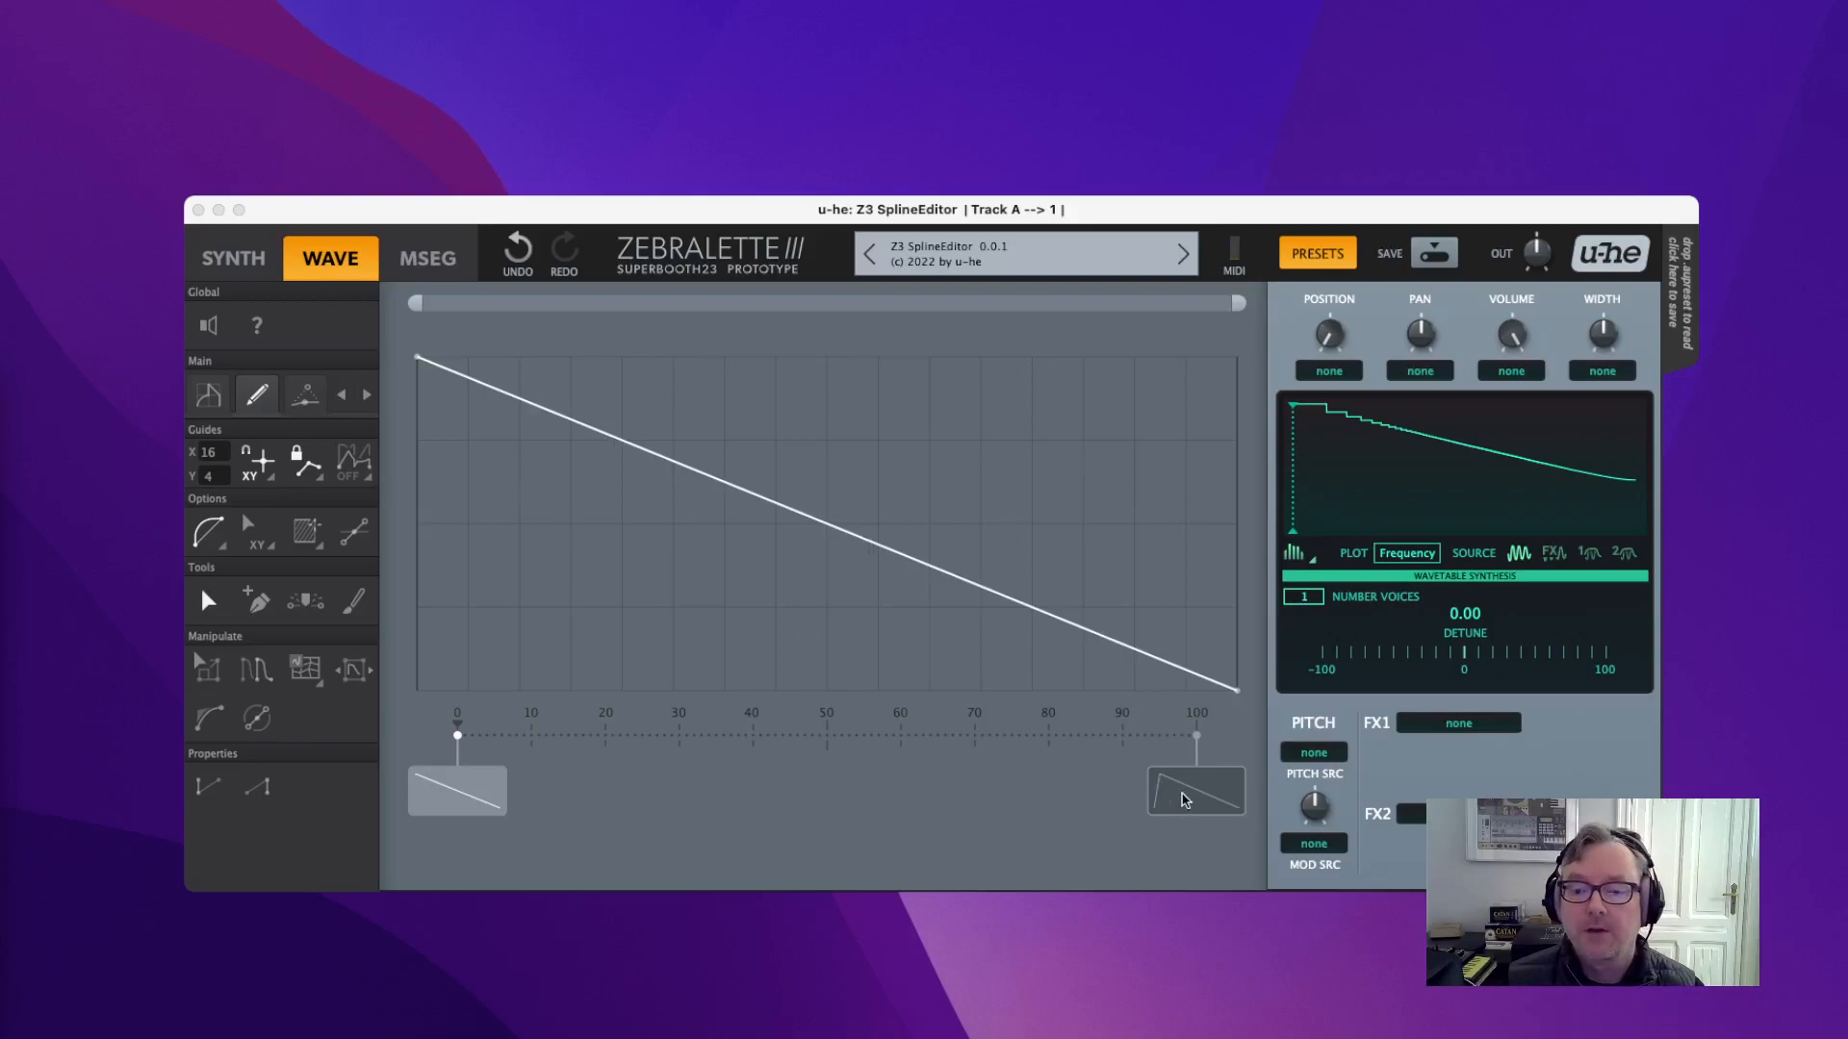
Compare the rise-then-fall and descending ramp keyframes, then sweep the wavetable position up to 73.
click(1197, 799)
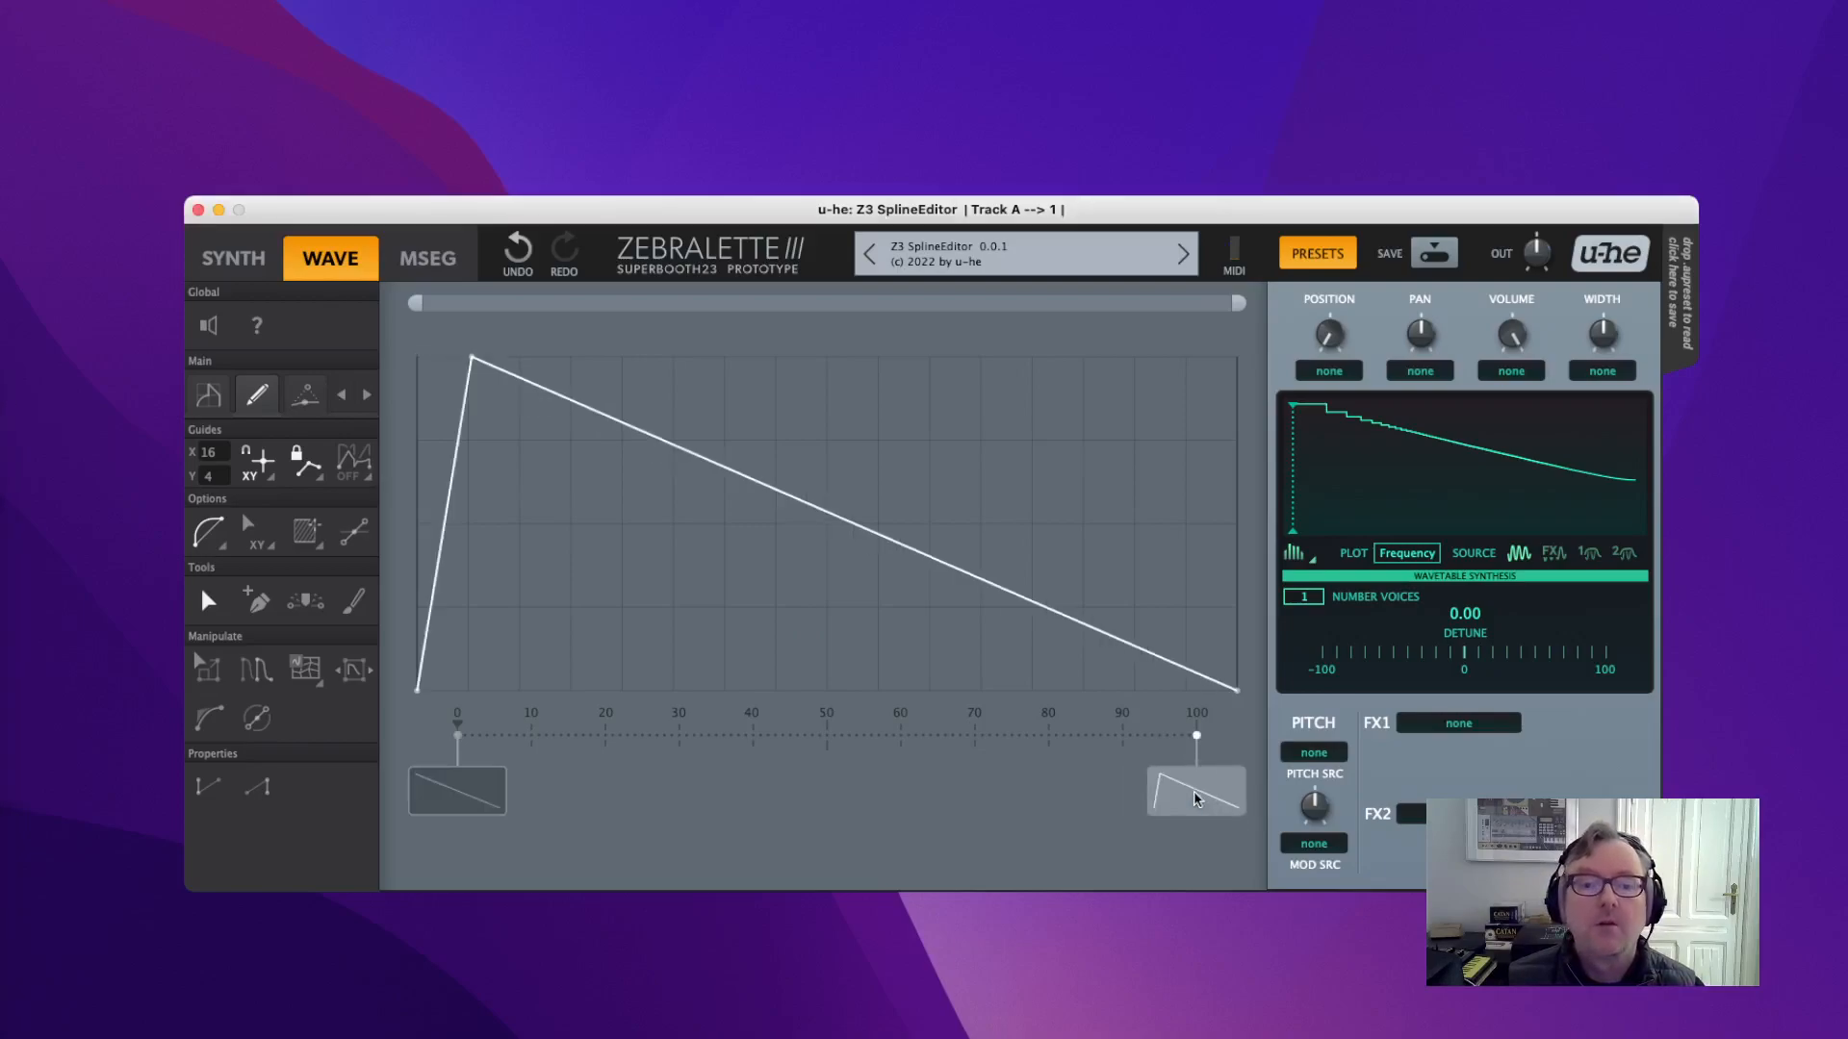
click(468, 791)
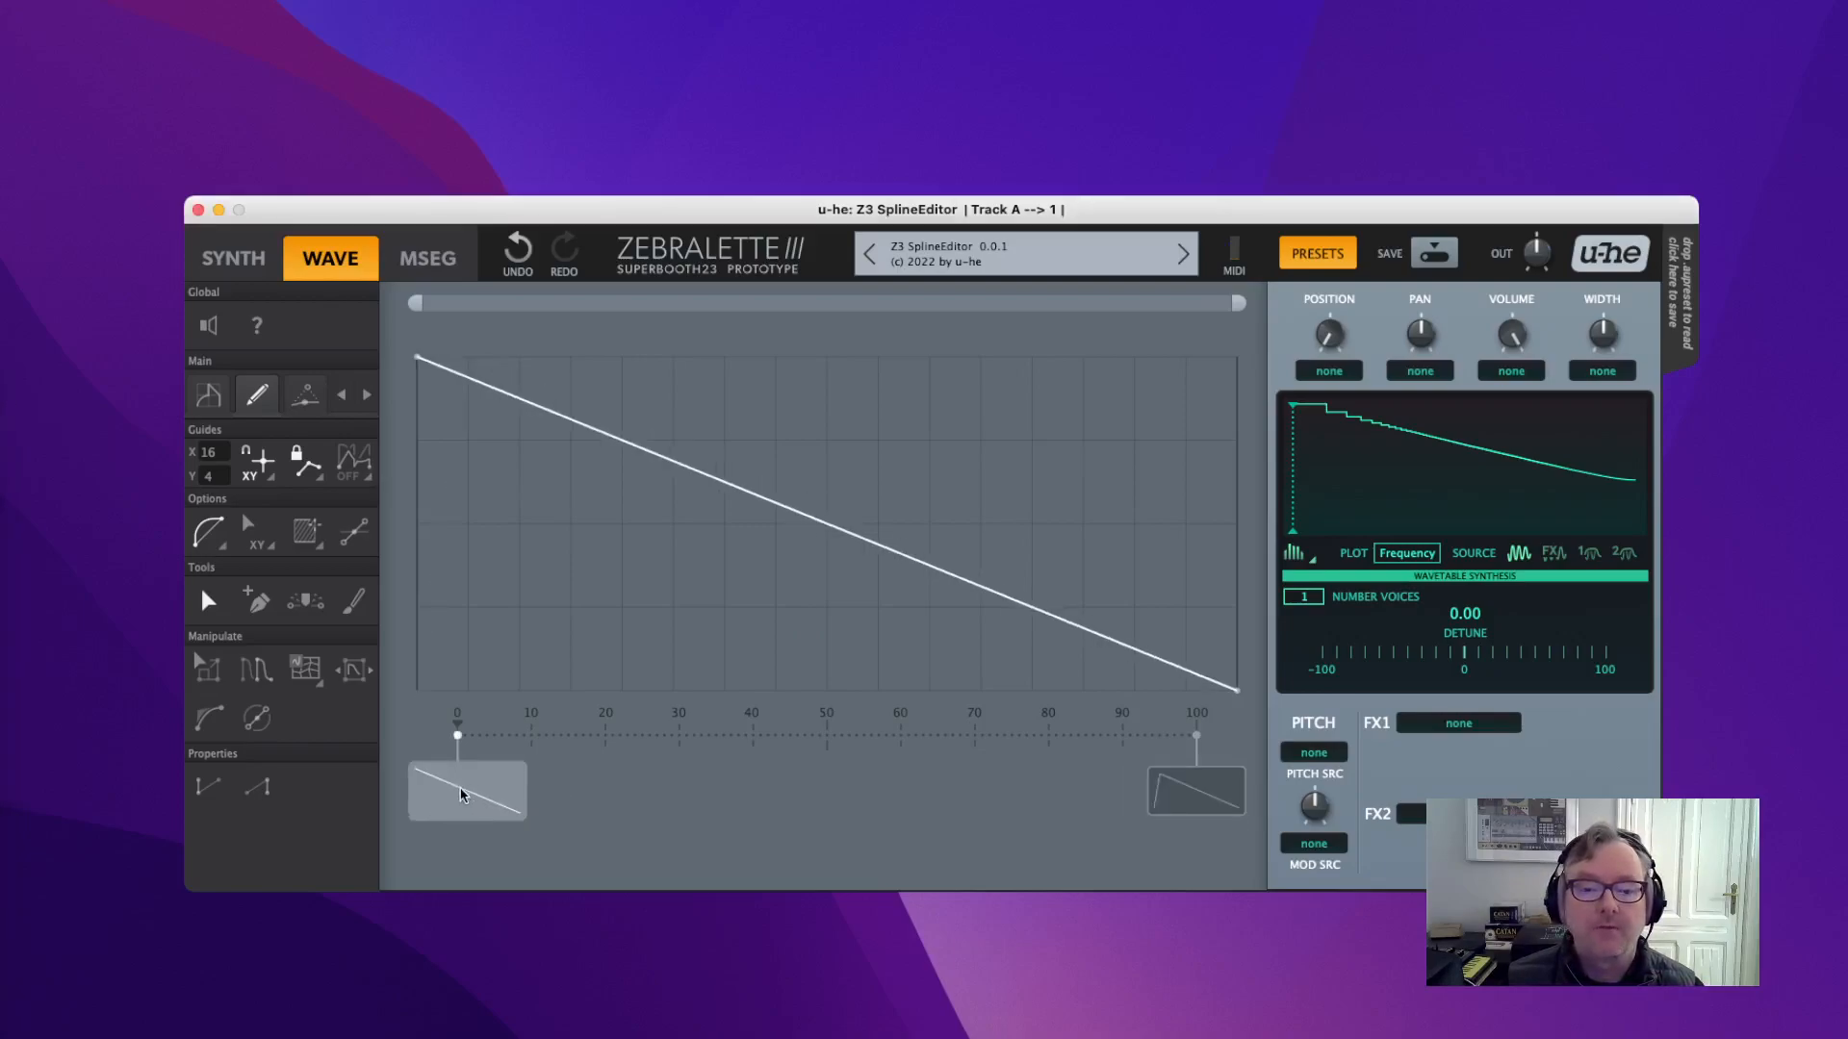
mouse_move(1336, 351)
mouse_move(1333, 344)
mouse_down()
mouse_move(1299, 74)
mouse_move(1301, 56)
mouse_move(1347, 274)
mouse_move(1353, 48)
mouse_up()
Plot the oscillator in Time view and sweep the wavetable position, returning it to 0.
click(1404, 556)
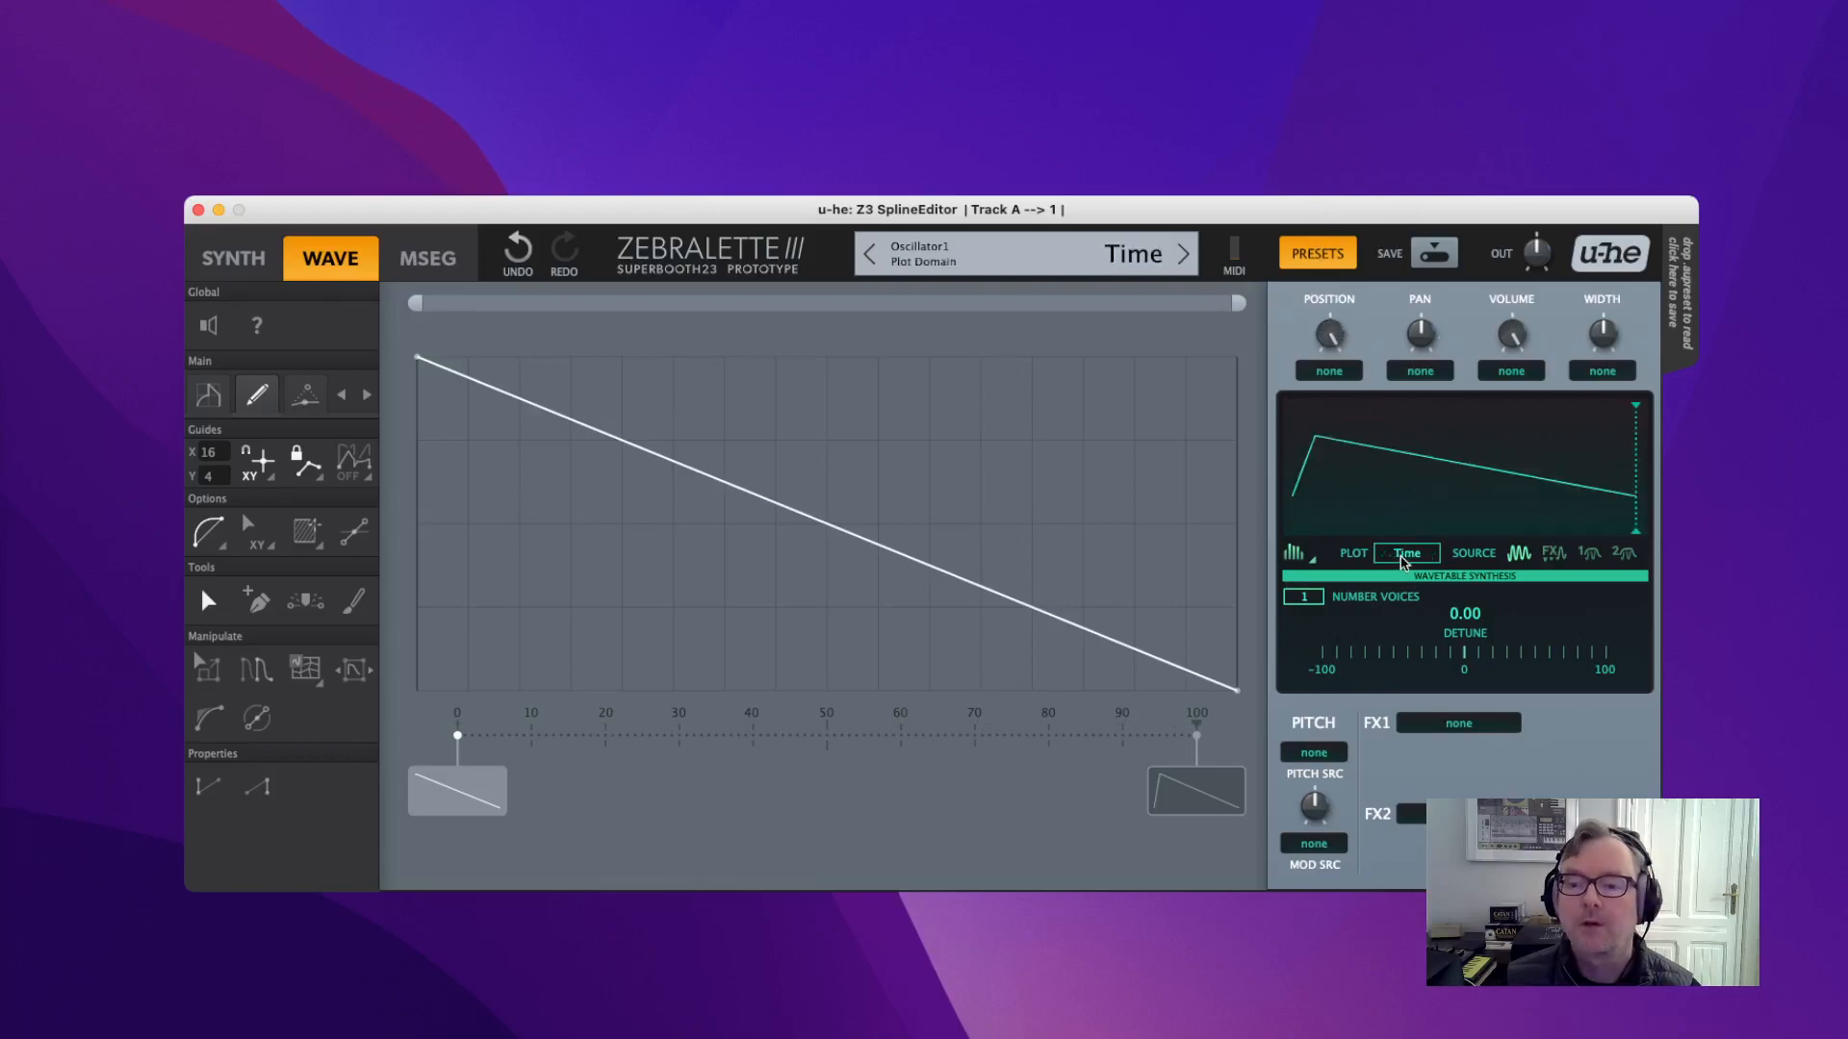
drag(1335, 330, 1328, 502)
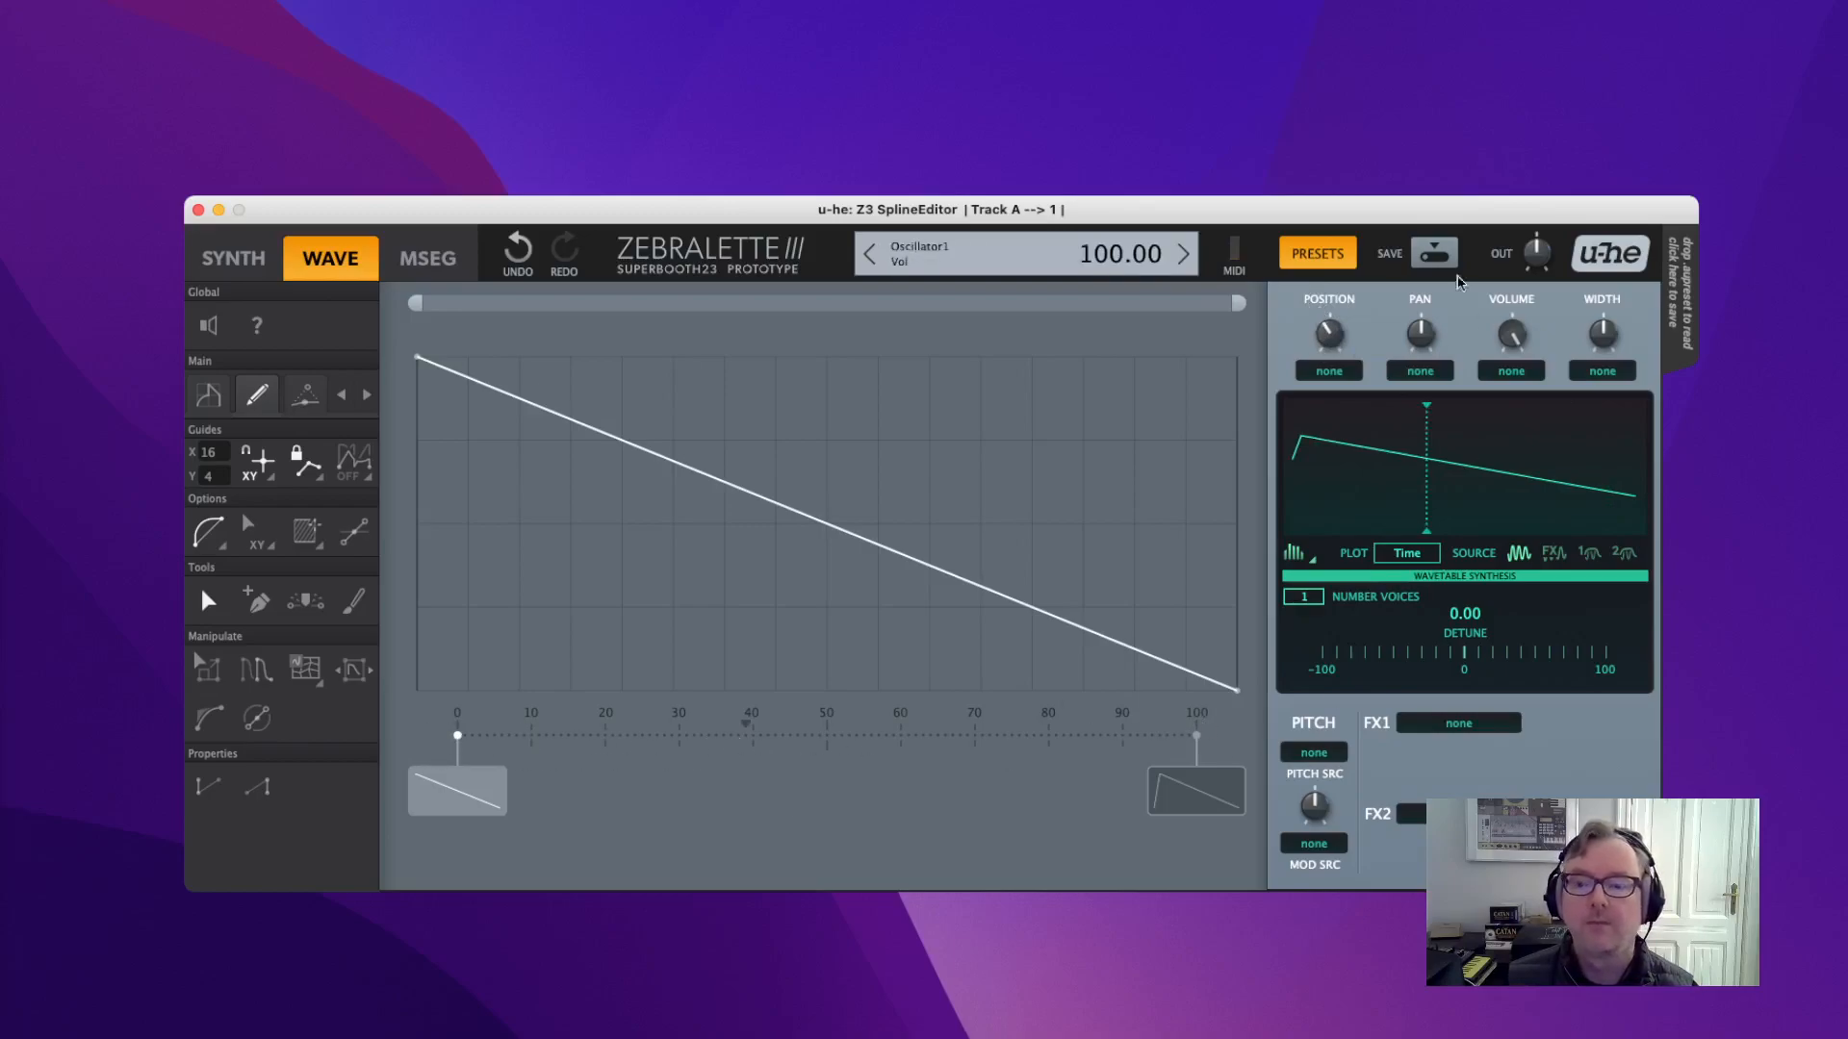
mouse_move(1329, 334)
mouse_down()
mouse_move(1299, 33)
mouse_move(1345, 391)
mouse_move(1336, 334)
mouse_up()
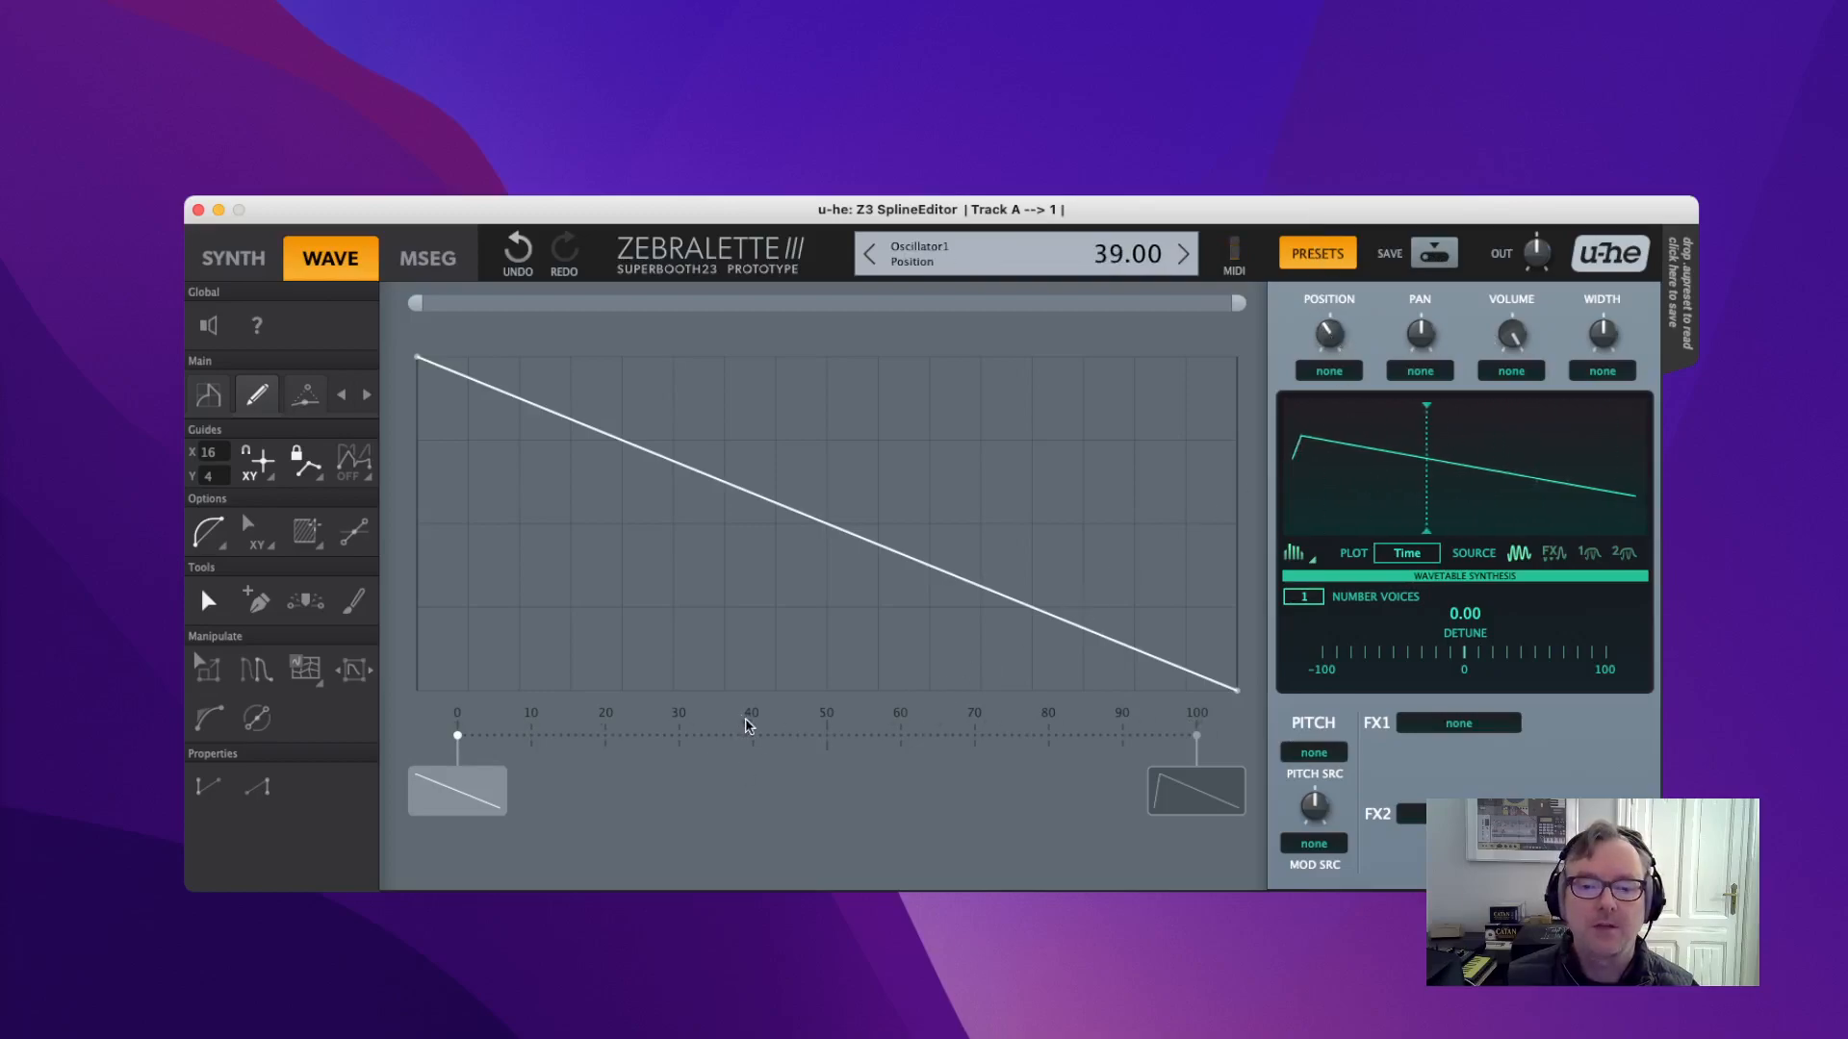
drag(1318, 346, 1433, 473)
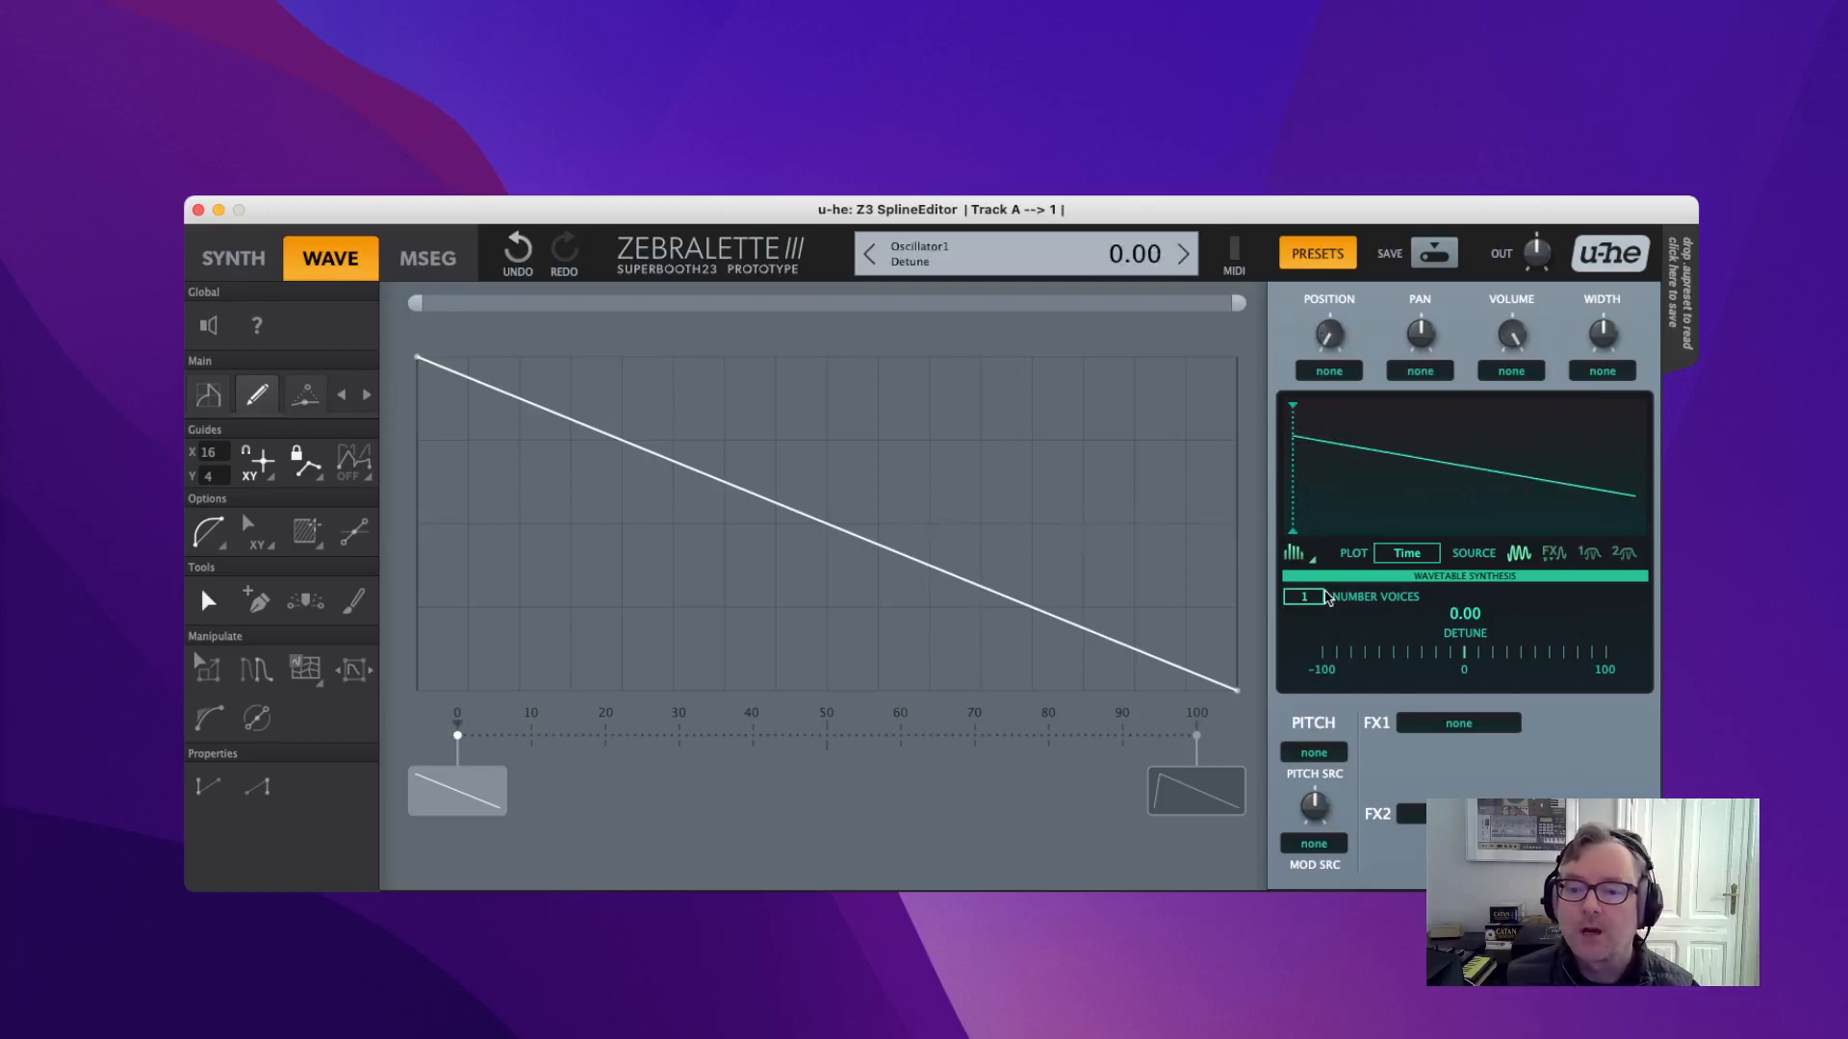
Try unison detune at 13, stereo width 100 and higher volume, then lower detune to about 8.60.
scroll(1321, 601, up, 3)
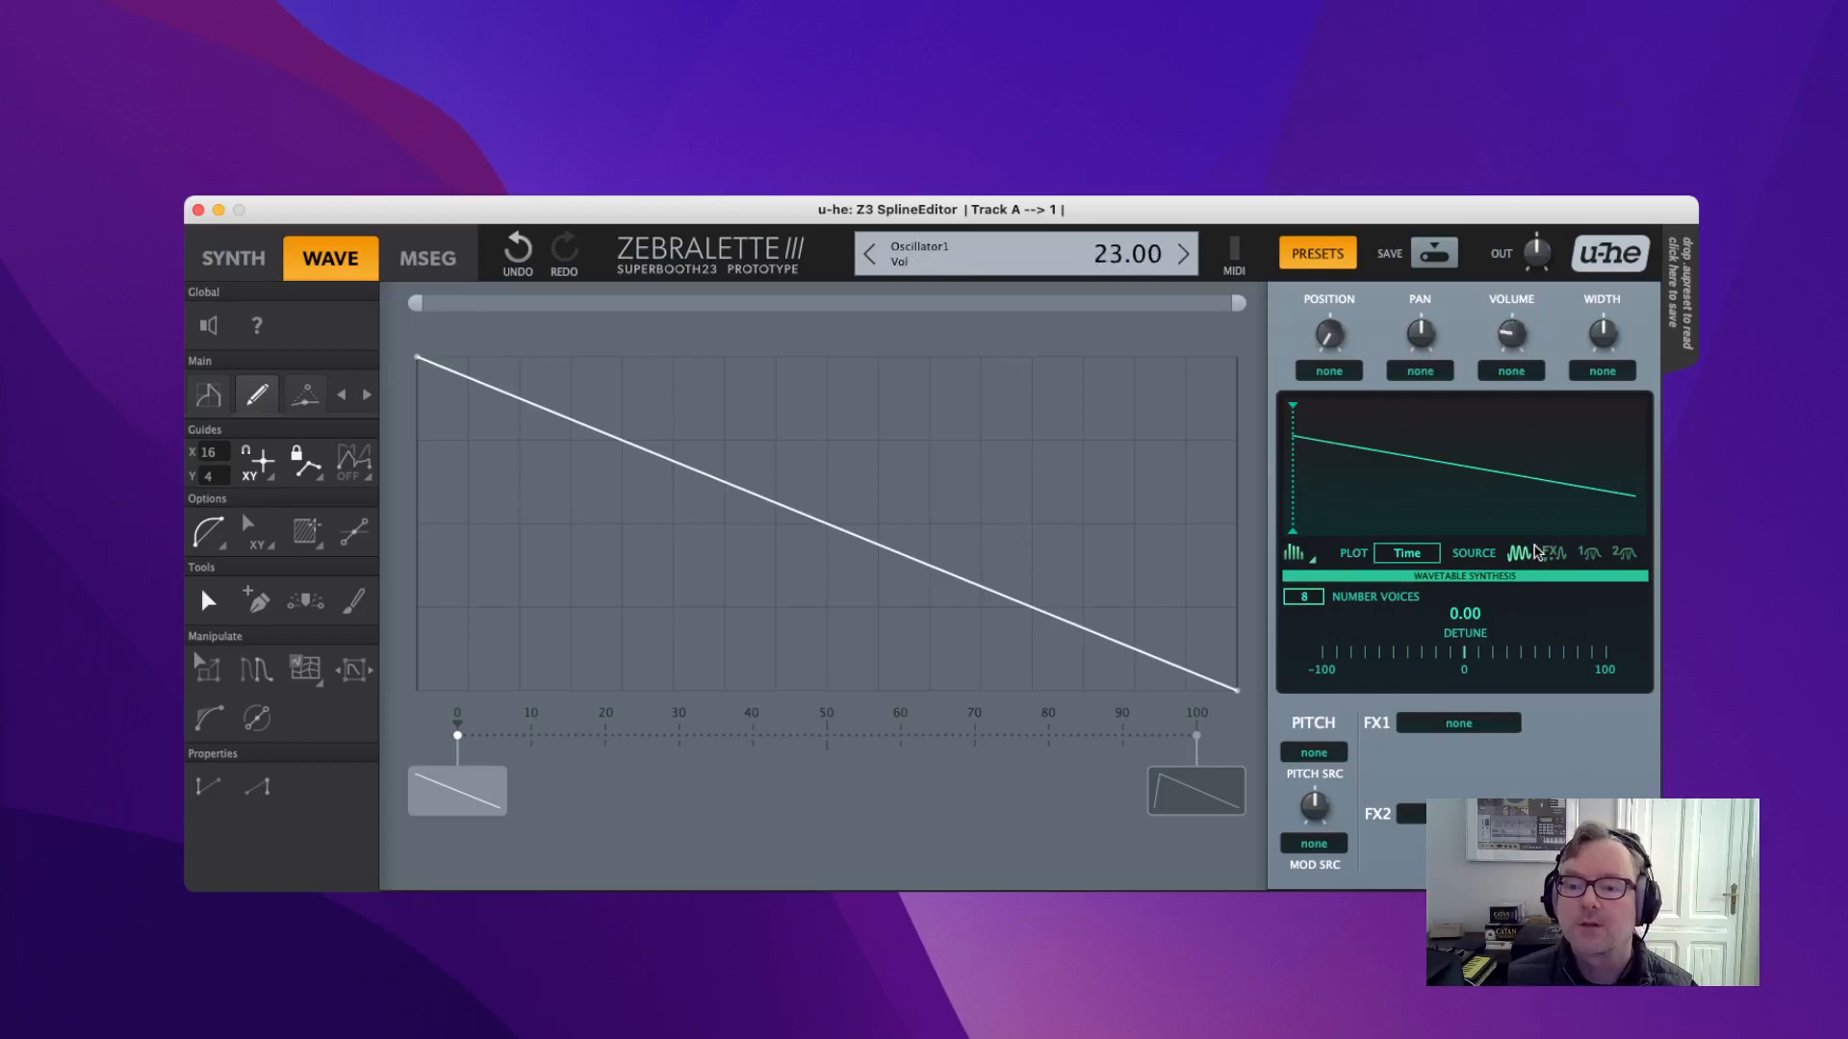
drag(1464, 653, 1504, 653)
drag(1594, 338, 1570, 172)
mouse_move(1509, 328)
mouse_down()
mouse_move(1507, 253)
mouse_move(1509, 292)
mouse_up()
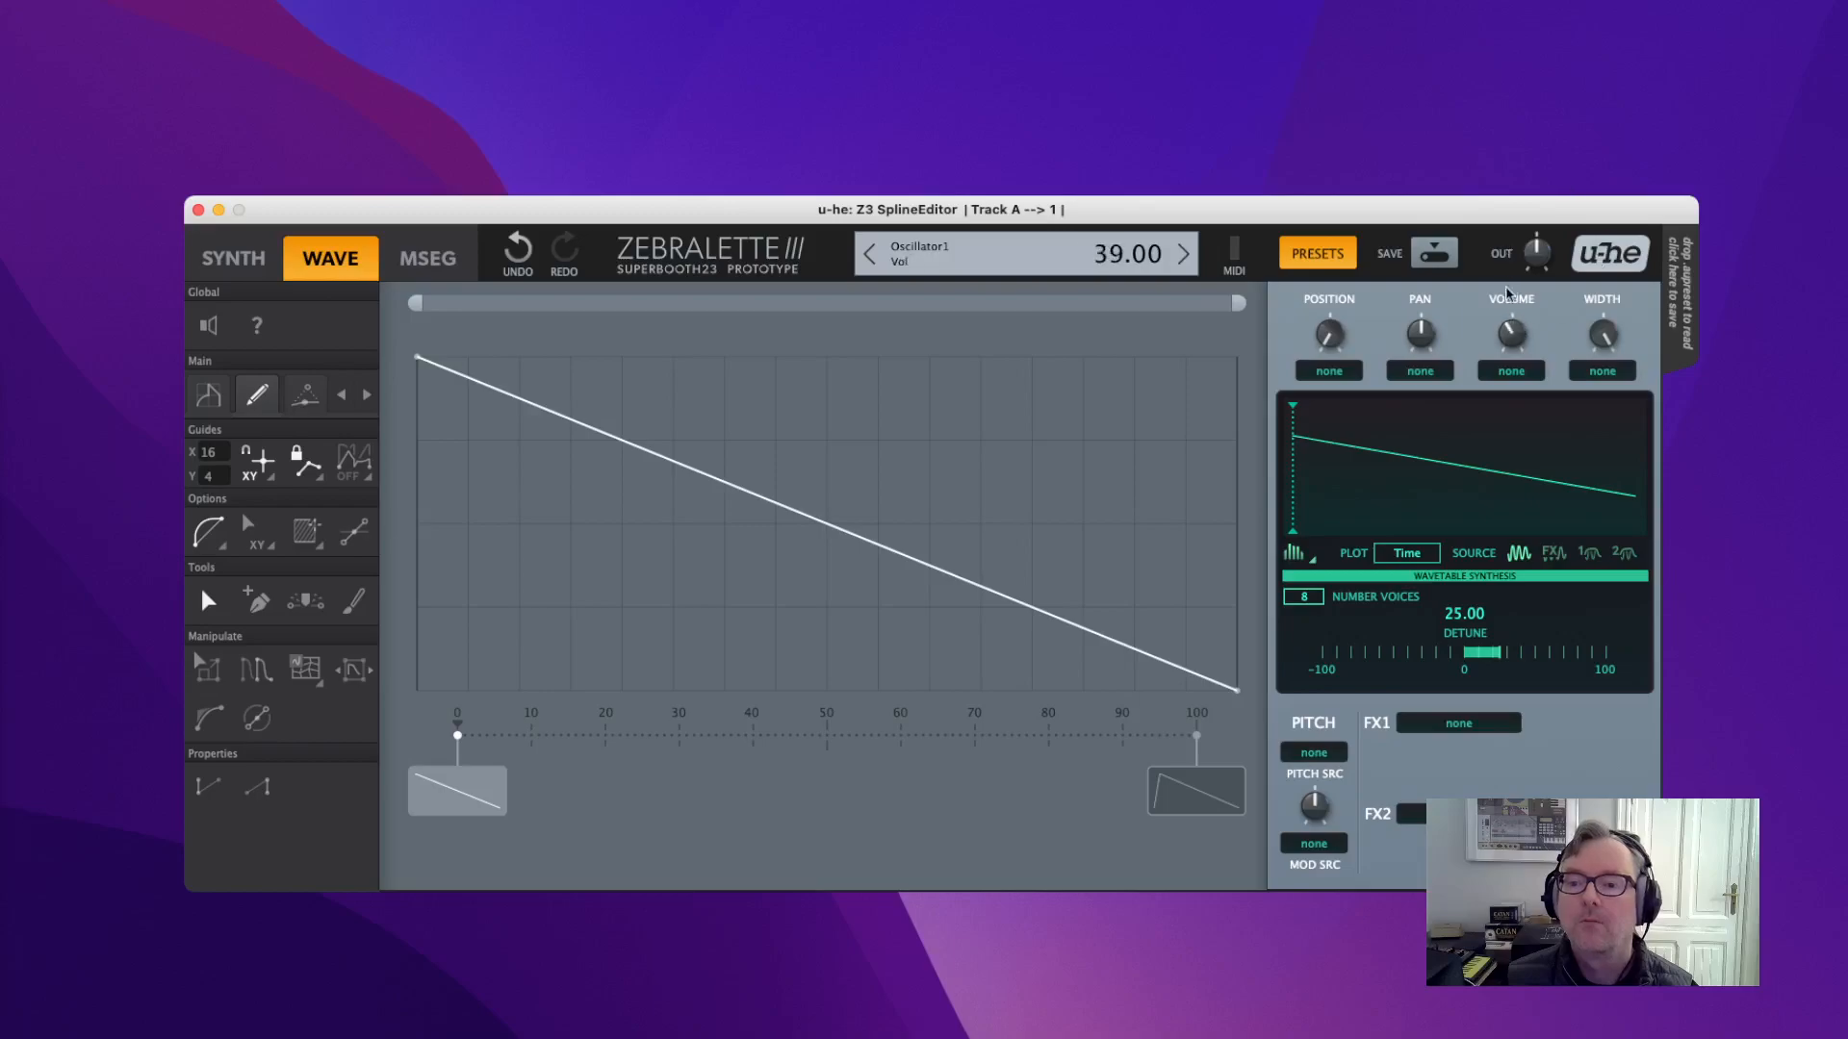
drag(1498, 655, 1450, 655)
Reset detune to 0.00, voices to 1 and volume to 100.
scroll(1296, 601, down, 3)
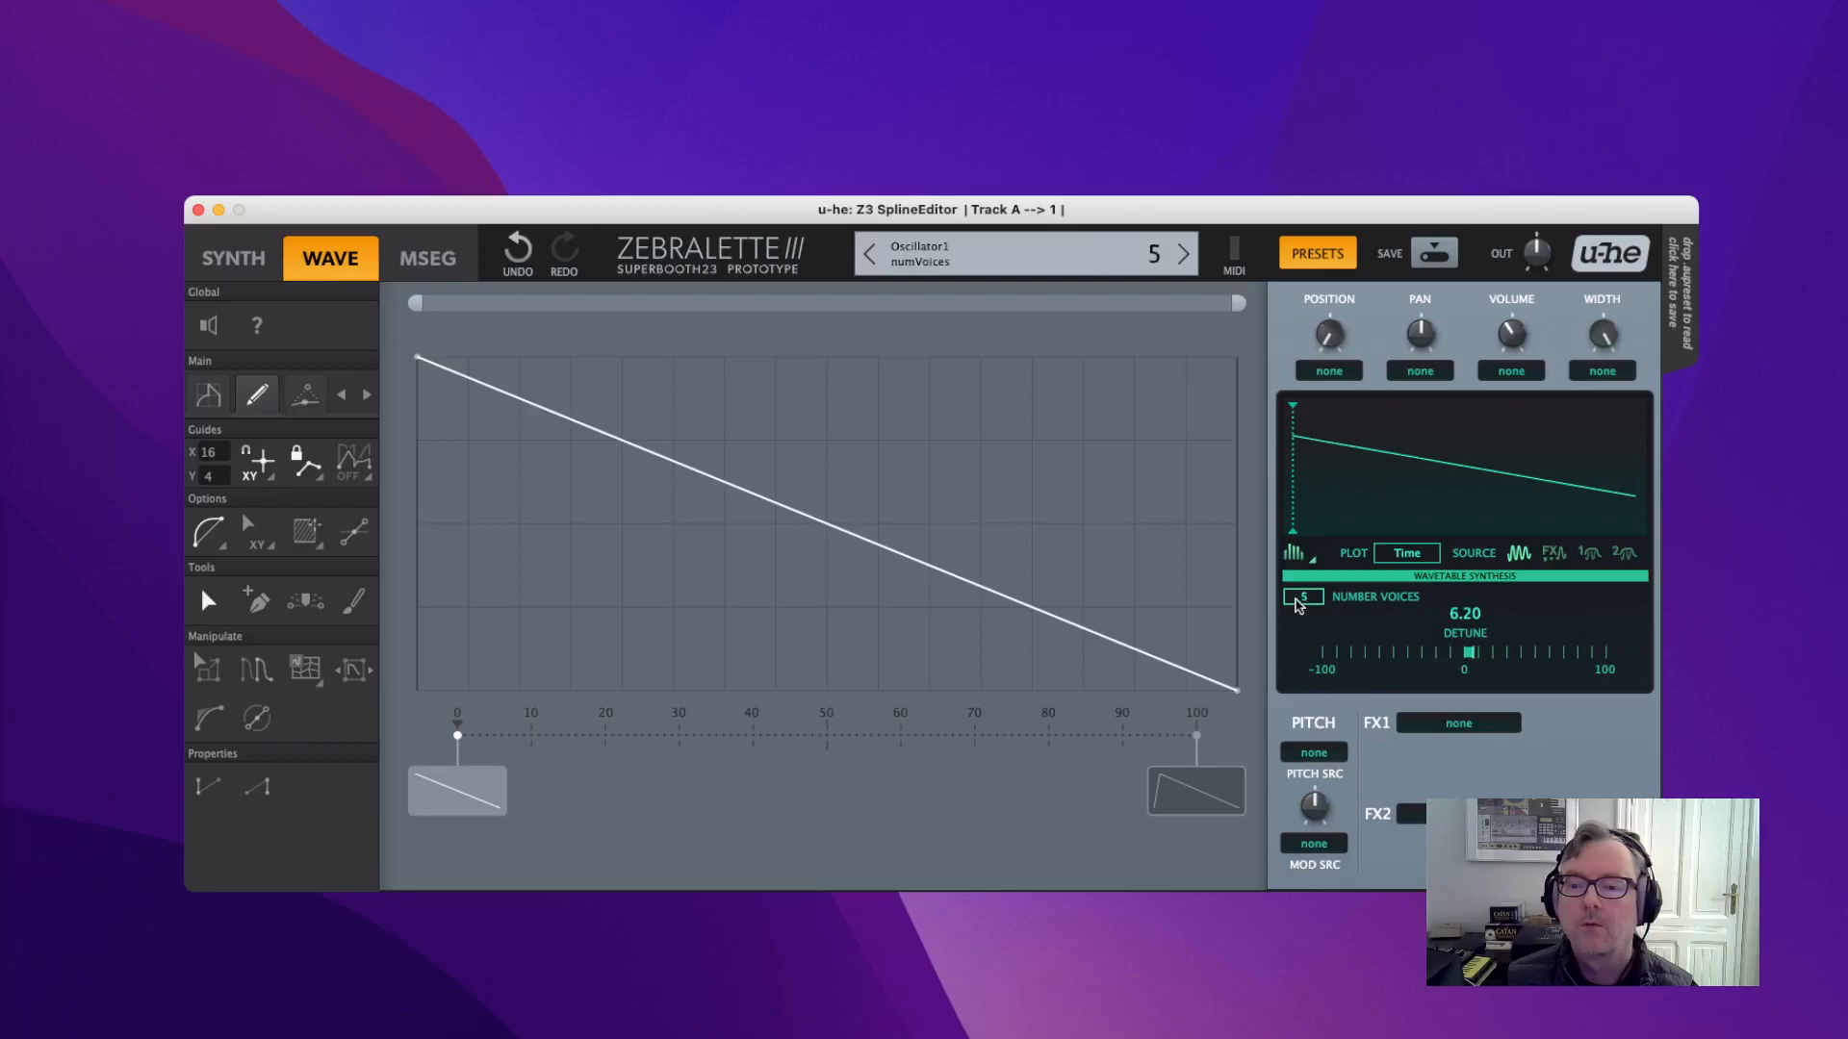
scroll(1299, 602, up, 2)
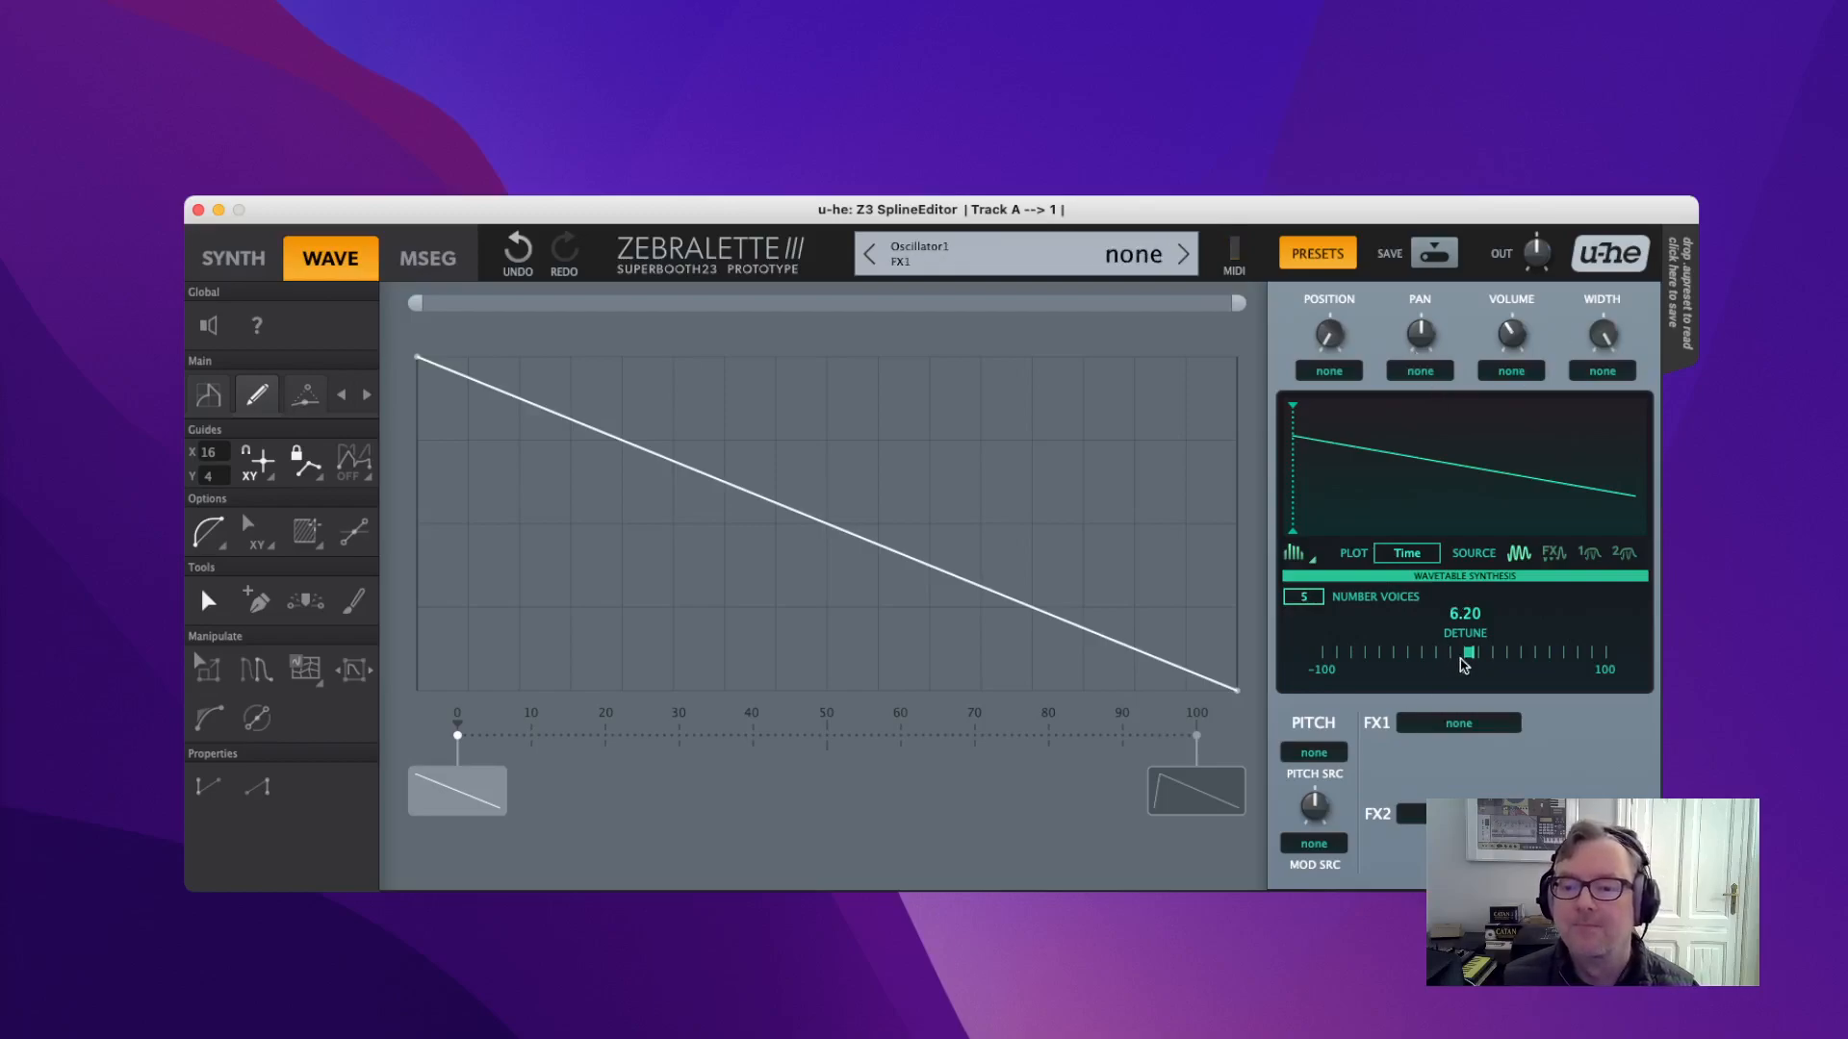
double_click(1474, 654)
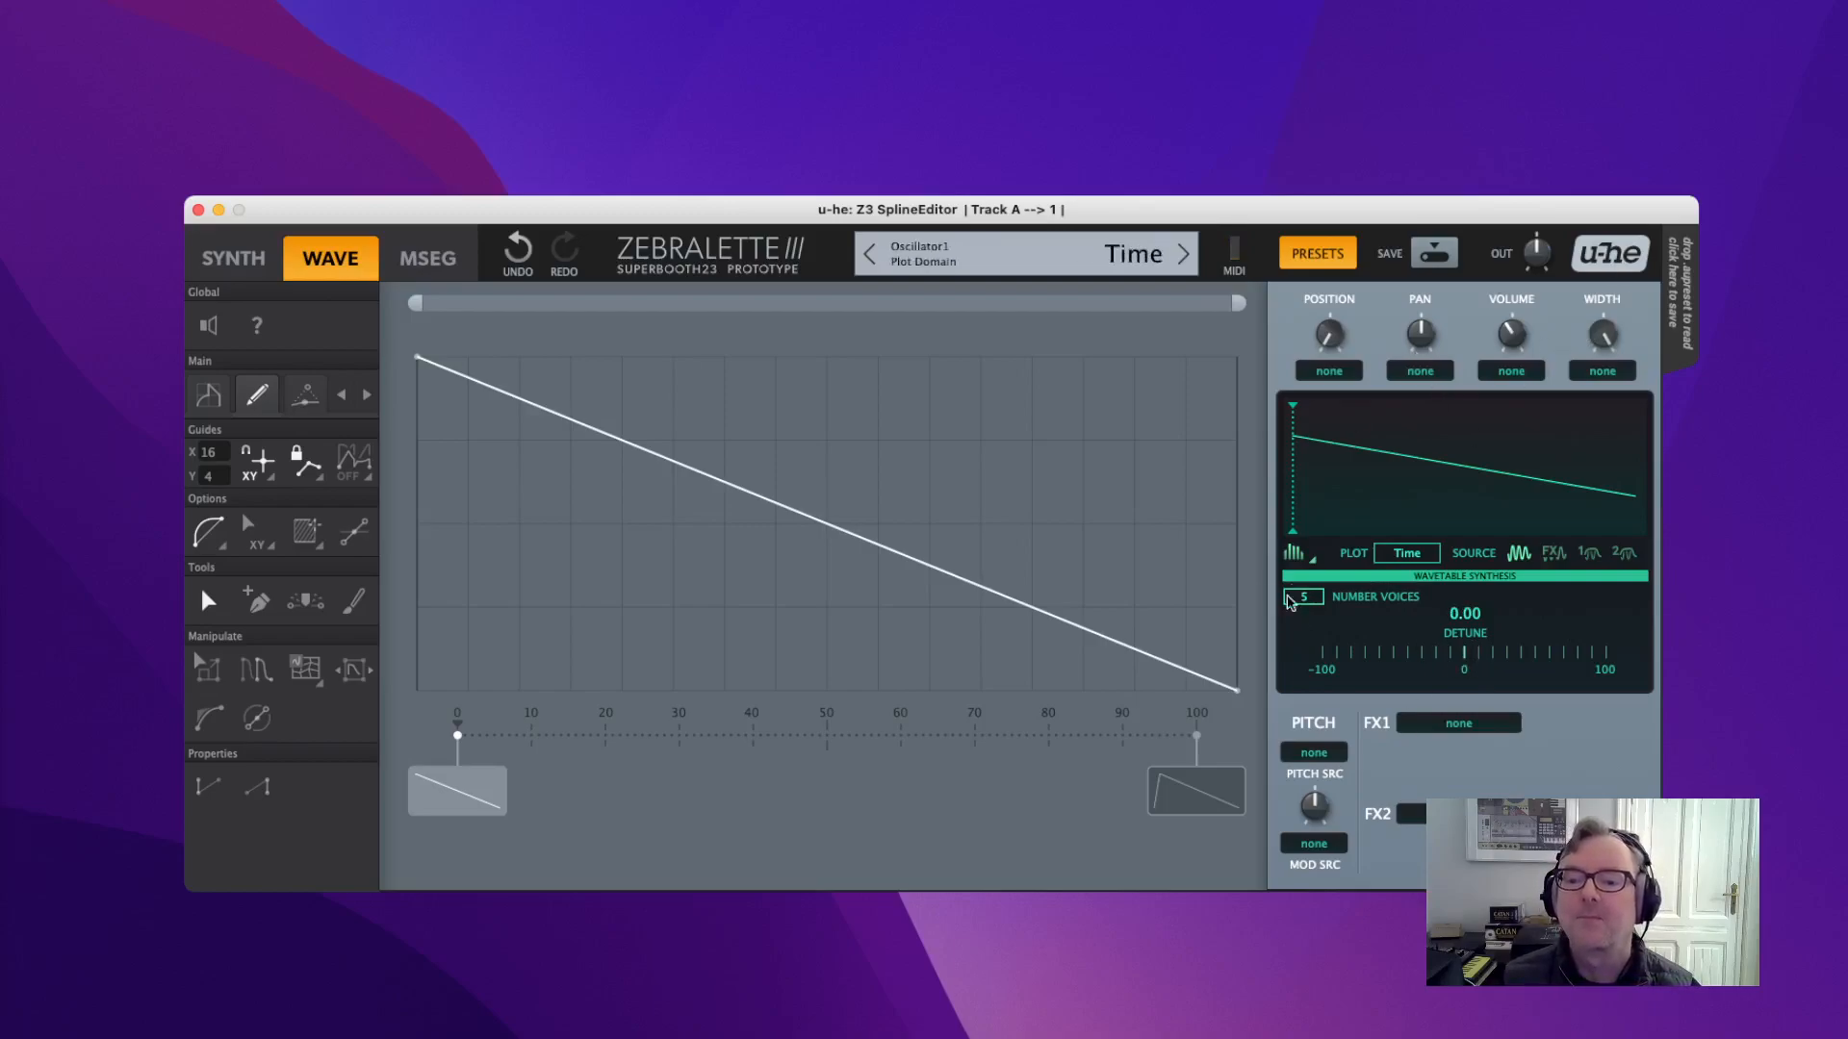
double_click(1305, 597)
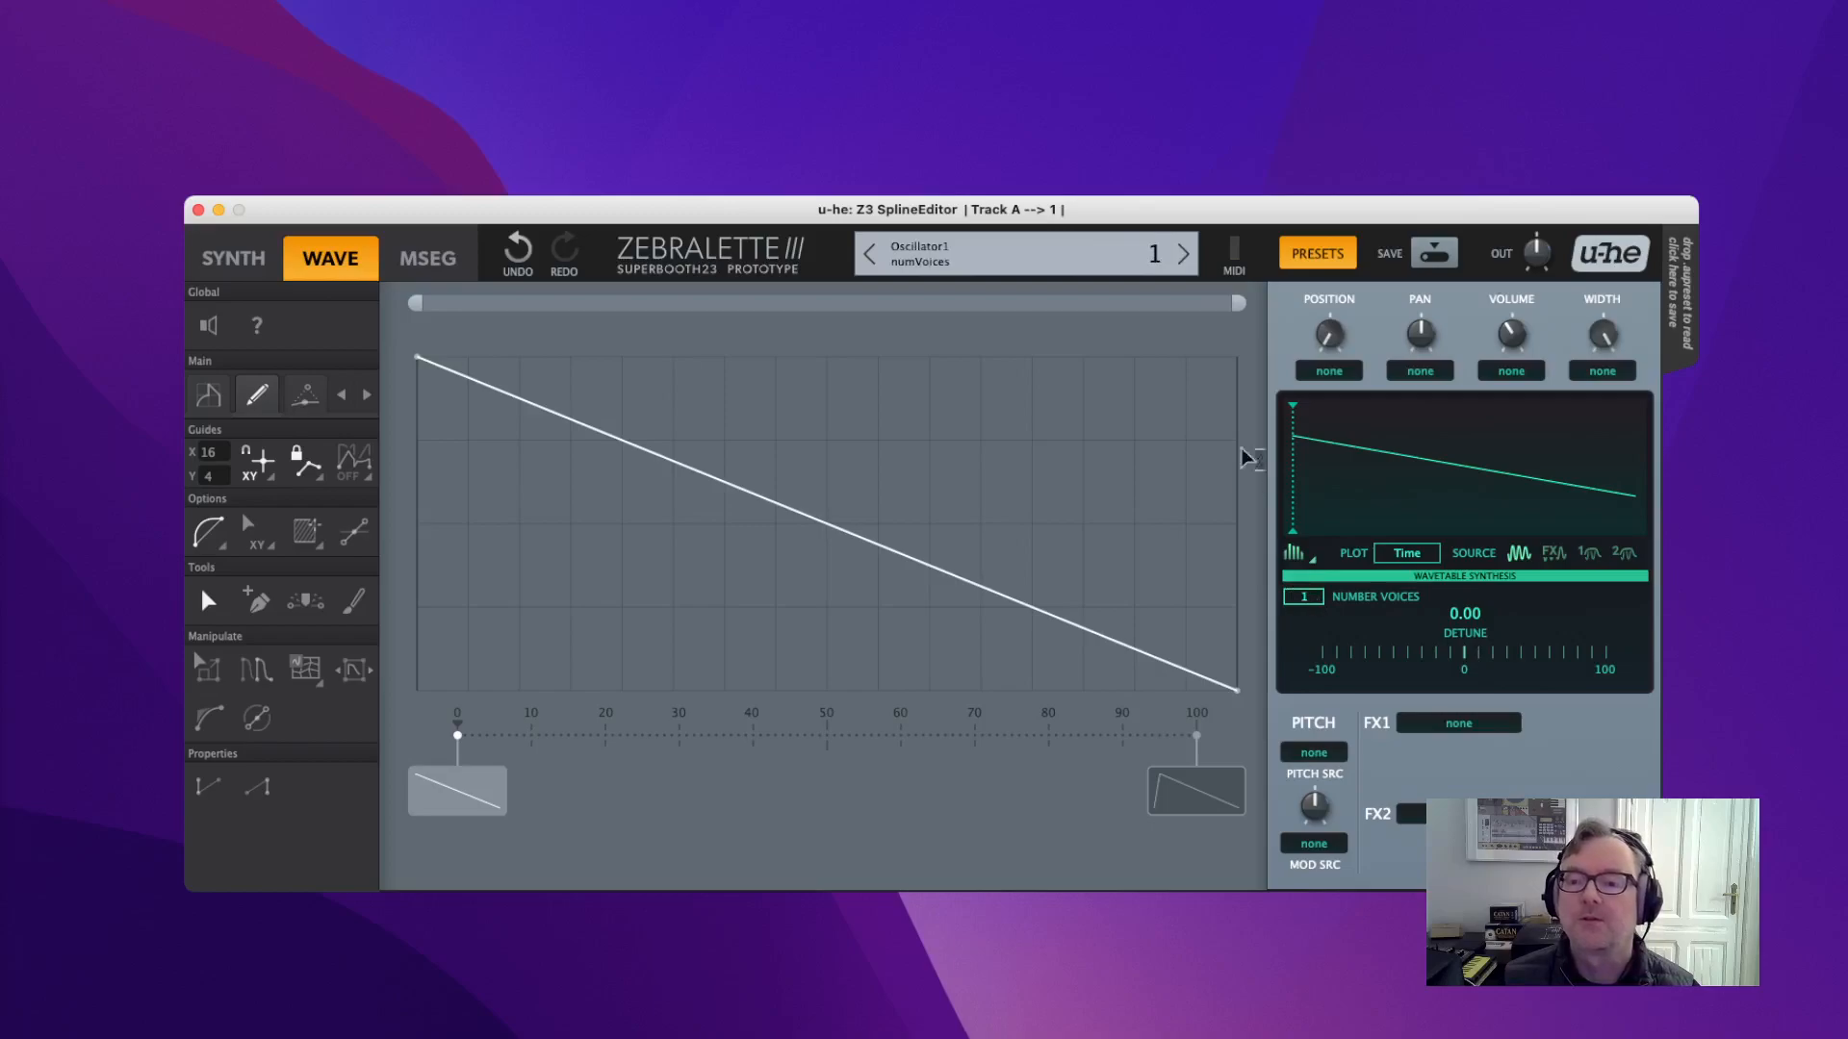
scroll(1510, 335, up, 1)
double_click(1507, 337)
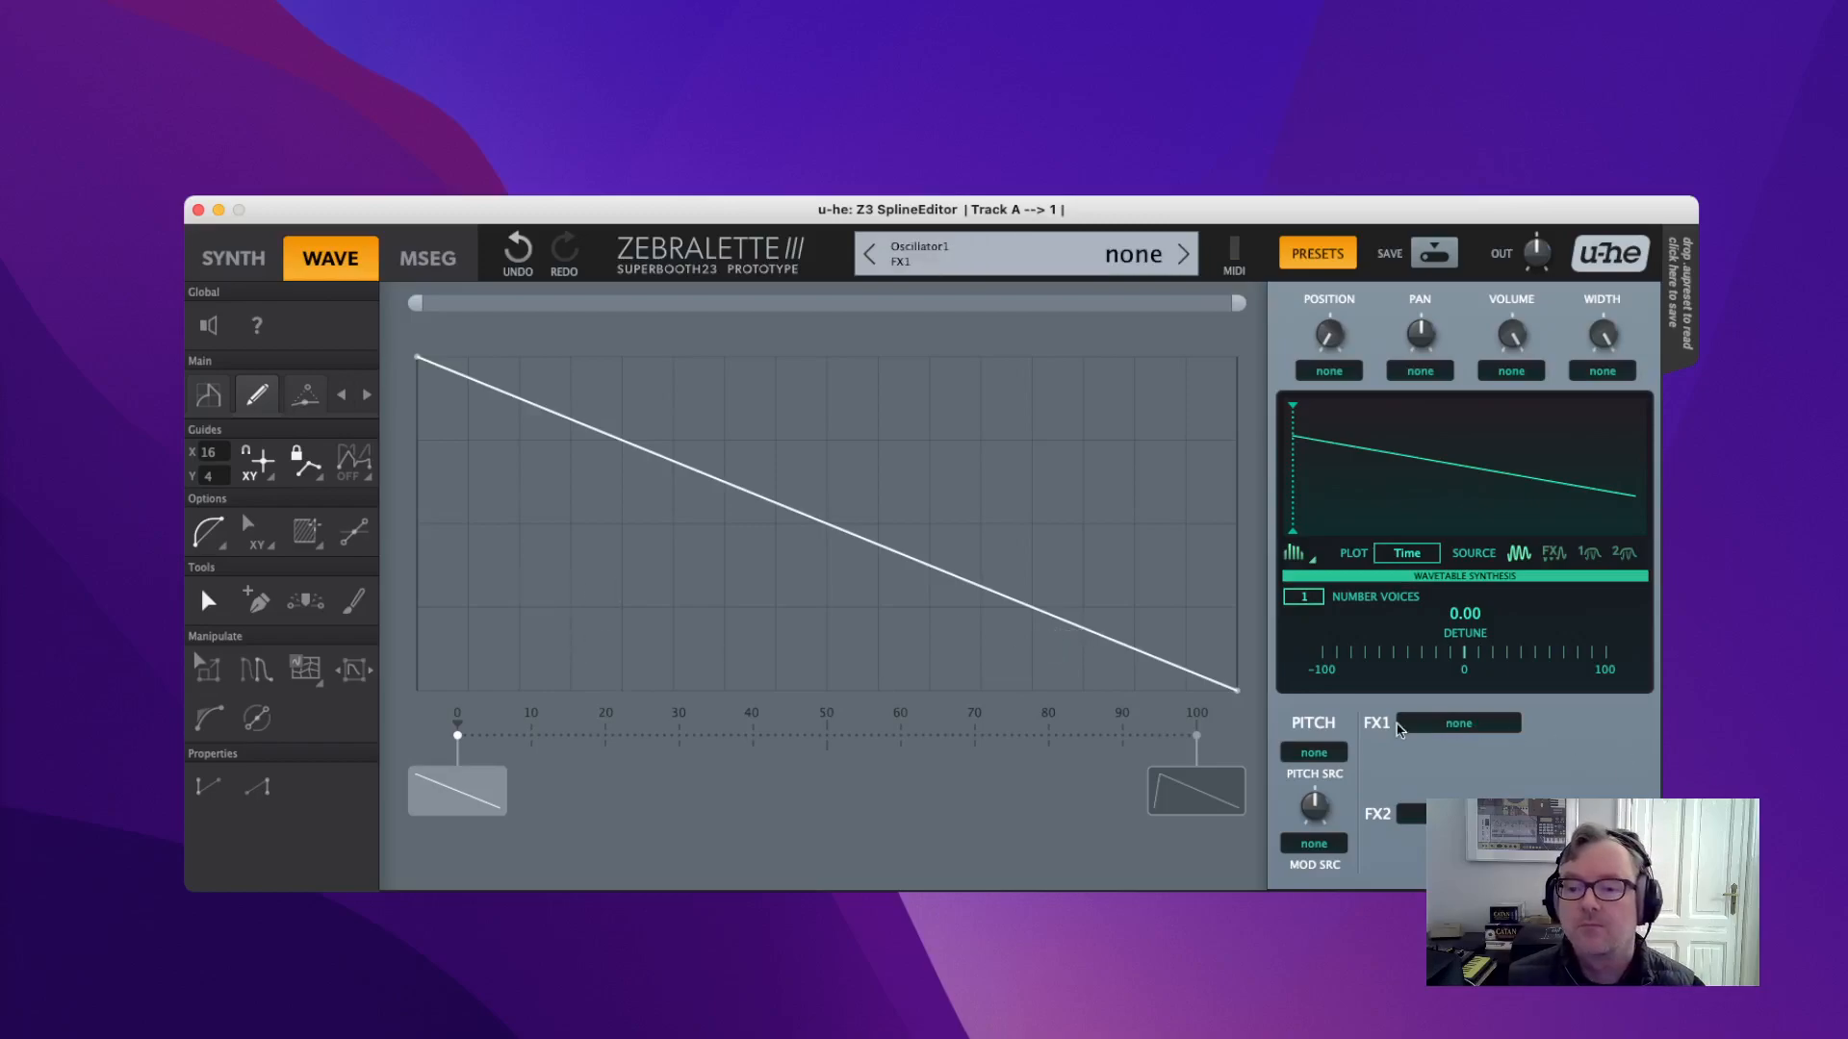
Choose Sync from the FX1 effect list, keeping the plugin window in view.
click(1444, 729)
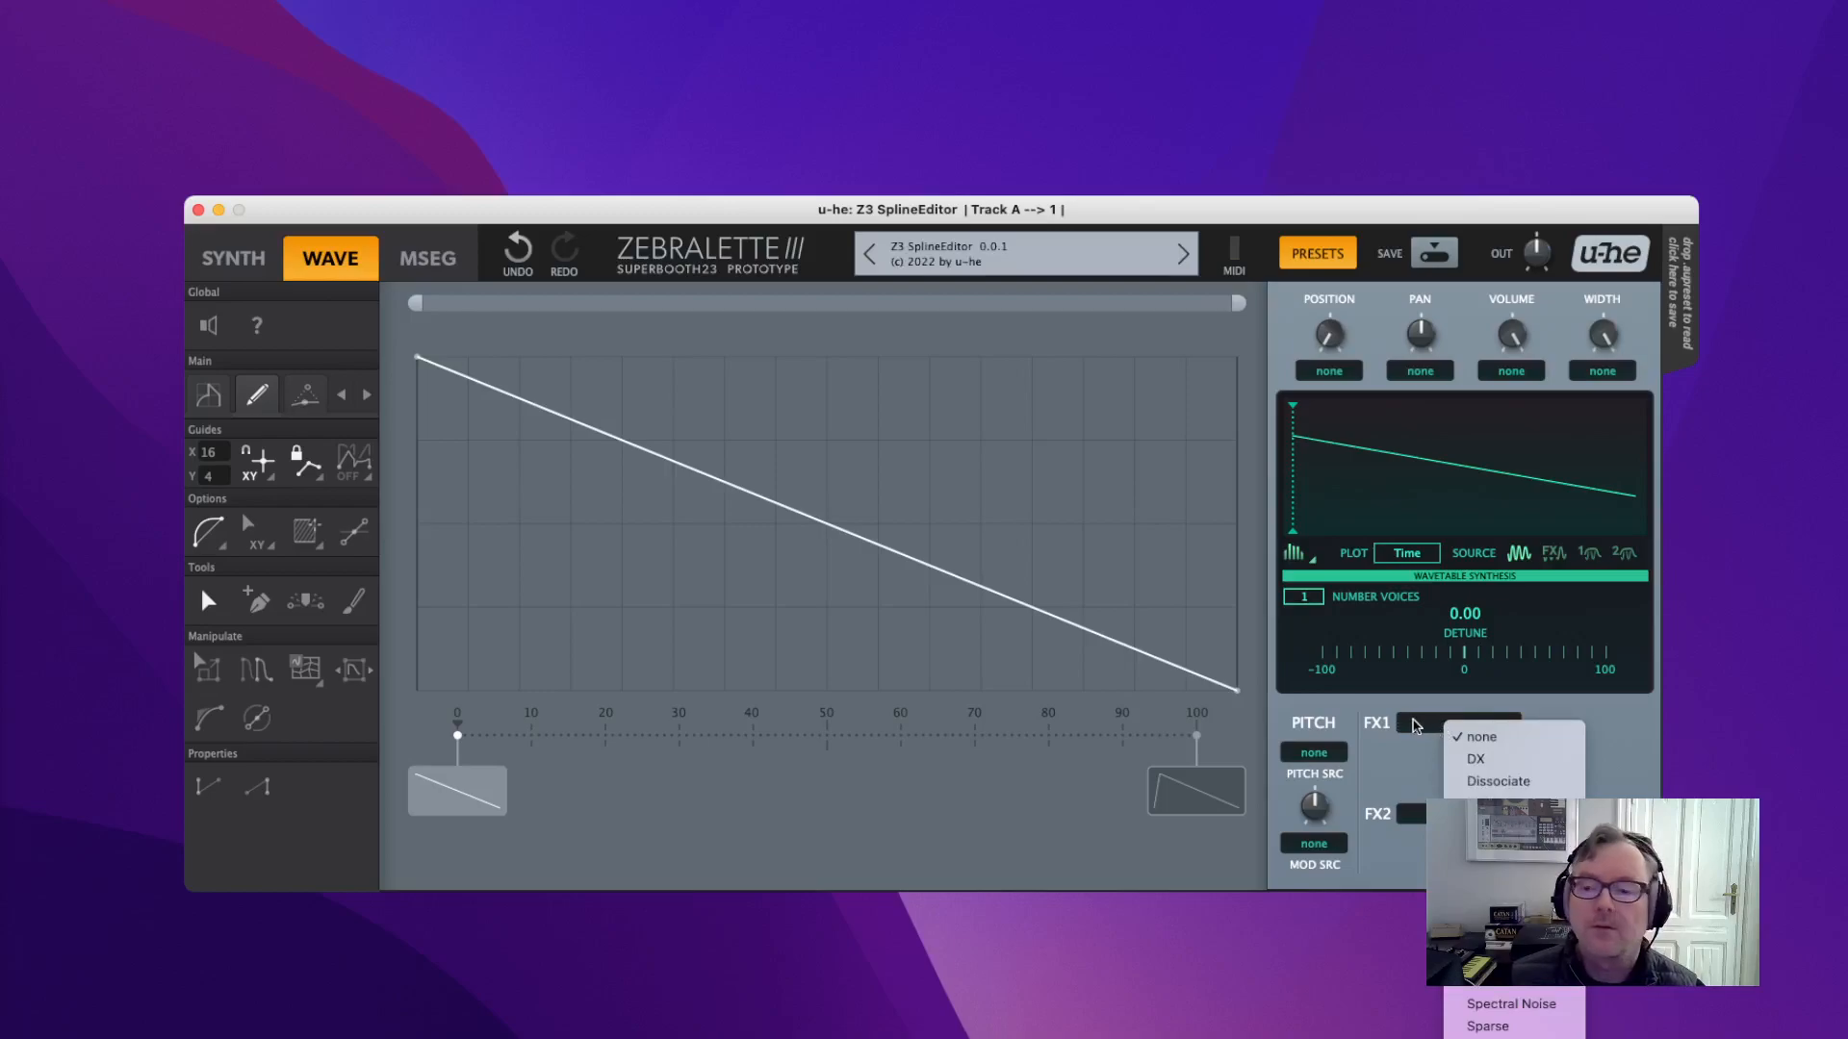
click(1396, 744)
drag(1414, 207, 1122, 0)
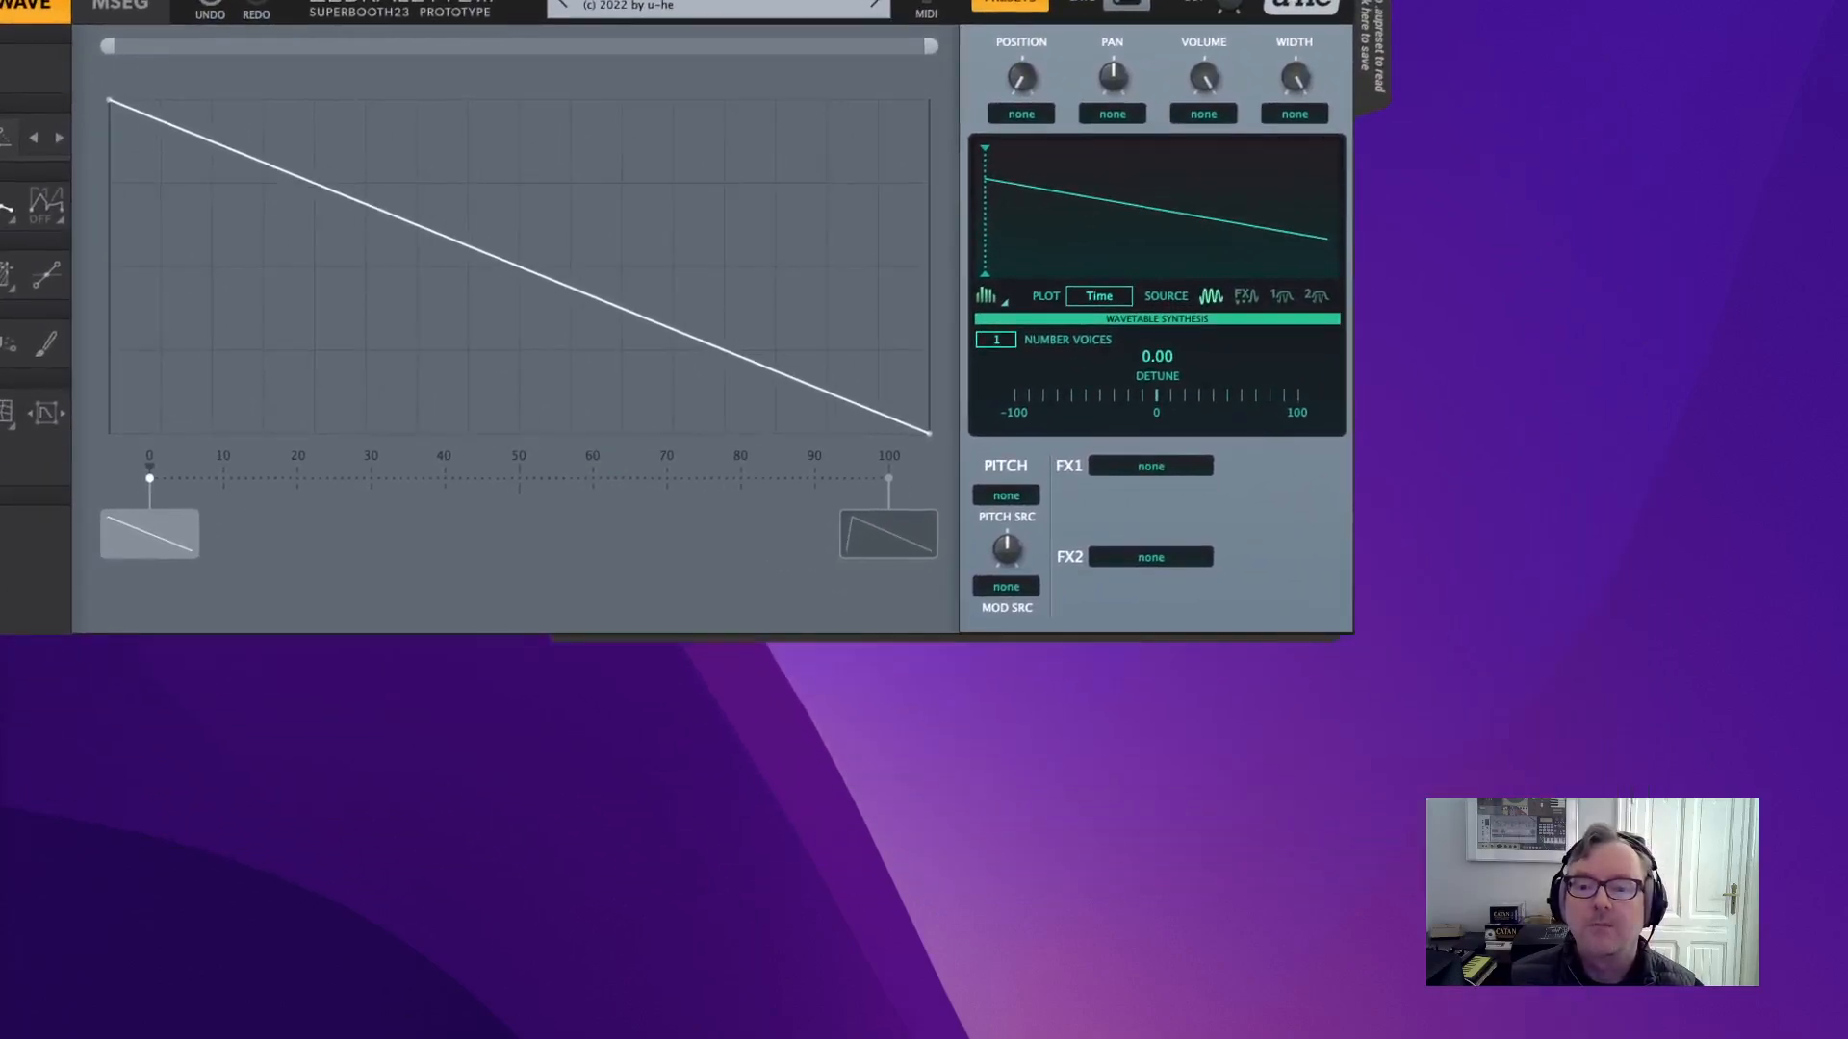
click(1138, 468)
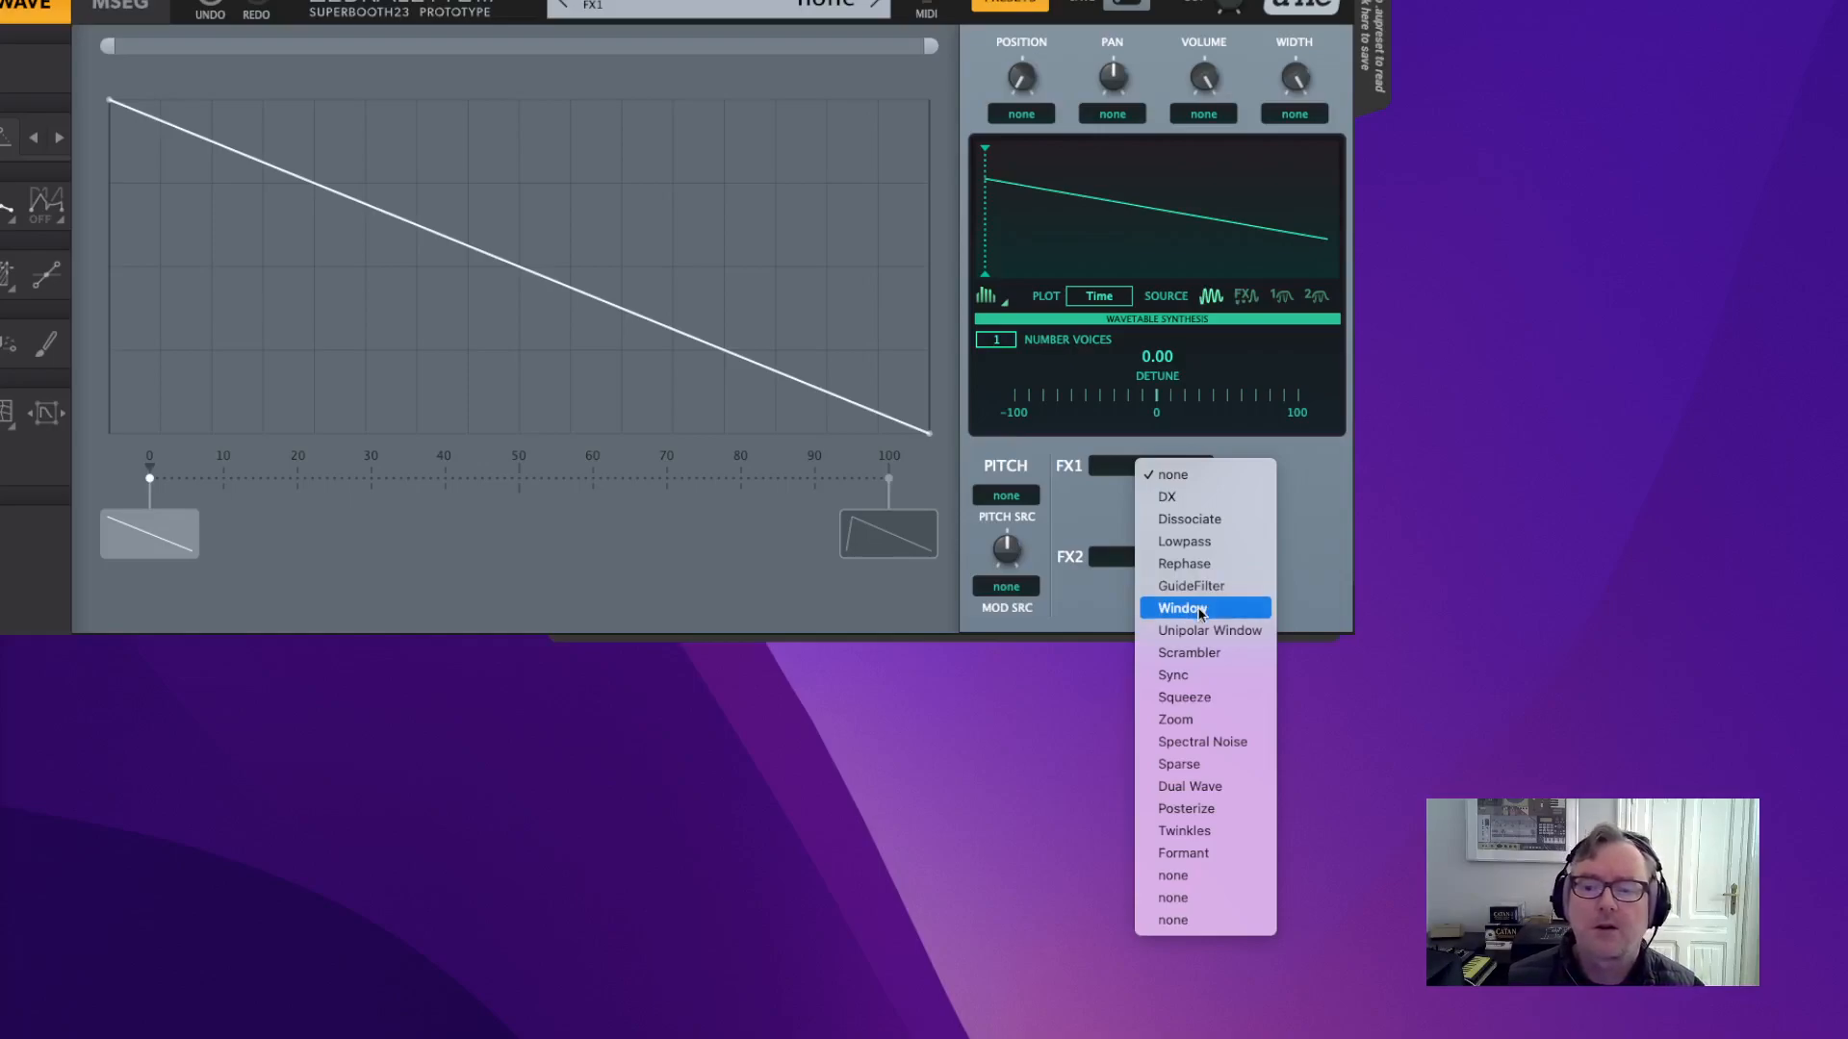
click(1176, 676)
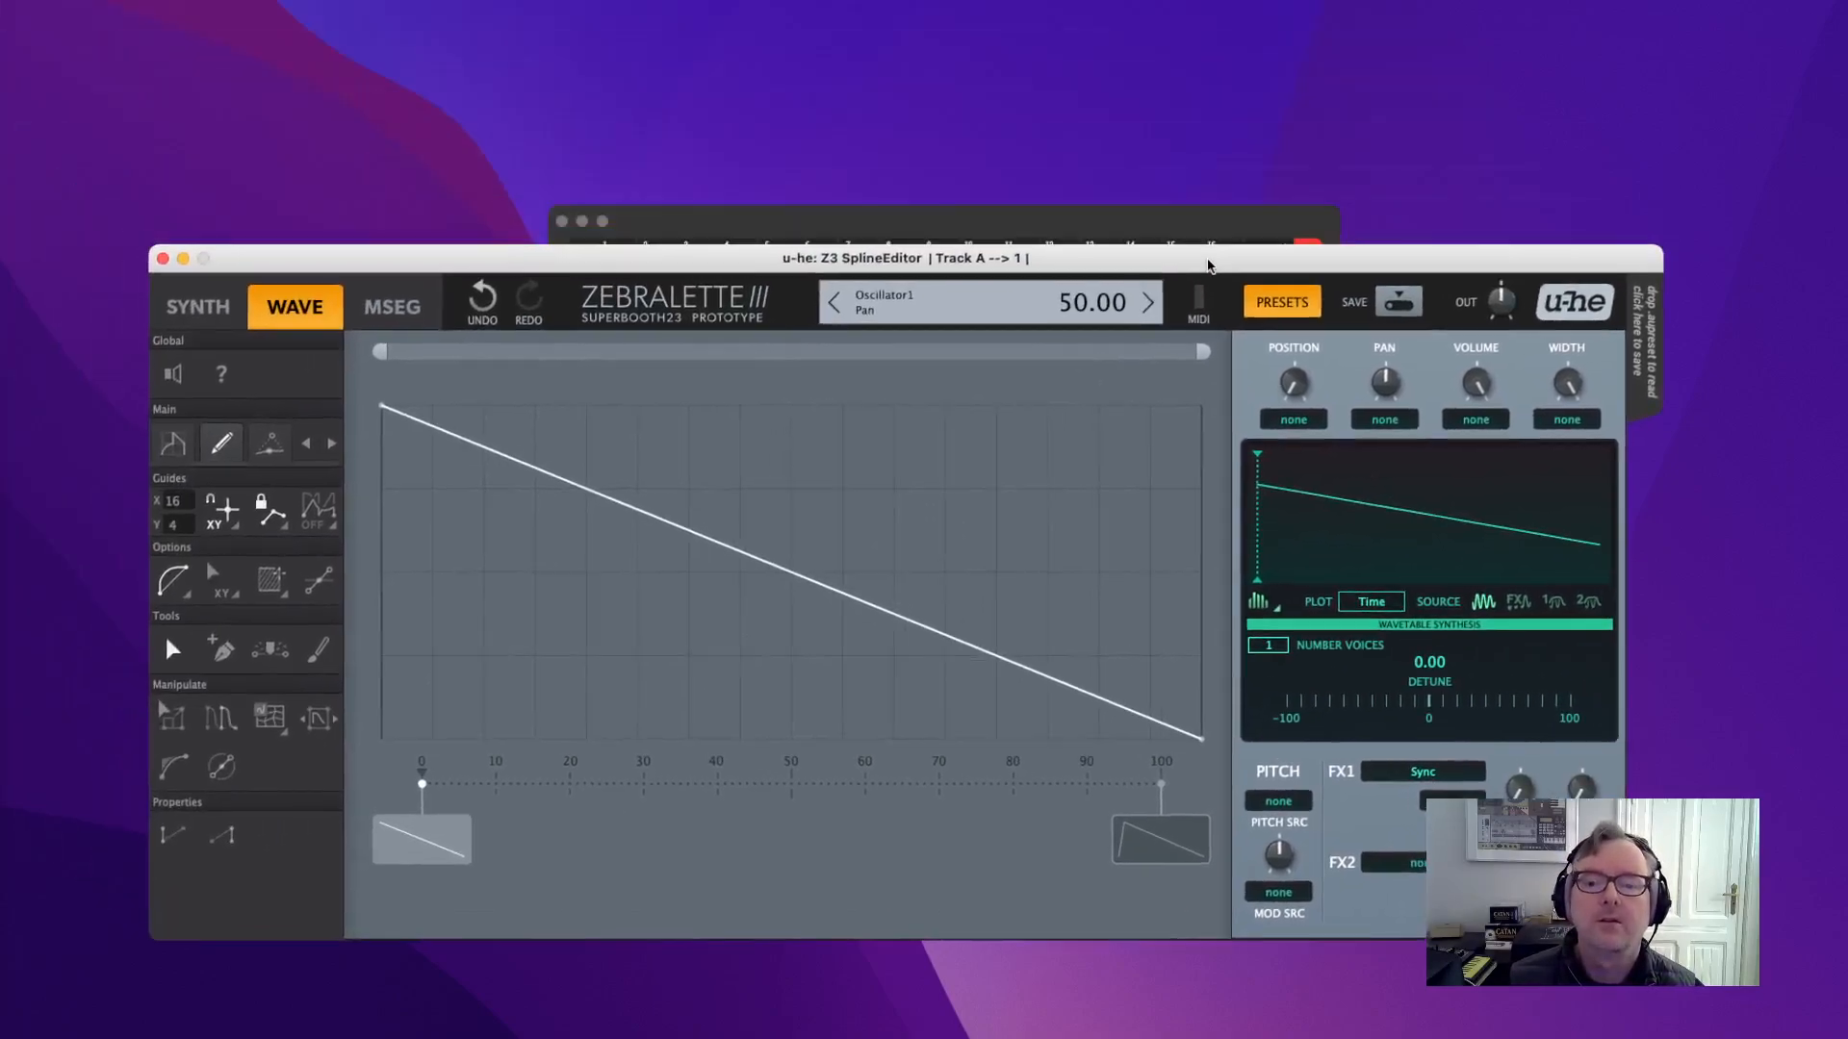
drag(1207, 265, 1237, 183)
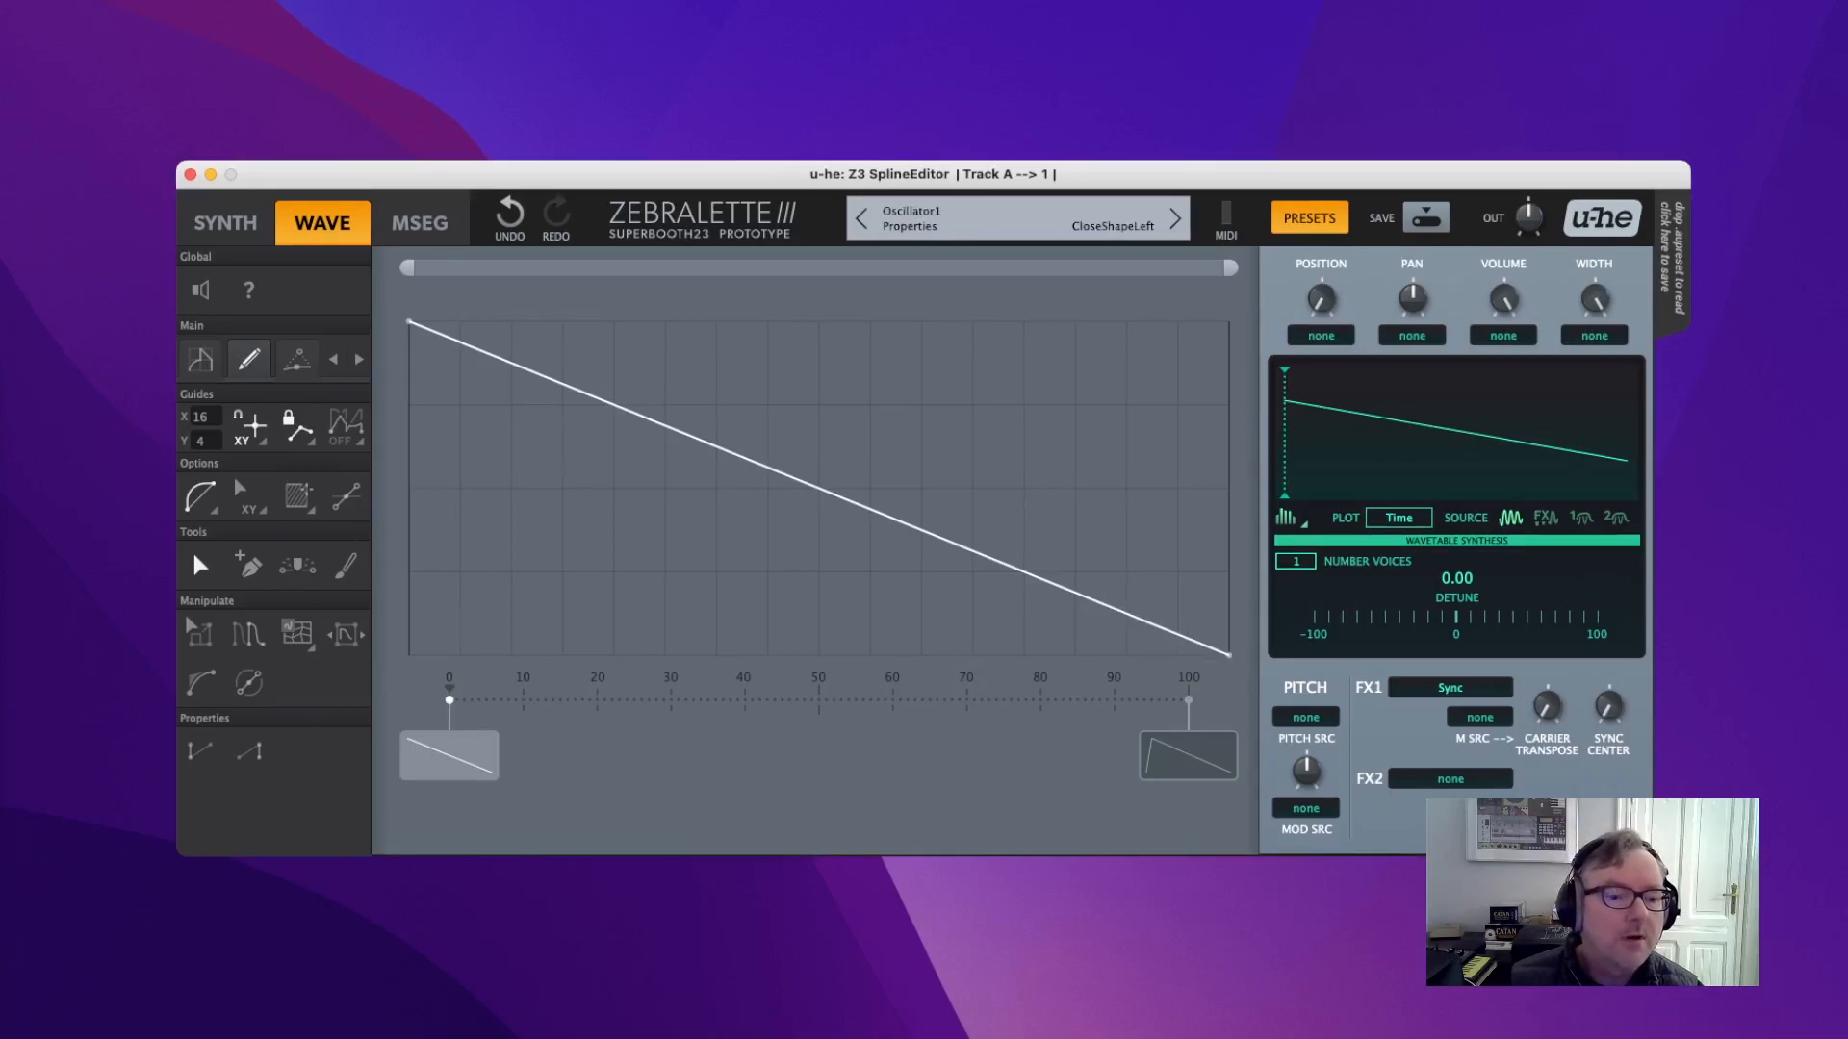
key(super+Tab)
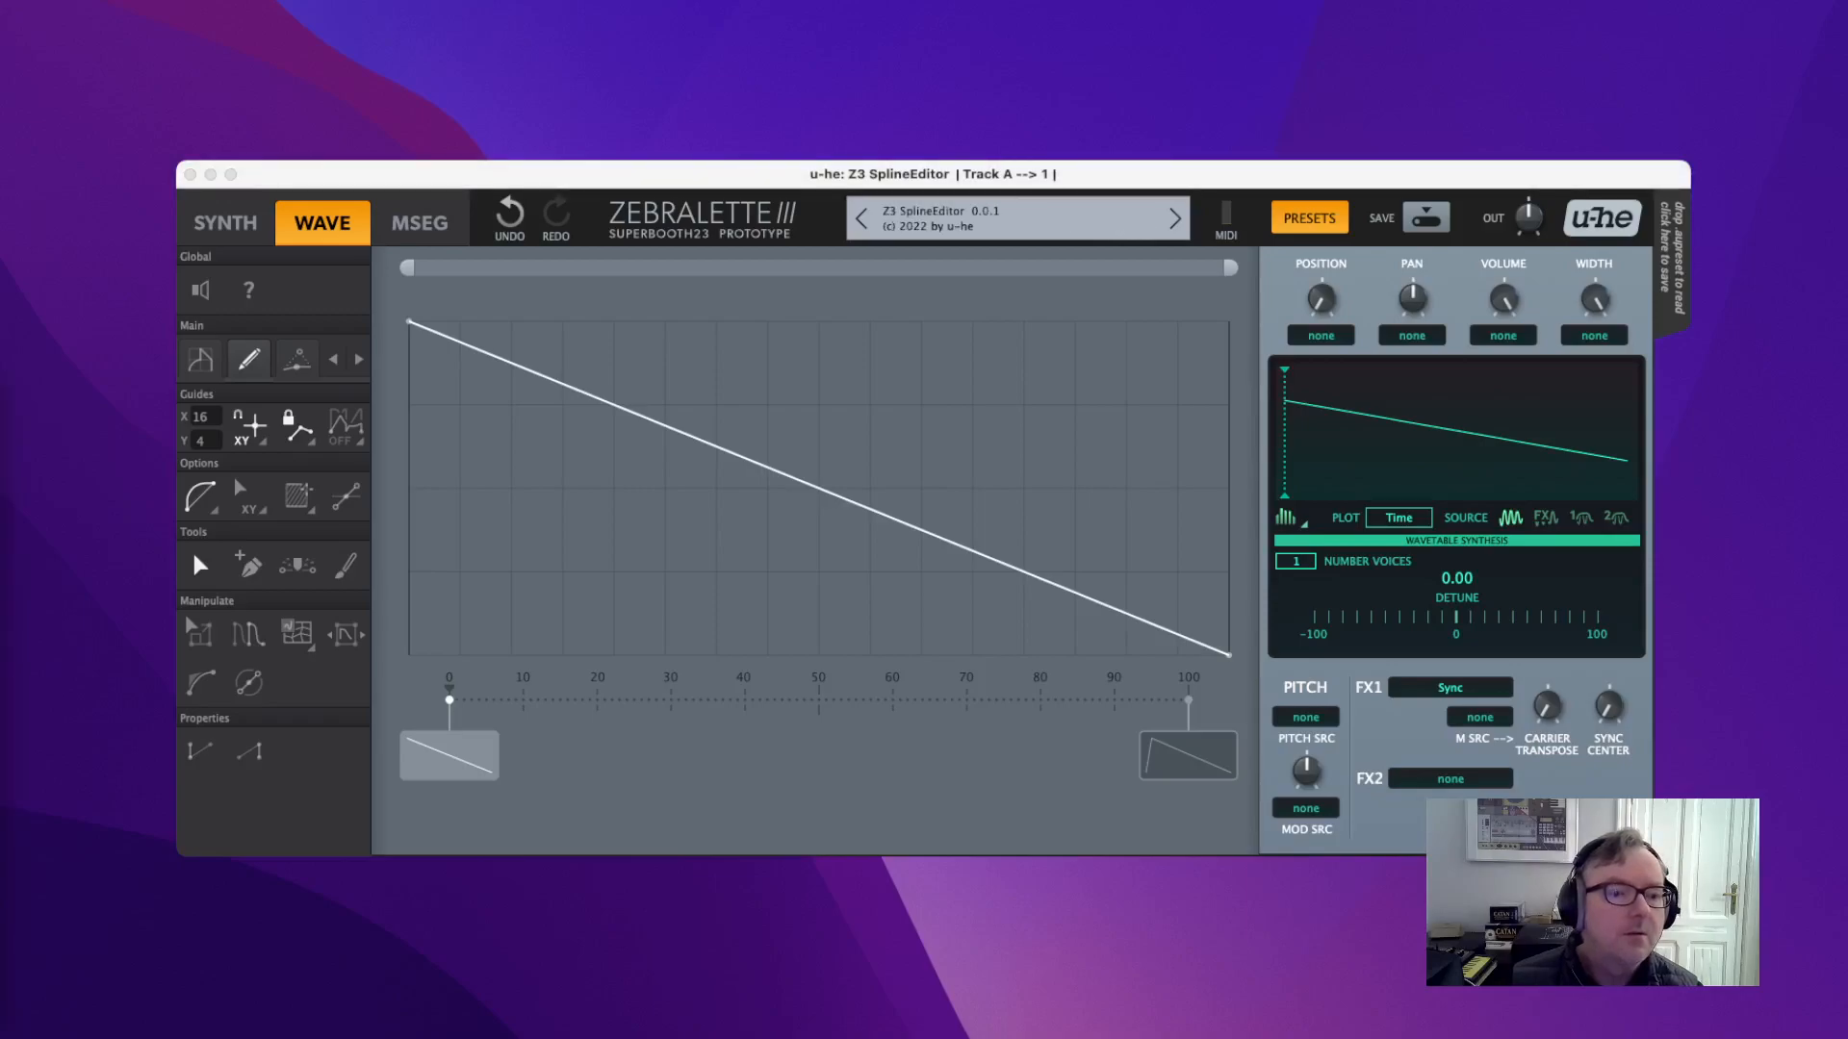
Plot the post-FX1 wave and set Sync carrier transpose to 58 and sync center to 51.
drag(1359, 186, 1364, 101)
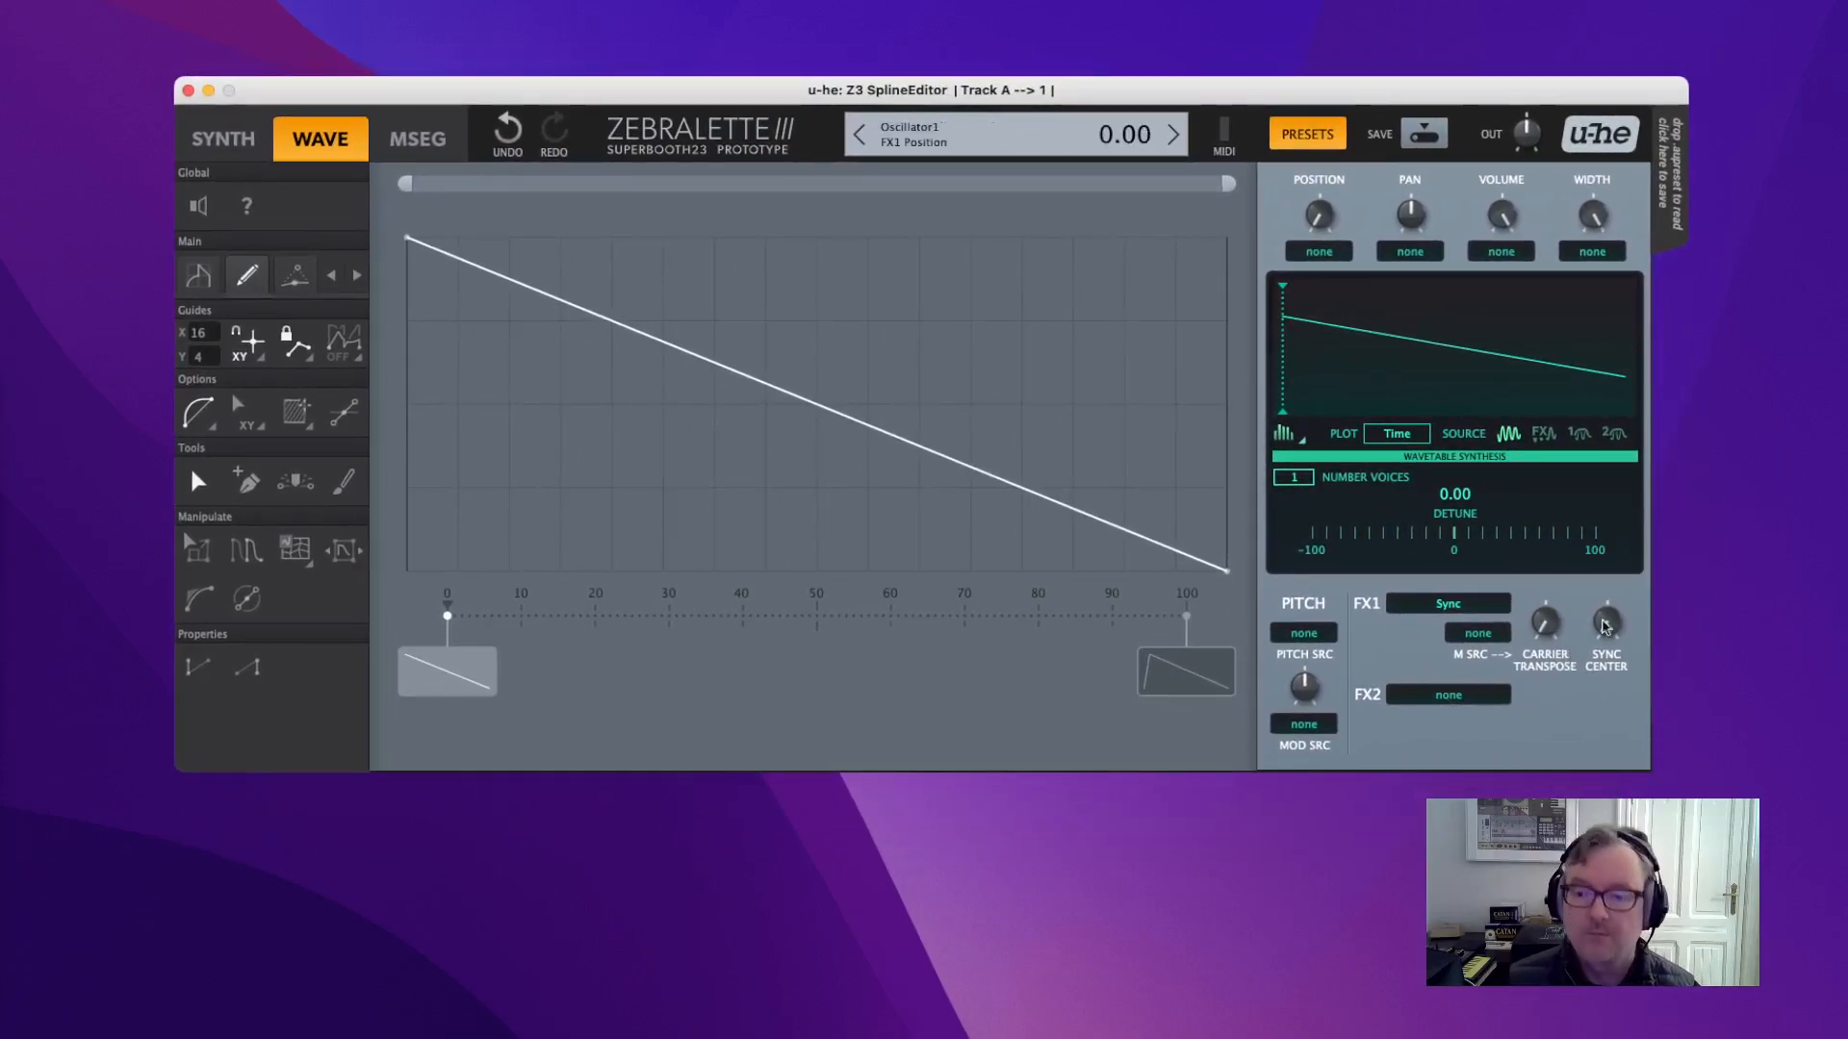
drag(1556, 667, 1518, 643)
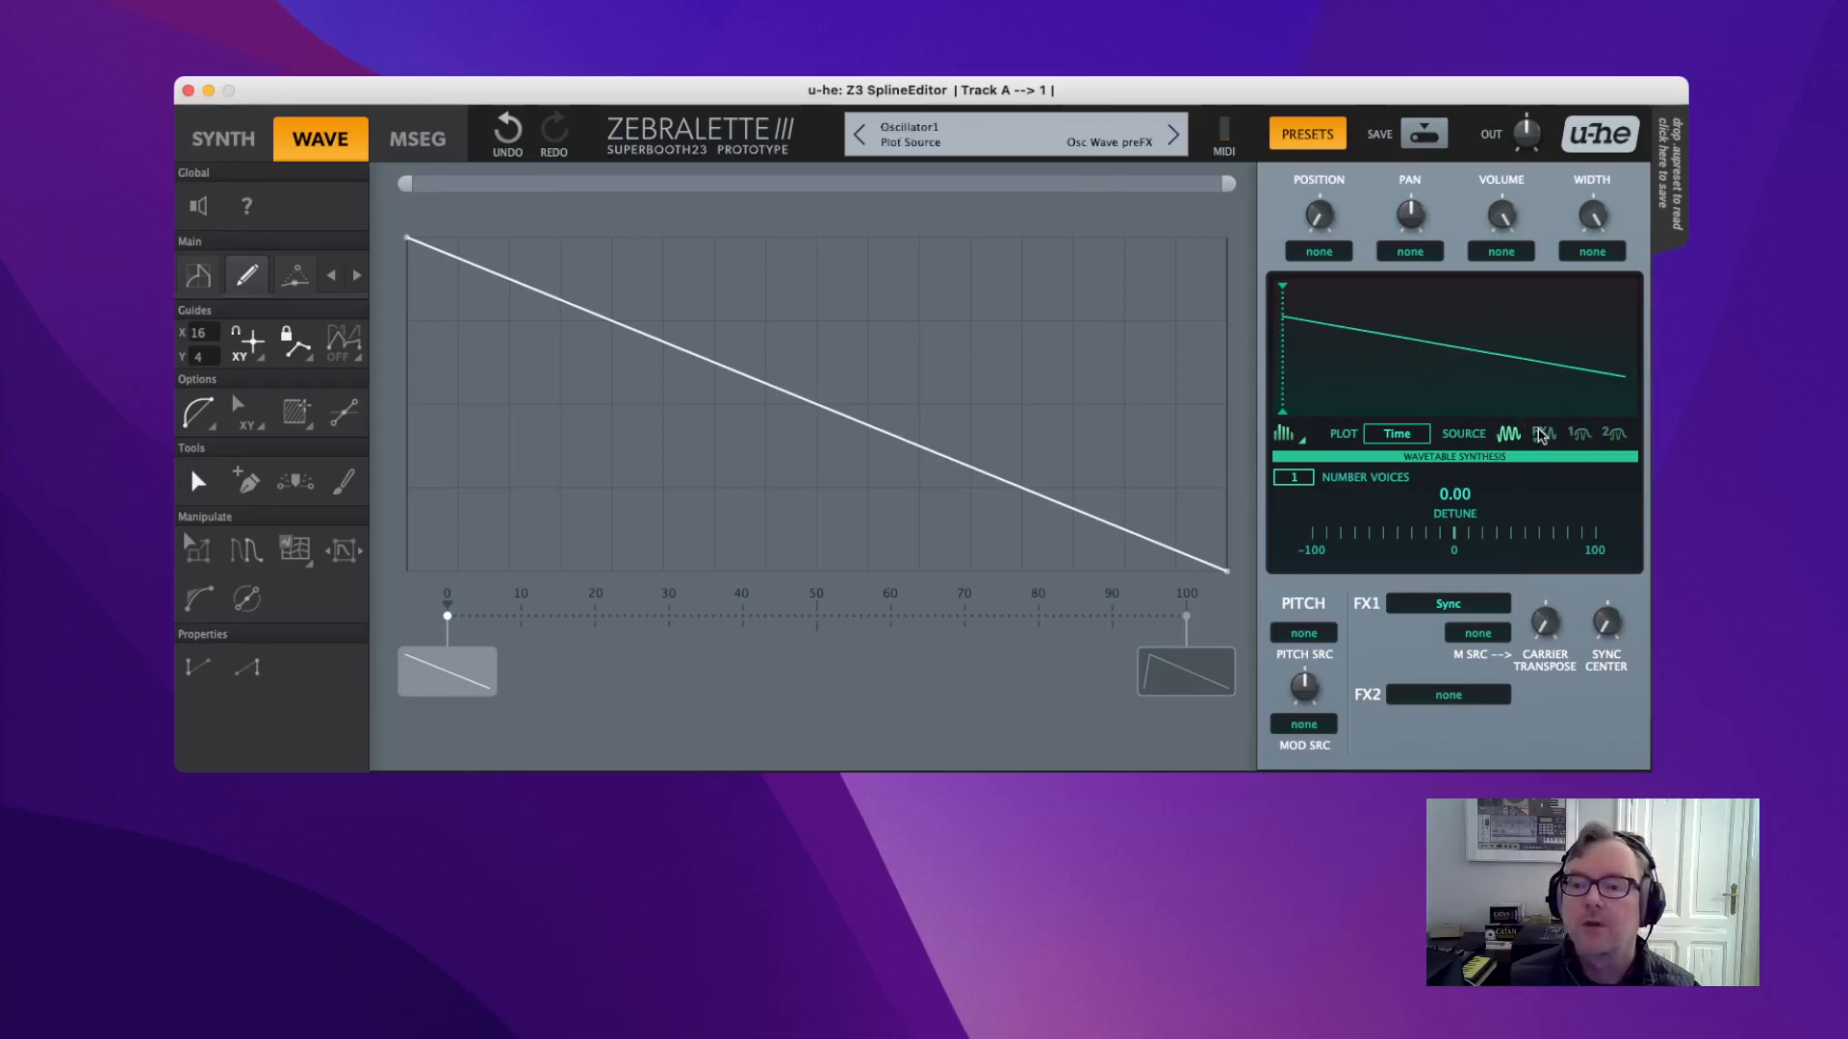
click(1545, 436)
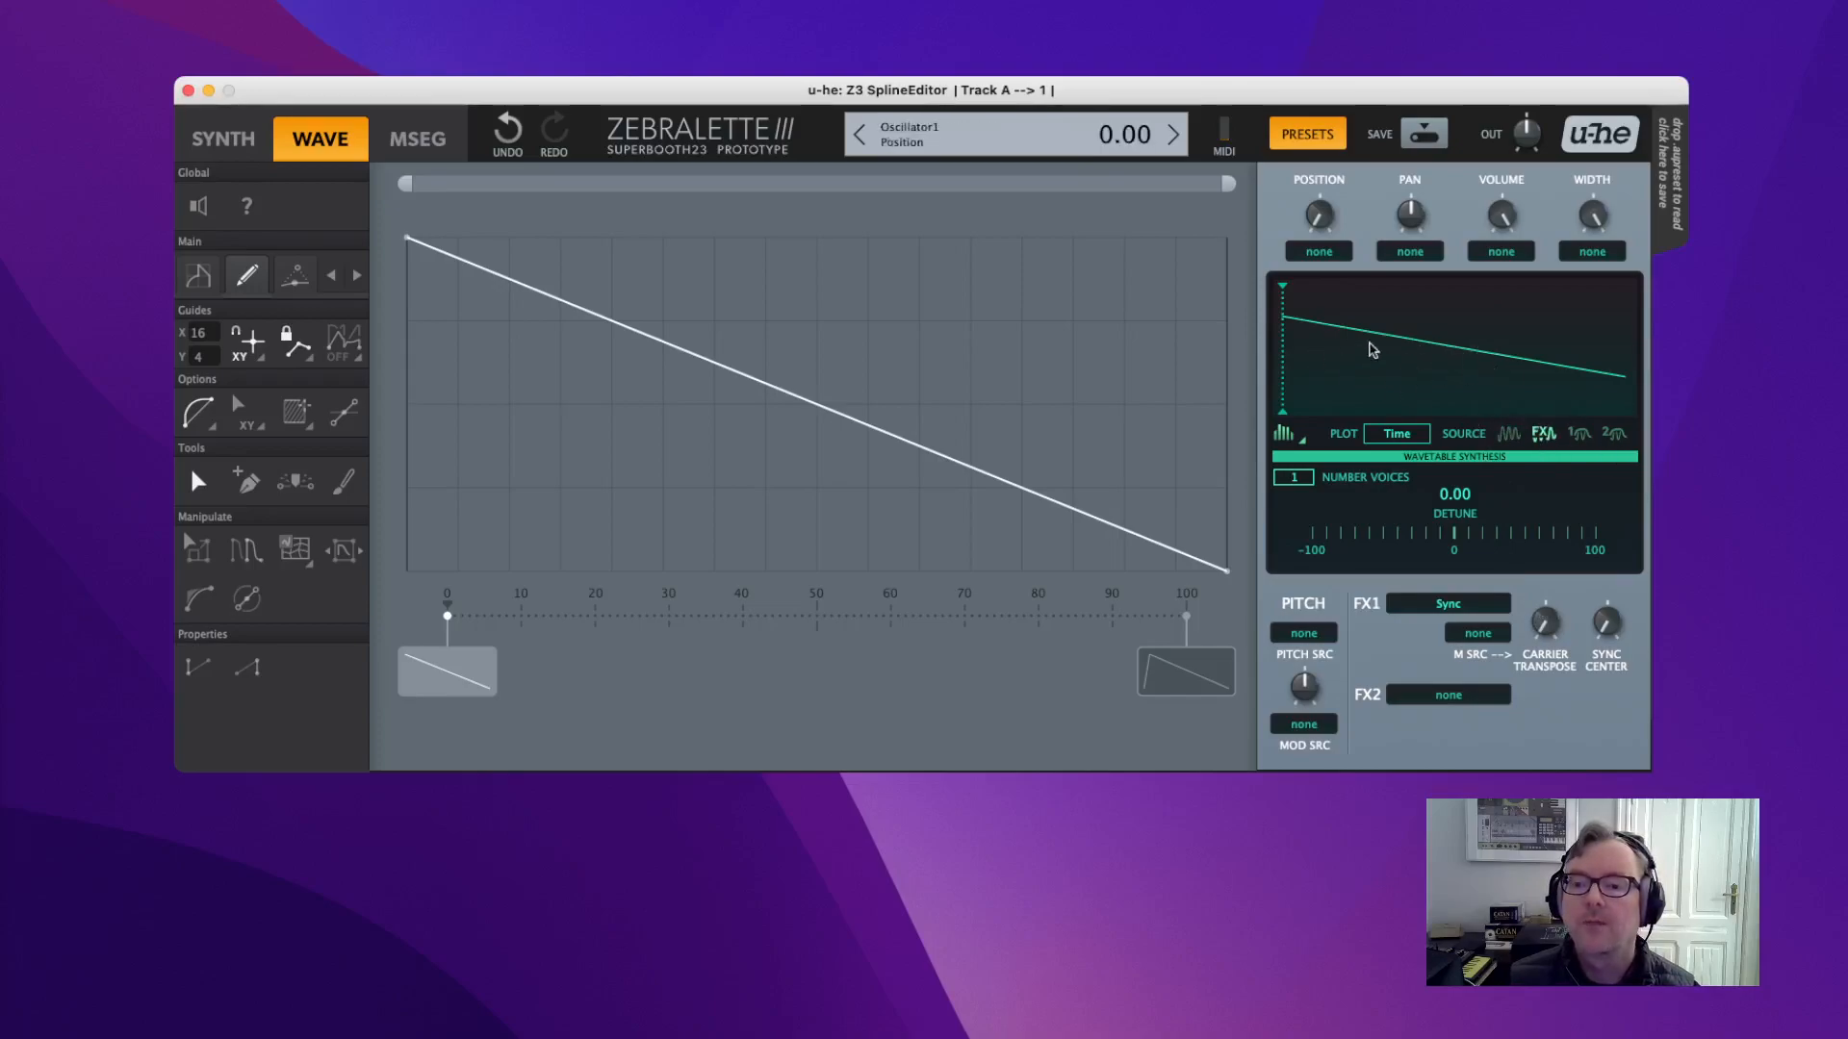
drag(1547, 627, 1526, 490)
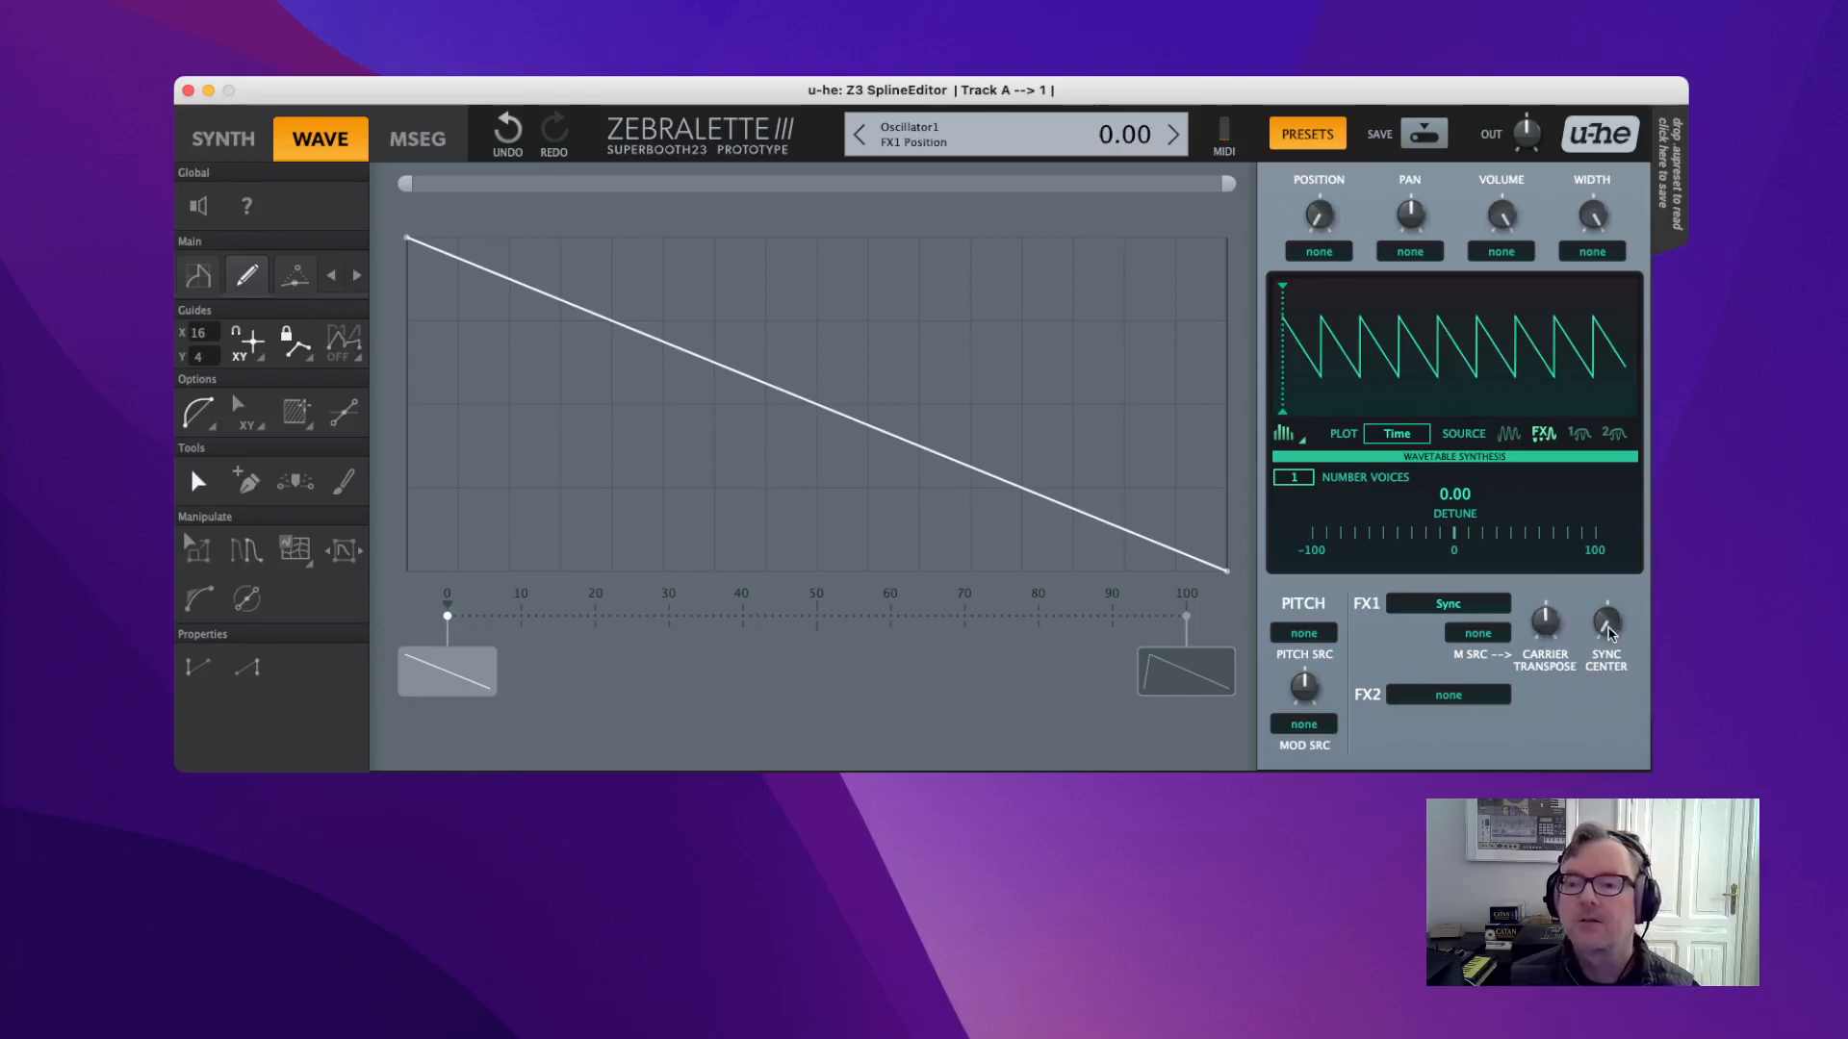
drag(1609, 633, 1581, 498)
drag(1554, 652, 1583, 783)
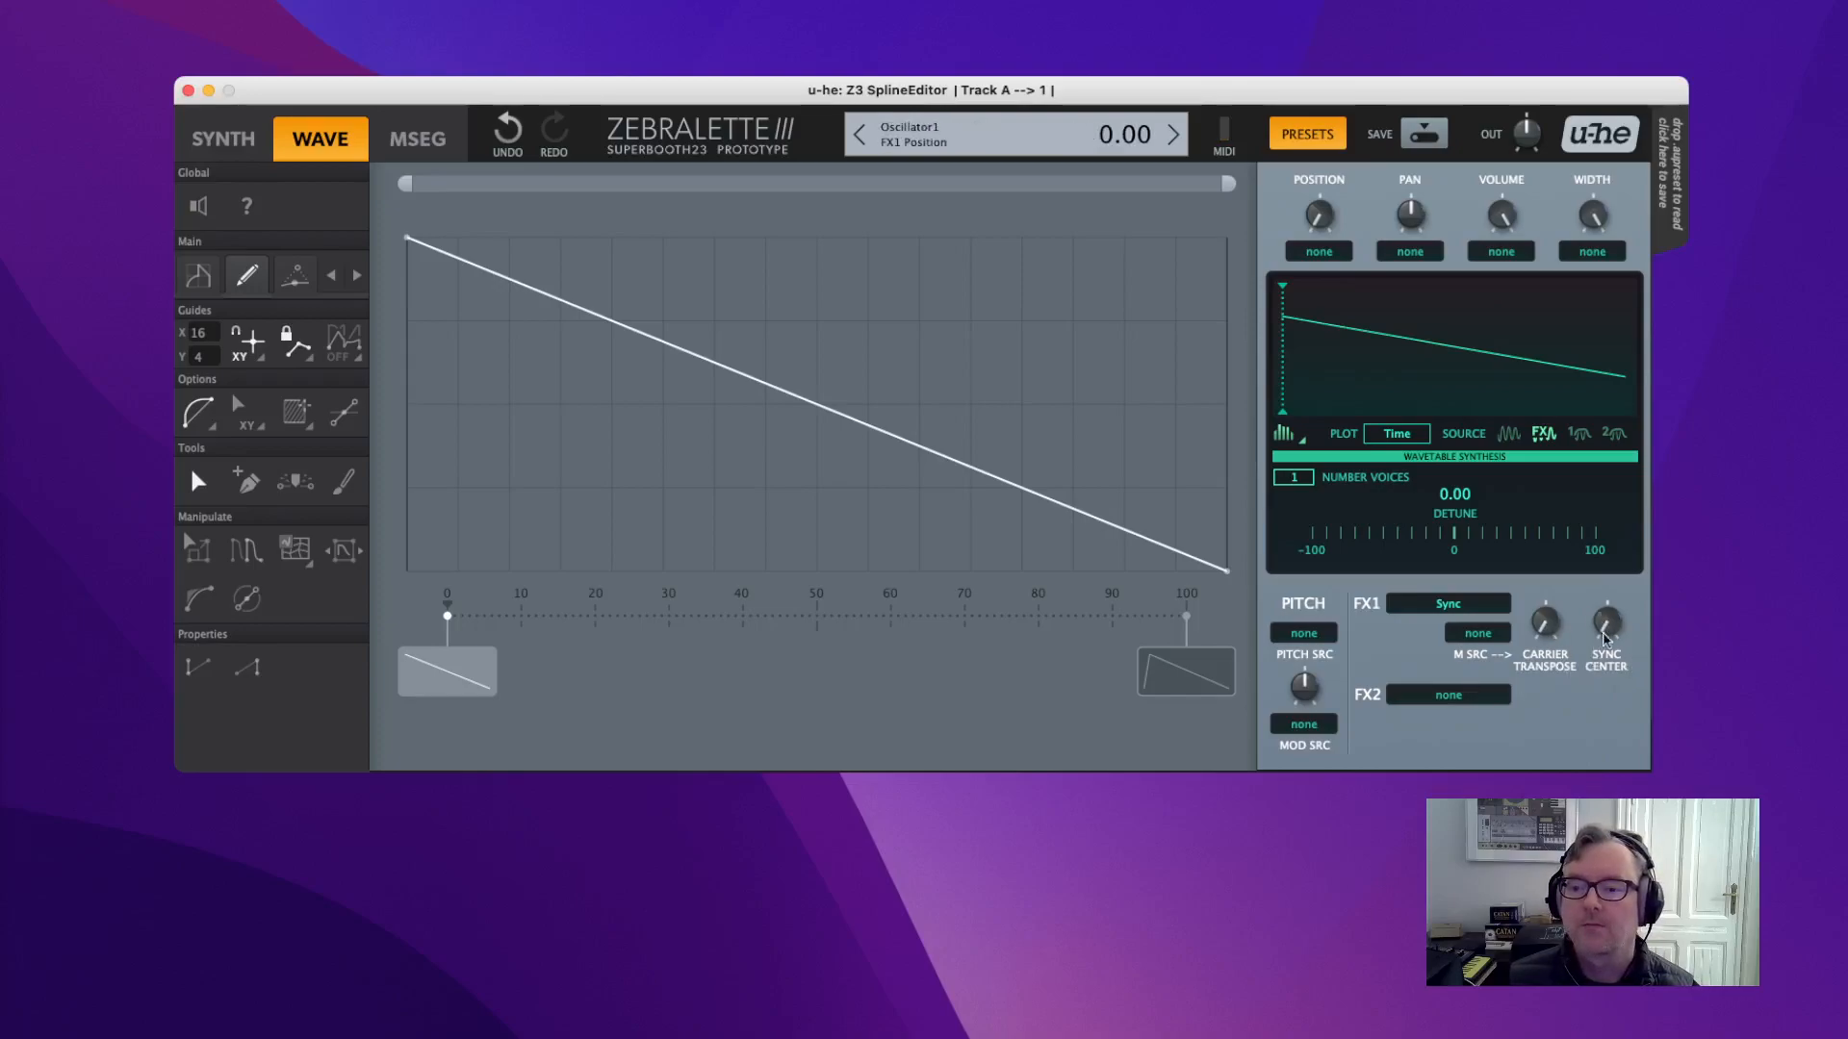
click(1414, 606)
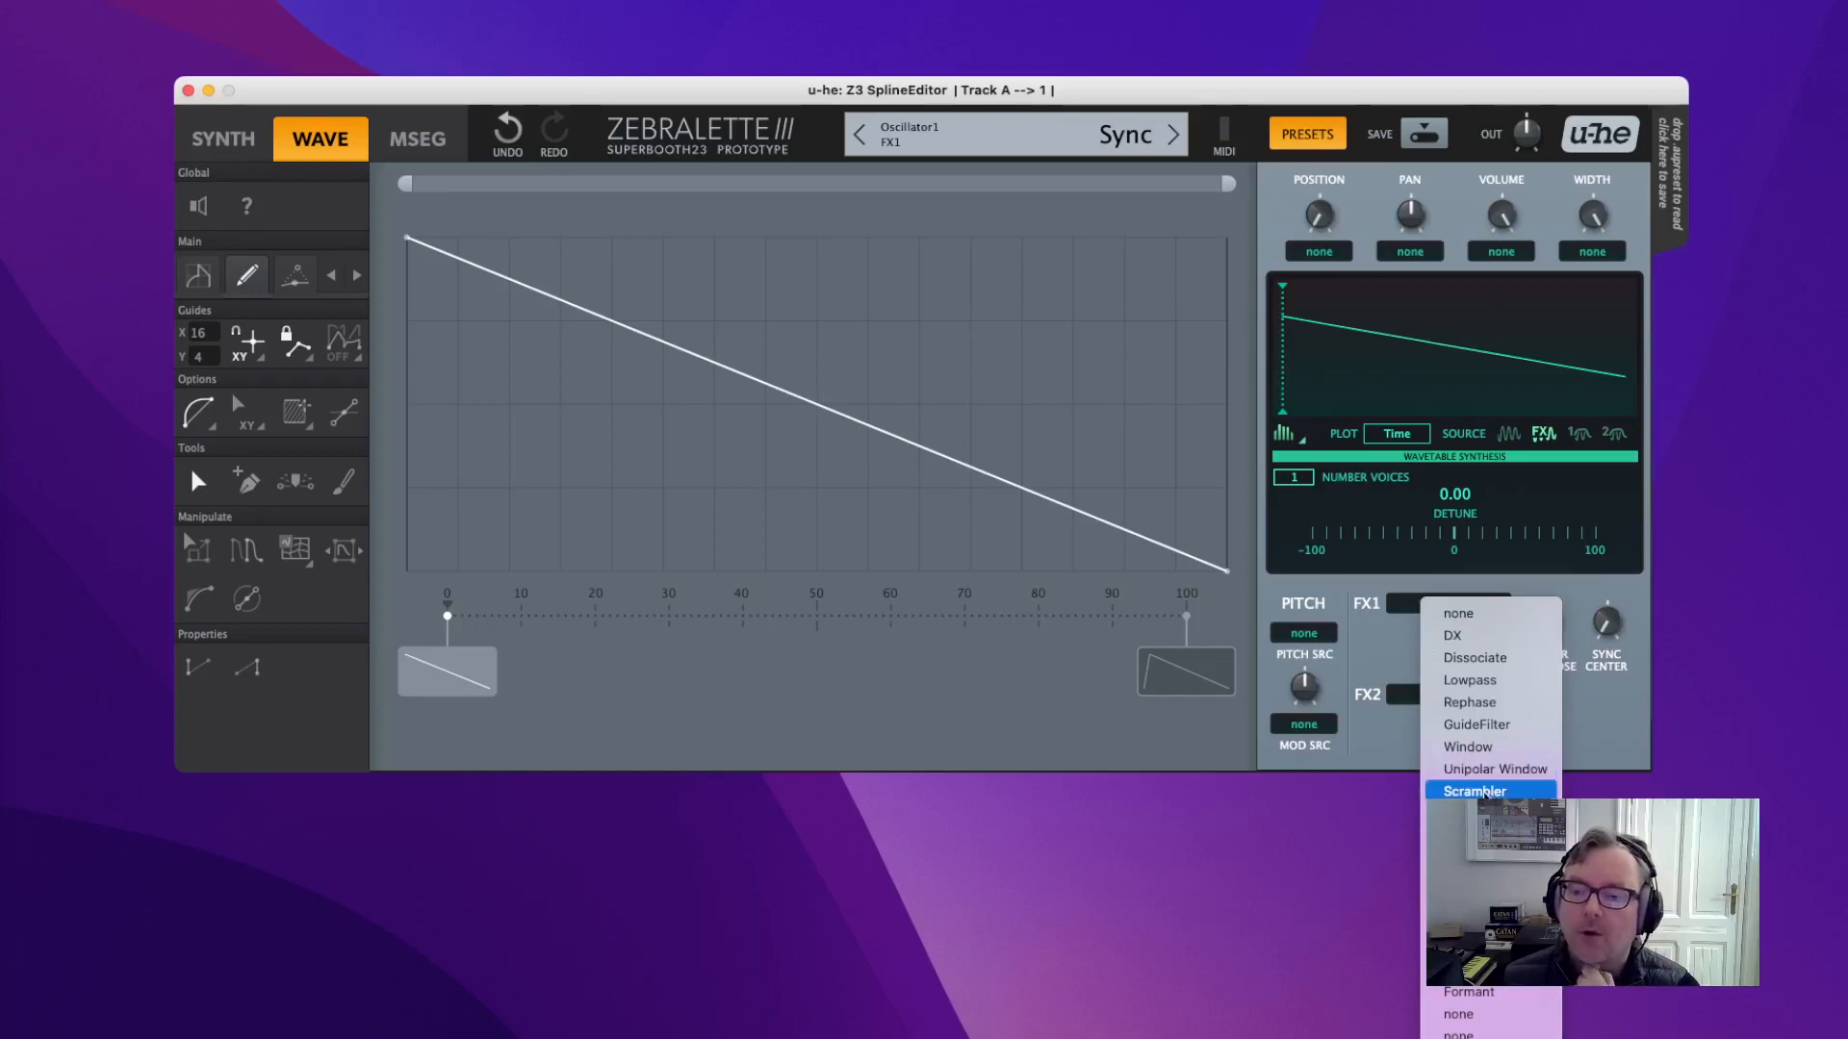
Switch FX1 to Scrambler, replace the ramp with a full-width bell, and set depth to 45.
click(1483, 791)
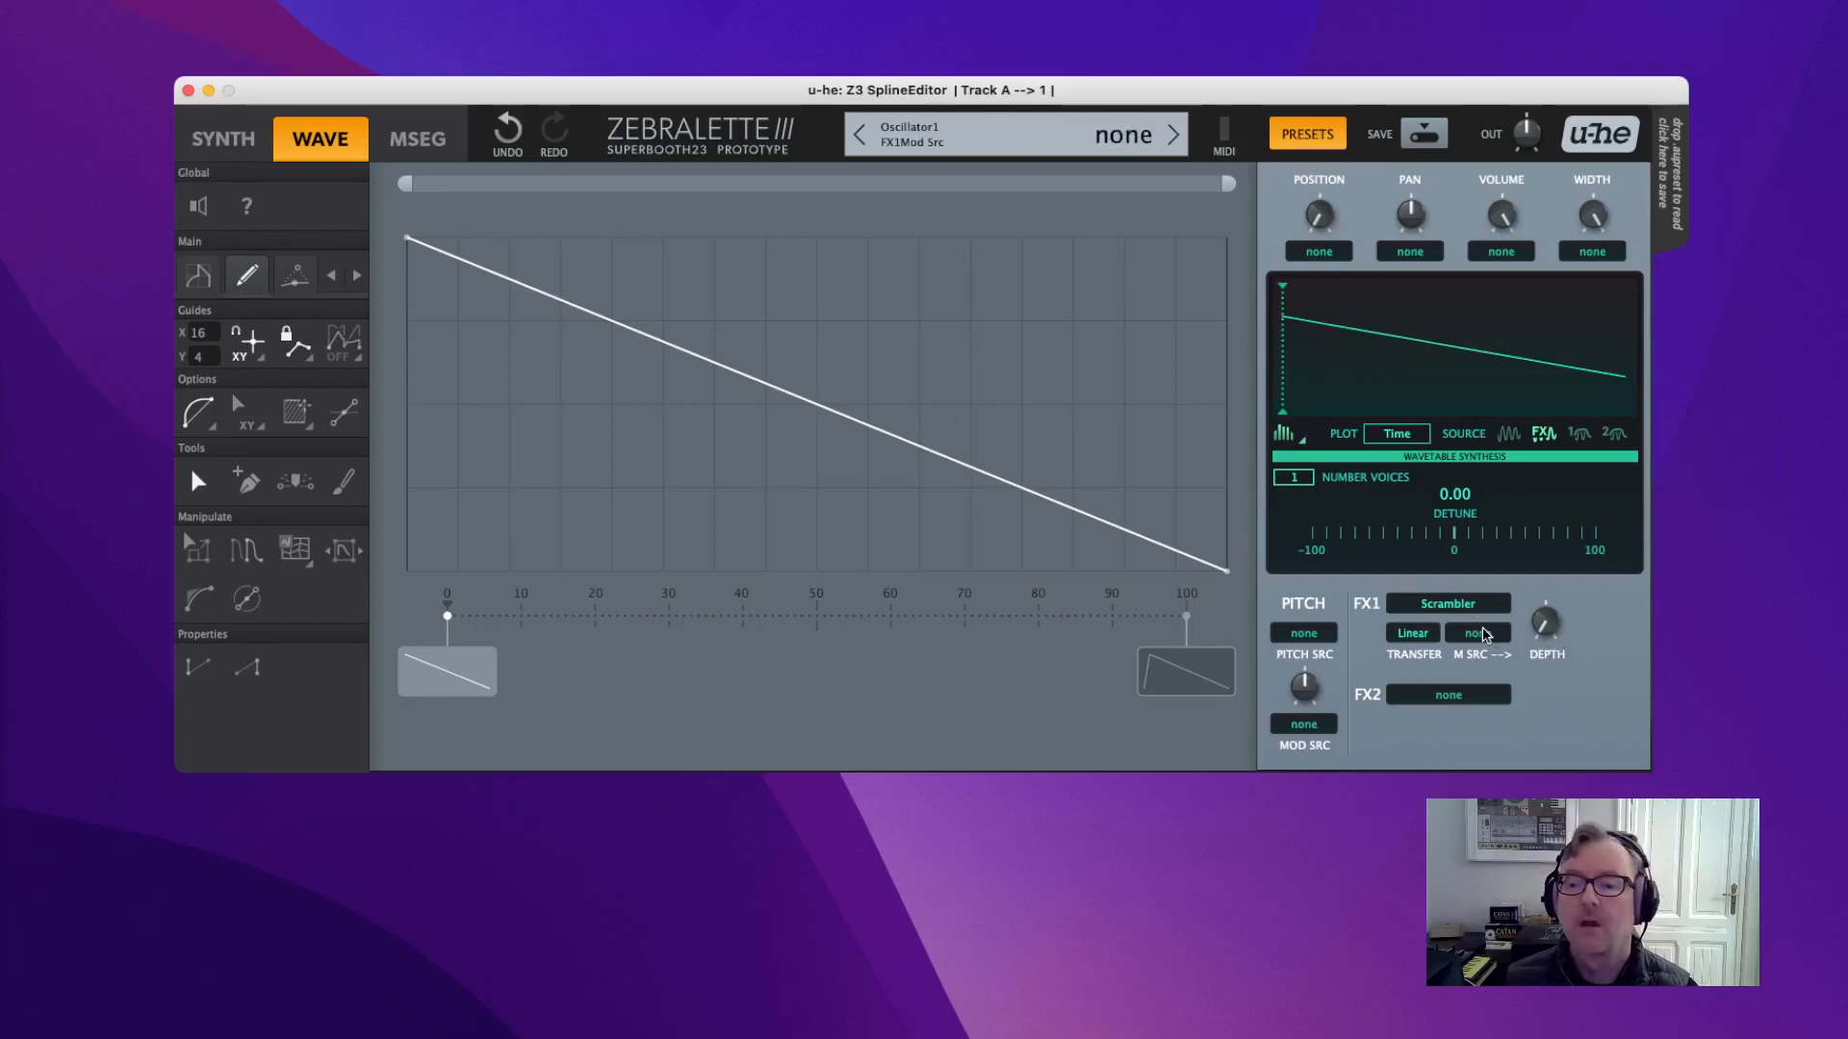
mouse_move(1546, 631)
mouse_down()
mouse_move(1513, 469)
mouse_move(1515, 549)
mouse_move(1559, 650)
mouse_up()
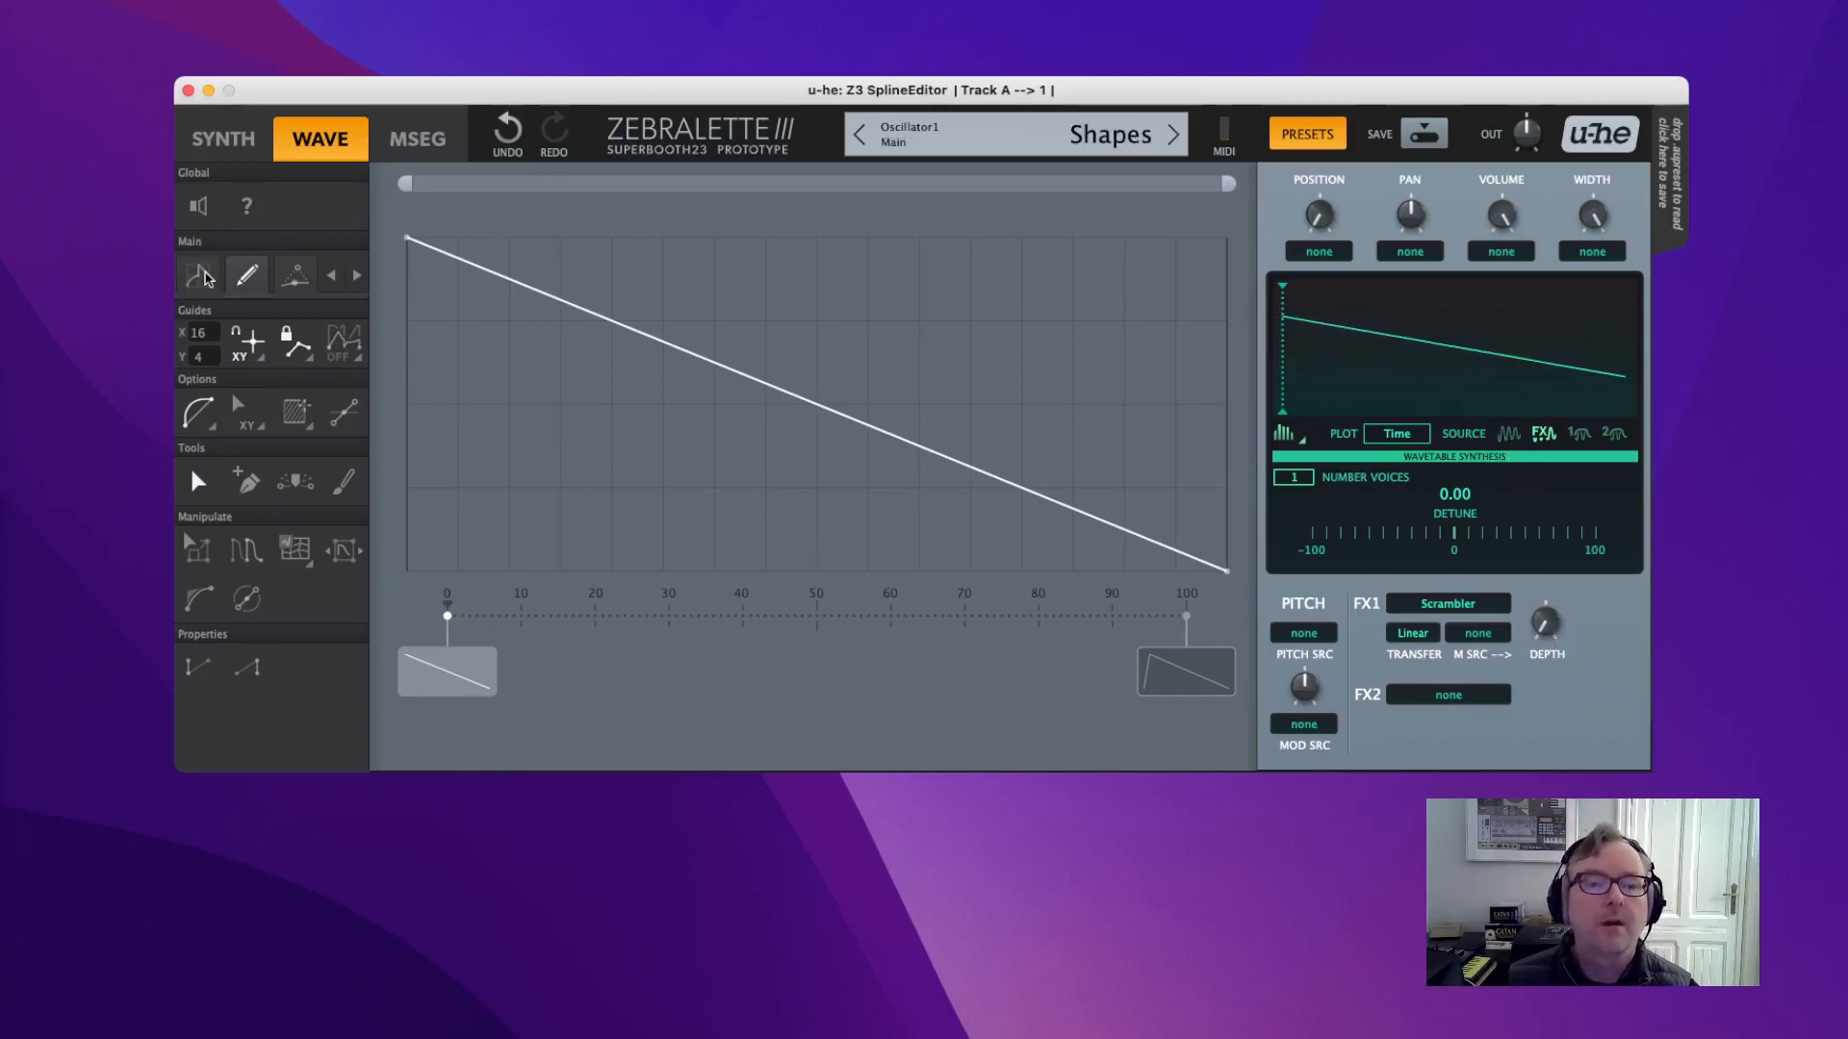
click(201, 278)
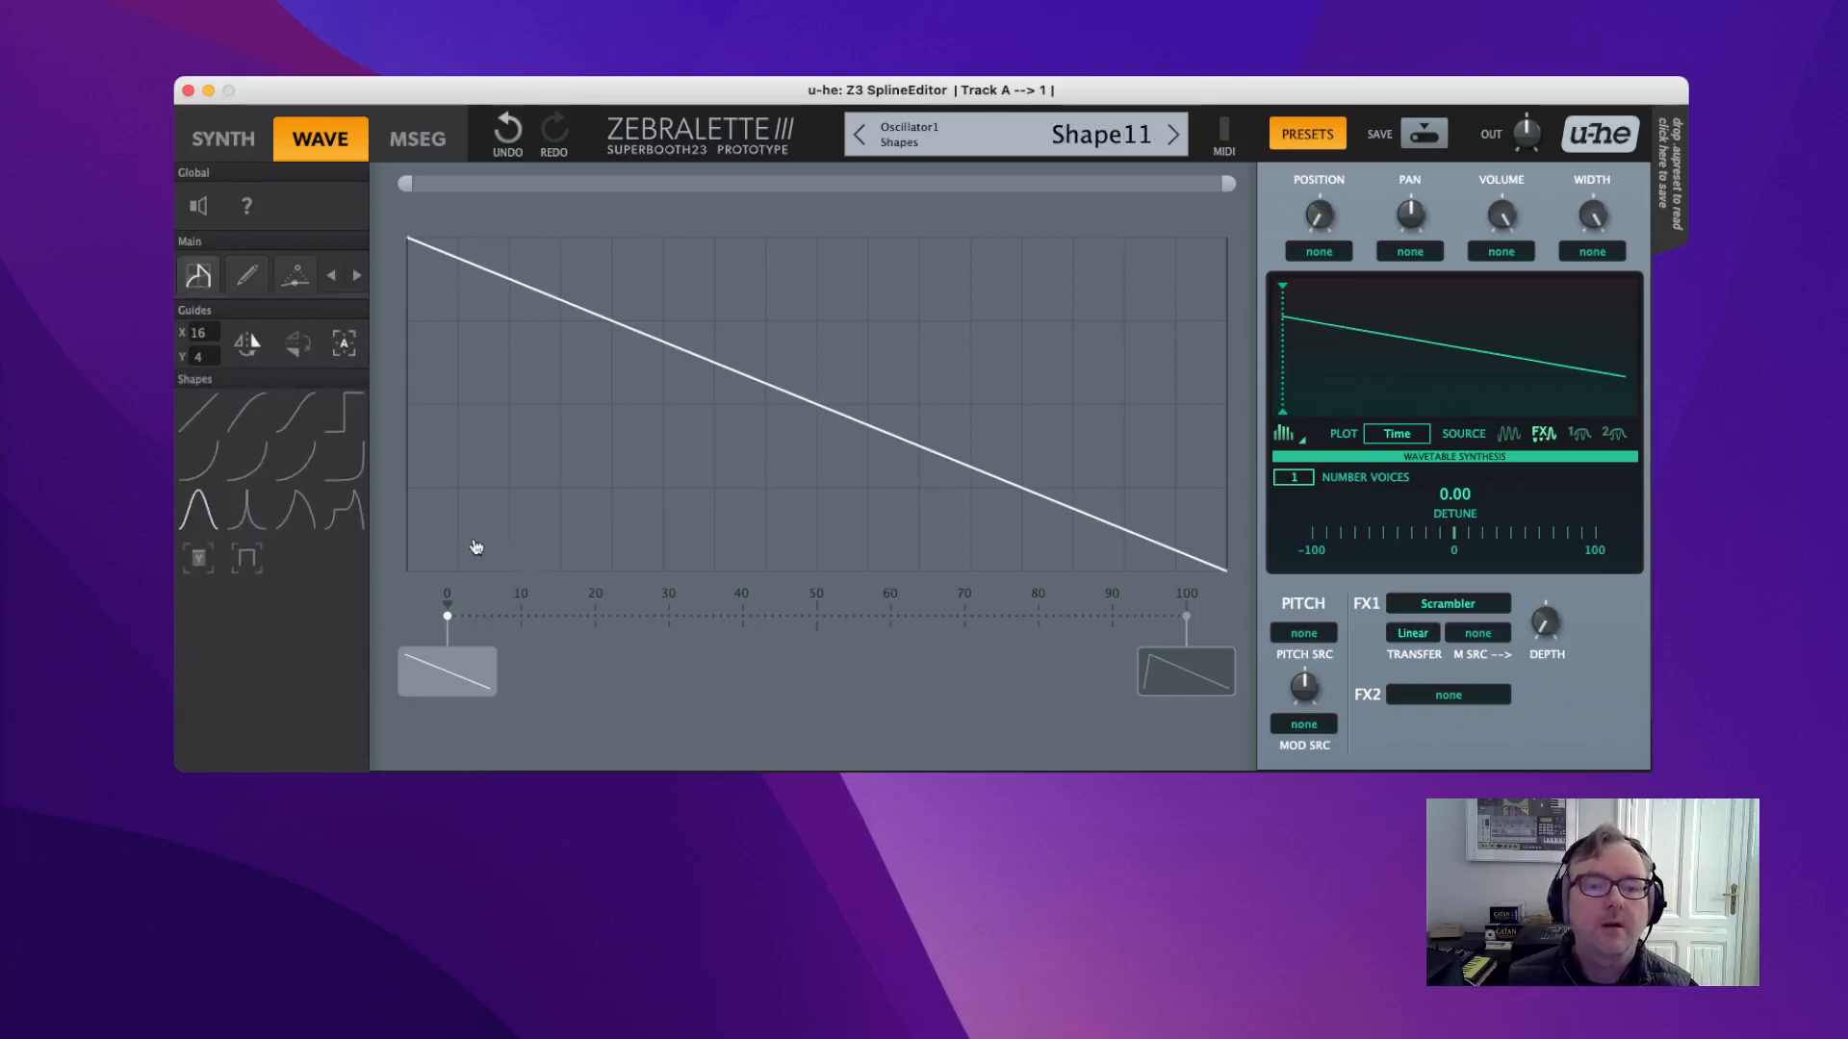
drag(416, 550, 1245, 167)
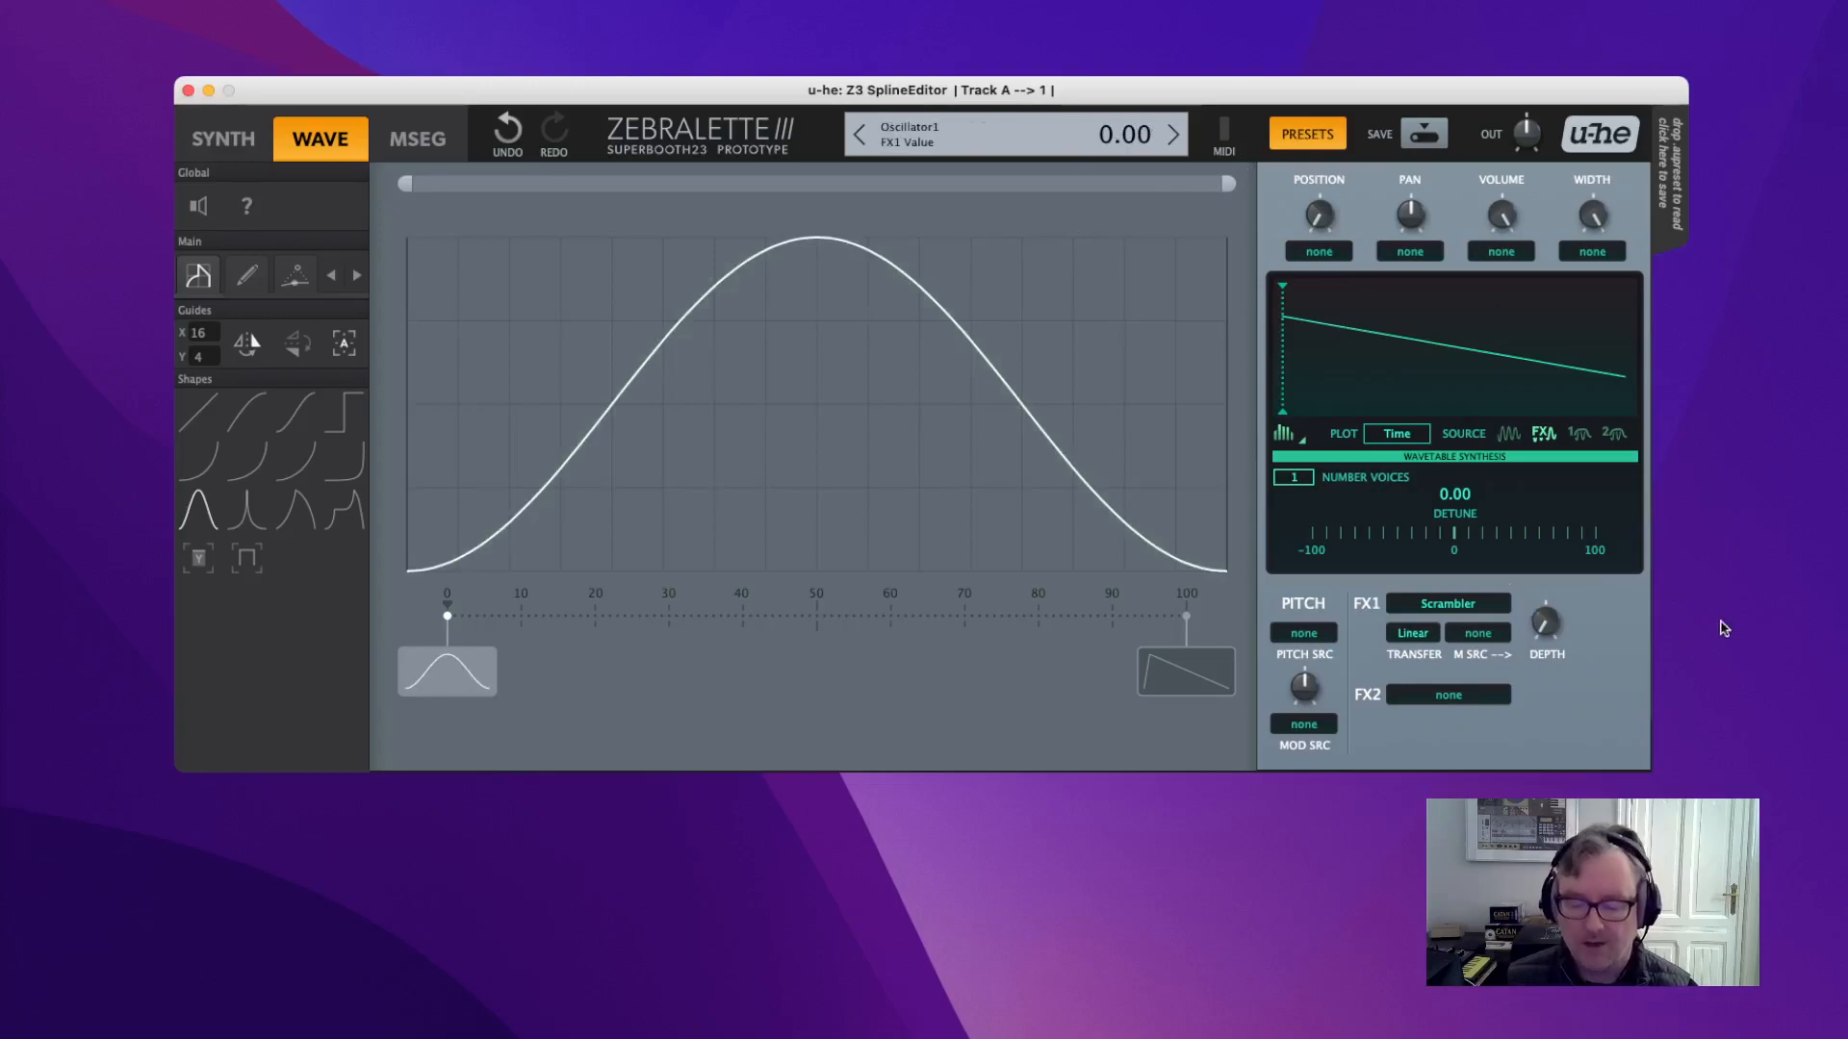
drag(1555, 612, 1408, 677)
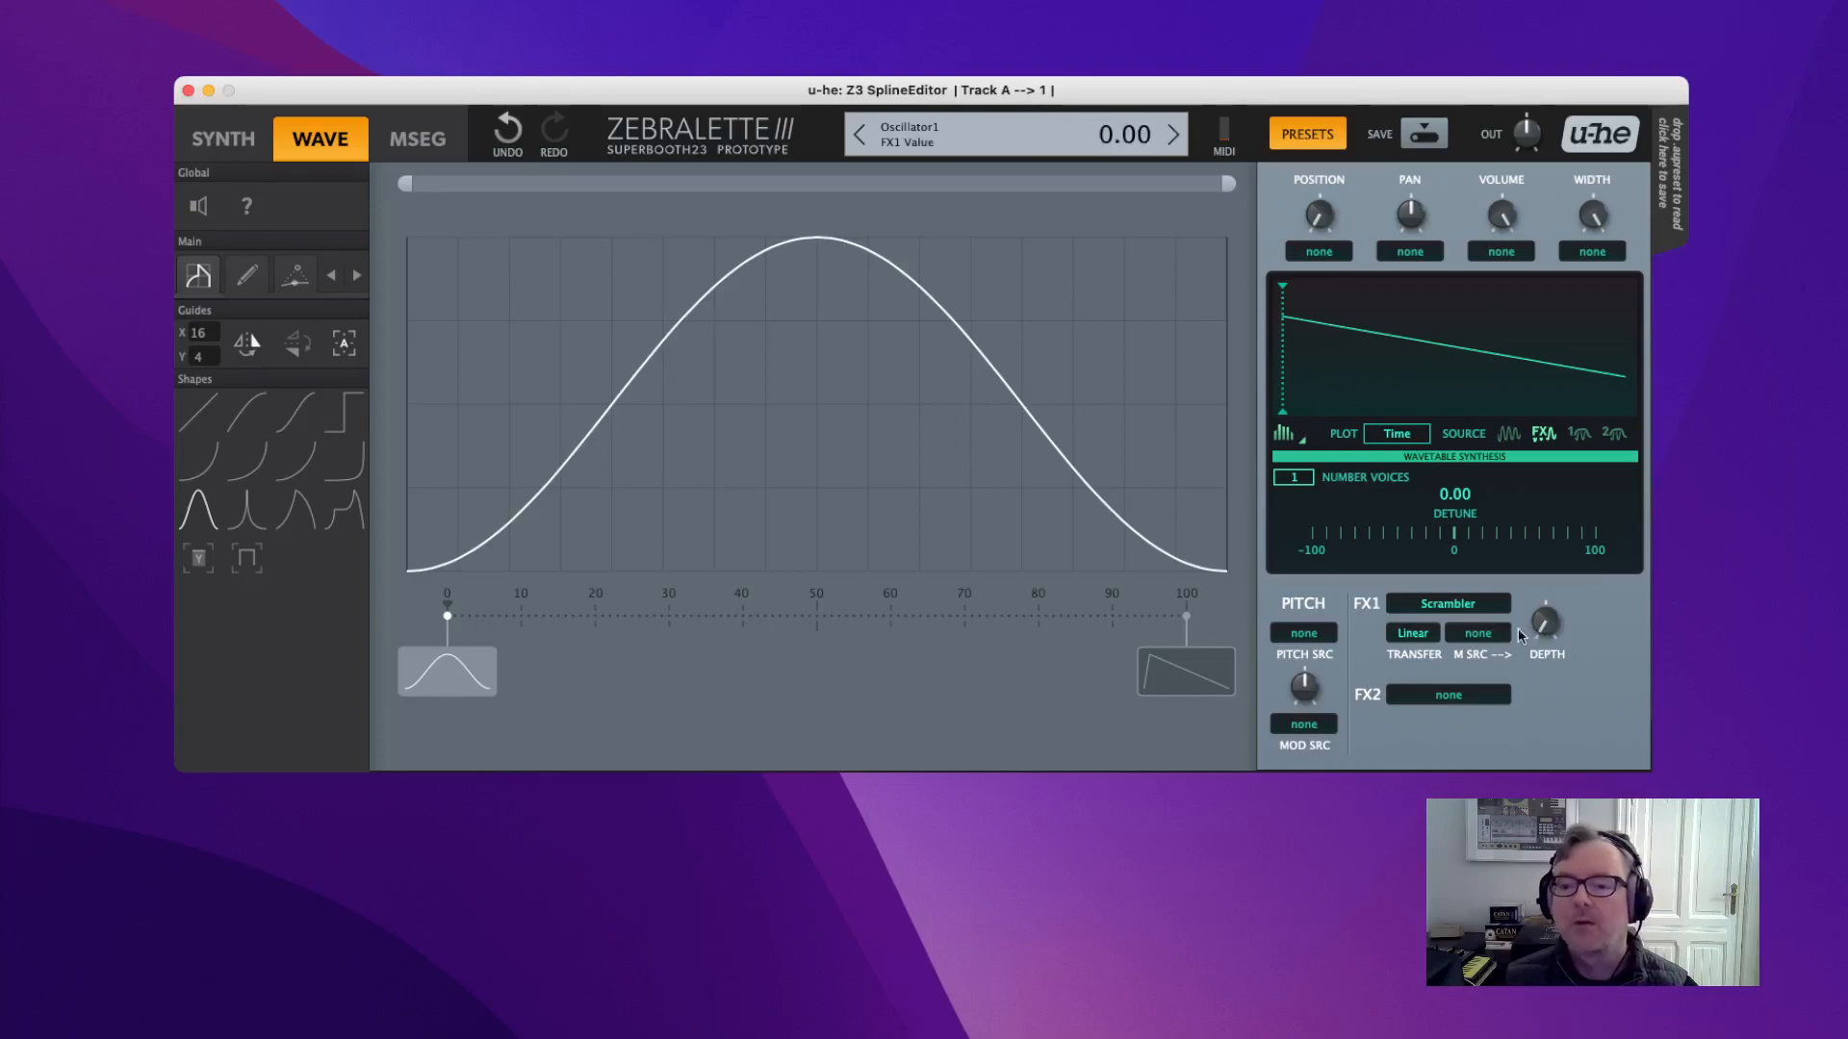
Try Scrambler transfer curves Abs, Square and Sqr Abs, settling on Exp.
click(1421, 635)
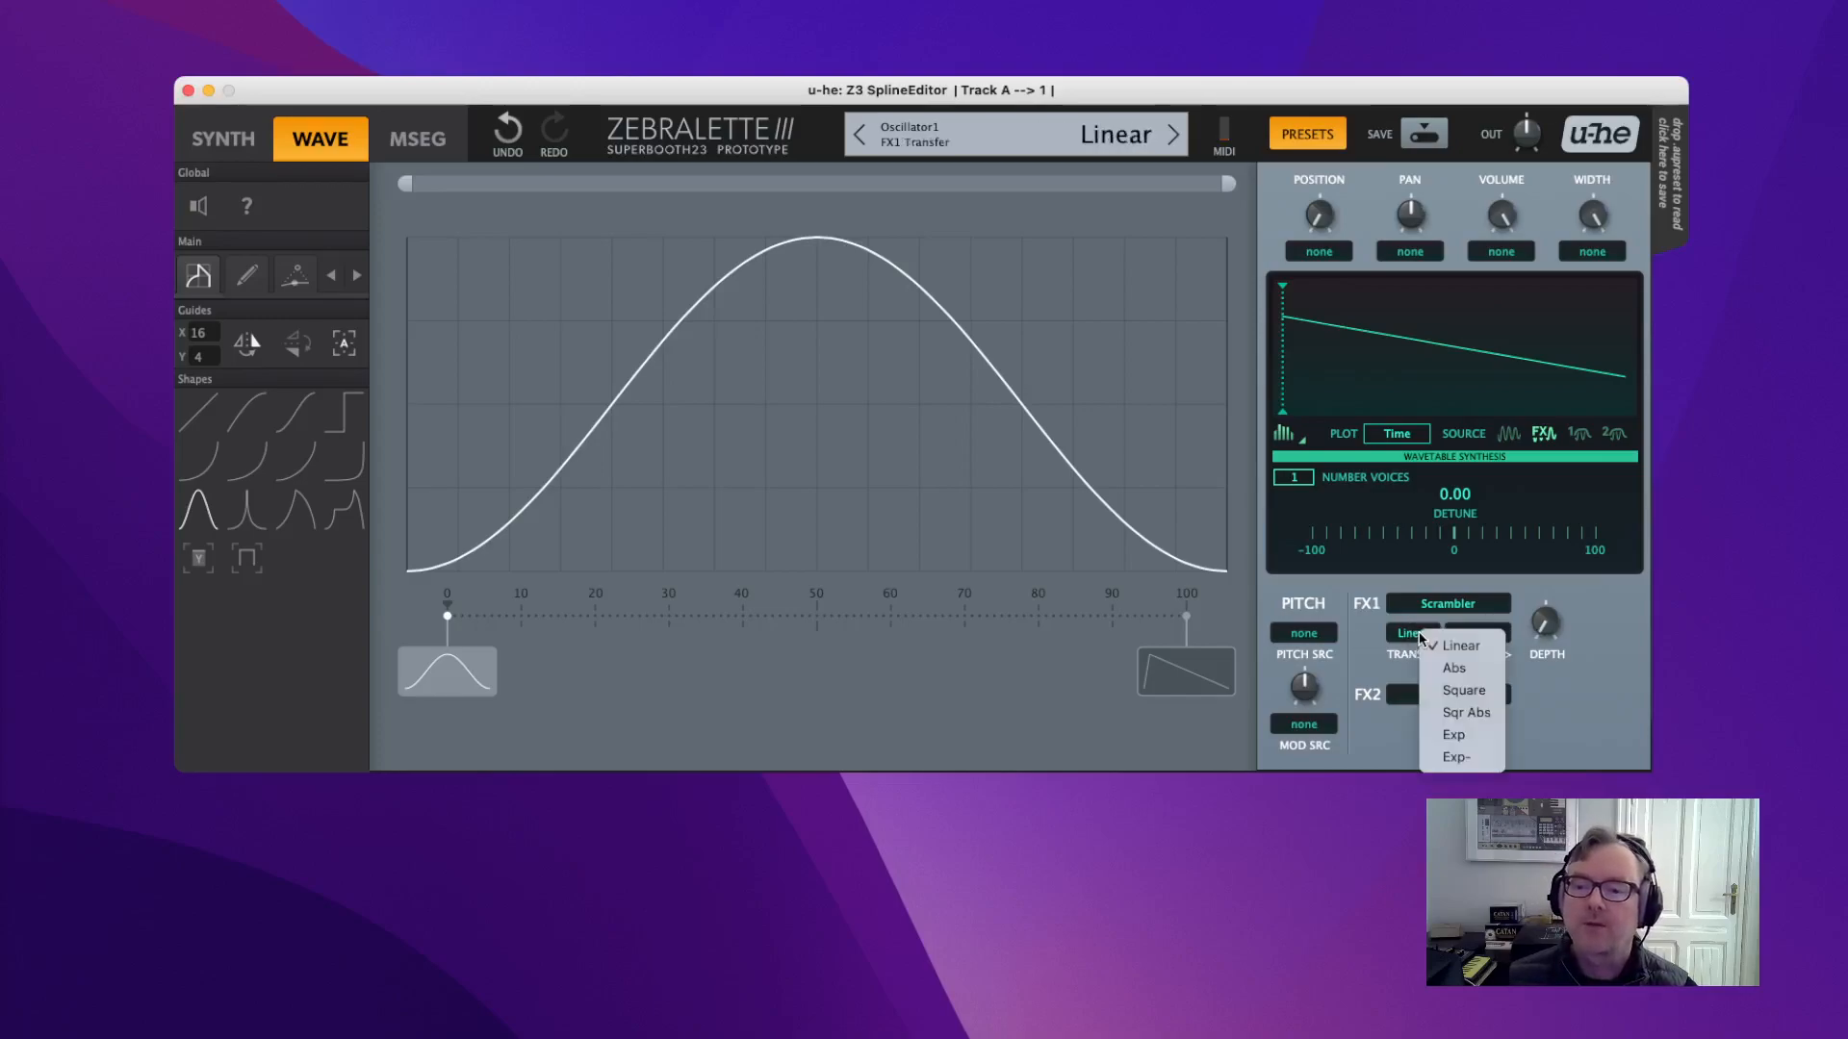
click(1454, 668)
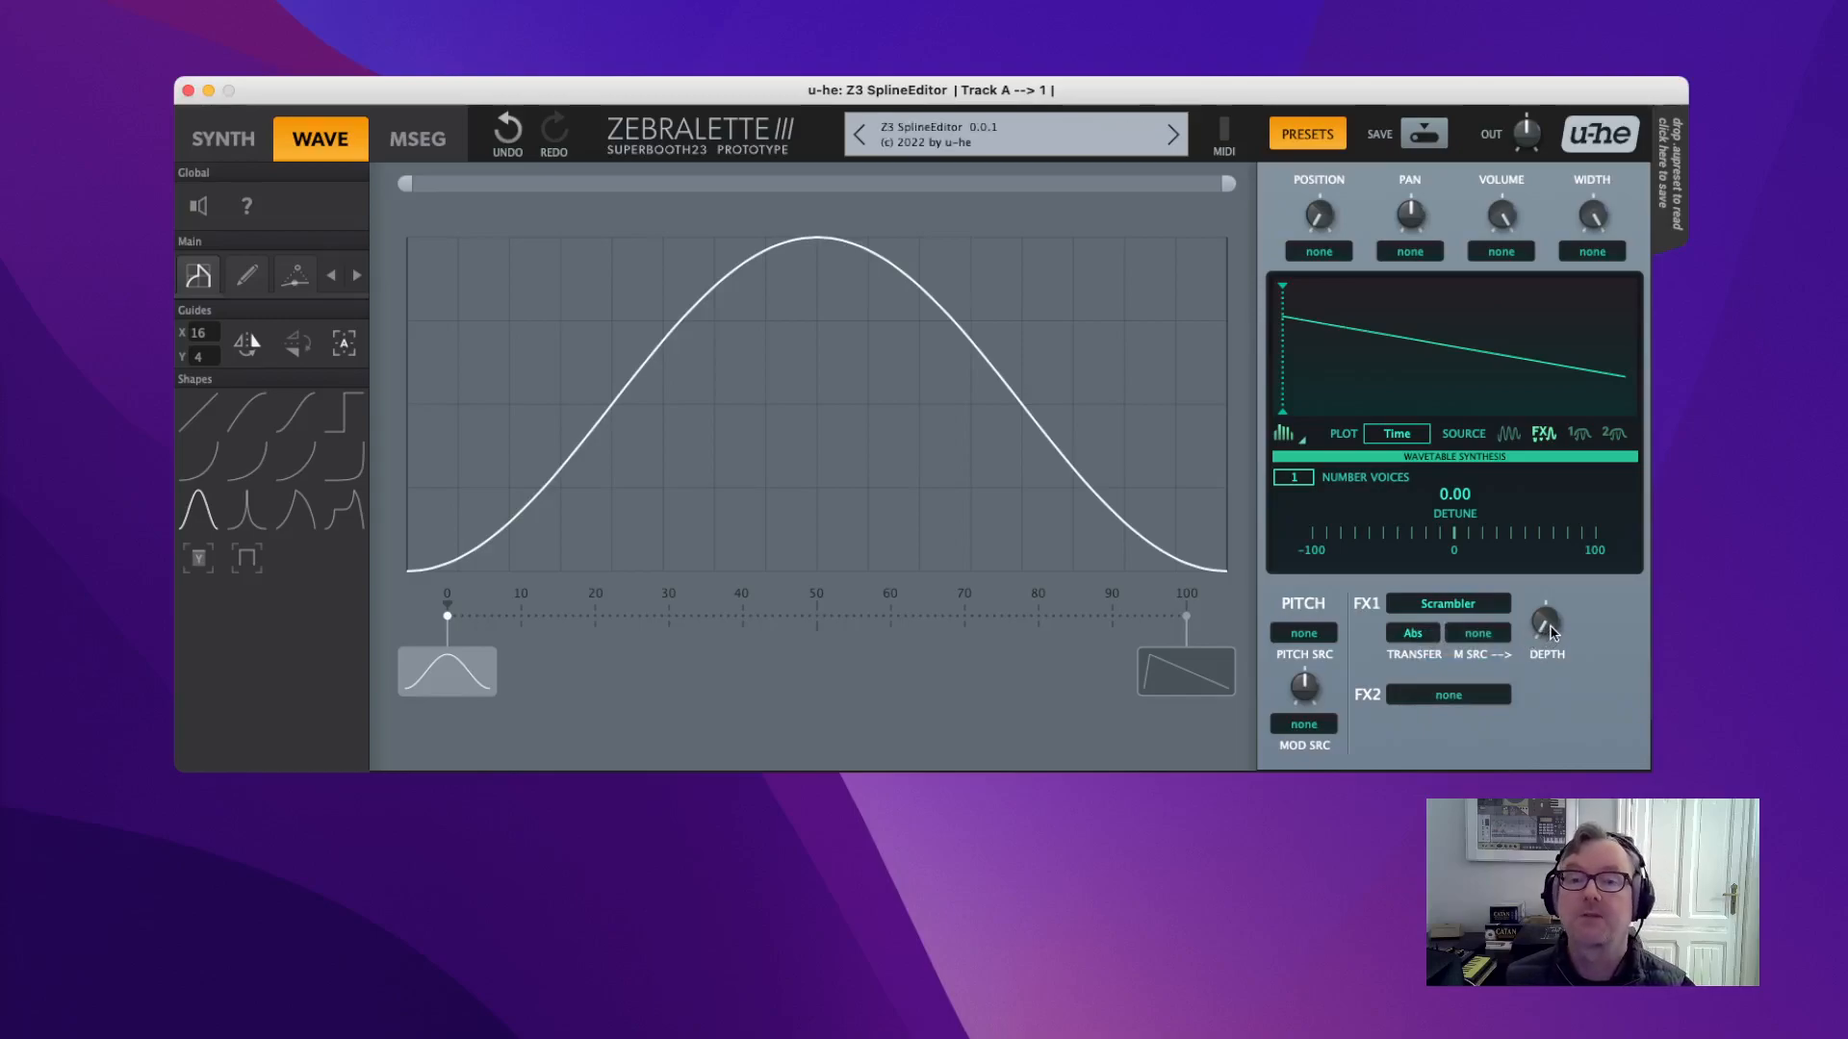
mouse_move(1550, 630)
mouse_down()
mouse_move(1530, 510)
mouse_move(1526, 608)
mouse_move(1534, 511)
mouse_move(1549, 674)
mouse_move(1509, 402)
mouse_move(1505, 661)
mouse_move(1547, 597)
mouse_move(1551, 625)
mouse_move(1547, 568)
mouse_move(1549, 640)
mouse_up()
click(1422, 637)
click(1430, 637)
click(1413, 633)
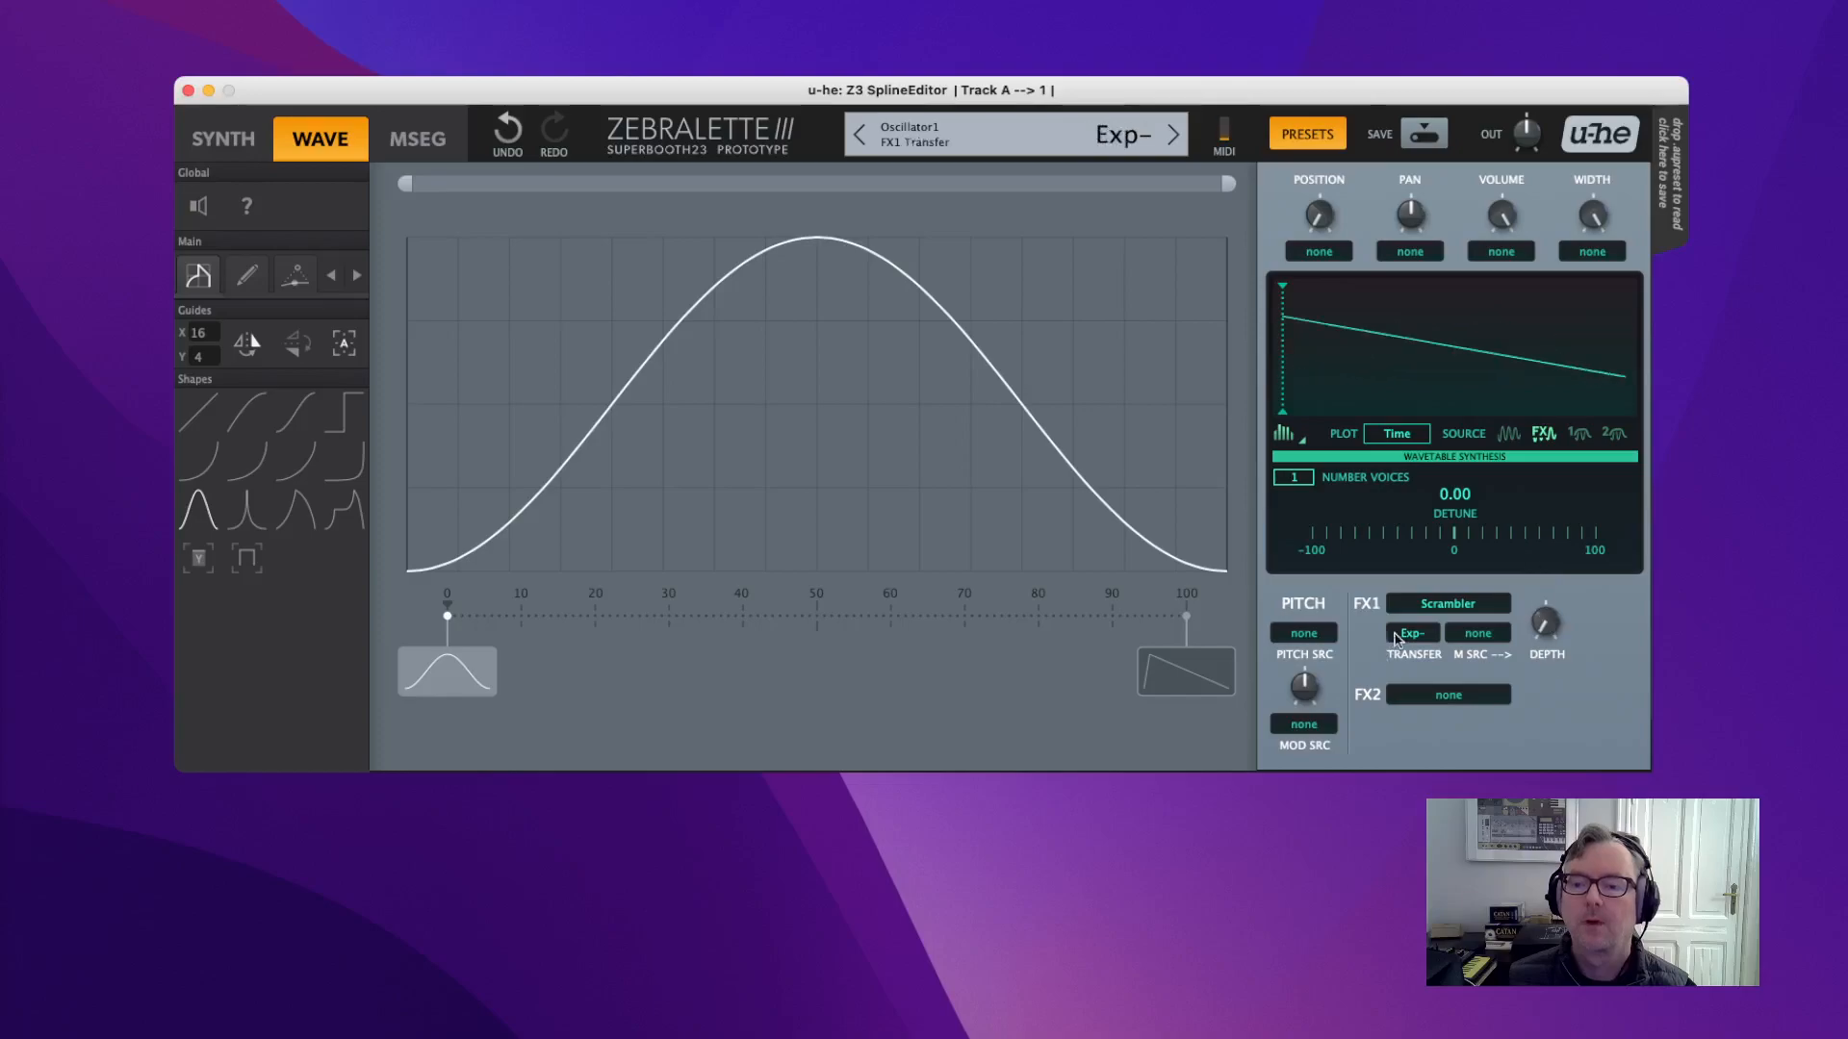
click(1414, 636)
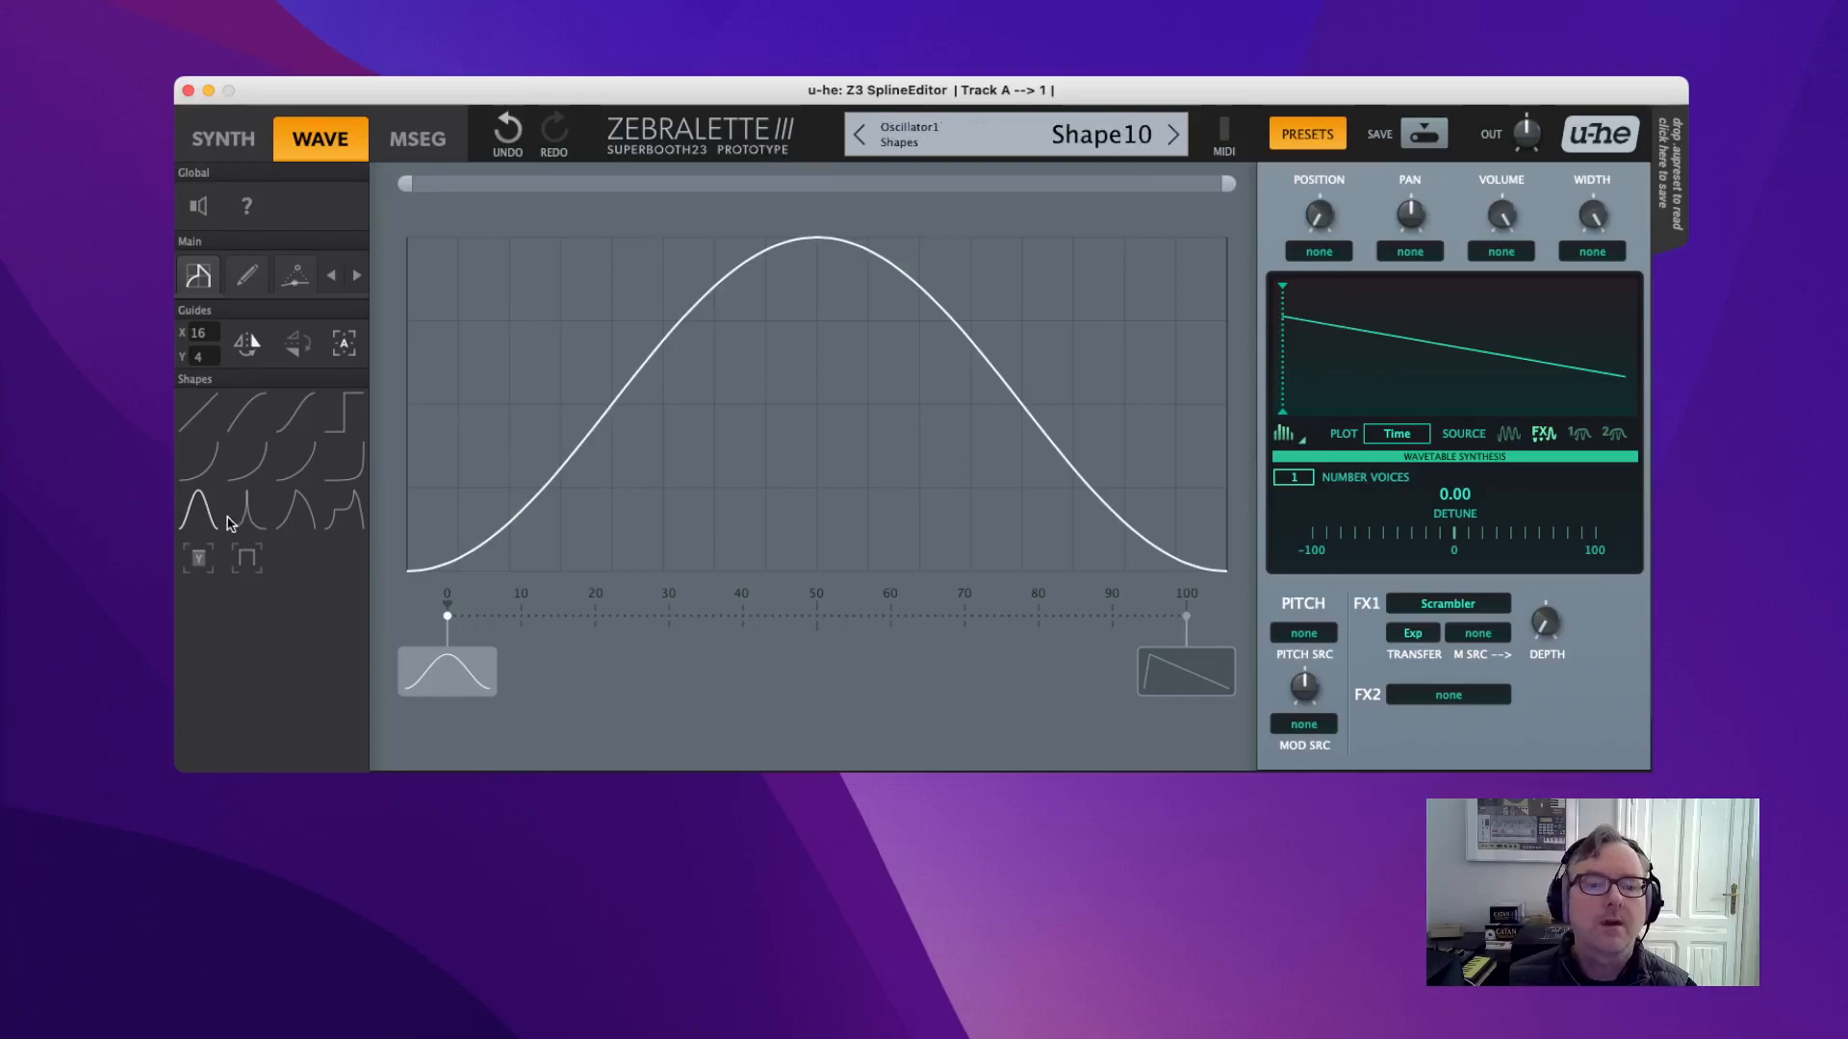
Draw a narrow tall bell, then a second bell shrunk to half height.
mouse_move(451, 526)
mouse_down()
mouse_move(597, 309)
mouse_move(755, 256)
mouse_up()
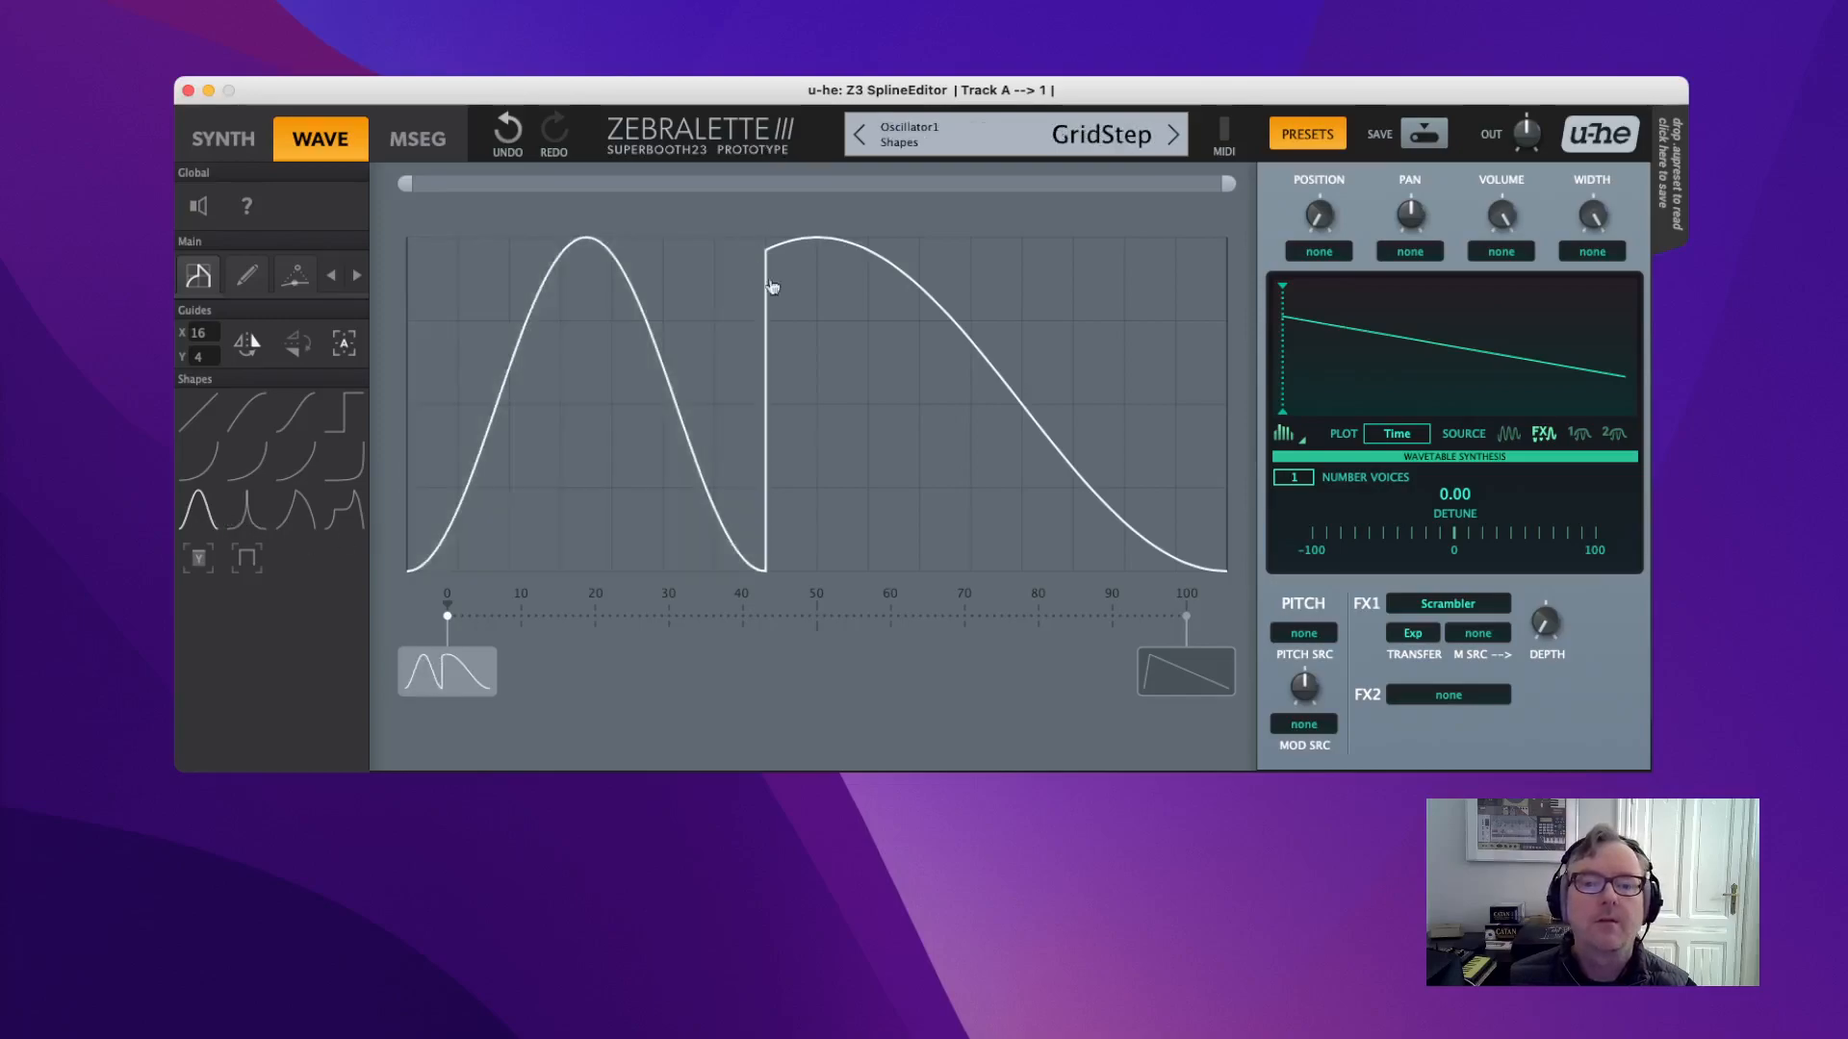
mouse_move(796, 503)
mouse_down()
mouse_move(1255, 172)
mouse_move(1220, 224)
mouse_up()
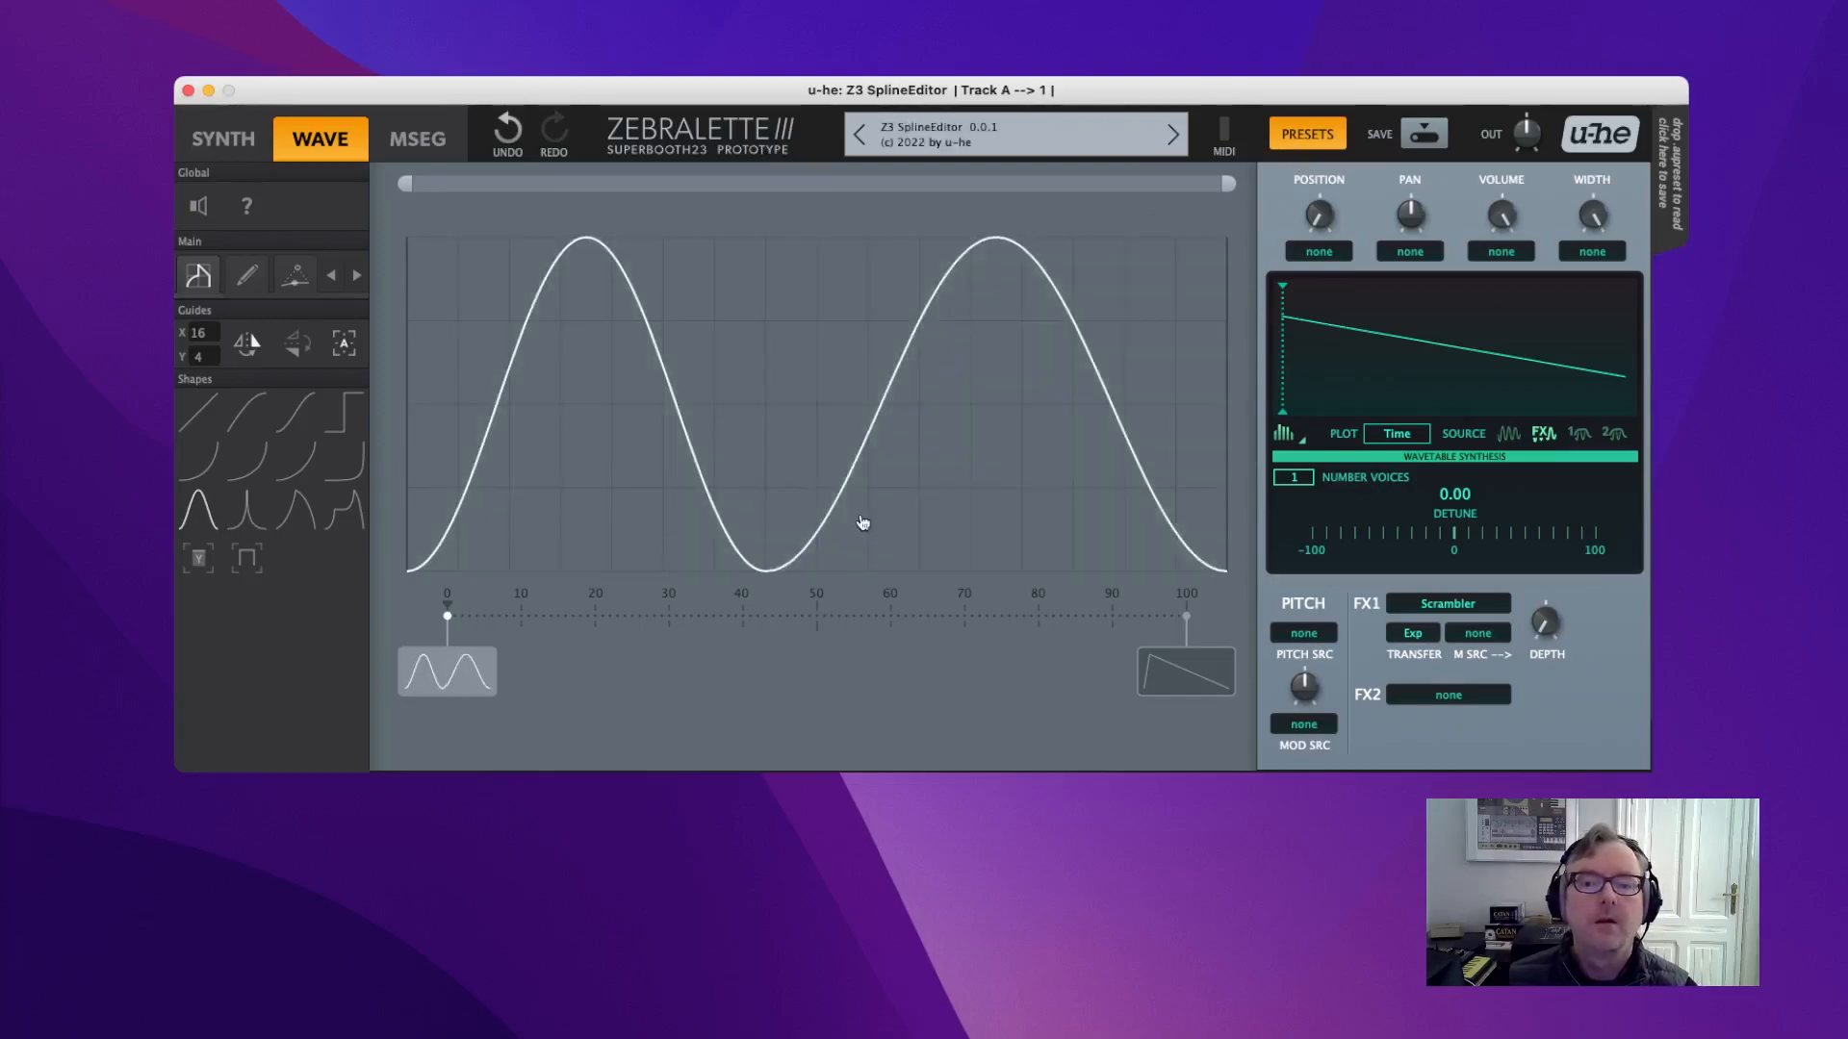
mouse_move(787, 540)
mouse_down()
mouse_move(1143, 396)
mouse_move(1229, 402)
mouse_move(1241, 480)
mouse_up()
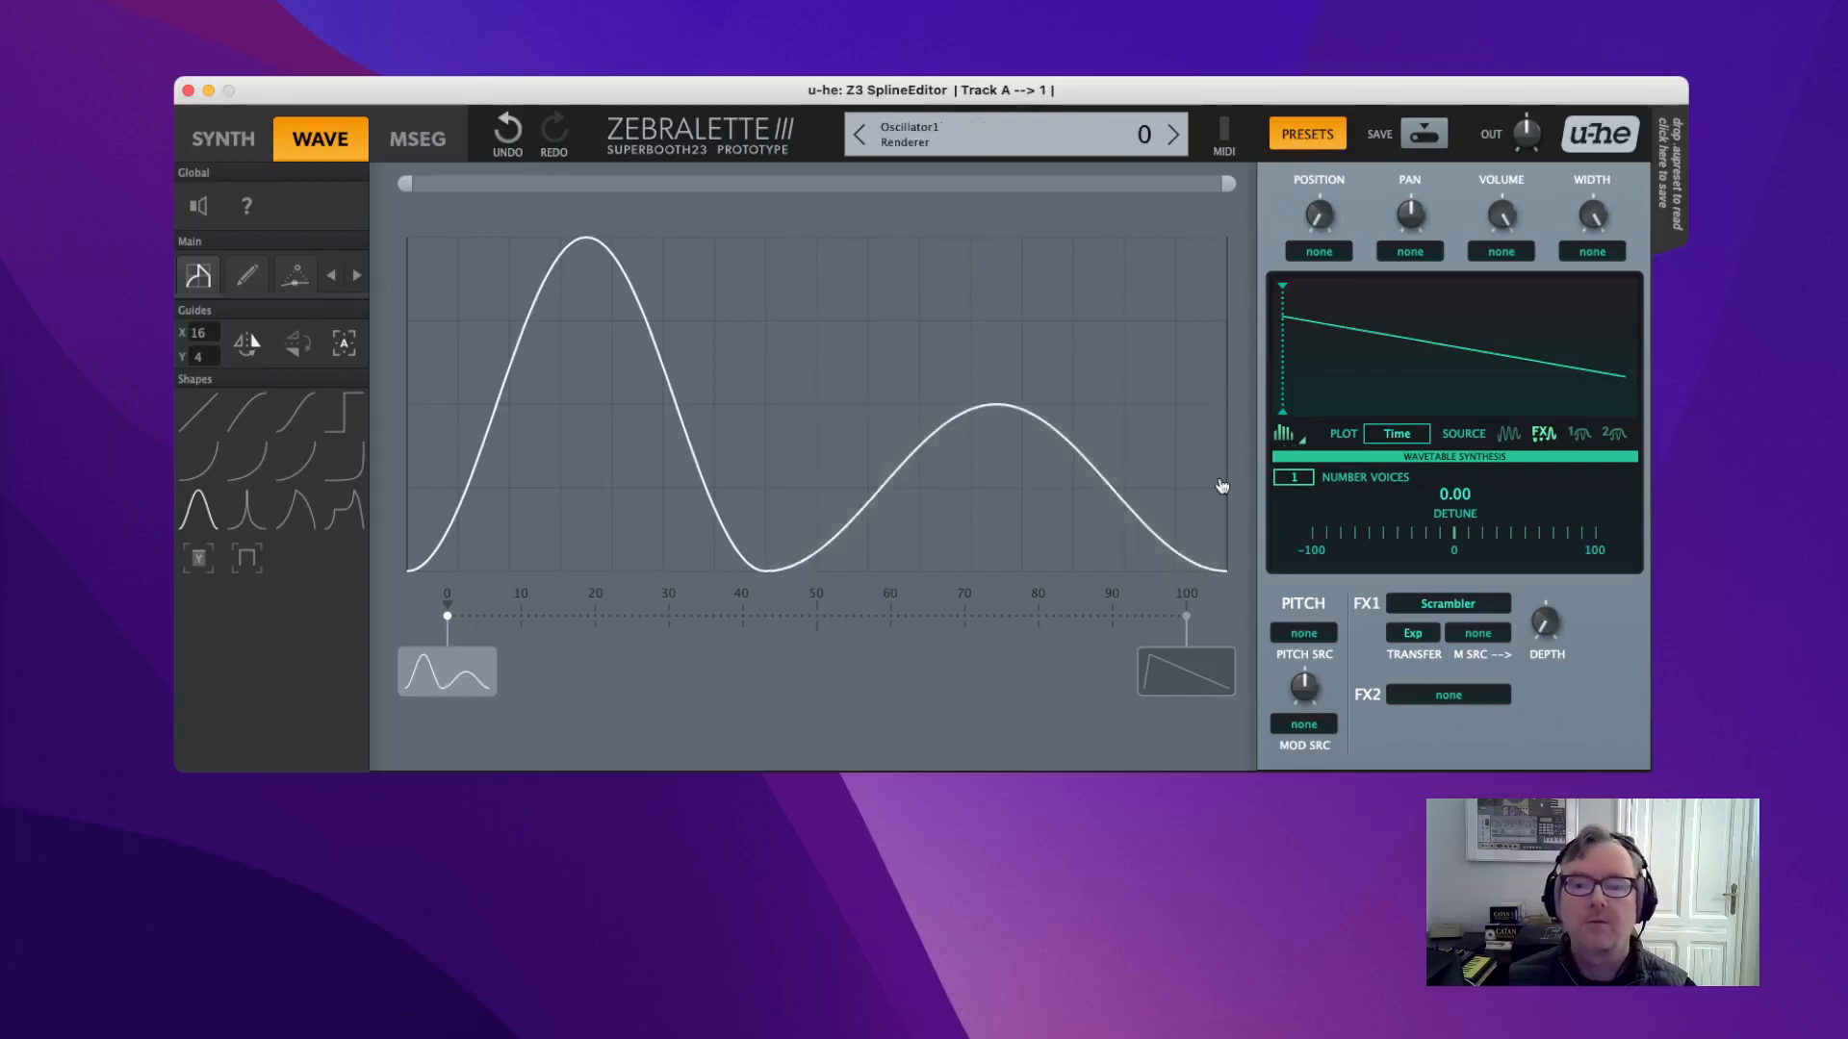
Raise the scramble depth to 56 with the Sqr Abs transfer curve.
drag(1545, 620, 1530, 586)
click(1415, 638)
scroll(1424, 637, down, 2)
scroll(1424, 638, down, 1)
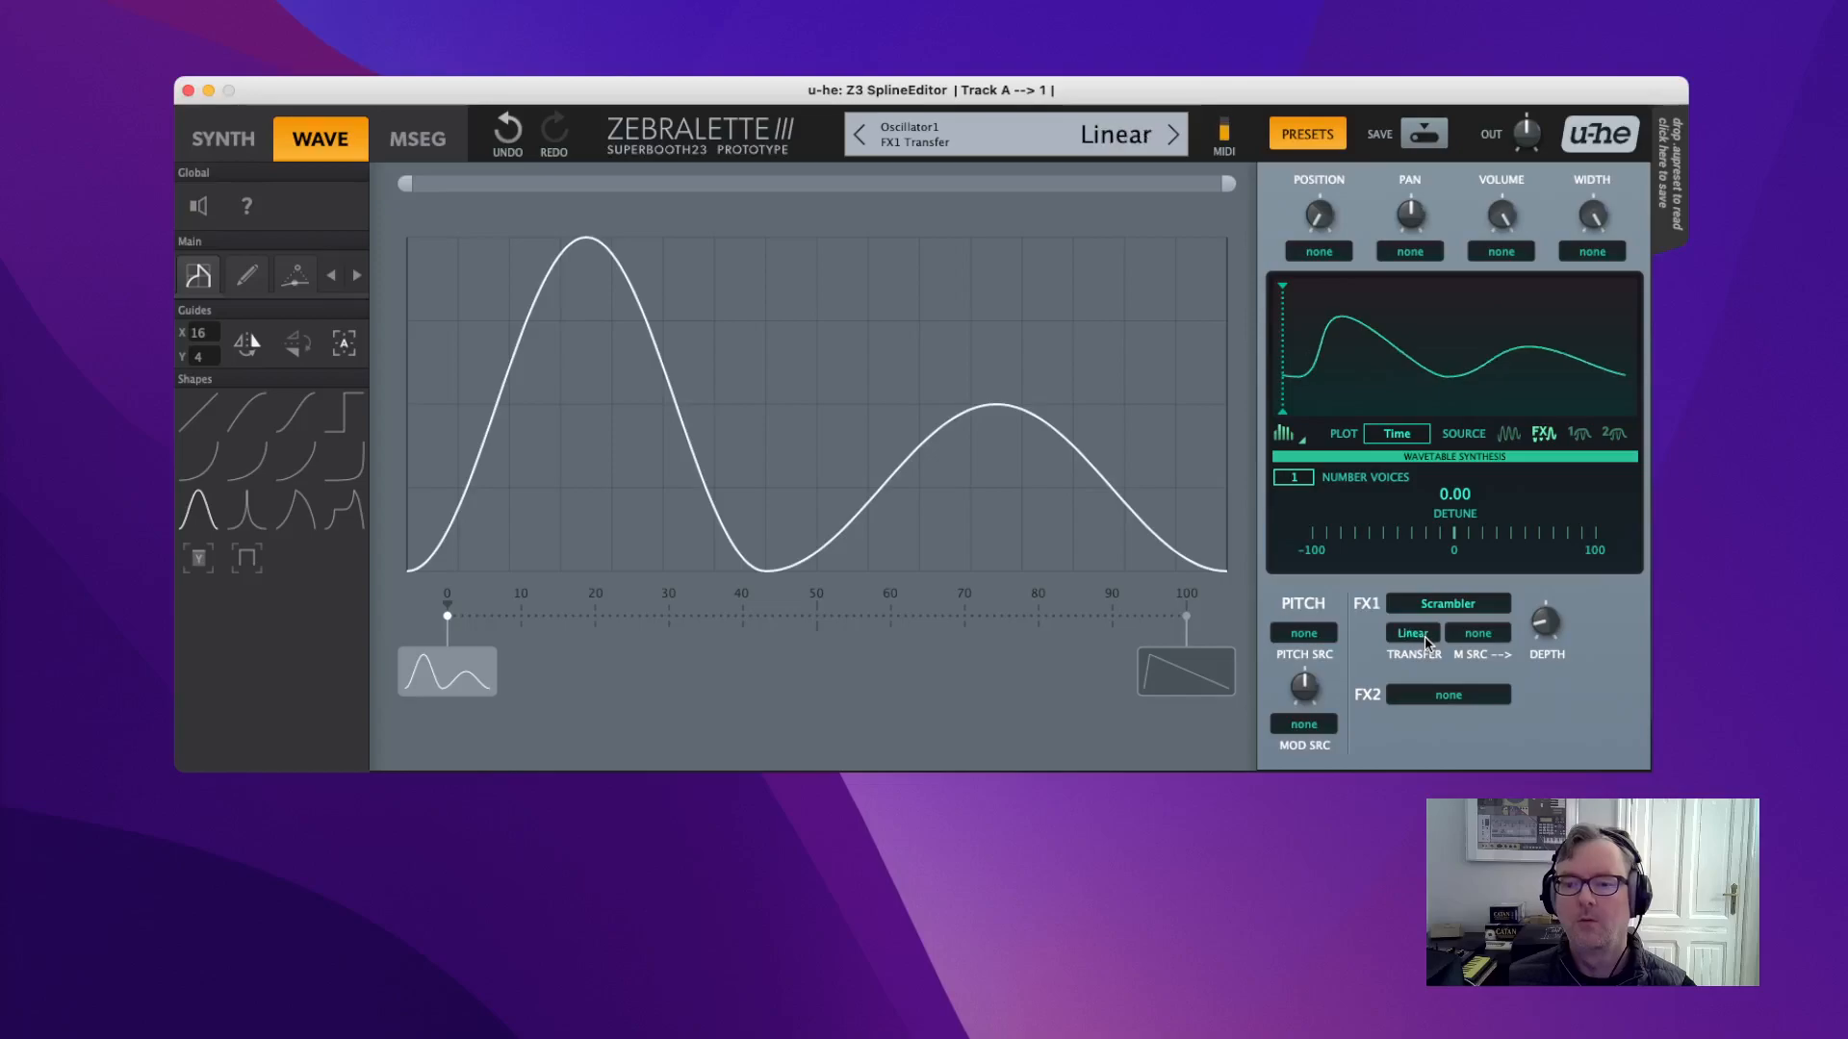
mouse_move(1544, 620)
mouse_down()
mouse_move(1559, 510)
mouse_move(1545, 616)
mouse_up()
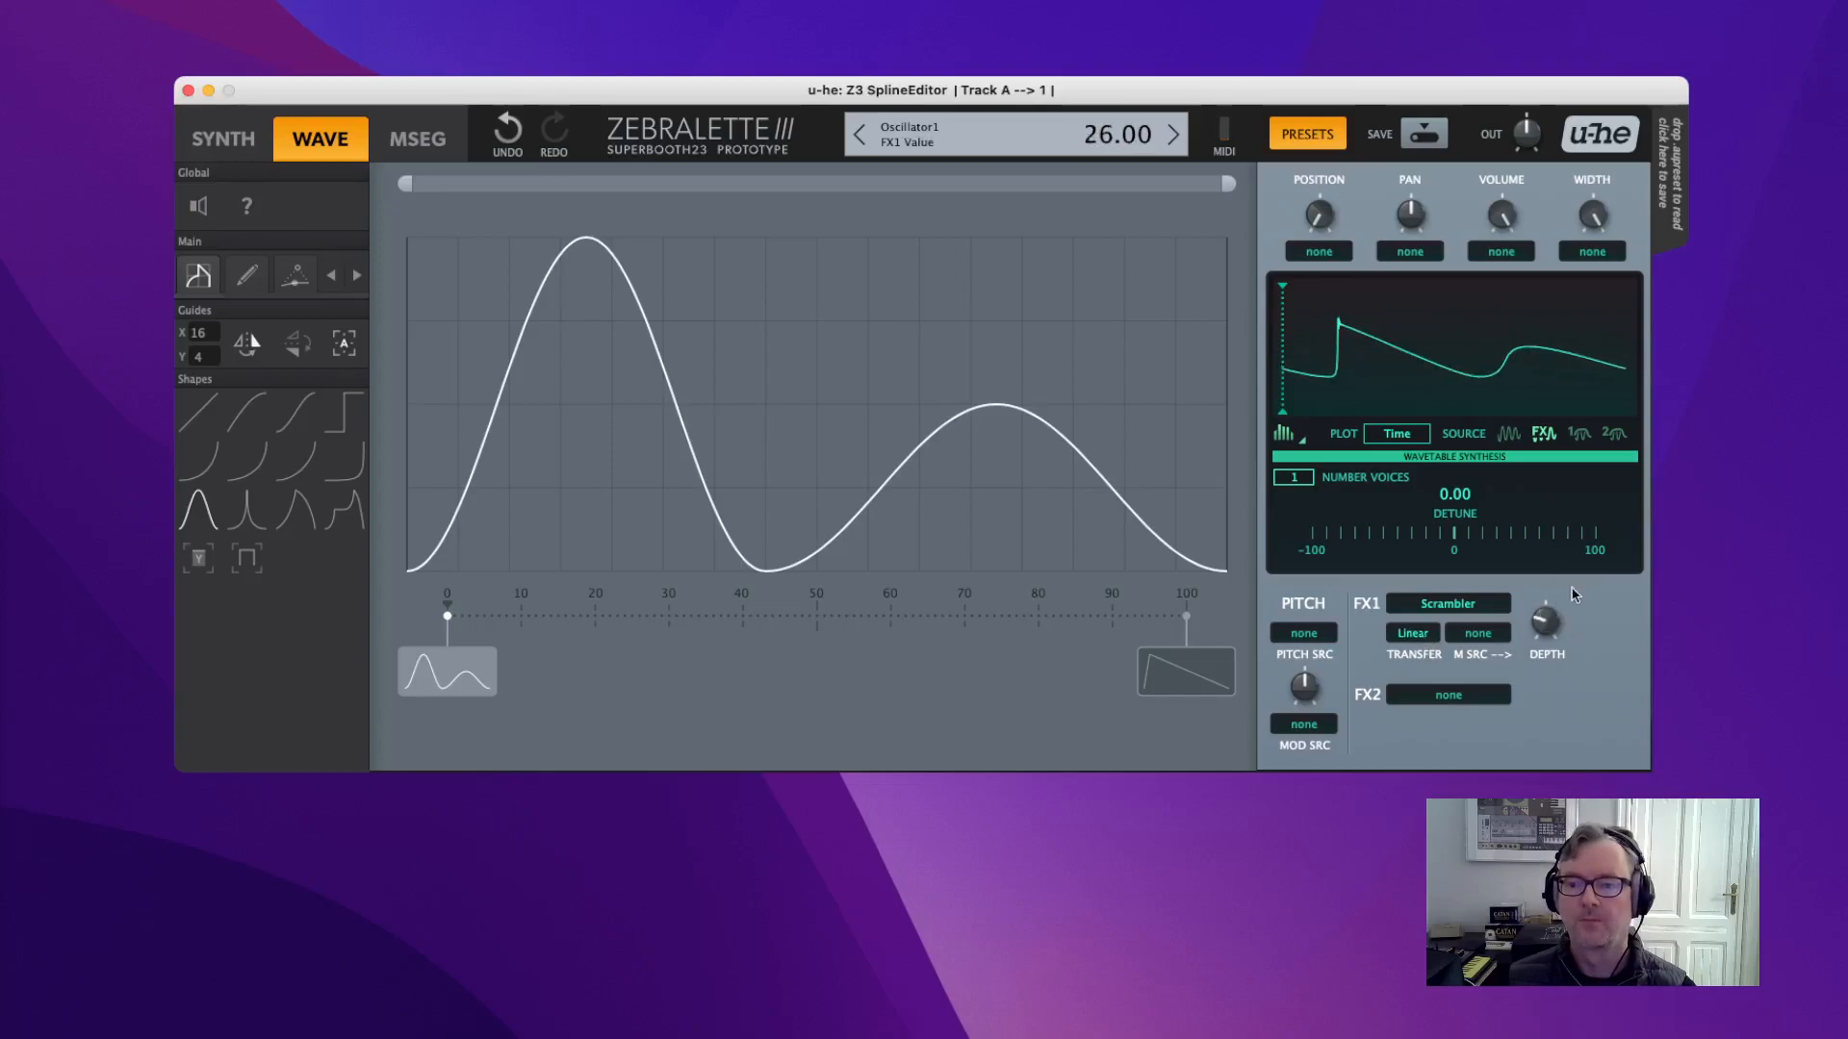
Keep Scrambler and replace the wave with a single descending ramp.
click(1463, 603)
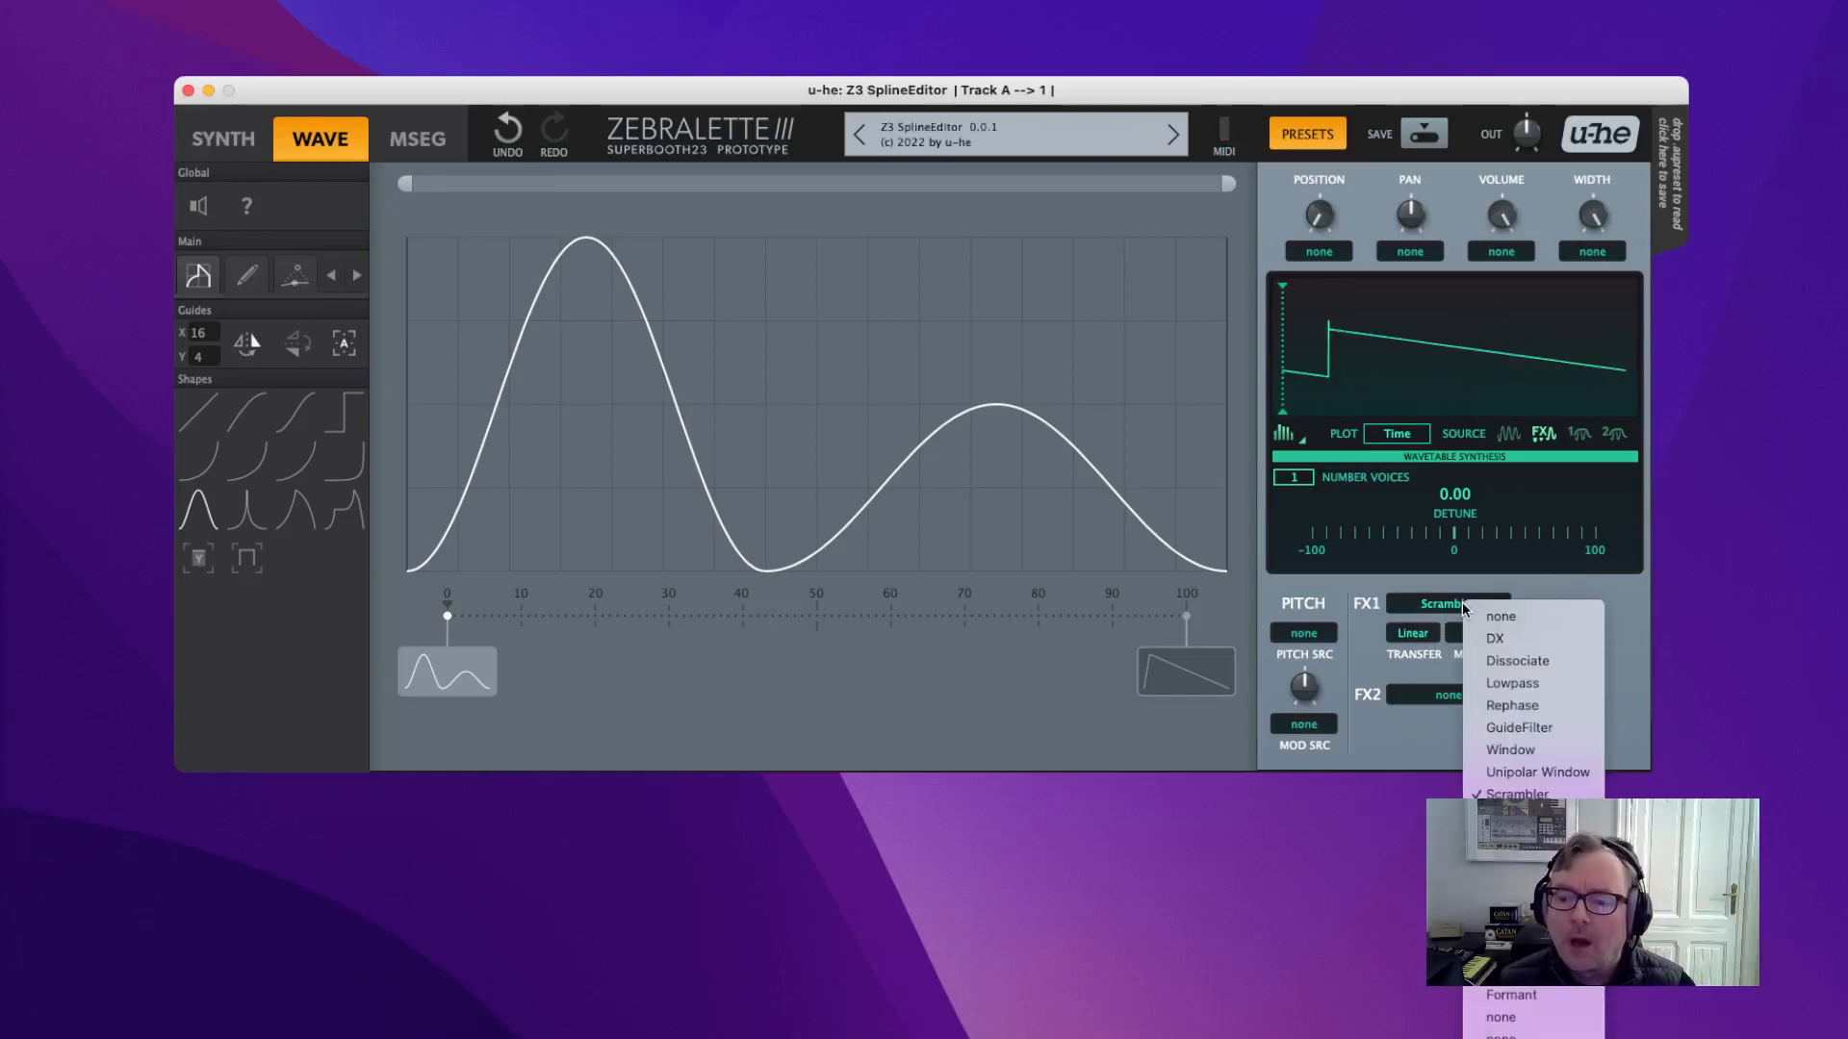
click(1349, 584)
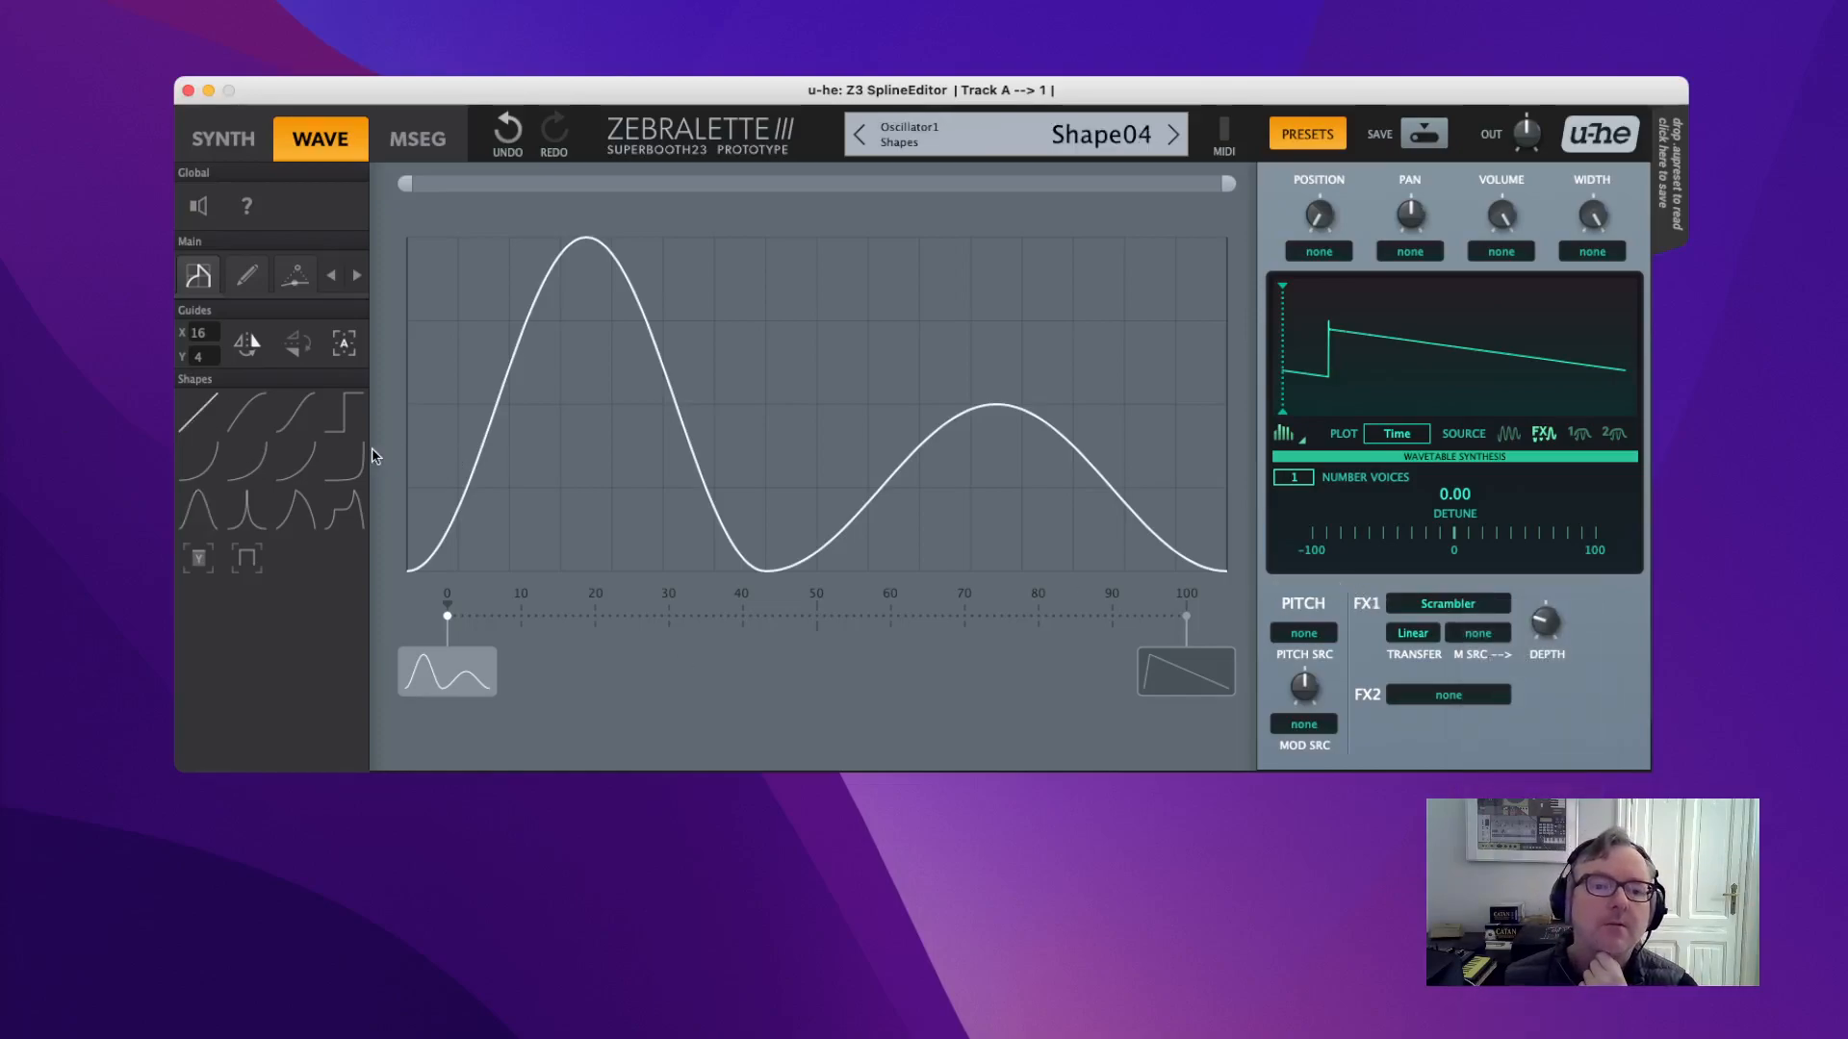
drag(438, 242, 1304, 643)
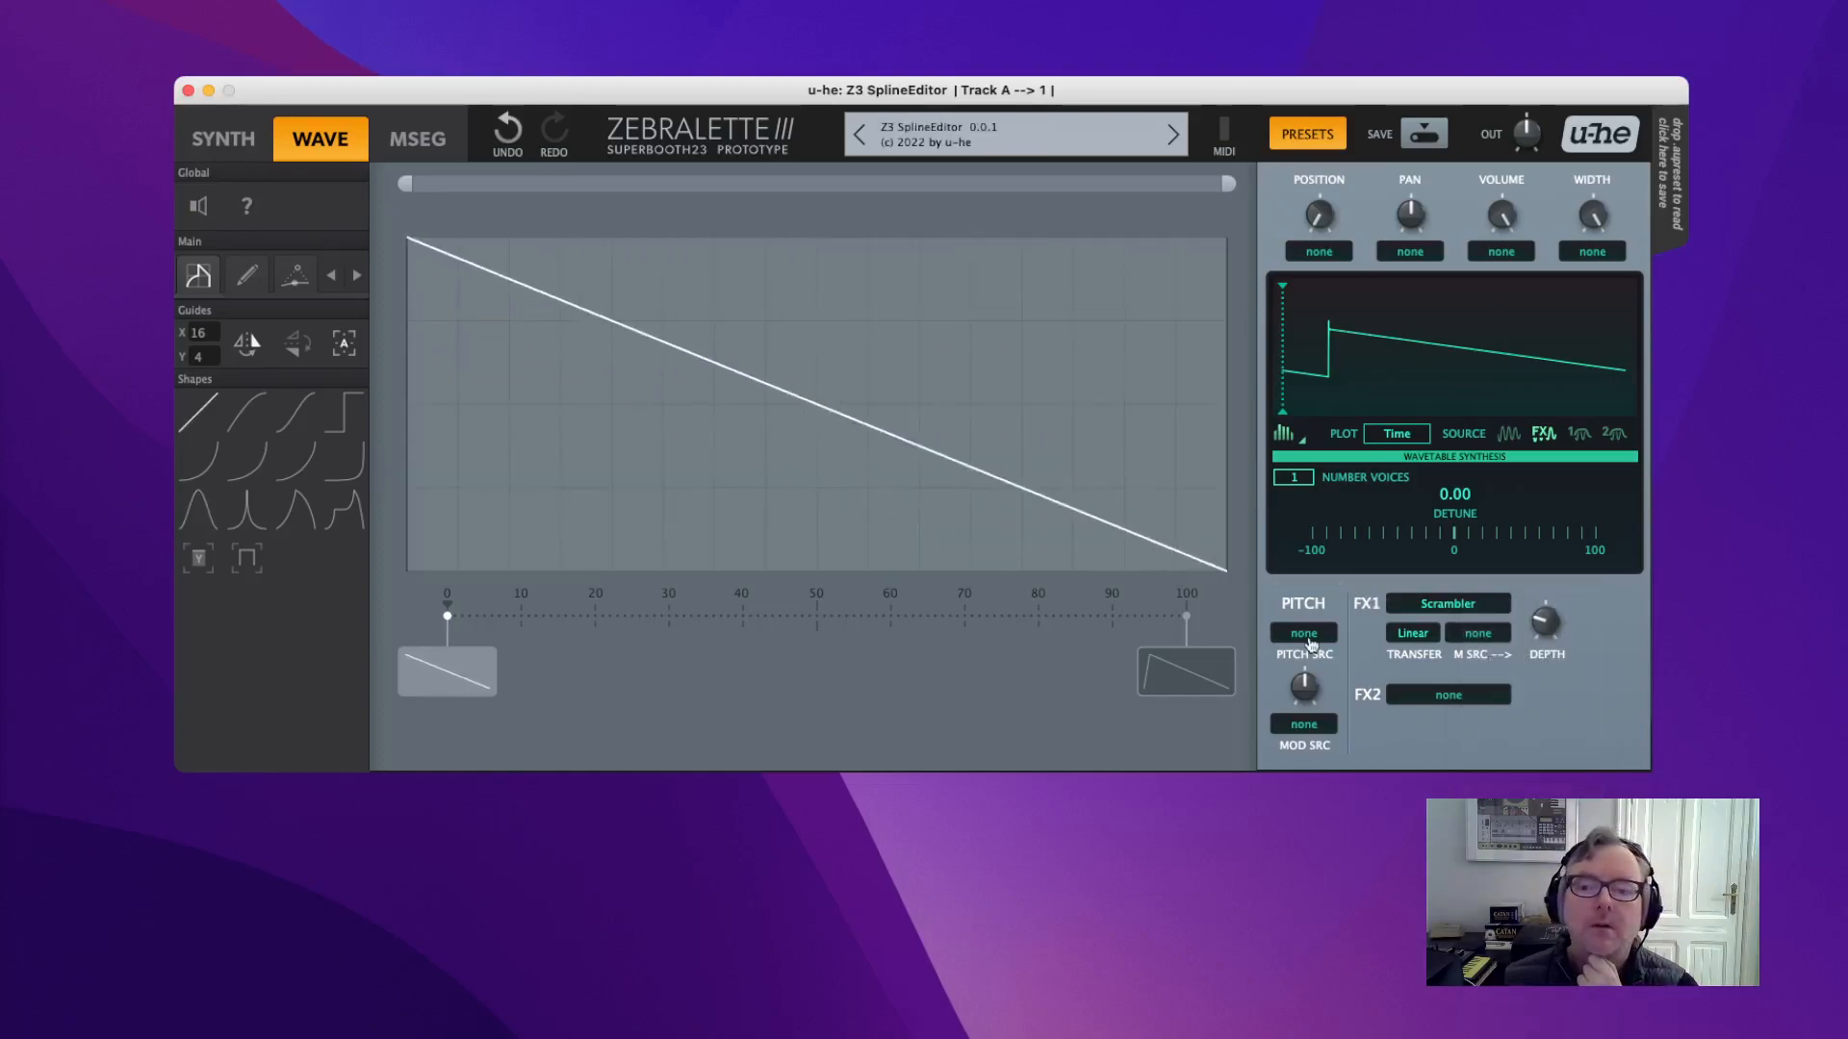
Change FX1 to Lowpass and tune the cutoff to about 39 and the resonance.
click(1463, 605)
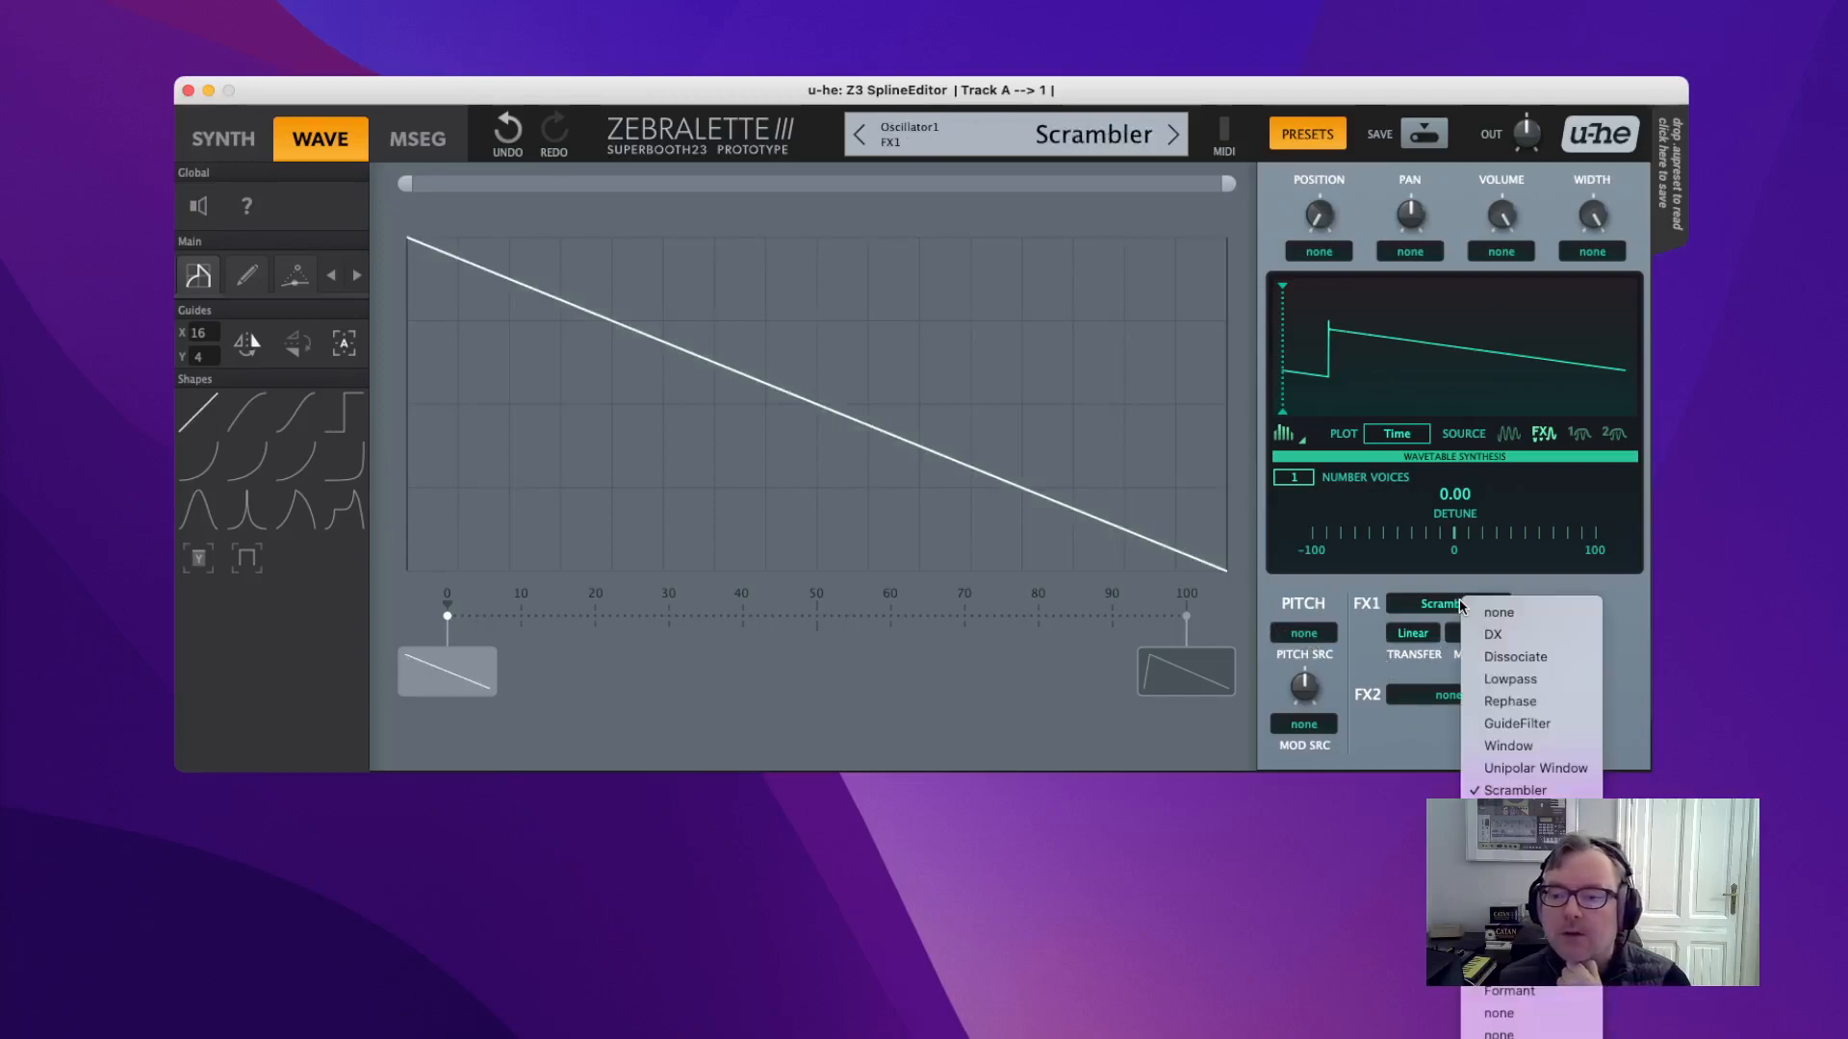
click(1513, 681)
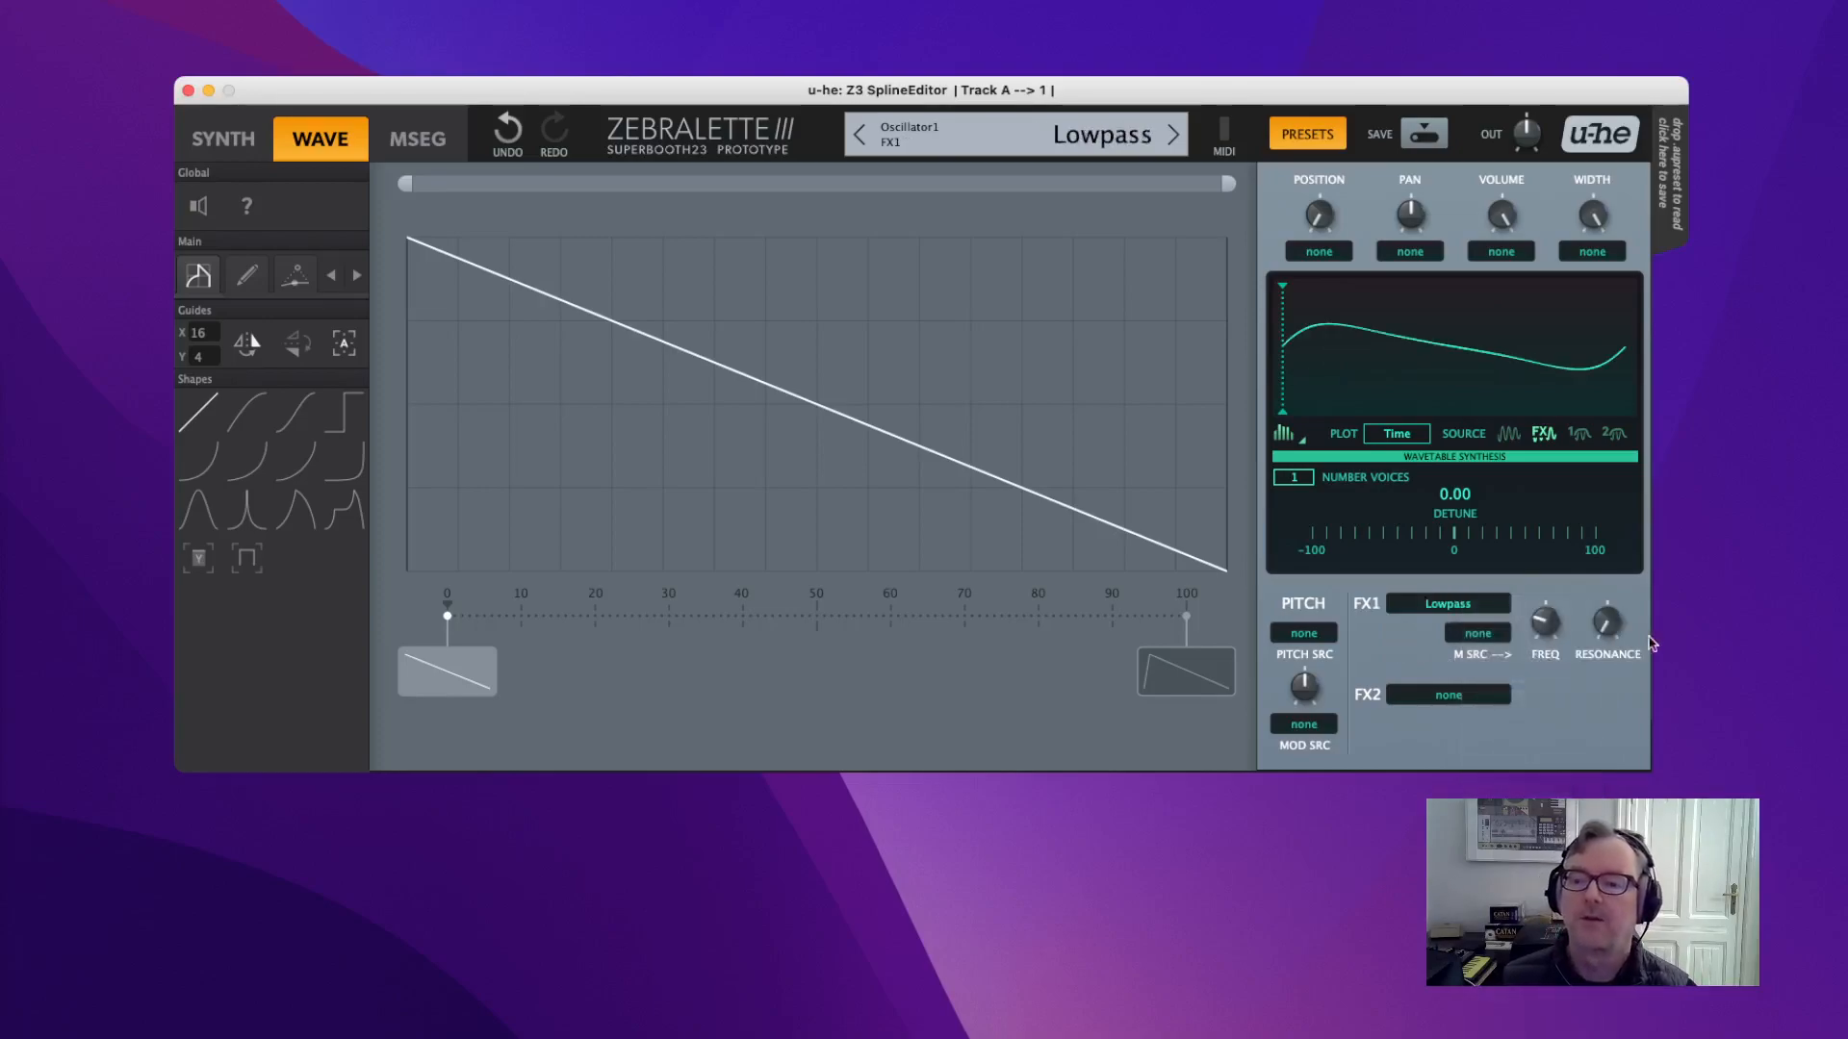
mouse_move(1546, 632)
mouse_down()
mouse_move(1544, 538)
mouse_move(1557, 668)
mouse_move(1512, 435)
mouse_move(1542, 621)
mouse_up()
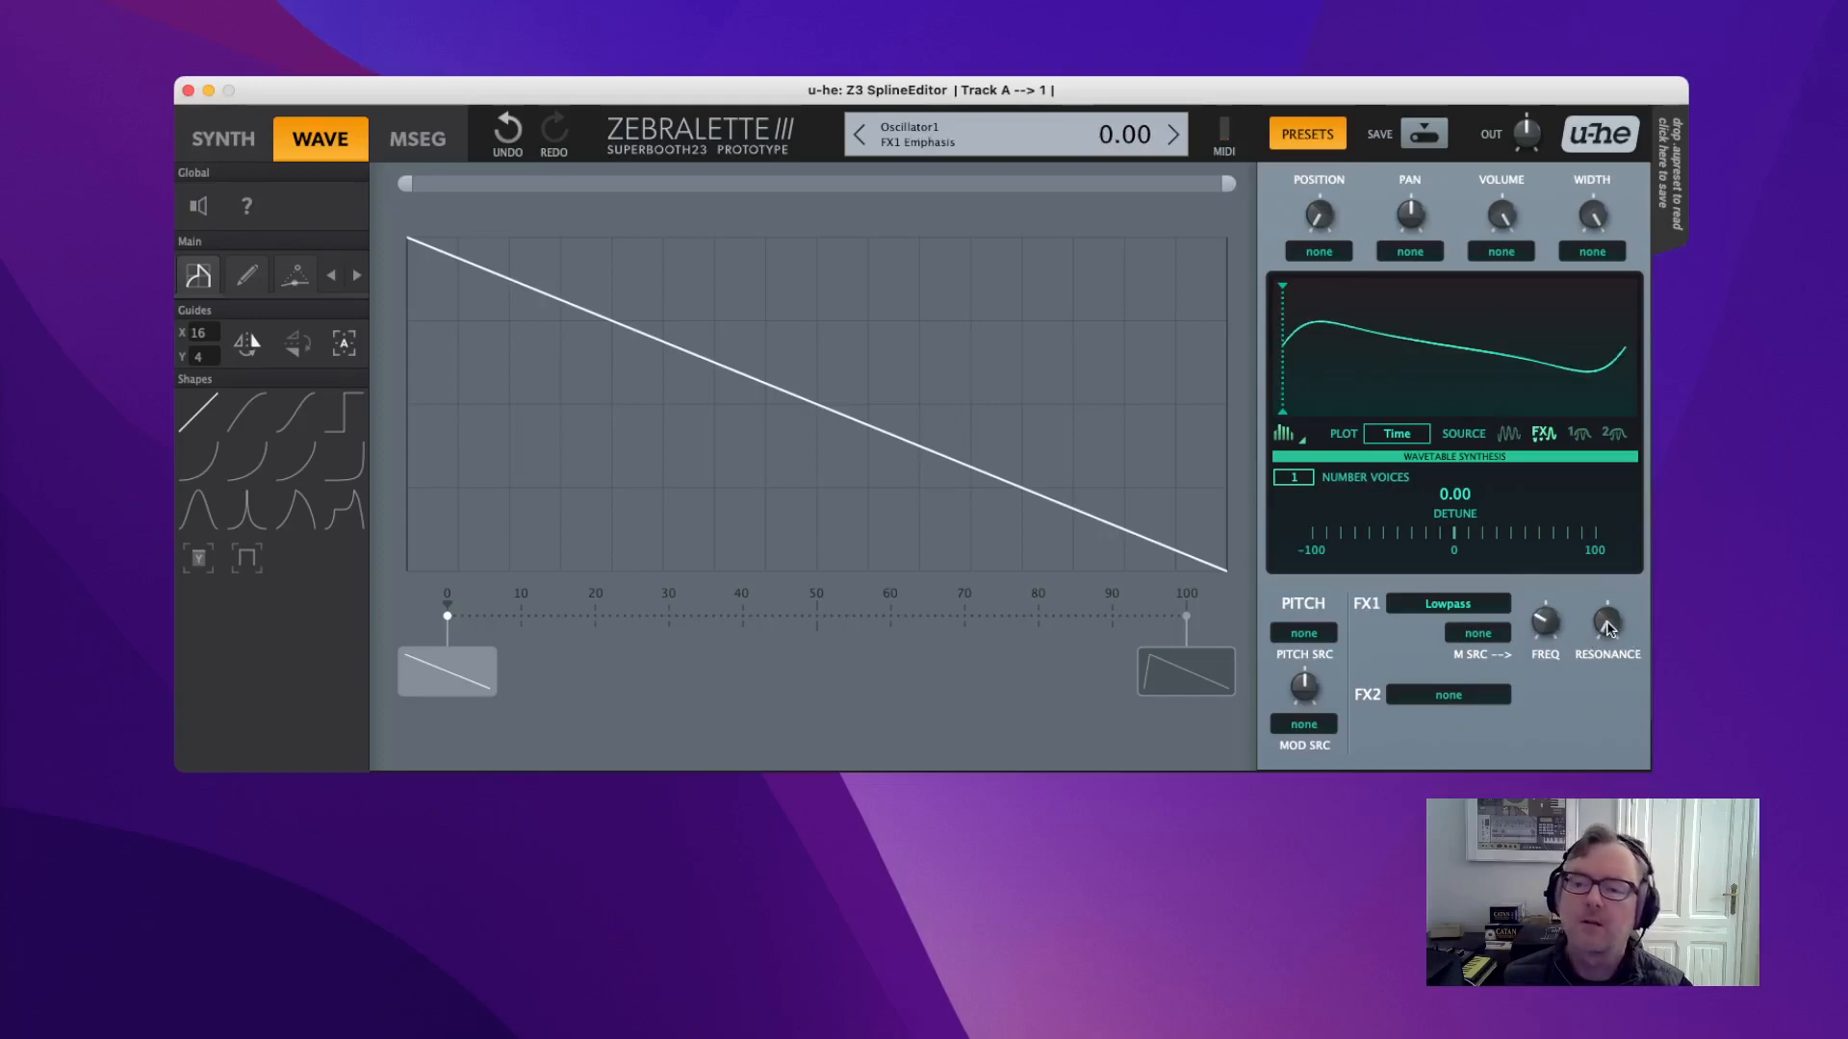
drag(1541, 633, 1553, 554)
drag(1610, 621, 1614, 691)
drag(1547, 617, 1647, 619)
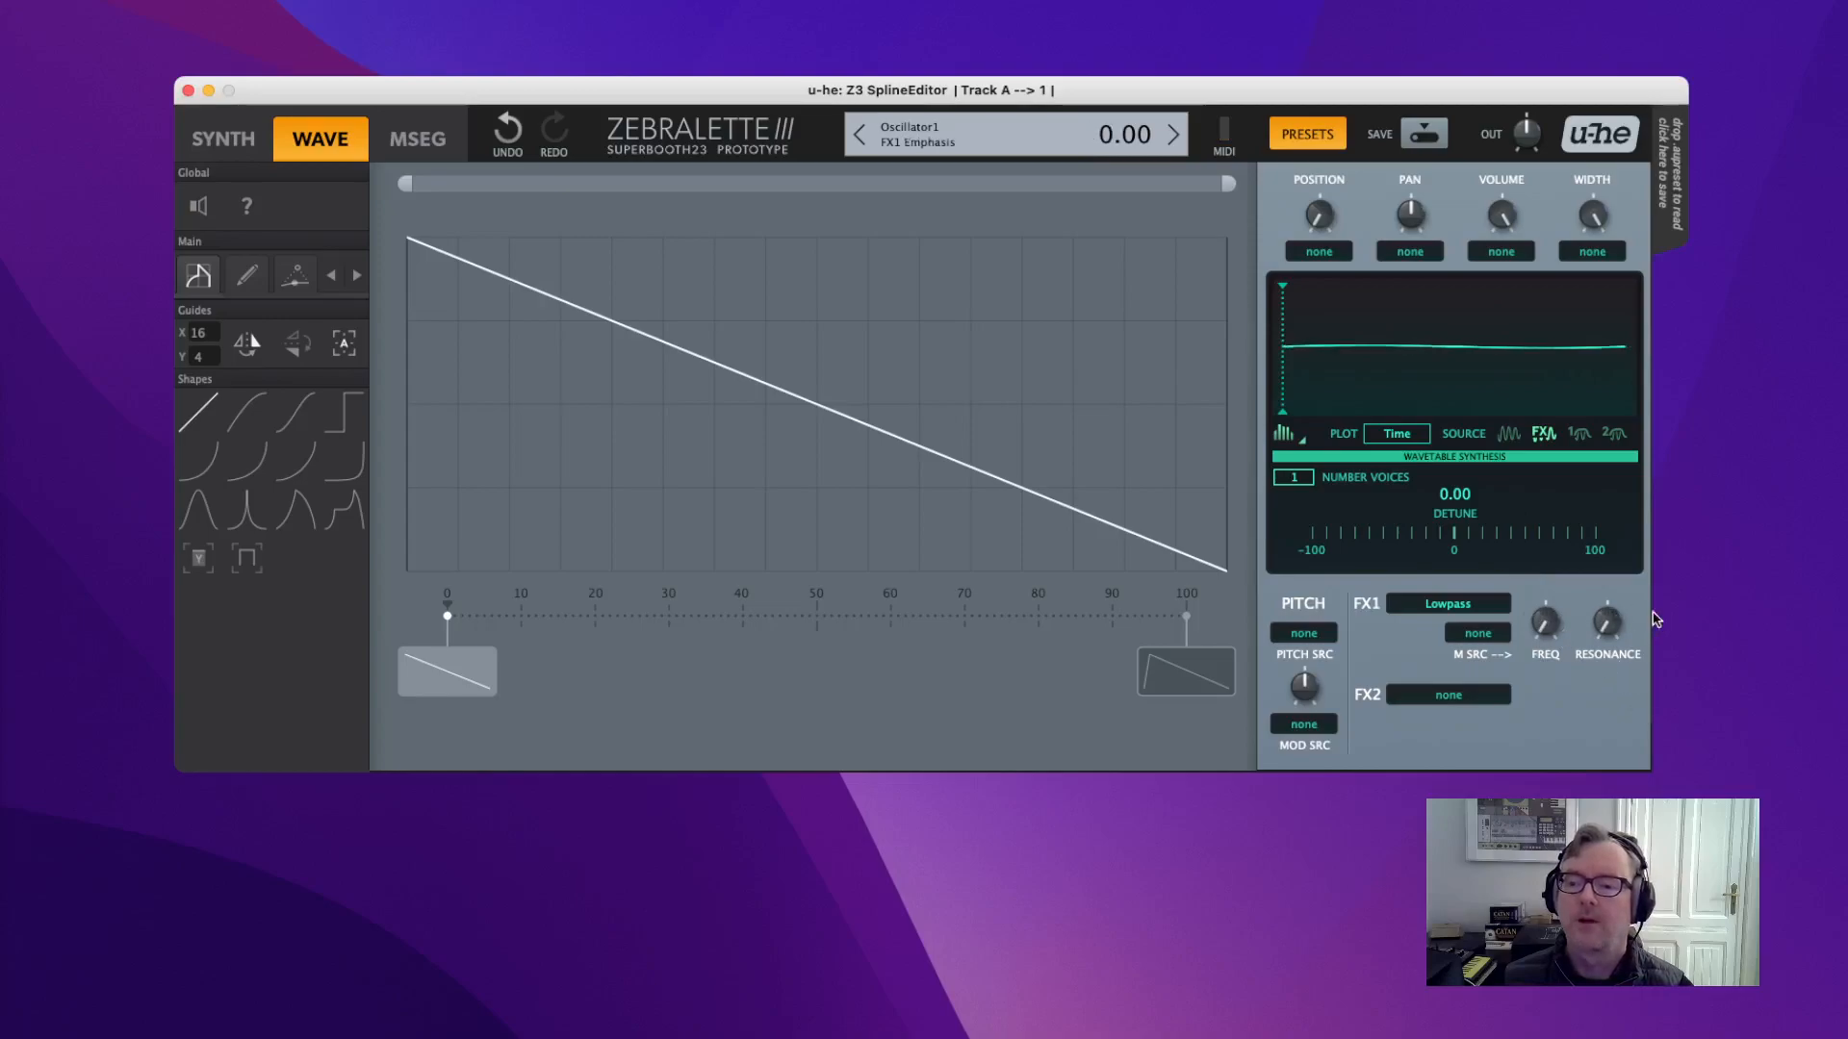
click(1449, 606)
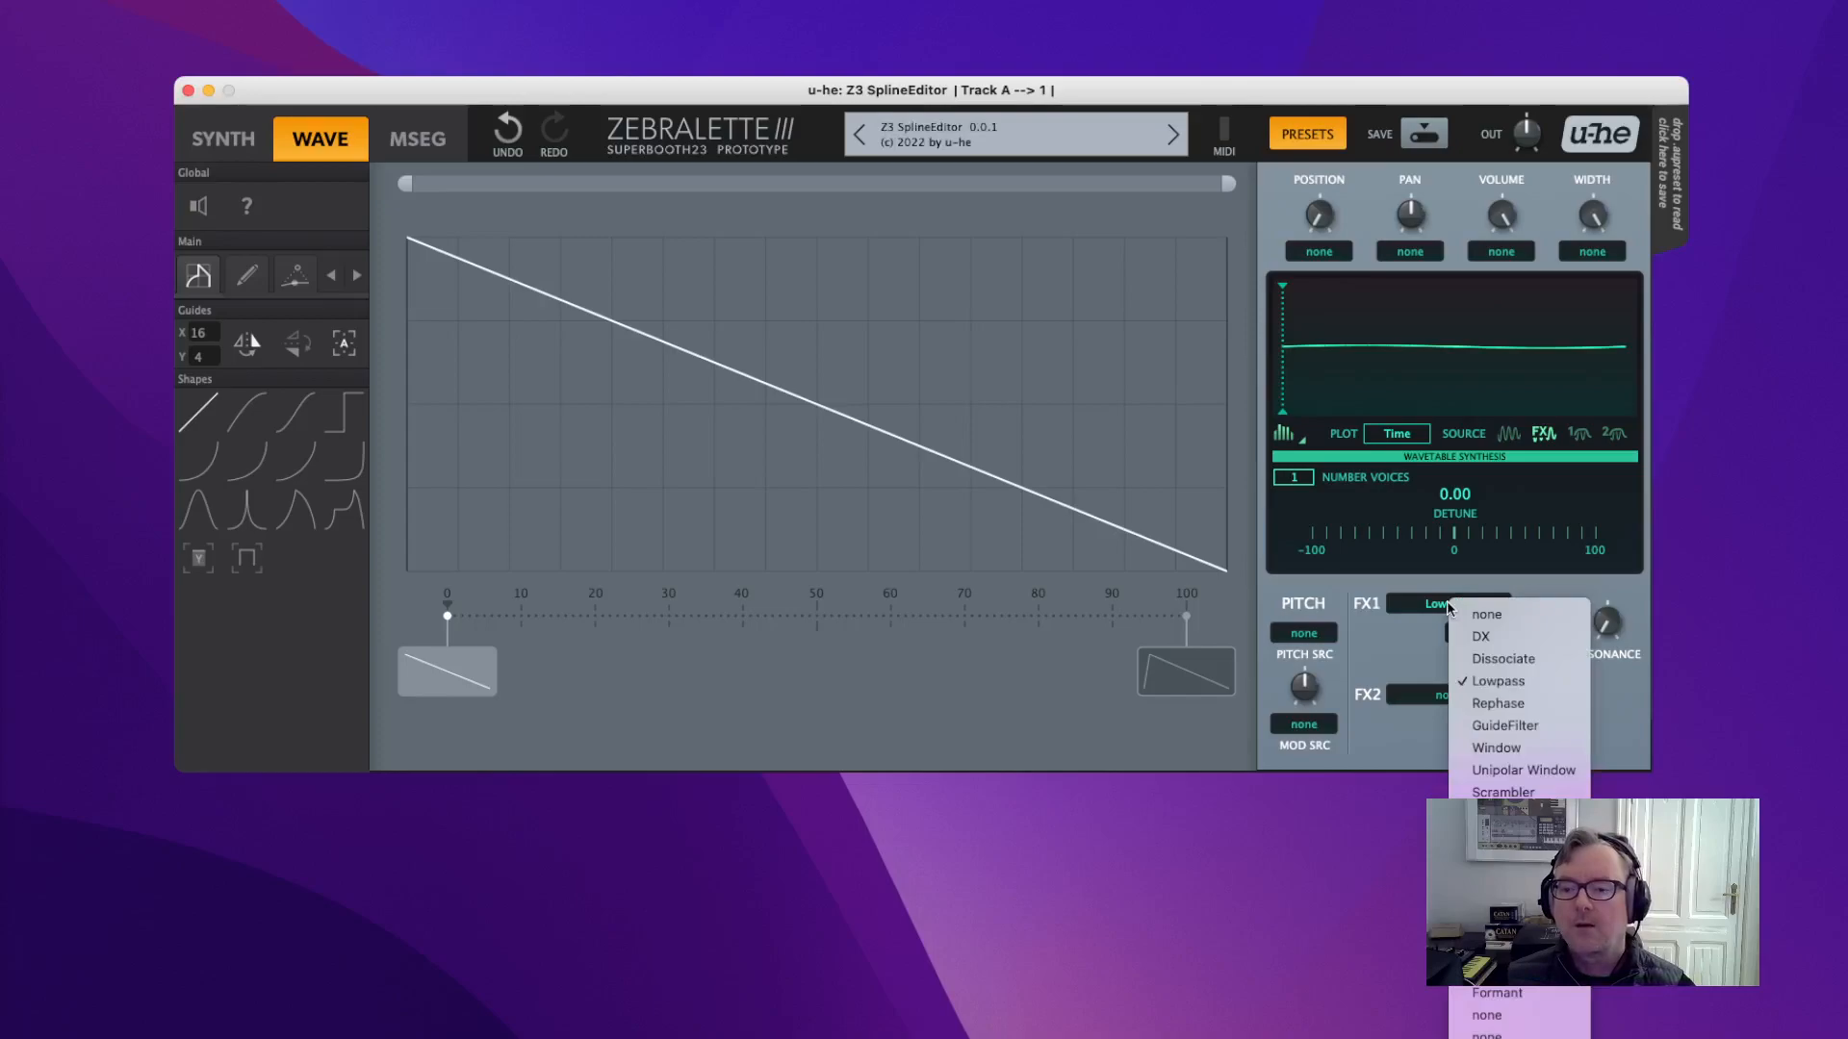
Set FX1 to Rephase, draw four square pulses across the wave, and return position to 0.
click(1509, 706)
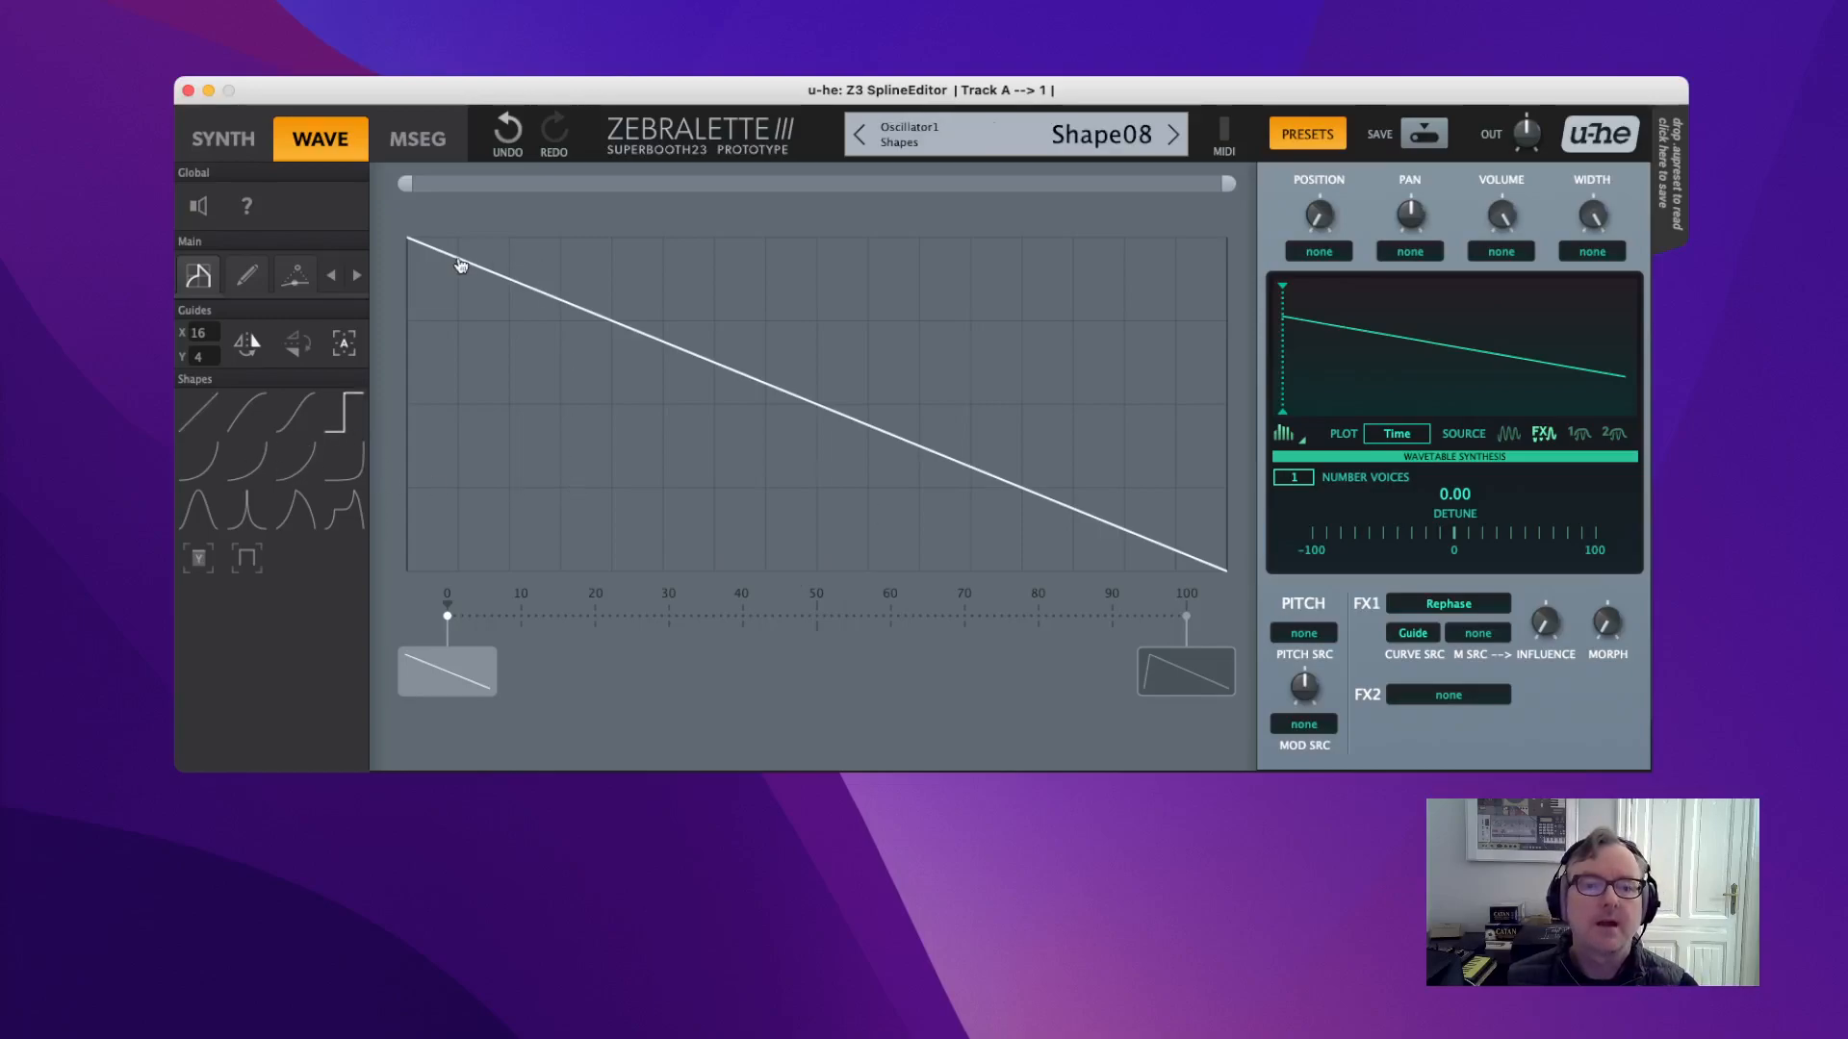
mouse_move(443, 261)
mouse_down()
mouse_move(680, 549)
mouse_move(696, 499)
mouse_up()
mouse_move(742, 259)
mouse_down()
mouse_move(879, 475)
mouse_move(922, 423)
mouse_up()
mouse_move(926, 242)
mouse_down()
mouse_move(962, 265)
mouse_move(1113, 486)
mouse_up()
drag(1074, 238, 1238, 540)
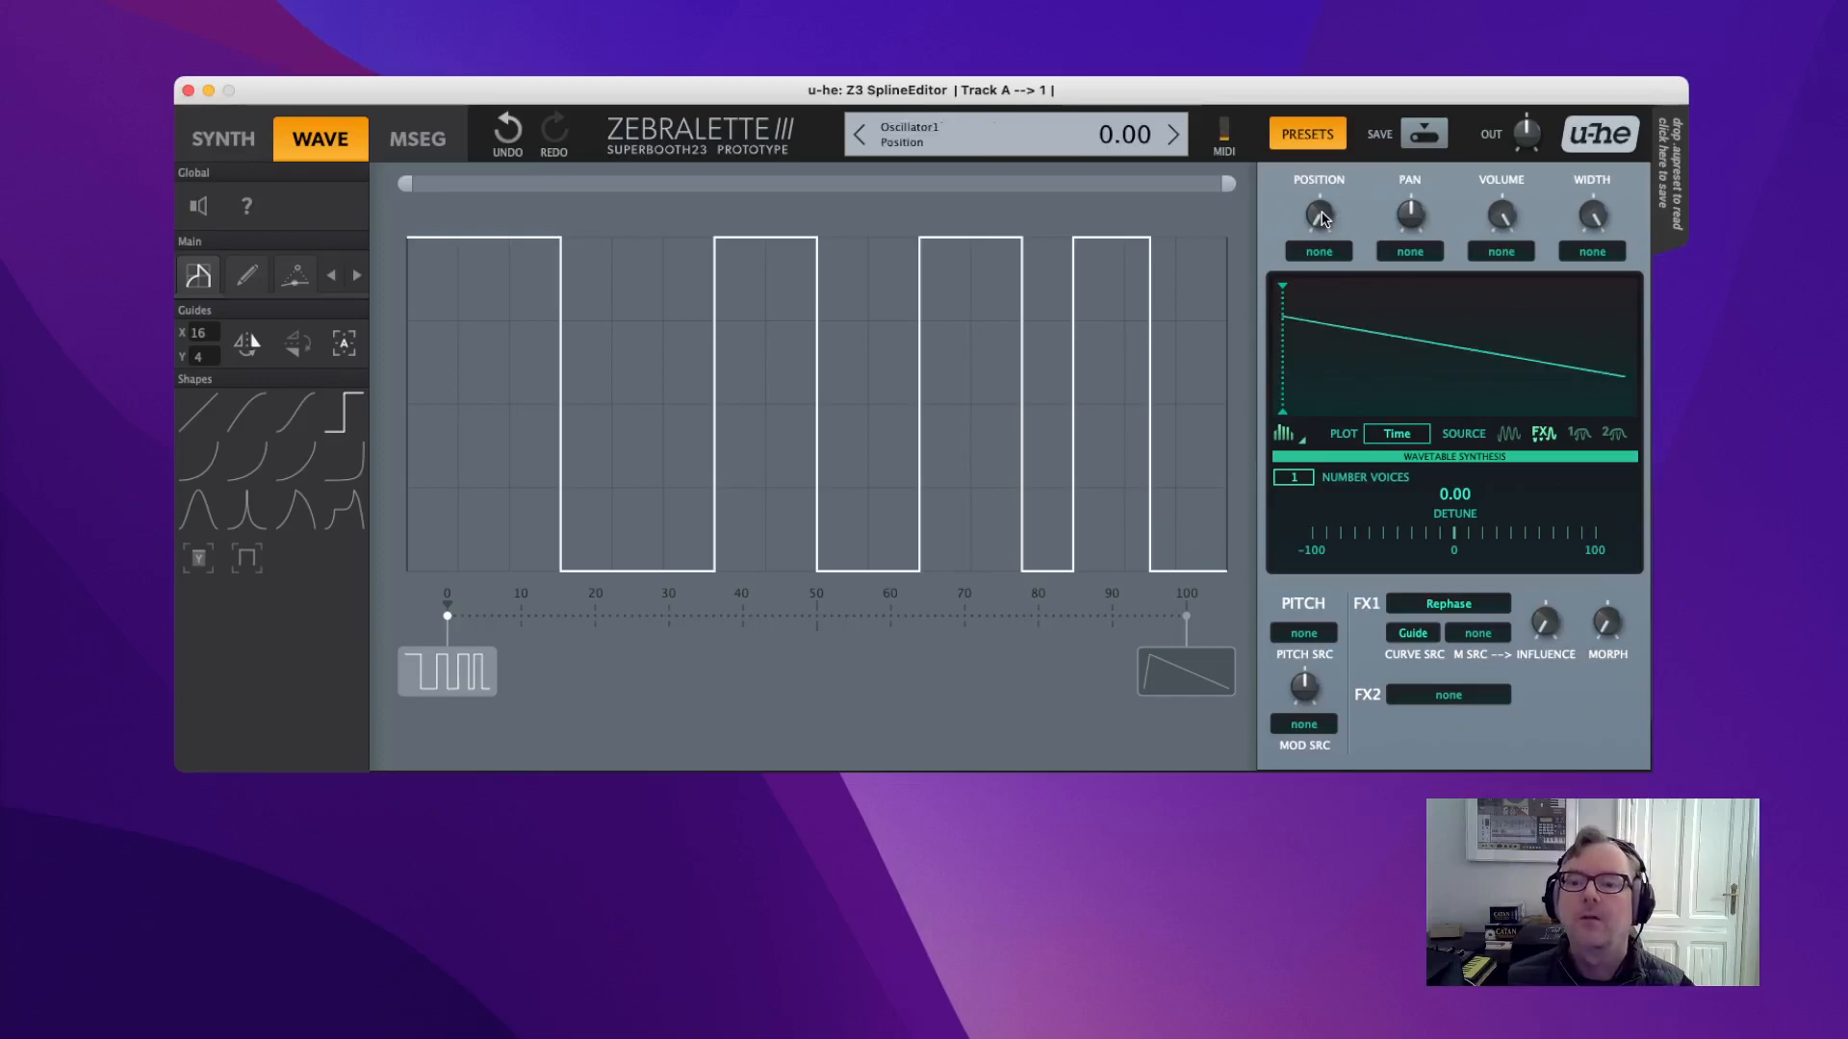
drag(1321, 214, 1365, 348)
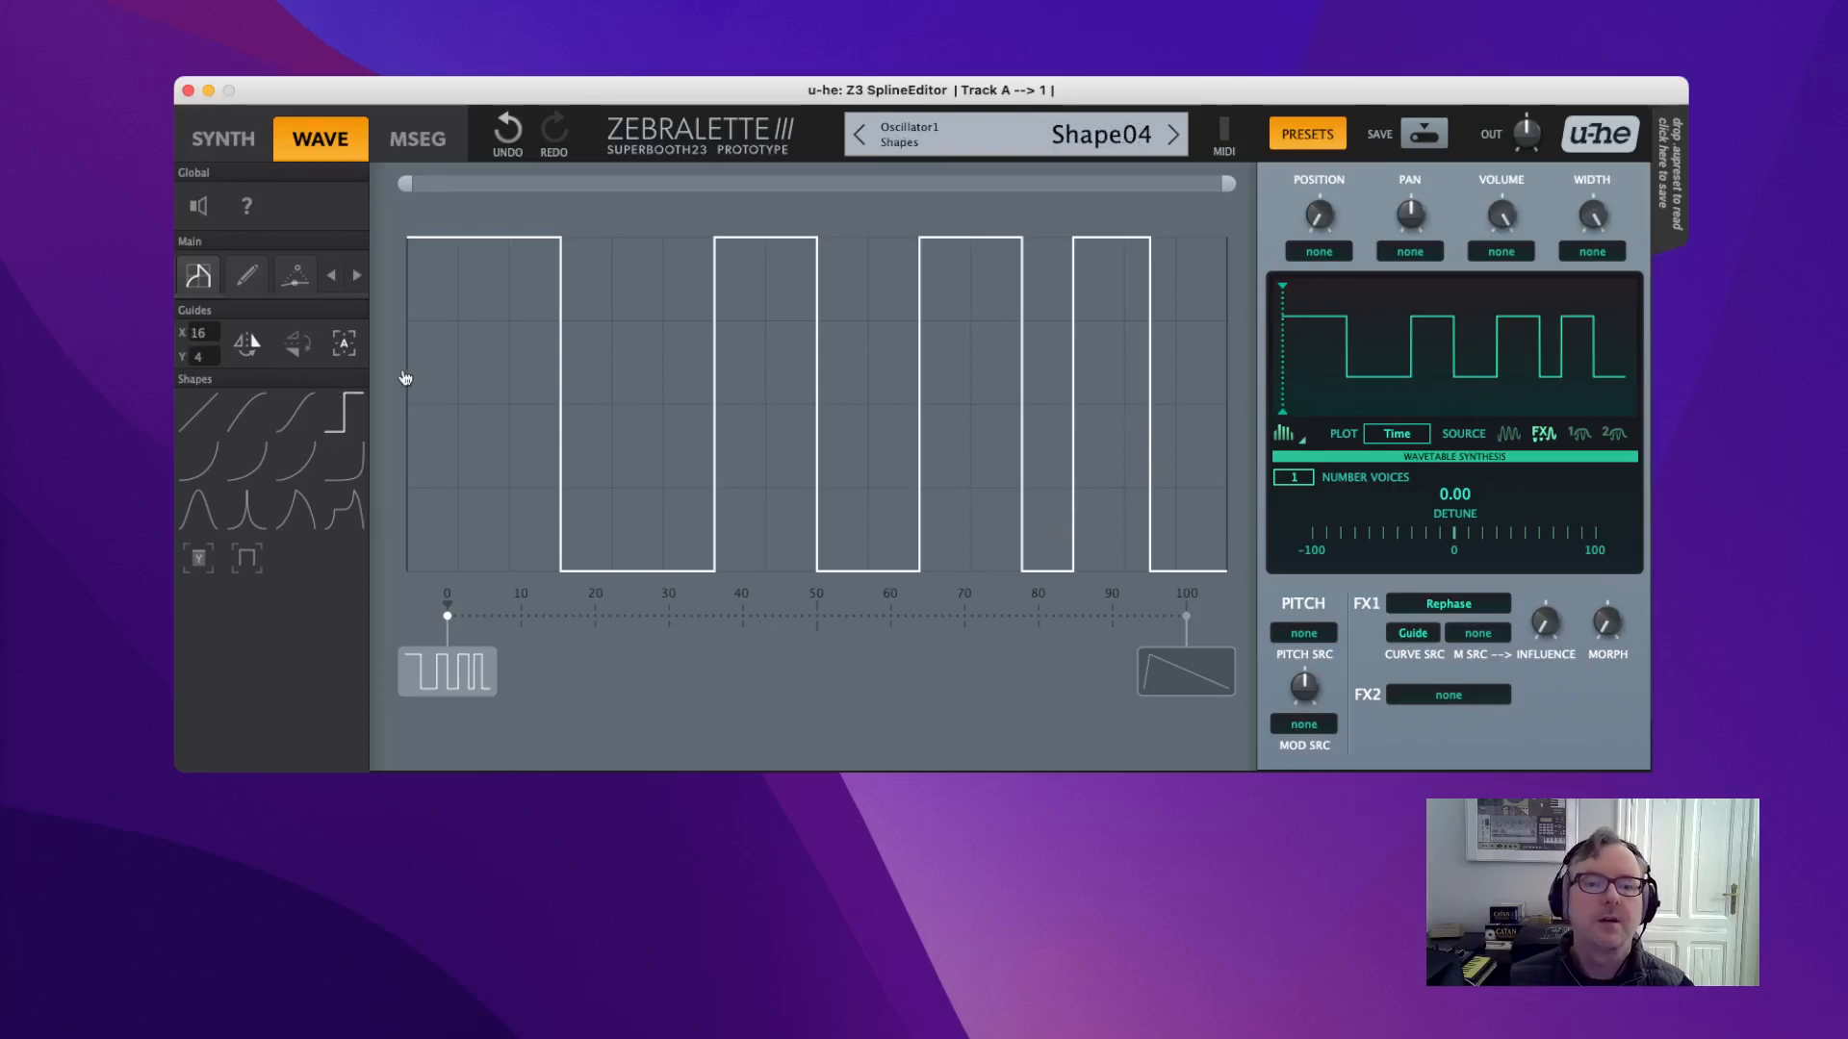
Switch to point editing, show Guide1 and make it a ramp rising to the right.
click(245, 278)
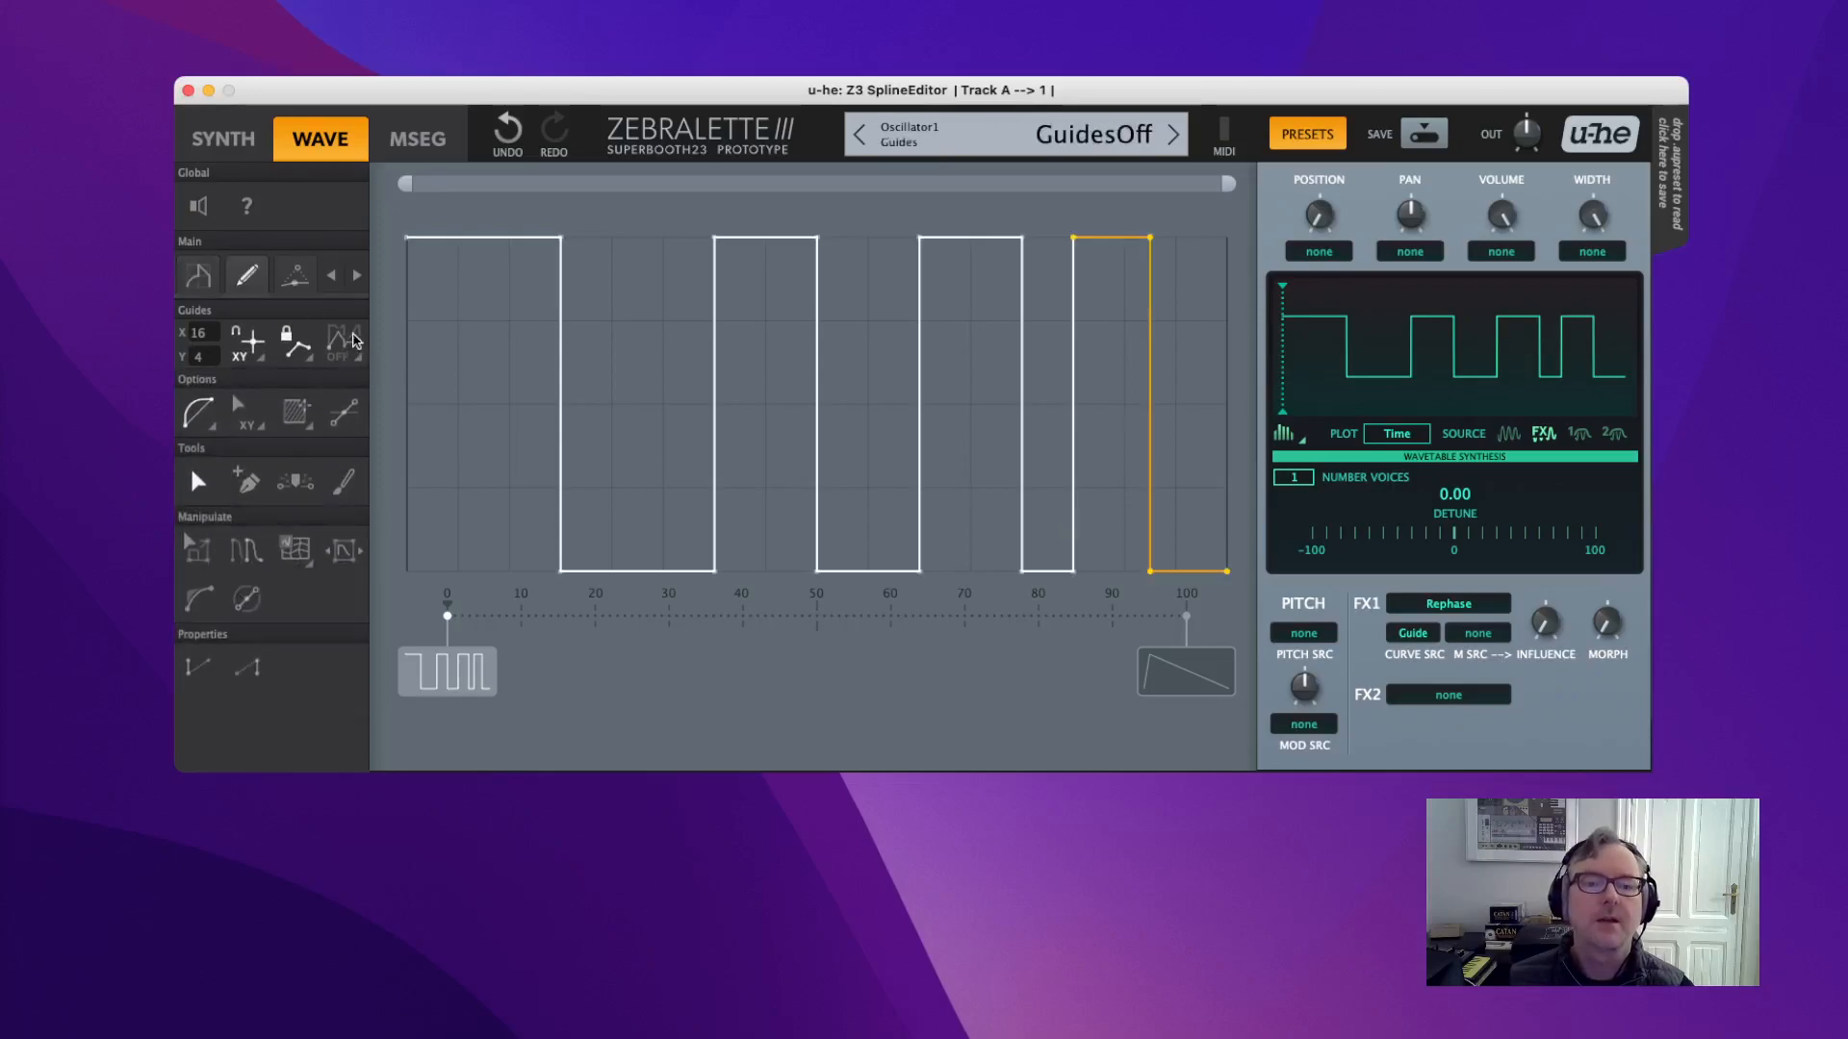
click(358, 356)
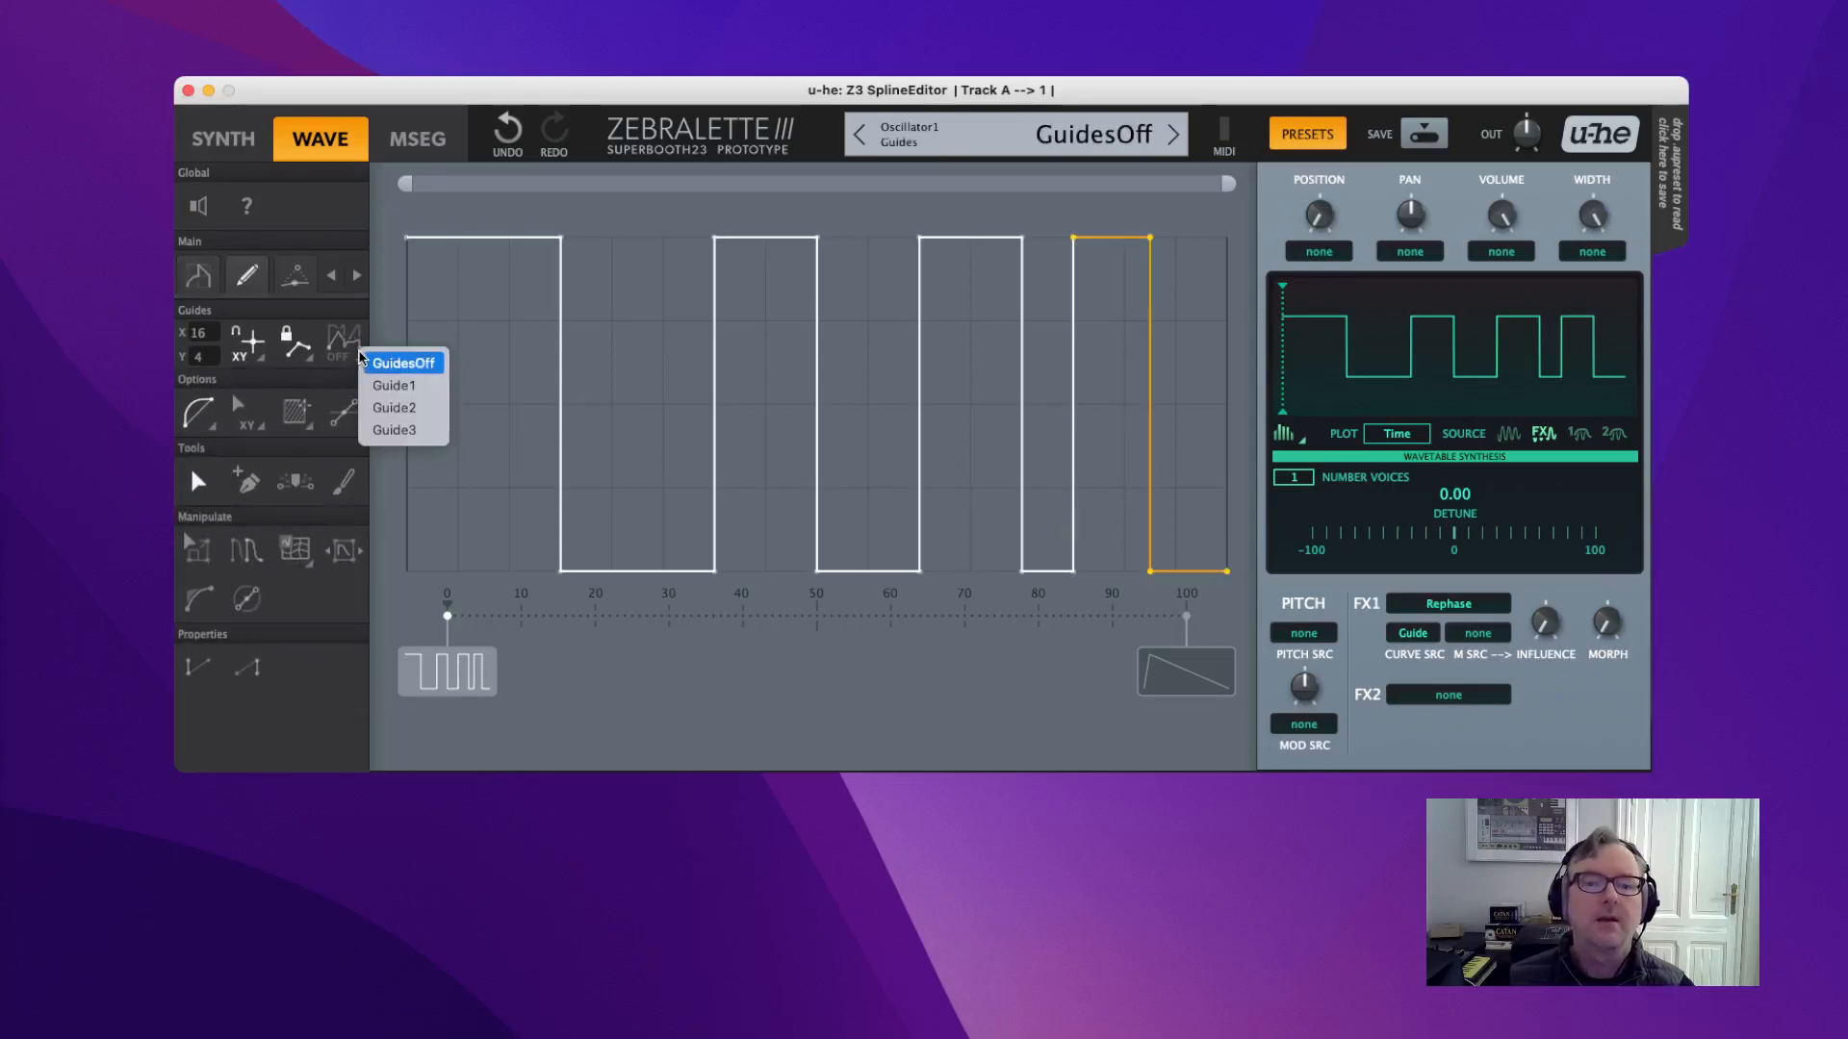
click(405, 398)
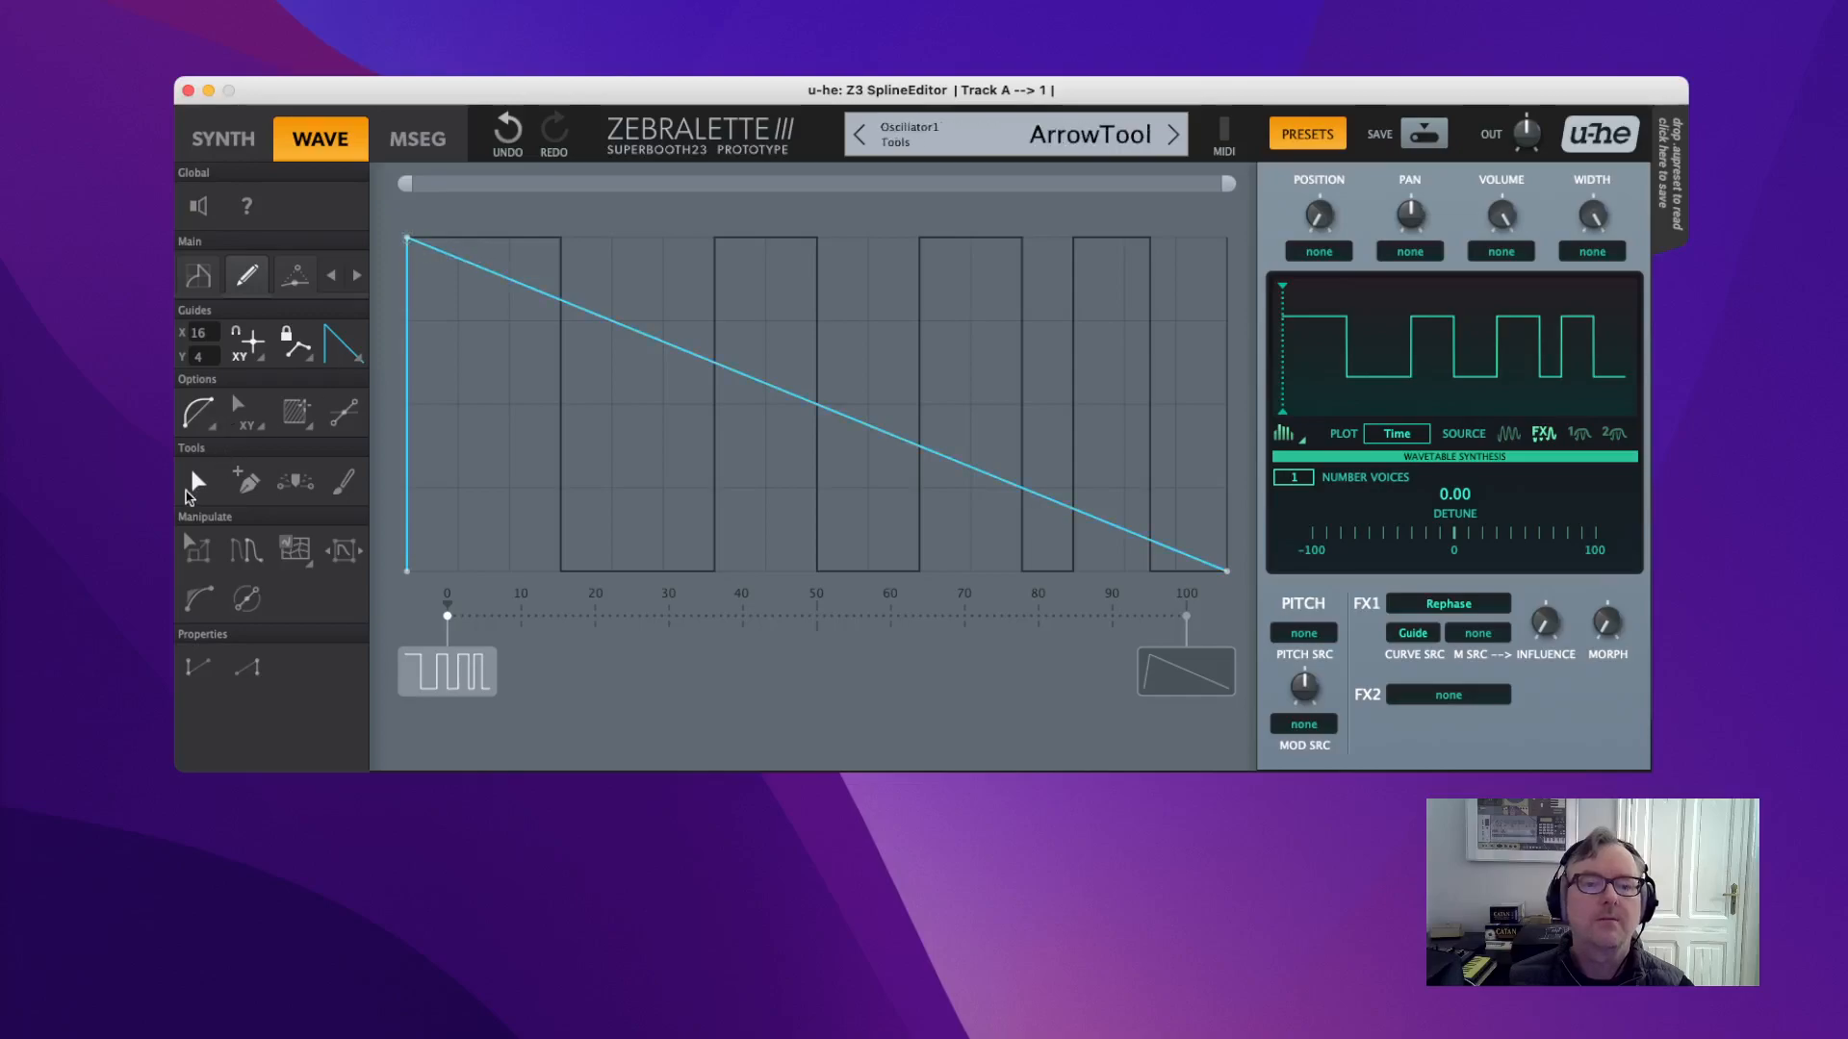
drag(415, 243, 1227, 238)
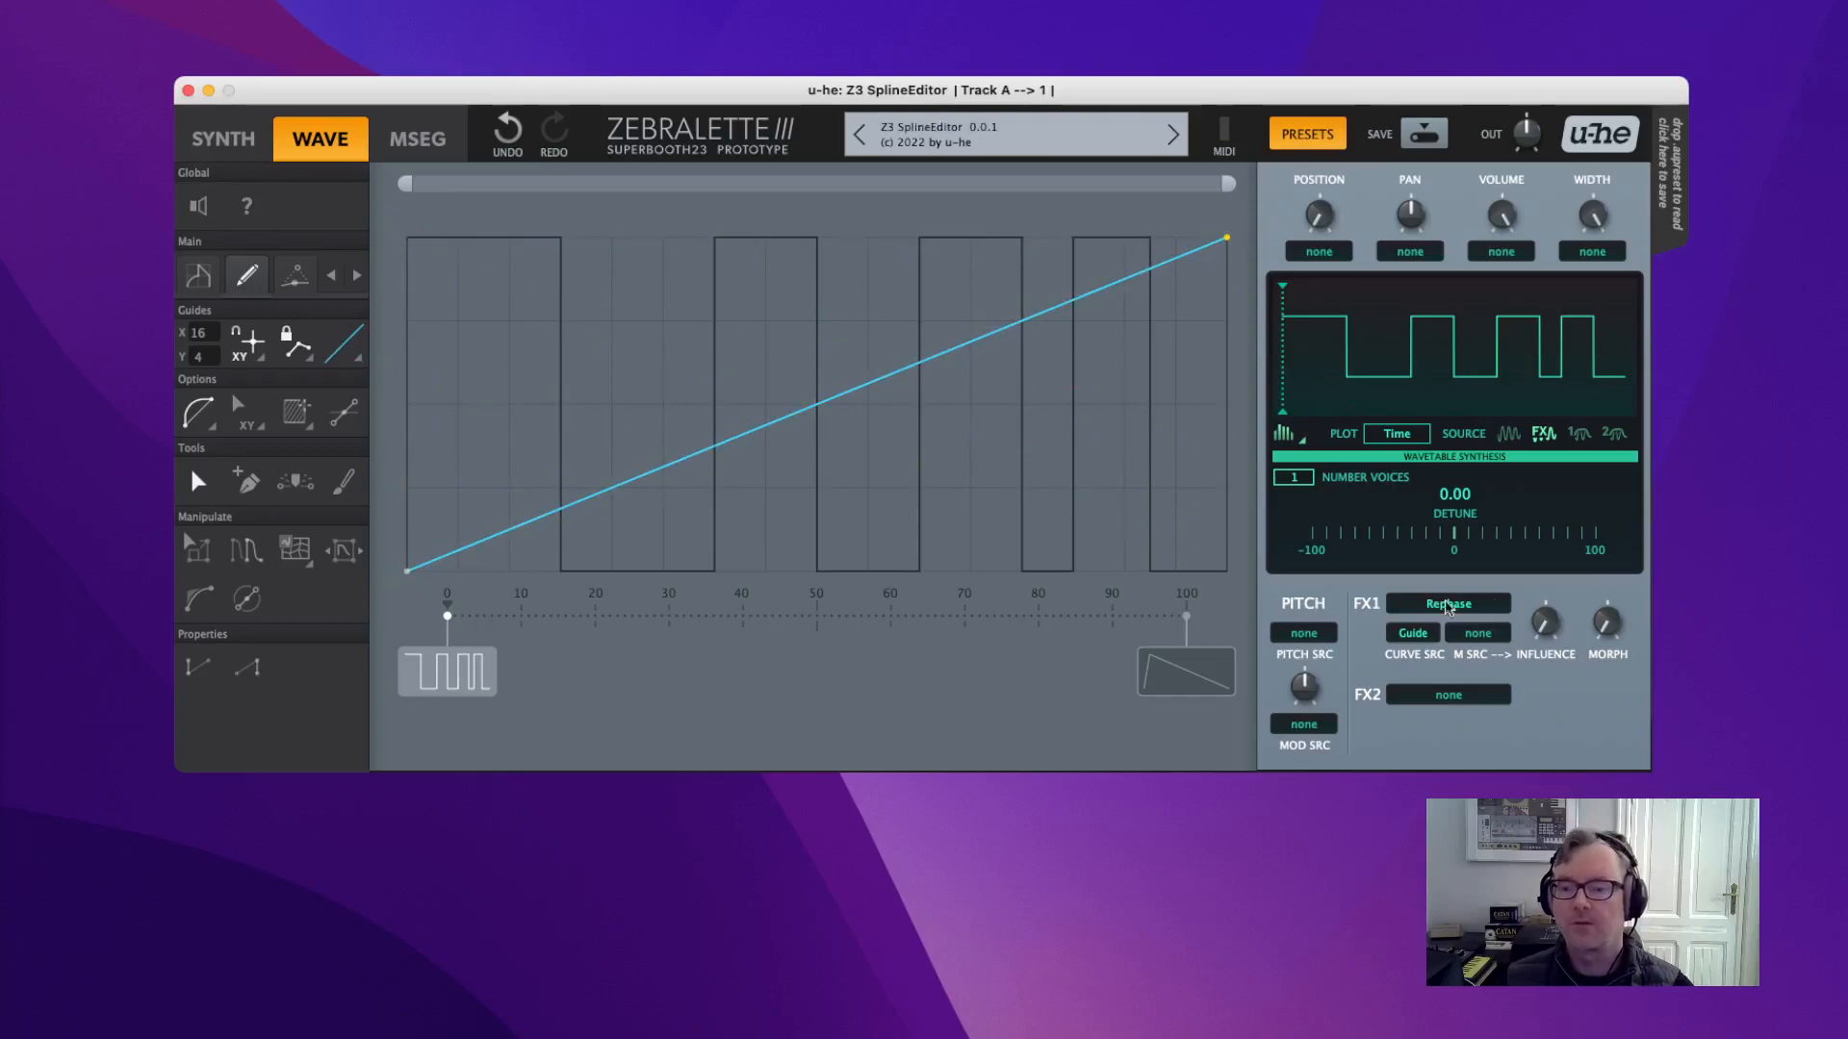
drag(1548, 625, 1610, 714)
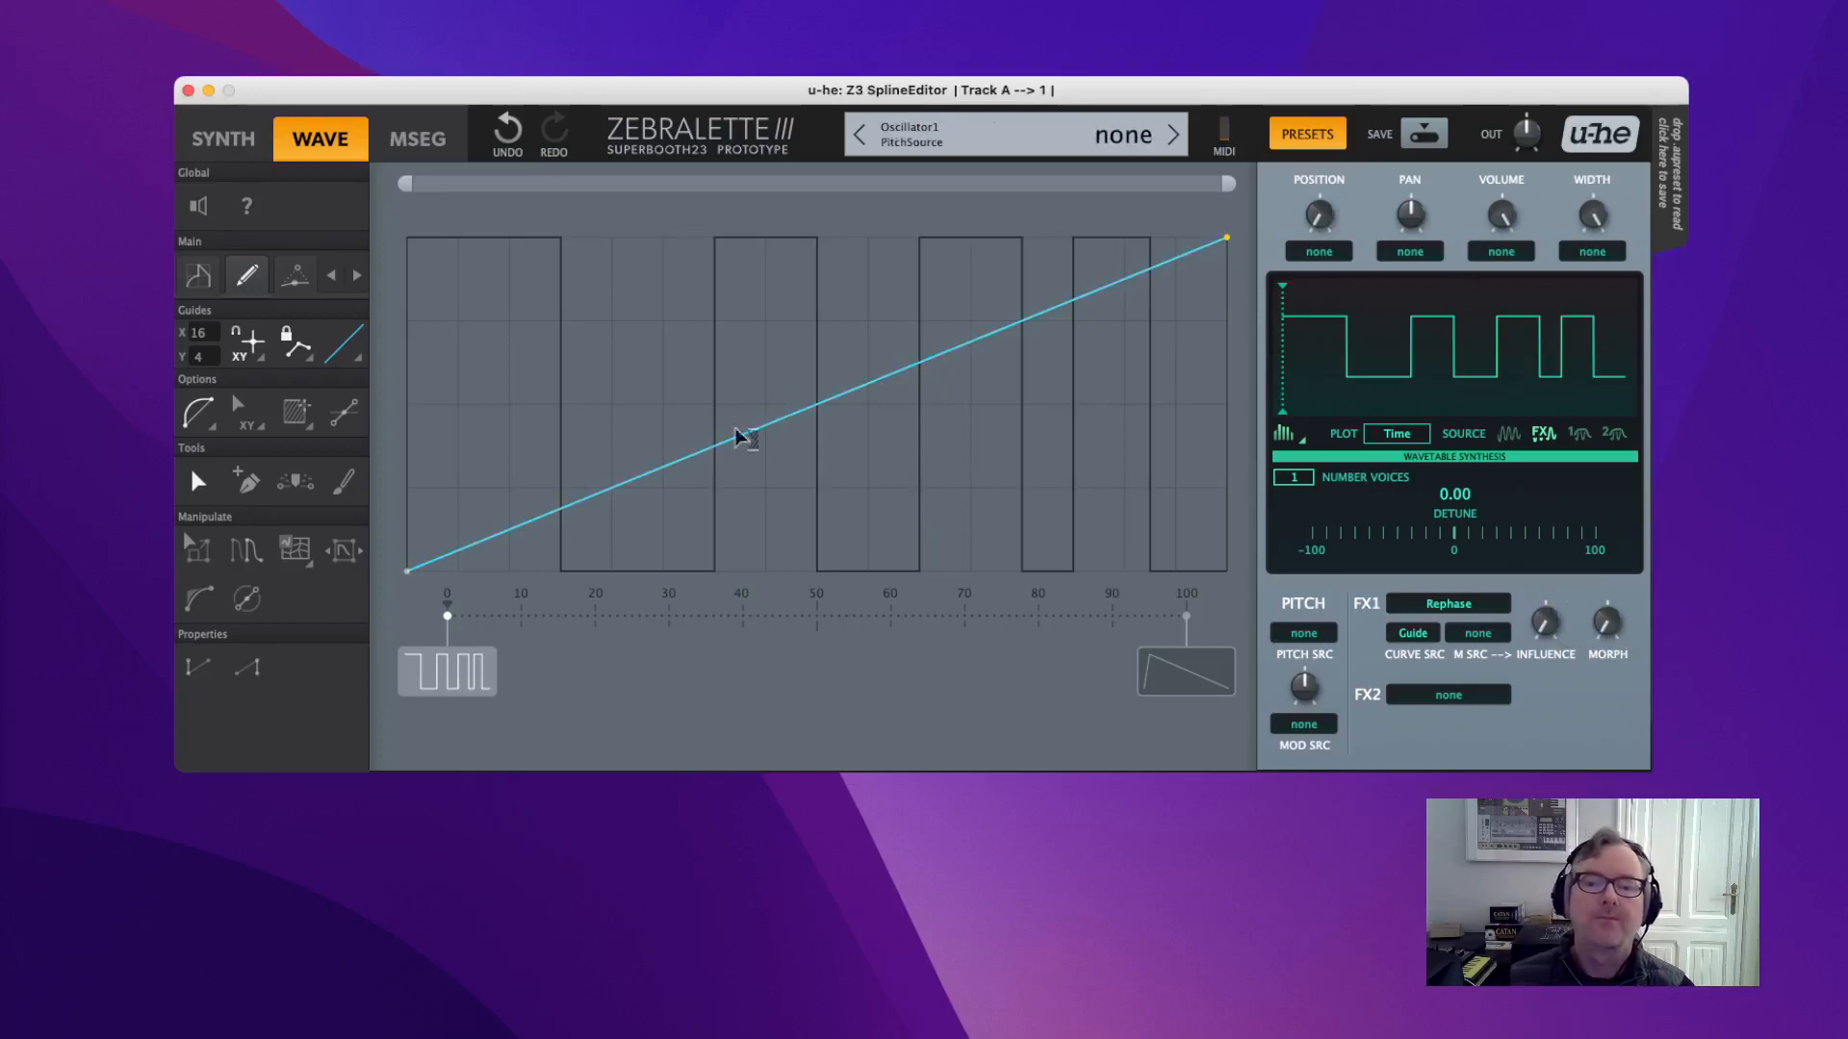
Add a raised guide point and test Rephase influence at 100, then back to 0.
drag(782, 412, 642, 304)
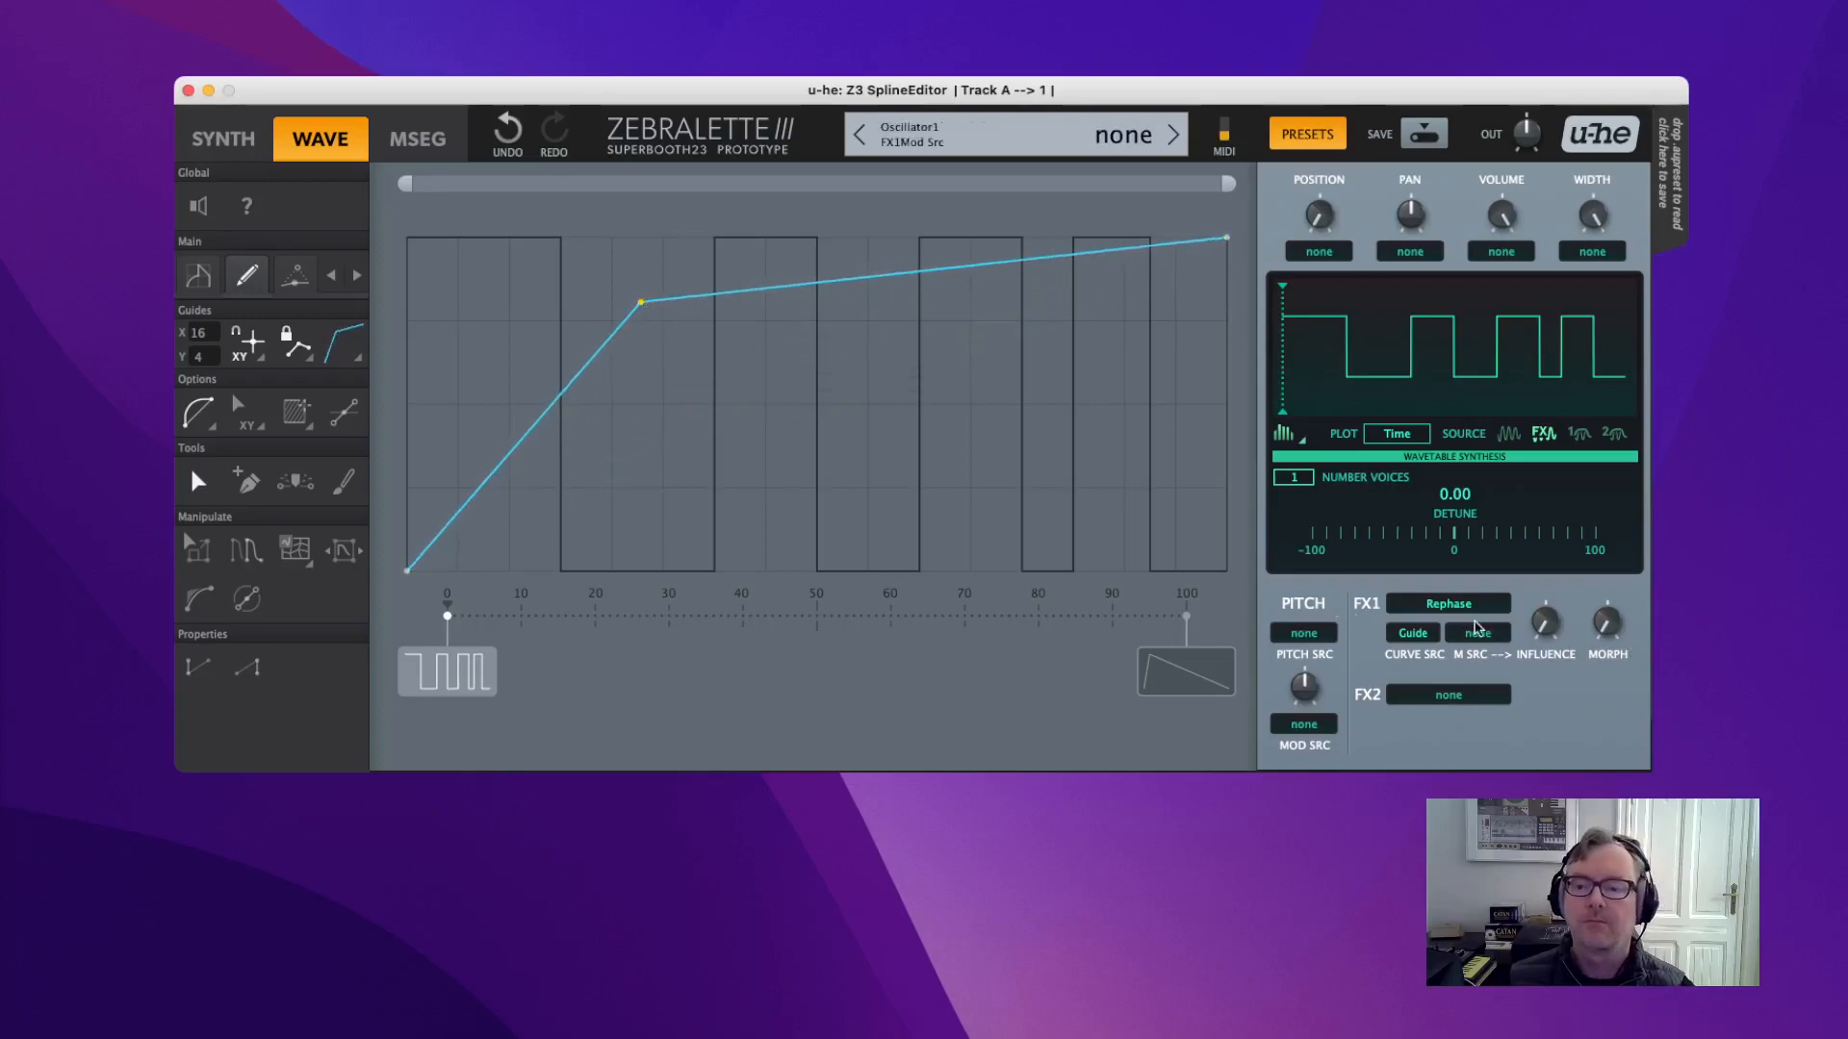
drag(1556, 628, 1453, 348)
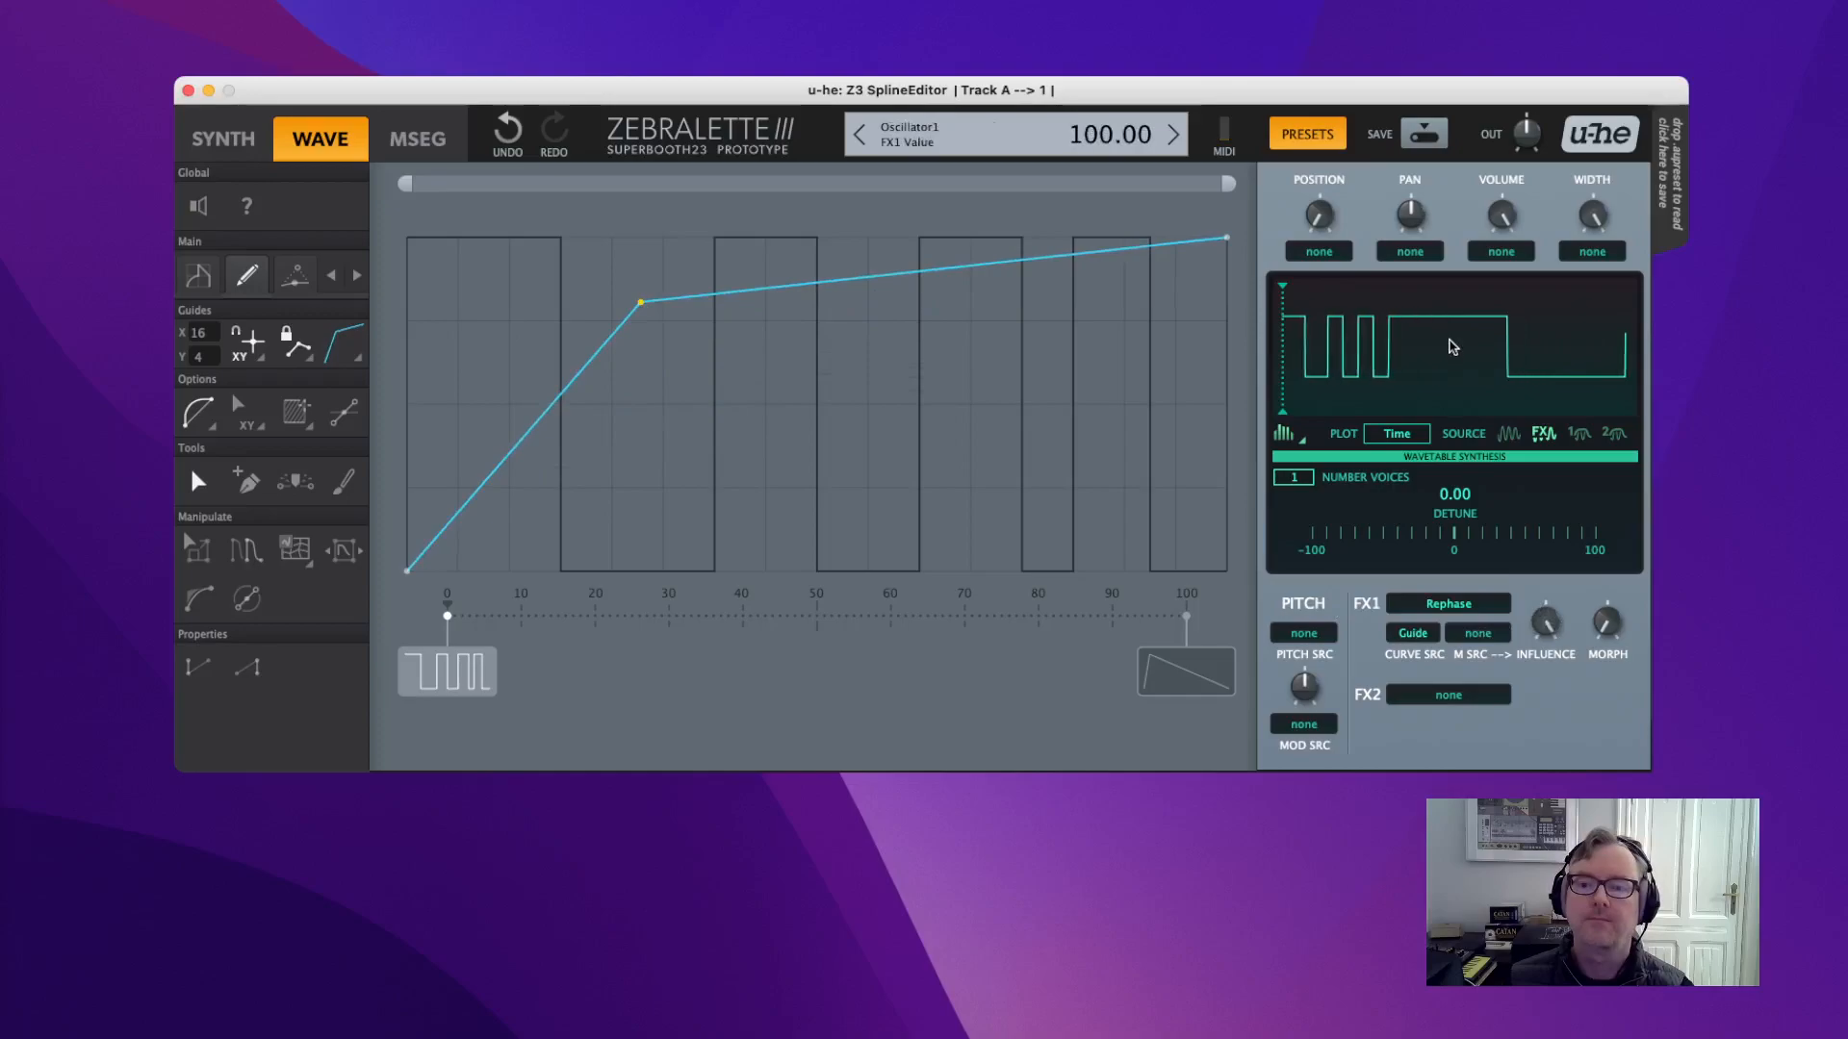
drag(1461, 267, 1546, 663)
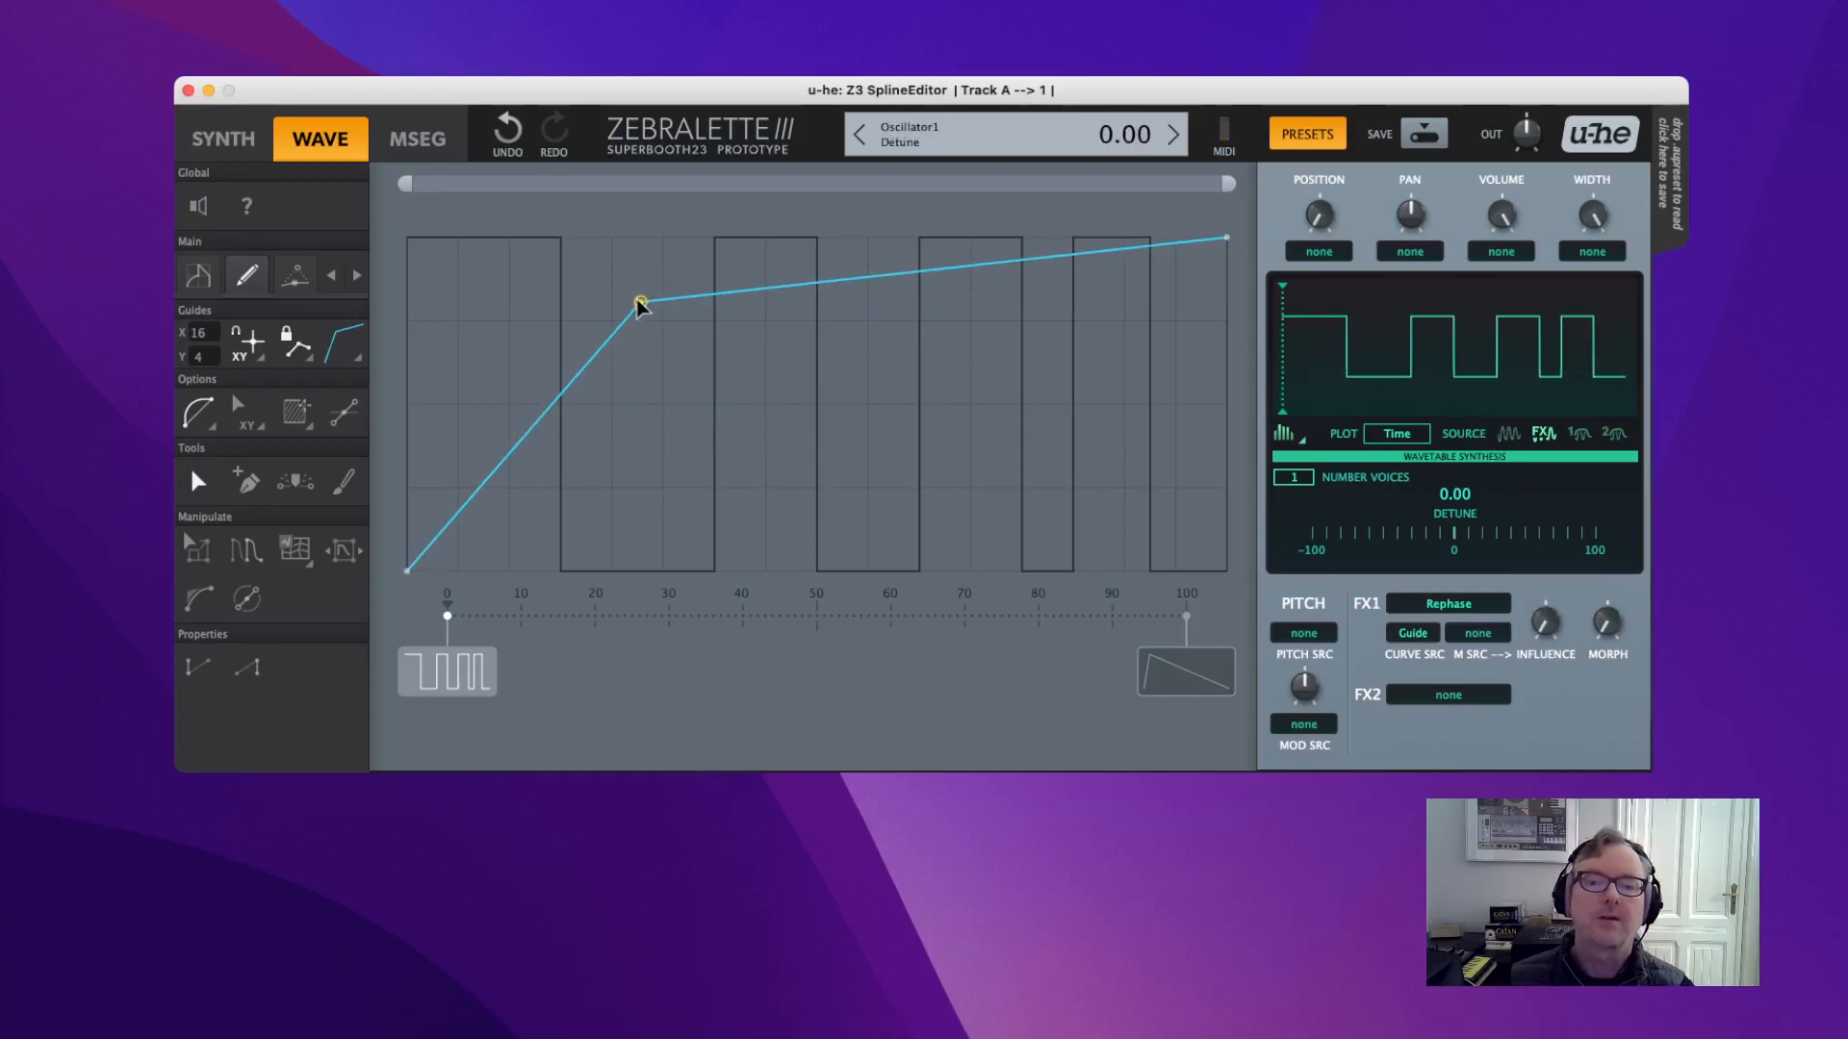
Complete the zigzag with points near 8, 42, 68 and 85, influence 100, plotting FX1 Guide.
drag(641, 302, 509, 306)
click(757, 482)
click(944, 292)
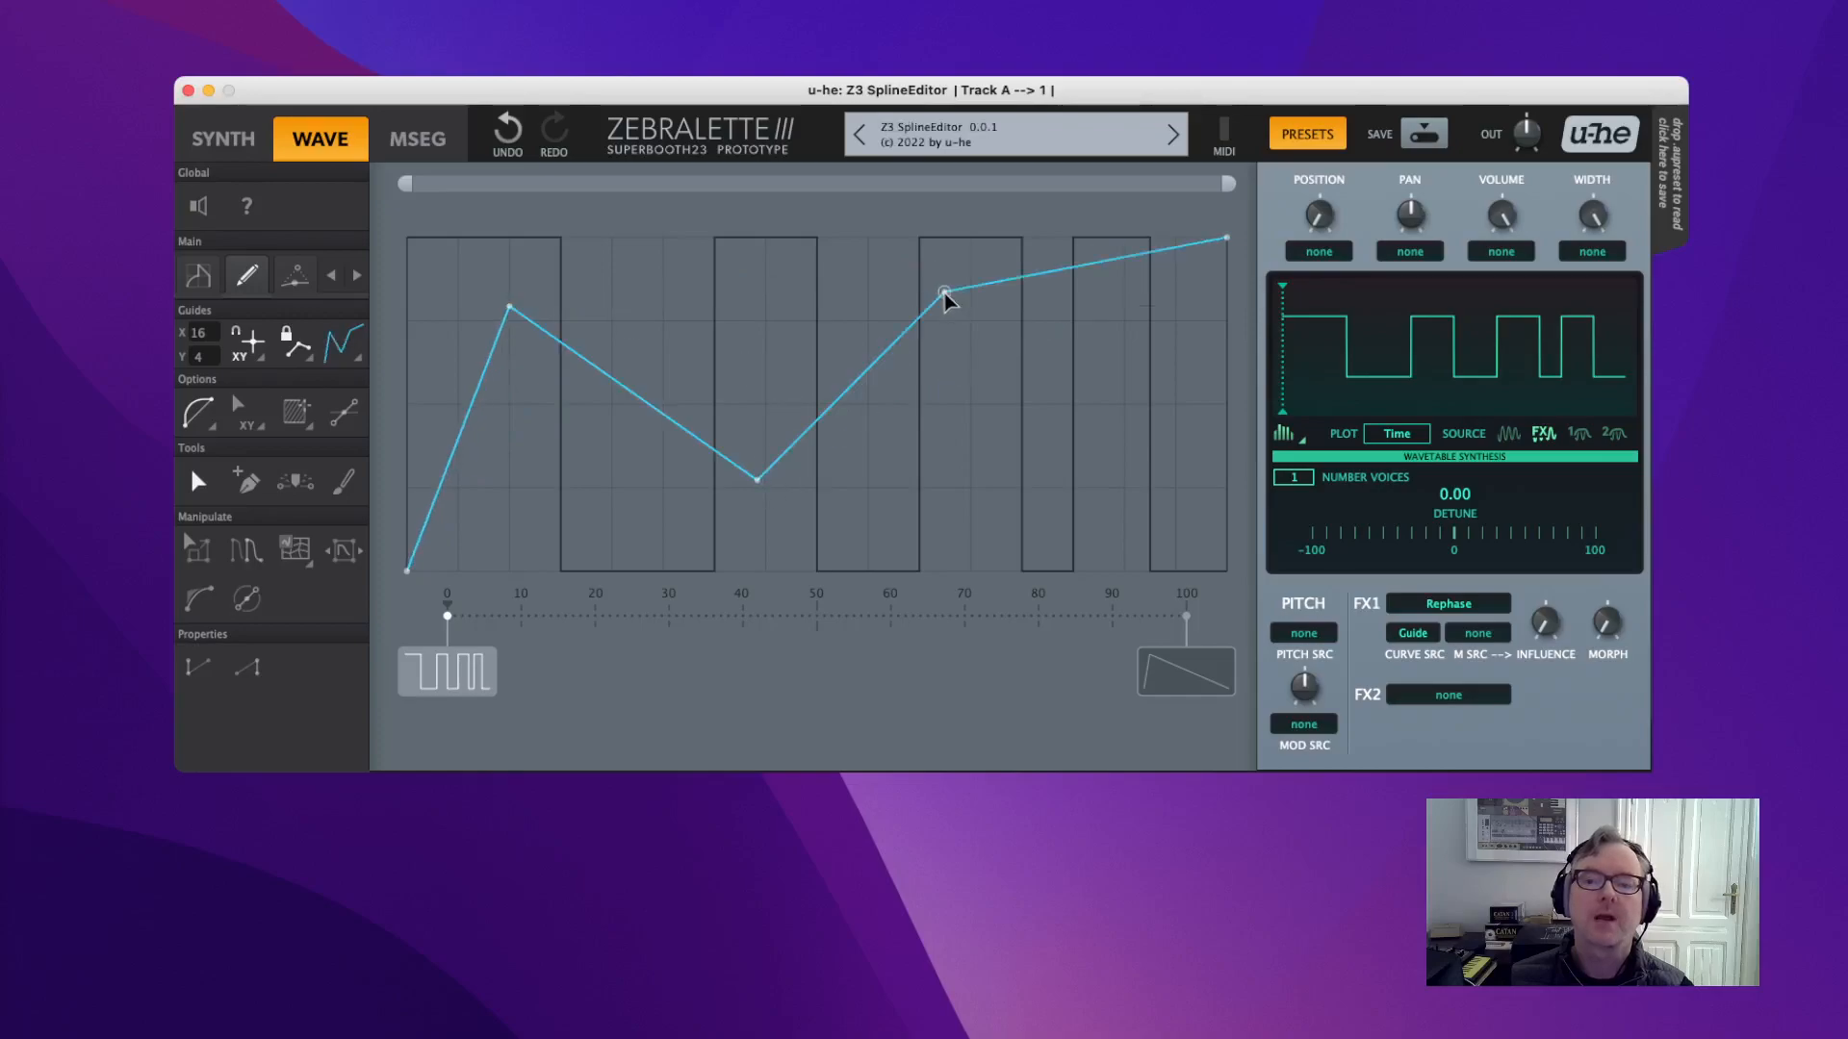
click(1077, 548)
drag(1549, 630, 1546, 760)
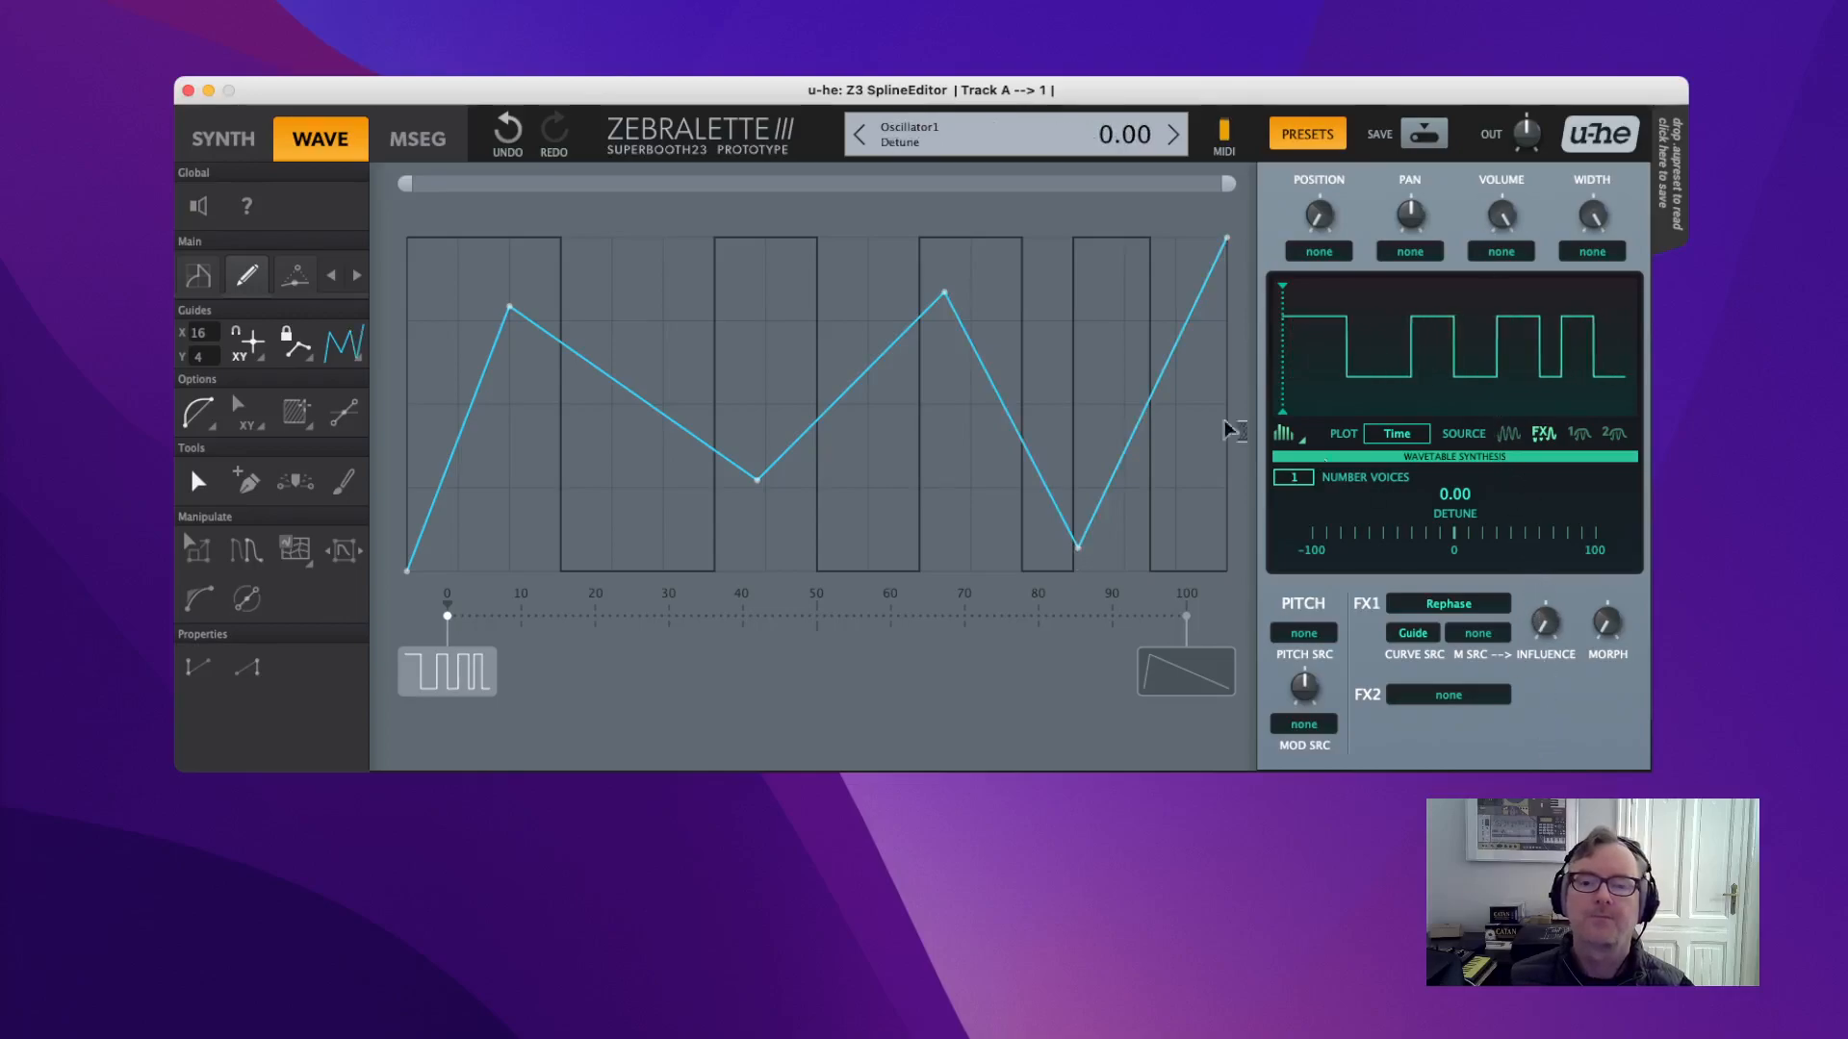
click(1579, 438)
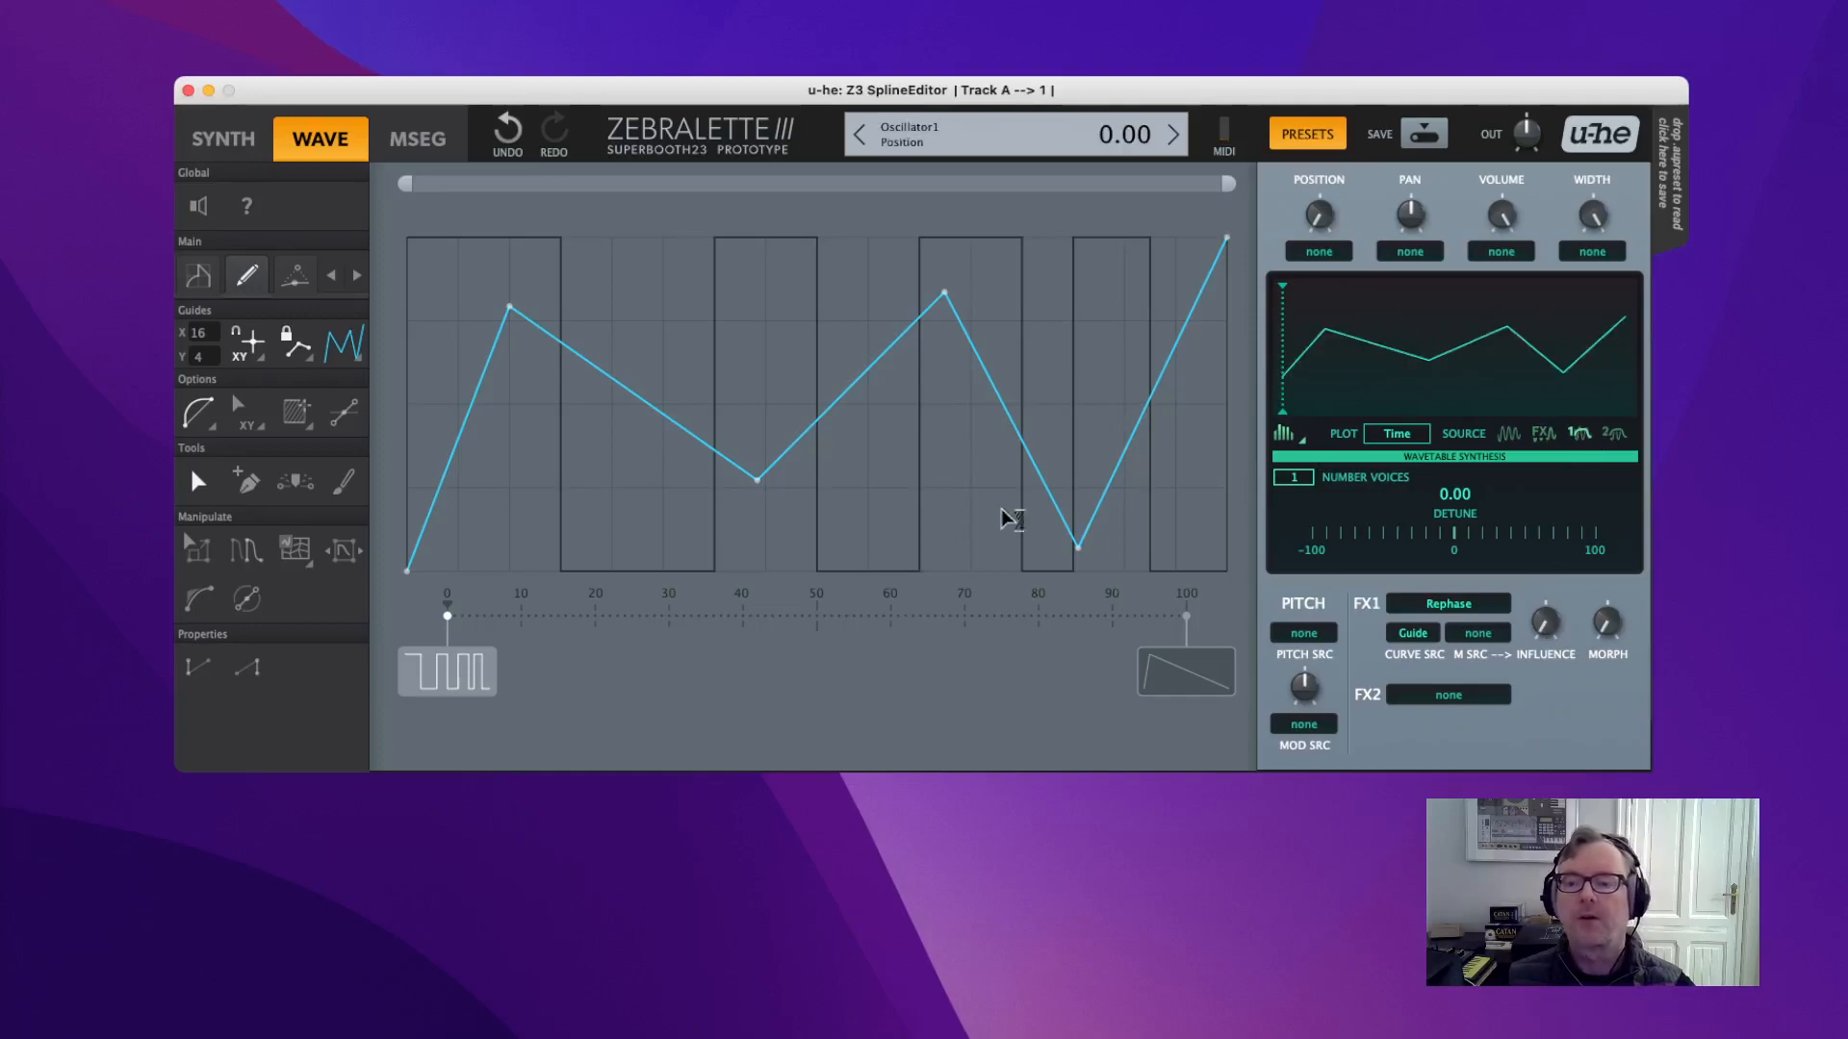
Choose Guide3 as the guide wave after briefly trying Guide2's downward ramp.
click(358, 369)
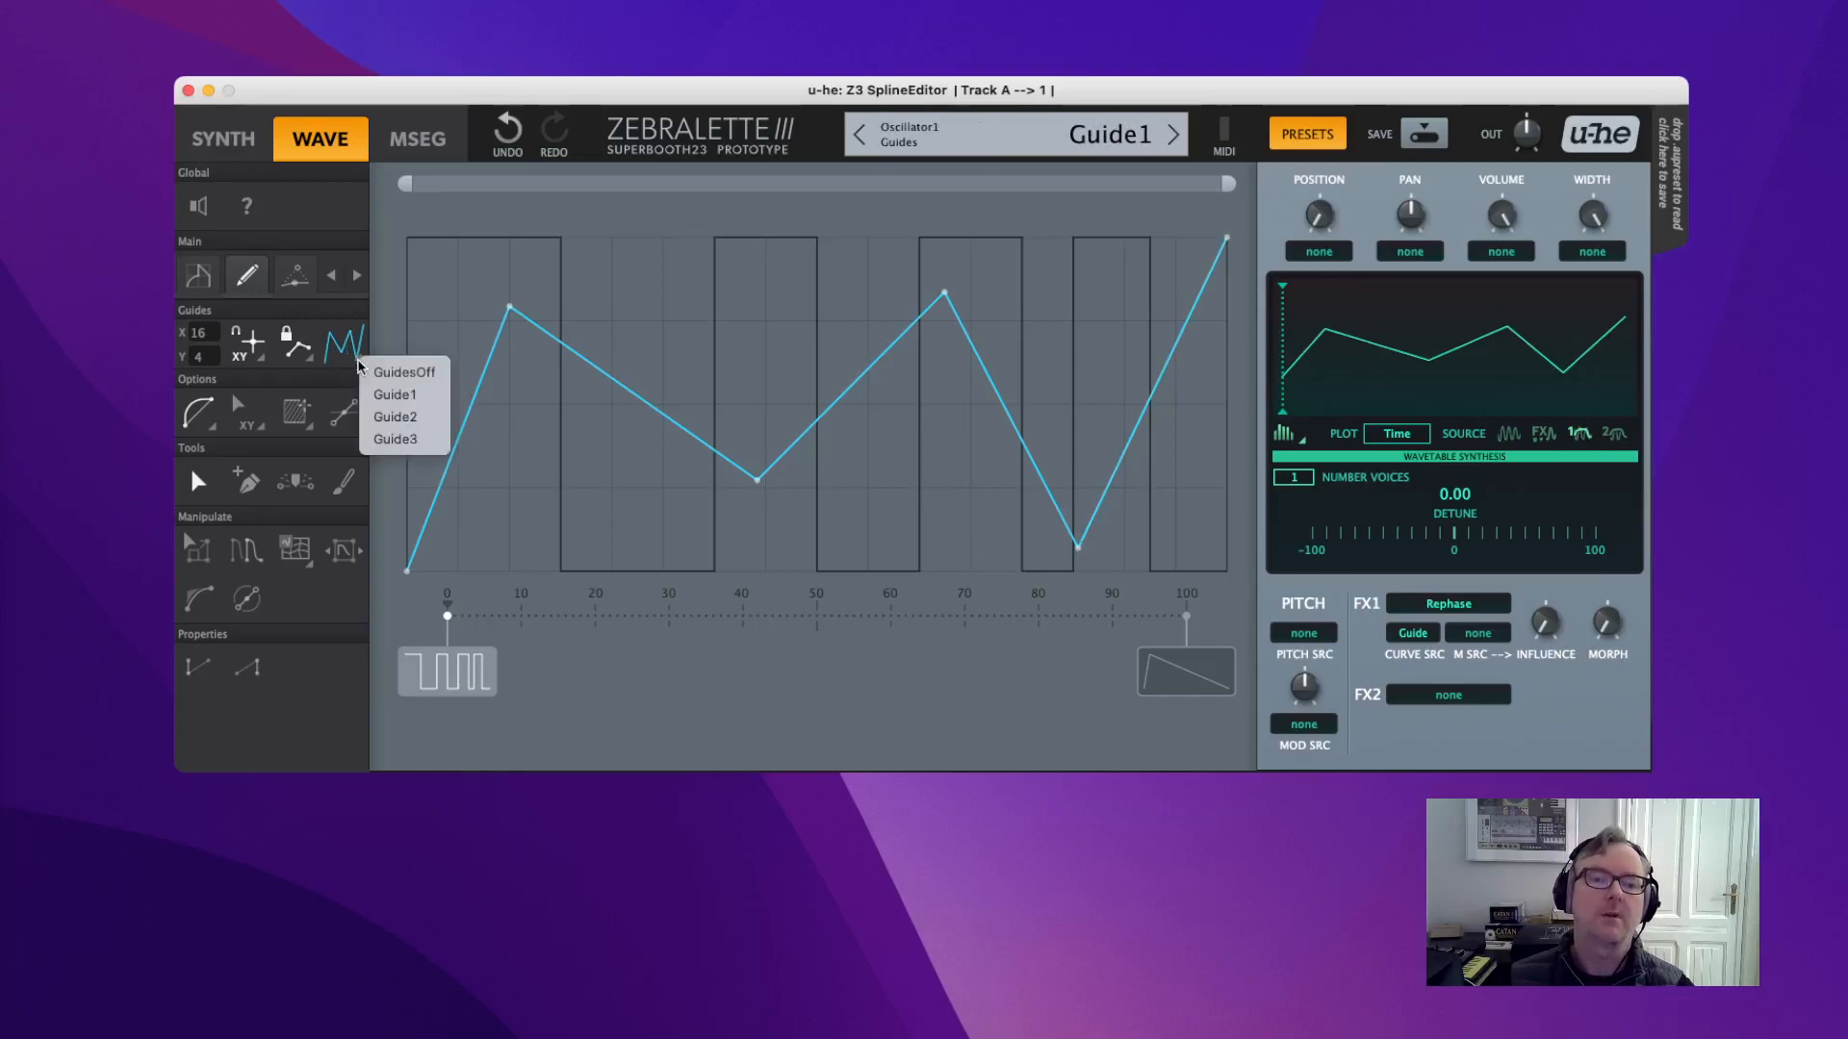
click(395, 413)
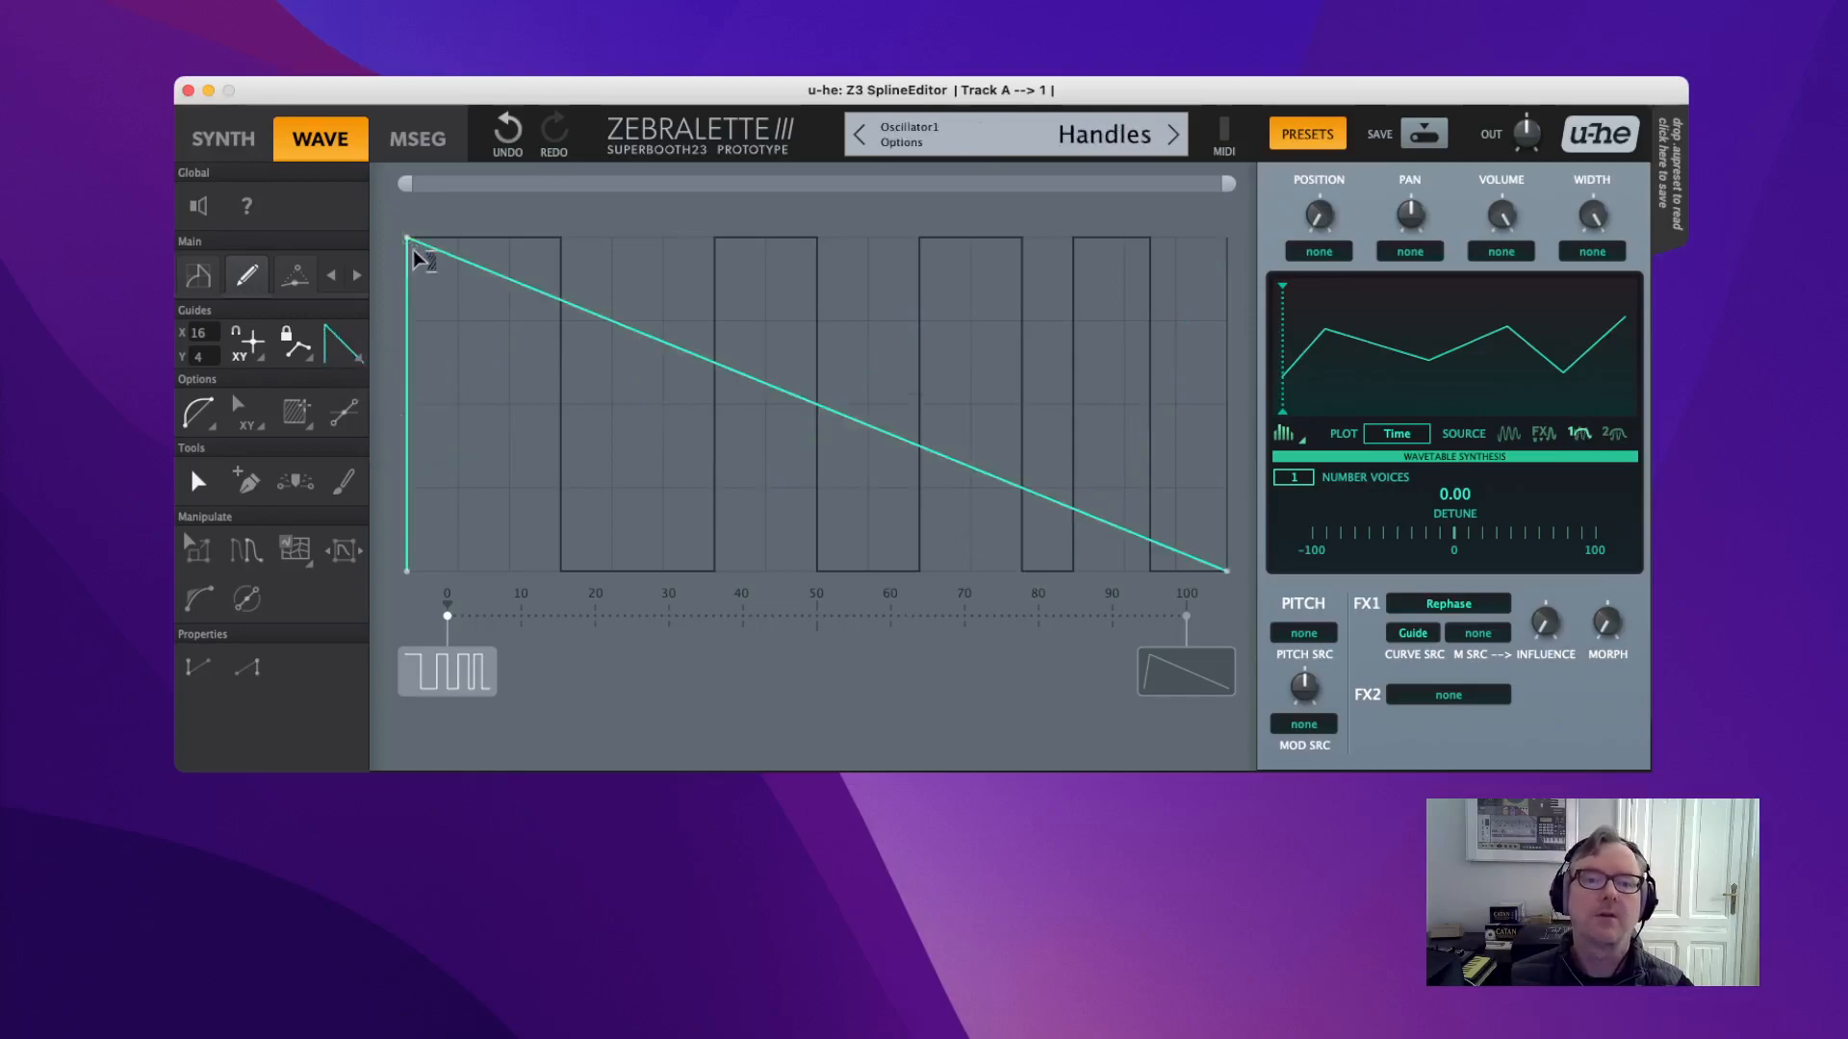
click(358, 367)
click(397, 435)
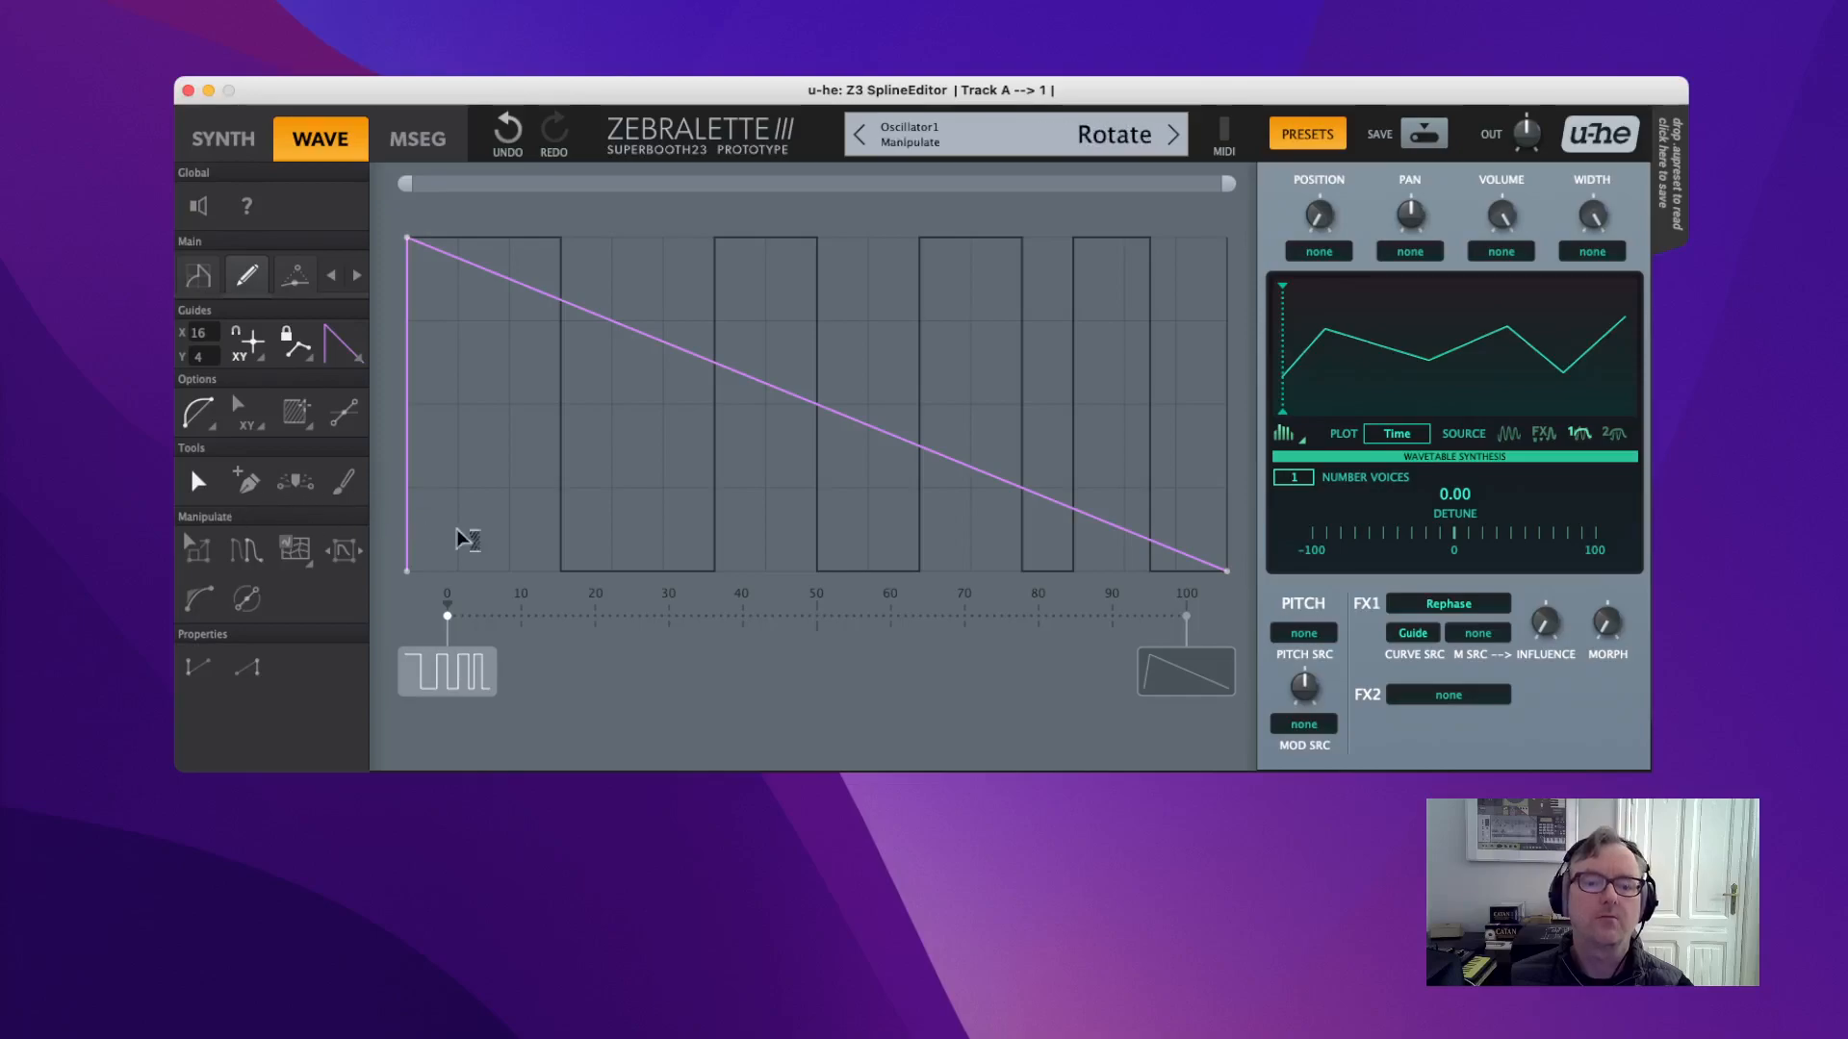
Add four zigzag points to the spline, then box-select every point except the first.
click(506, 516)
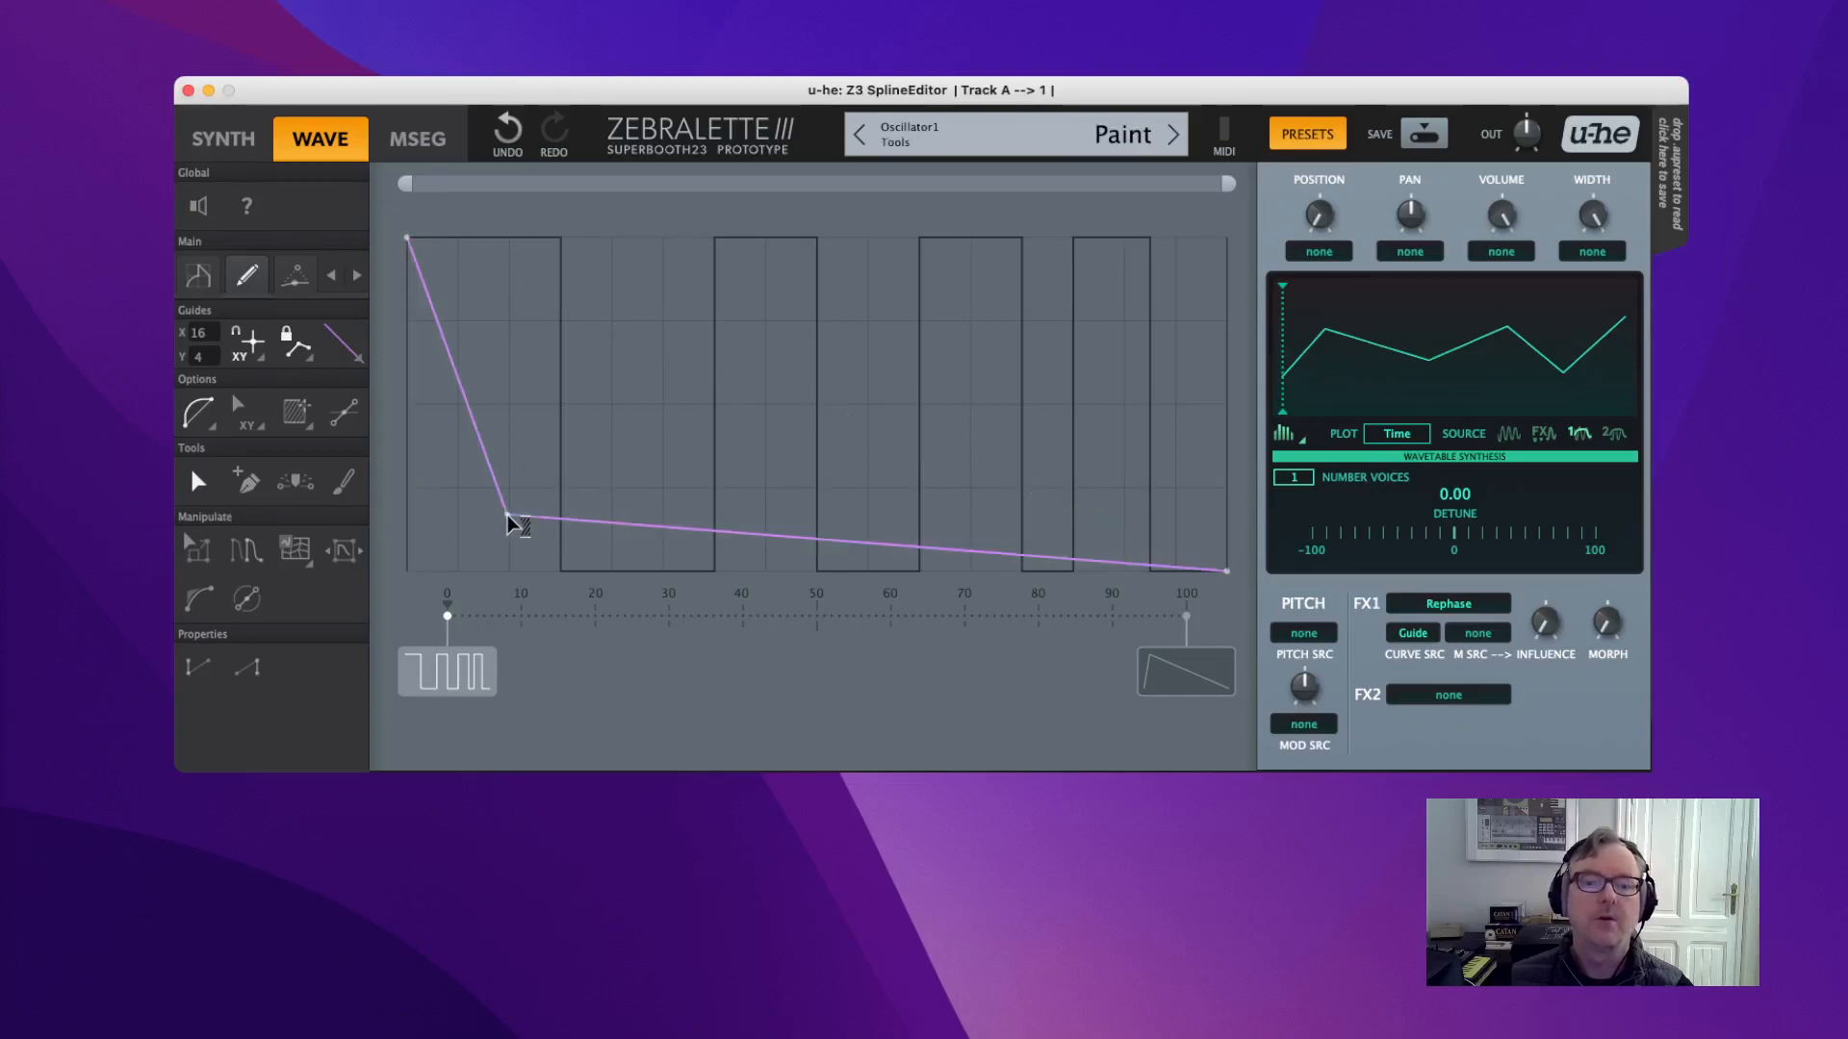
click(661, 316)
click(814, 495)
click(1007, 275)
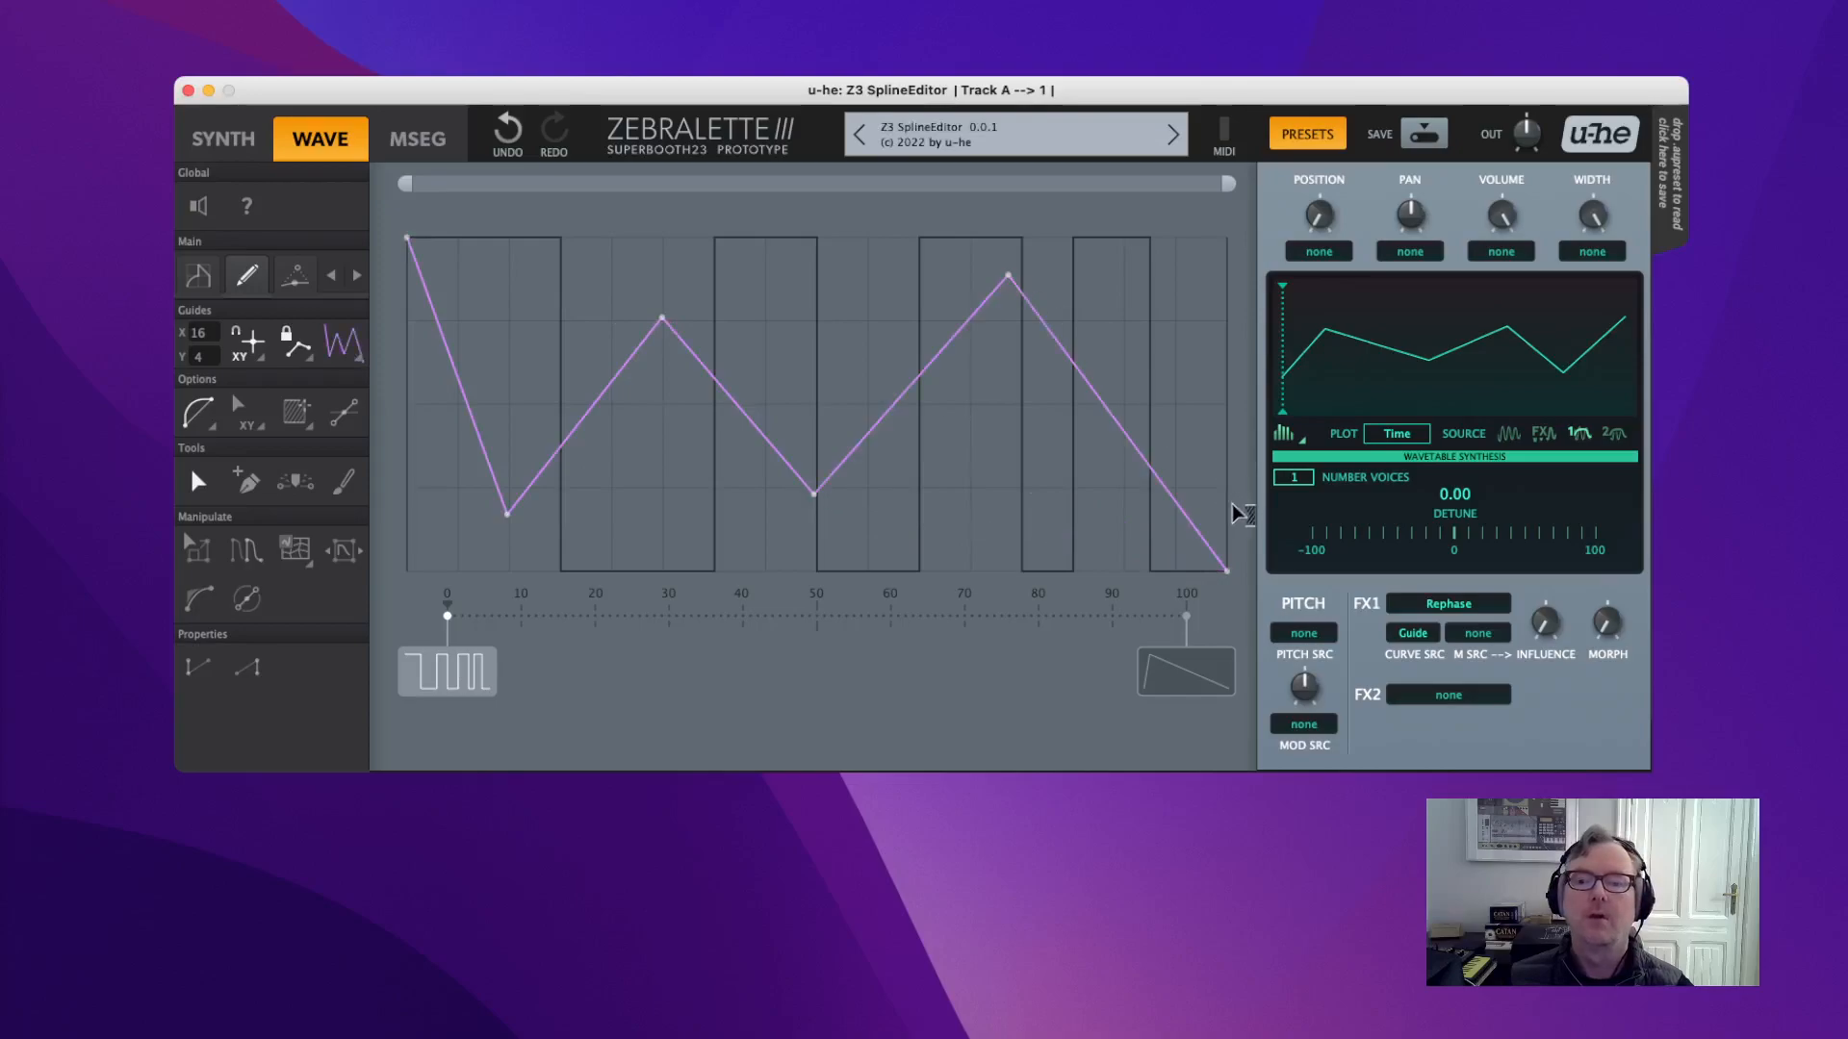
click(347, 495)
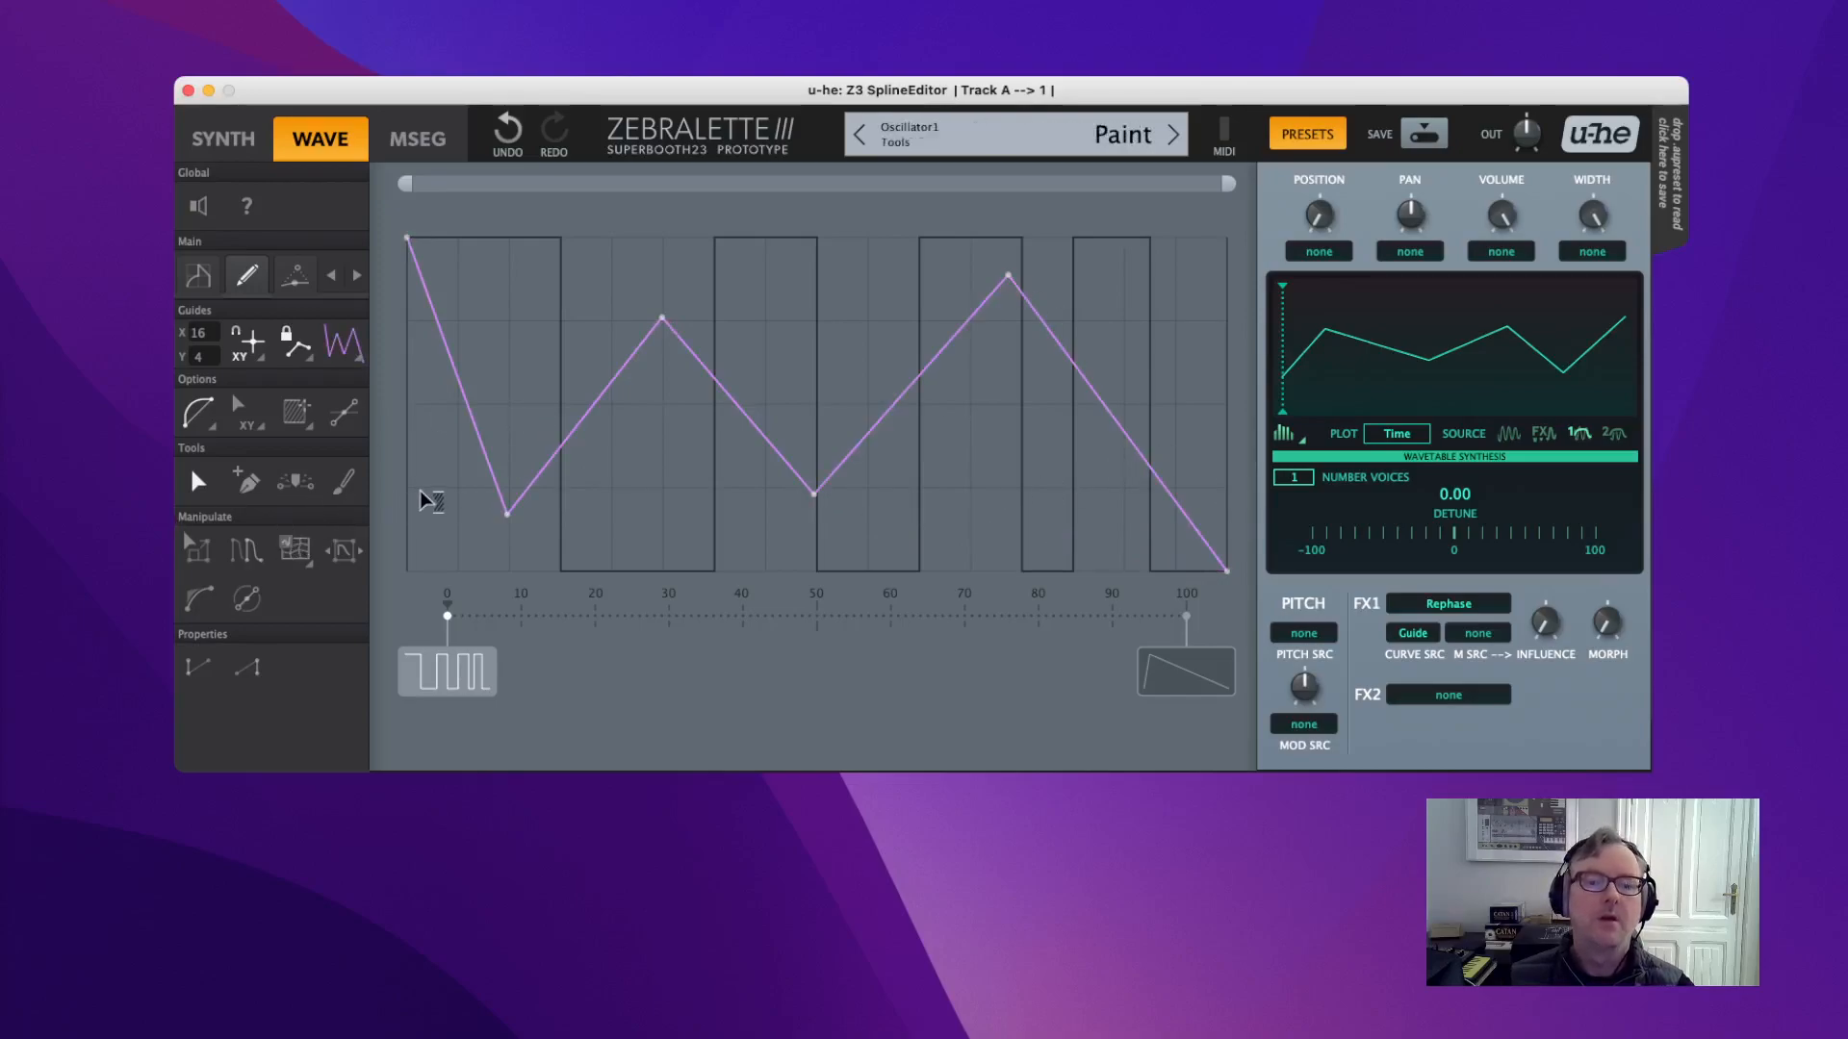
drag(425, 491, 1231, 462)
Beautify the selected zigzag points into rounded curves, deselect them, and turn up Rephase morph.
right_click(900, 295)
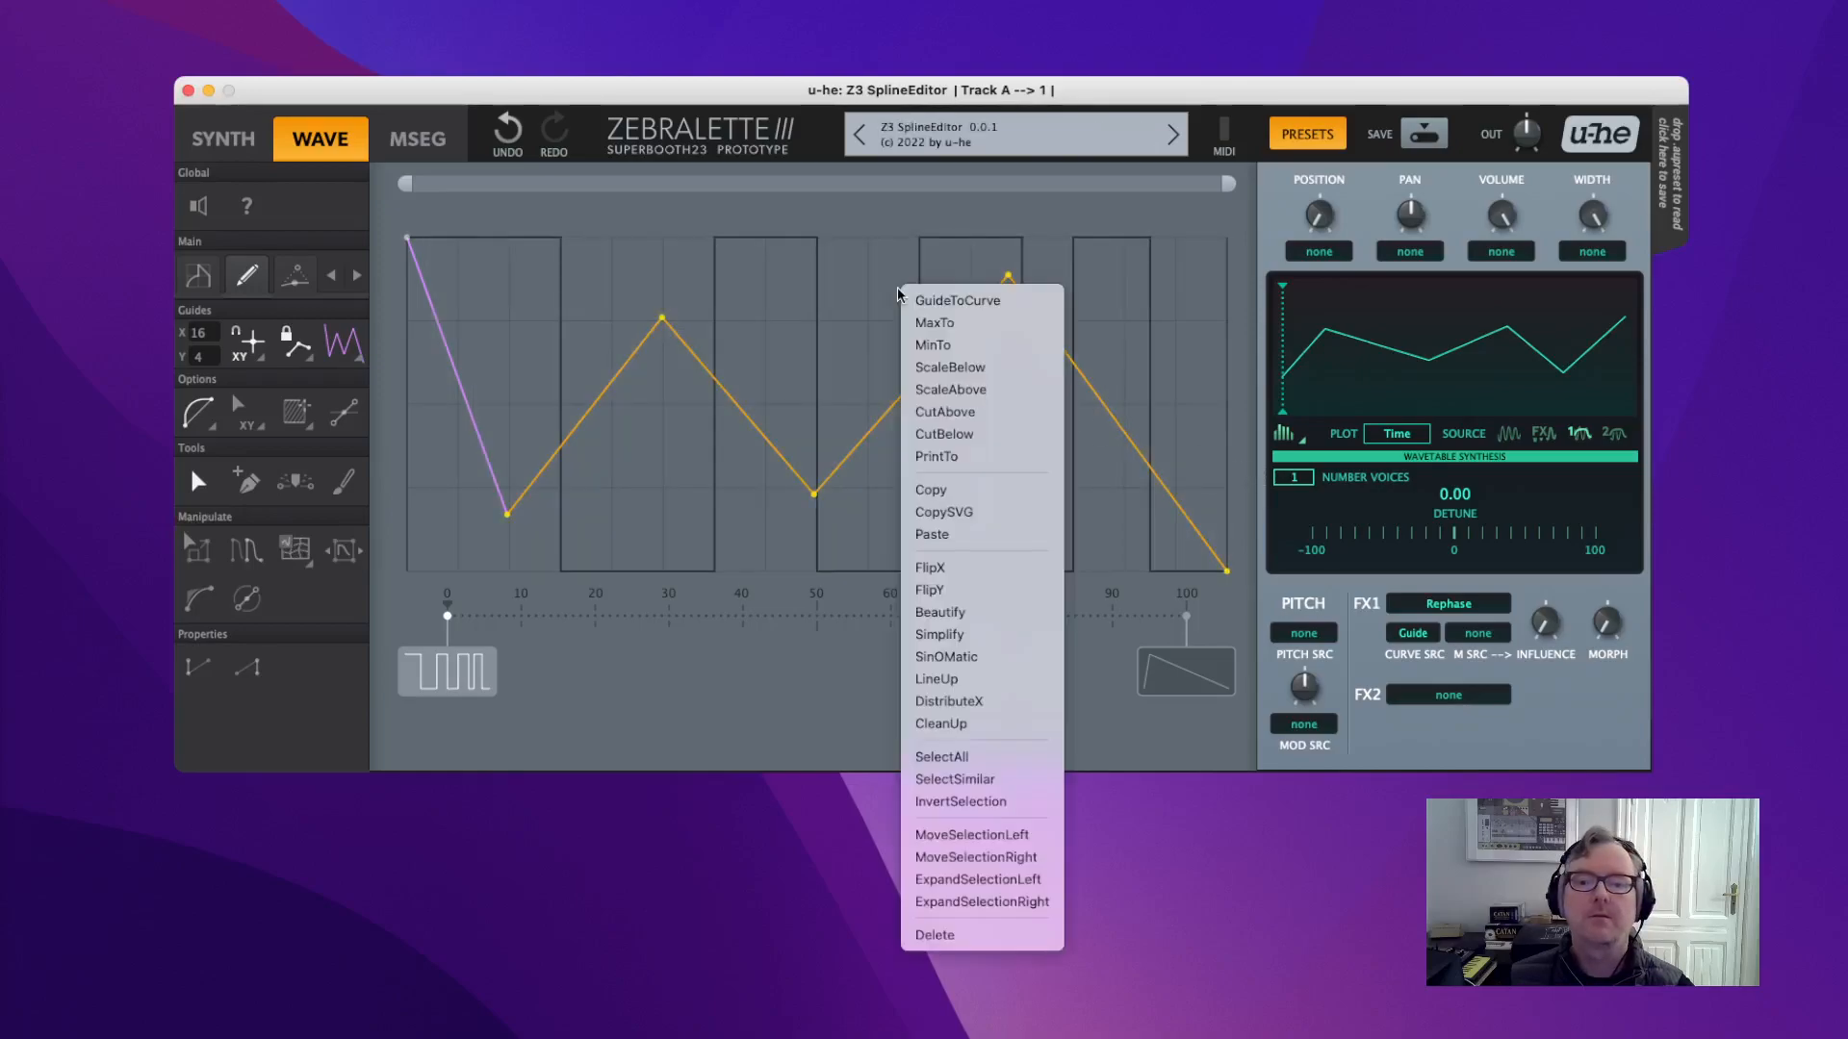
click(983, 613)
click(916, 497)
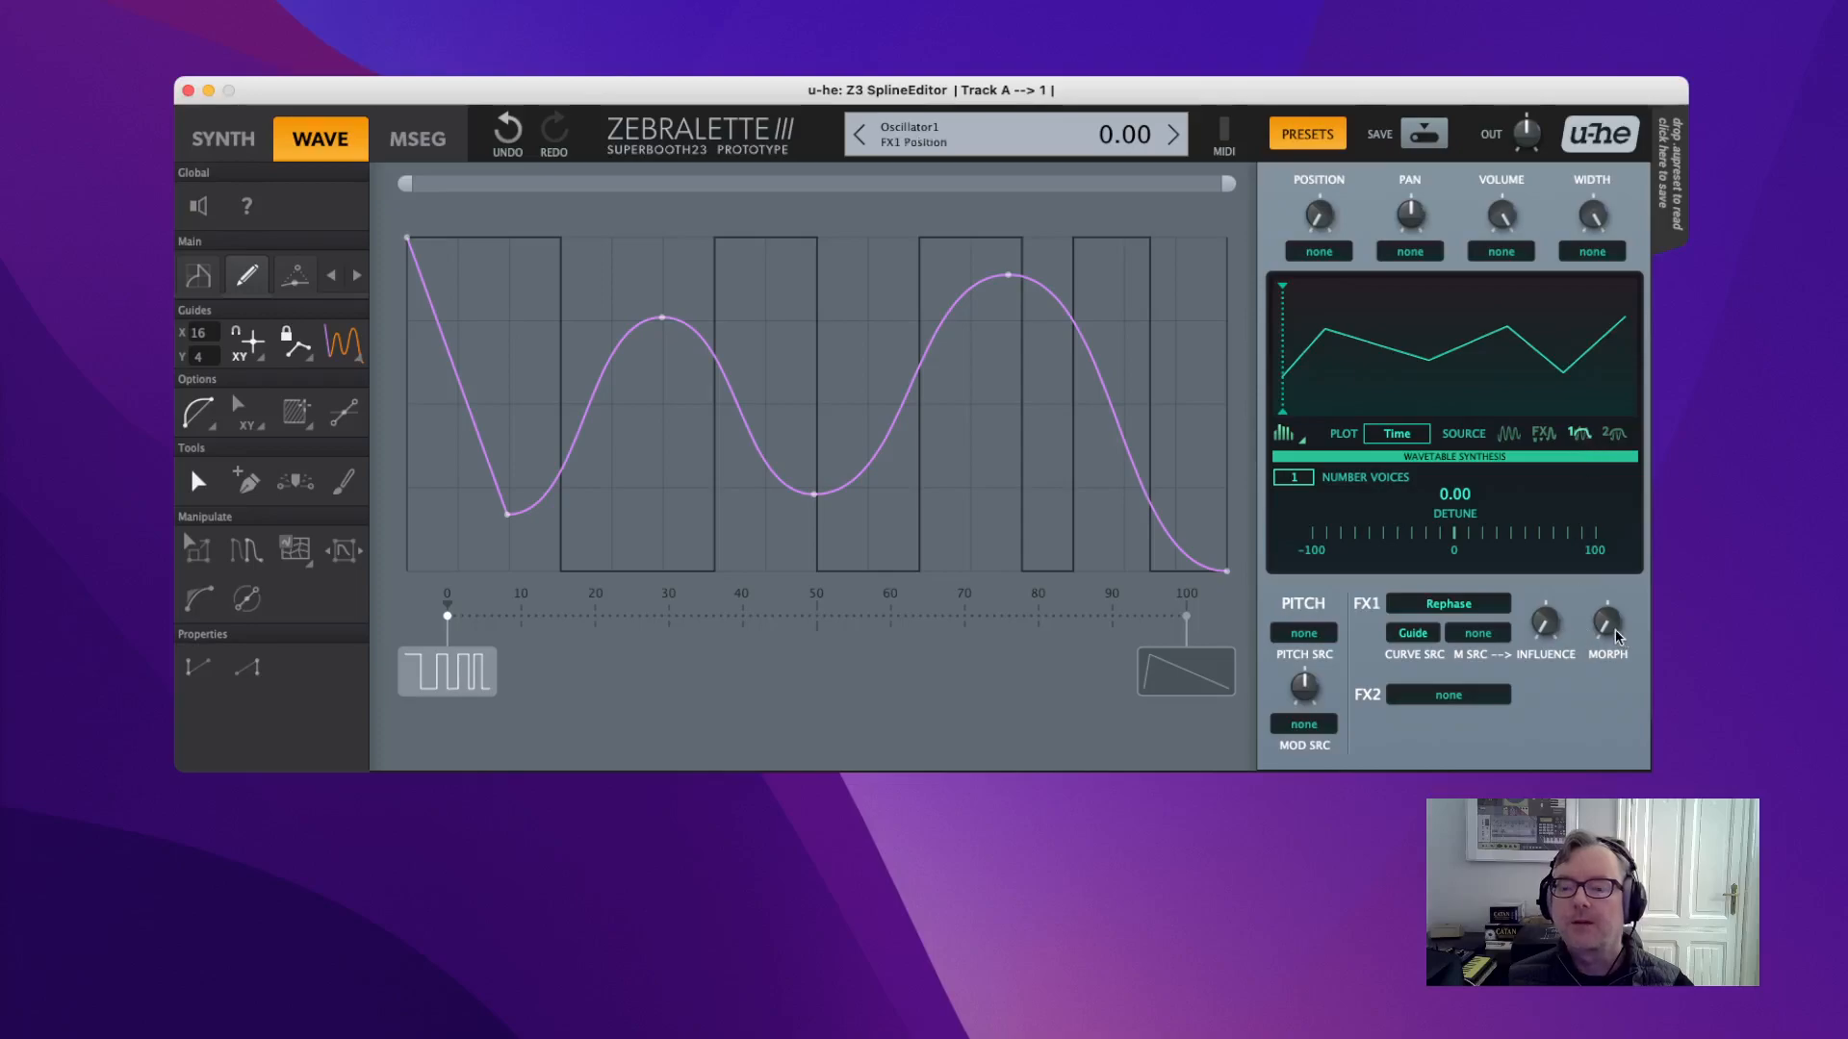
drag(1614, 627, 1632, 677)
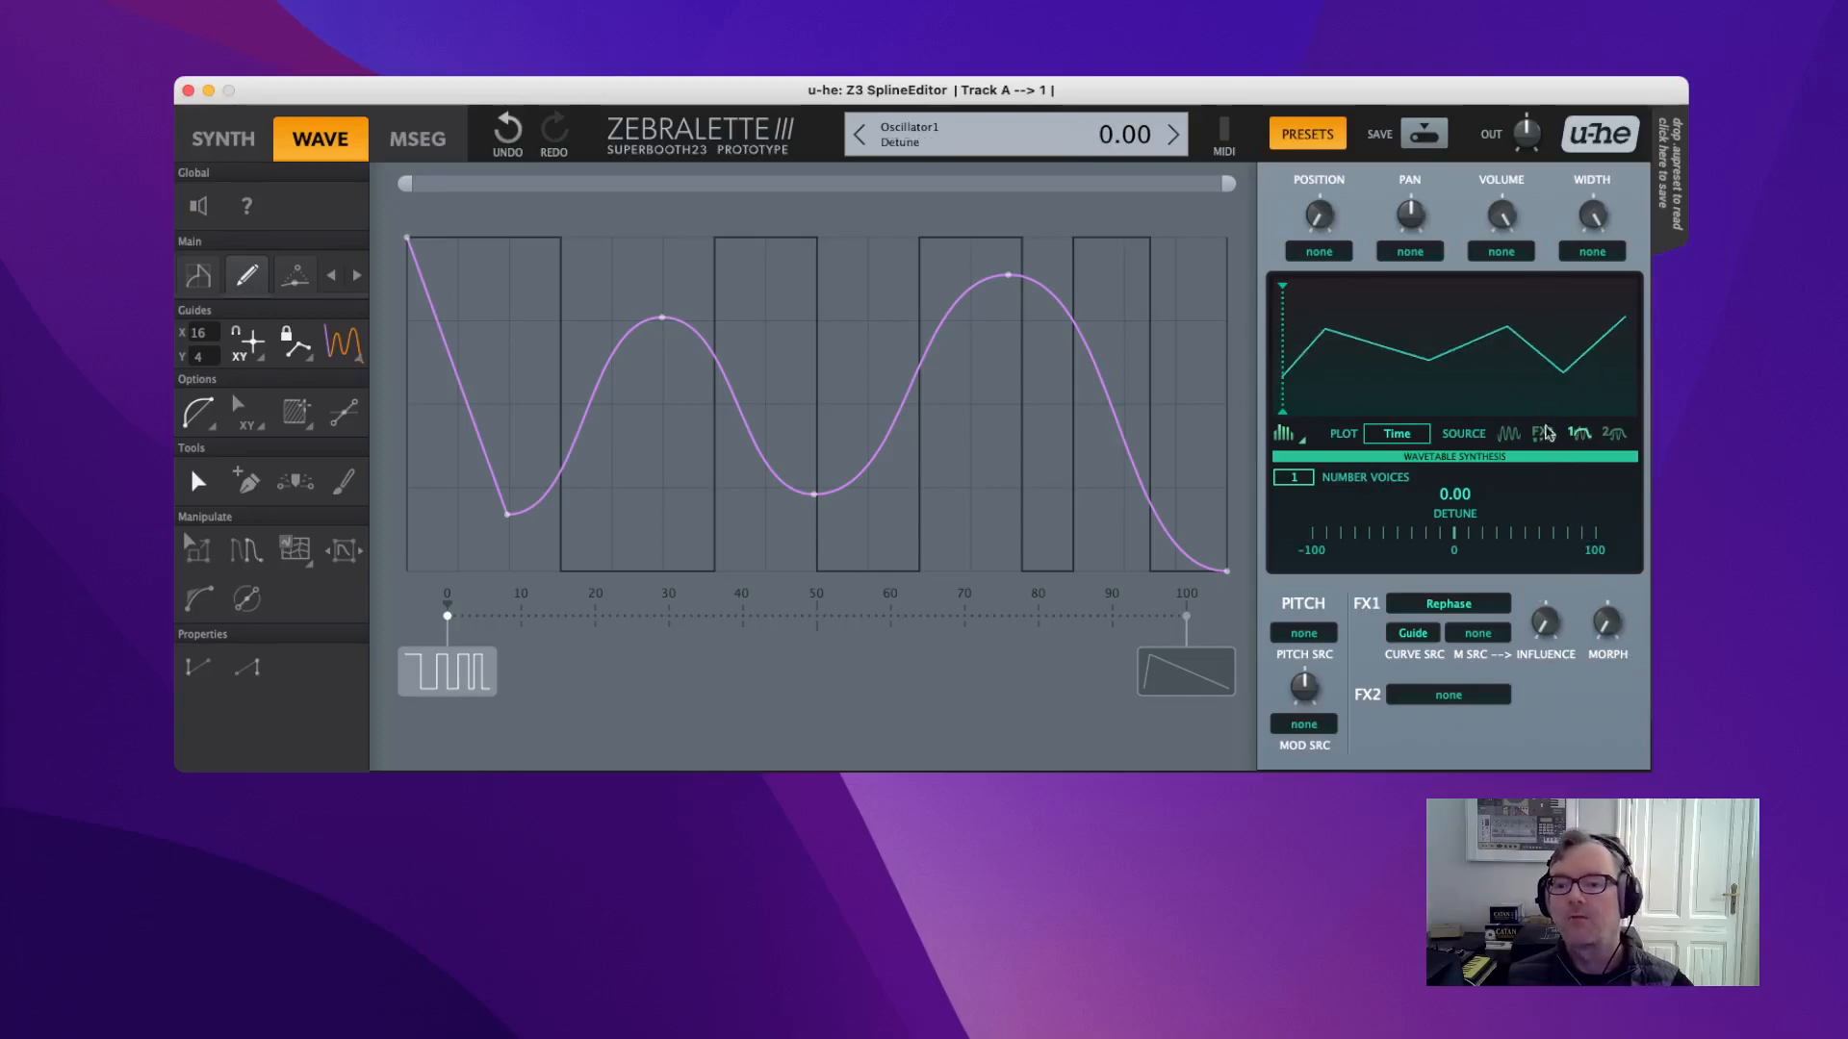
Compare scope stages, raise Rephase influence to 100, and sweep morph before leaving it near 15.
click(1513, 436)
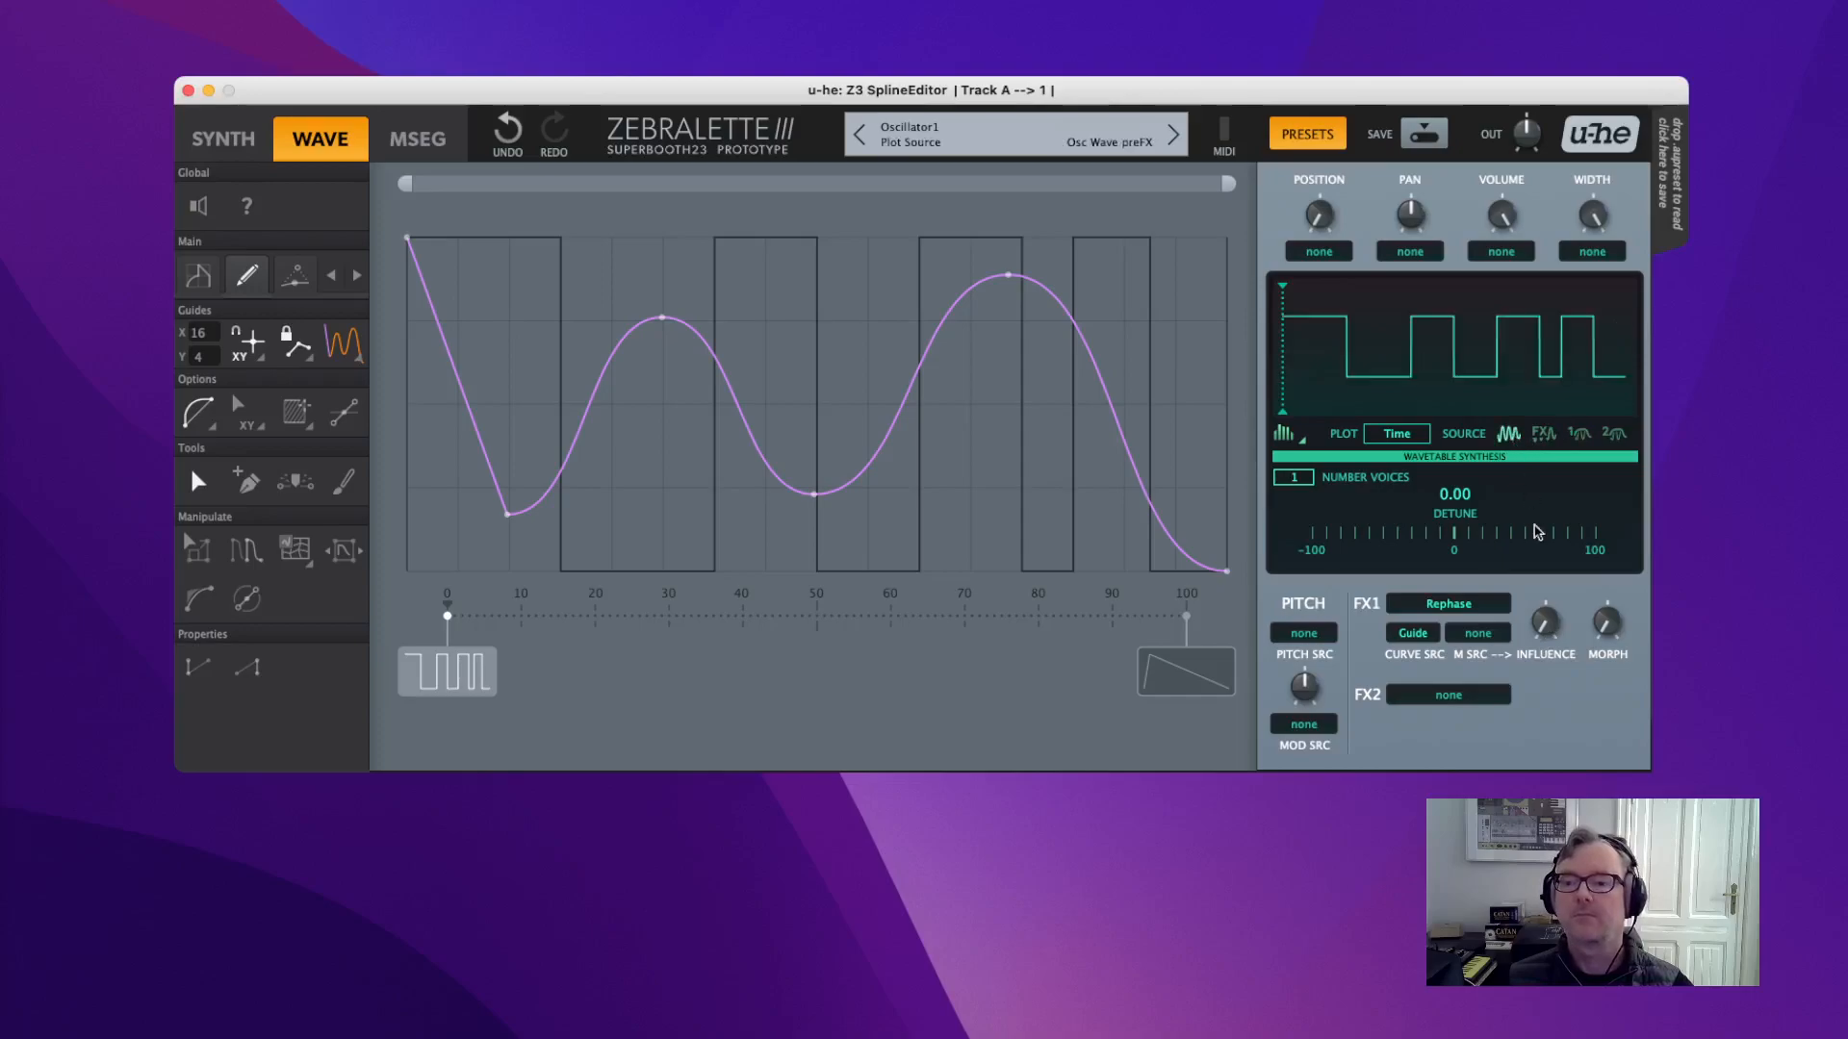
click(1544, 434)
drag(1545, 622, 1494, 306)
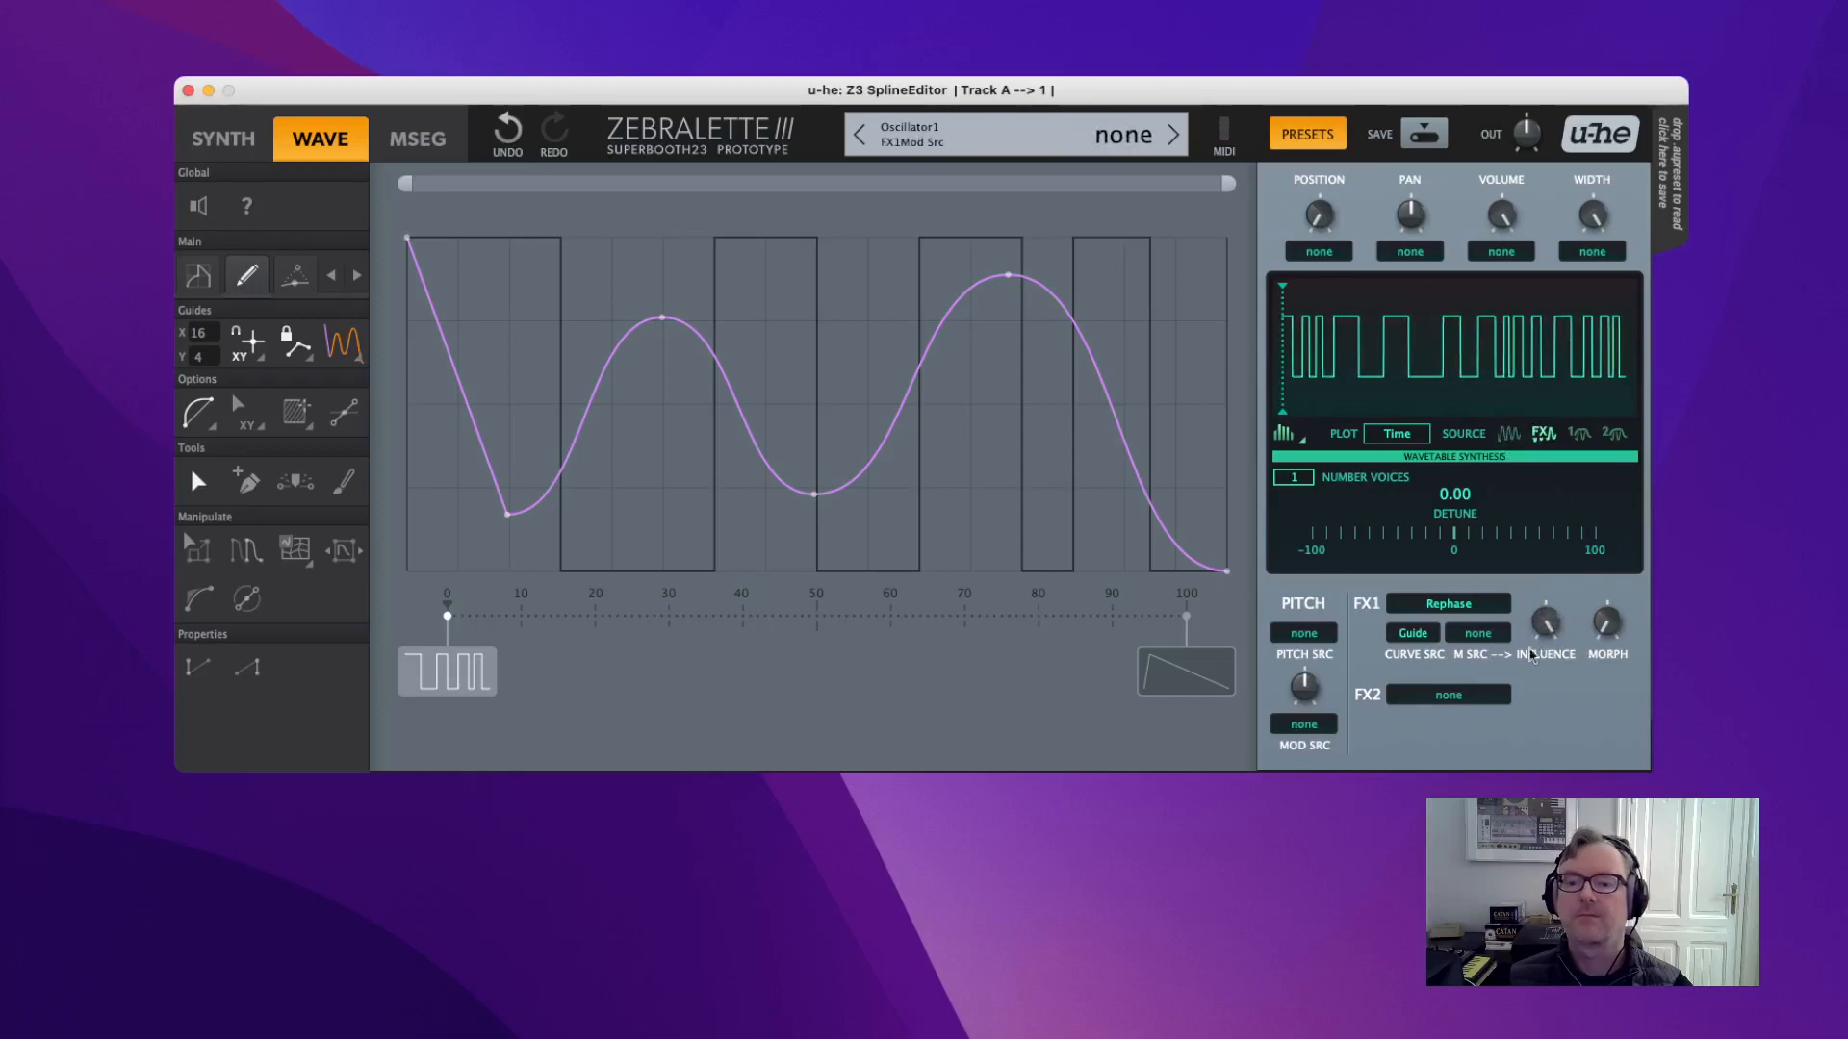
click(1584, 434)
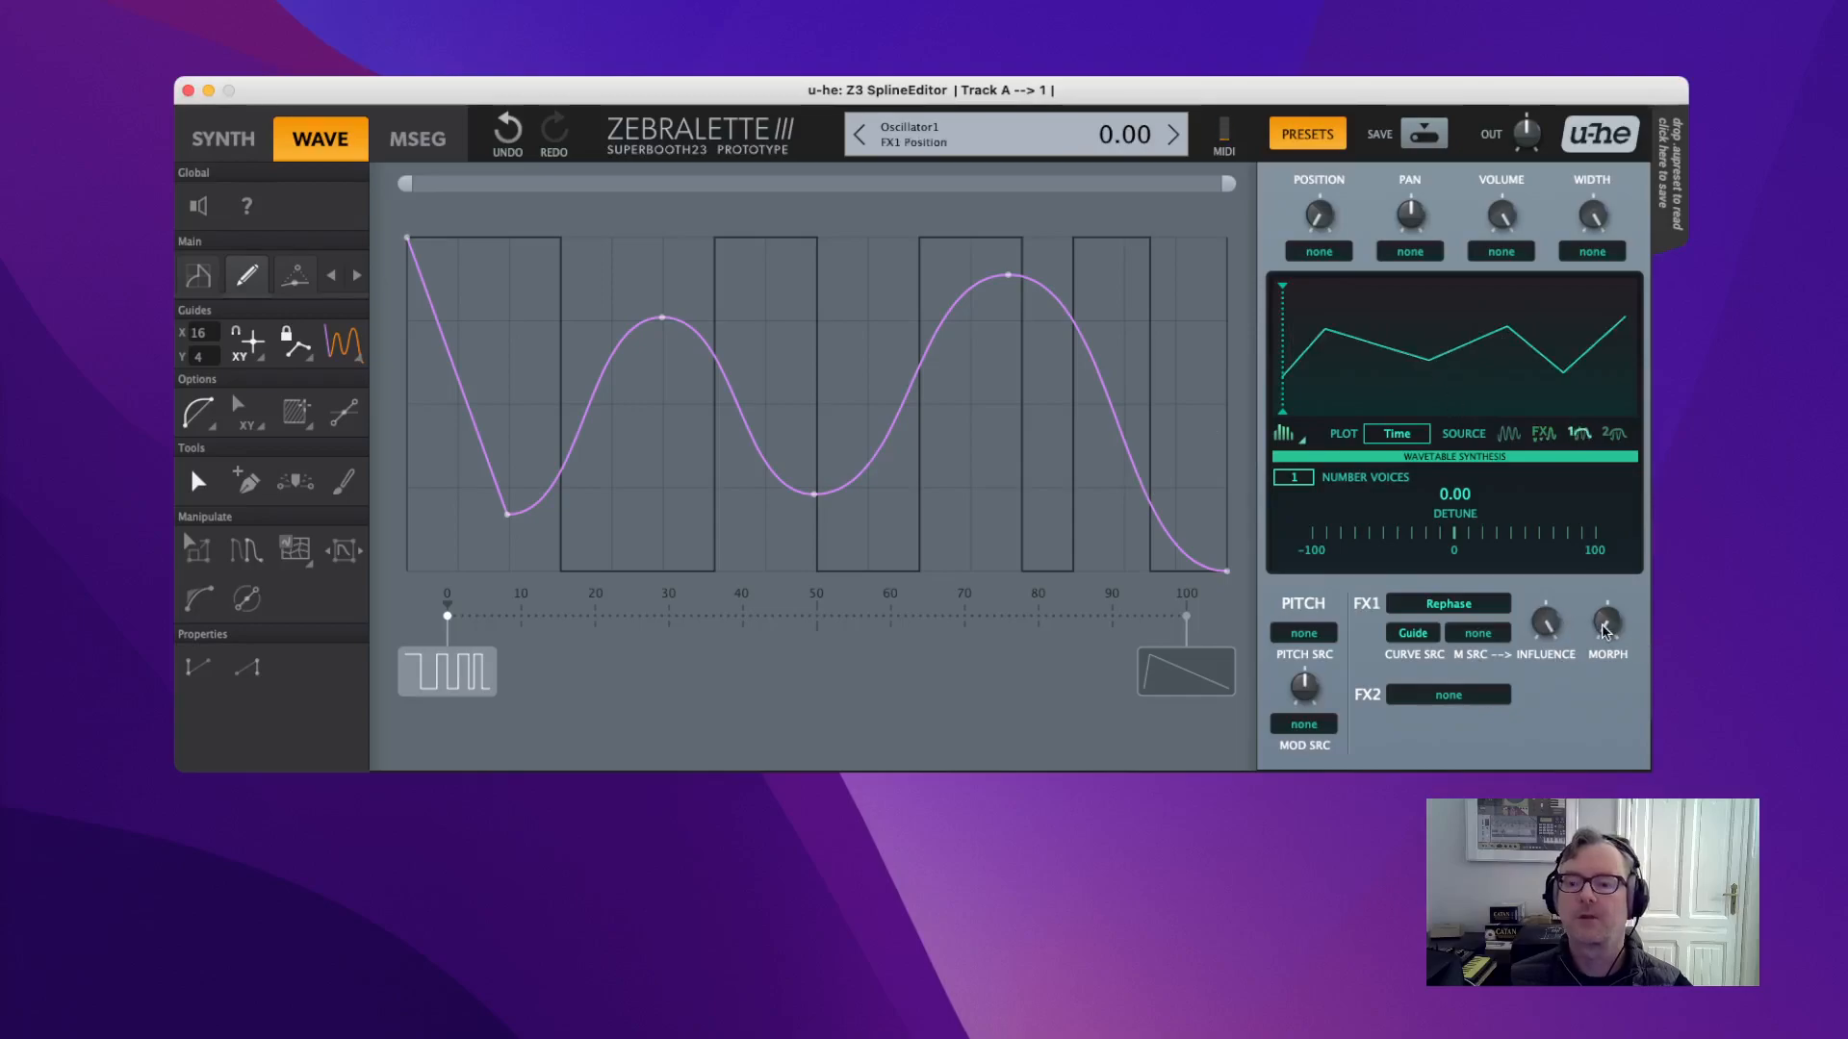
drag(1609, 630, 1548, 309)
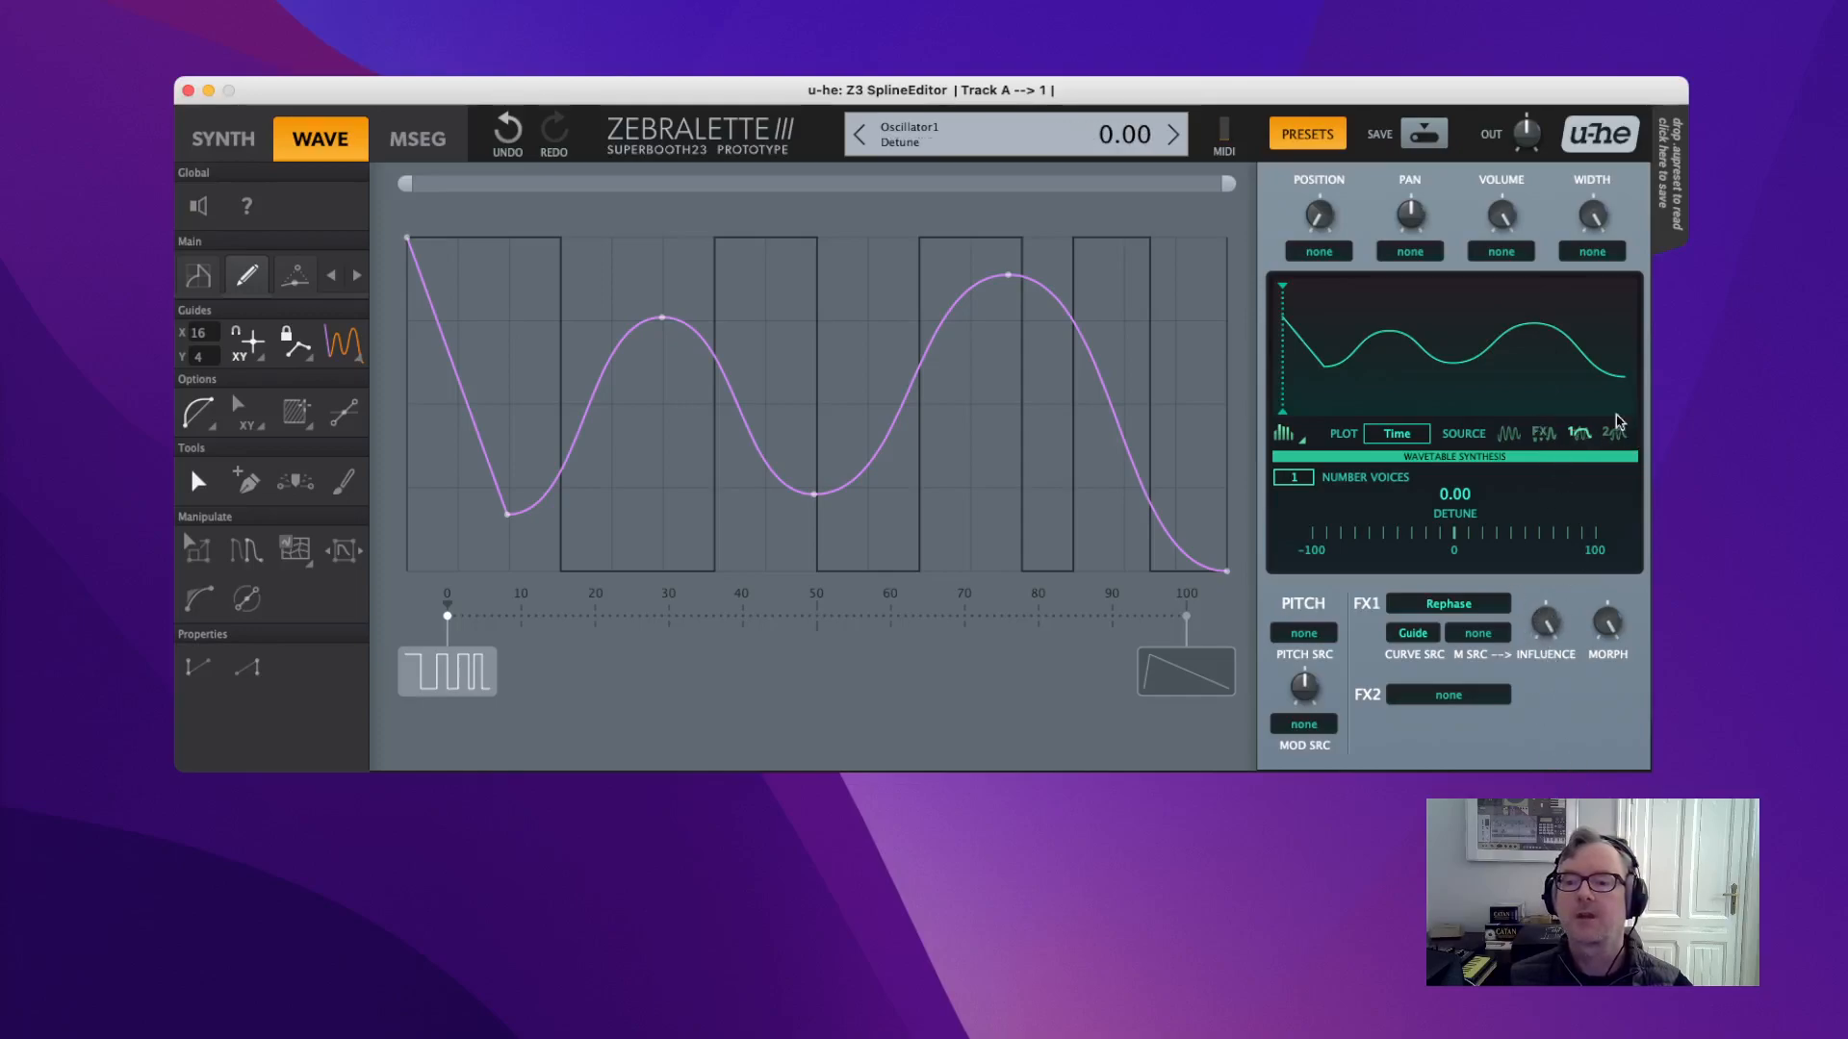
drag(1607, 623, 1563, 532)
drag(1597, 626, 1602, 866)
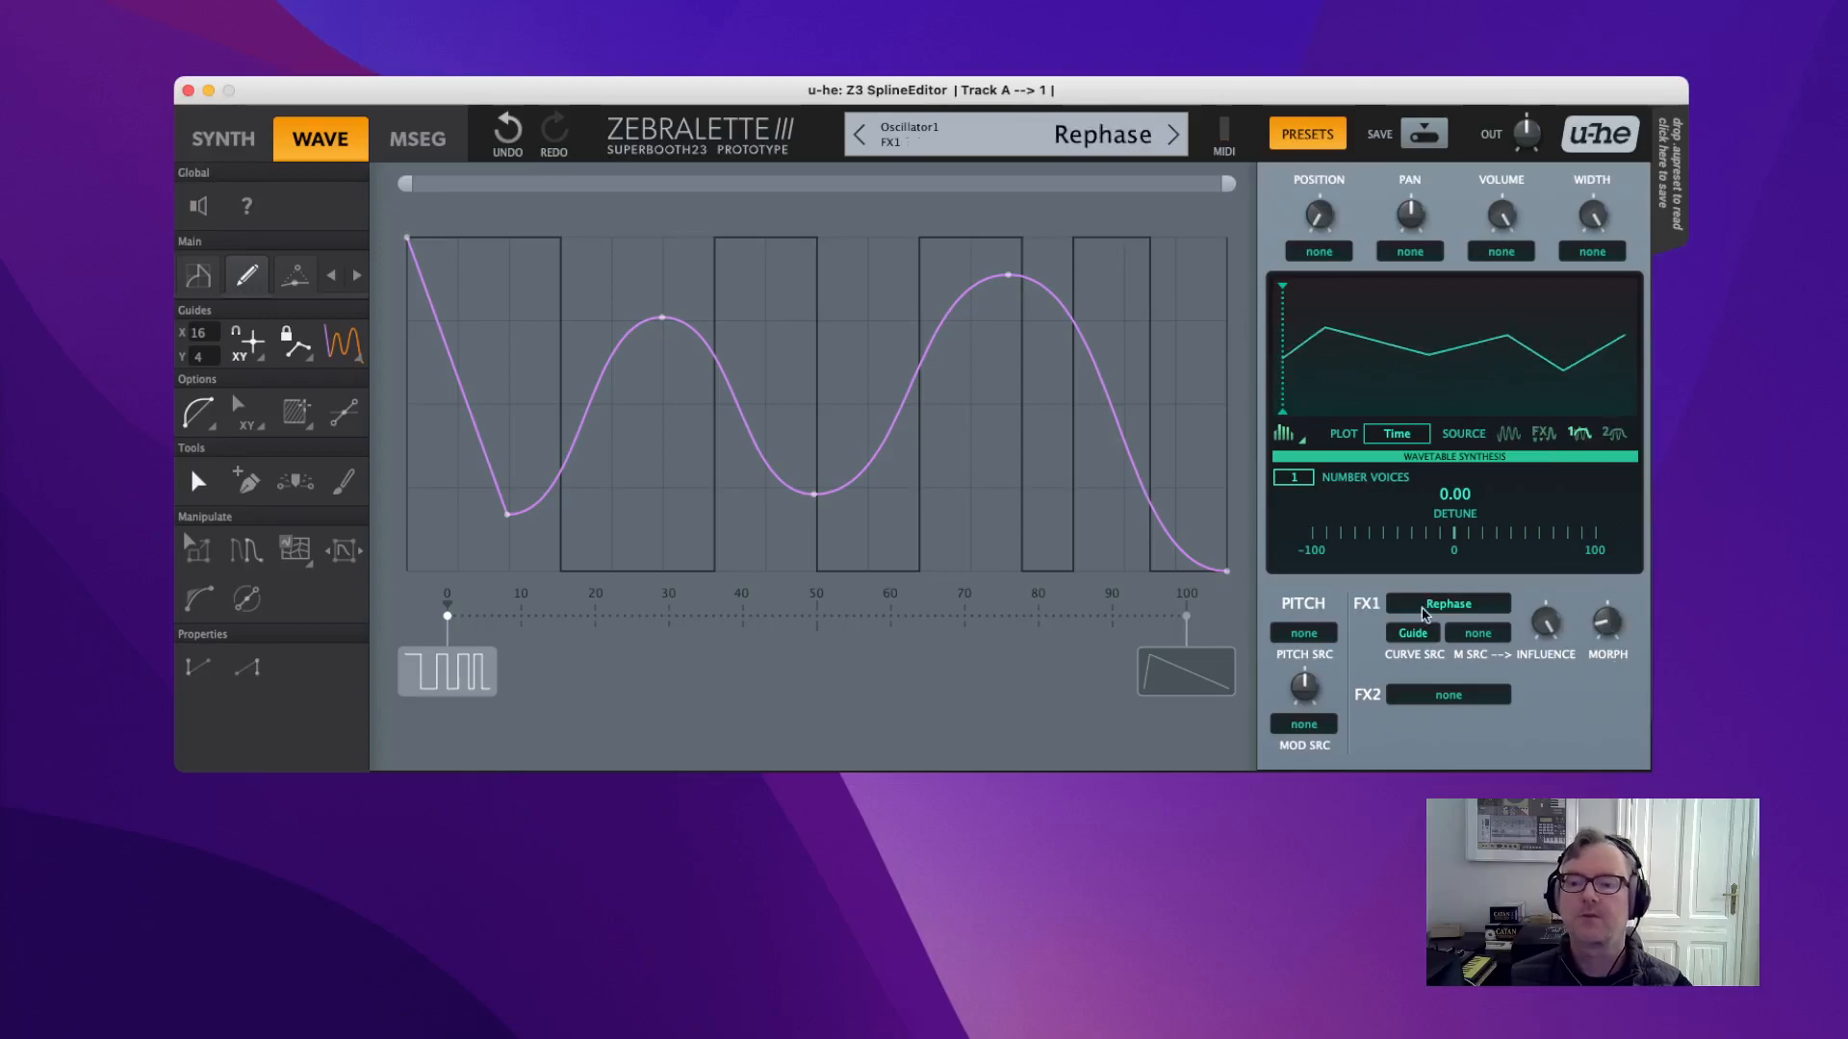
Raise Rephase morph to 100 and squeeze the spline points after the first toward the end.
drag(1618, 630, 1546, 381)
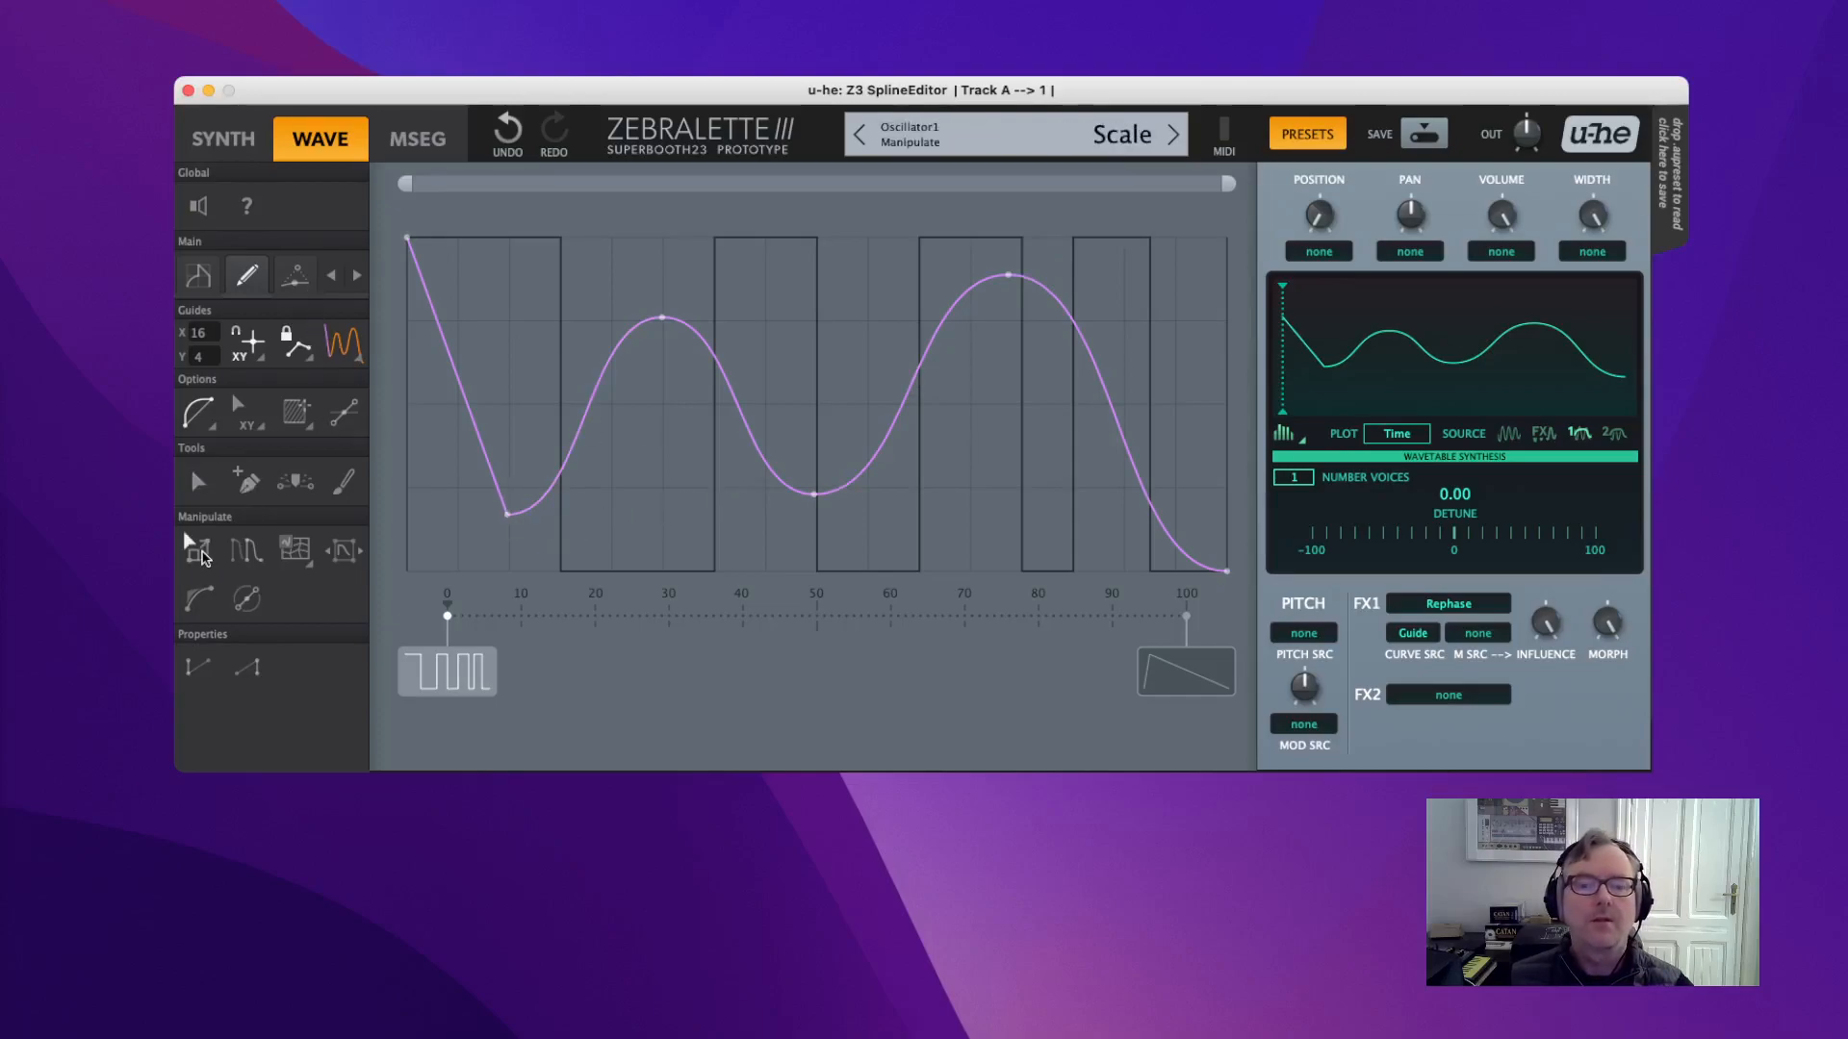
drag(451, 510, 1278, 507)
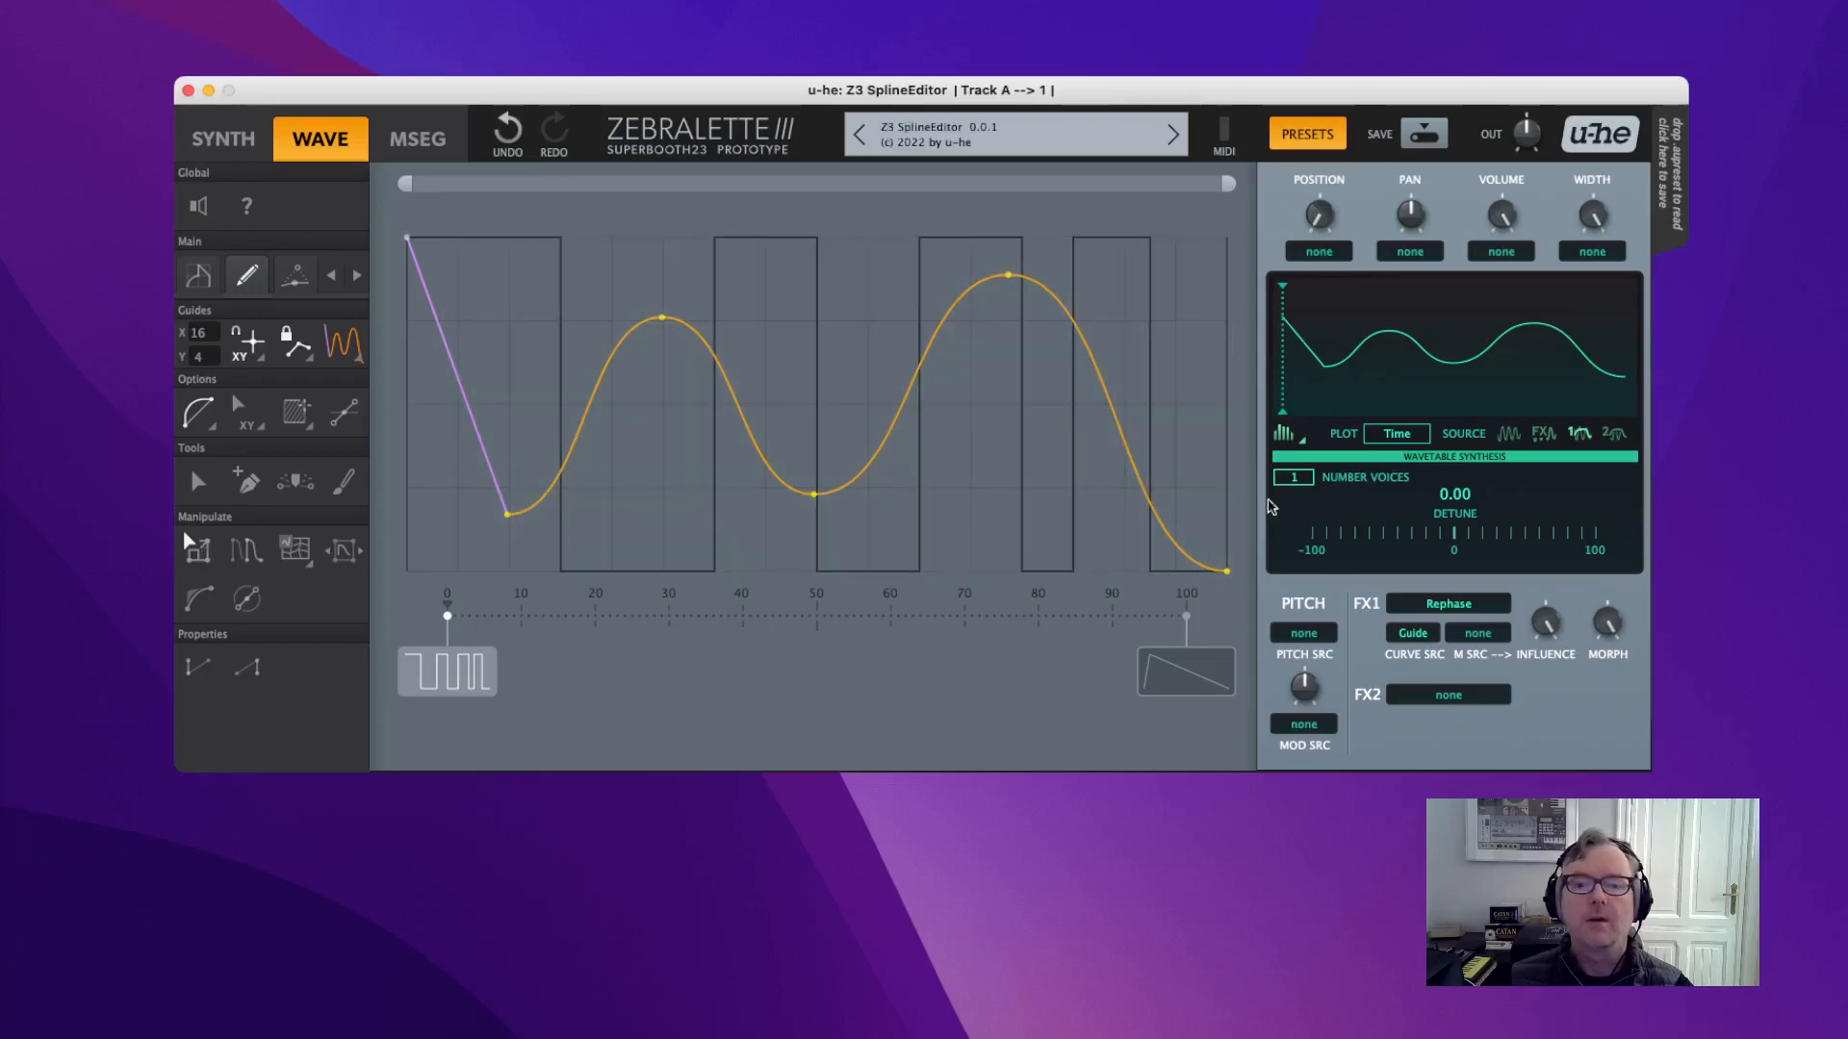
drag(507, 519, 1172, 503)
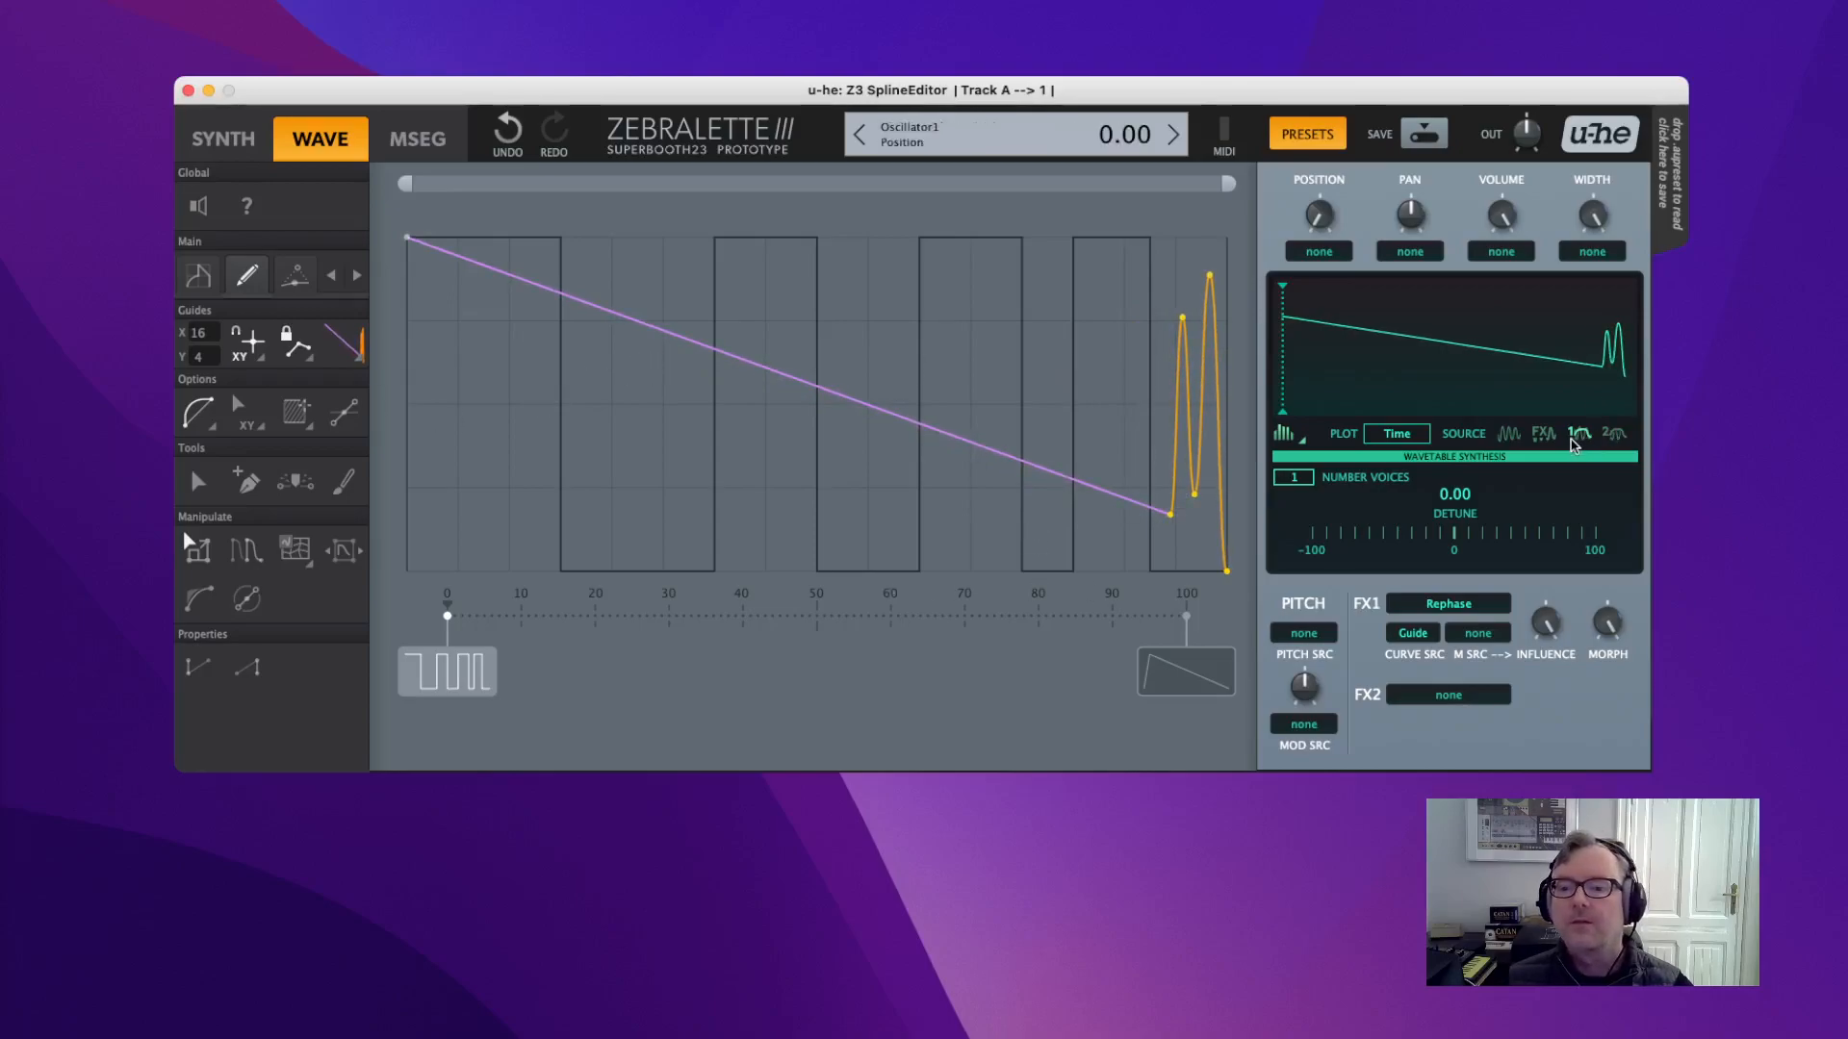
Try various Rephase morph and influence values, max influence, and stretch the waves to start near 70.
drag(1594, 632, 1590, 731)
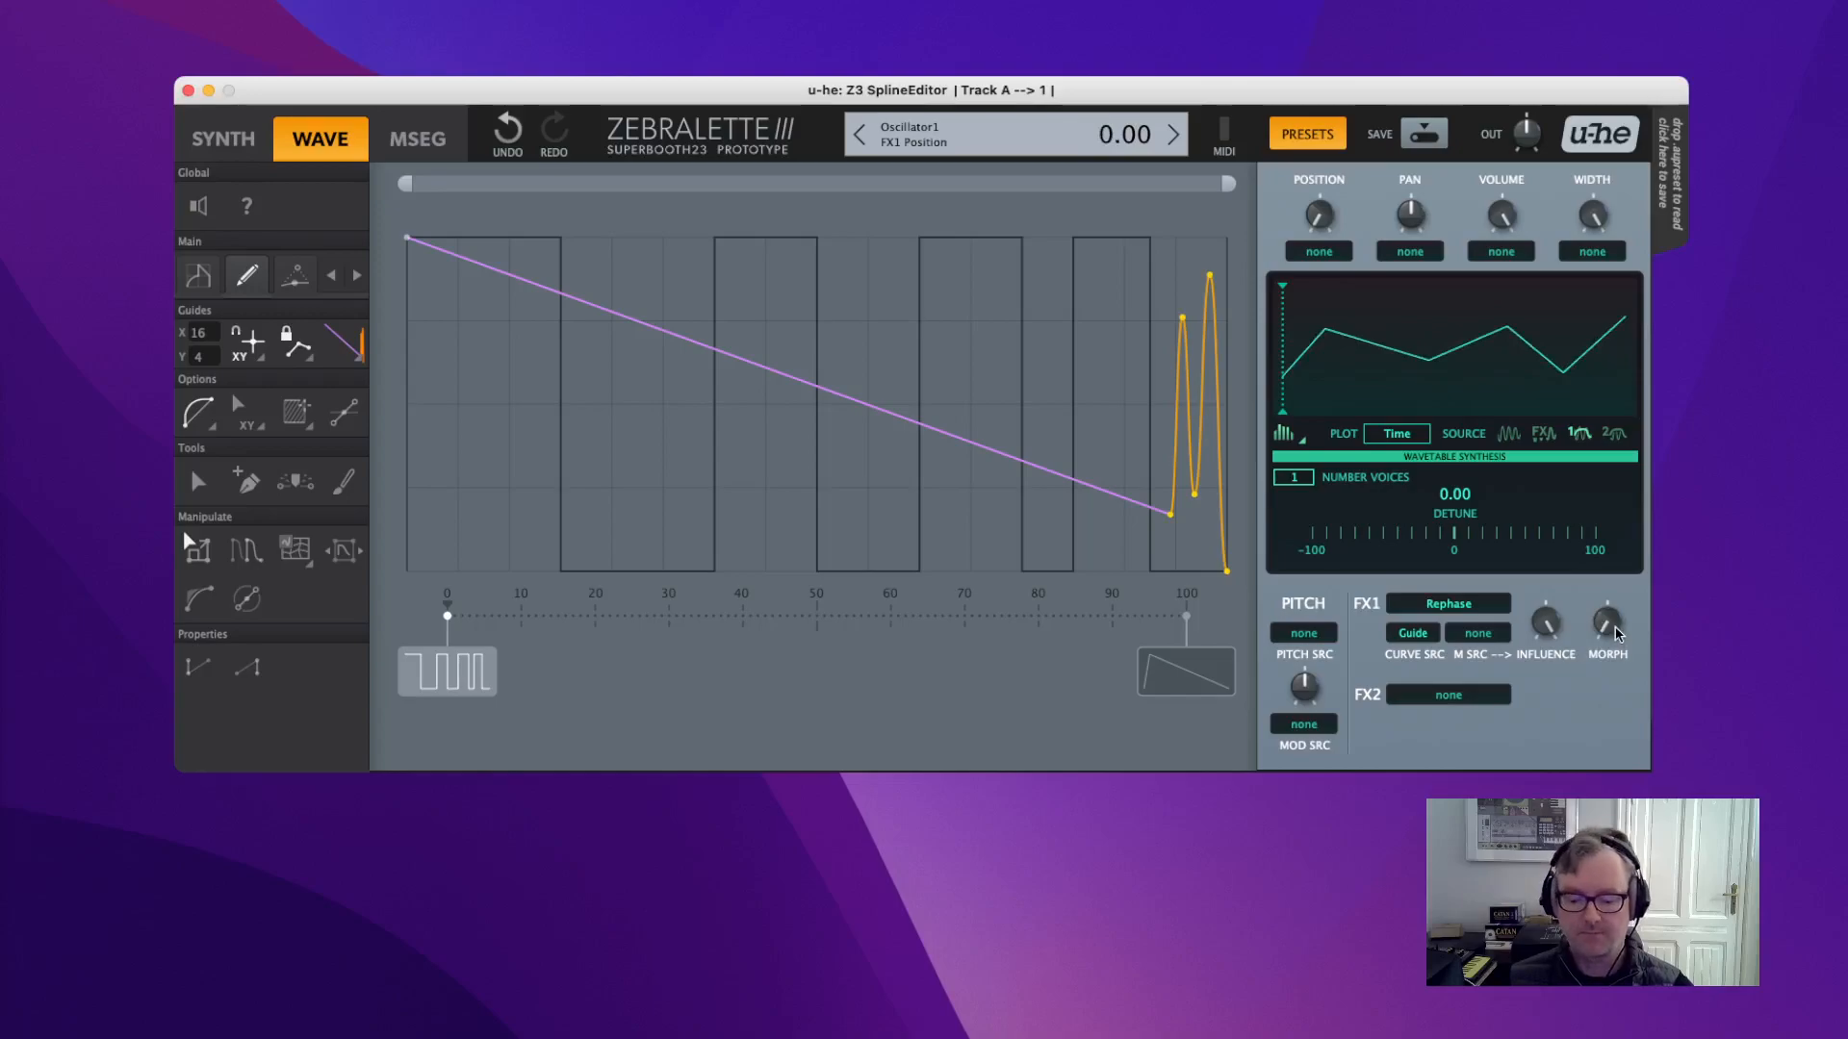
drag(1612, 635, 1566, 308)
drag(1544, 622, 1581, 791)
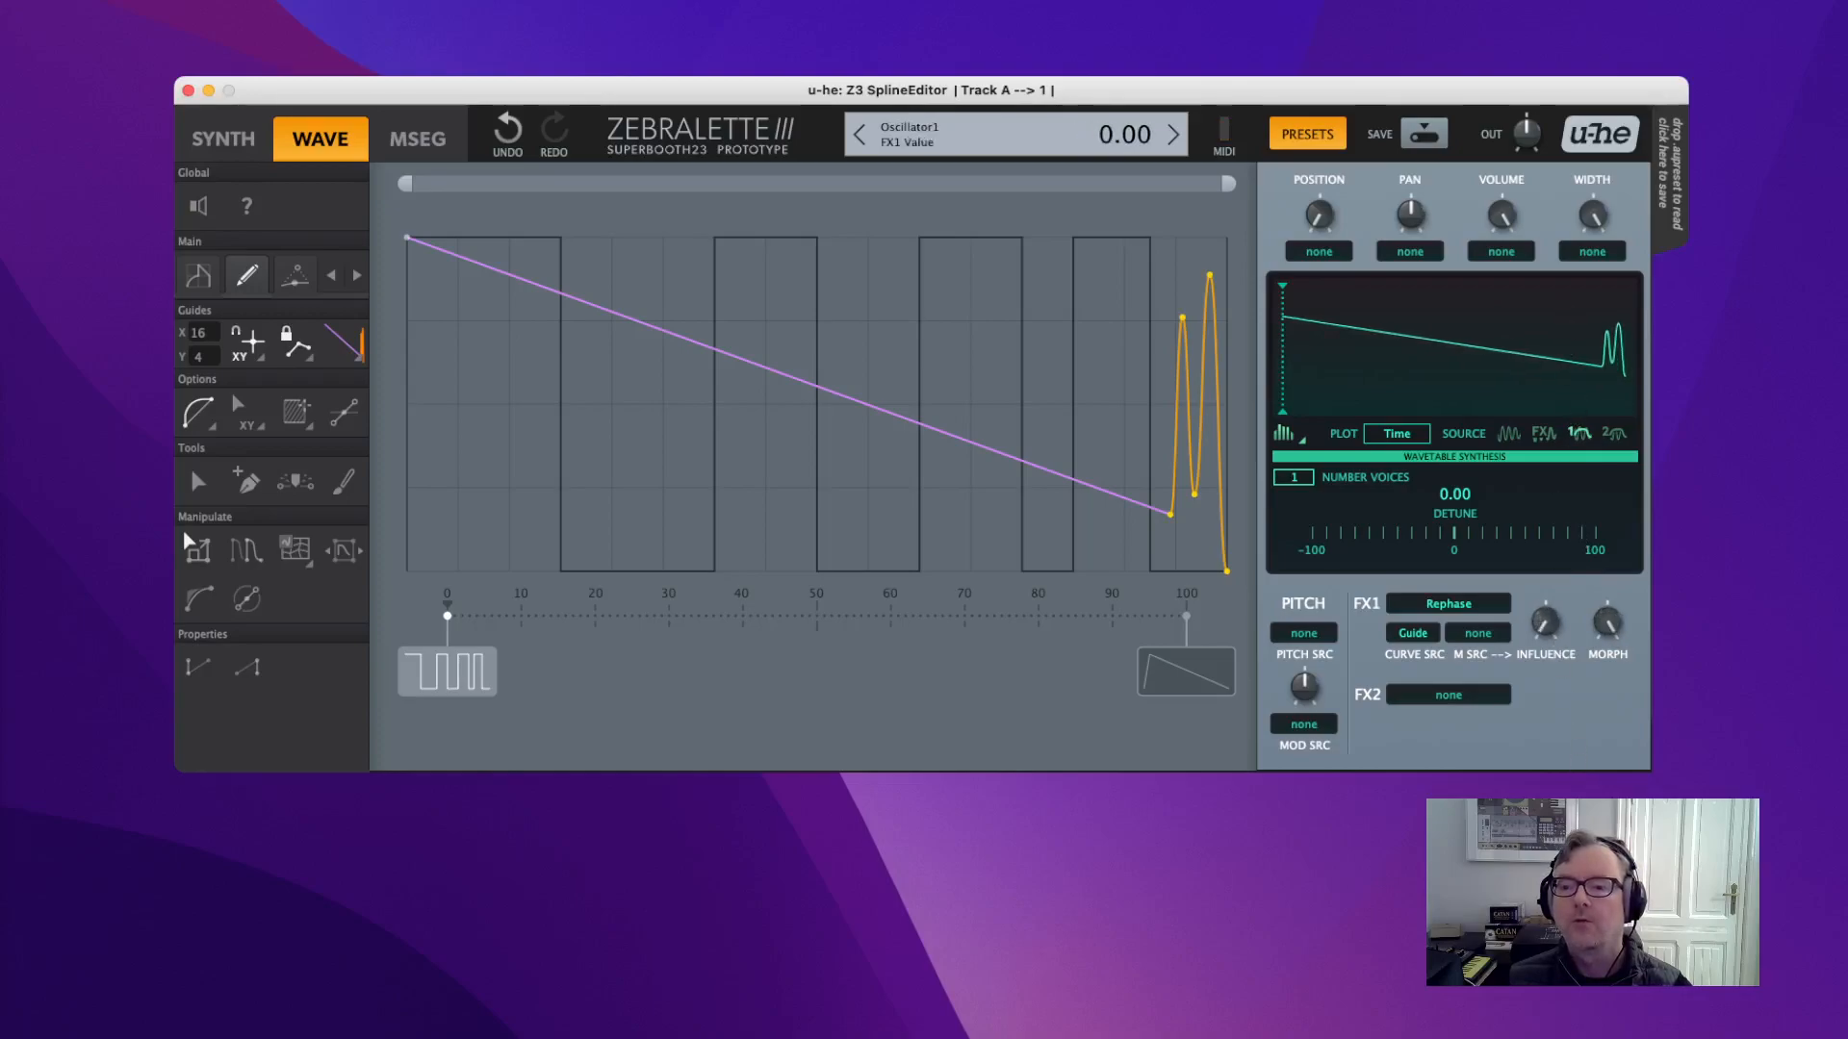
click(1532, 441)
drag(1544, 623, 1534, 564)
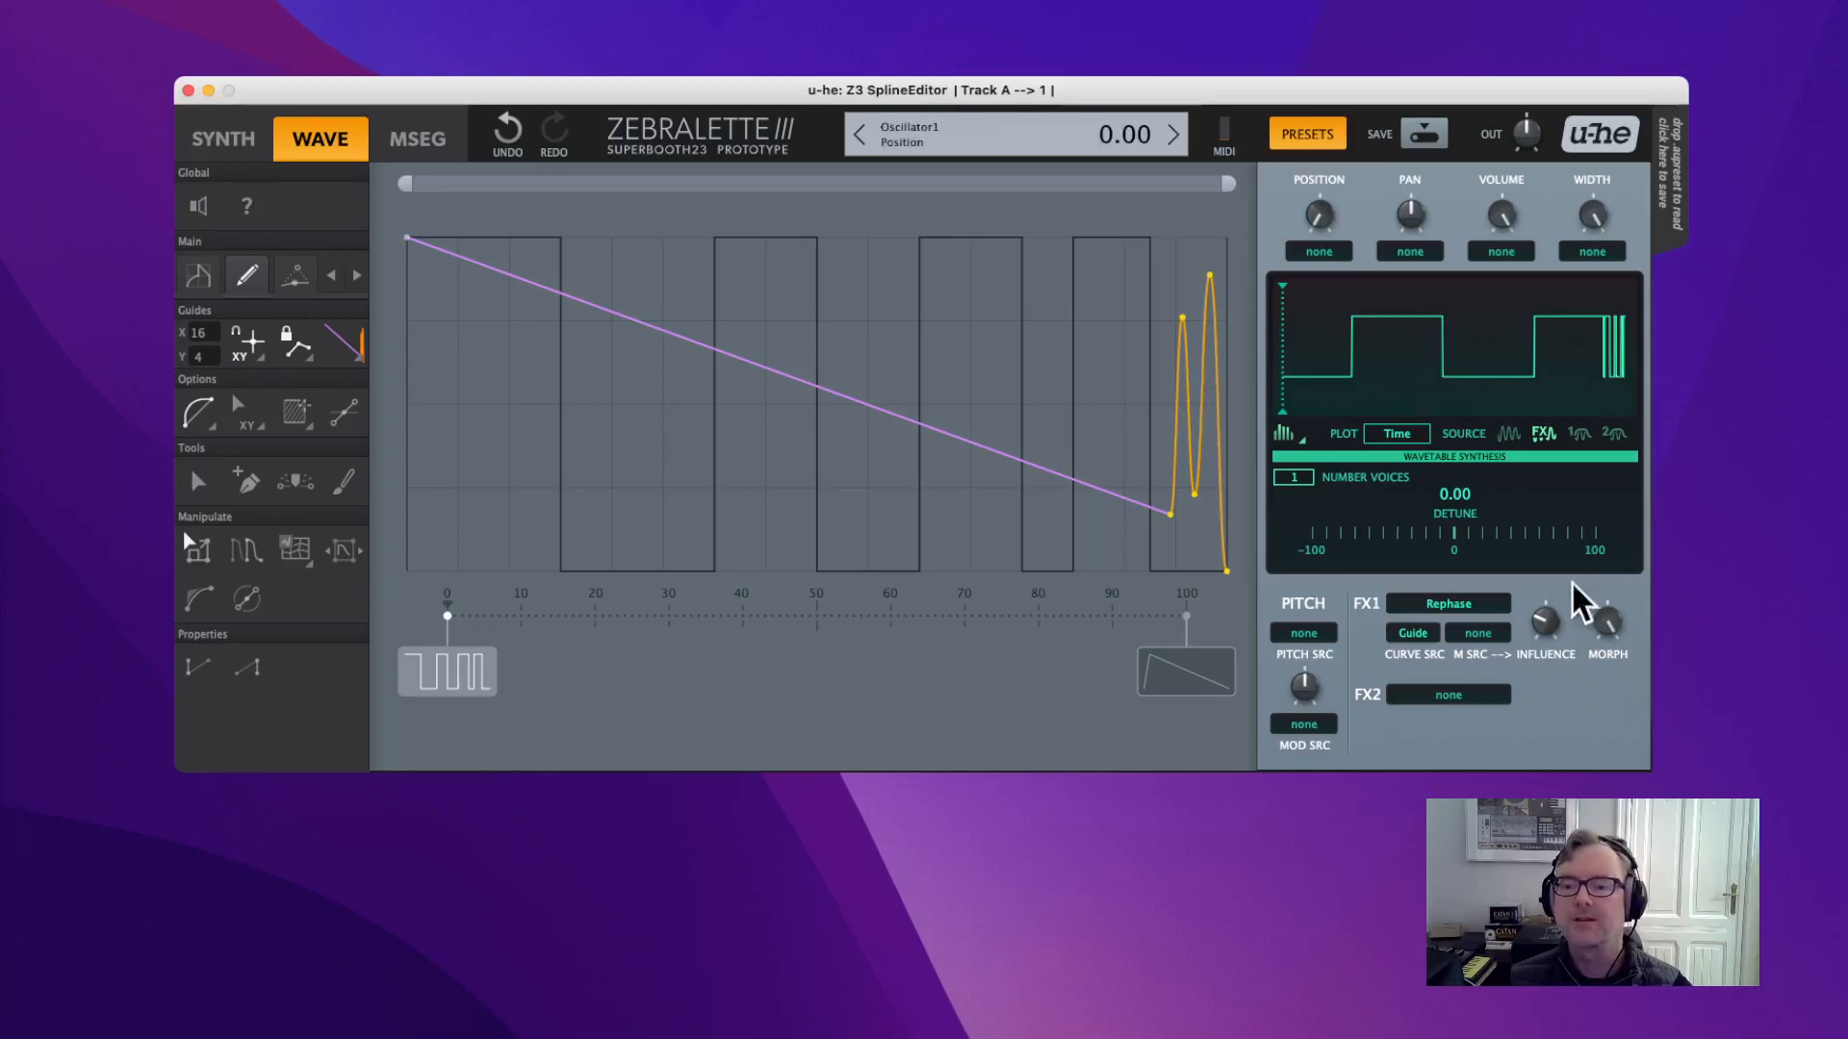
drag(1541, 639, 1574, 662)
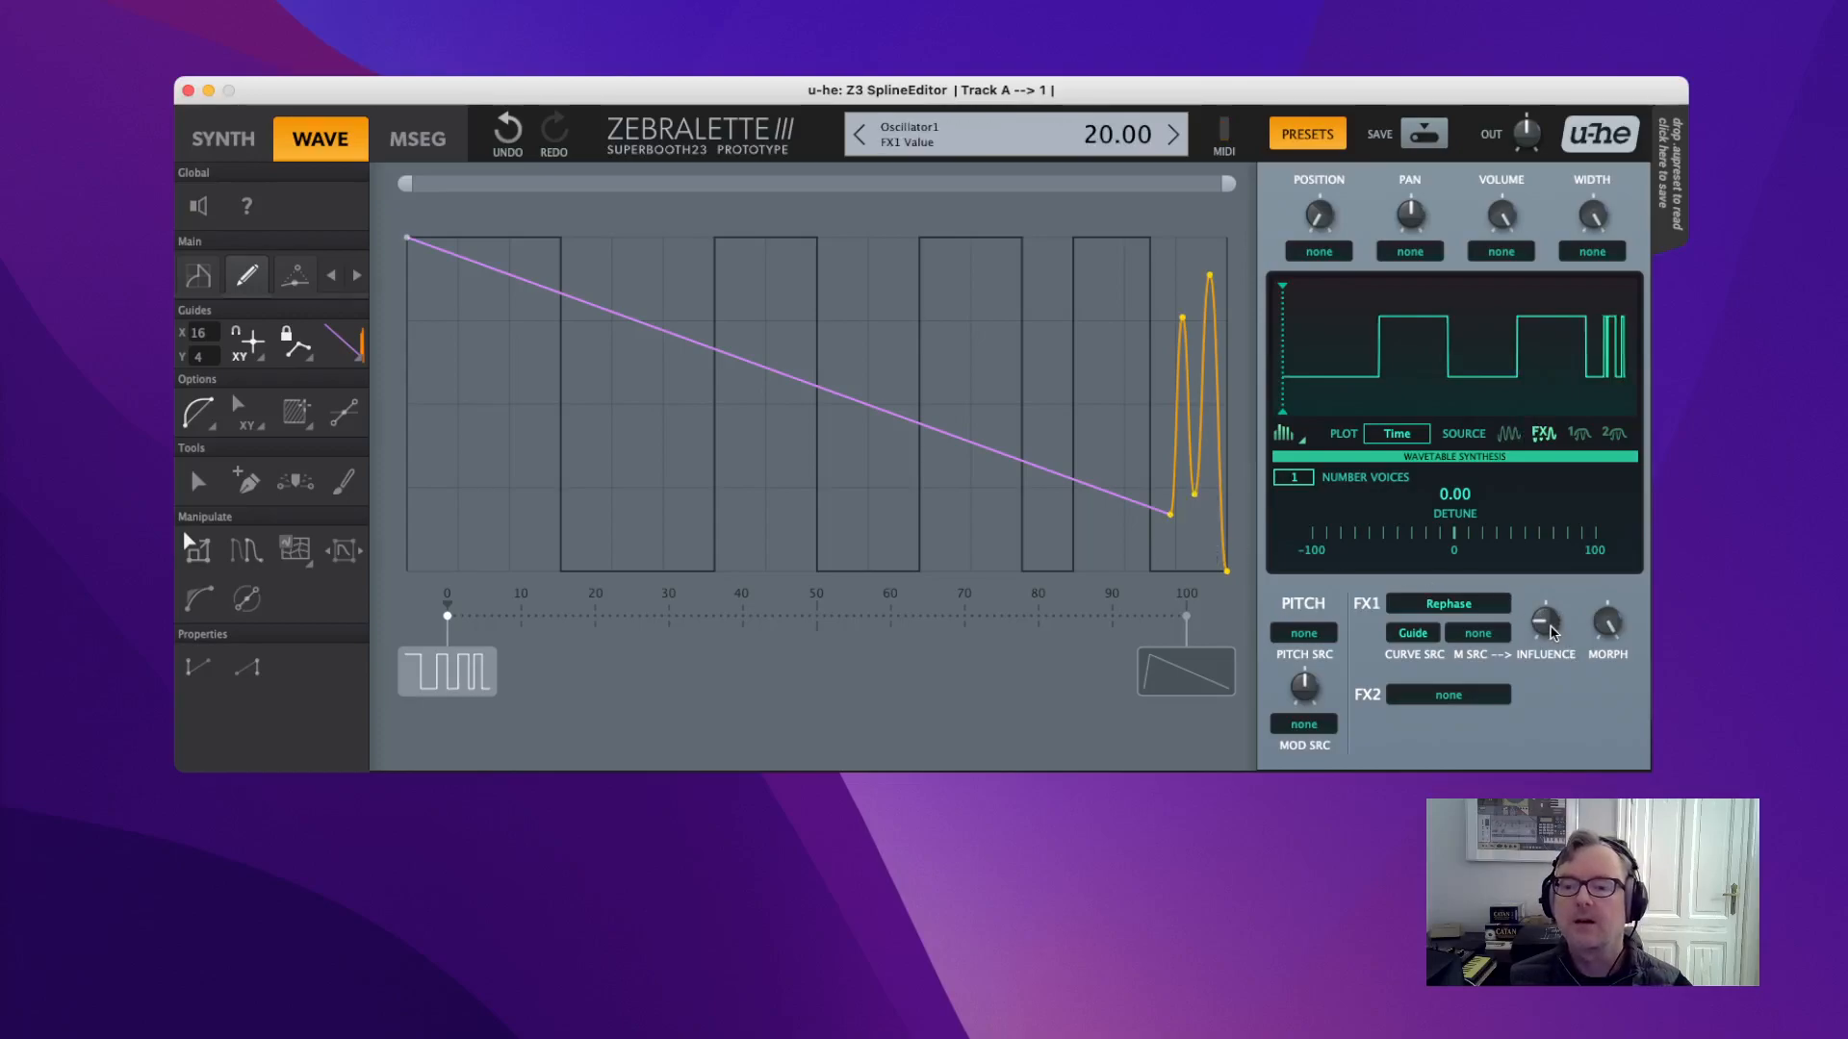
drag(1550, 627, 1526, 540)
drag(1168, 525, 974, 560)
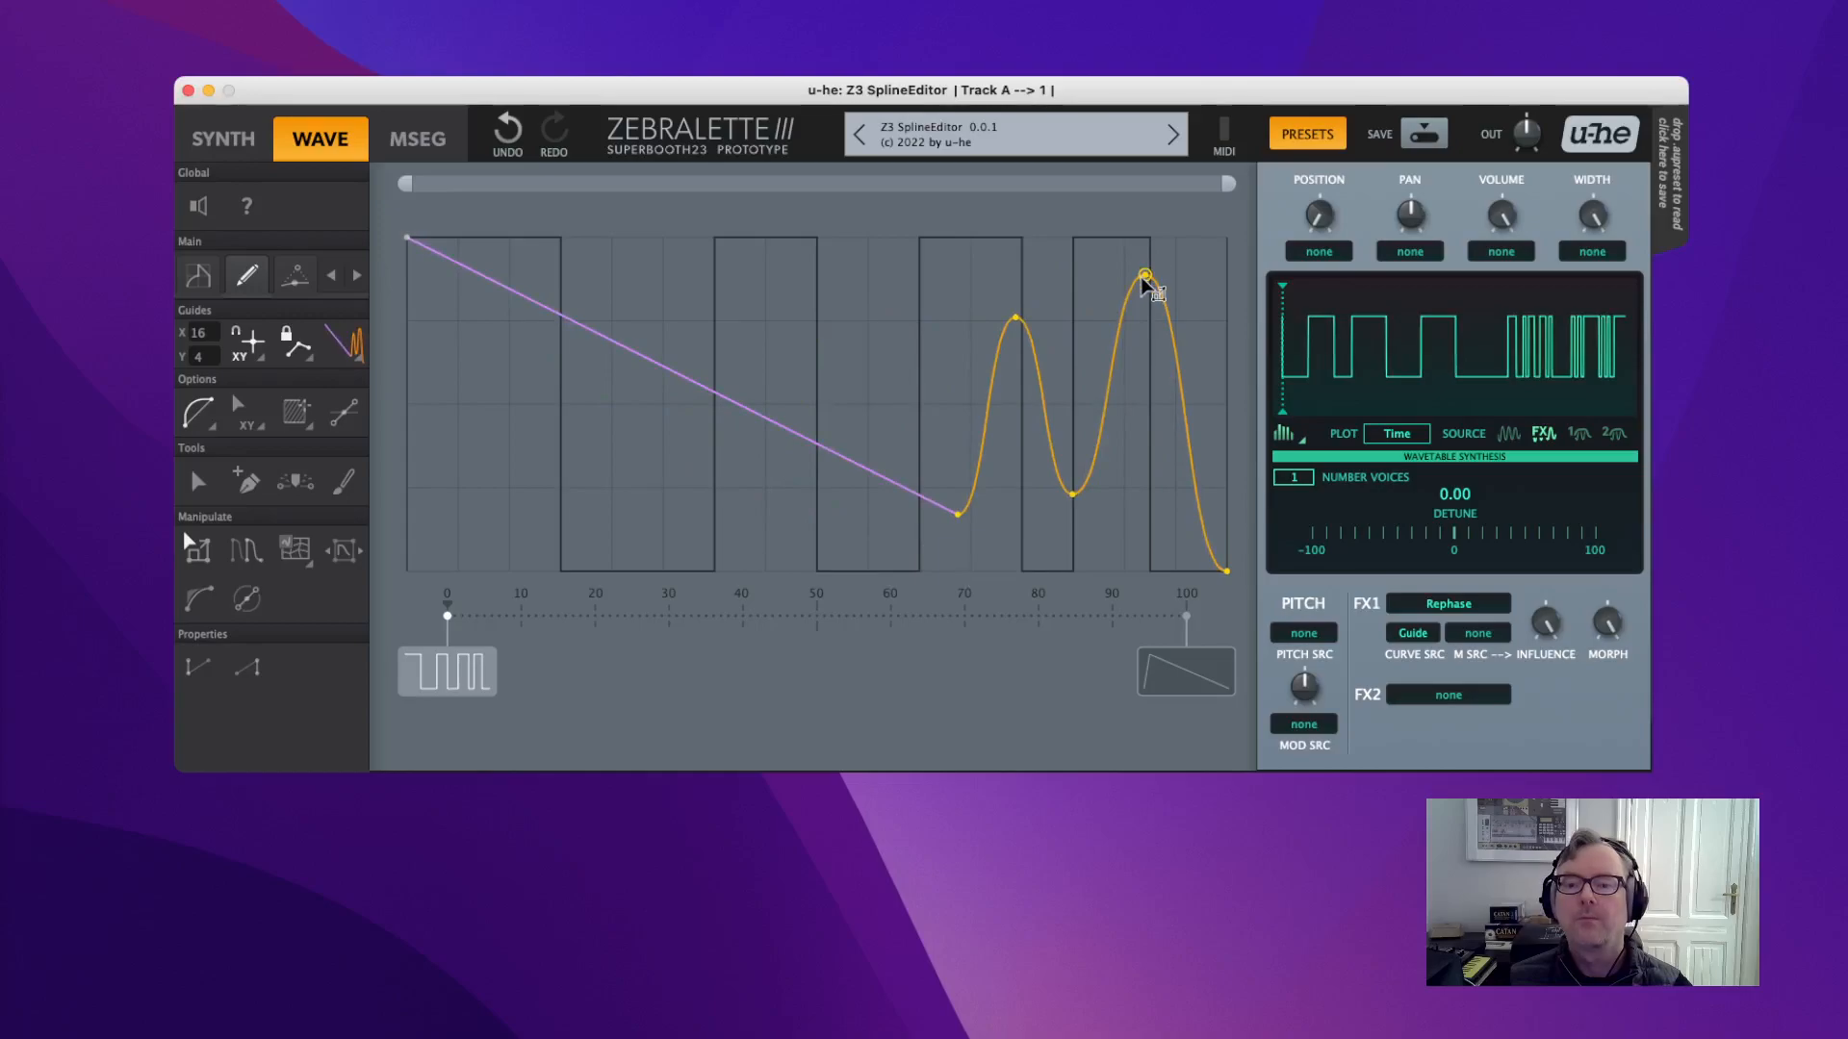
Test the peak's height, zero Rephase morph and influence, and edit the pulse guide instead.
drag(1145, 277, 1147, 366)
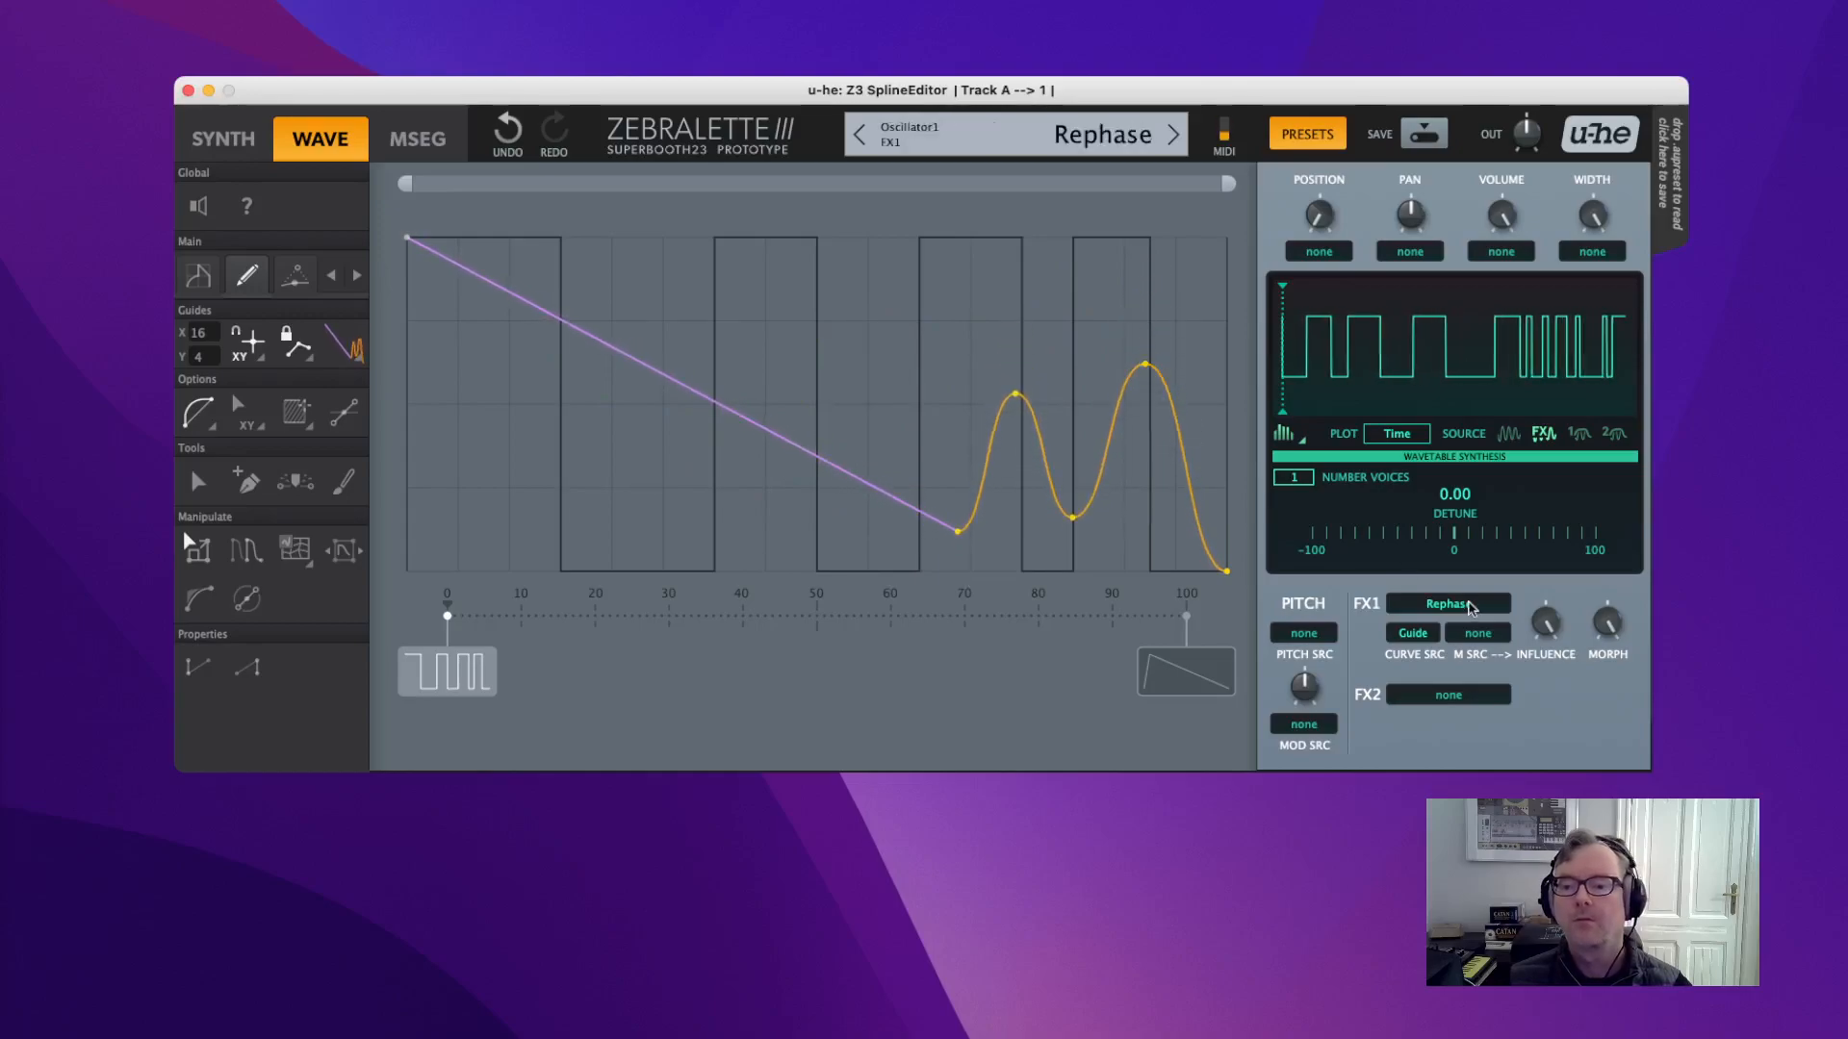
drag(1543, 628, 1503, 505)
drag(1629, 616, 1629, 717)
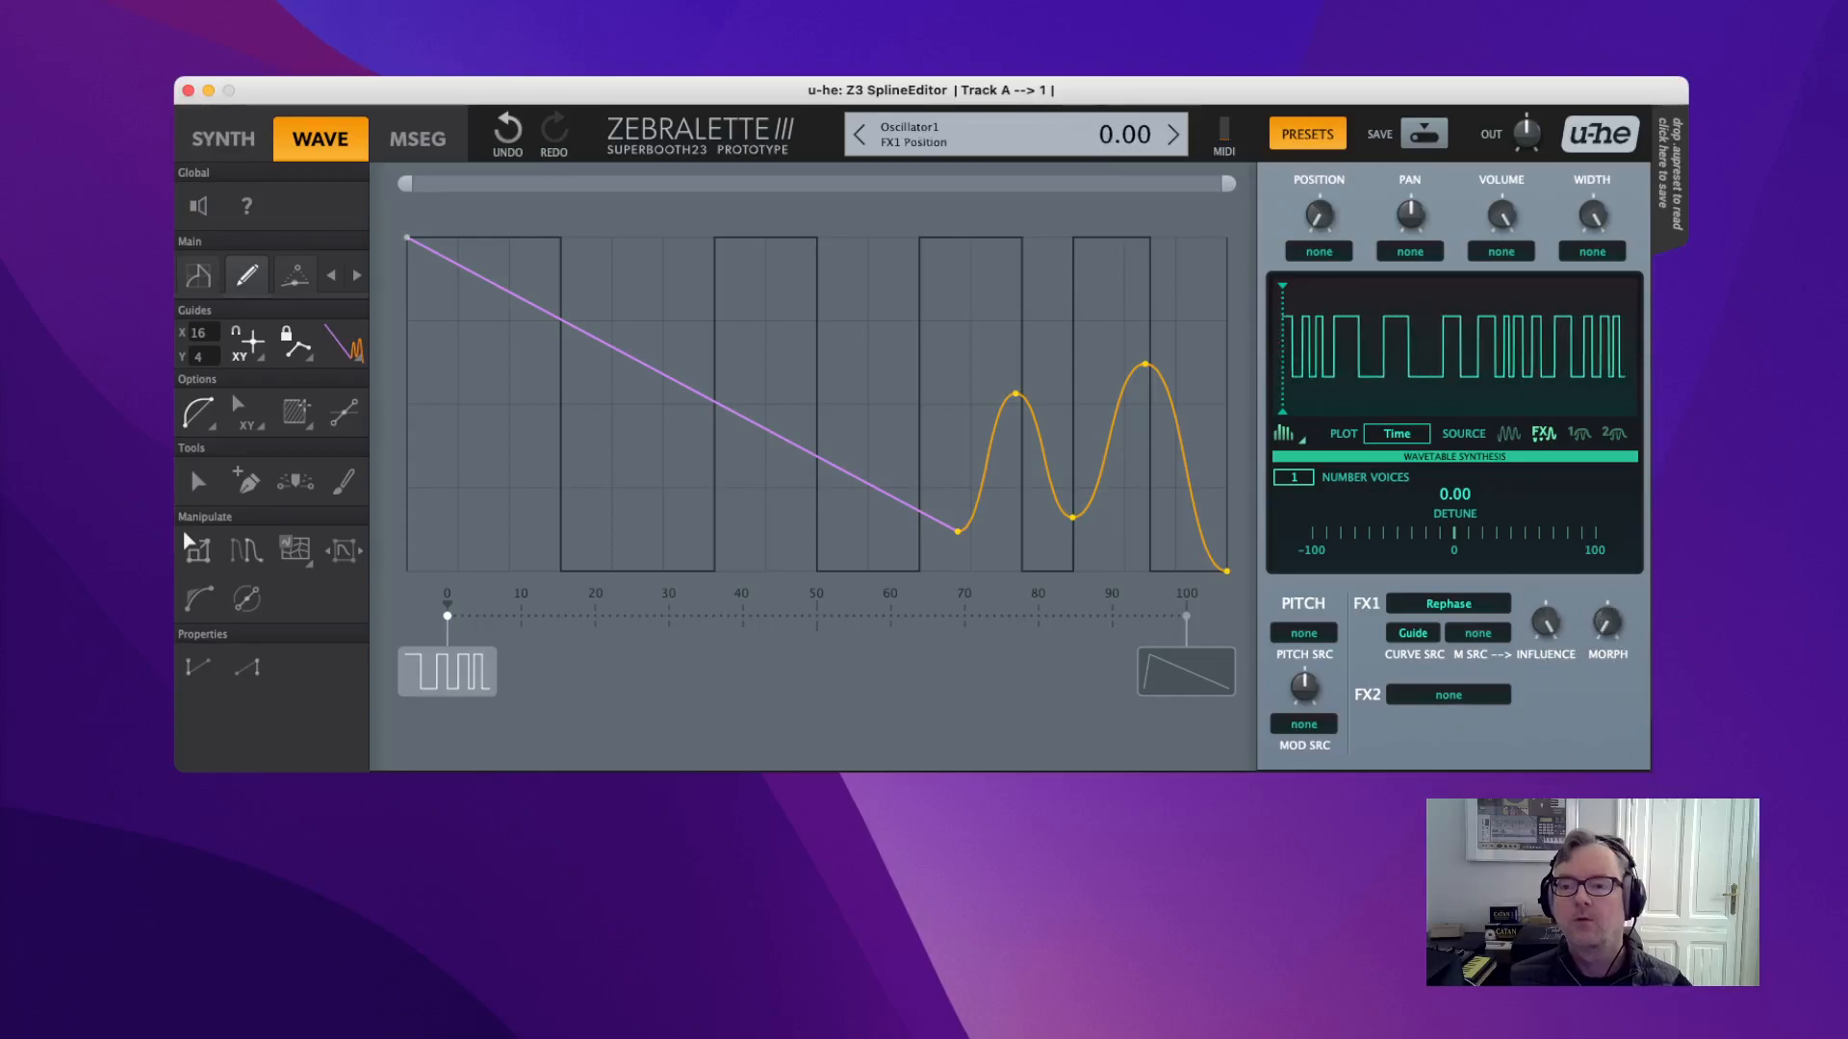
drag(1545, 624, 1544, 707)
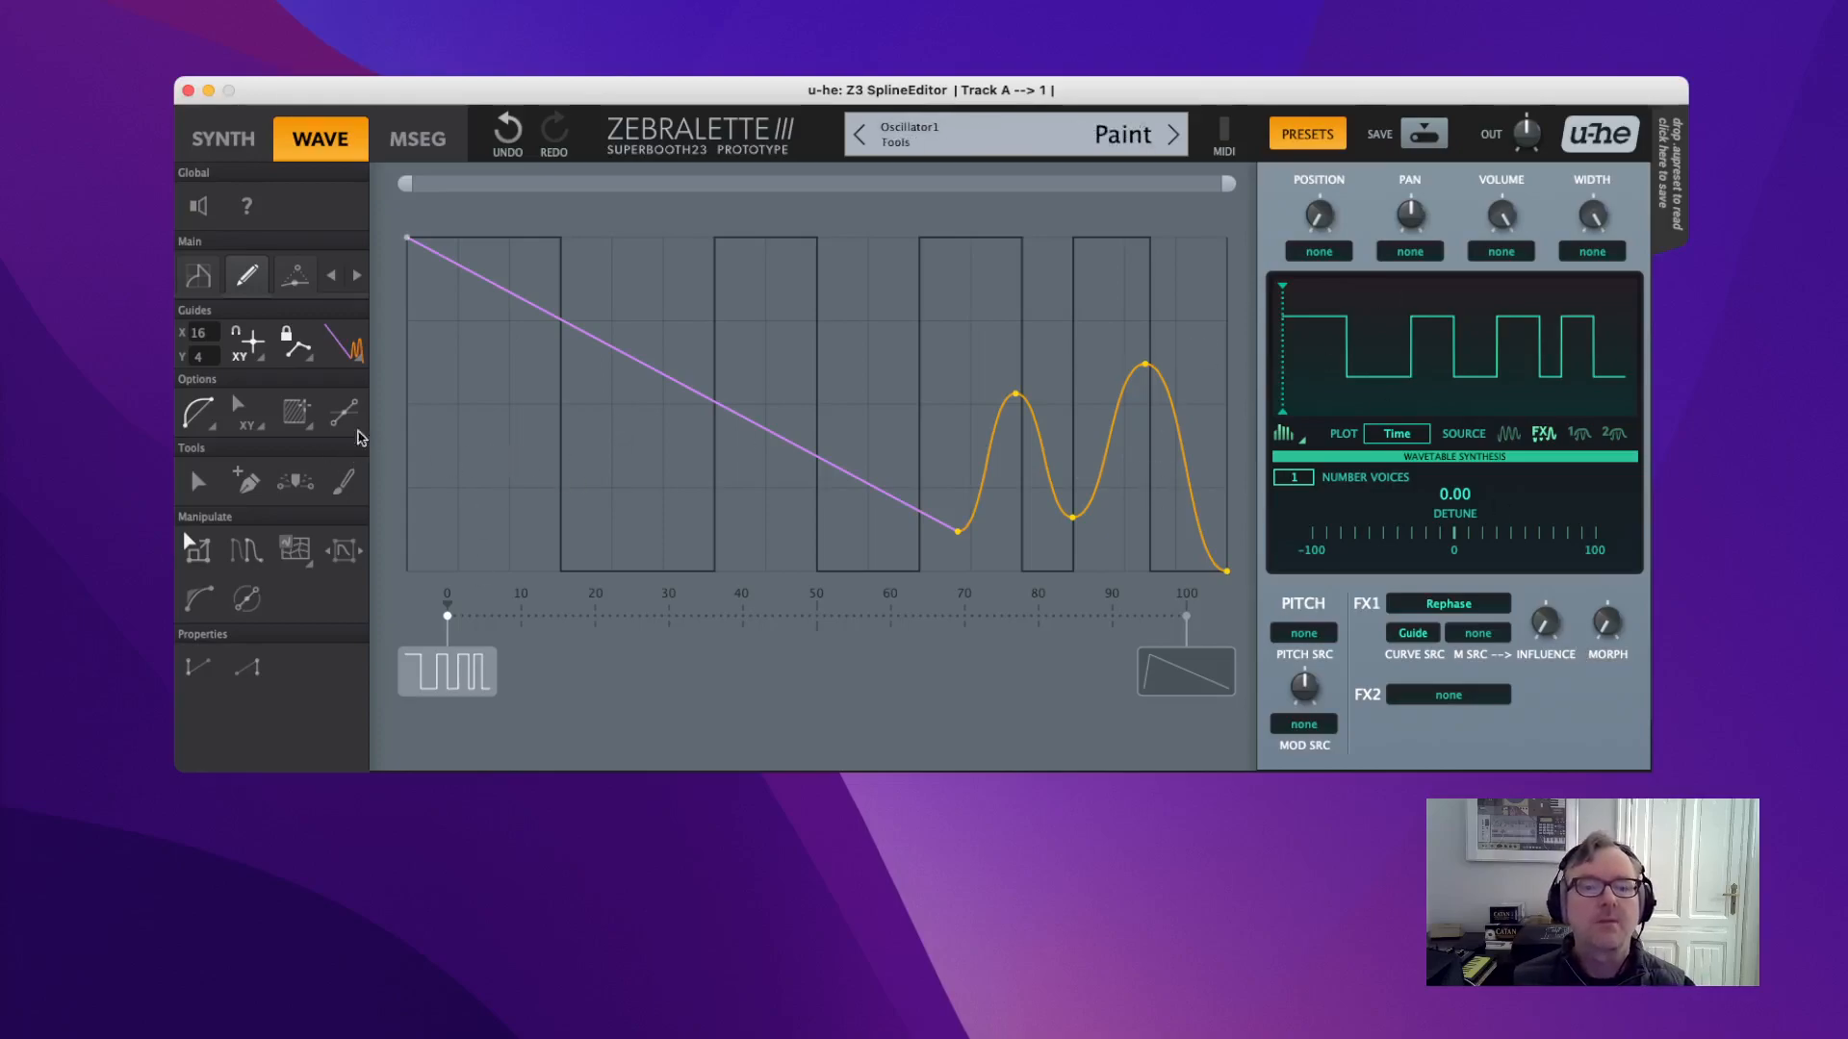
click(344, 343)
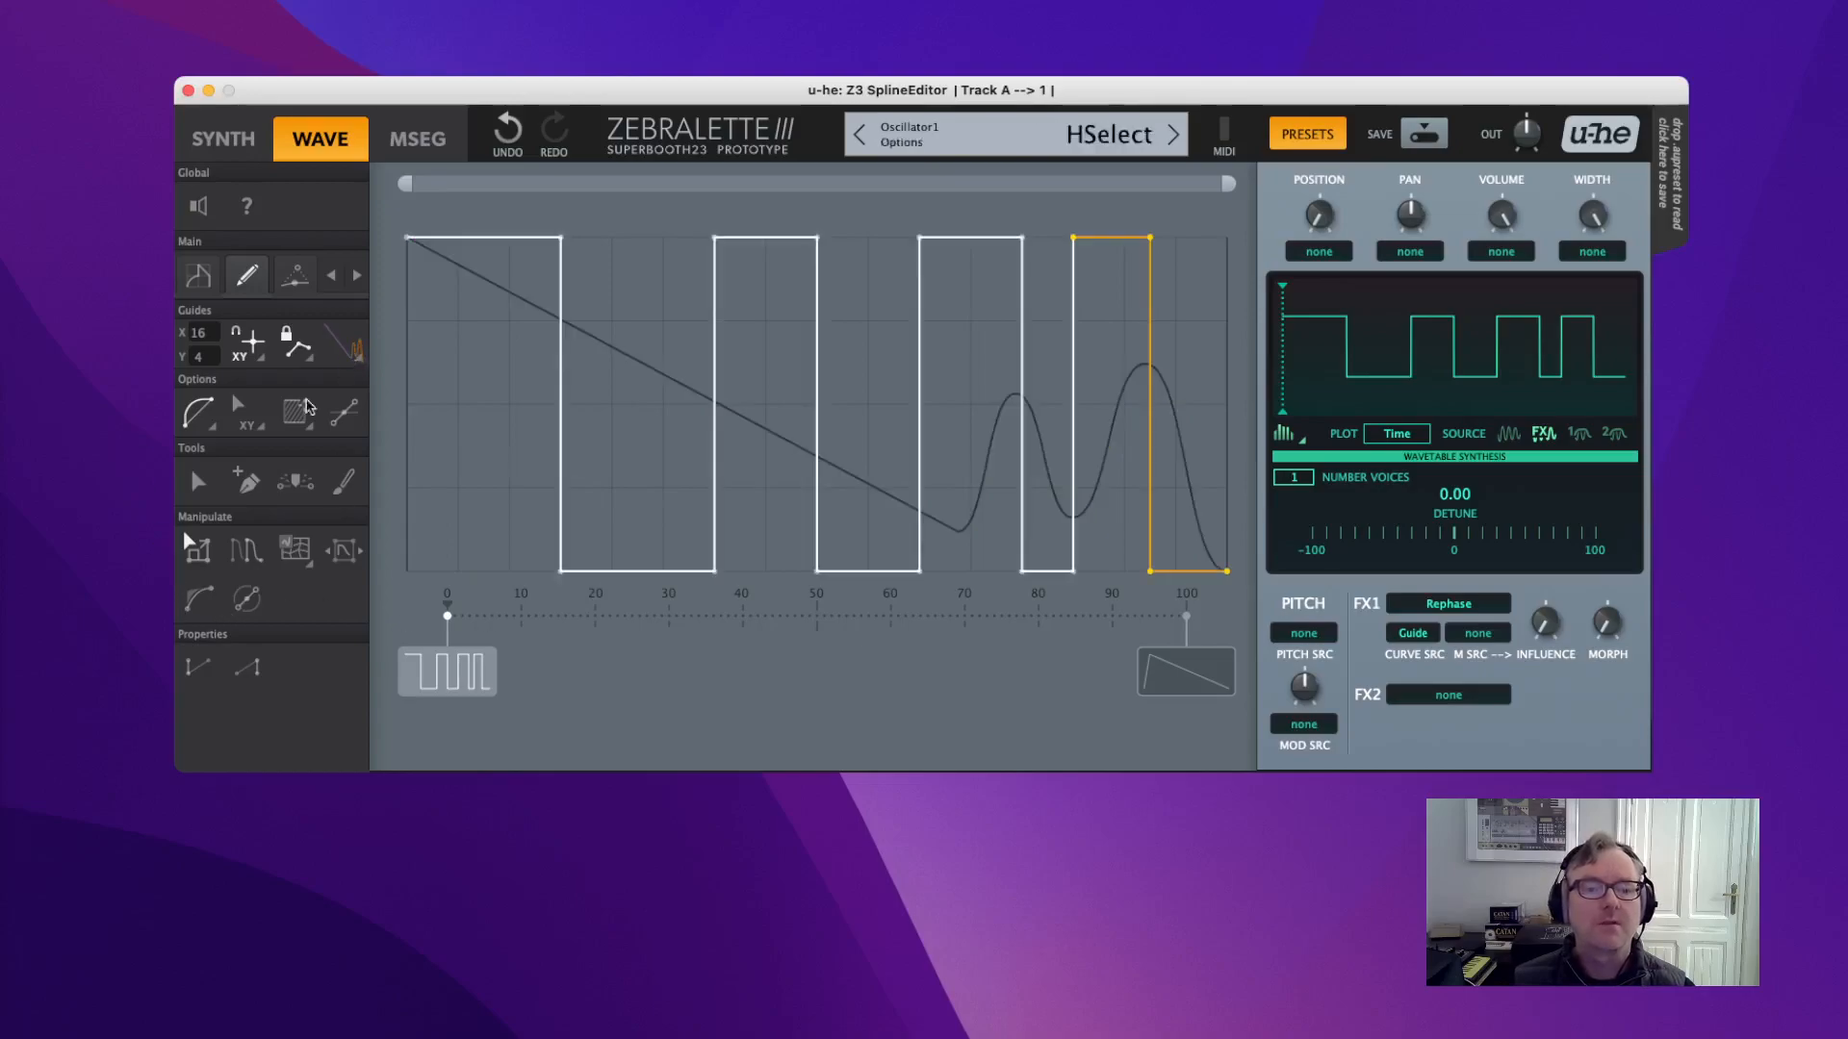
Replace the pulse guide with a full-width bell shape.
click(199, 276)
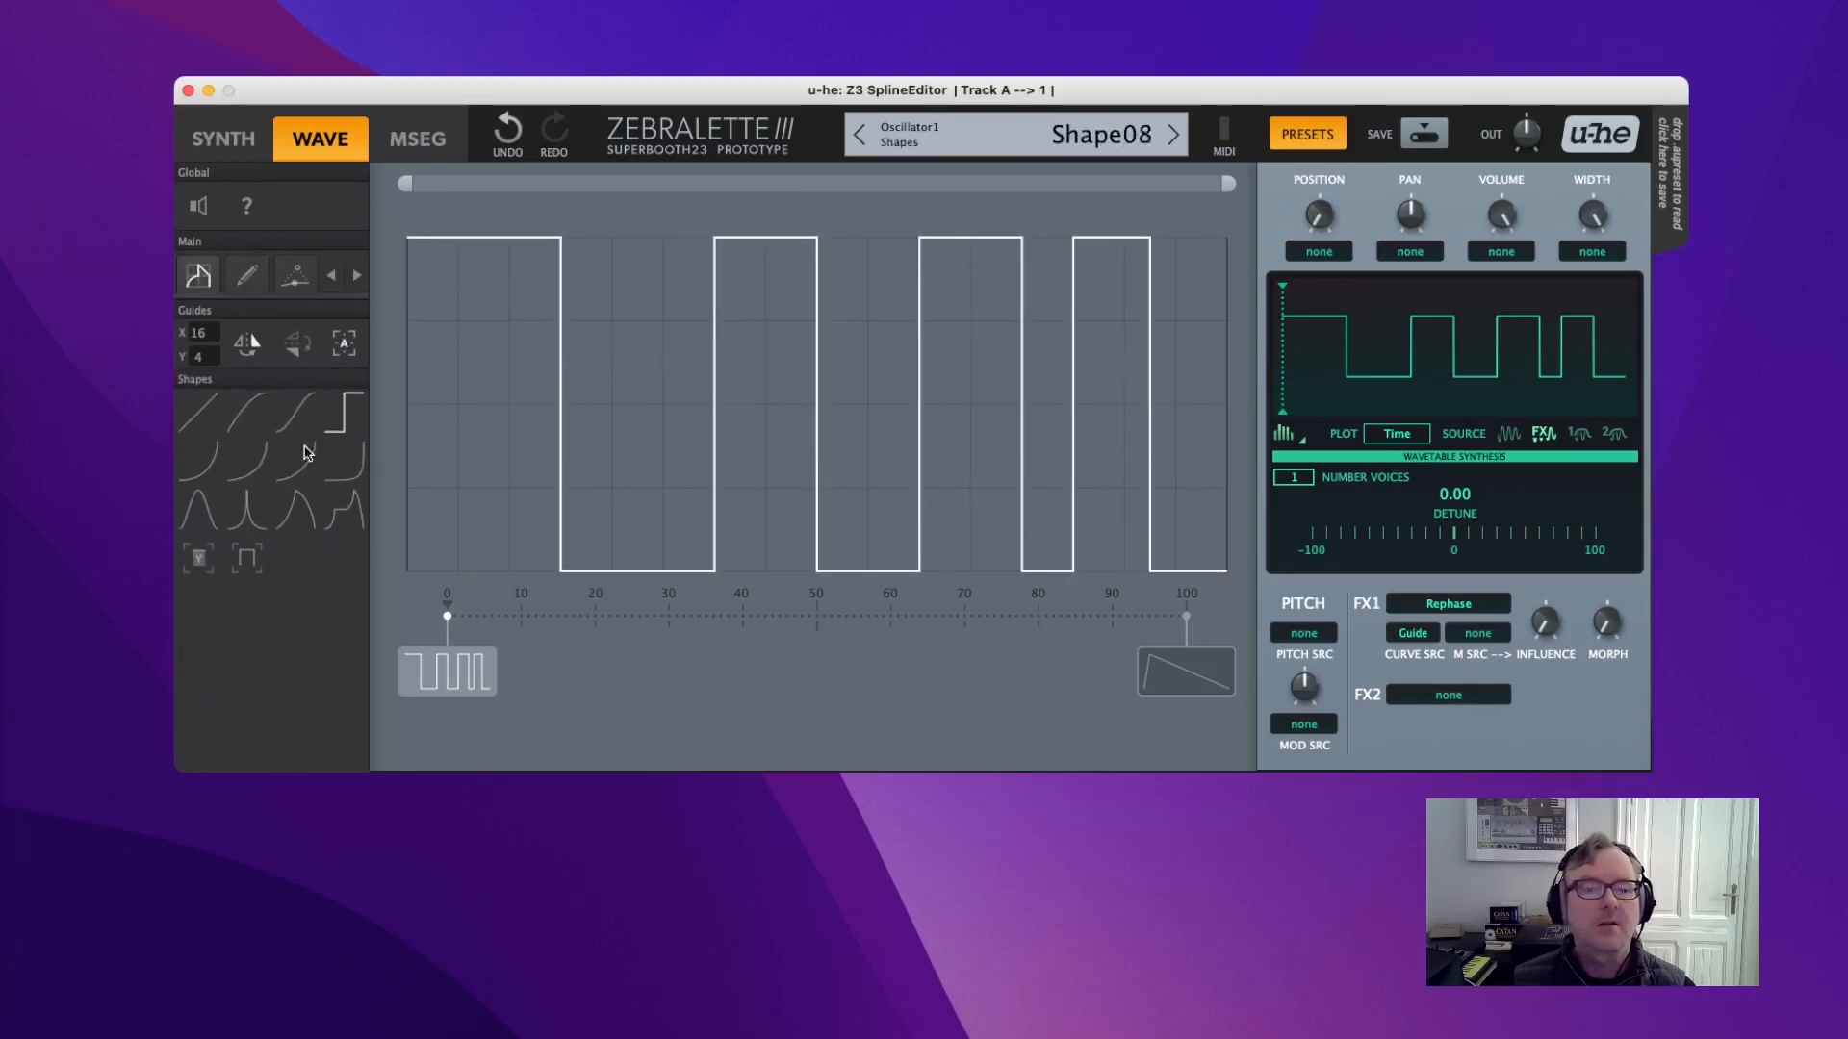
click(199, 510)
drag(425, 524, 1280, 199)
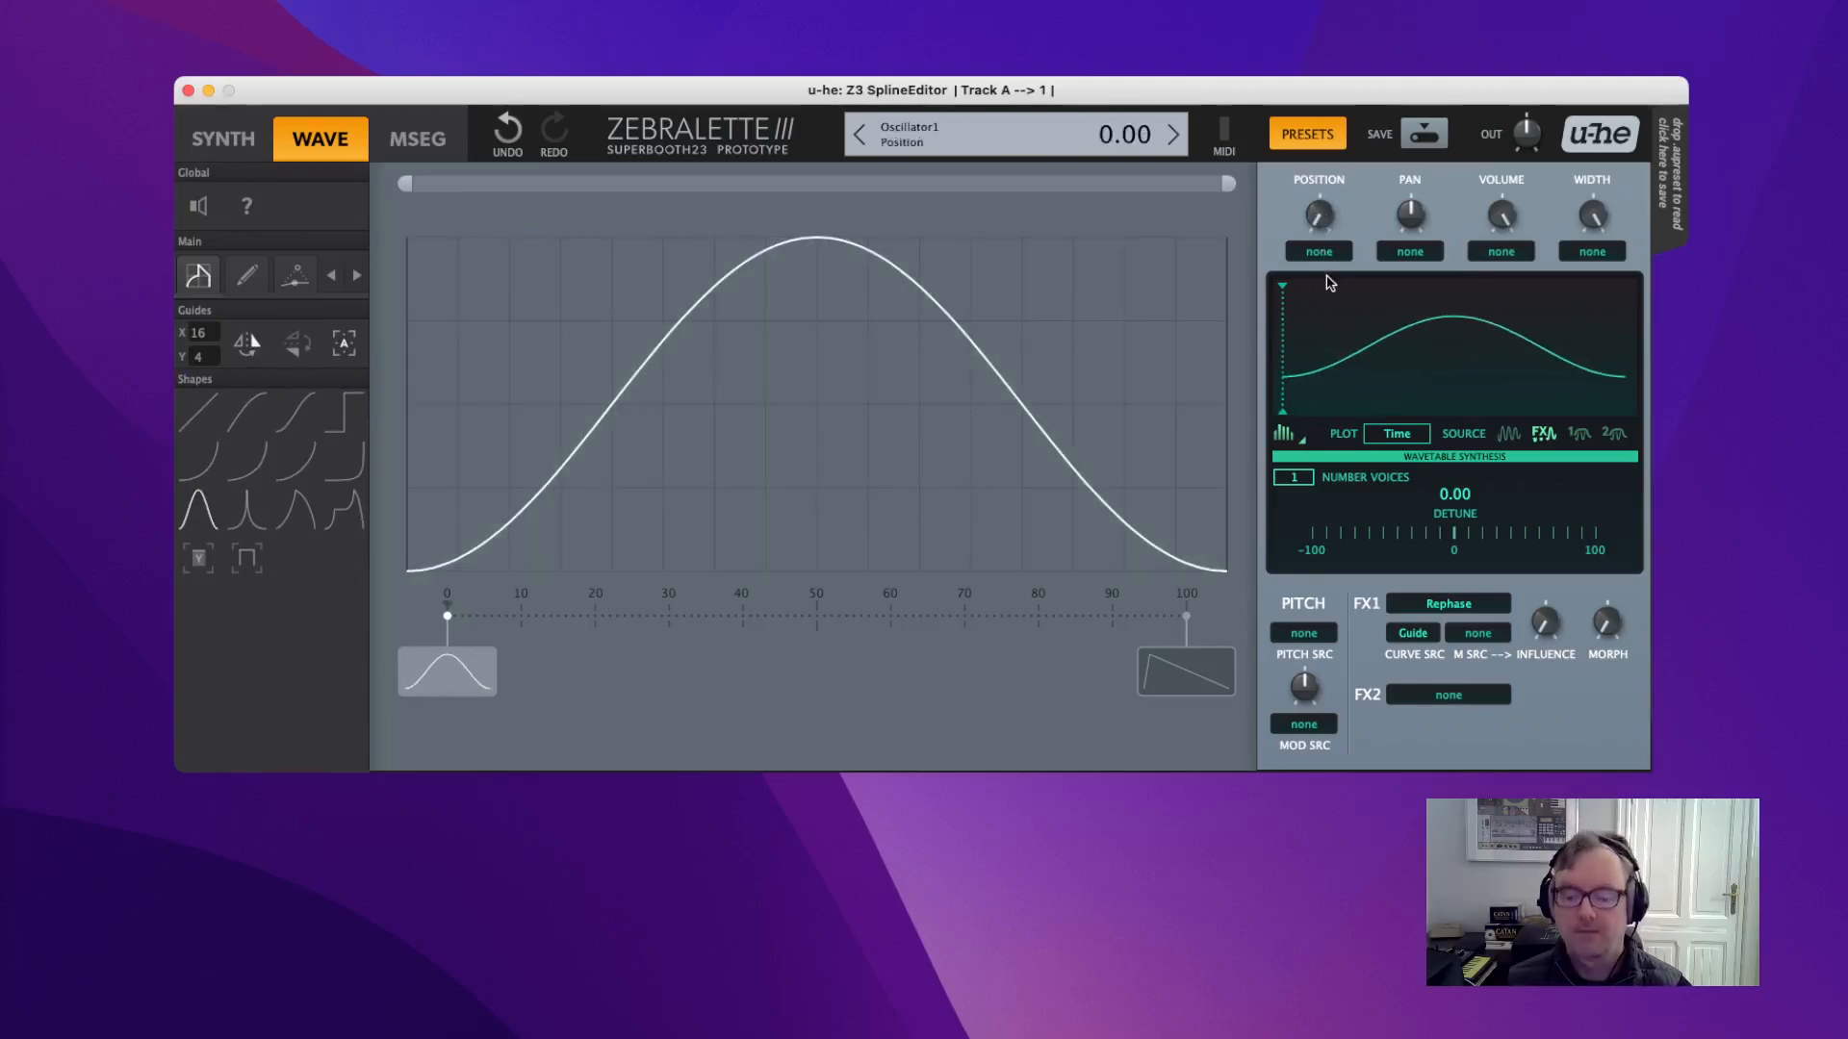
Turn Rephase influence and morph up to 100.
drag(1527, 624, 1499, 225)
drag(1616, 631, 1530, 316)
drag(1557, 626, 1508, 444)
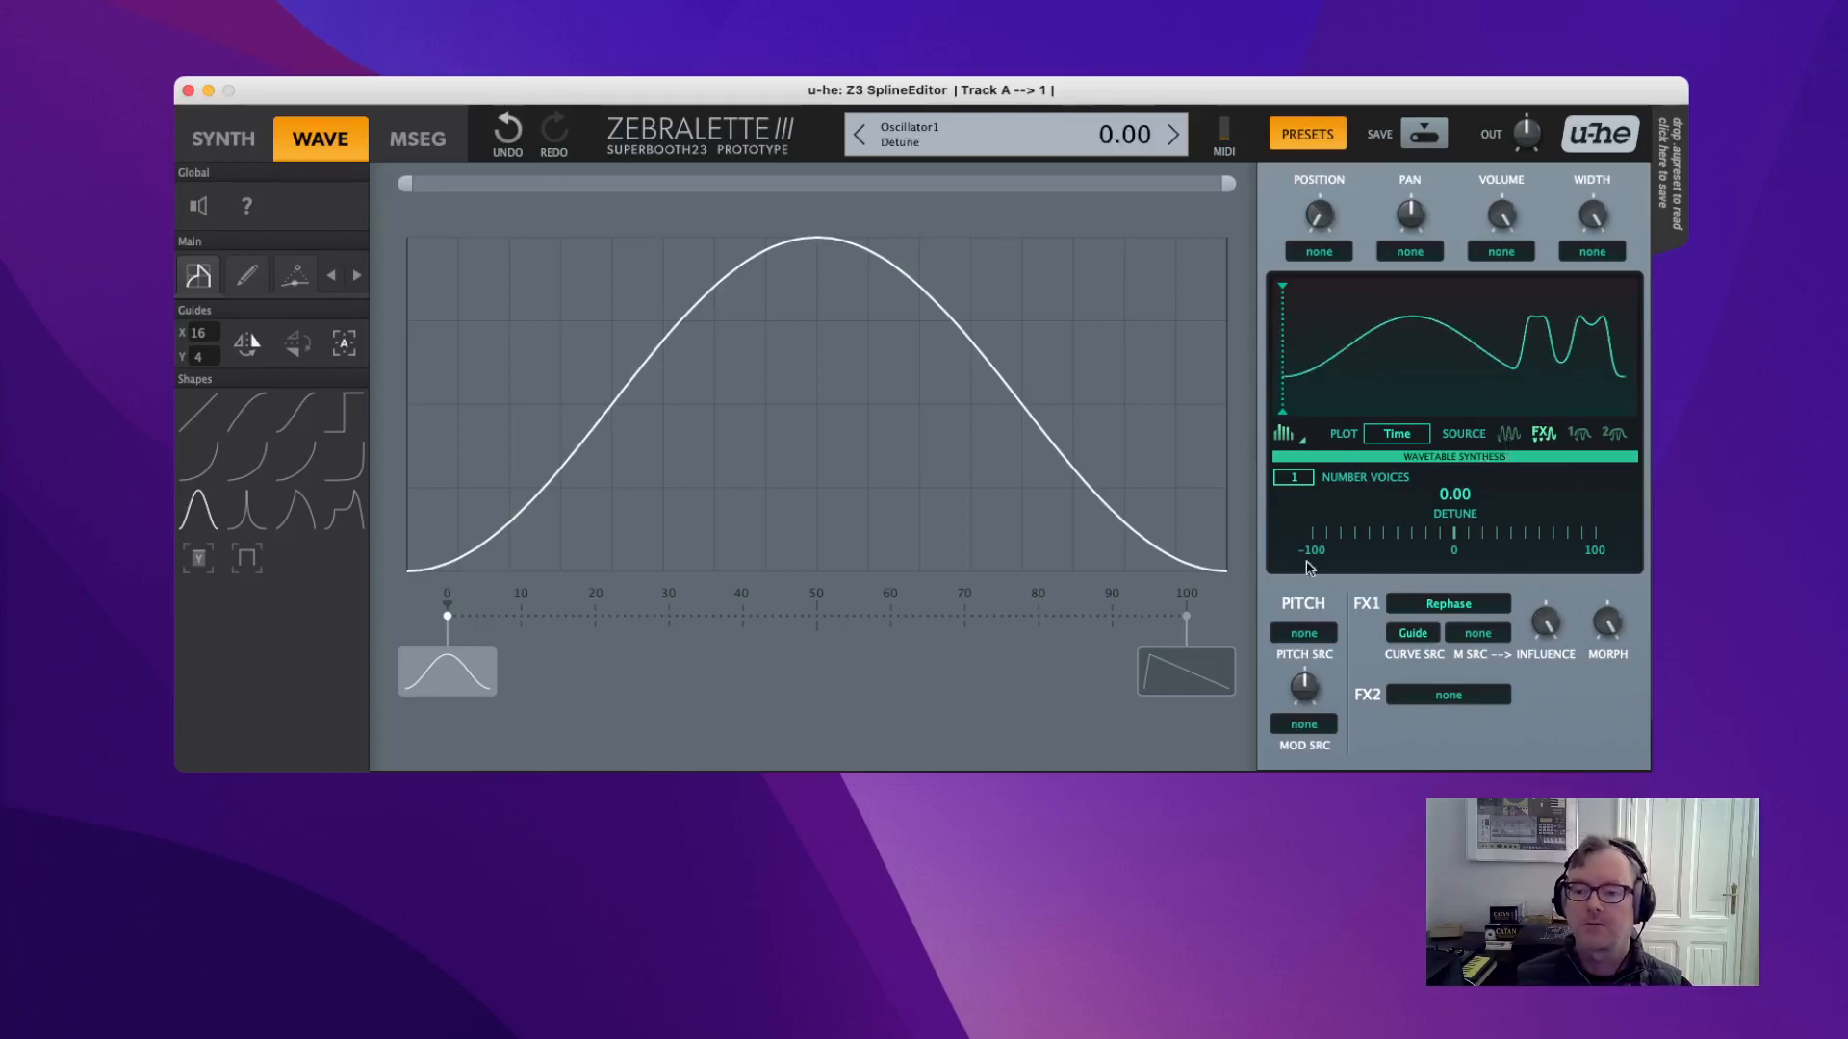
Load DX into FX2 and try its depth alongside Rephase influence around 55.
click(1436, 702)
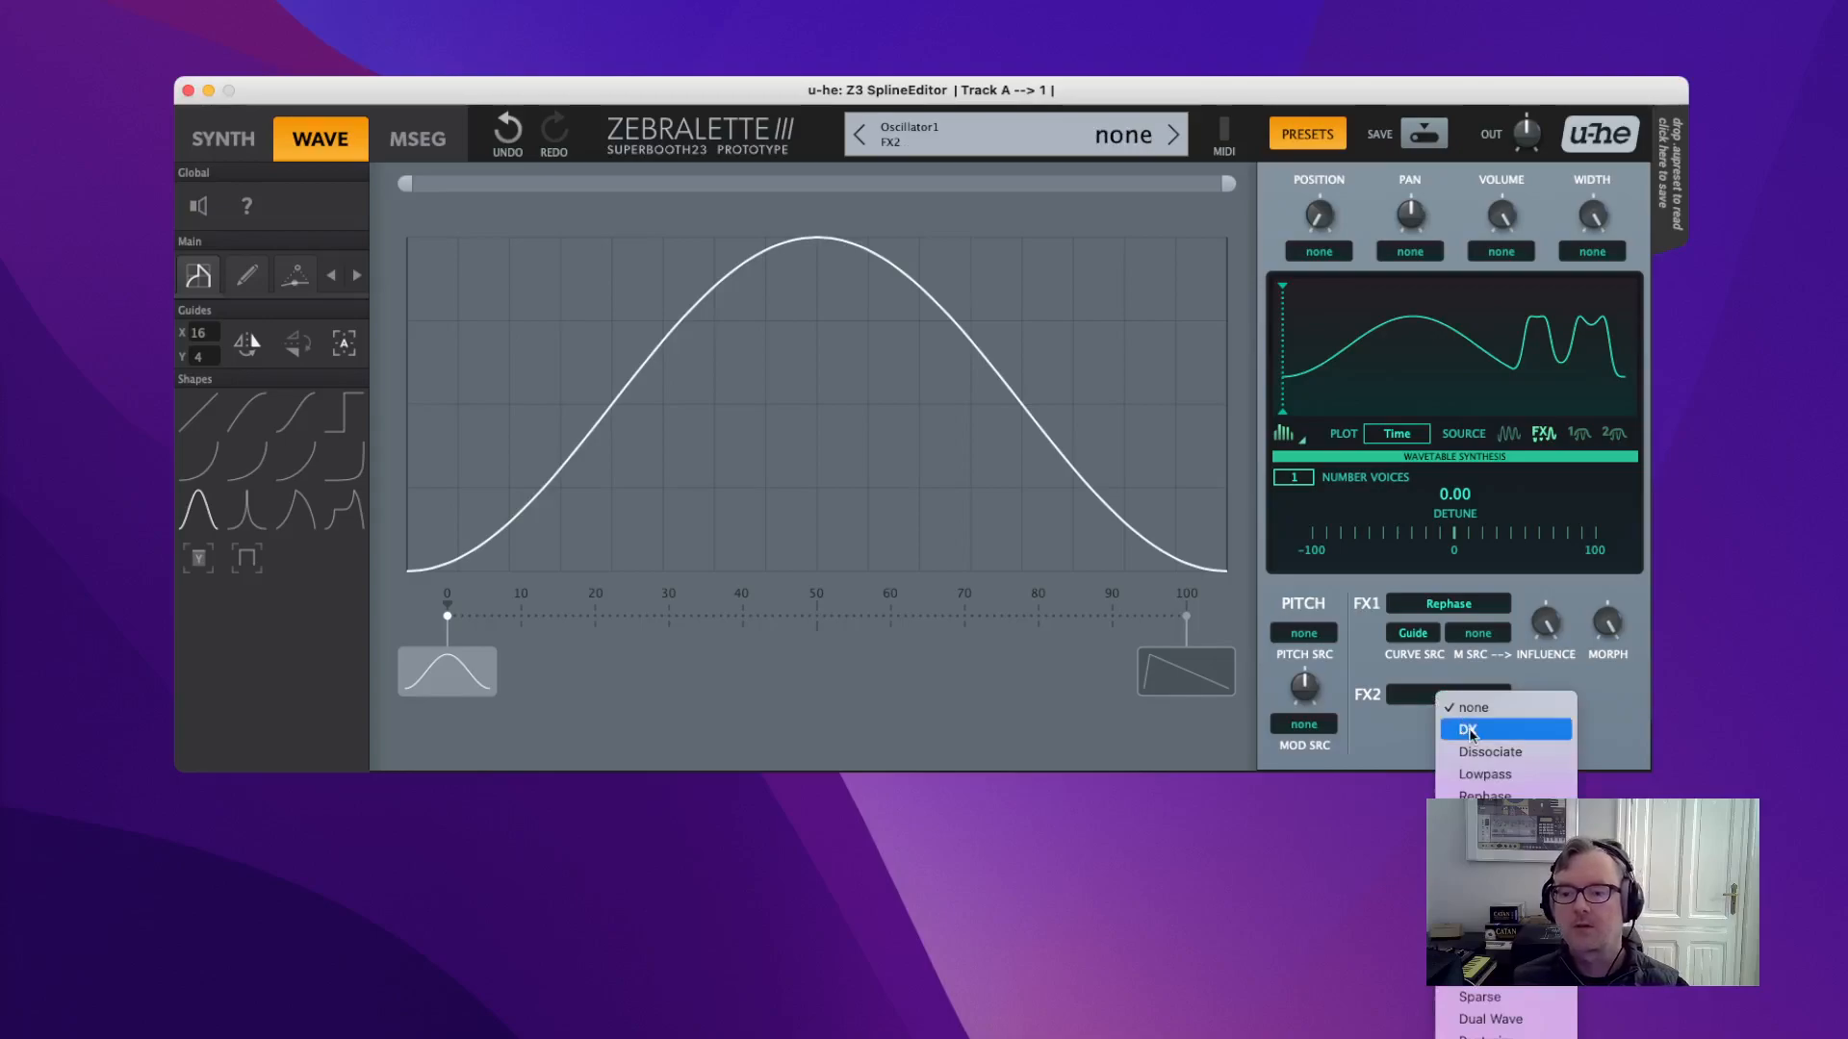
click(1448, 727)
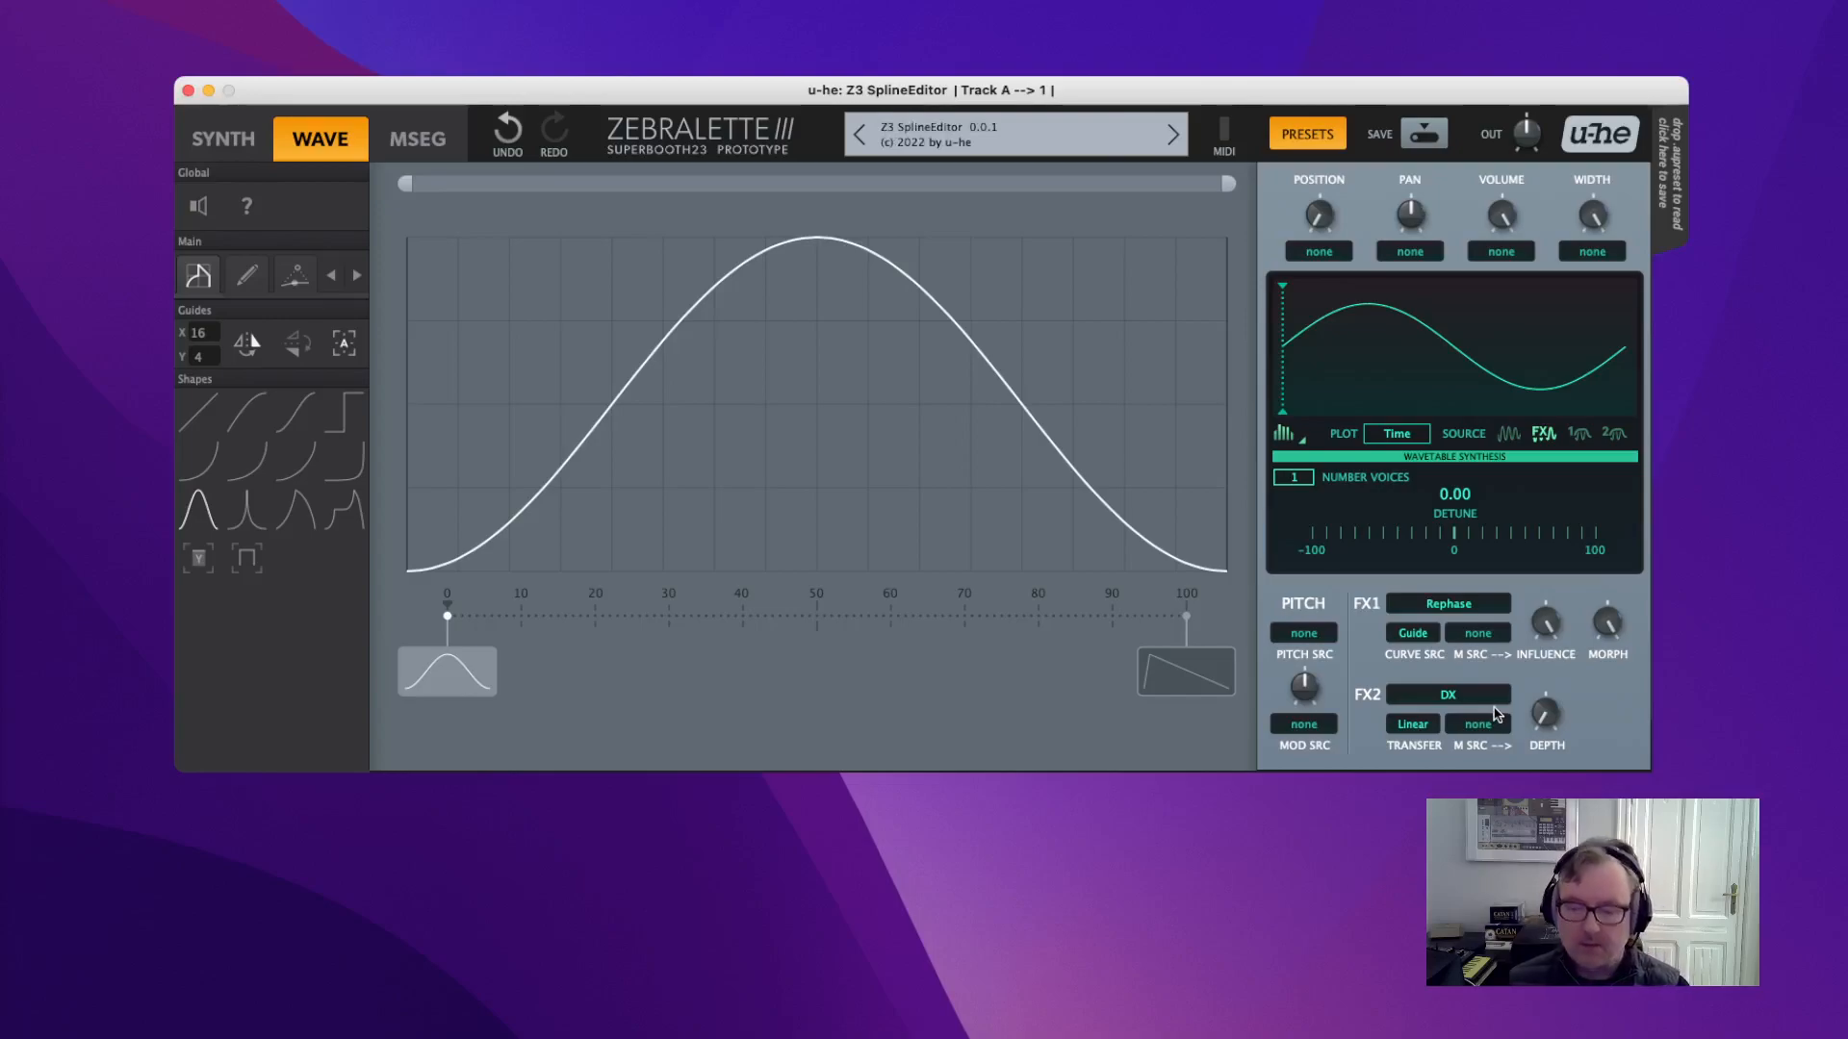
mouse_move(1552, 717)
mouse_down()
mouse_move(1532, 640)
mouse_move(1546, 703)
mouse_up()
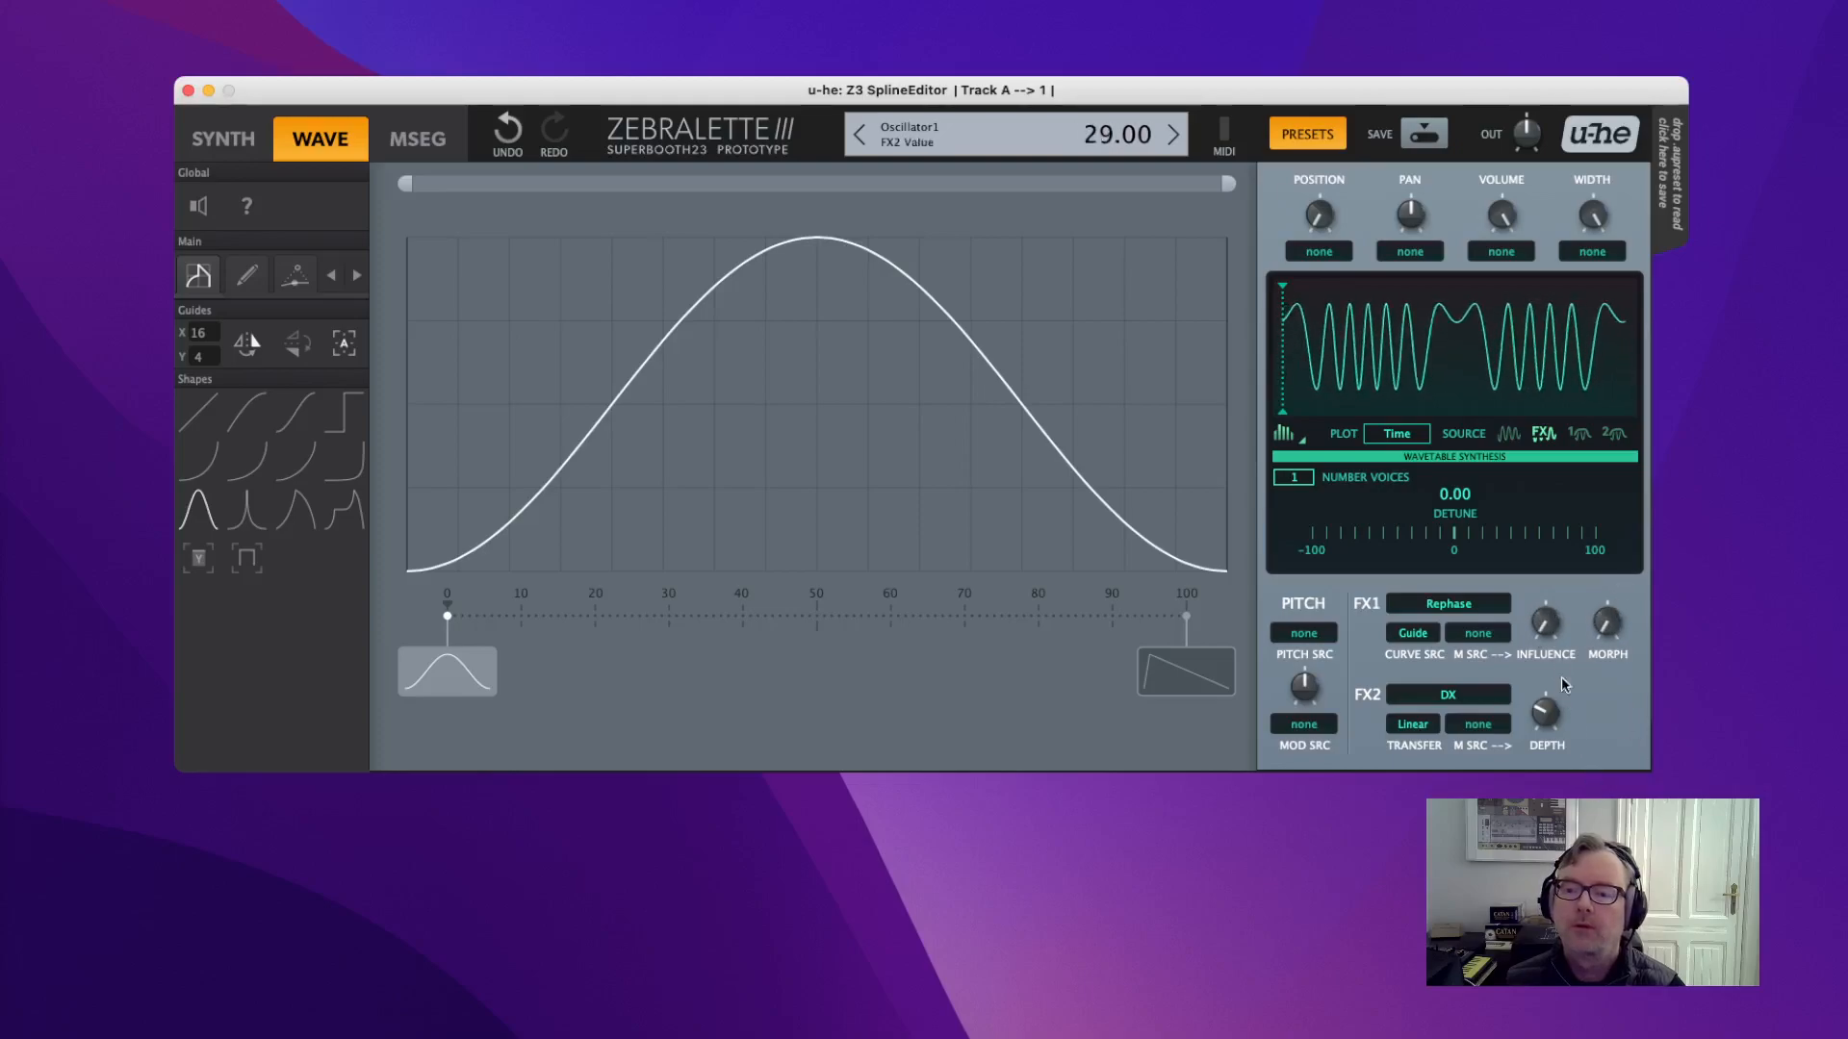
drag(1547, 627, 1535, 574)
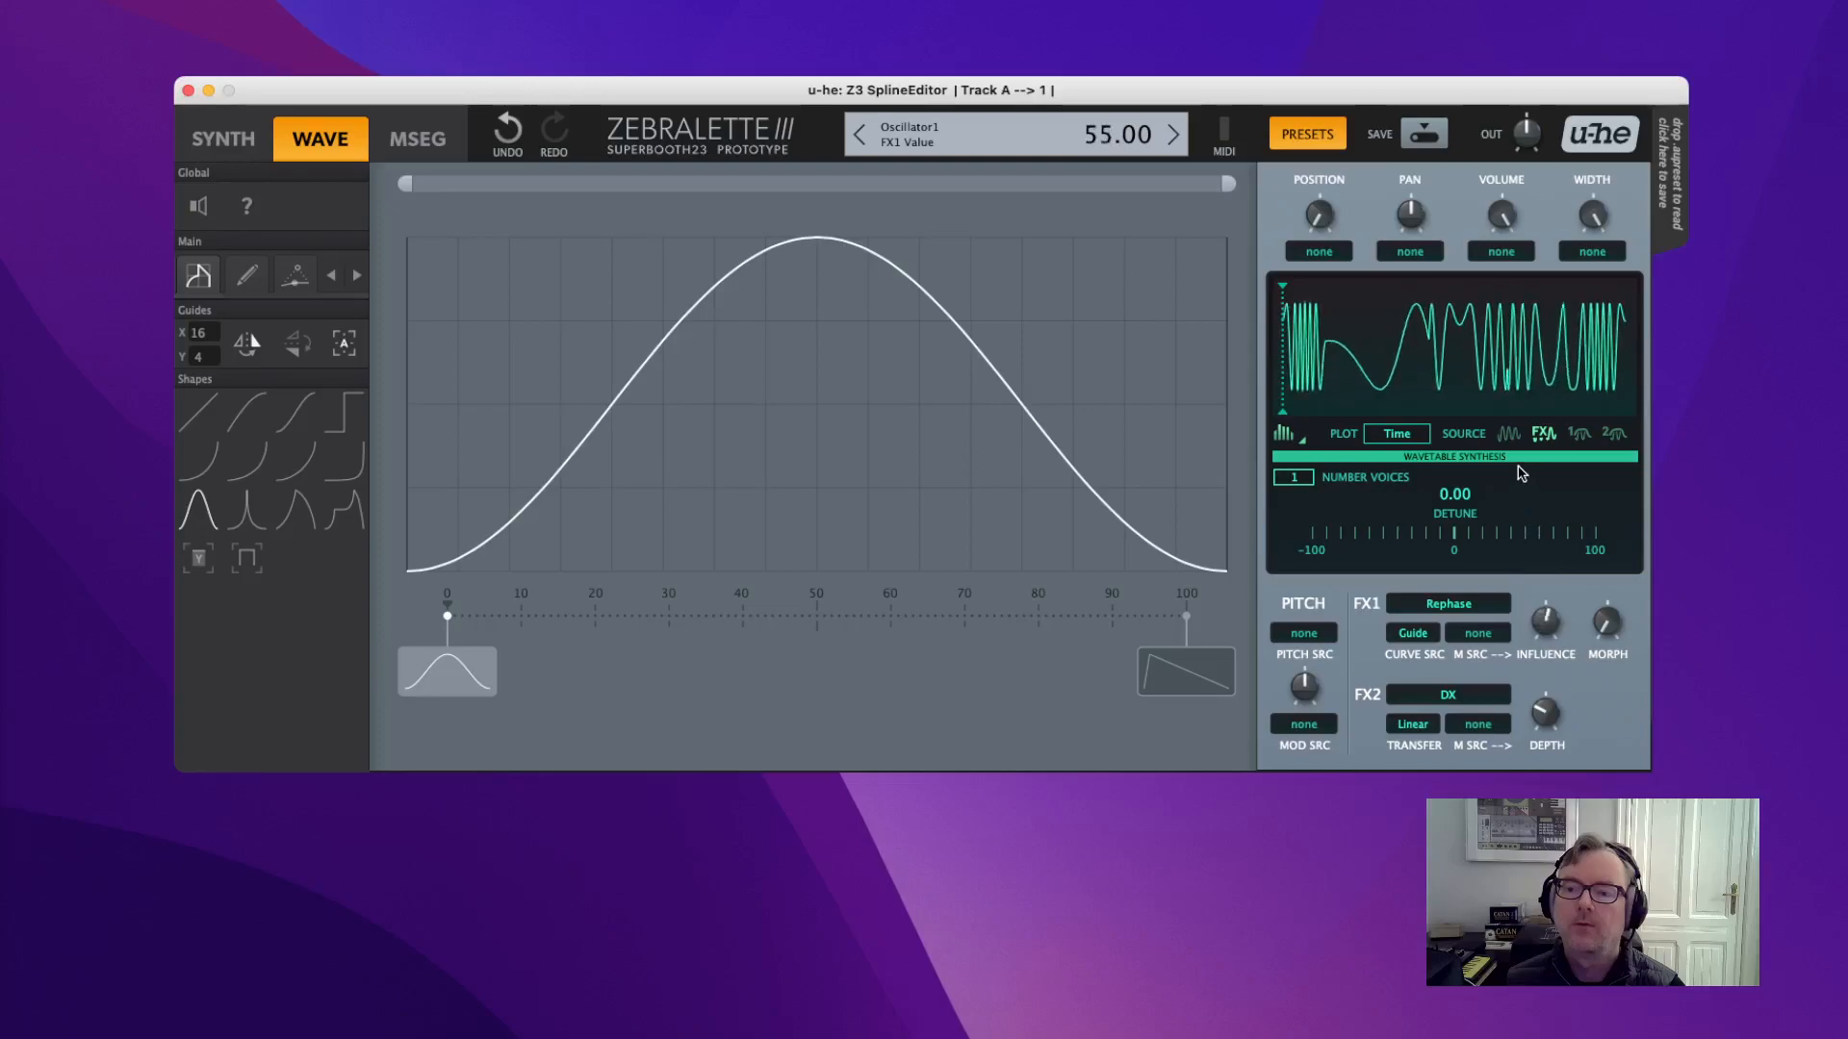
drag(1556, 695, 1638, 757)
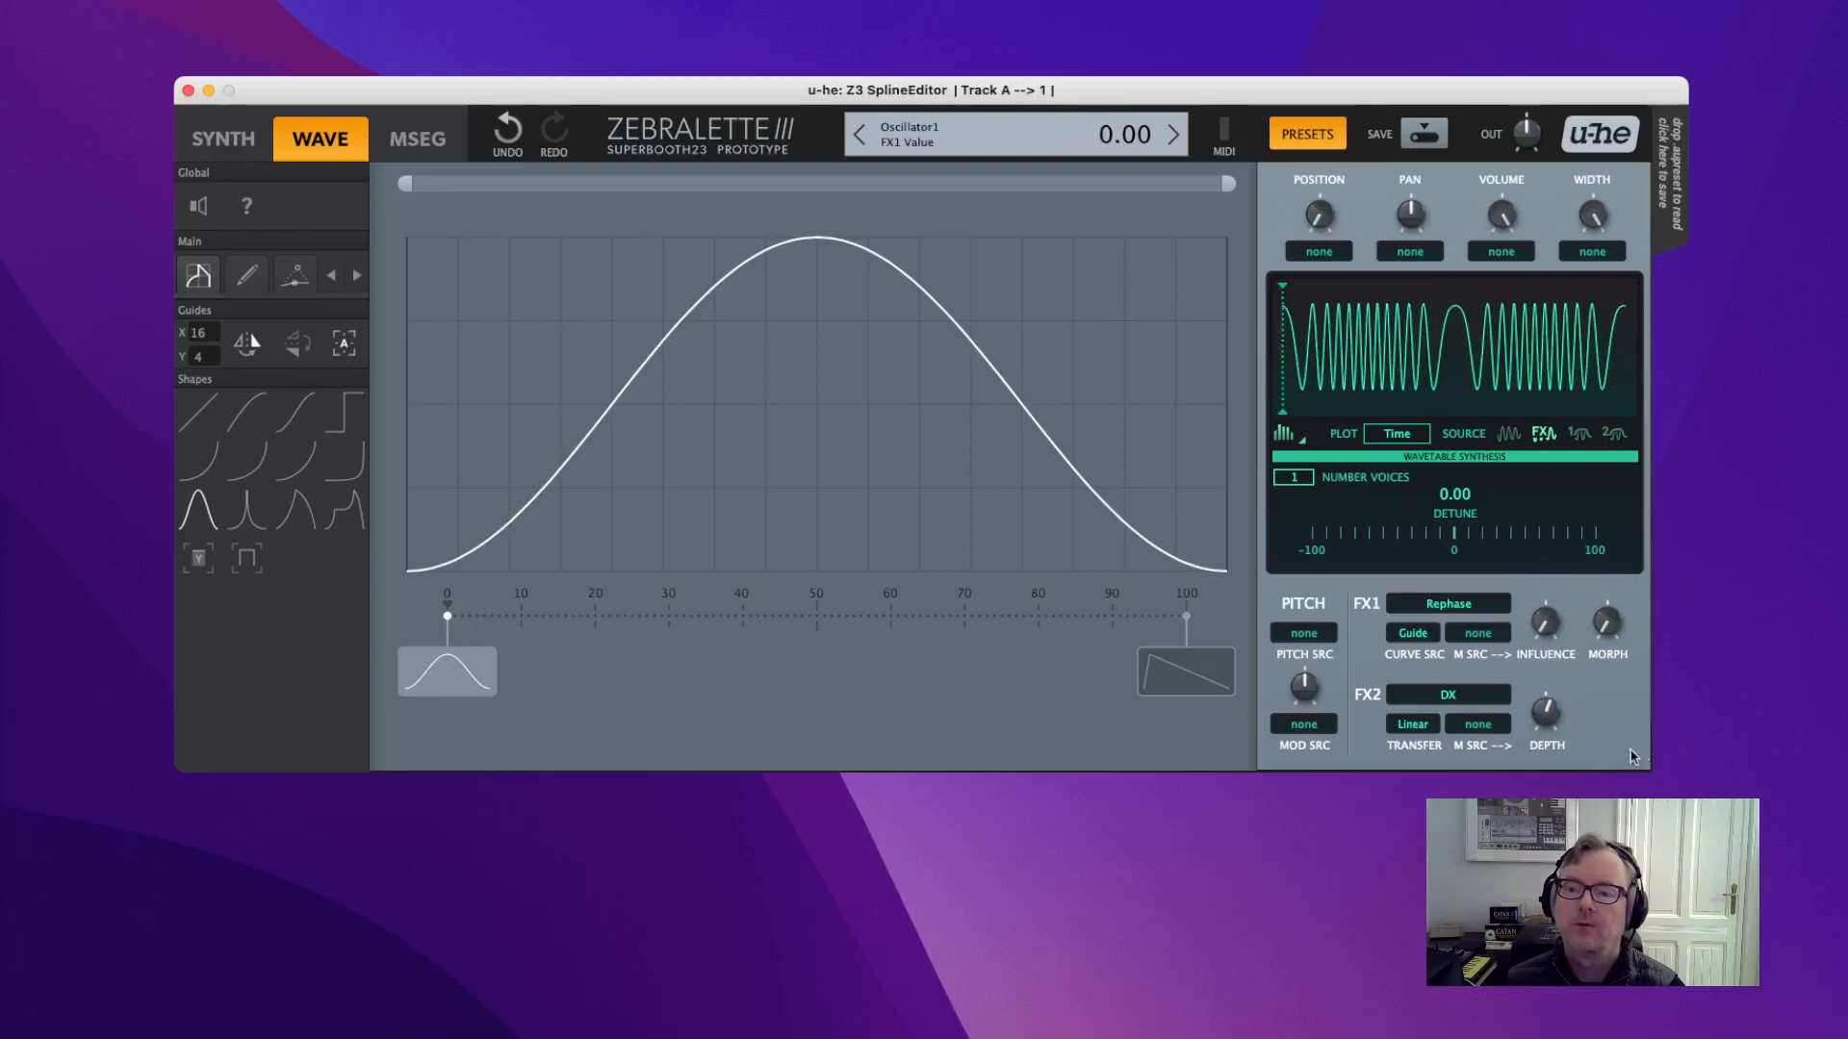
drag(1559, 710, 1551, 780)
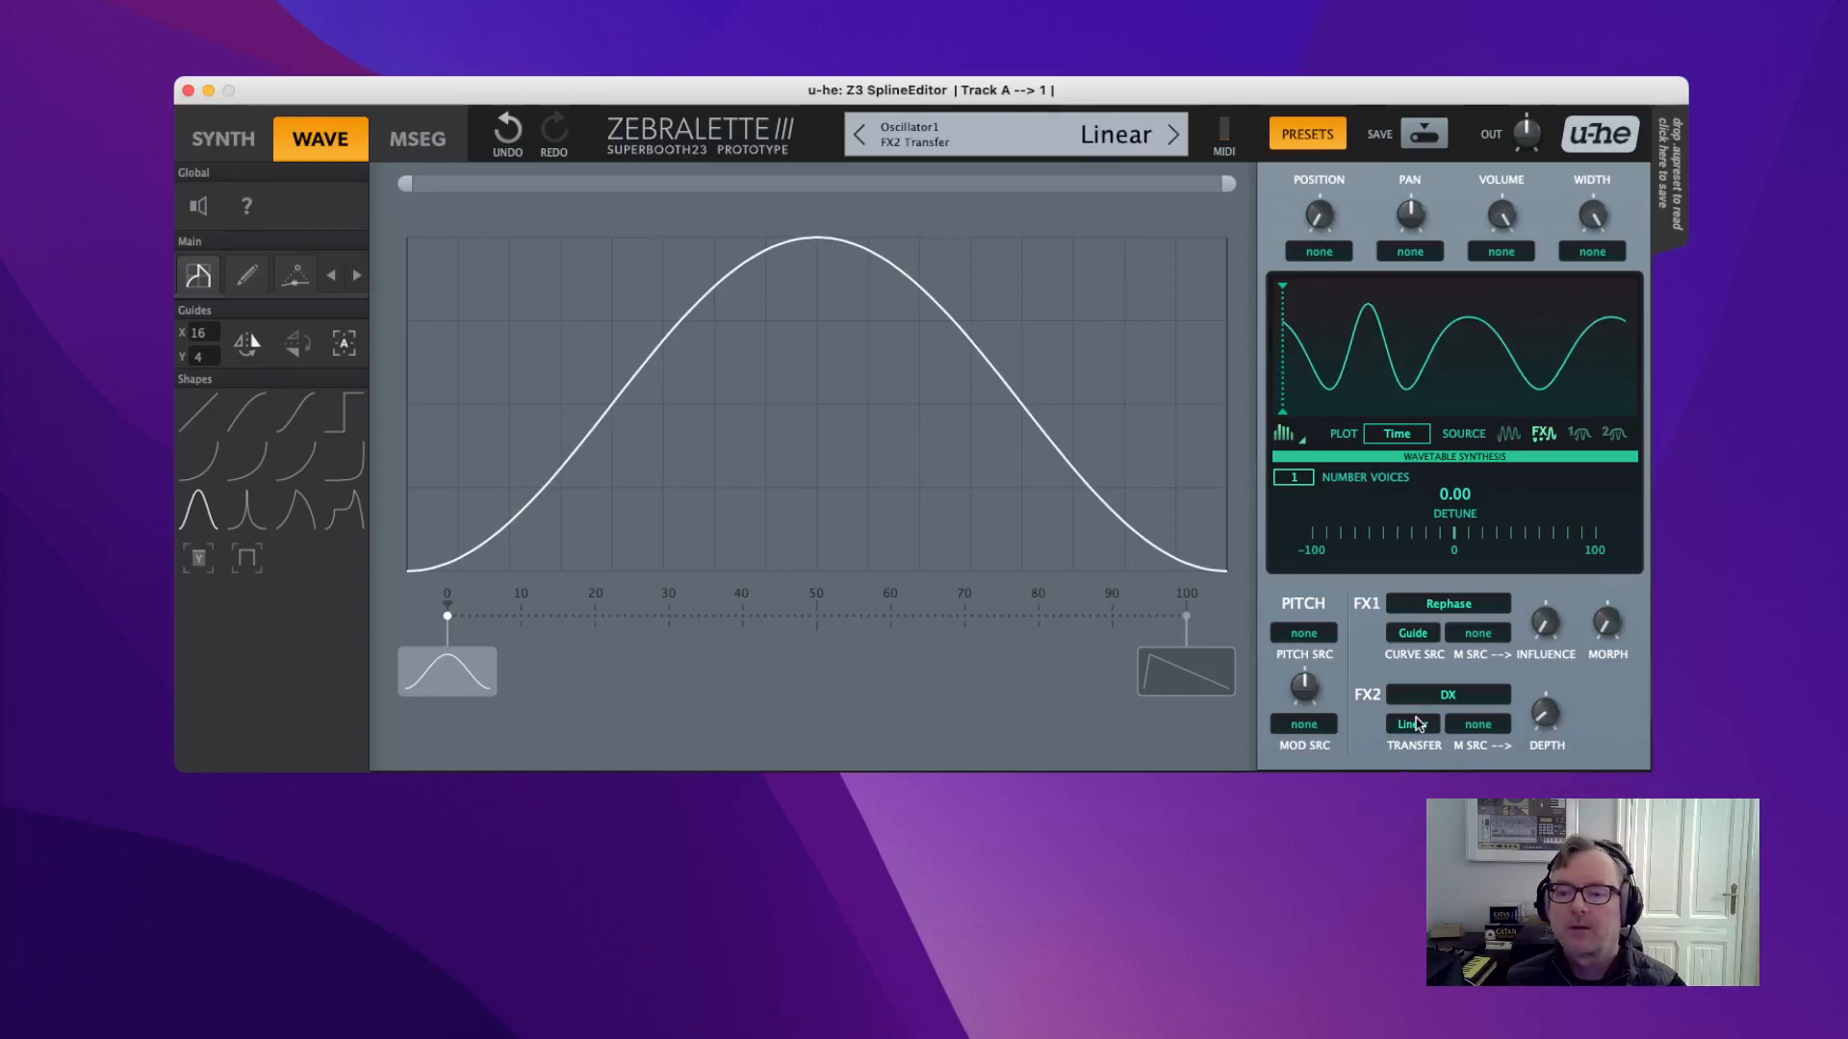
Cycle the DX transfer curve through Abs, Square, Sqr Abs, Exp and the last option.
click(1415, 724)
click(1444, 751)
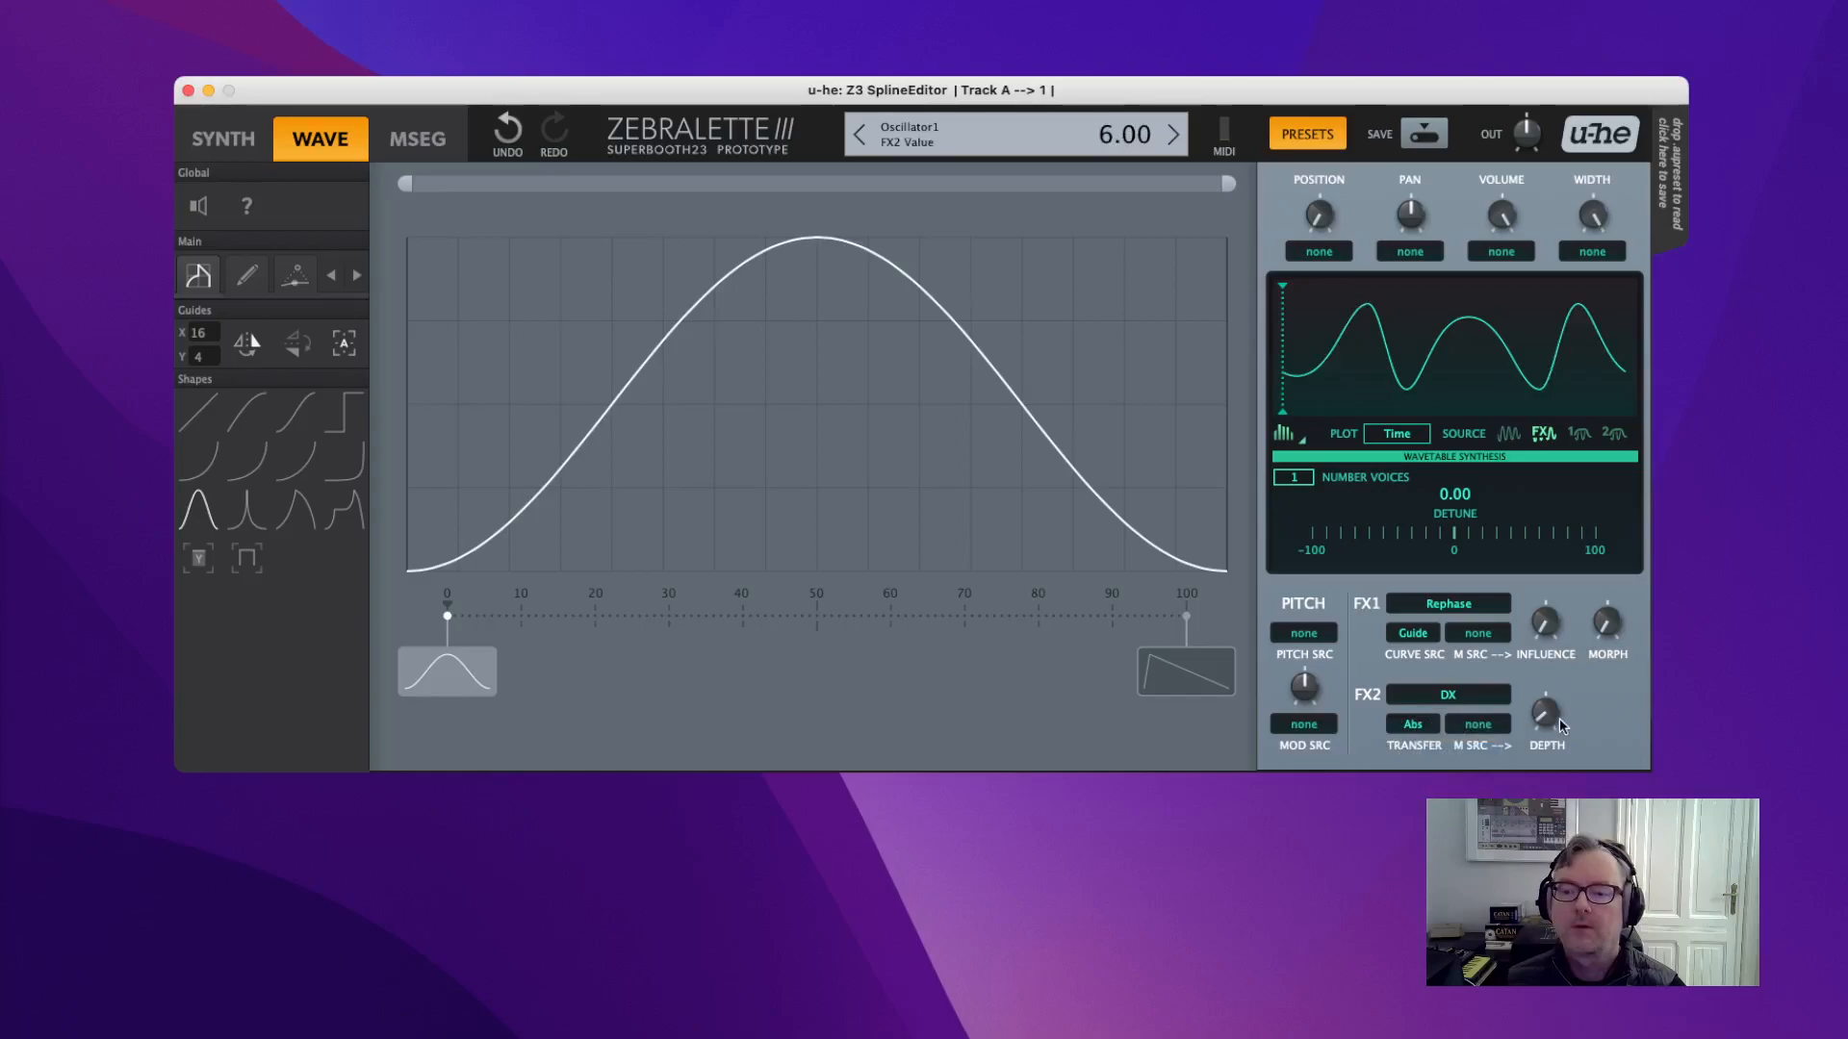
click(1398, 728)
click(1430, 775)
mouse_move(1549, 715)
mouse_down()
mouse_move(1530, 579)
mouse_move(1541, 710)
mouse_move(1520, 606)
mouse_move(1513, 693)
mouse_move(1554, 702)
mouse_move(1546, 664)
mouse_move(1551, 717)
mouse_up()
click(1411, 726)
click(1451, 810)
click(1400, 728)
click(1434, 837)
click(1402, 723)
click(1420, 846)
Sweep Rephase influence and set the FX2 effect back to none.
drag(1553, 614, 1607, 545)
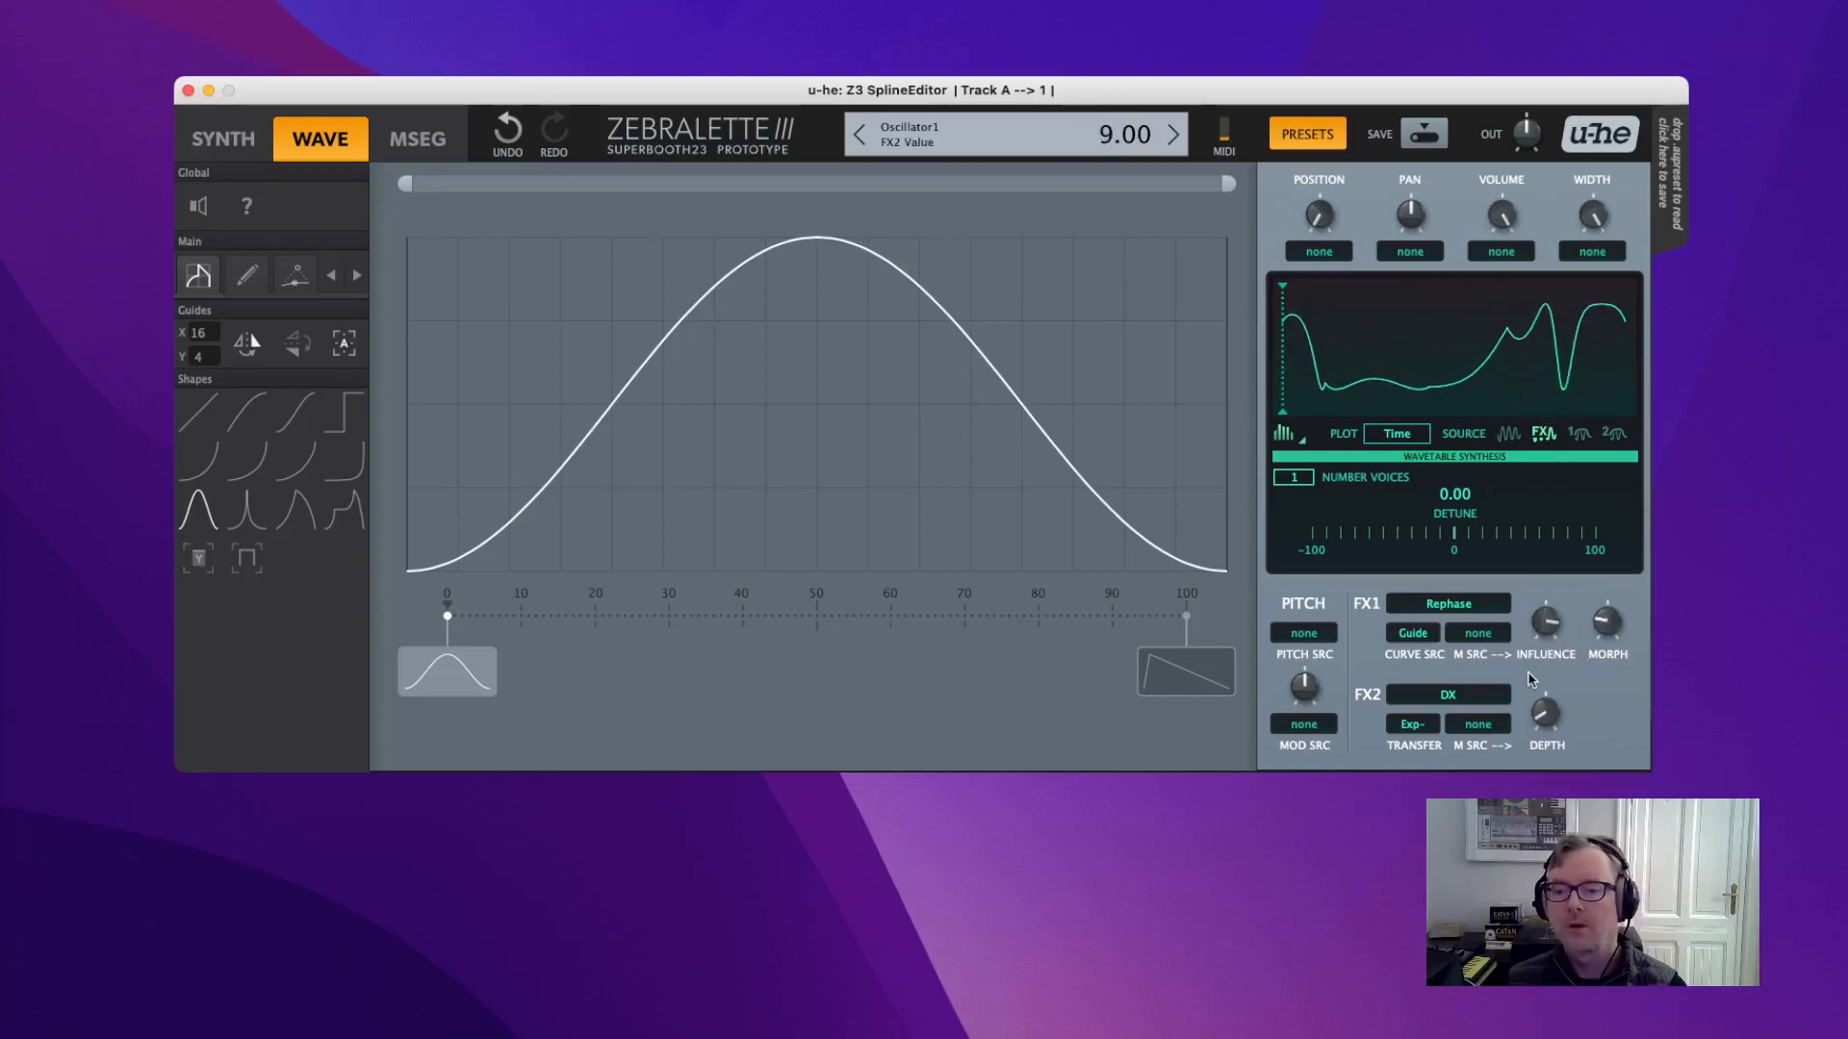
click(1445, 694)
click(1456, 706)
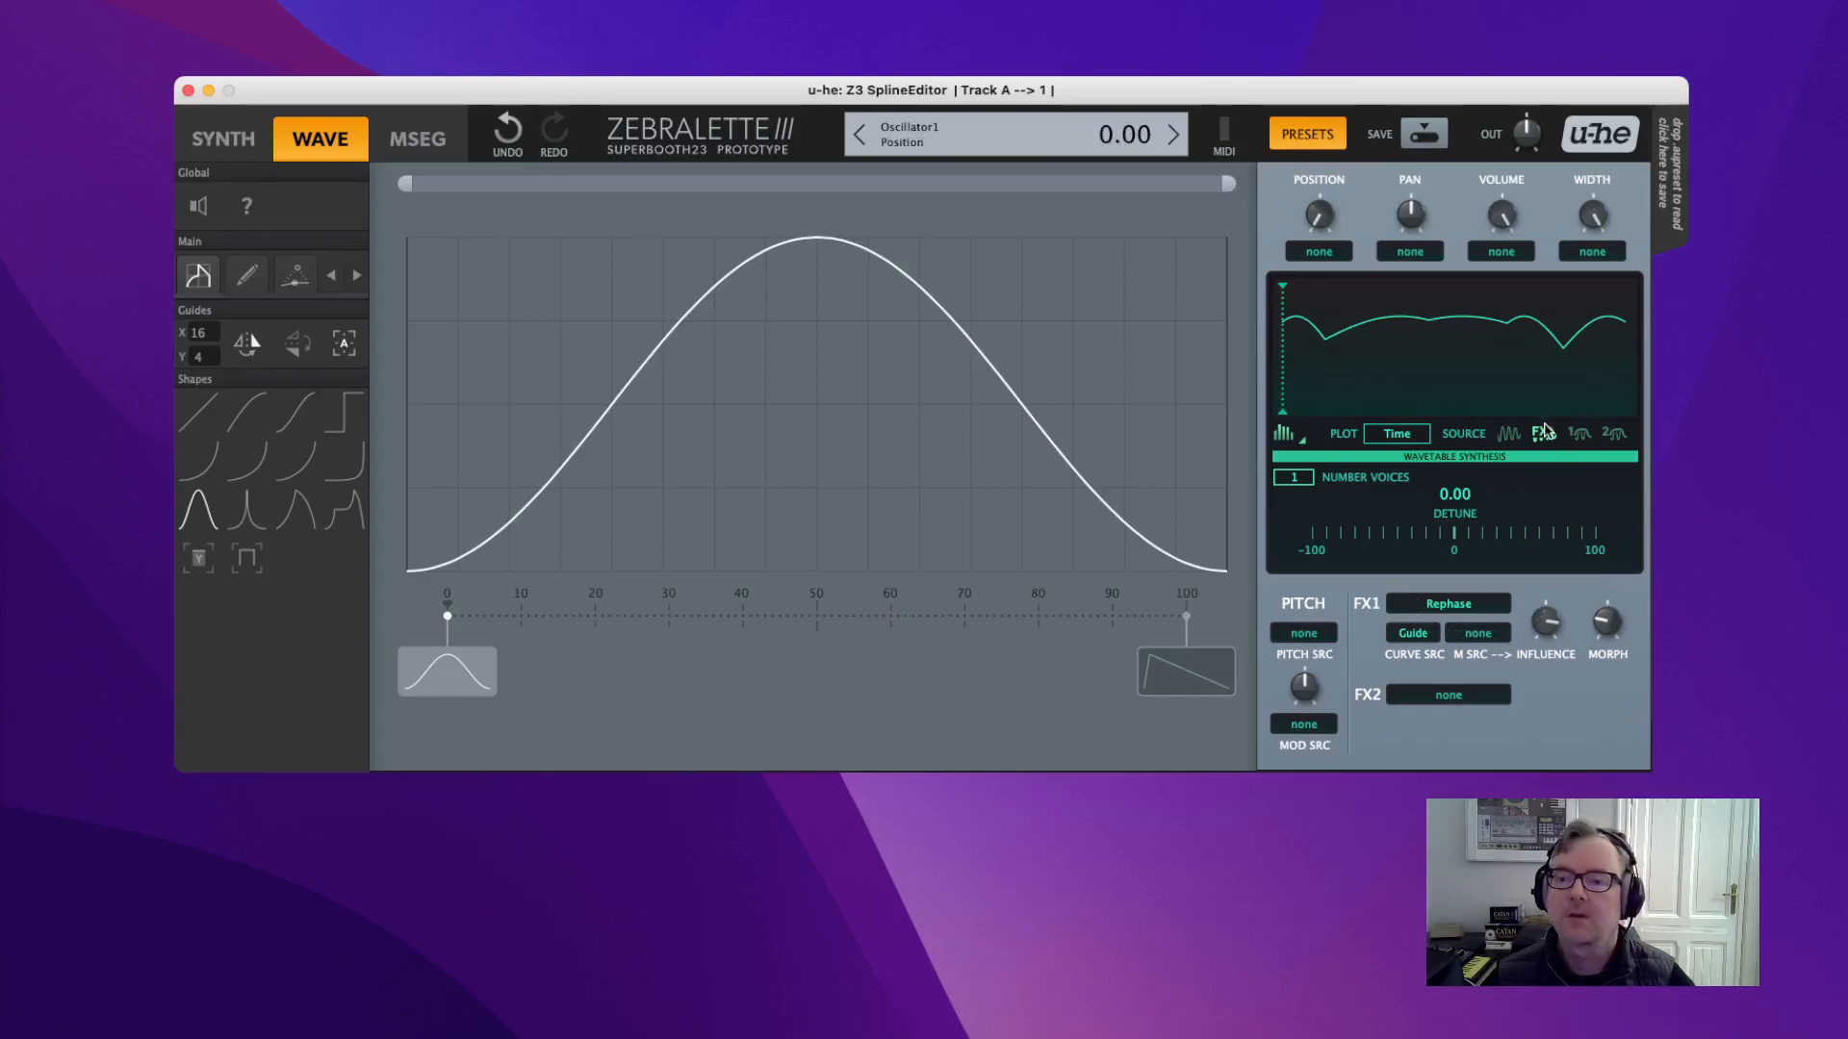
Switch the Rephase curve source from Guide to Curve.
click(1574, 434)
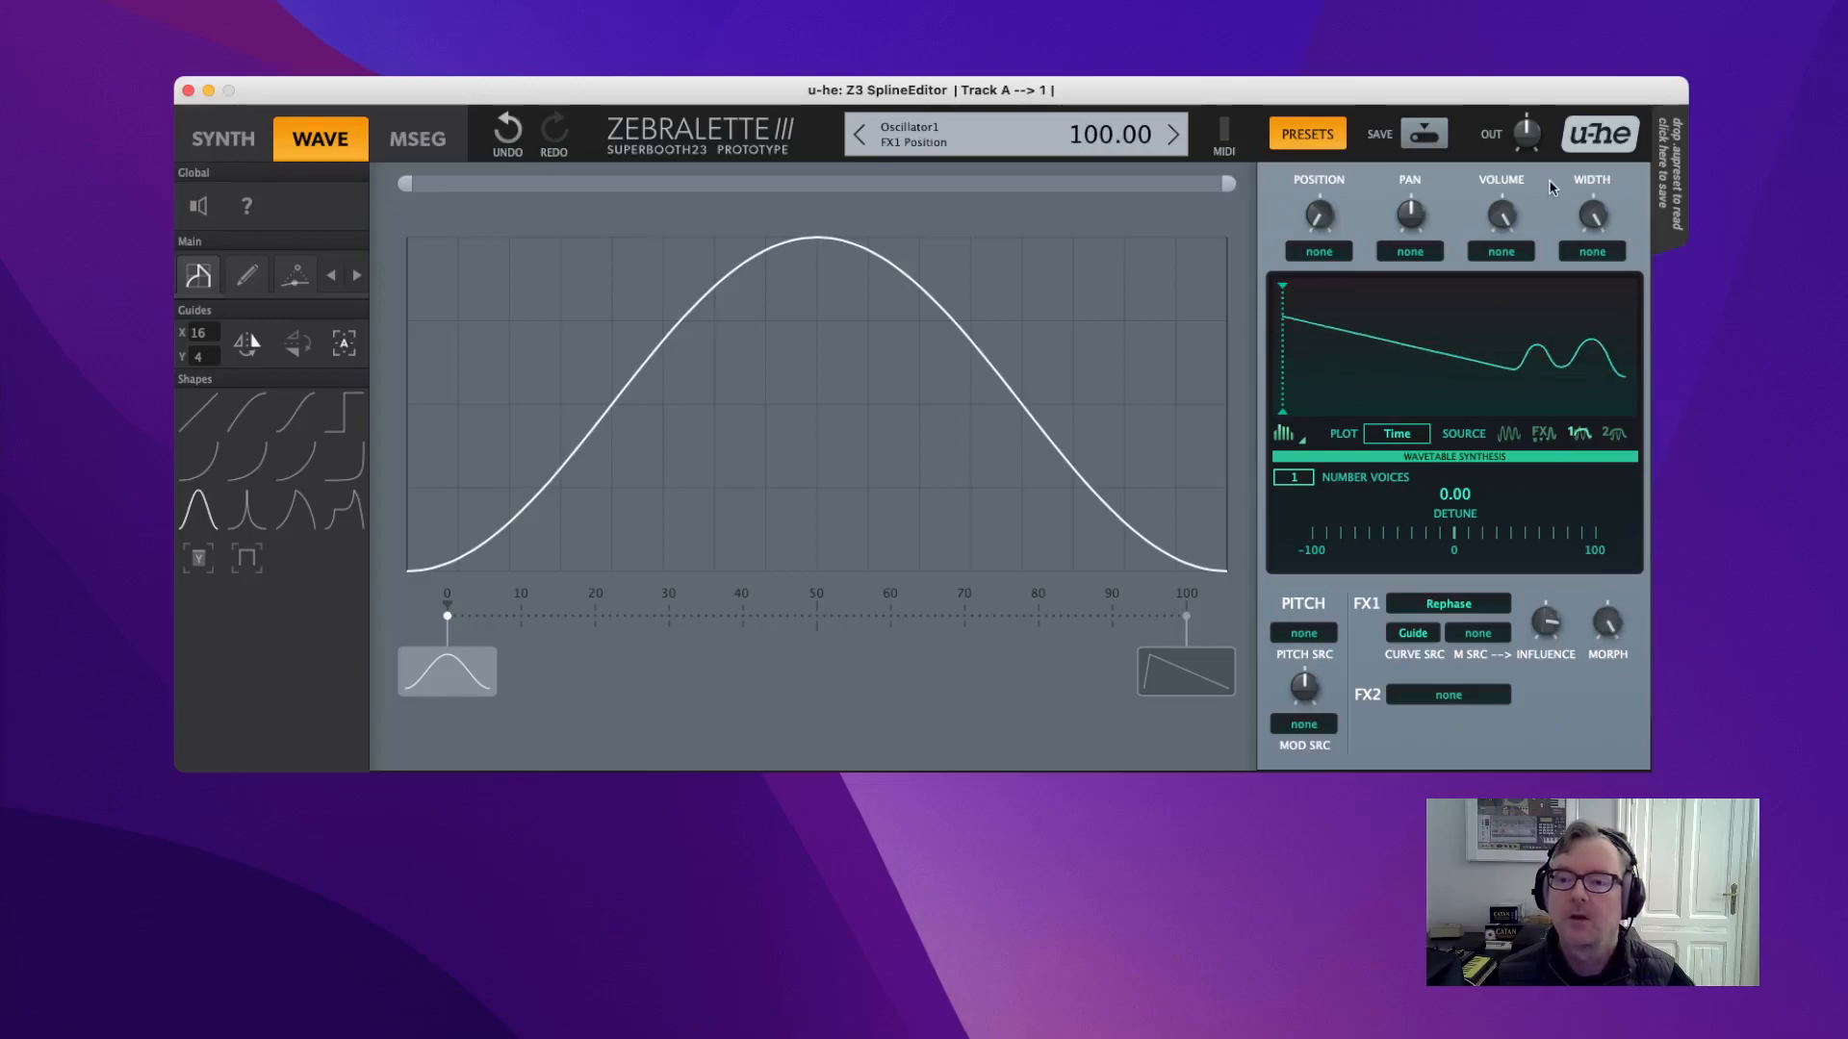
click(1398, 632)
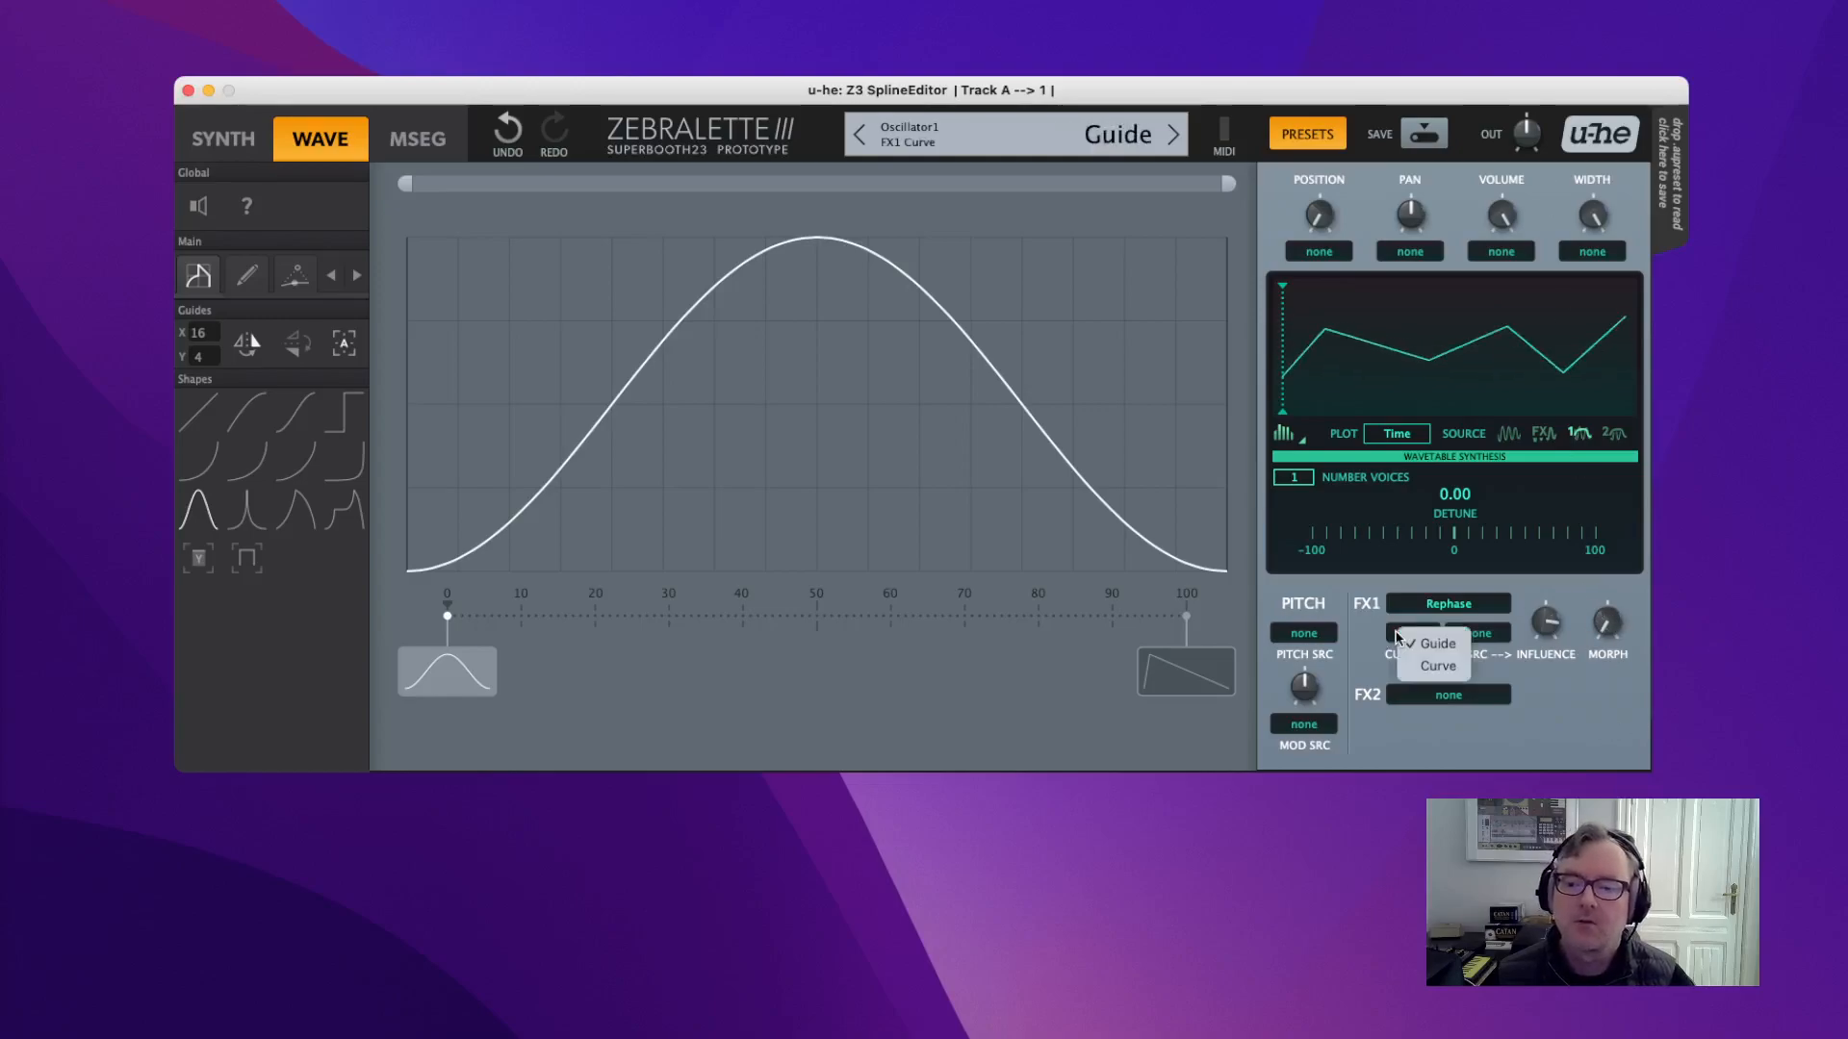
click(1435, 666)
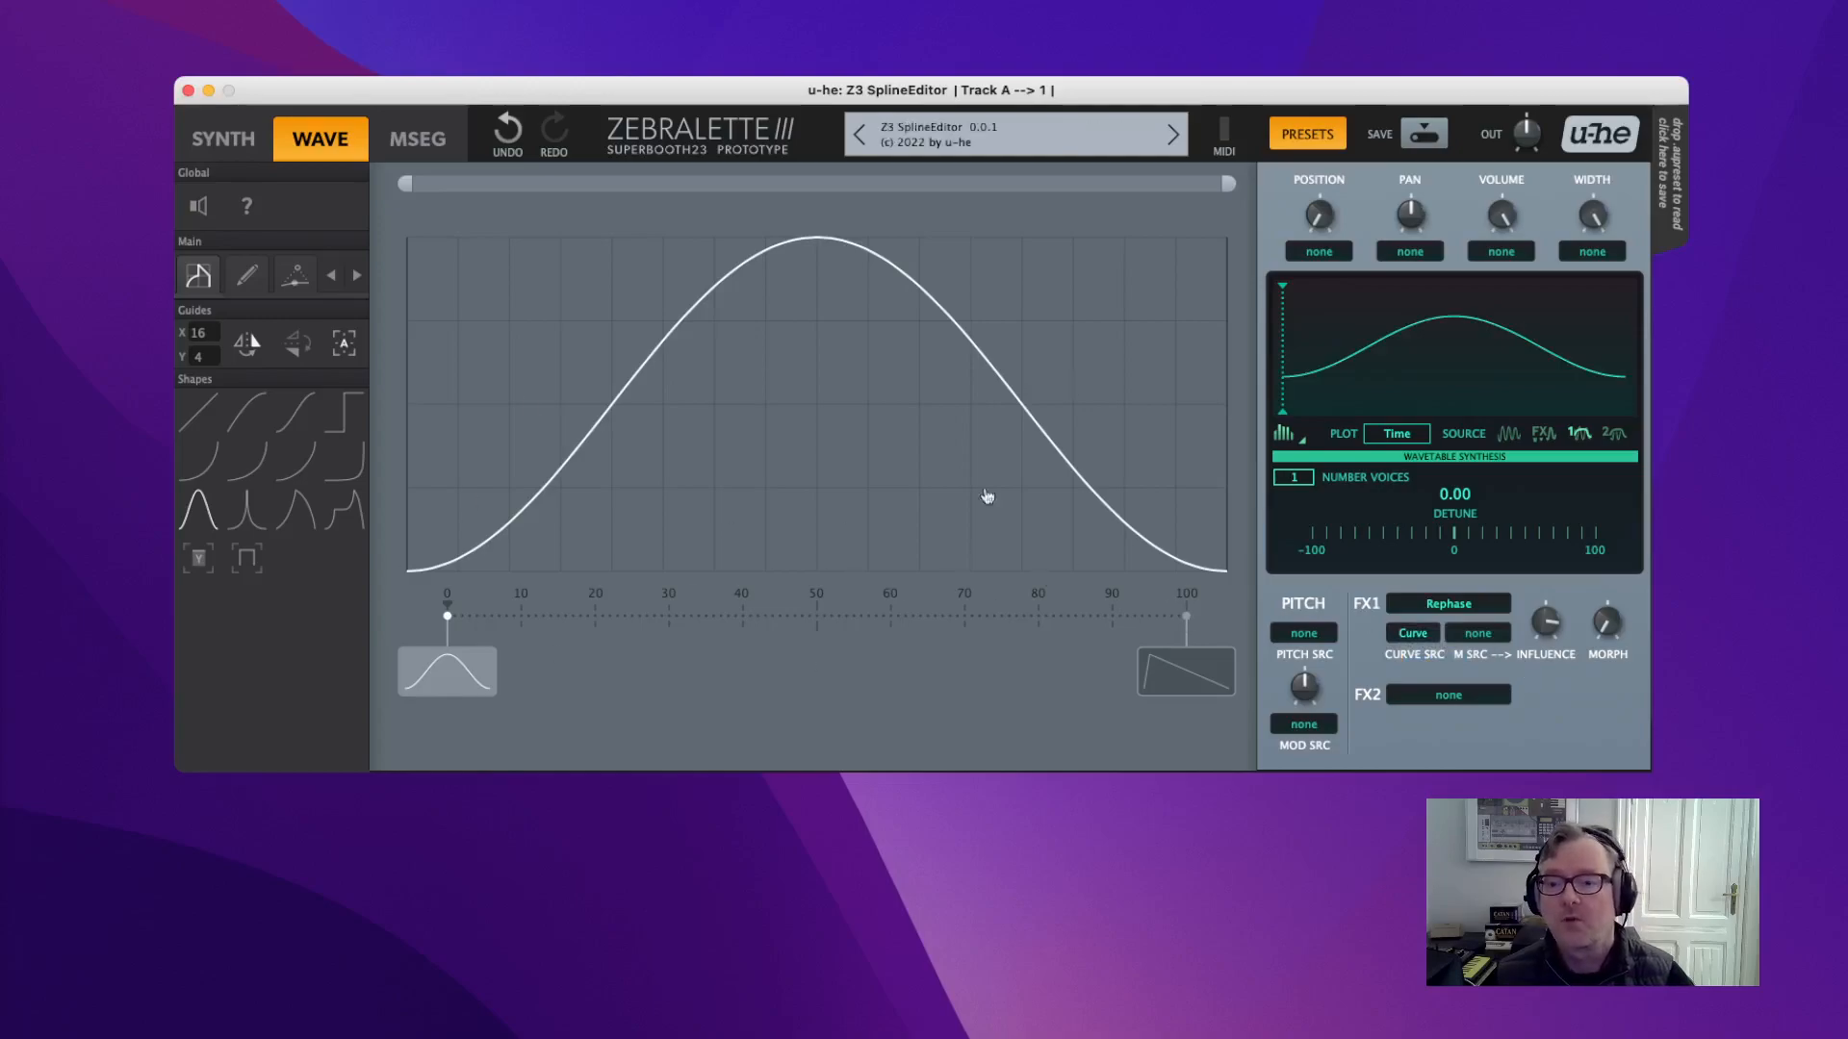
Sweep Rephase morph across its range, move position to the end, and reset morph to 0.
click(1620, 632)
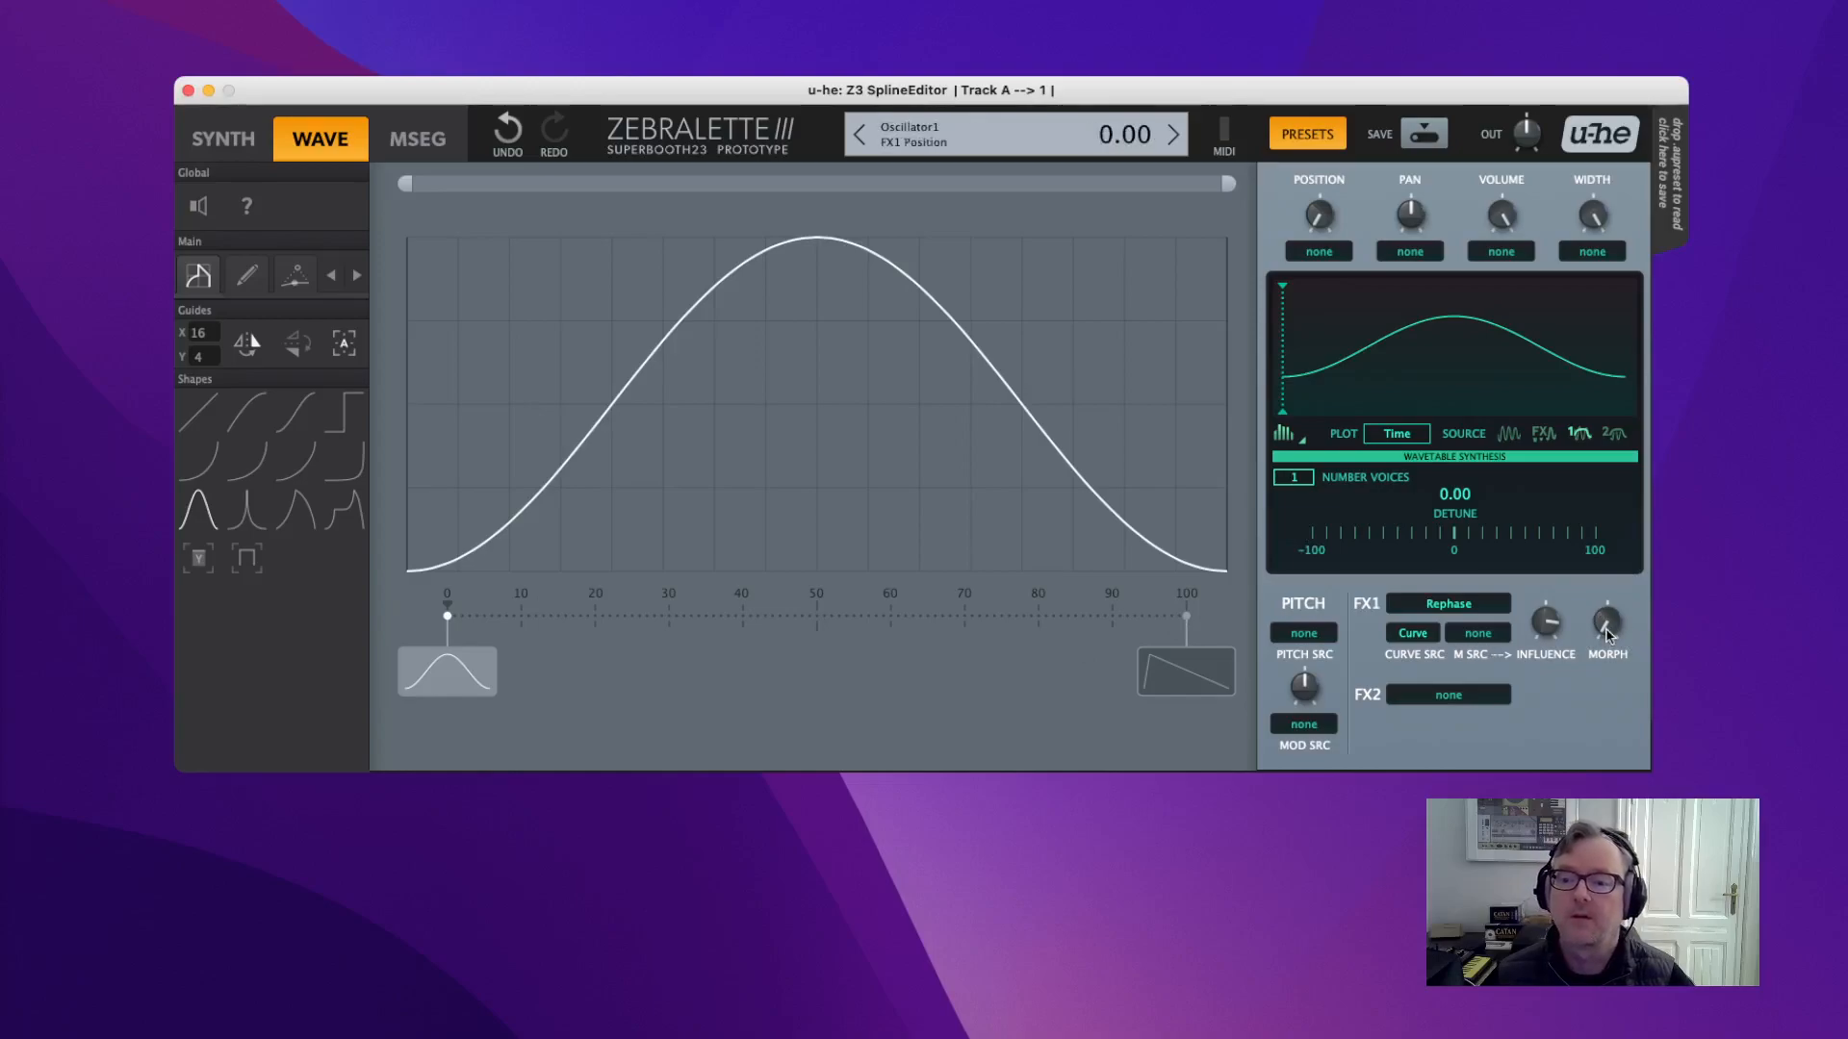
drag(1605, 628, 1551, 293)
drag(1570, 370, 1526, 266)
mouse_move(1605, 630)
mouse_down()
mouse_move(1605, 890)
mouse_move(1617, 606)
mouse_up()
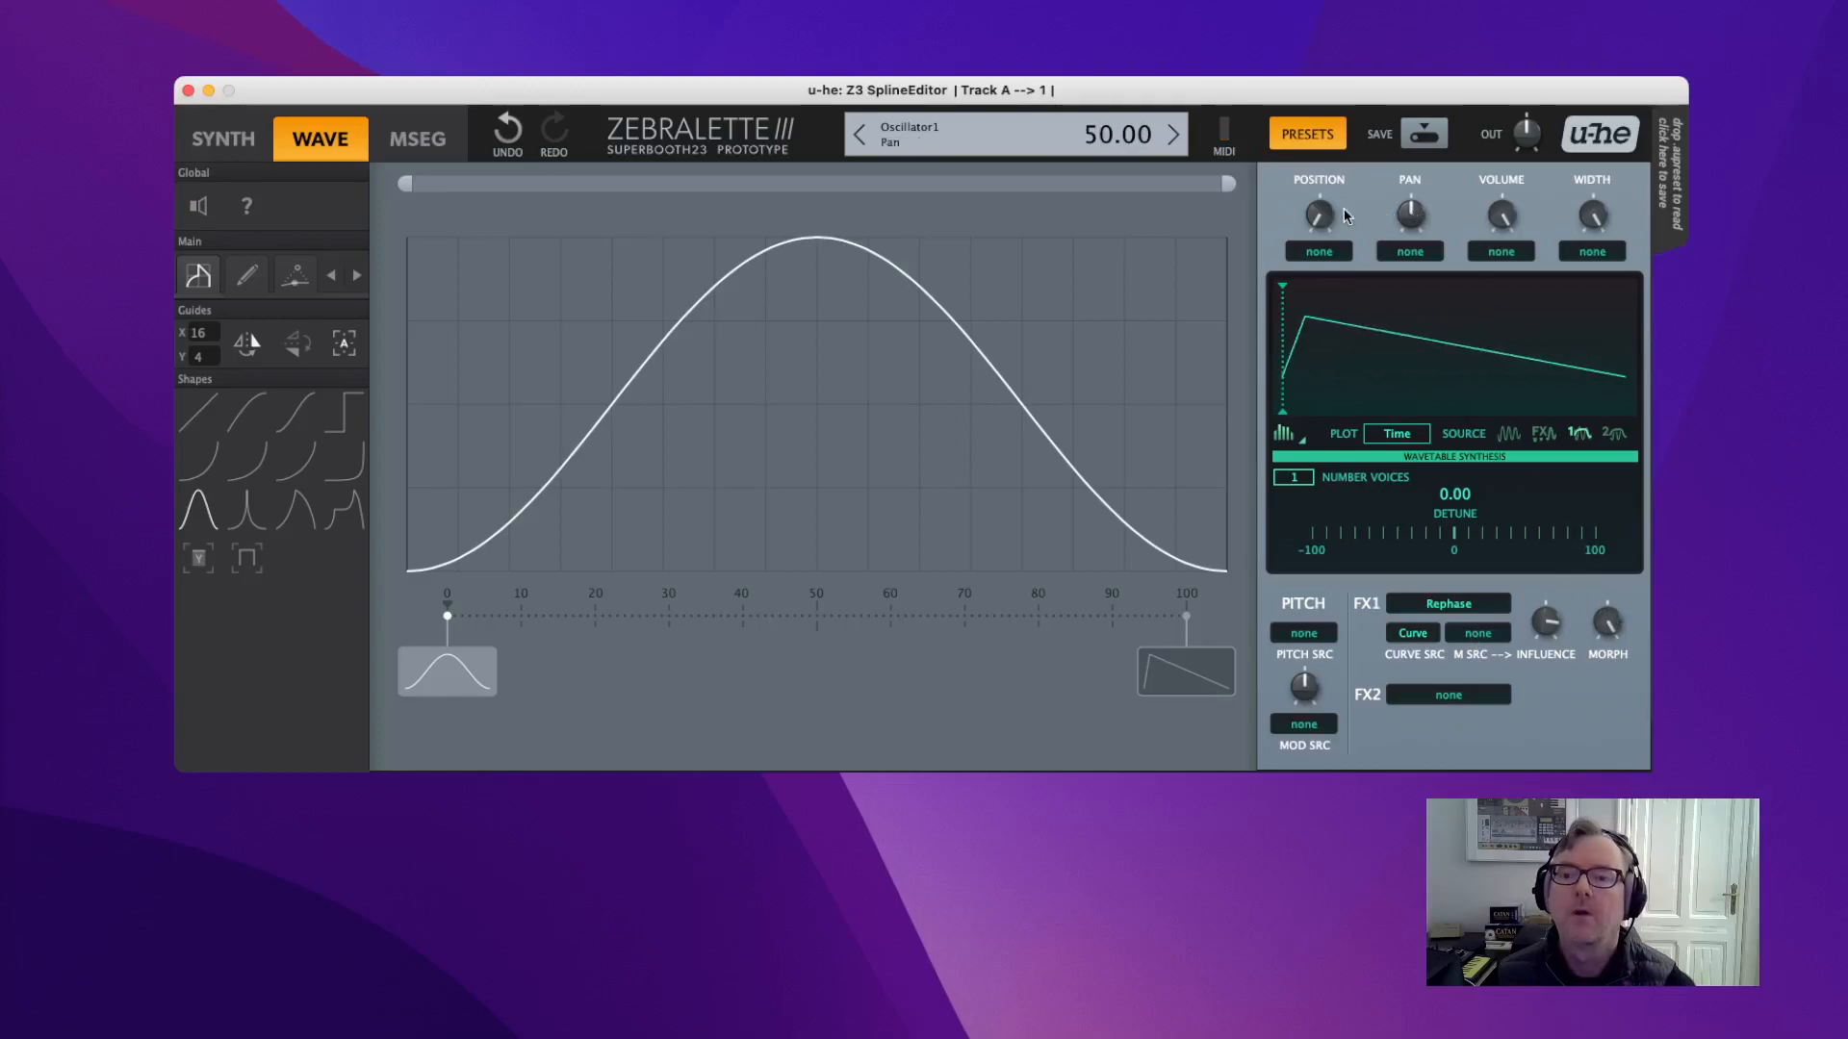
drag(1316, 217, 1319, 125)
double_click(1614, 632)
drag(1626, 630, 1622, 724)
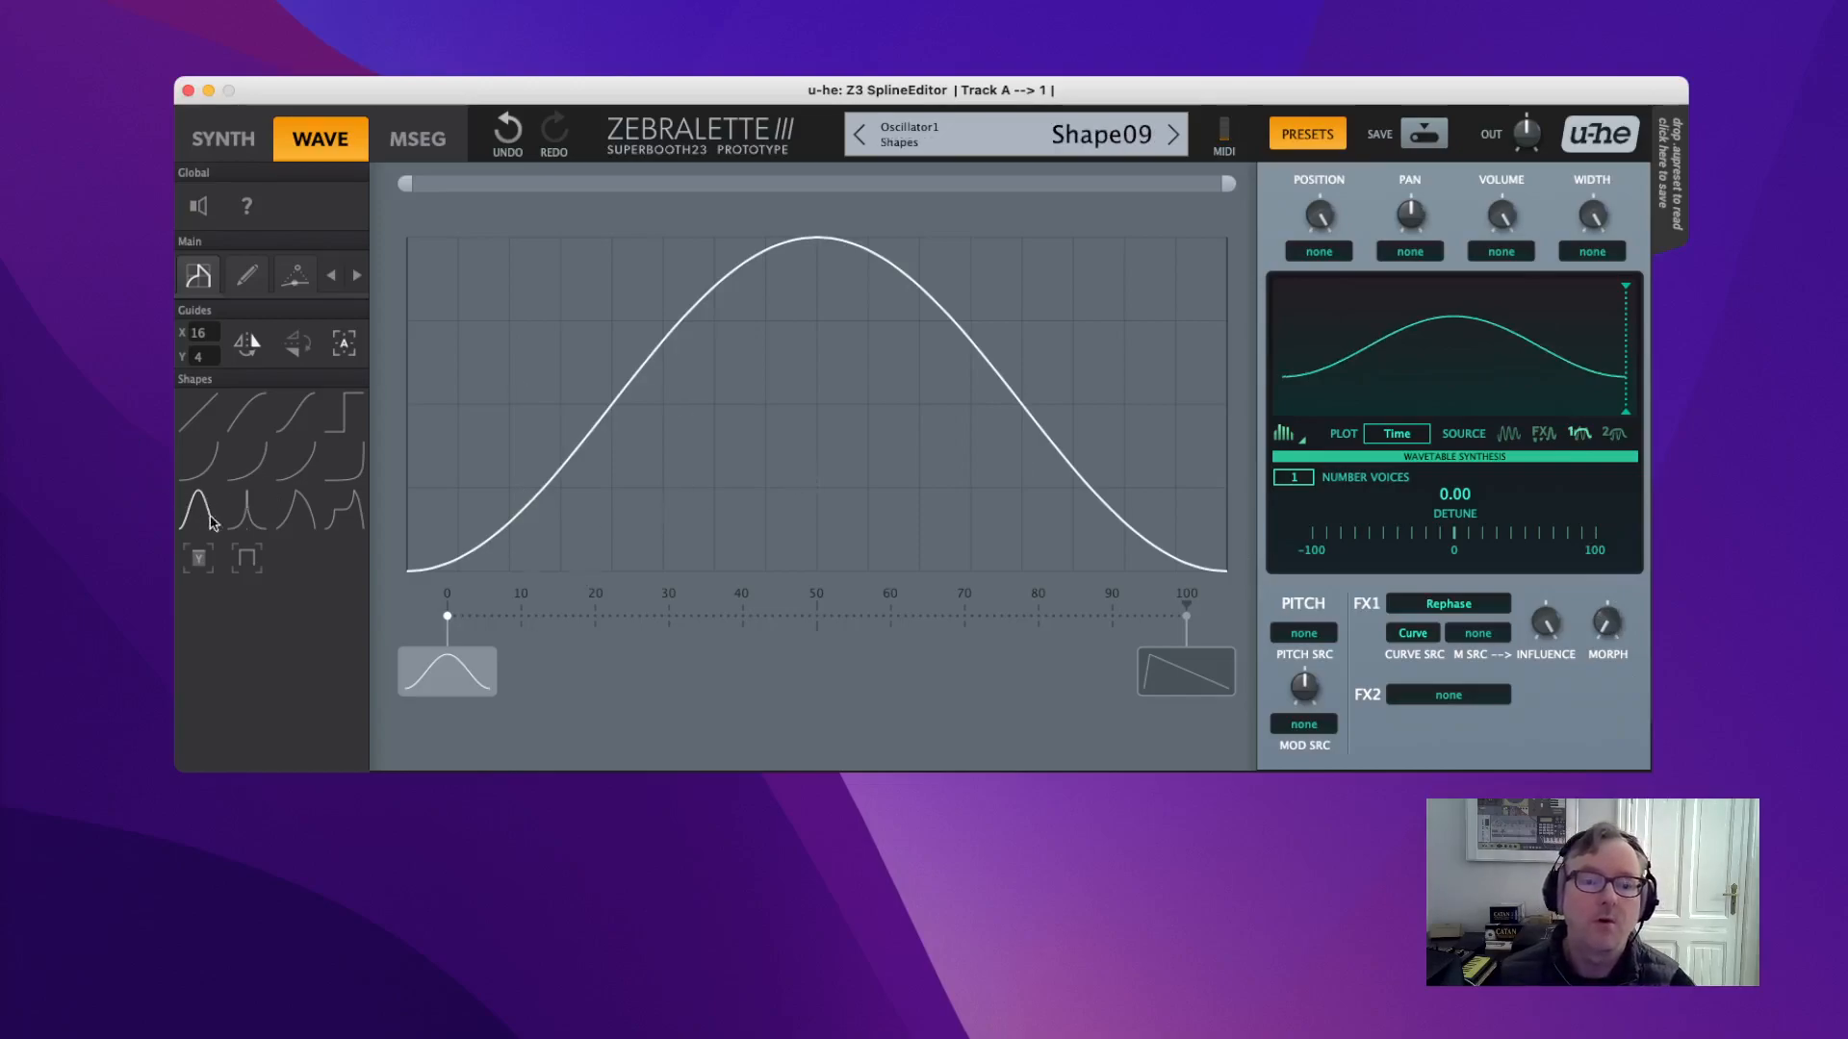
Draw three bumps across the wave, peaking near 10, 47 and 88.
mouse_move(445, 525)
mouse_down()
mouse_move(578, 239)
mouse_move(609, 250)
mouse_up()
mouse_move(655, 527)
mouse_down()
mouse_move(953, 280)
mouse_move(968, 289)
mouse_up()
drag(977, 512, 1222, 252)
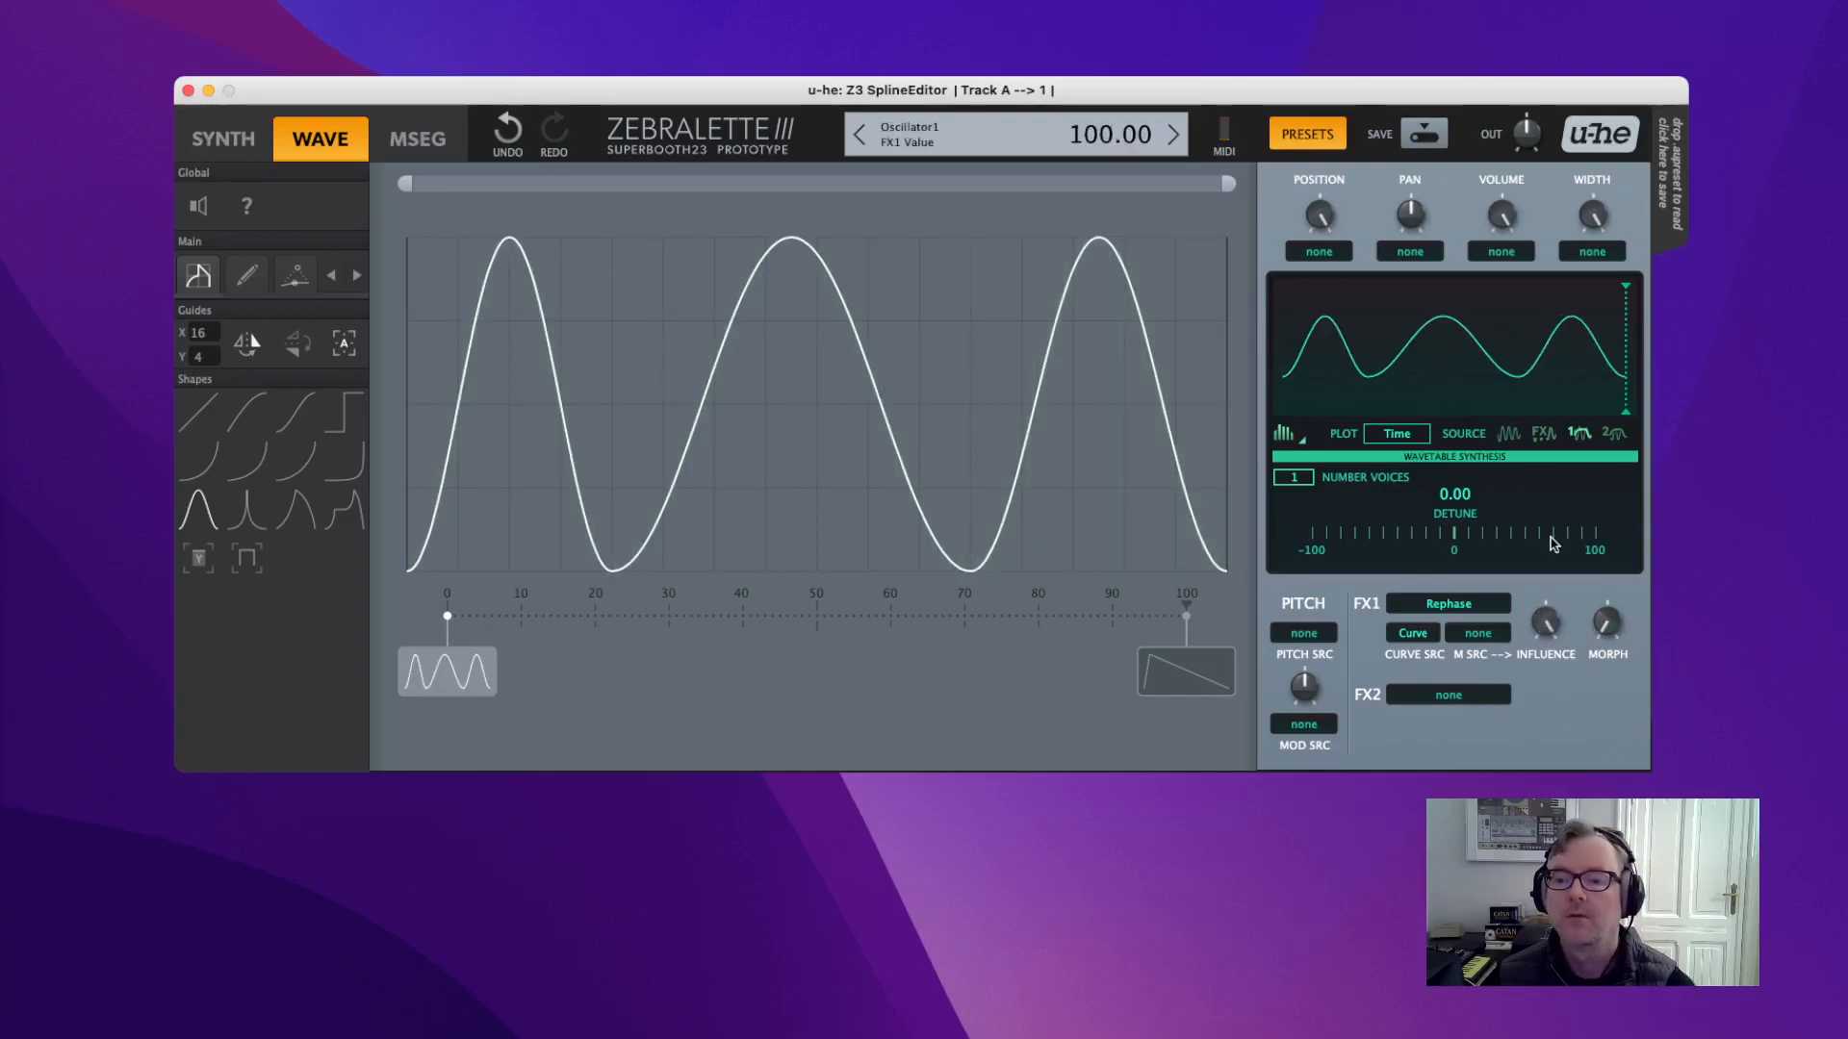
Tune Rephase morph and influence against the bumps with wavetable position around 36.
drag(1613, 633, 1593, 673)
drag(1318, 221, 1364, 409)
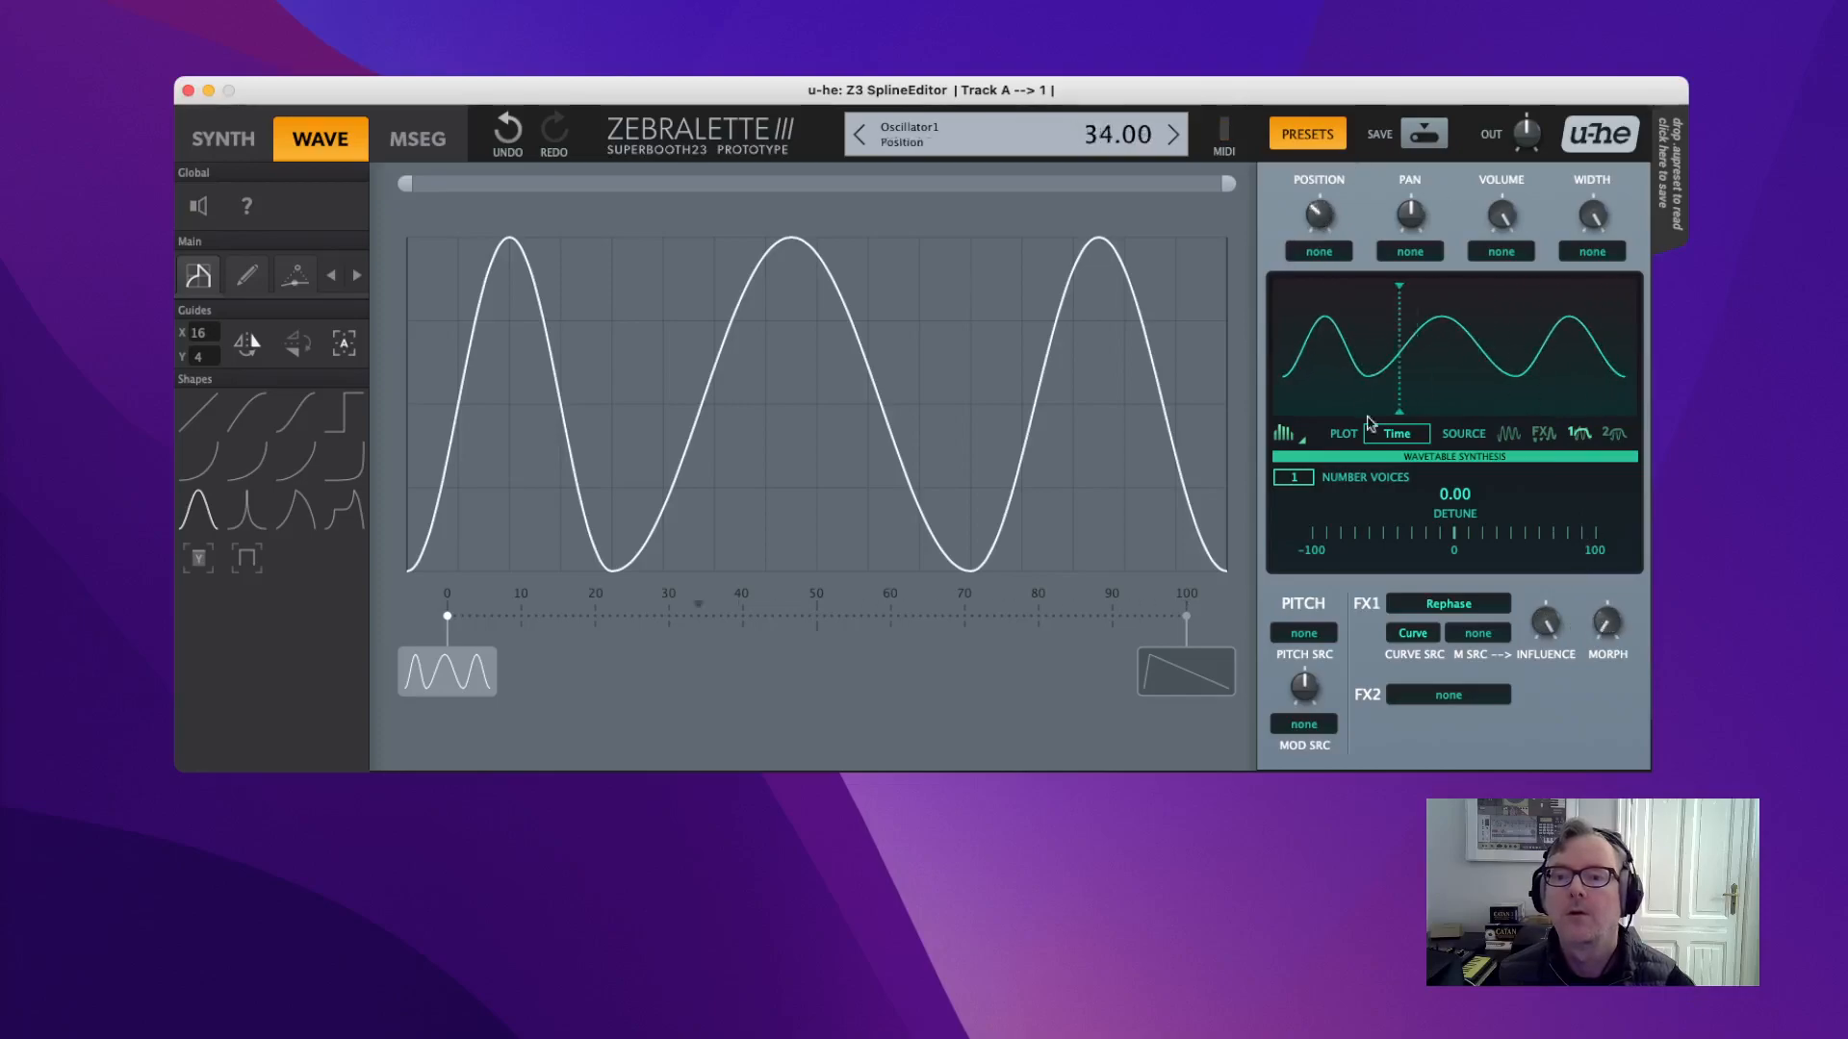
drag(1604, 623, 1543, 325)
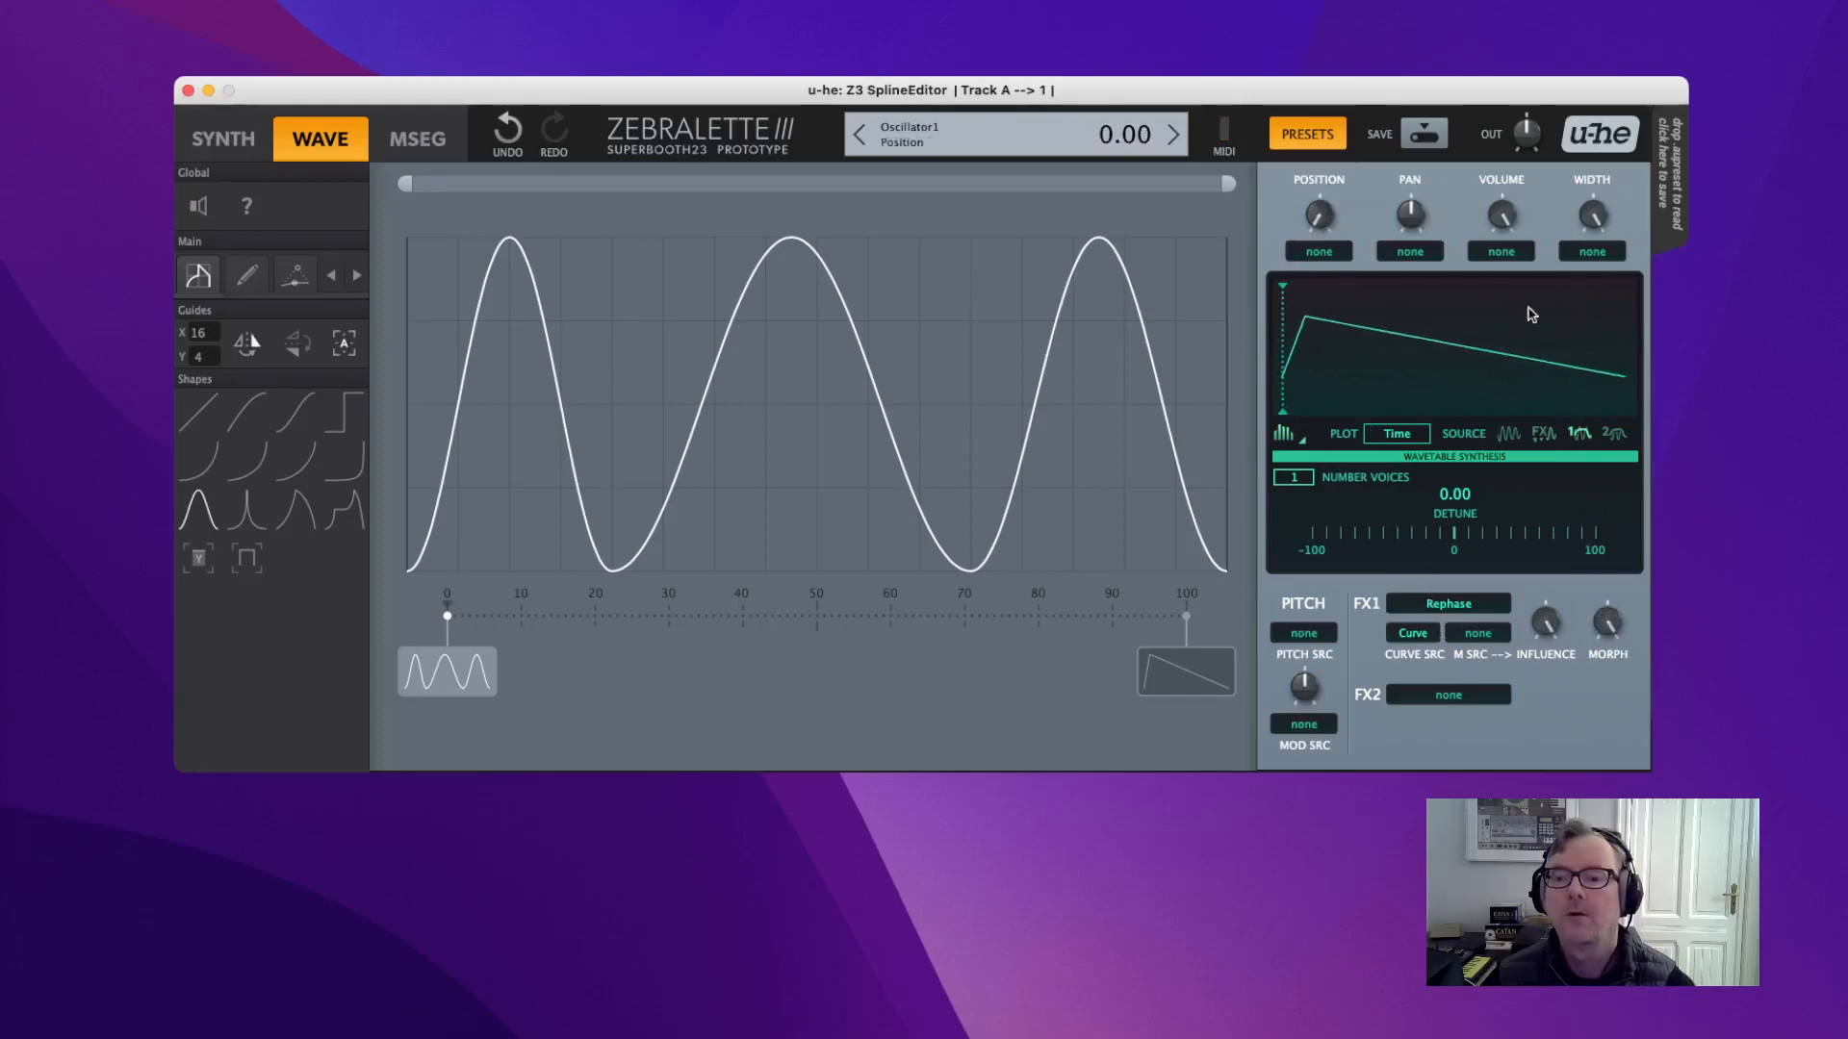
drag(1546, 626, 1578, 775)
drag(1621, 620, 1593, 835)
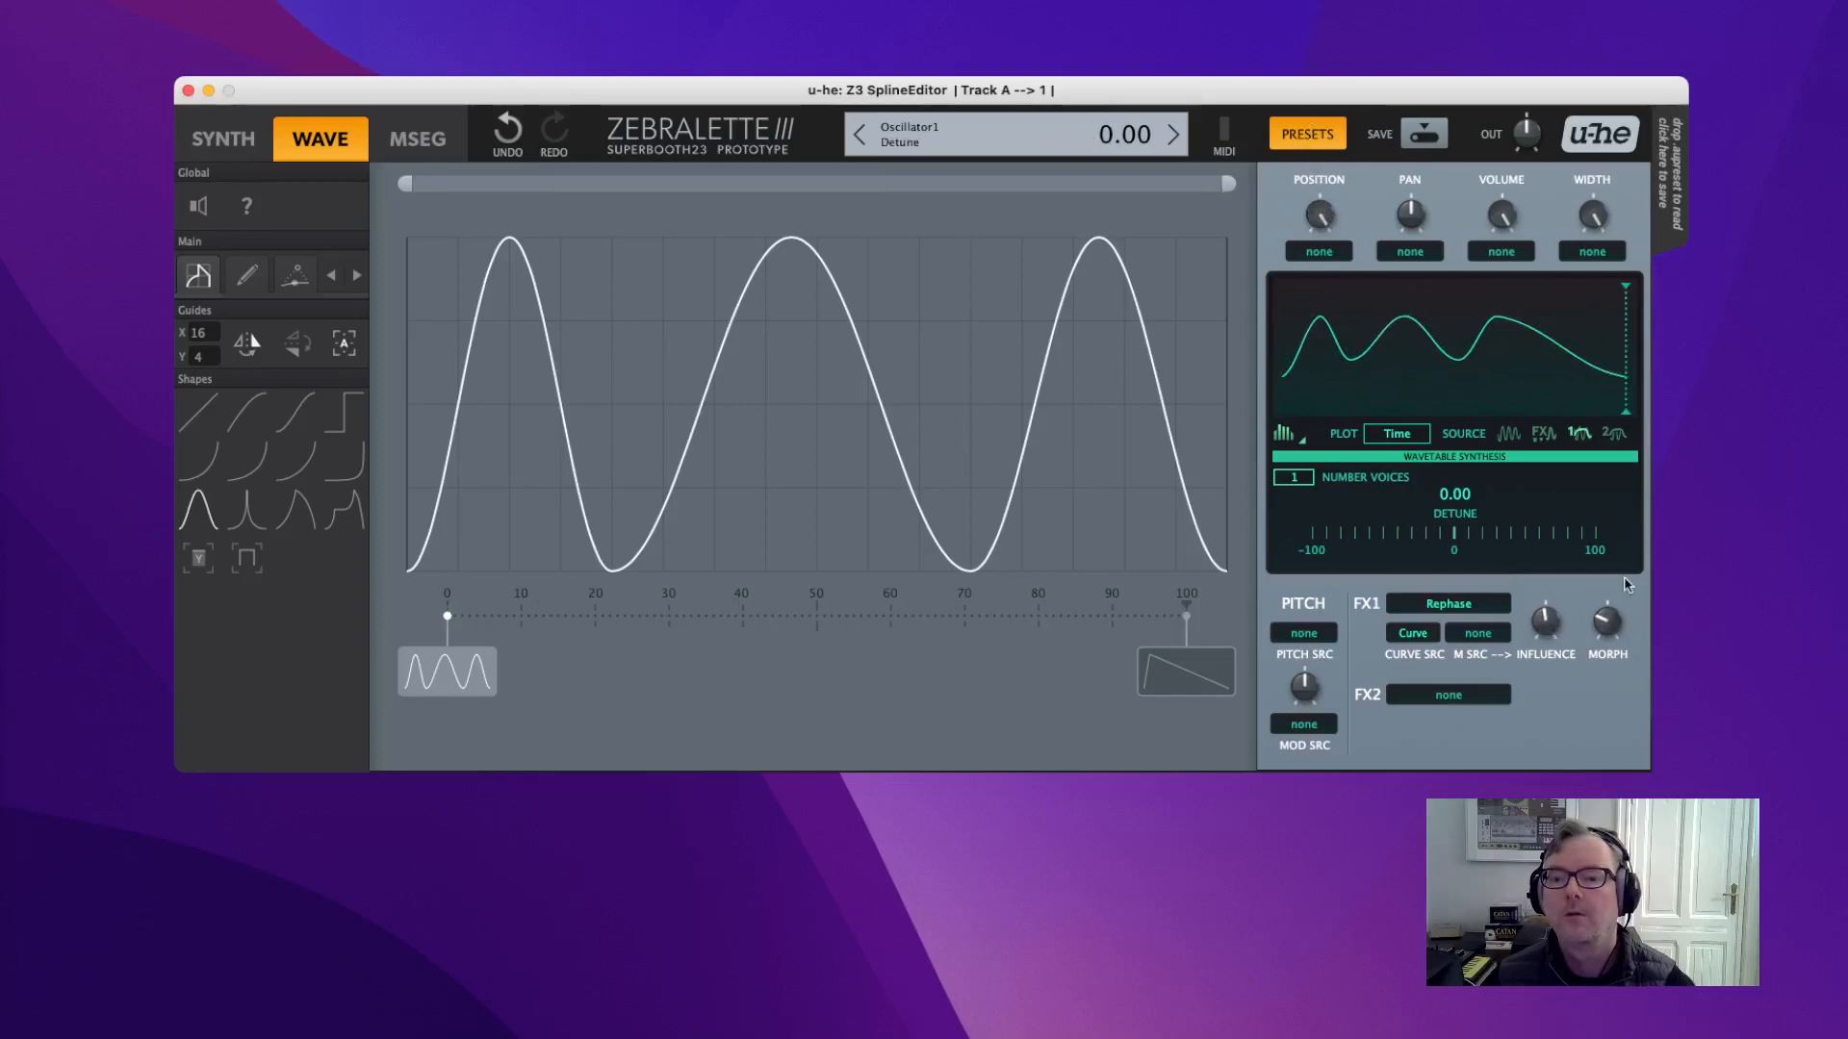
drag(1614, 629, 1574, 402)
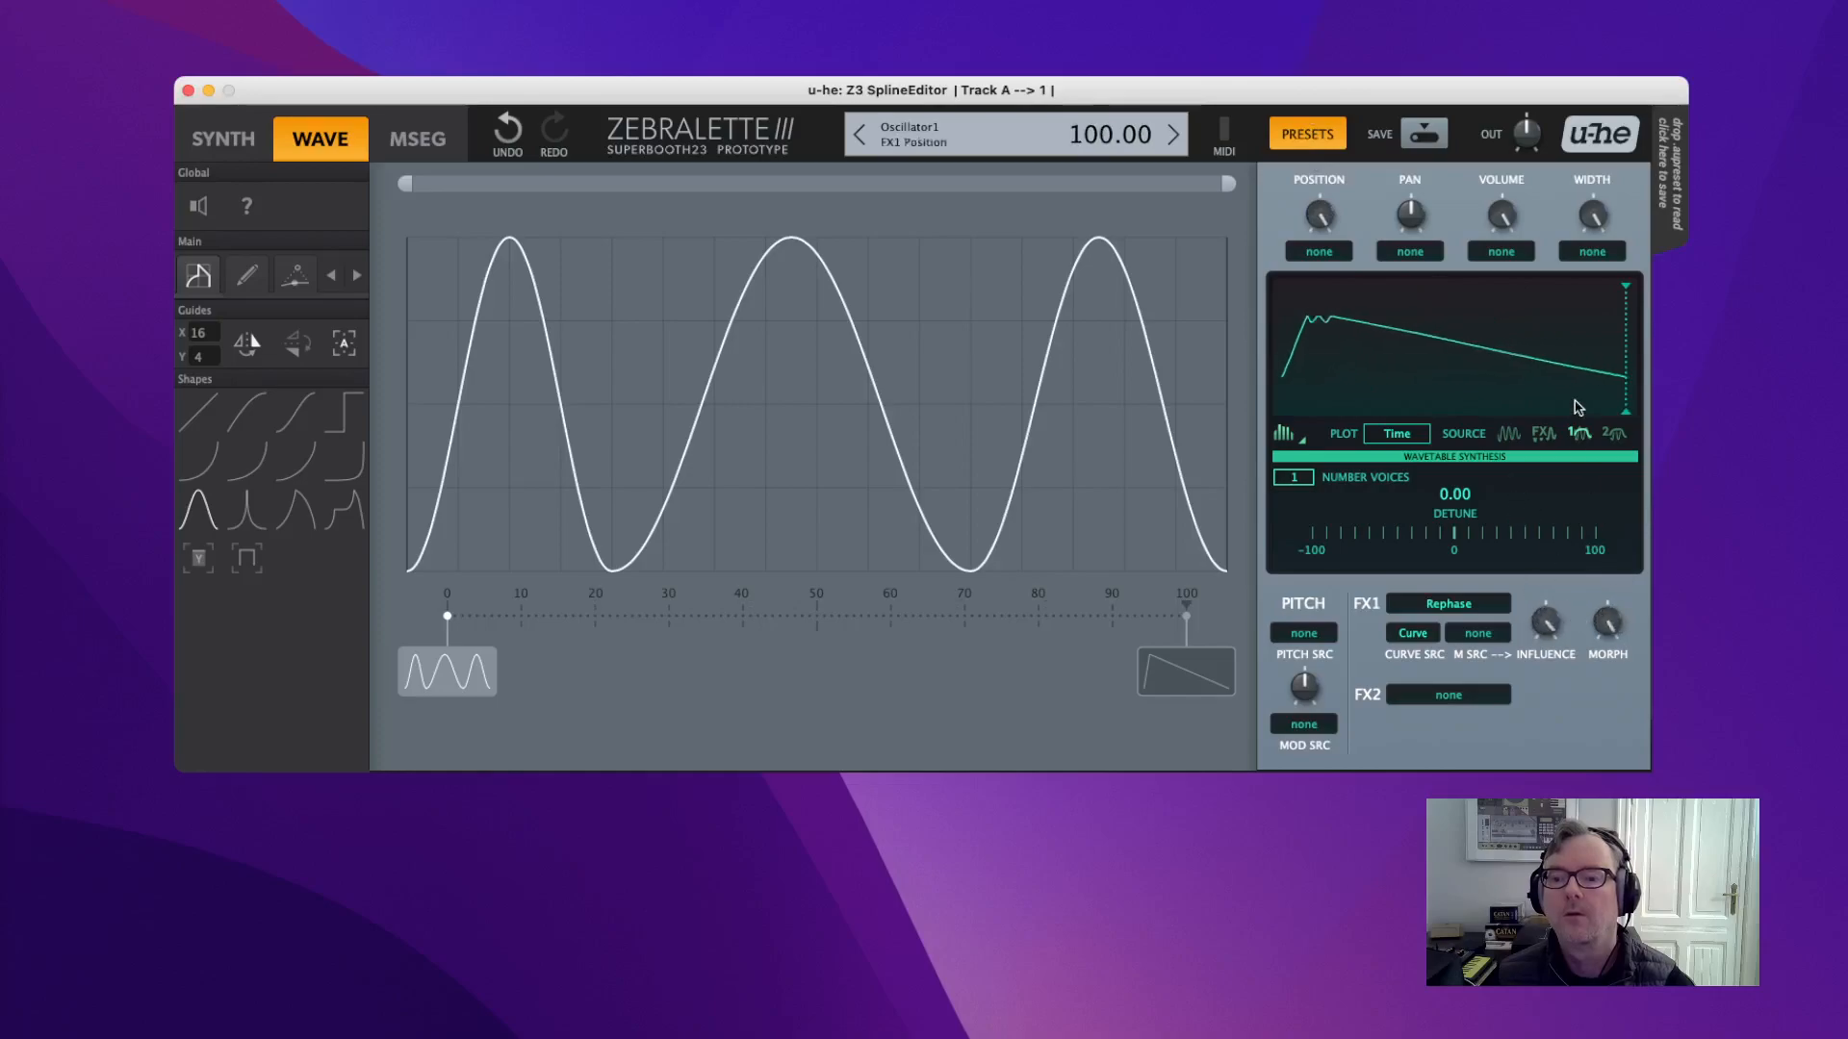
On the post-effect scope, set morph near 62, influence to maximum, and scan wavetable positions.
click(1546, 434)
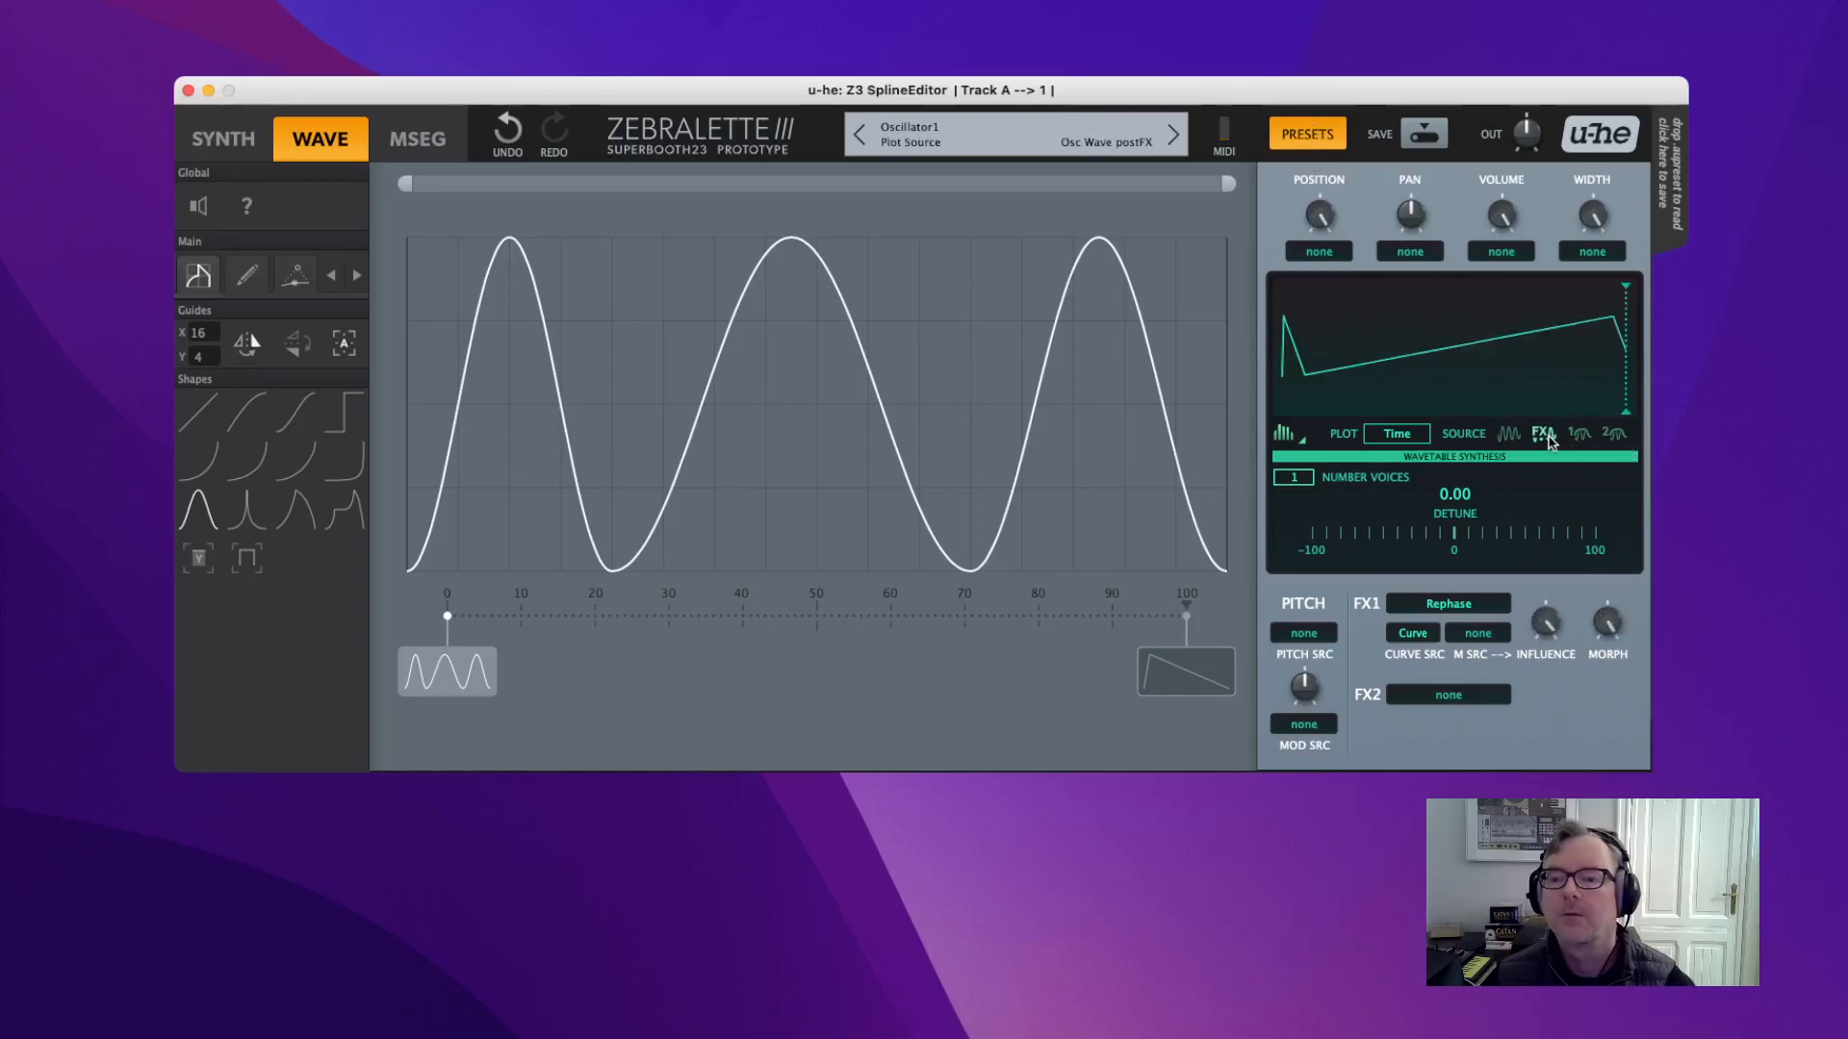
drag(1607, 629, 1595, 710)
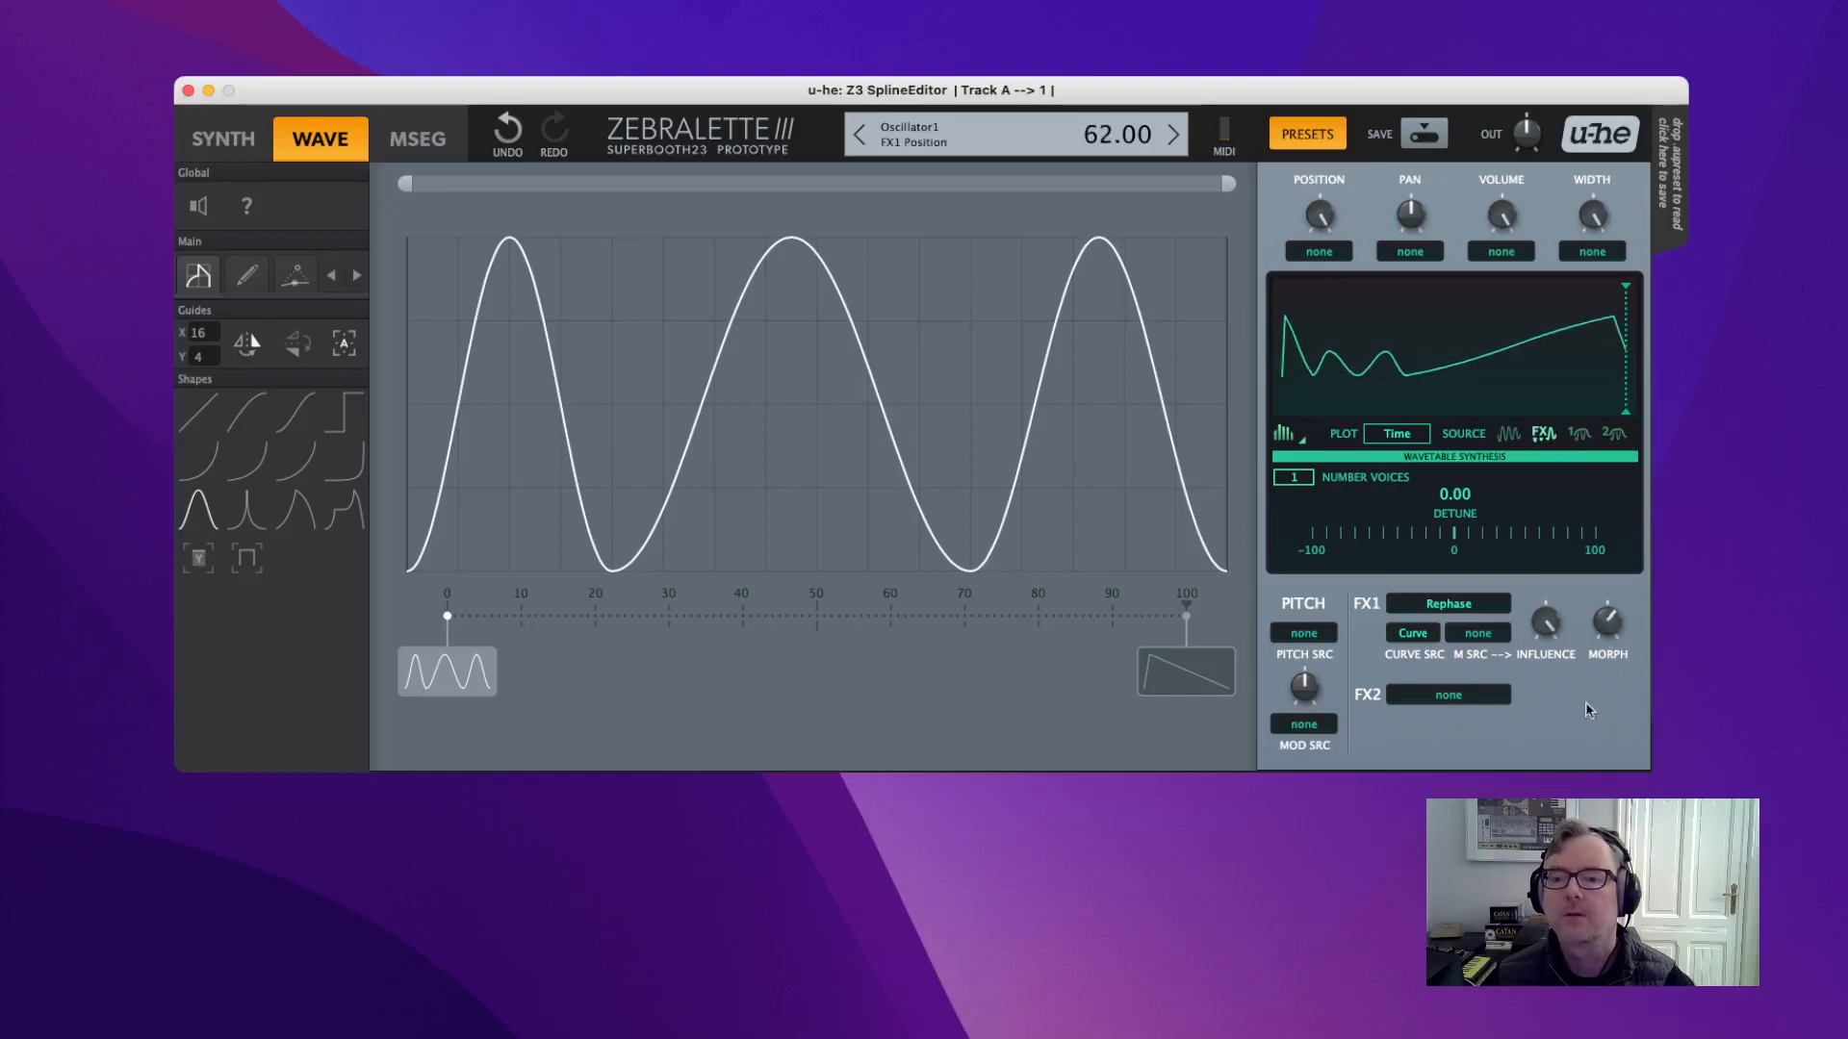
drag(1544, 630, 1496, 462)
drag(1320, 215, 1410, 550)
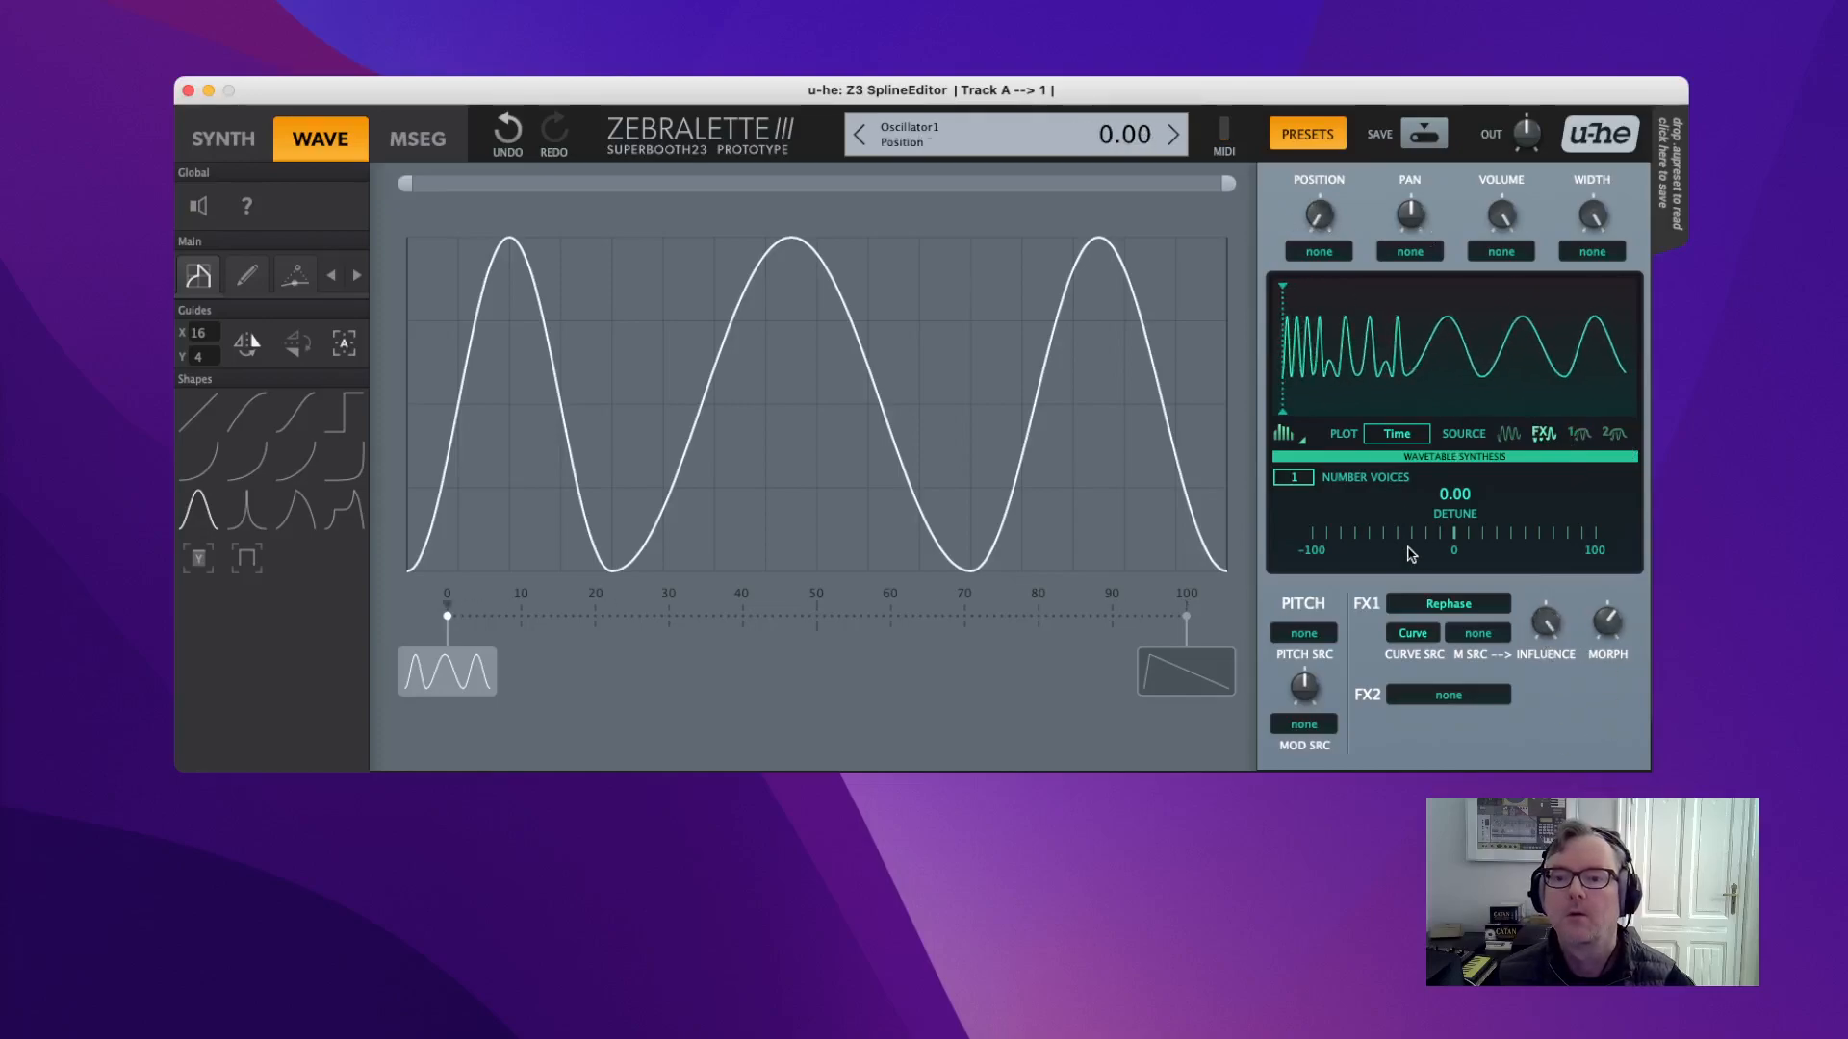
drag(1569, 630, 1538, 692)
mouse_move(1308, 222)
mouse_down()
mouse_move(1308, 94)
mouse_move(1311, 208)
mouse_move(1320, 163)
mouse_up()
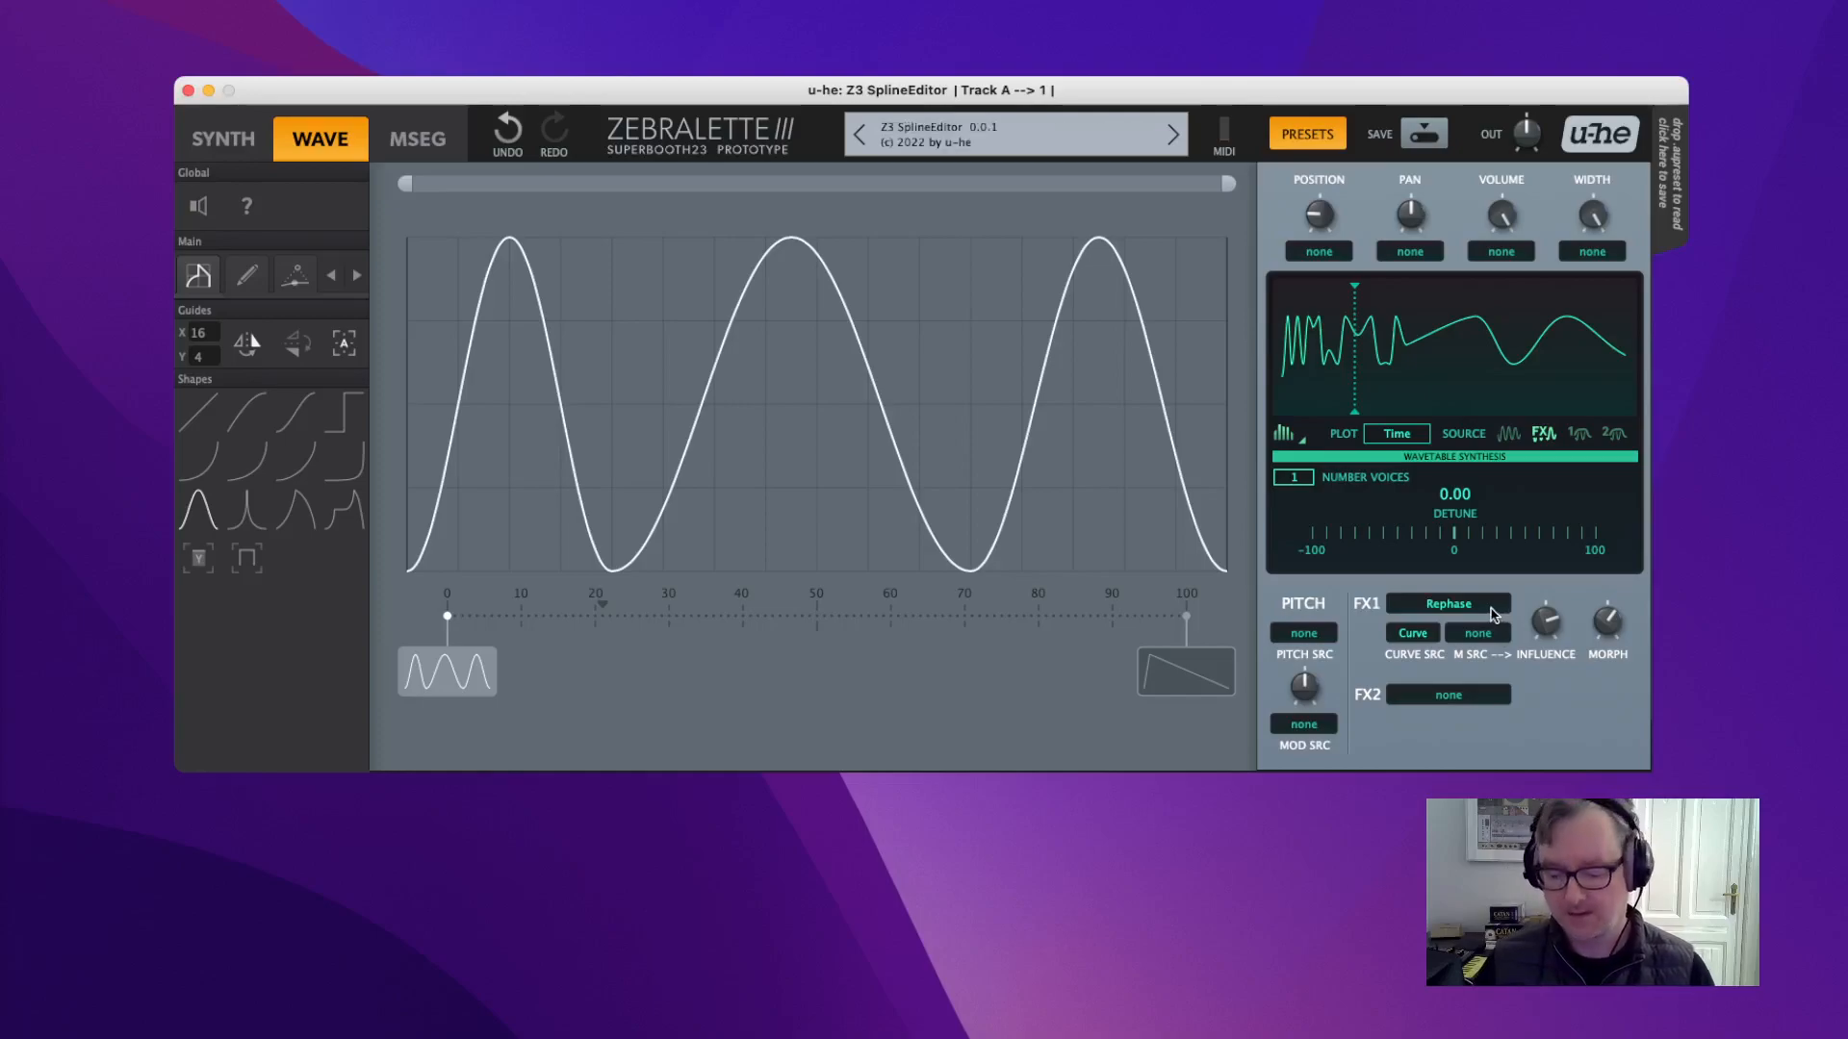
Try 8 unison voices at 10 detune while sweeping Rephase influence and morph.
scroll(1299, 480, up, 4)
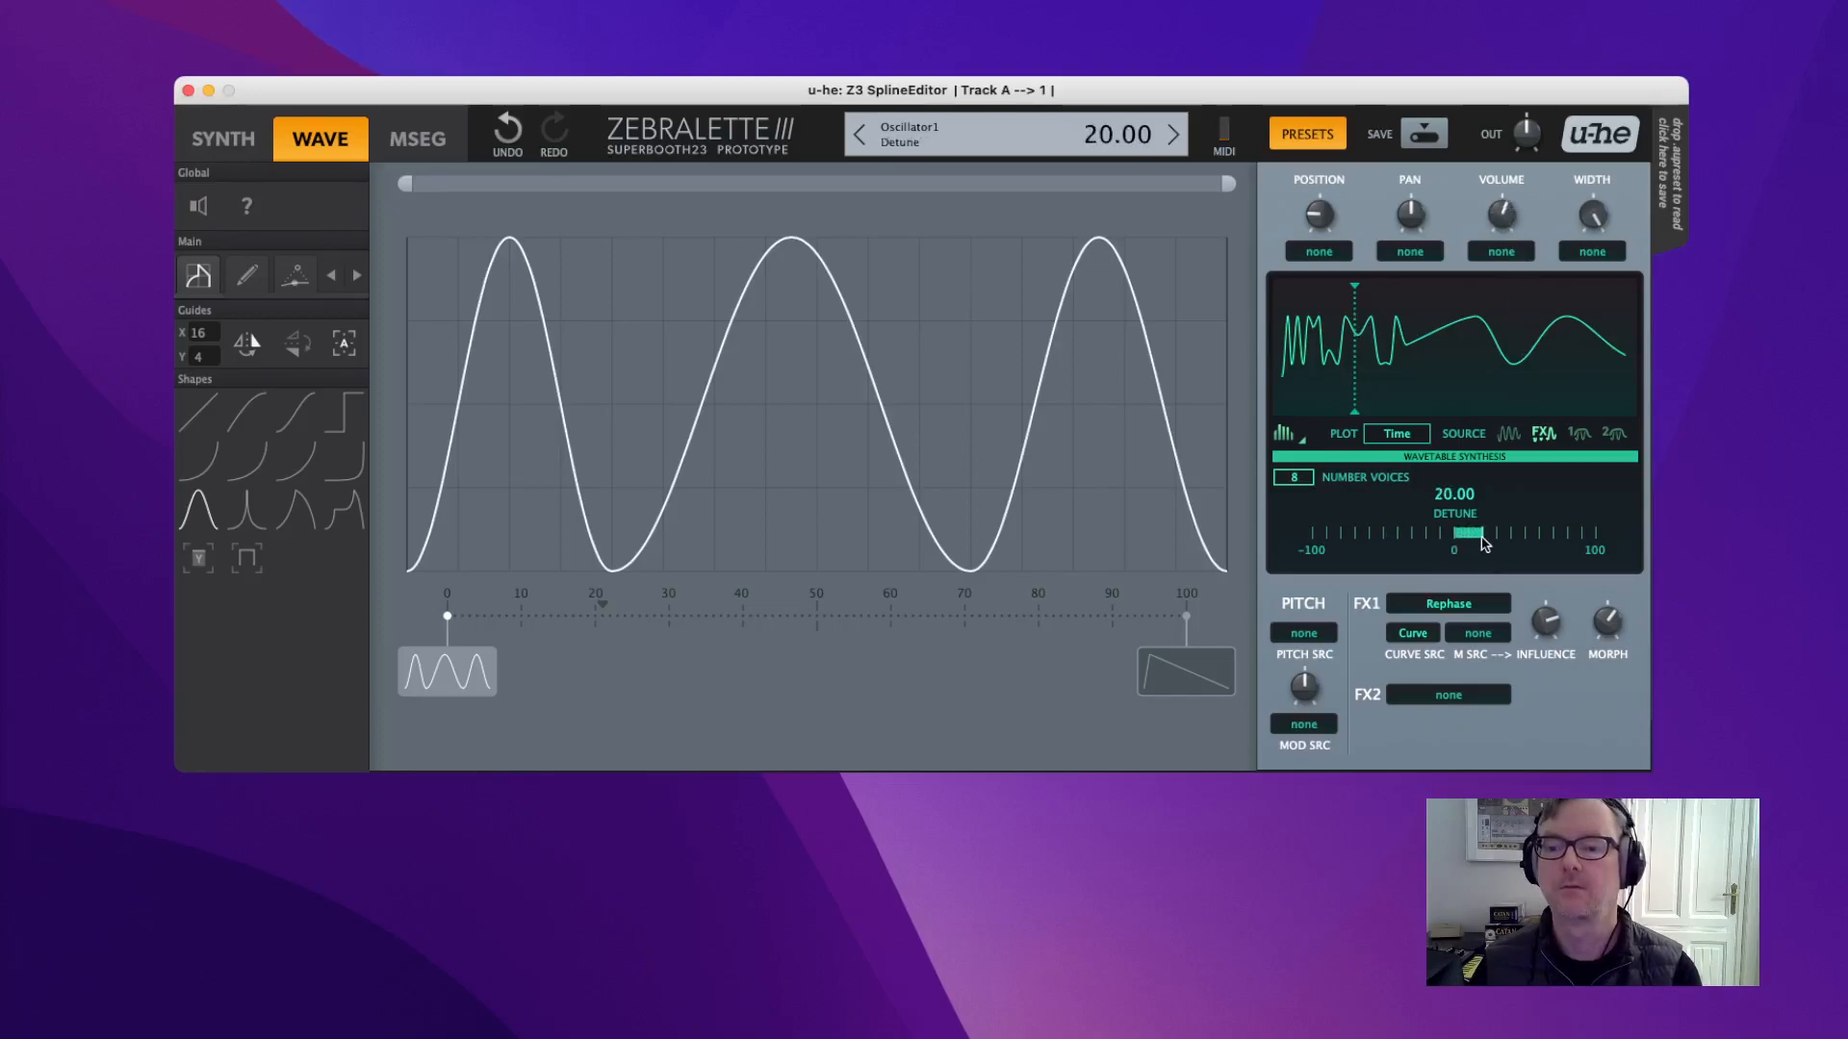
drag(1528, 607, 1580, 755)
drag(1607, 628, 1577, 523)
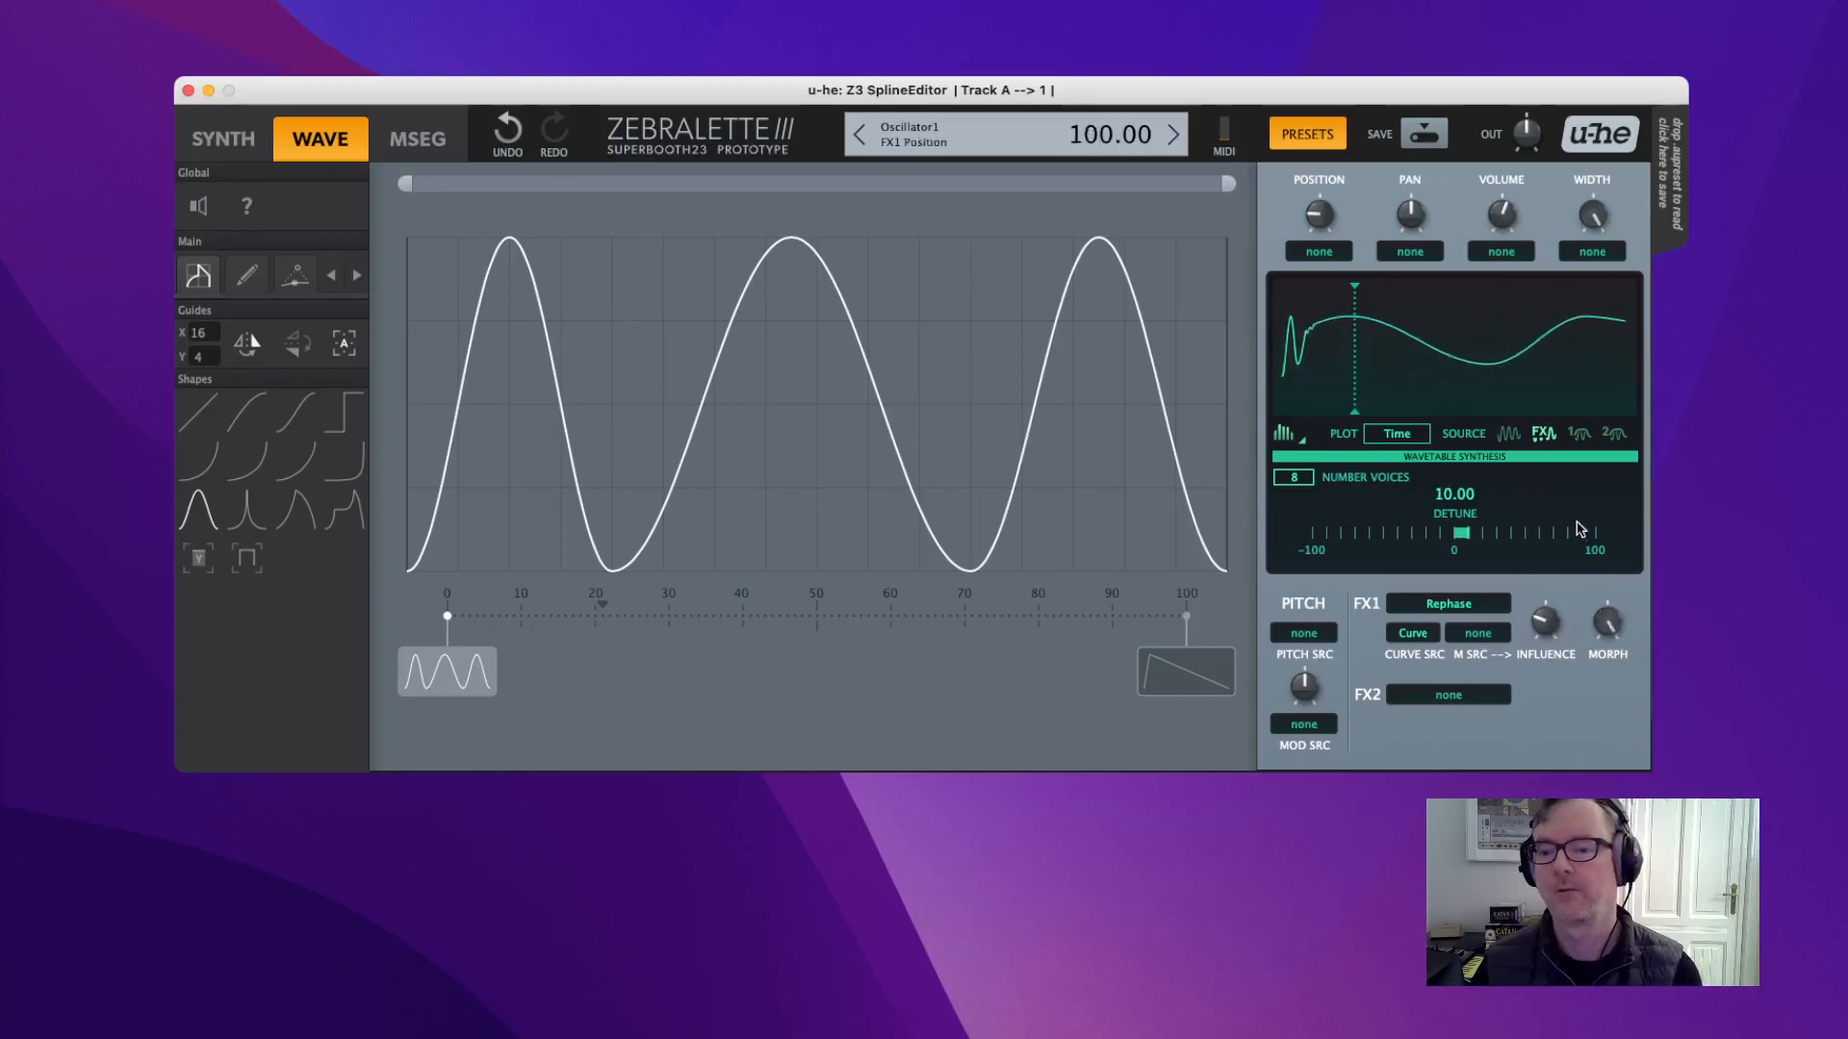
drag(1545, 621, 1511, 390)
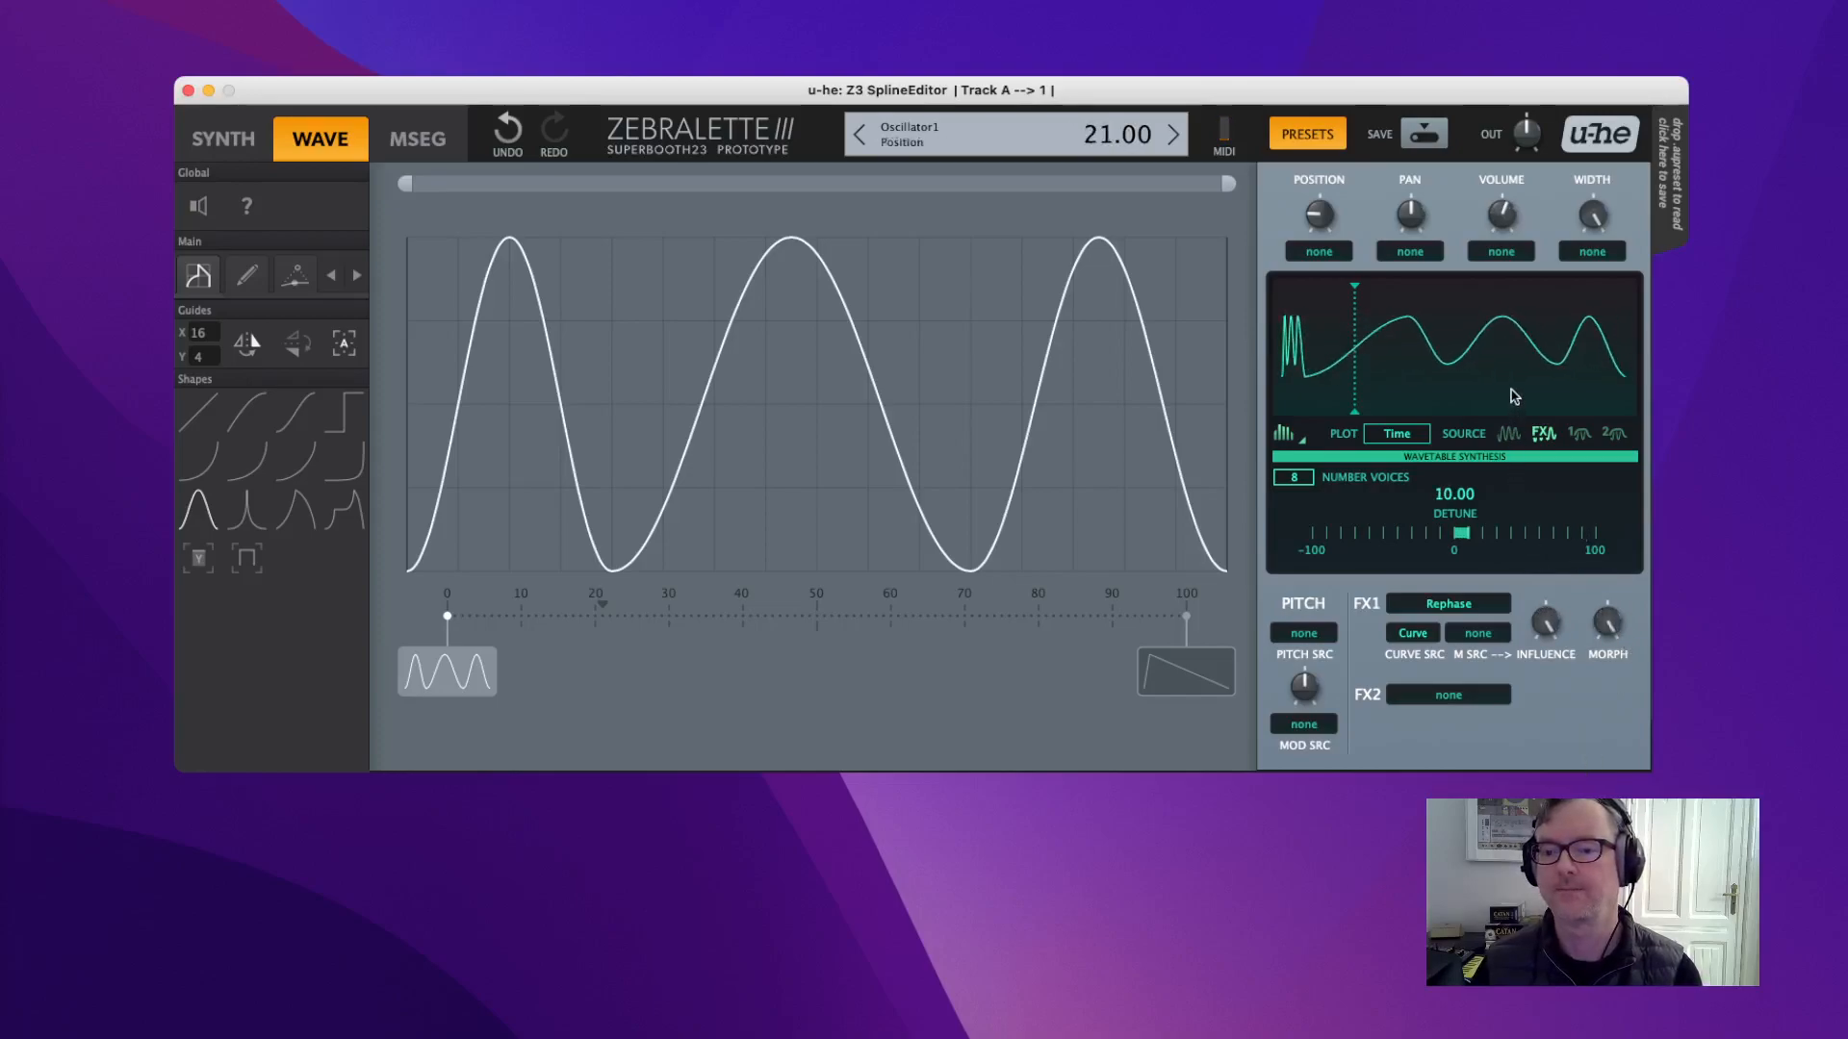
mouse_move(1380, 380)
mouse_down()
mouse_move(1658, 384)
mouse_move(1275, 385)
mouse_move(1364, 385)
mouse_up()
drag(1546, 626, 1548, 921)
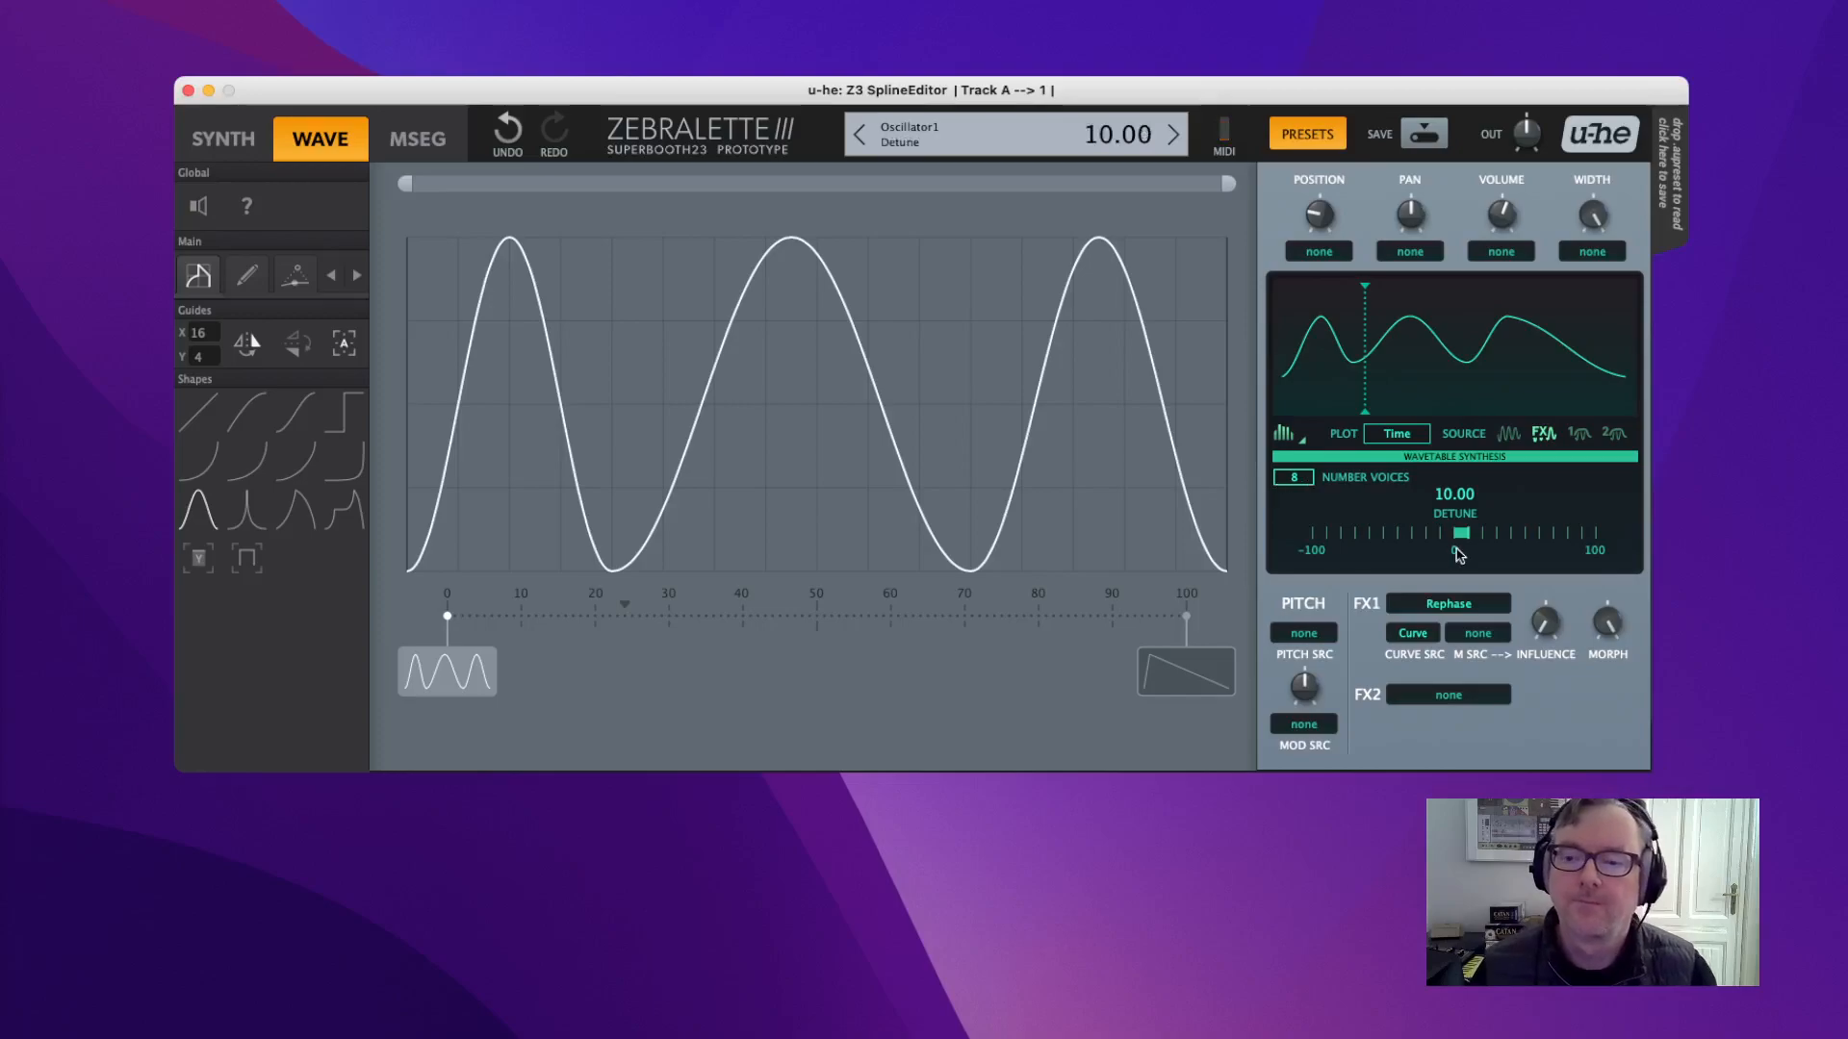
Reset detune to 0 and unison to 1 voice, then bring up the FX1 effect list.
double_click(1481, 544)
drag(1293, 478, 1295, 484)
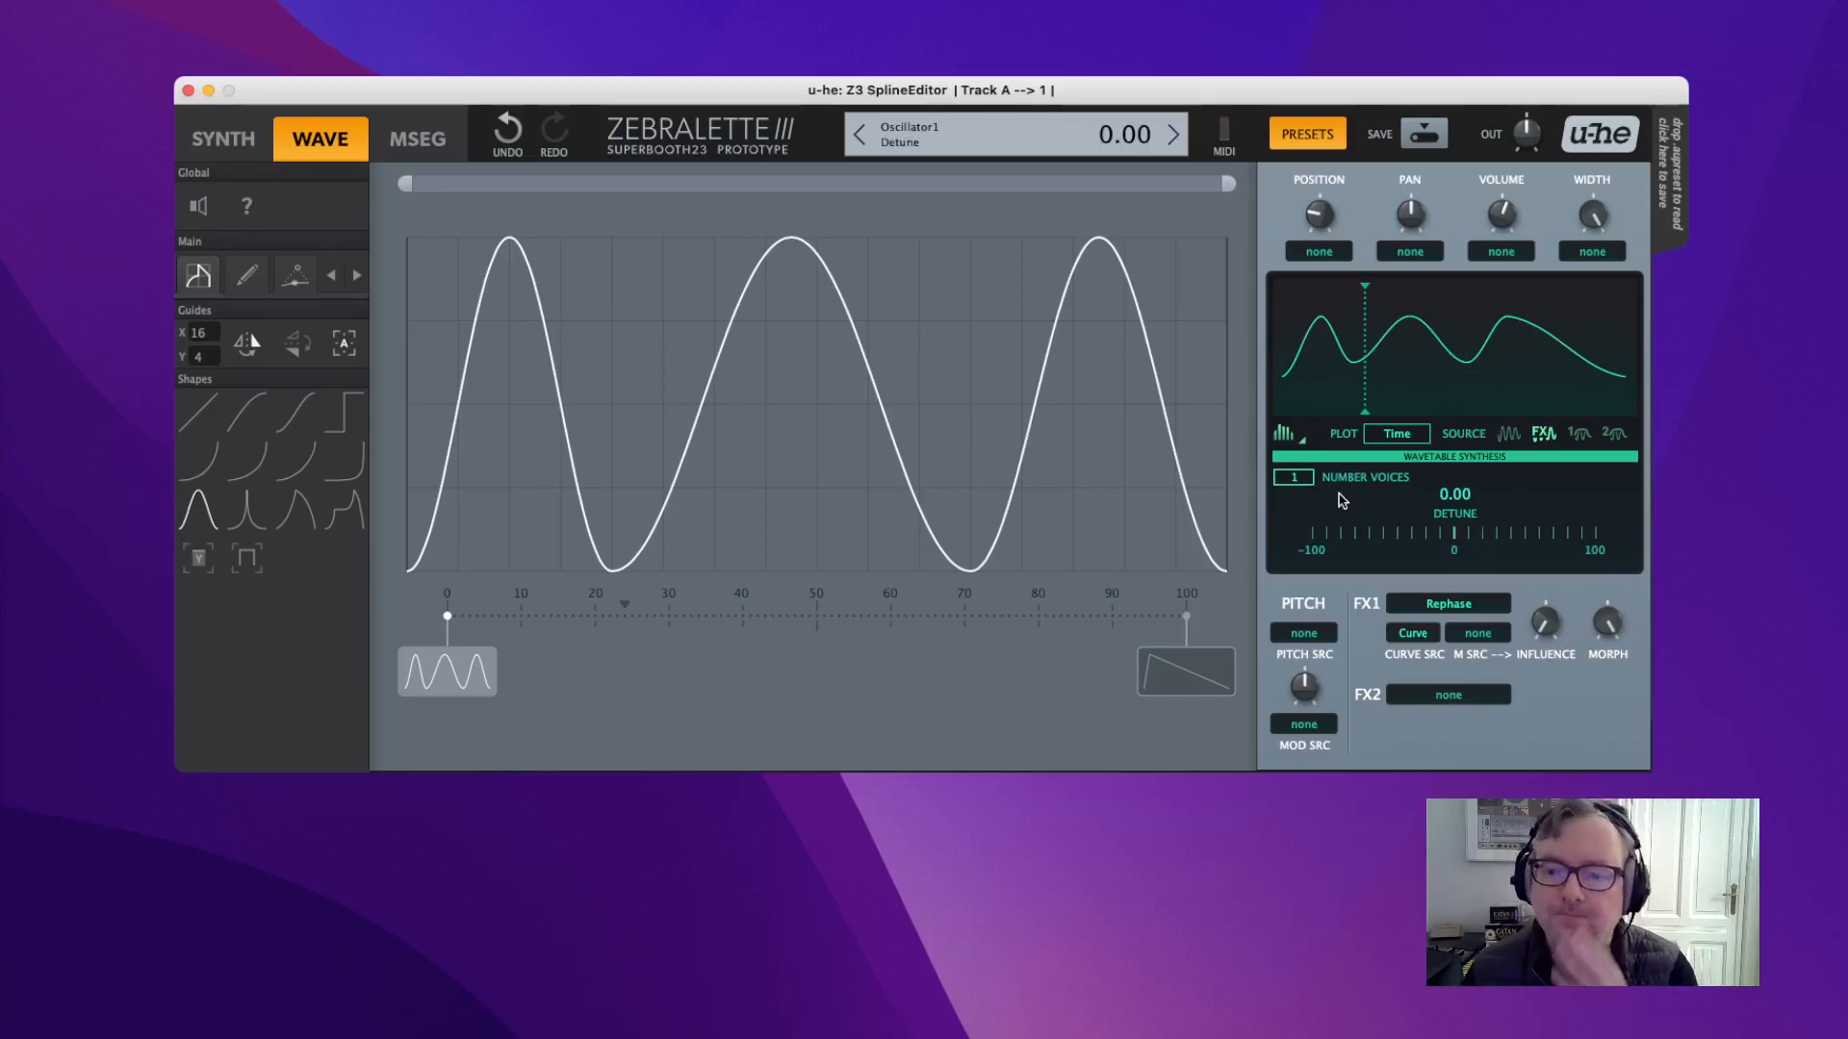
click(1460, 609)
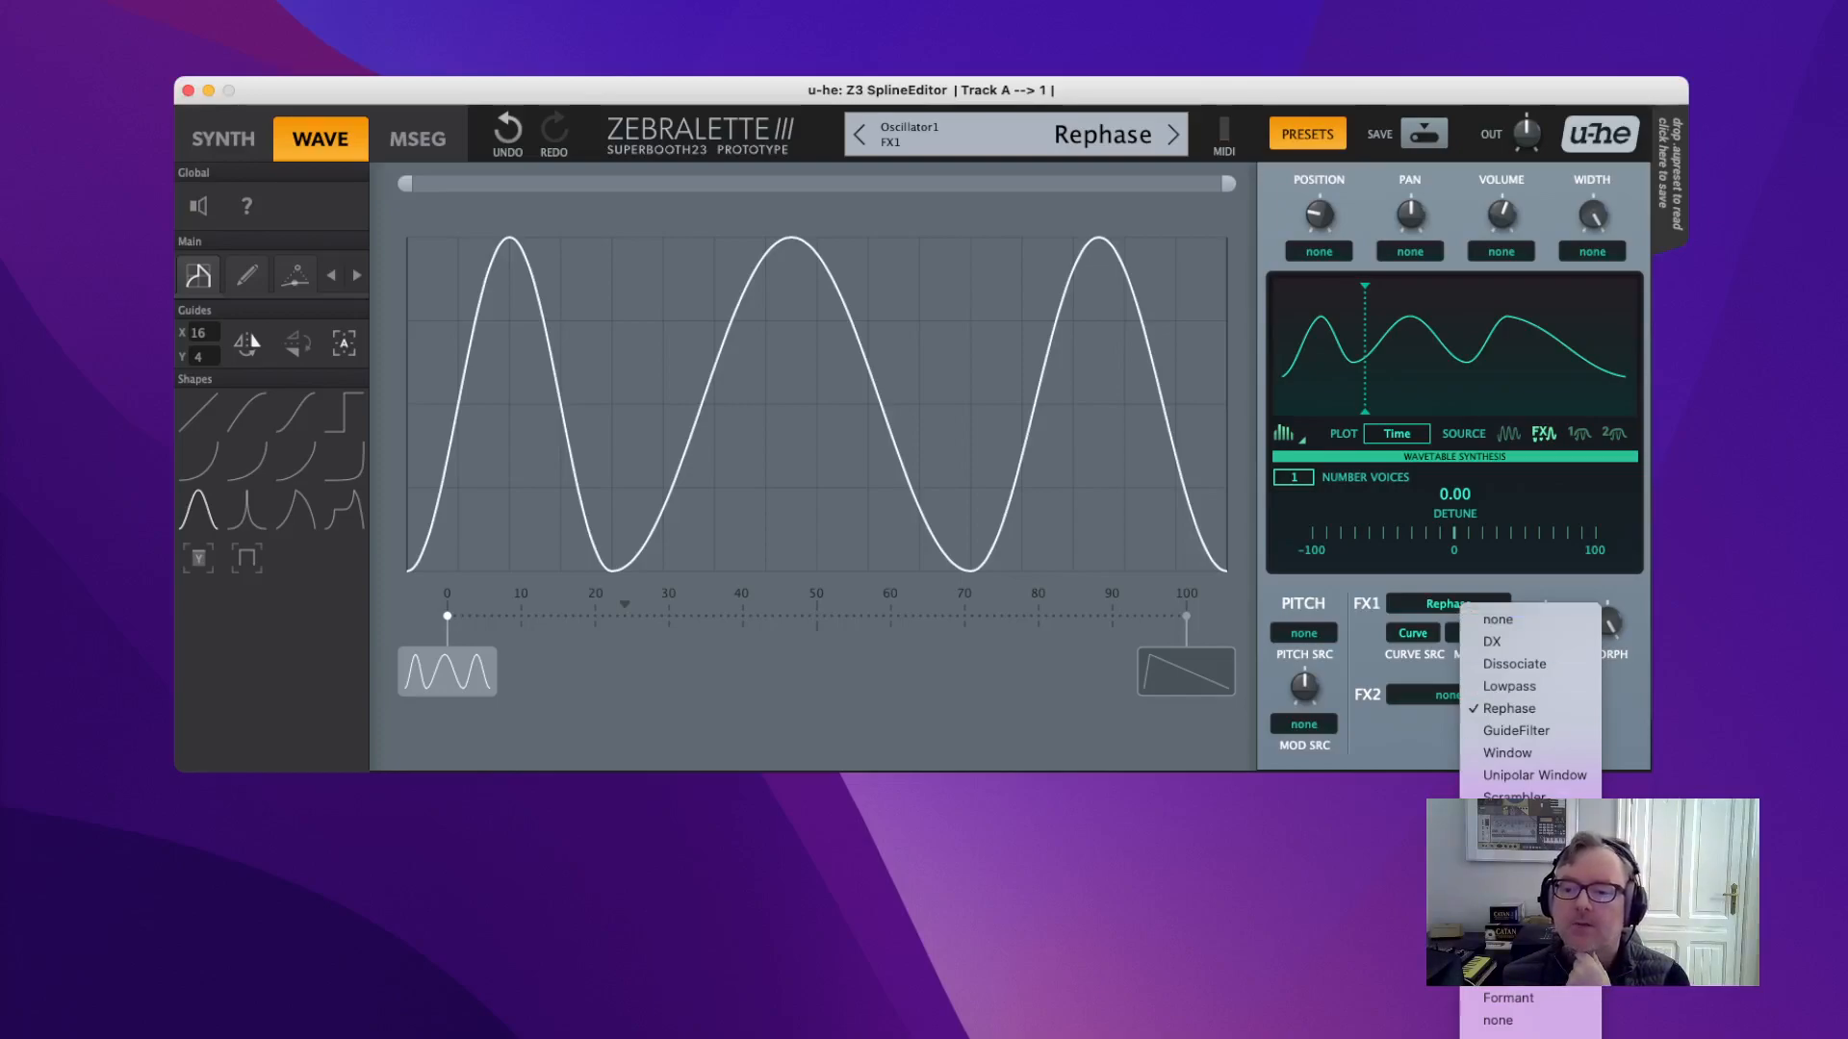
Make Spectral Noise the first effect at depth 73 and turn the oscillator volume fully up.
click(1516, 866)
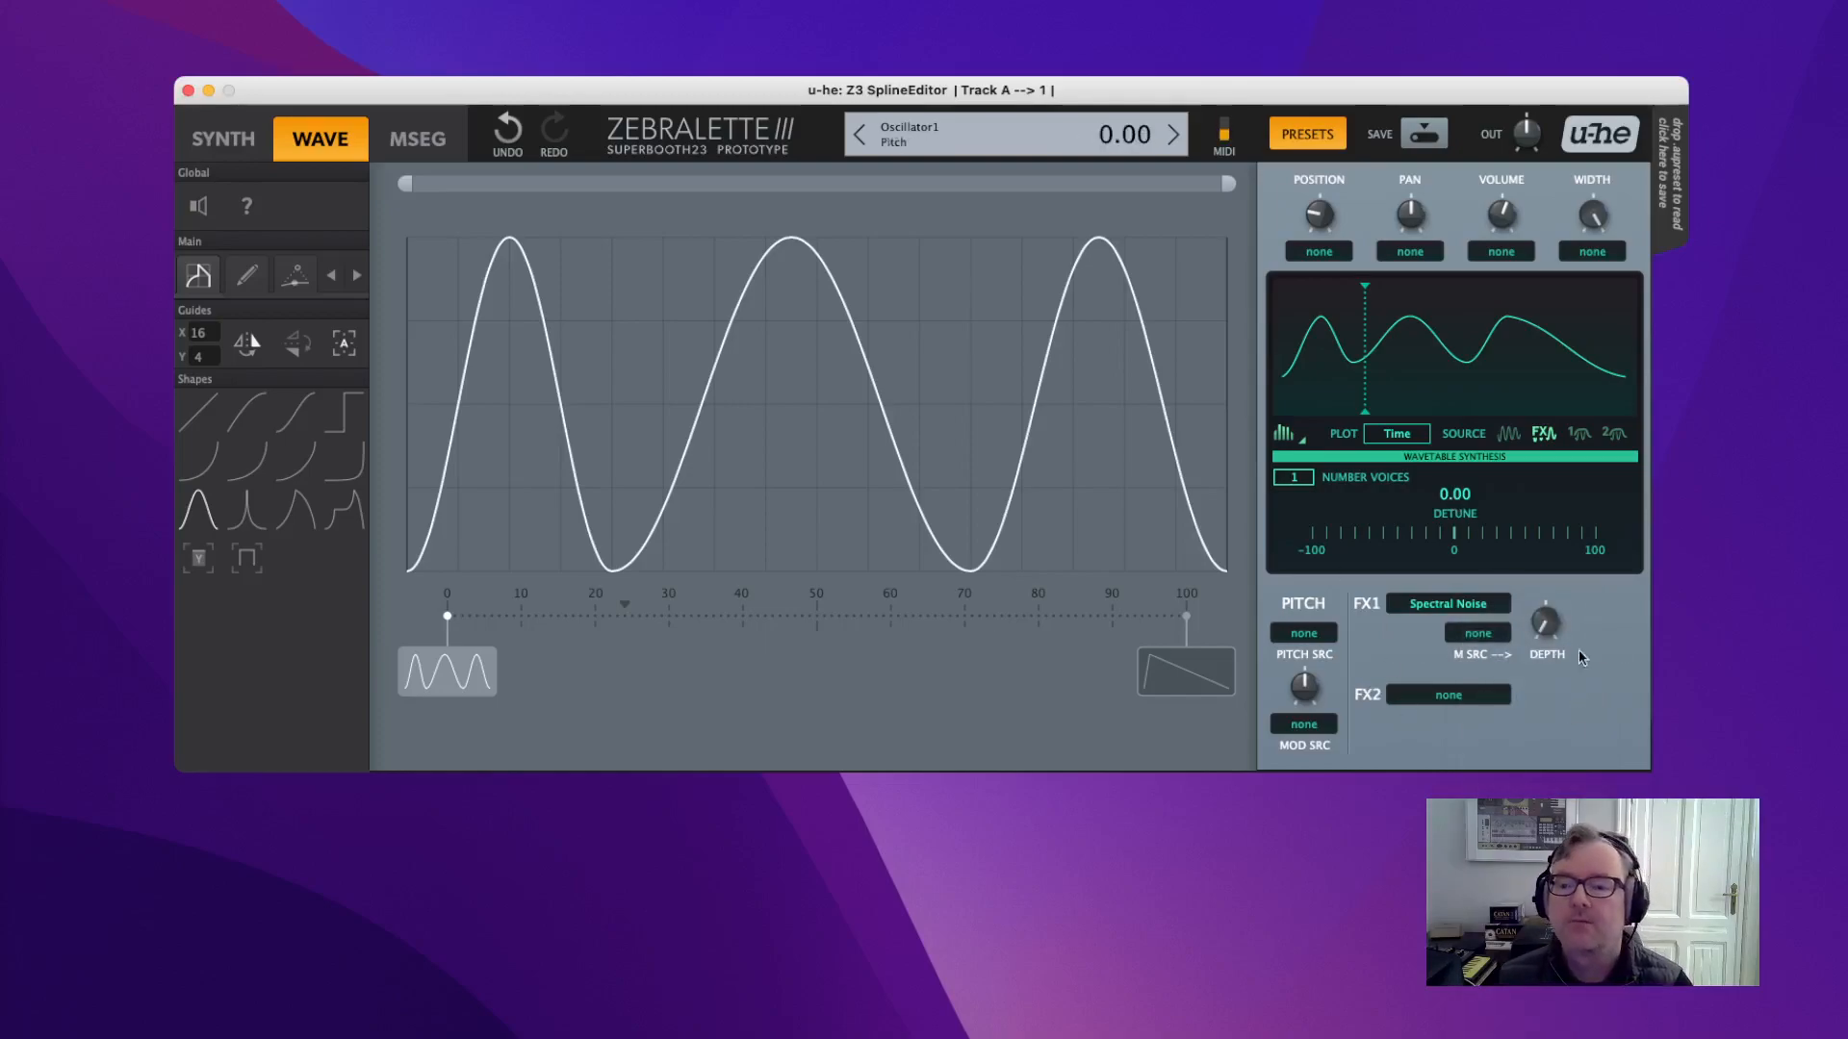
drag(1544, 623, 1514, 412)
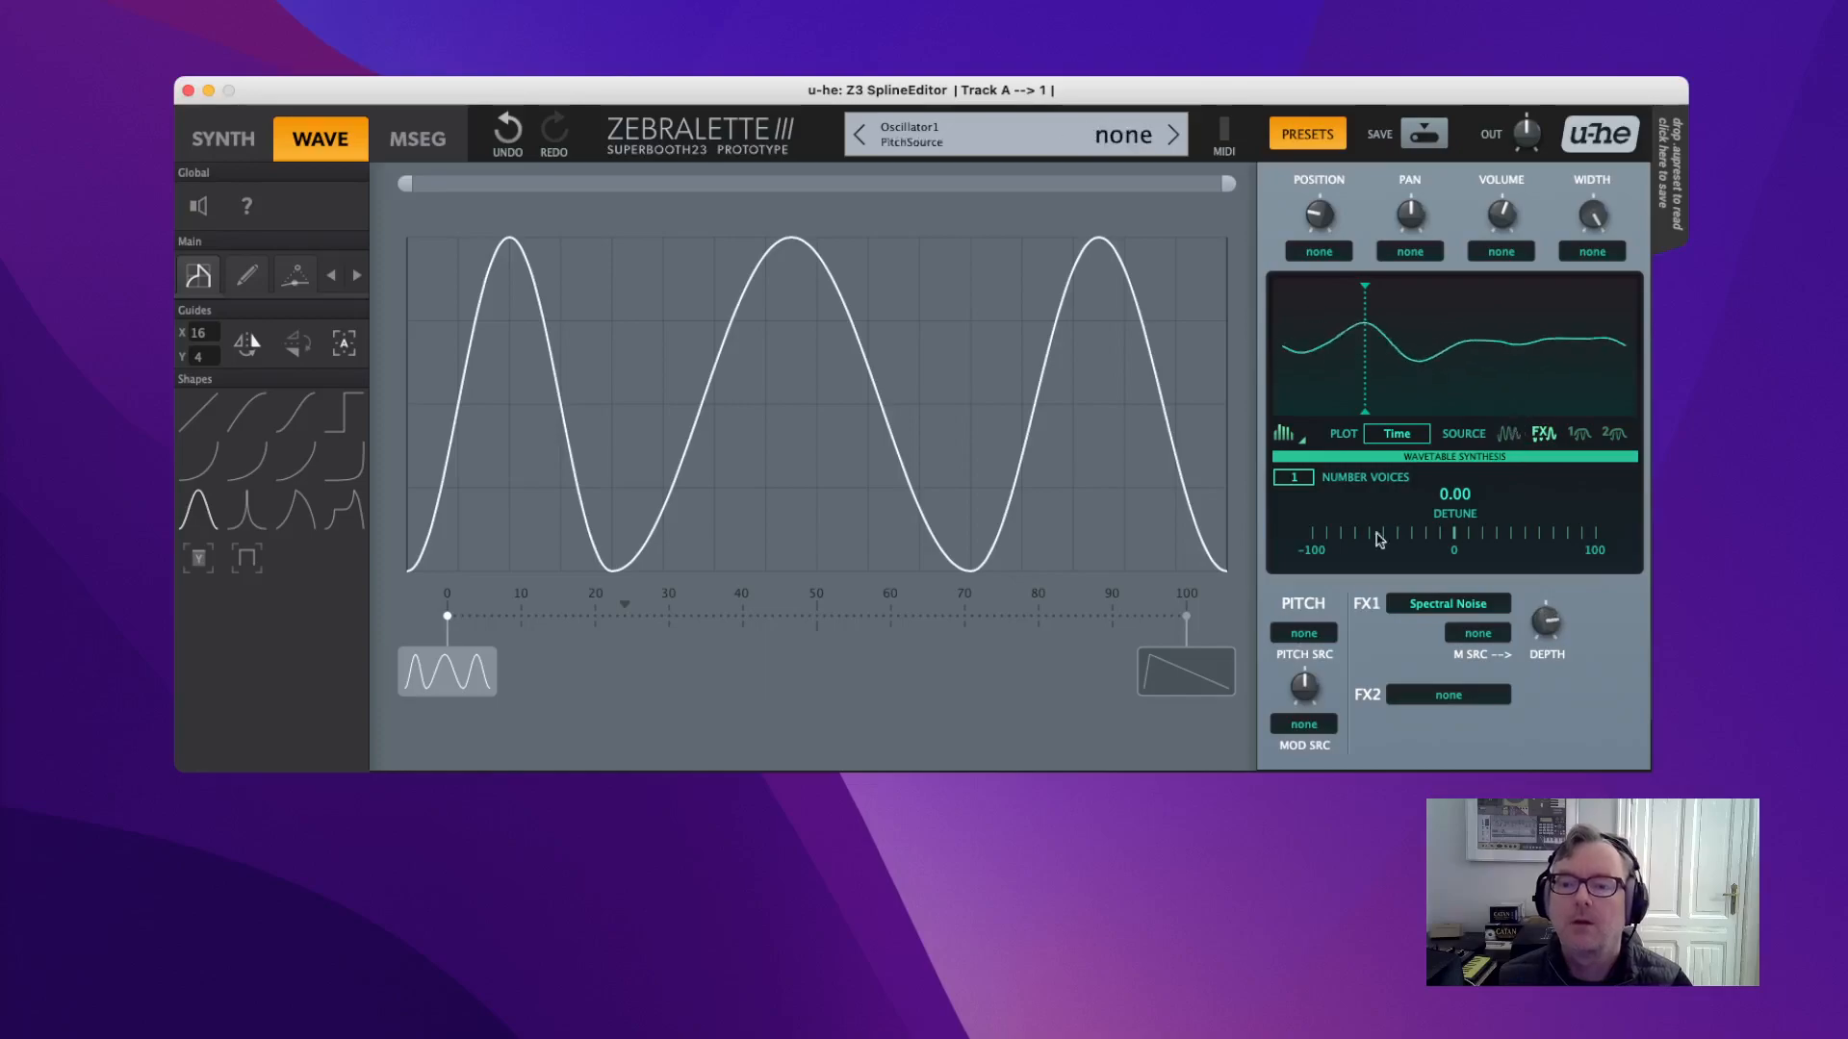
drag(1502, 214, 1489, 112)
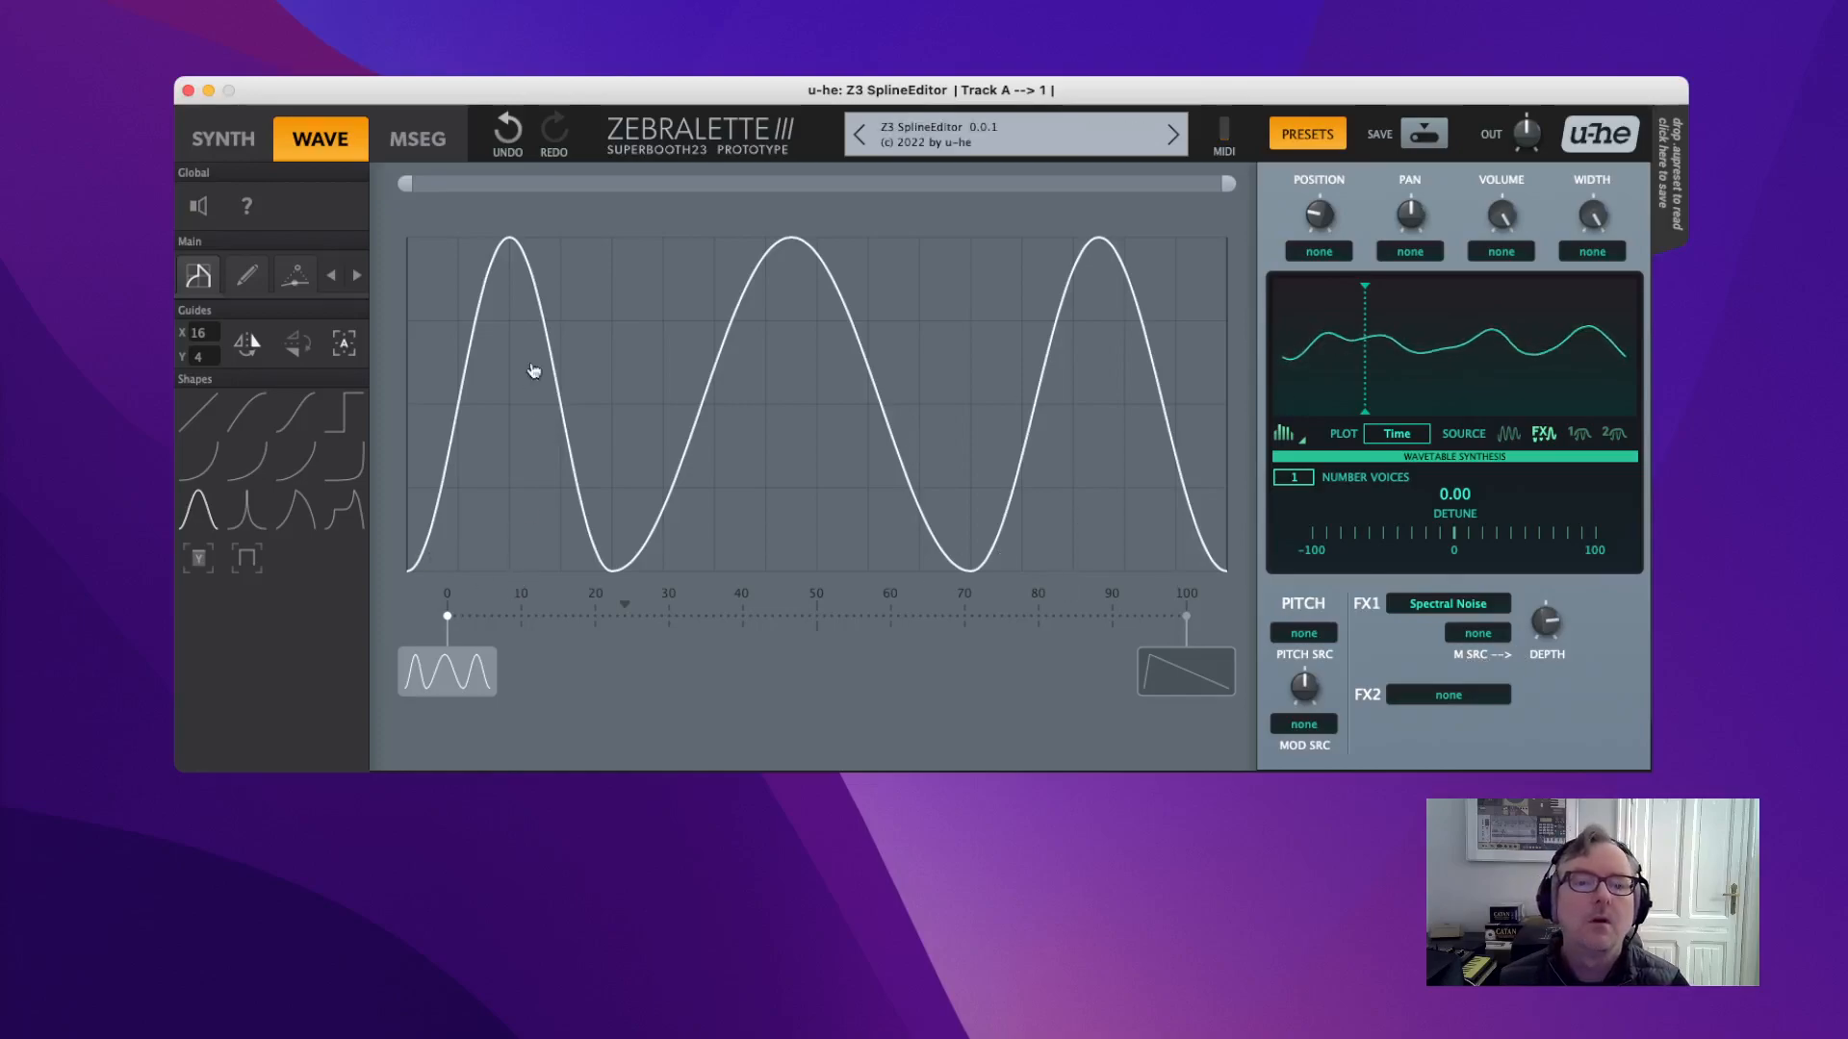
Replace the three bumps with a falling ramp shape and lower Spectral Noise depth to about 22.
click(204, 414)
mouse_move(440, 268)
mouse_down()
mouse_move(1010, 550)
mouse_move(1226, 569)
mouse_up()
drag(1550, 613, 1545, 866)
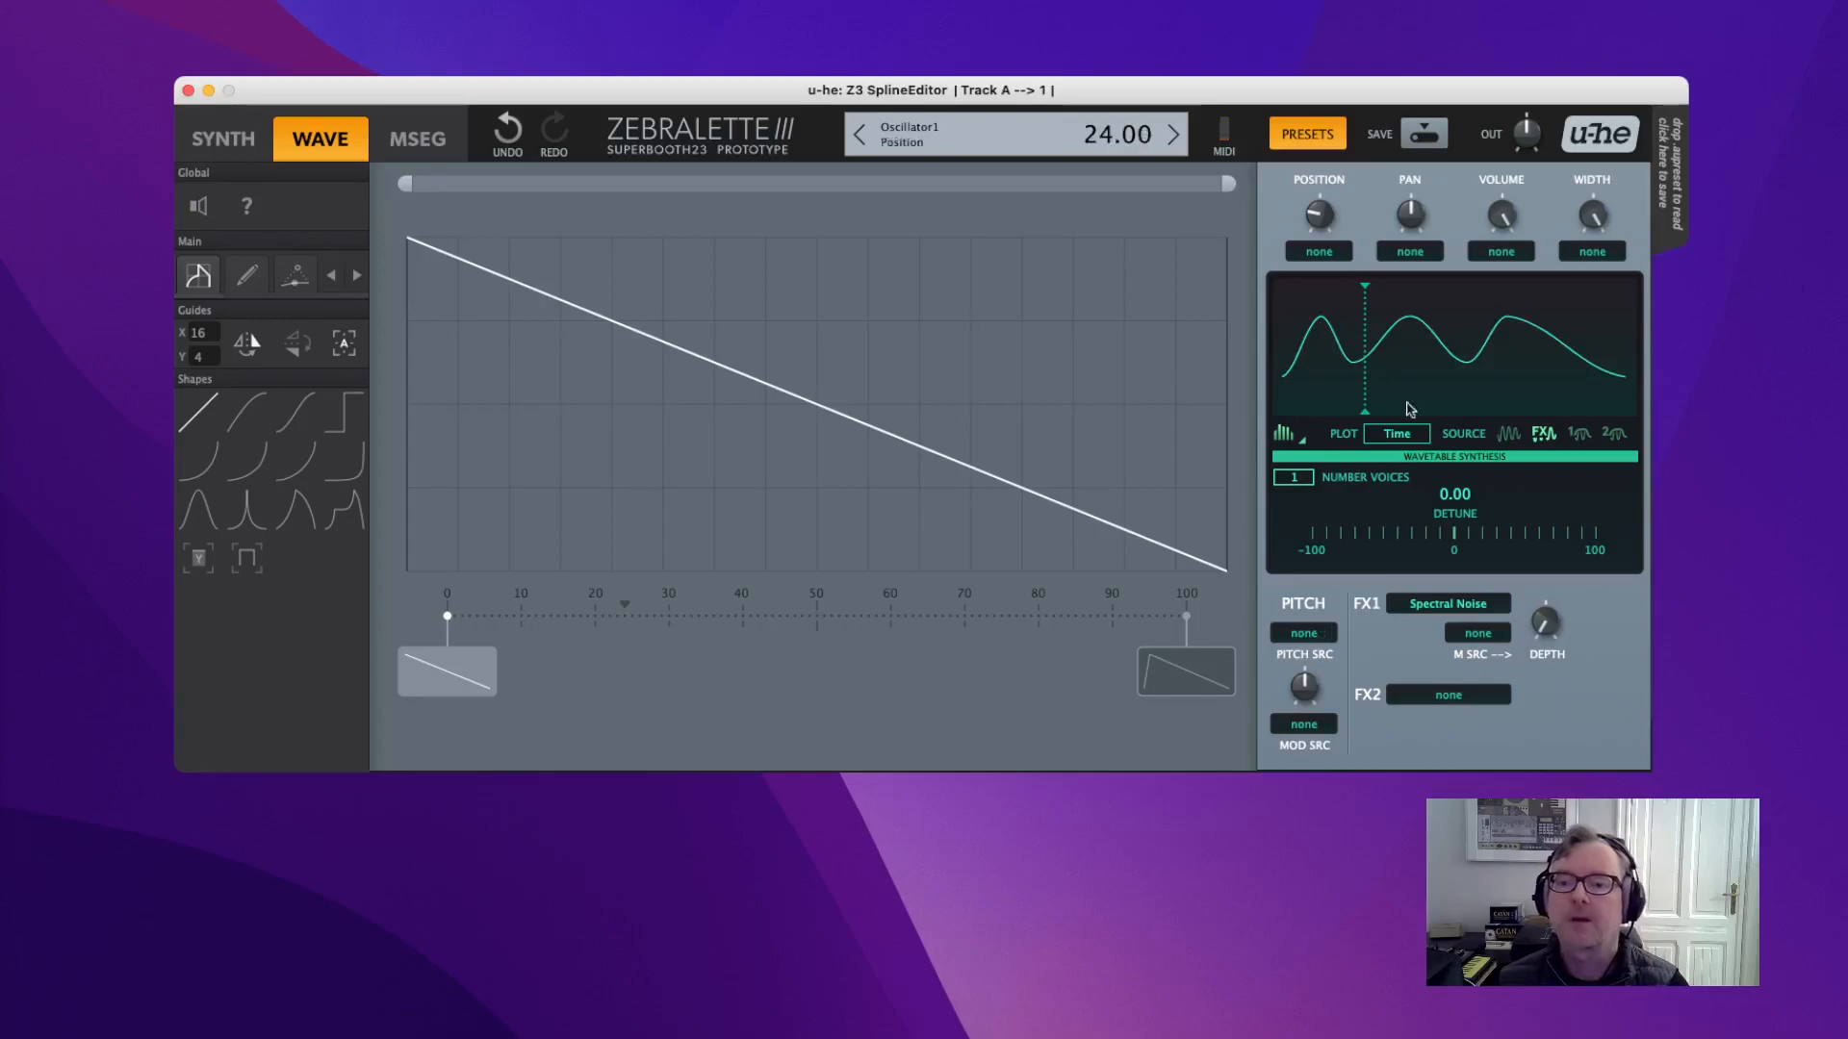
Set FX1 to Sparse, reset the wavetable position to 0, and raise the Sparse depth.
click(1422, 603)
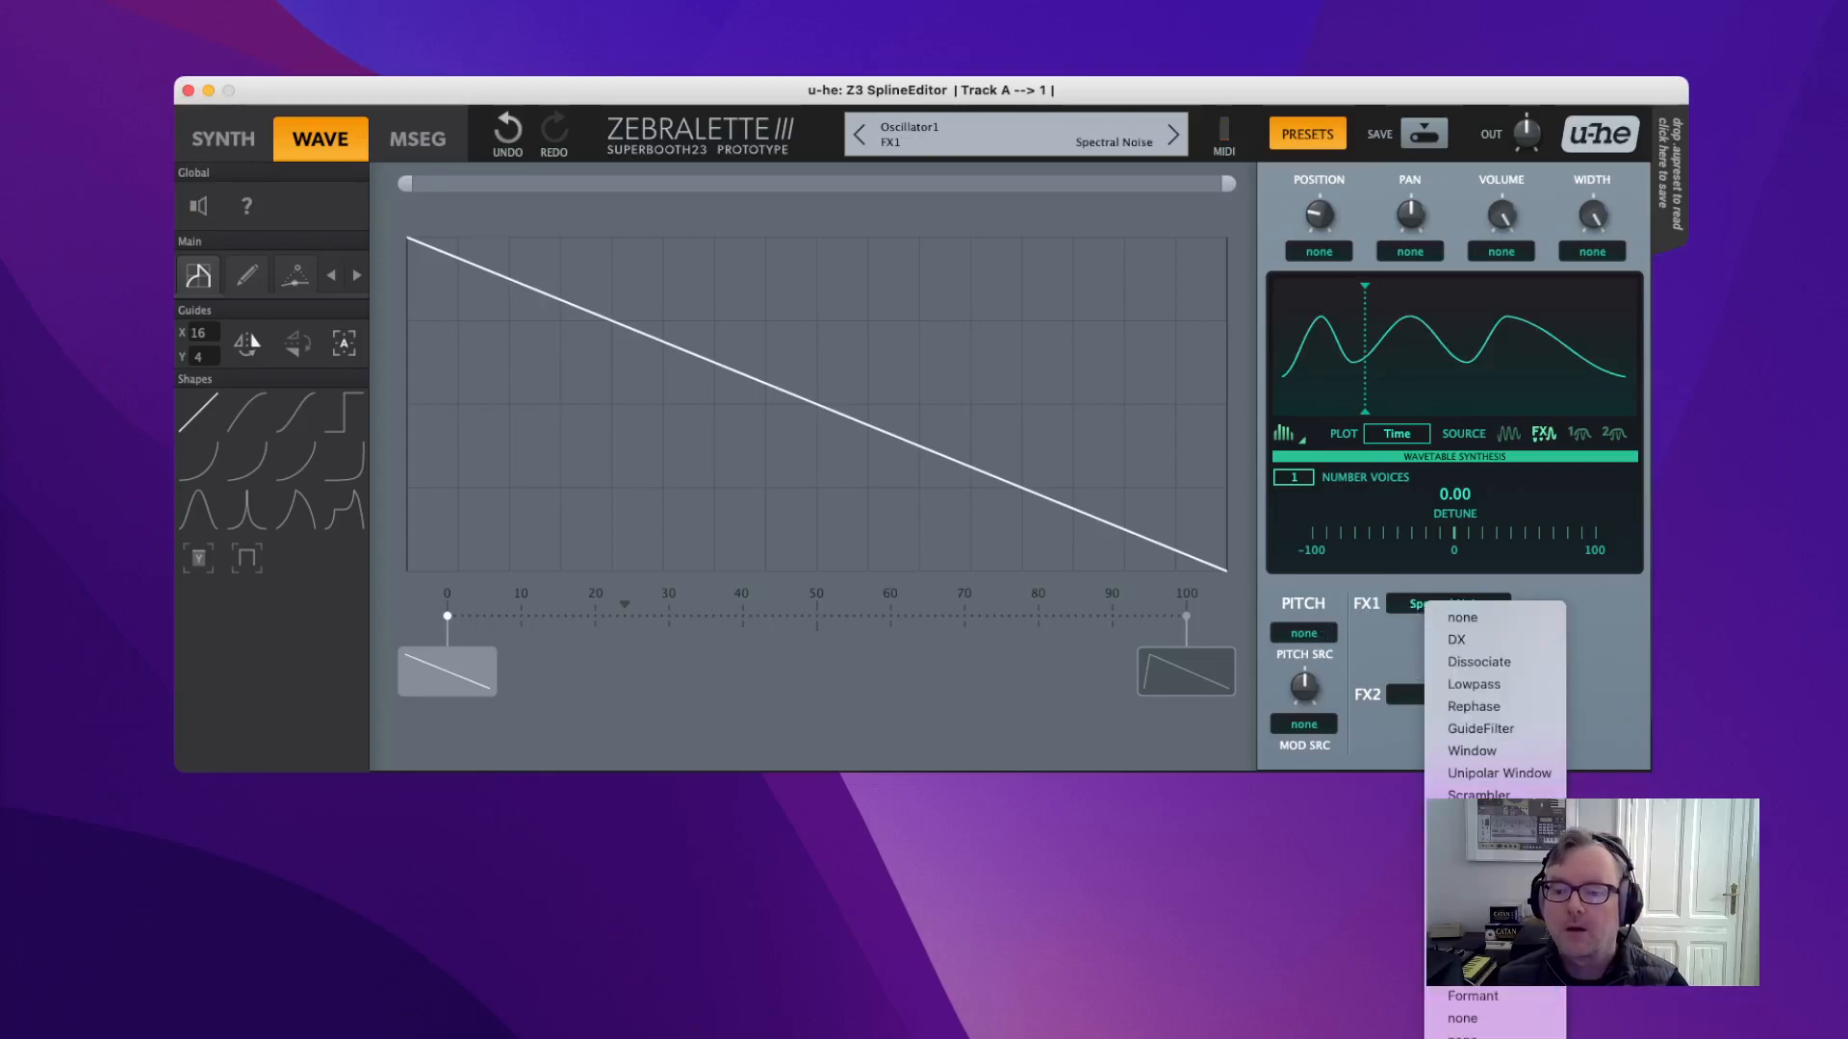
click(1468, 817)
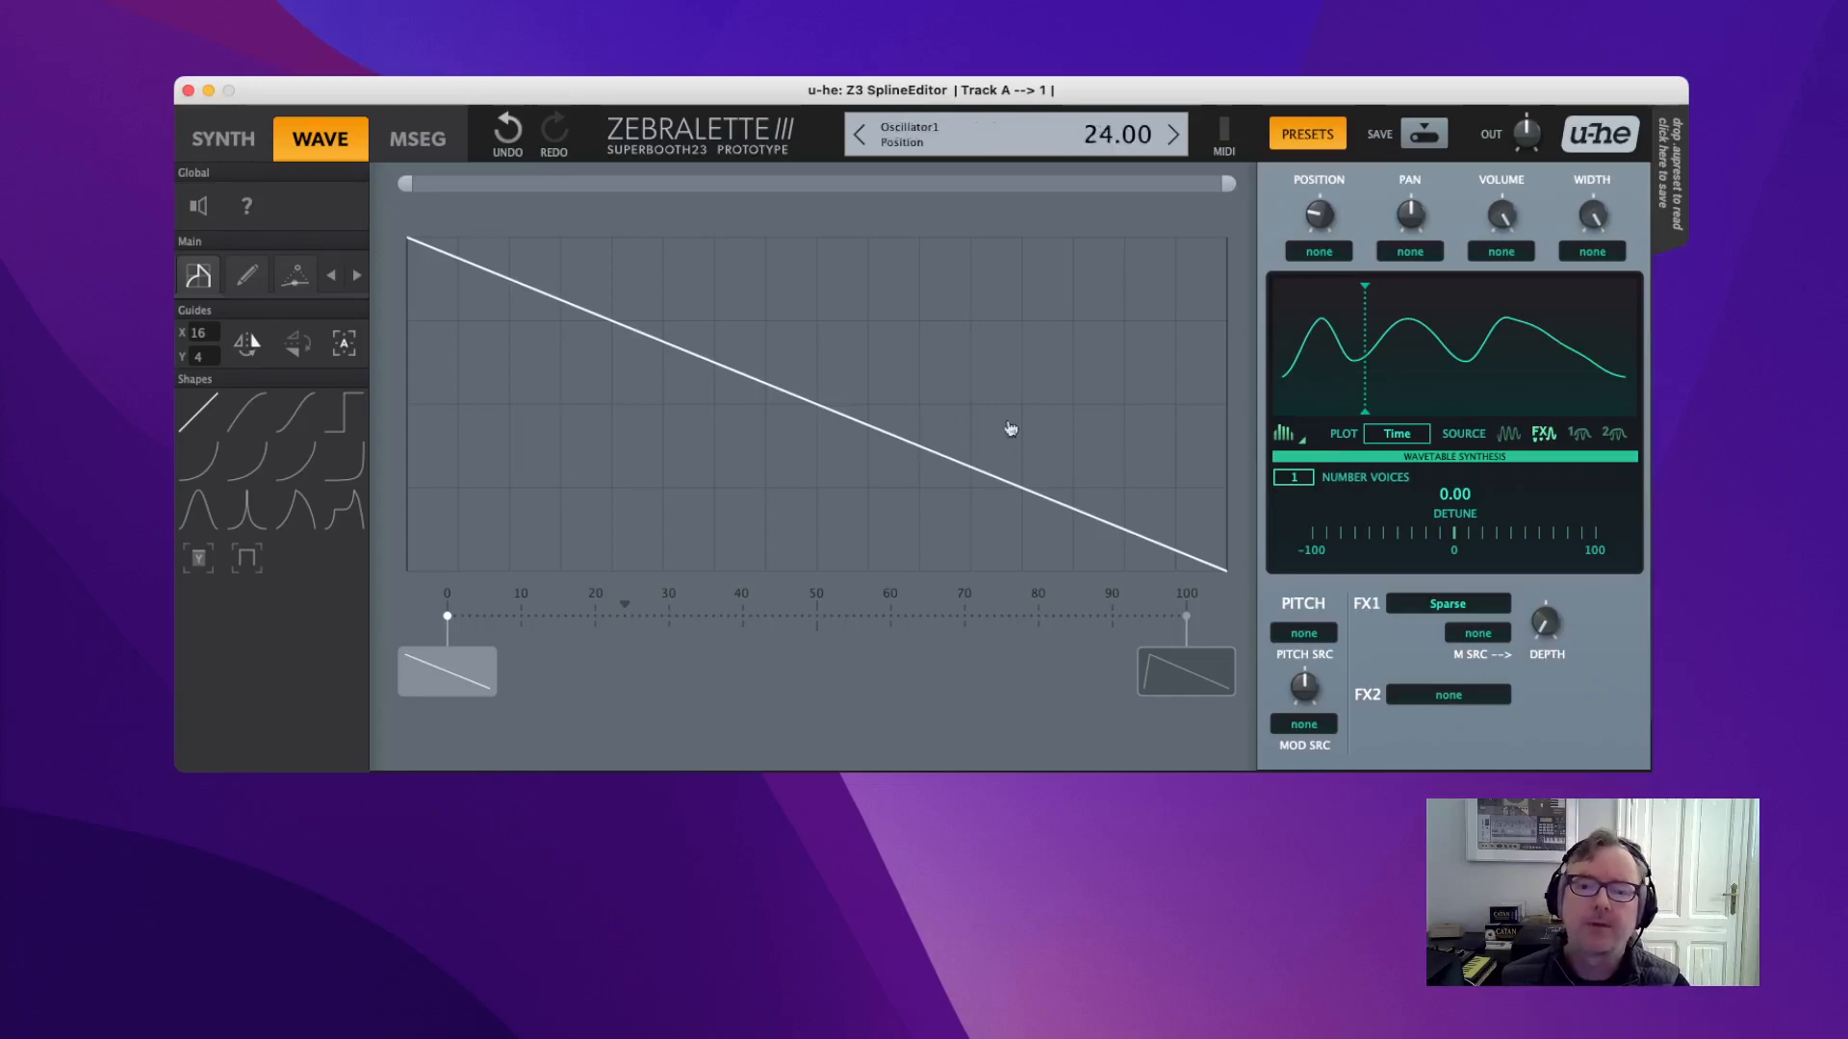
drag(1320, 212, 1320, 279)
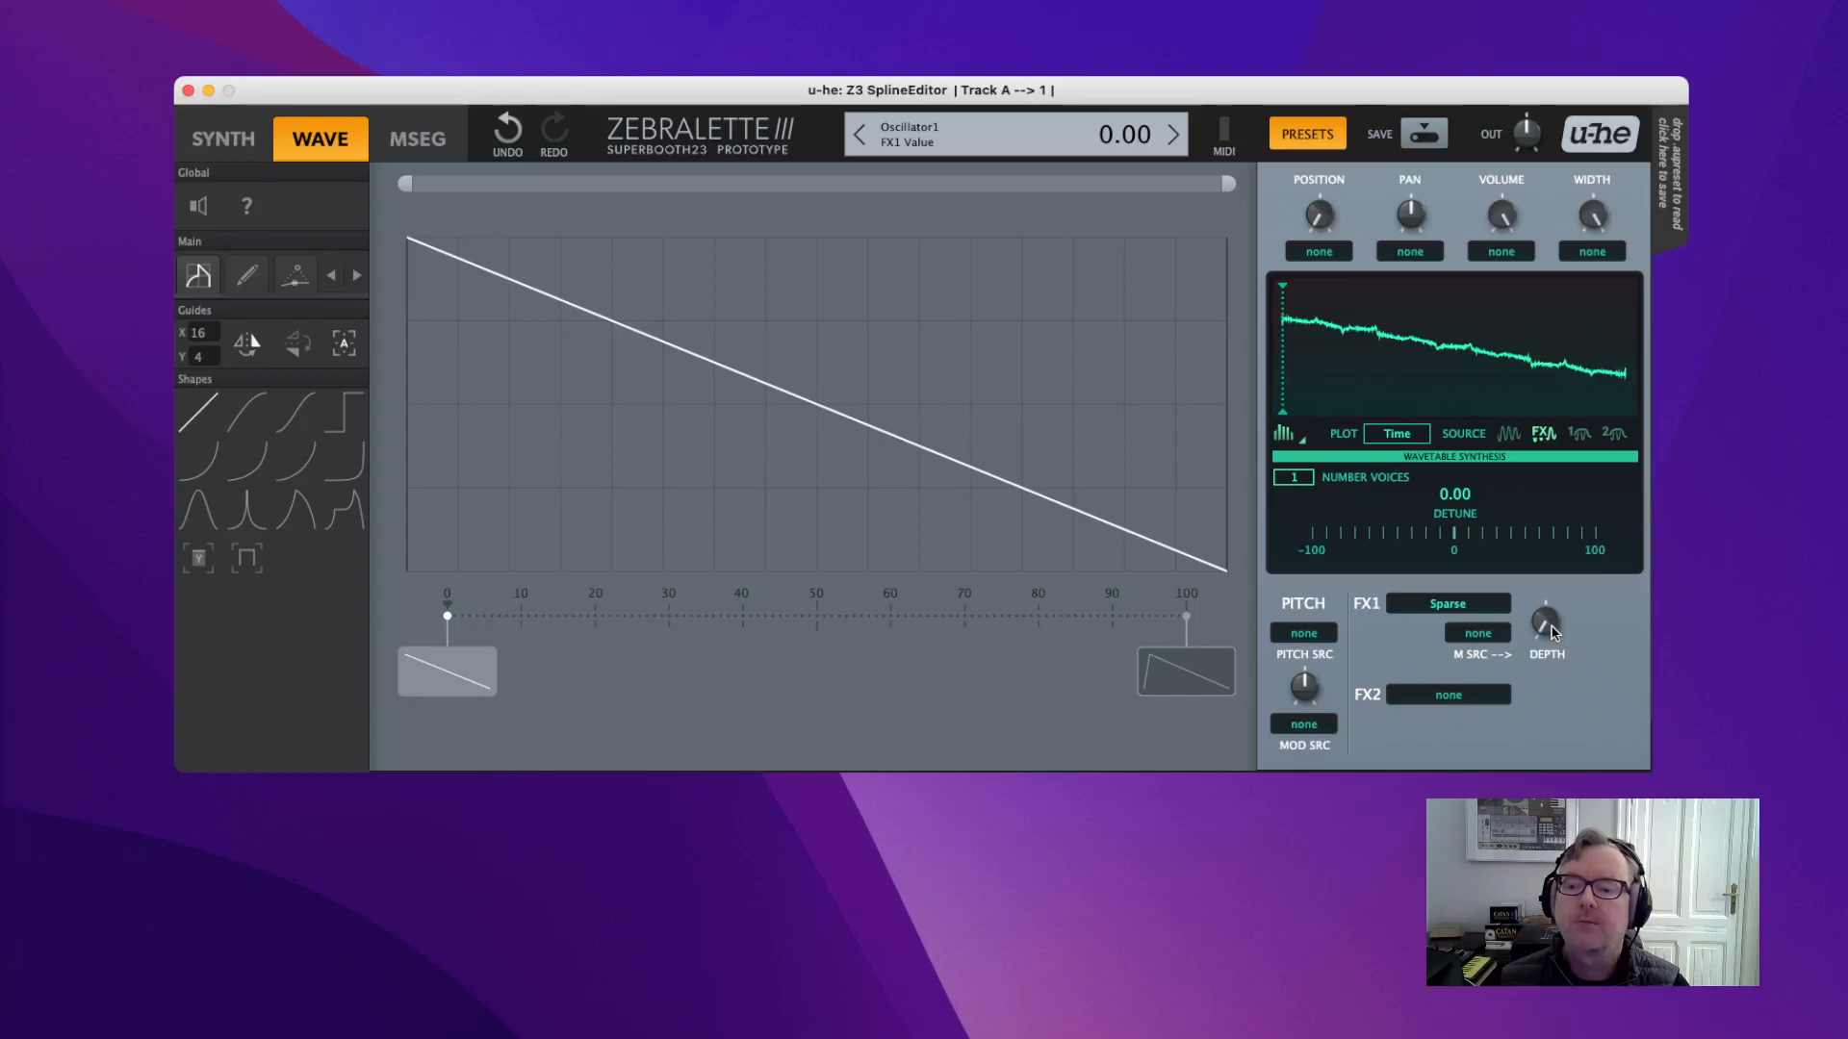
drag(1552, 630, 1540, 453)
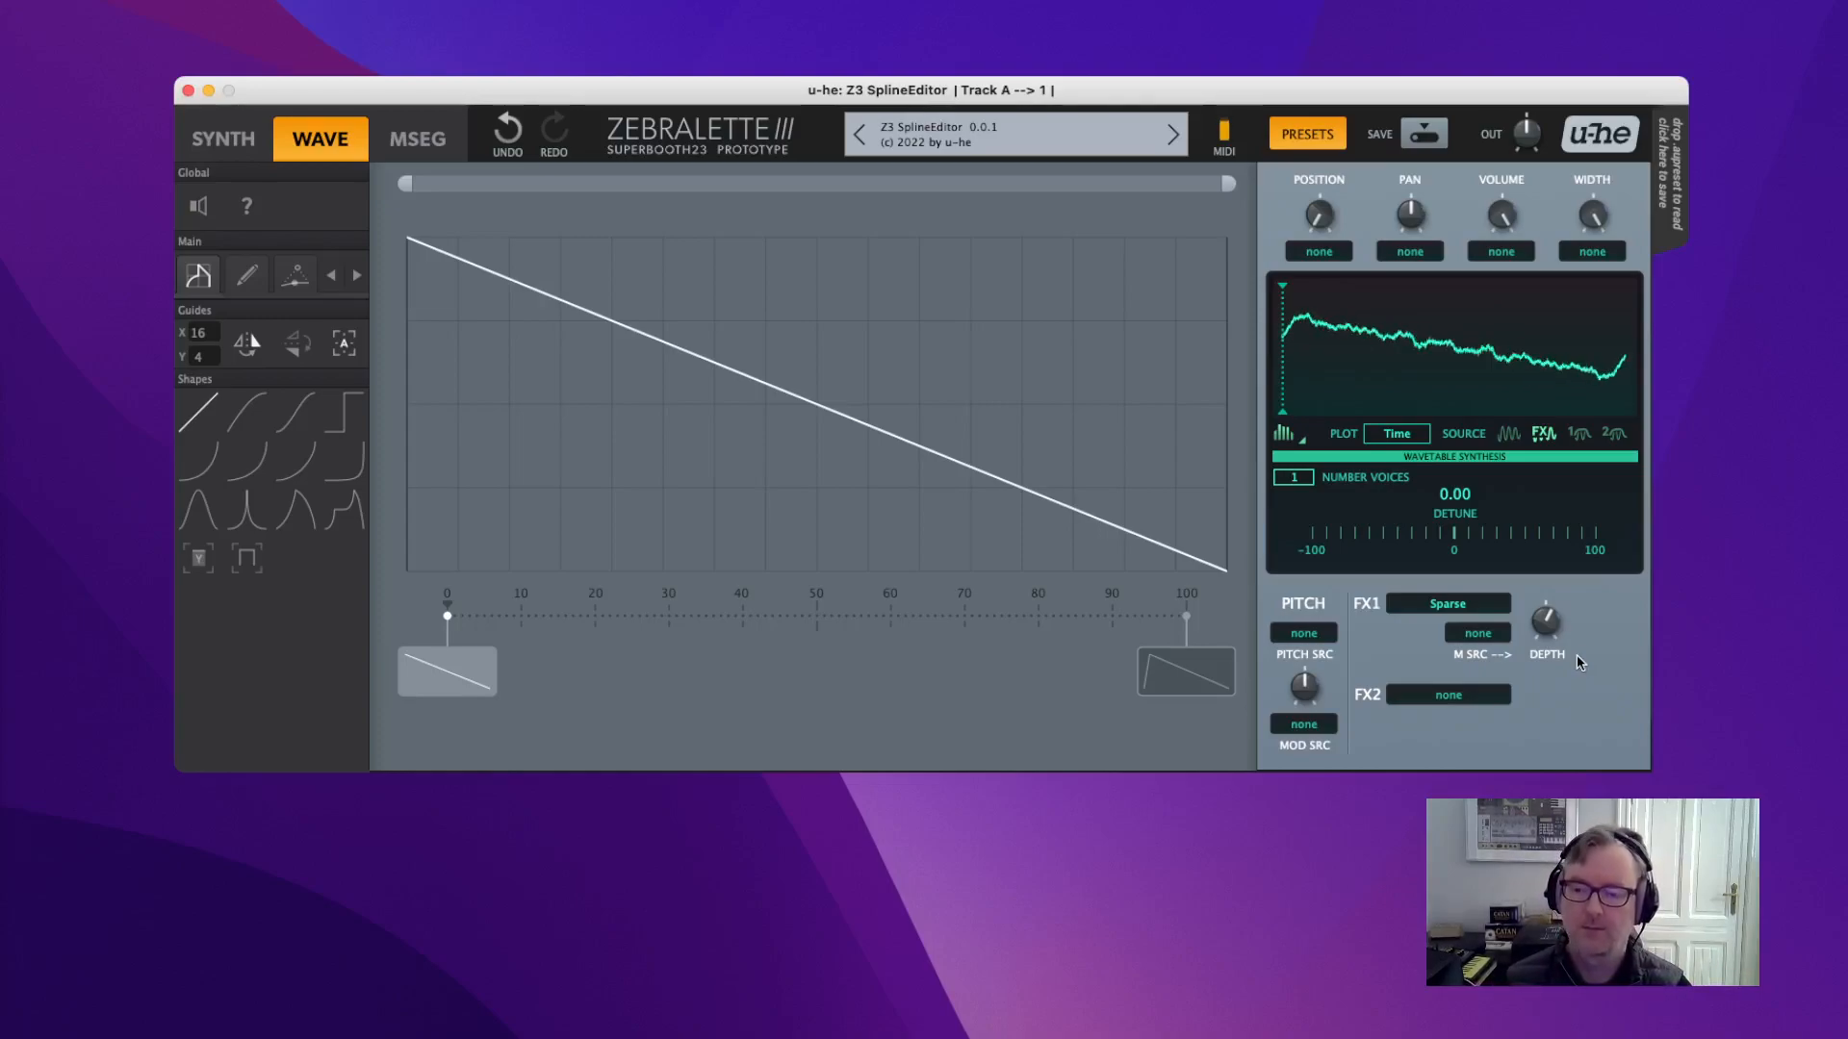
Put Spectral Noise in FX2 at maximum depth and adjust the Sparse depth.
click(1440, 690)
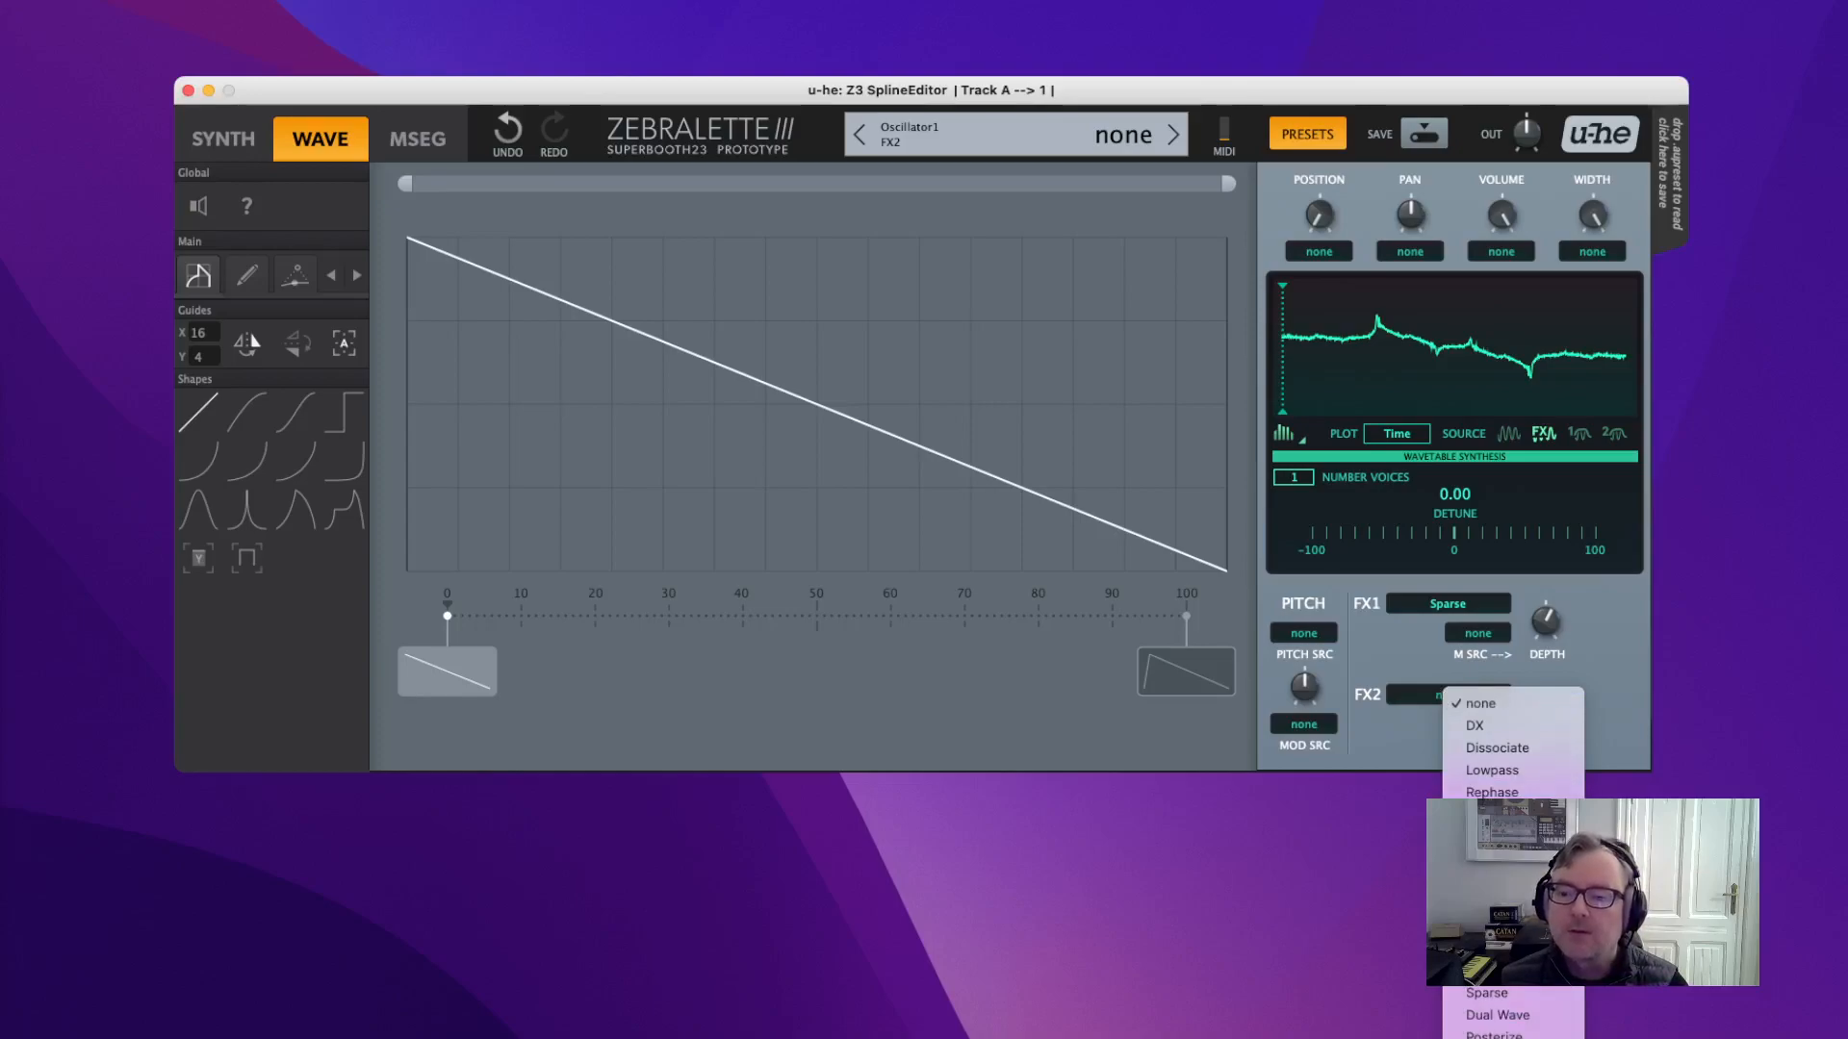
click(1492, 924)
drag(1549, 720, 1534, 547)
drag(1541, 620, 1537, 566)
drag(1545, 712, 1587, 818)
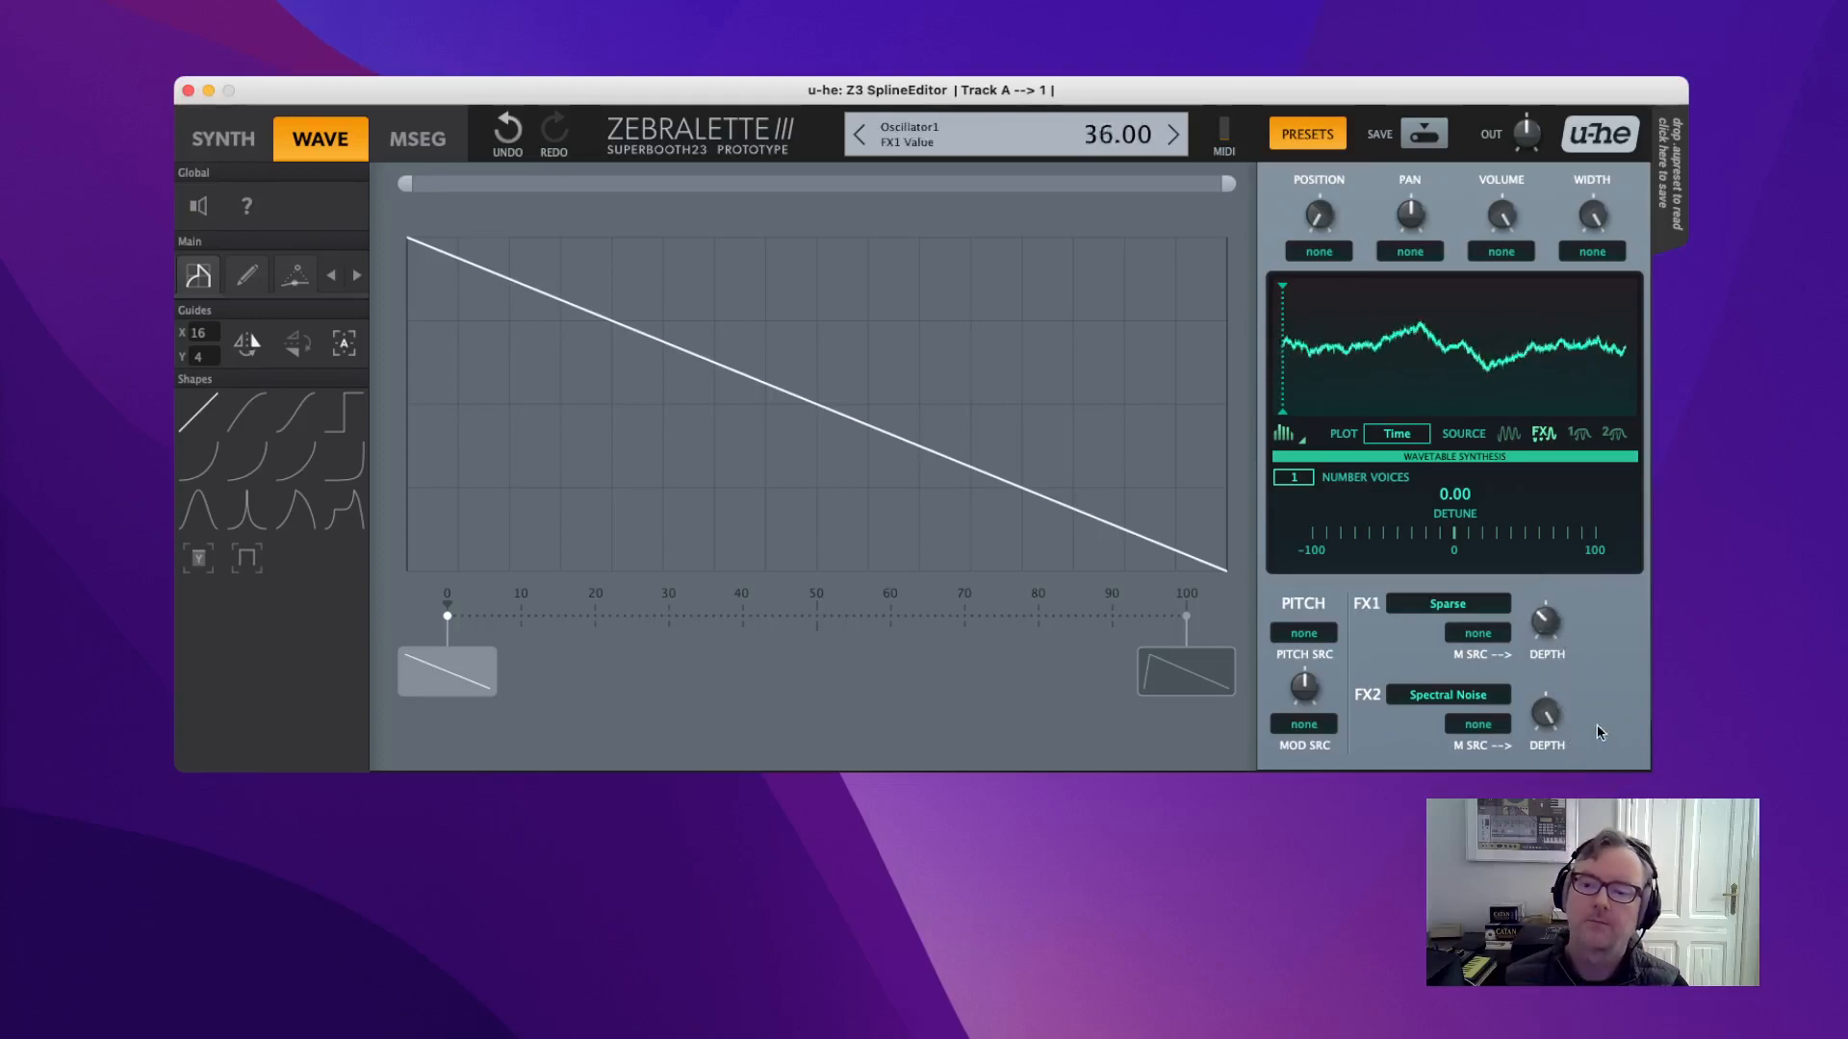
Raise the Sparse depth and stack 8 unison voices detuned by 19.00.
drag(1581, 658, 1579, 620)
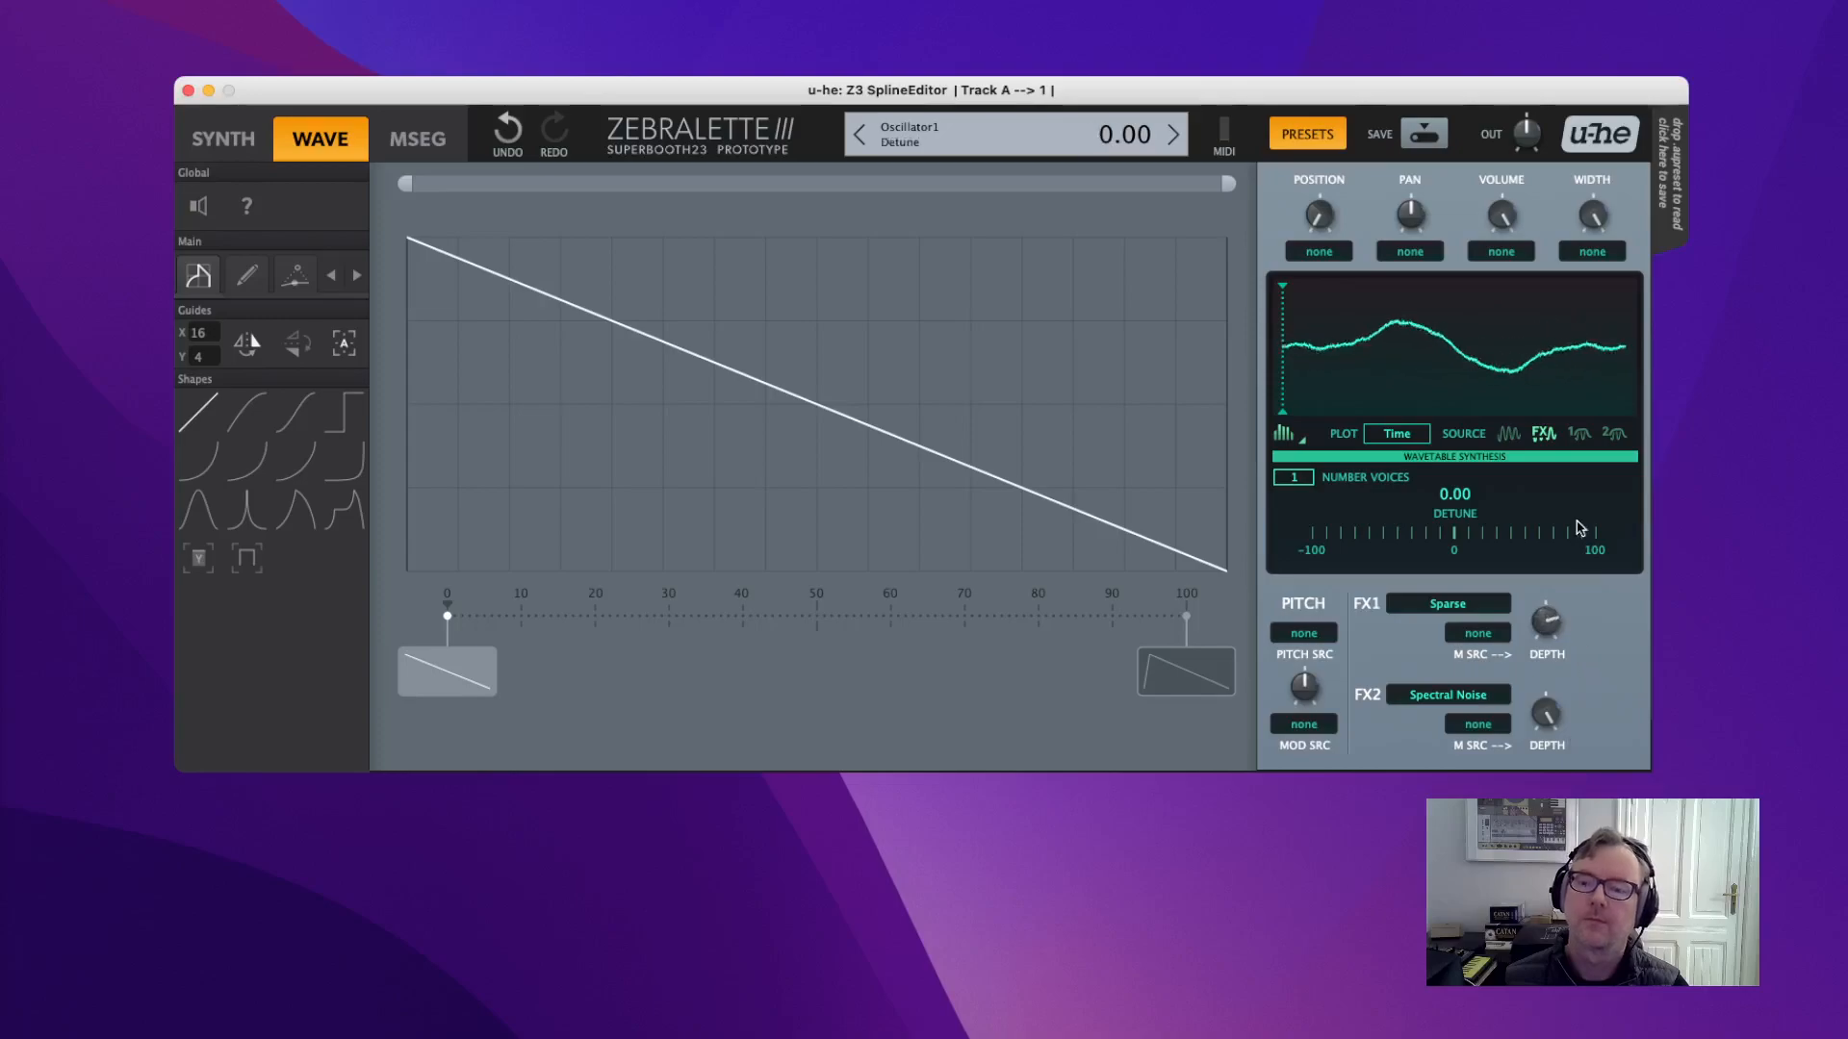
drag(1303, 479, 1304, 471)
scroll(1304, 472, up, 2)
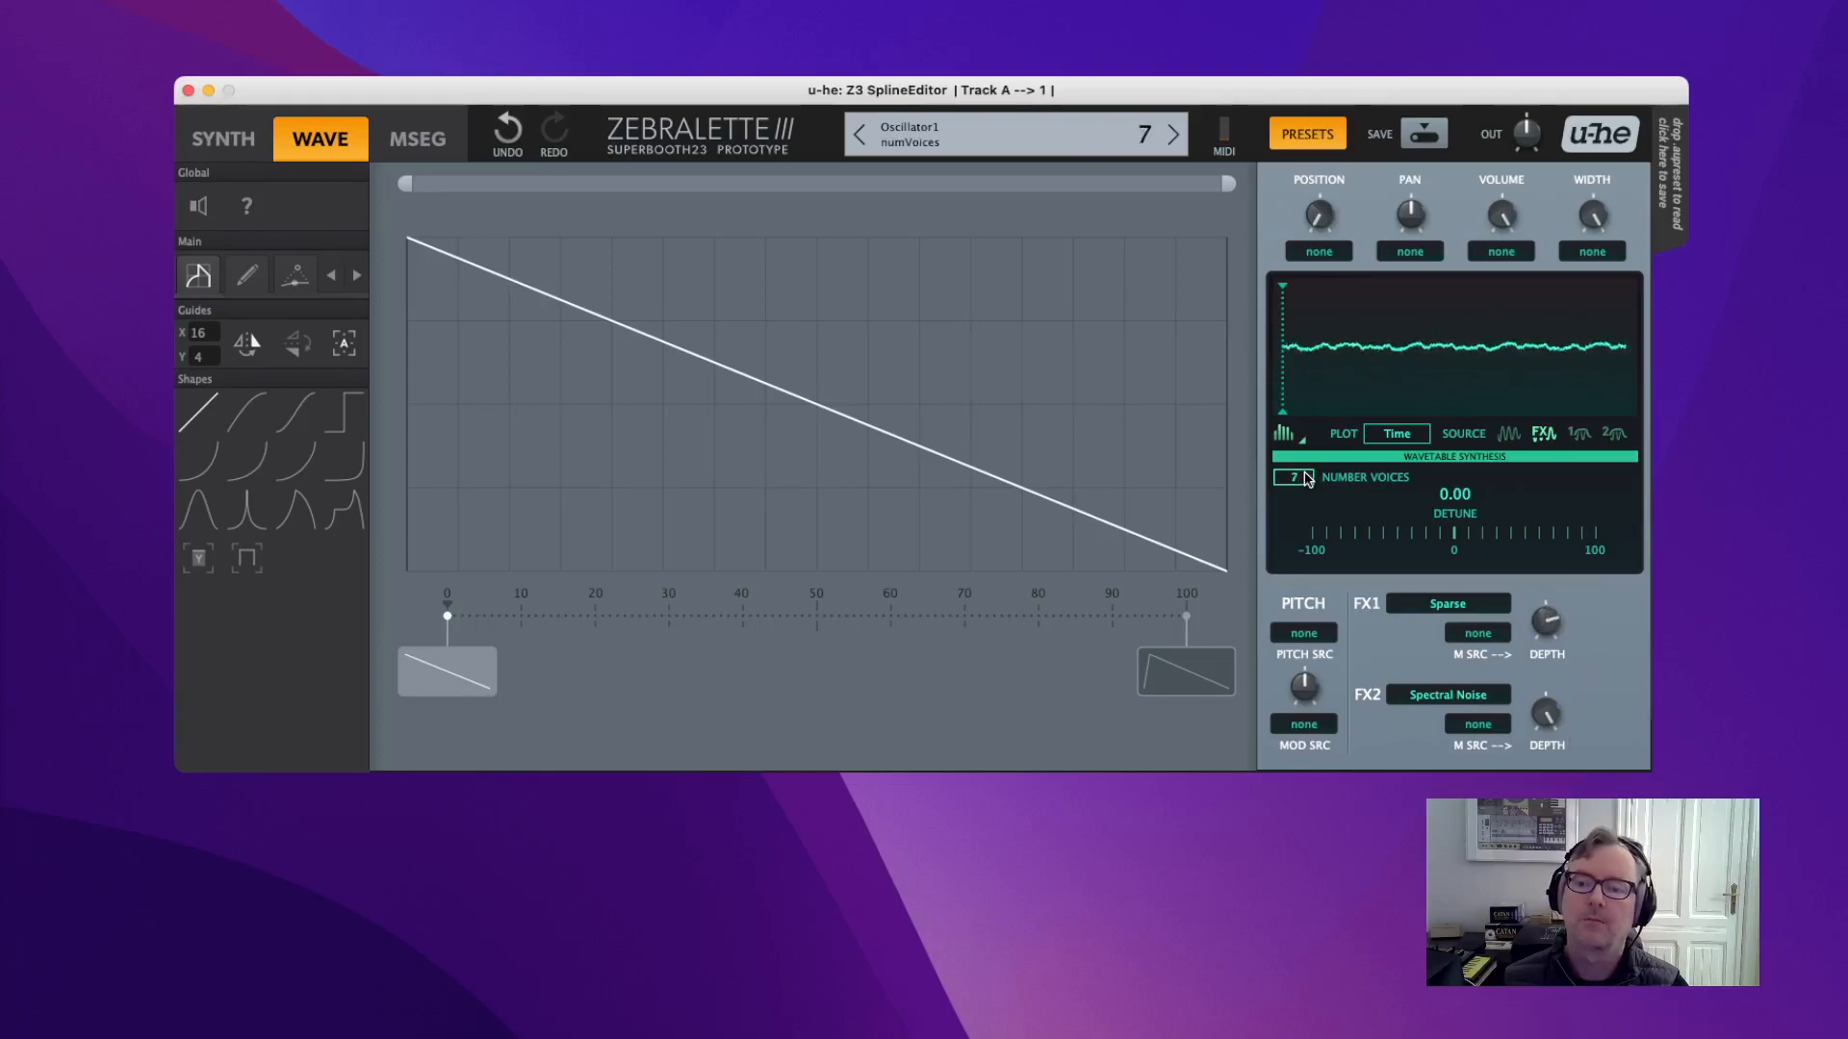
drag(1453, 536, 1481, 537)
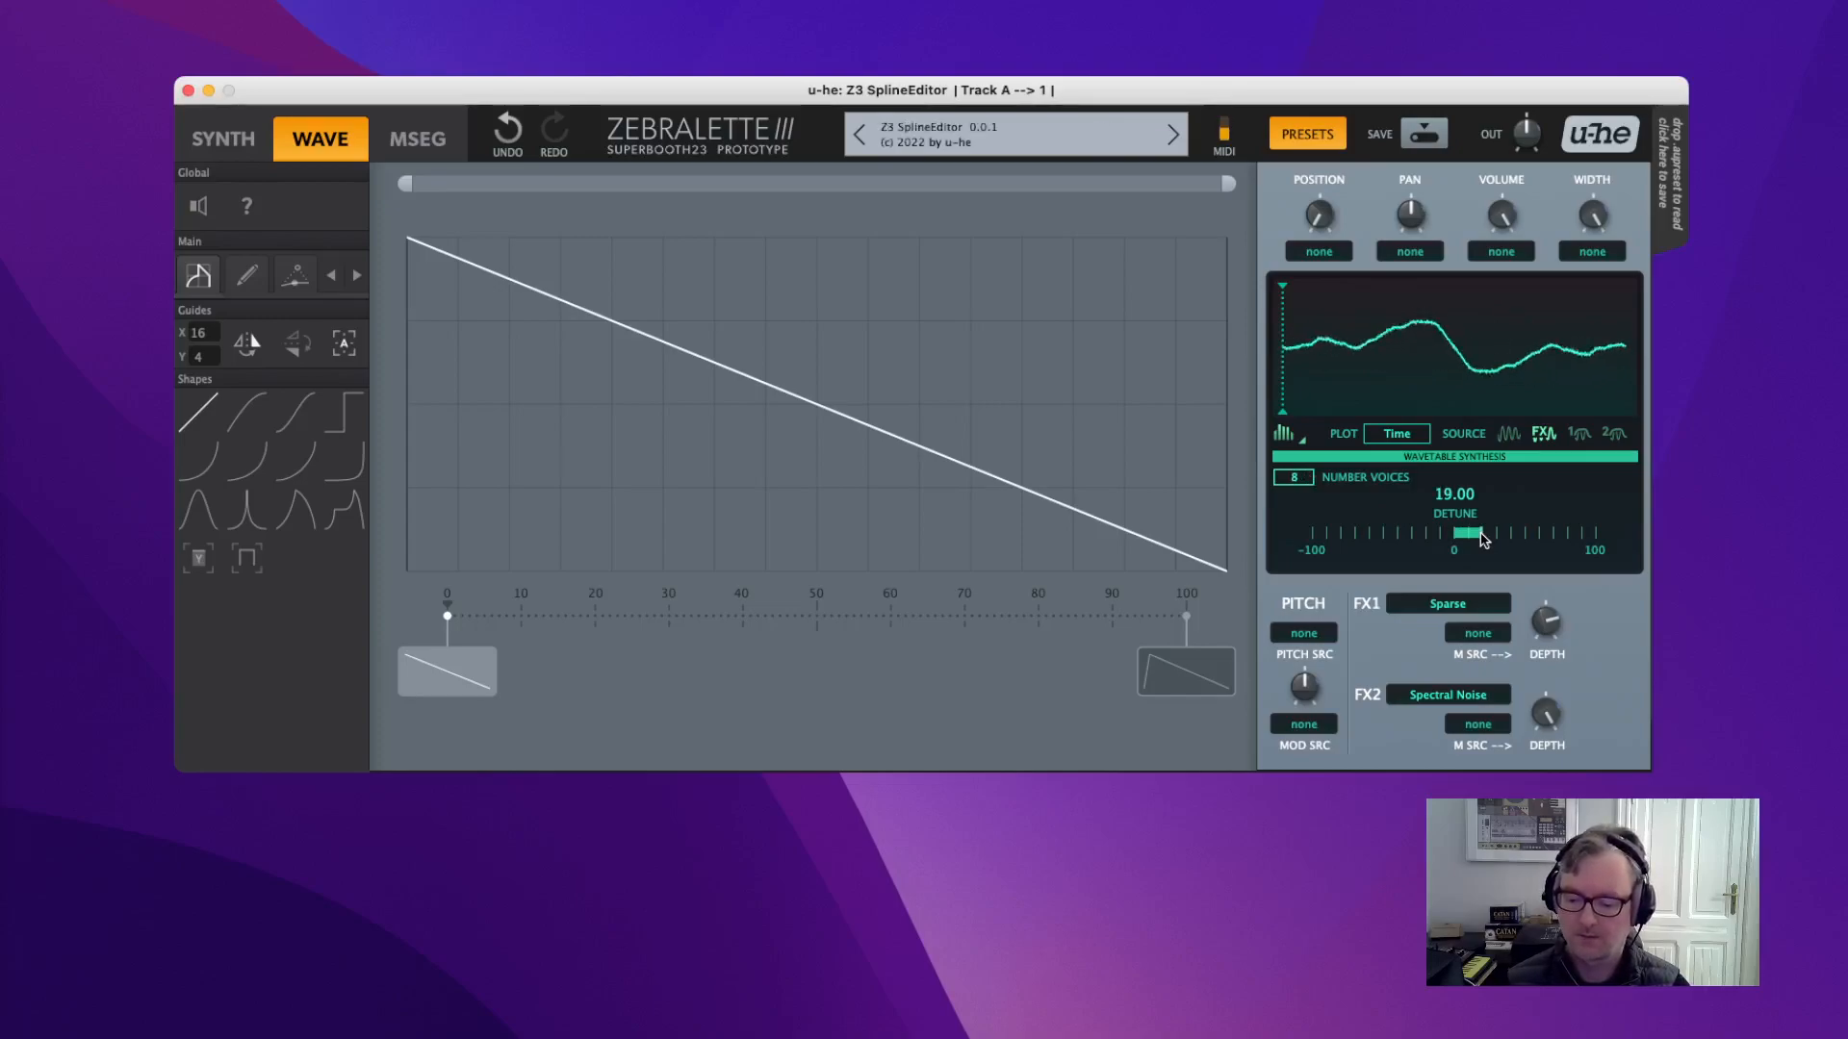
Set Spectral Noise depth to maximum and Sparse to about 81, then set FX2 to none.
mouse_move(1543, 623)
mouse_down()
mouse_move(1570, 641)
mouse_move(1572, 729)
mouse_move(1596, 766)
mouse_move(1544, 551)
mouse_move(1552, 635)
mouse_up()
drag(1546, 712, 1557, 761)
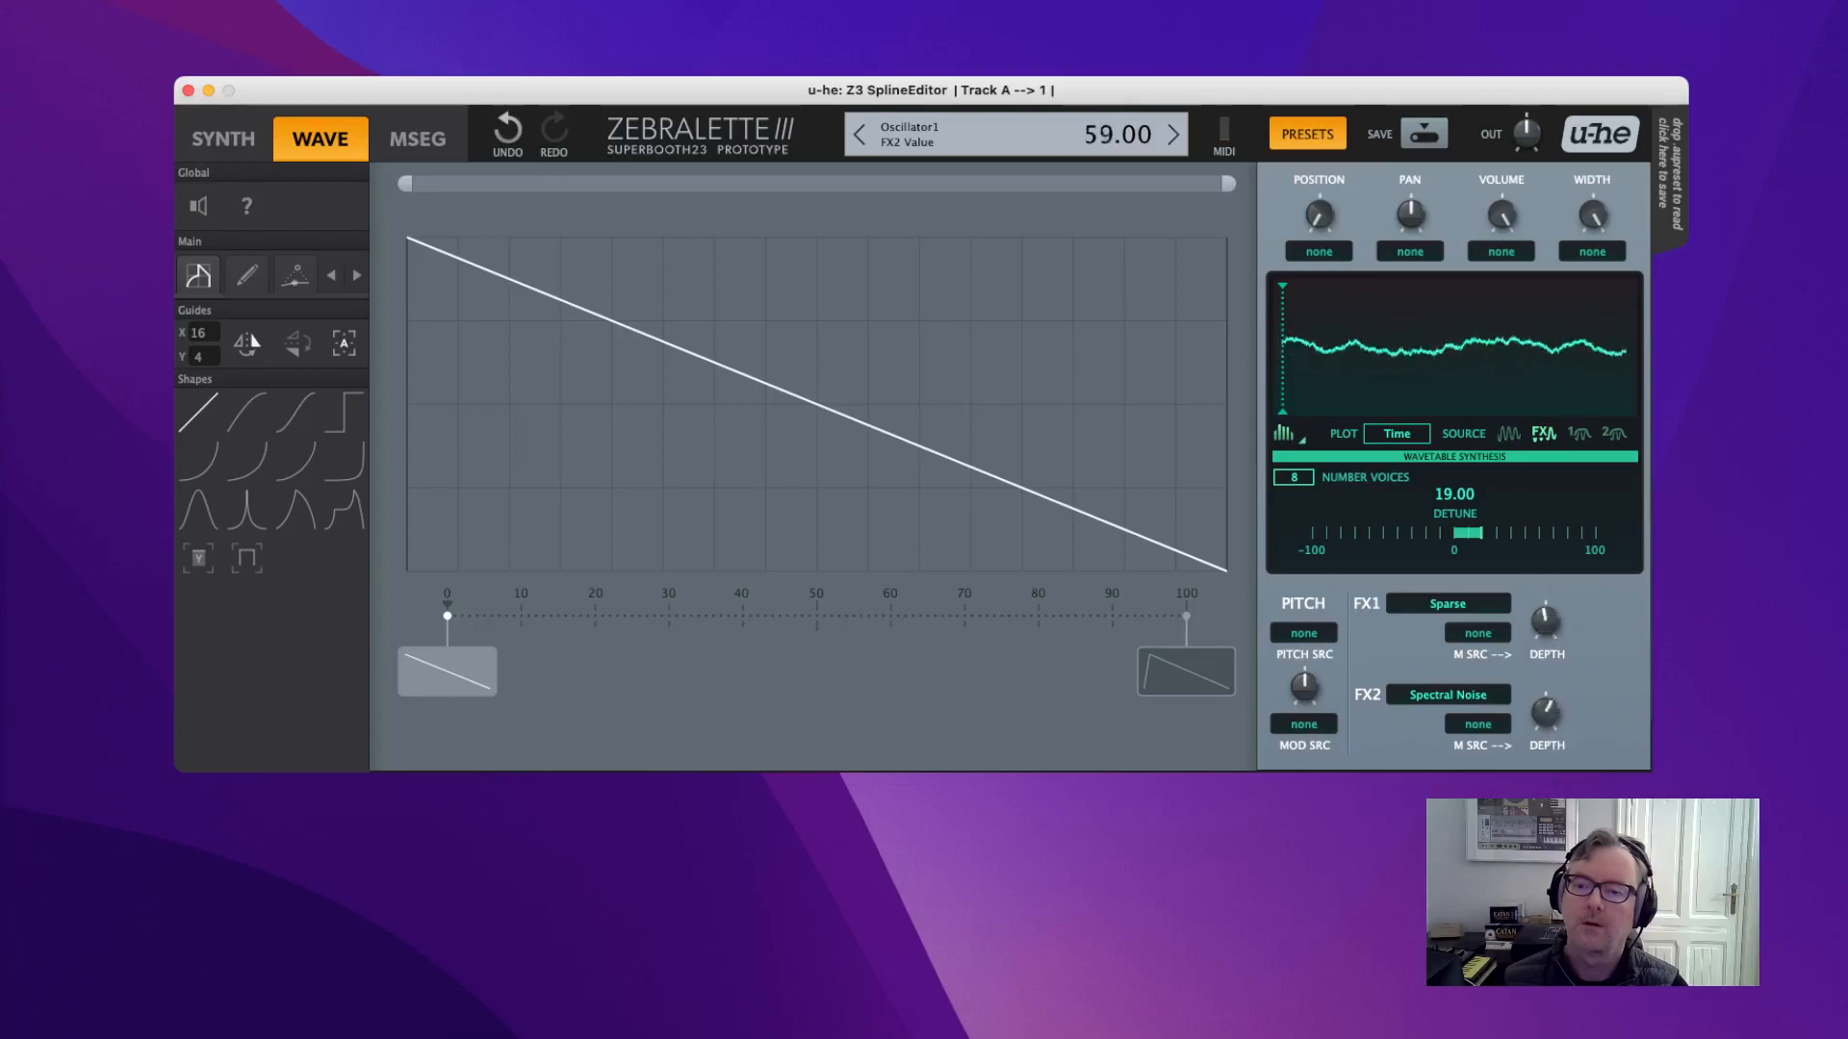
drag(1564, 846, 1553, 701)
click(1554, 627)
drag(1554, 630, 1540, 515)
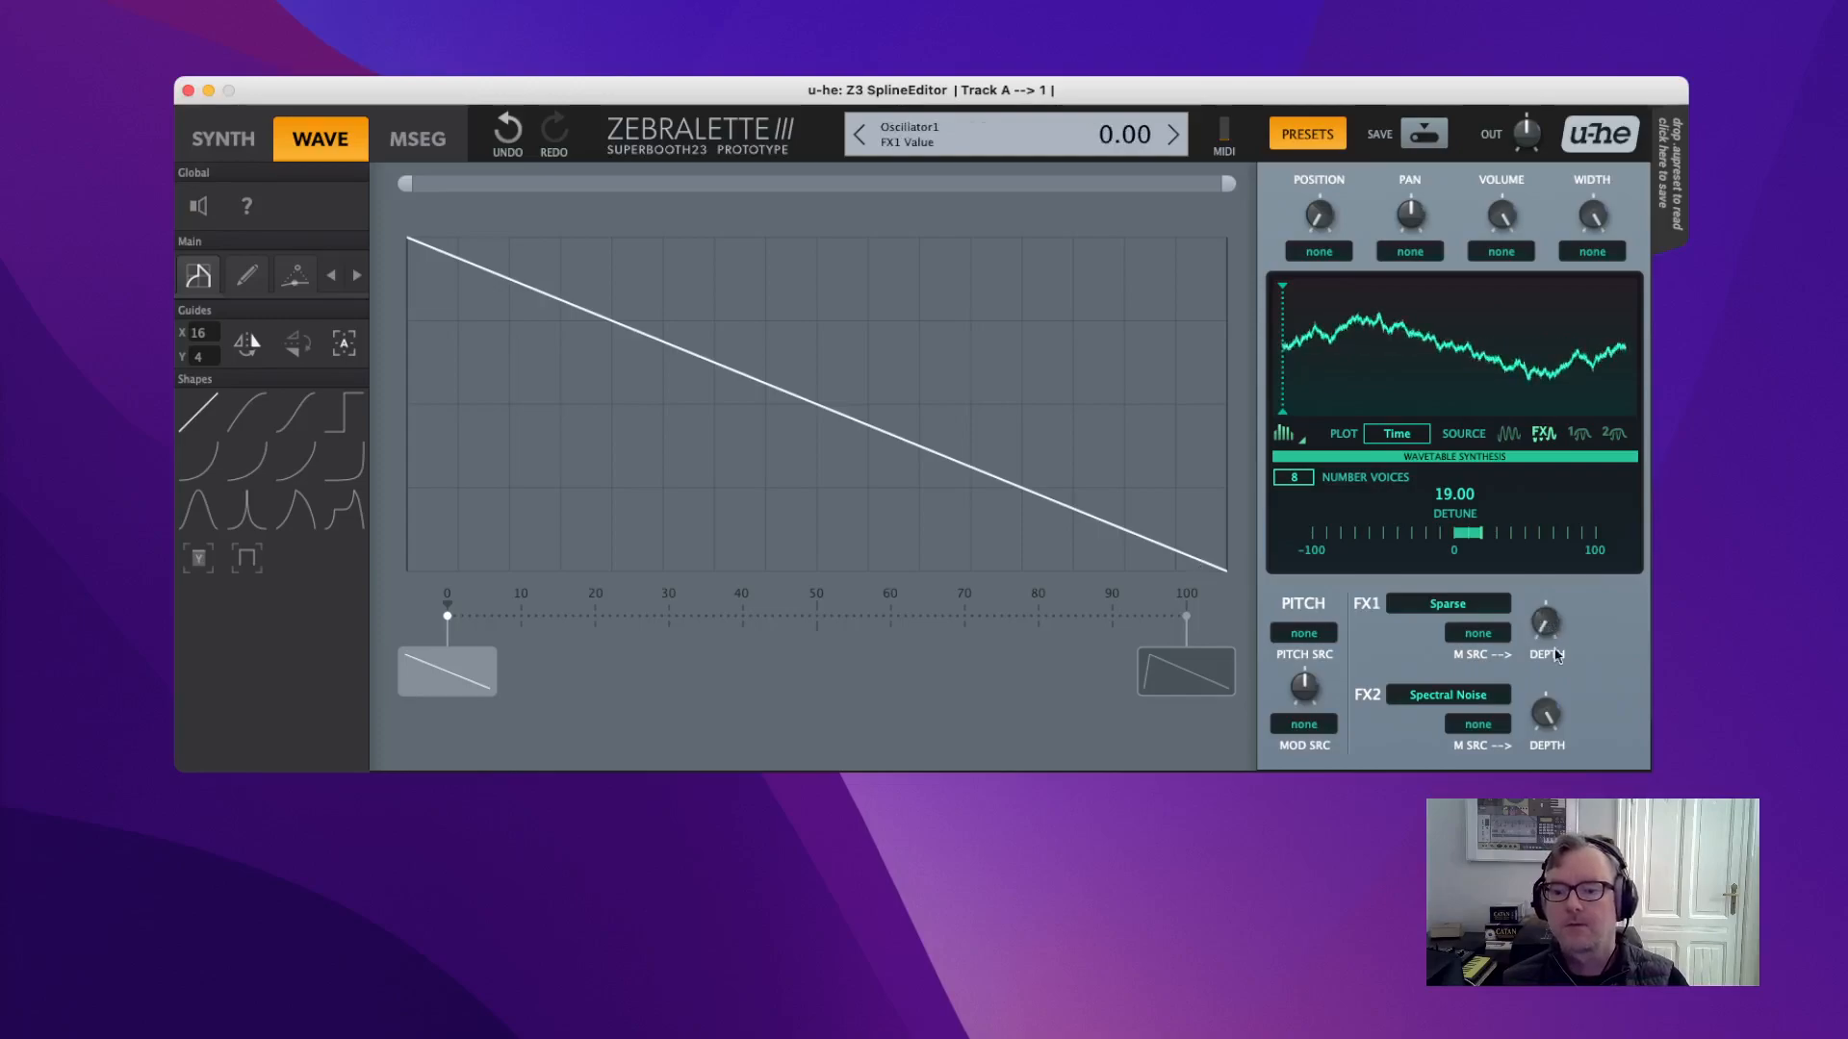
scroll(1414, 694, up, 5)
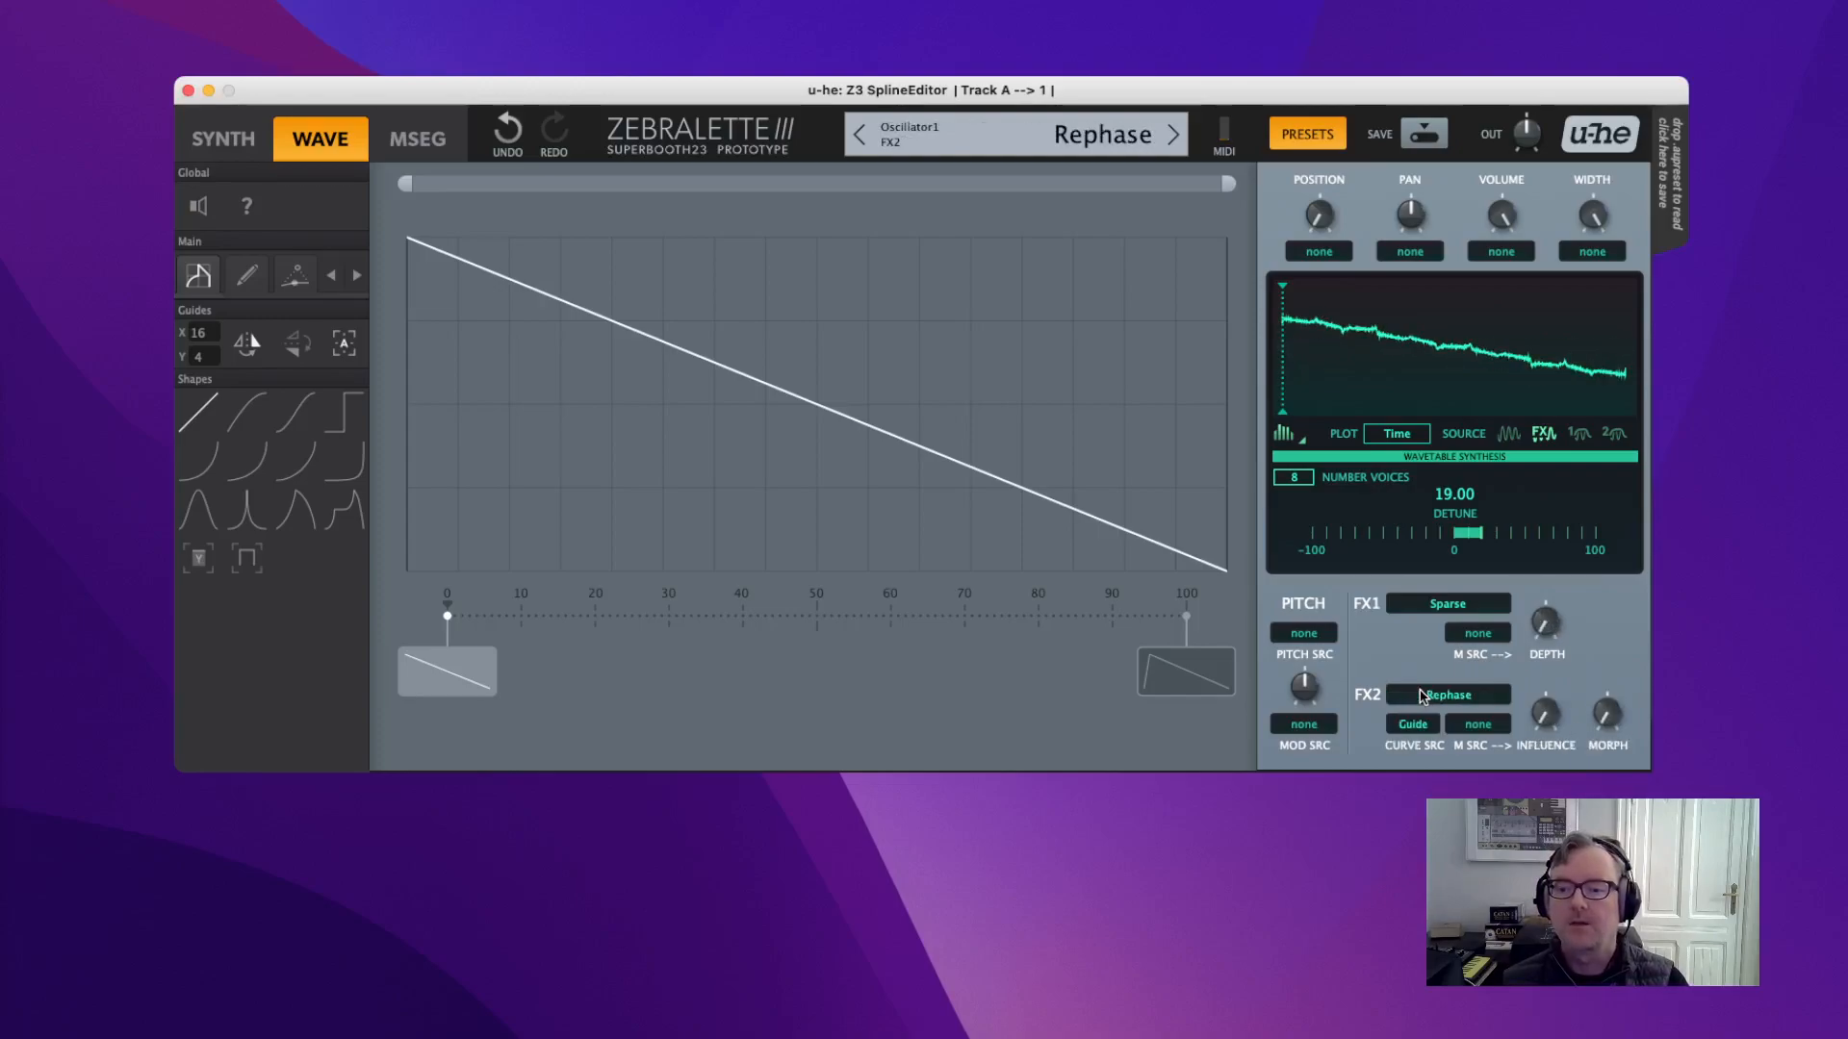
Swap Sparse for Dissociate in FX1, reset to one voice at 0.00 detune, and raise the rate.
click(1469, 607)
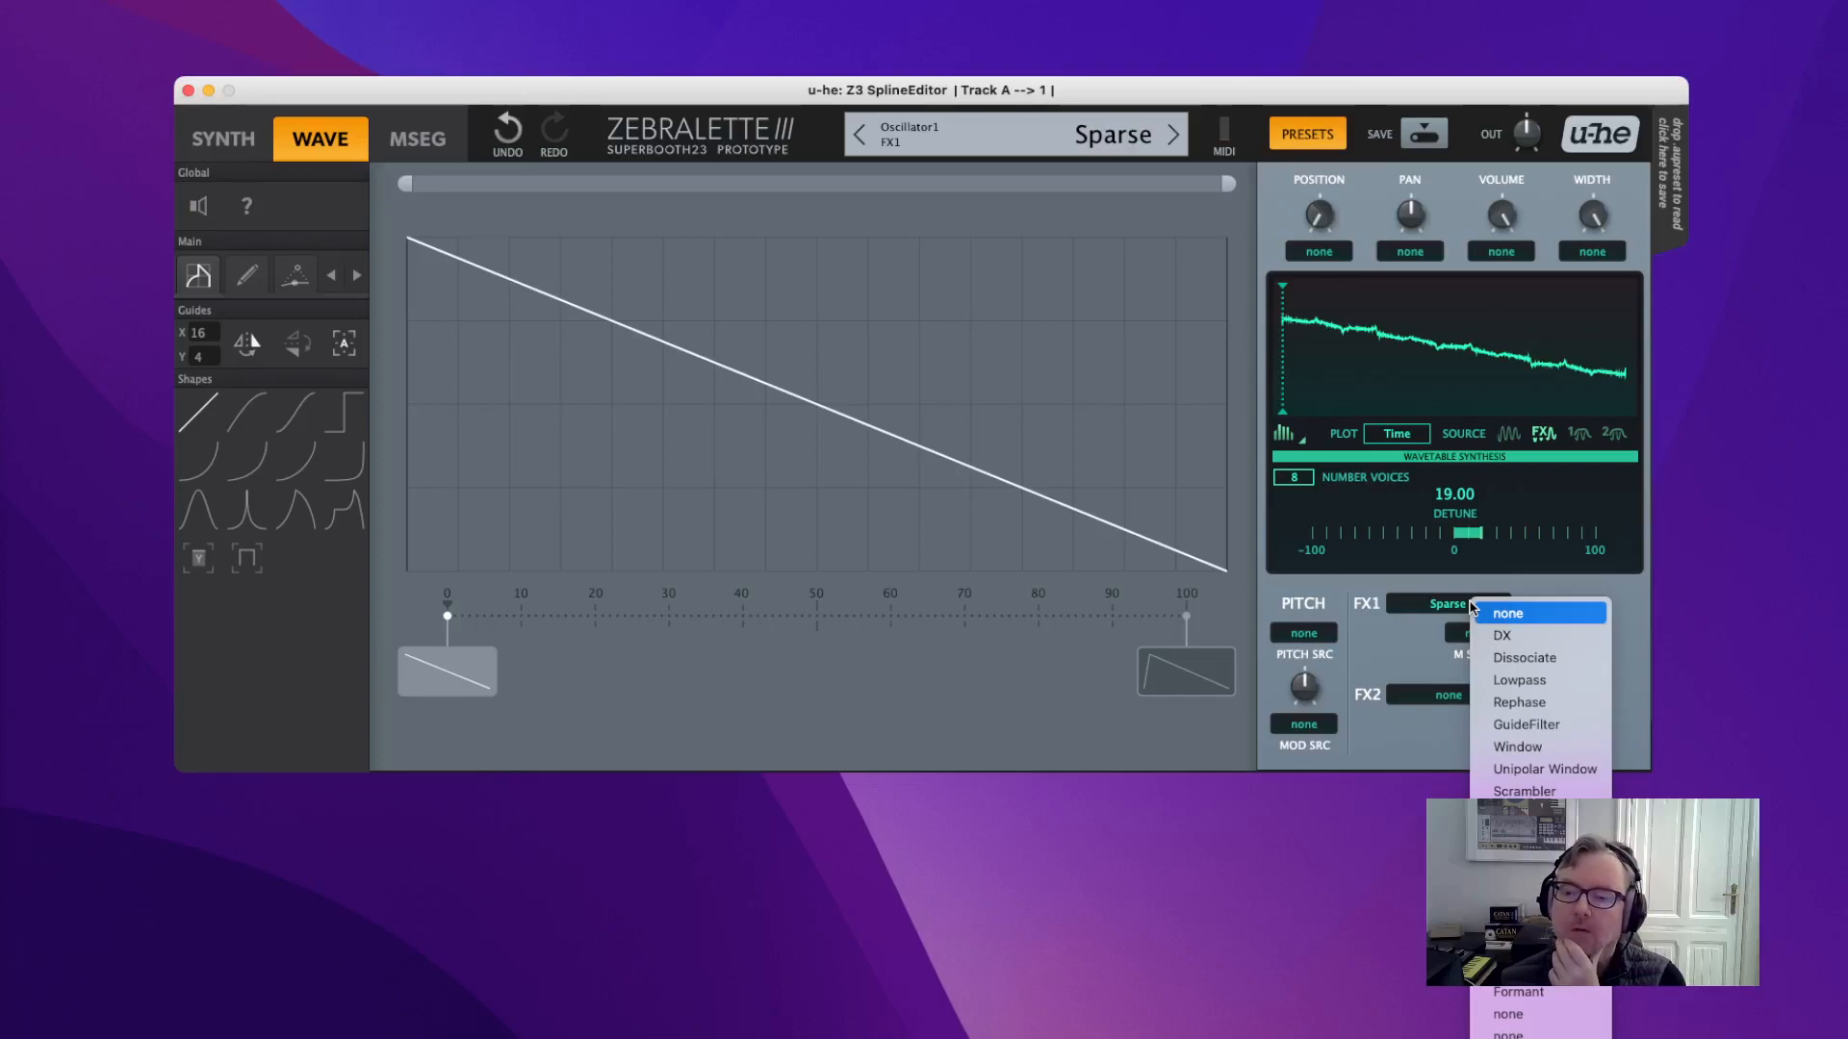
click(1528, 663)
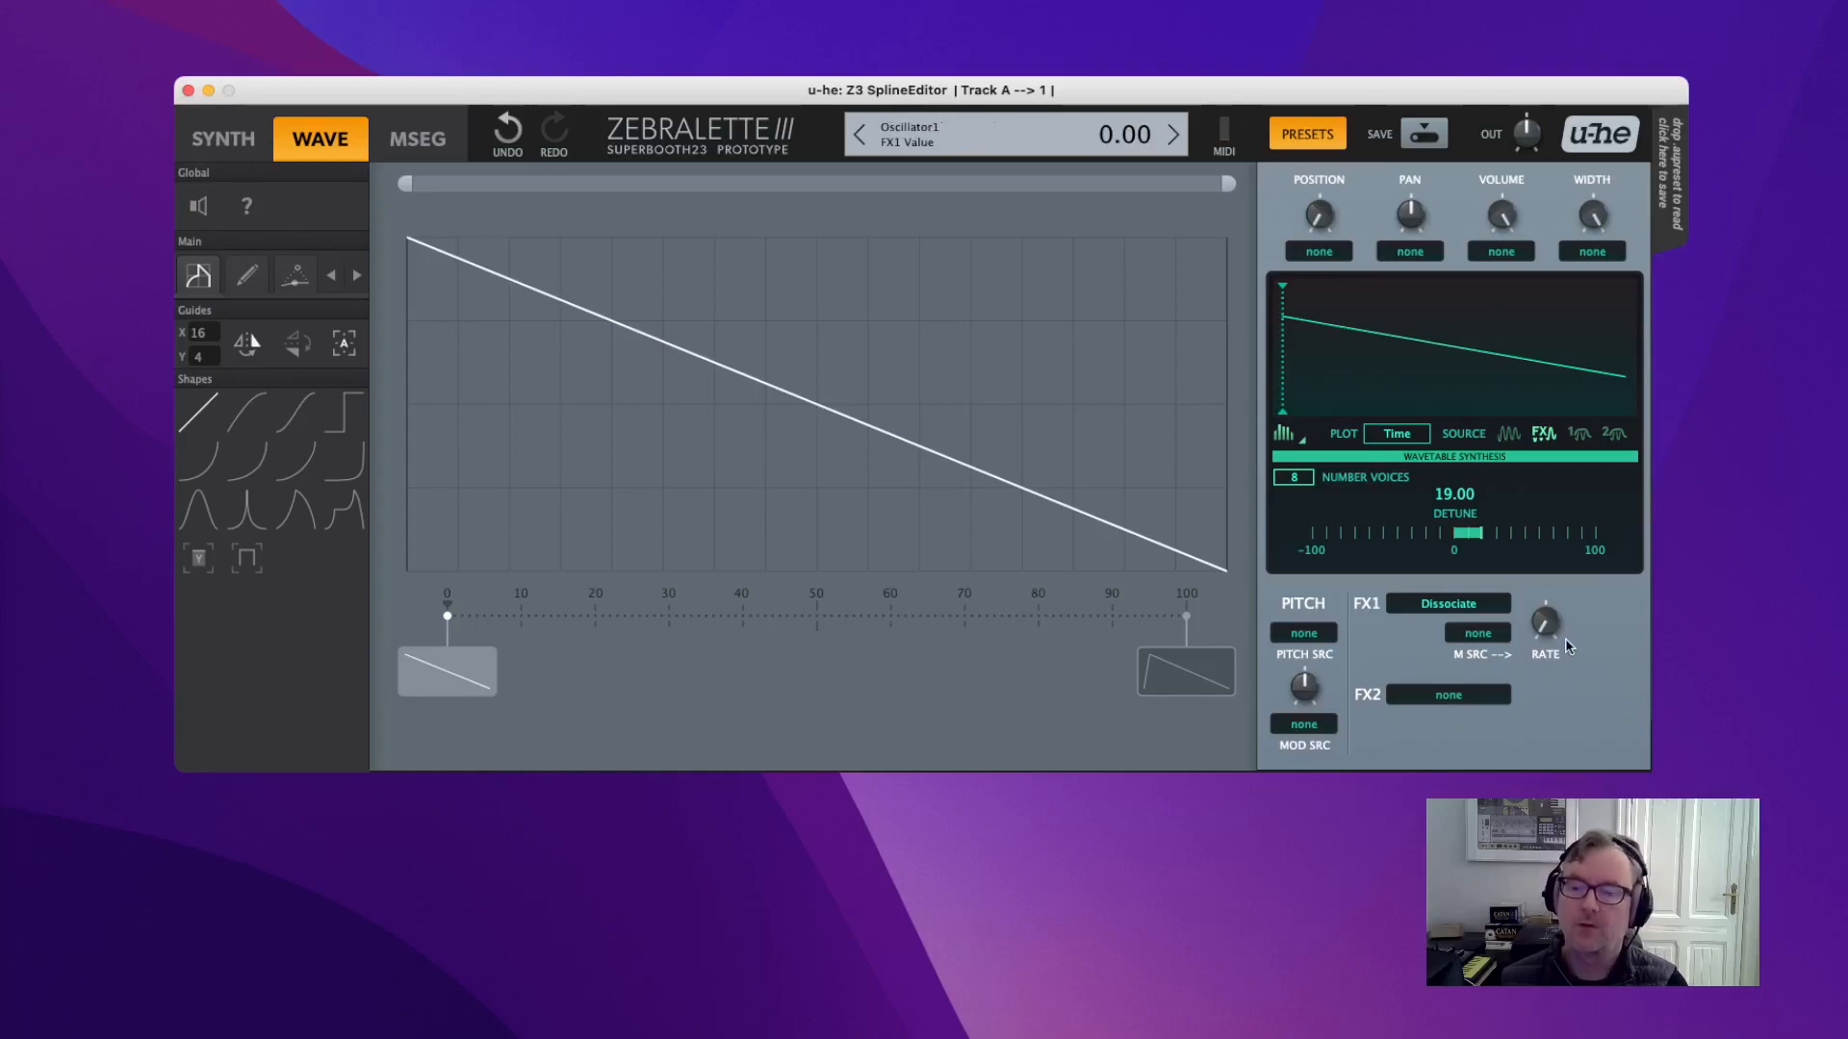
double_click(1306, 481)
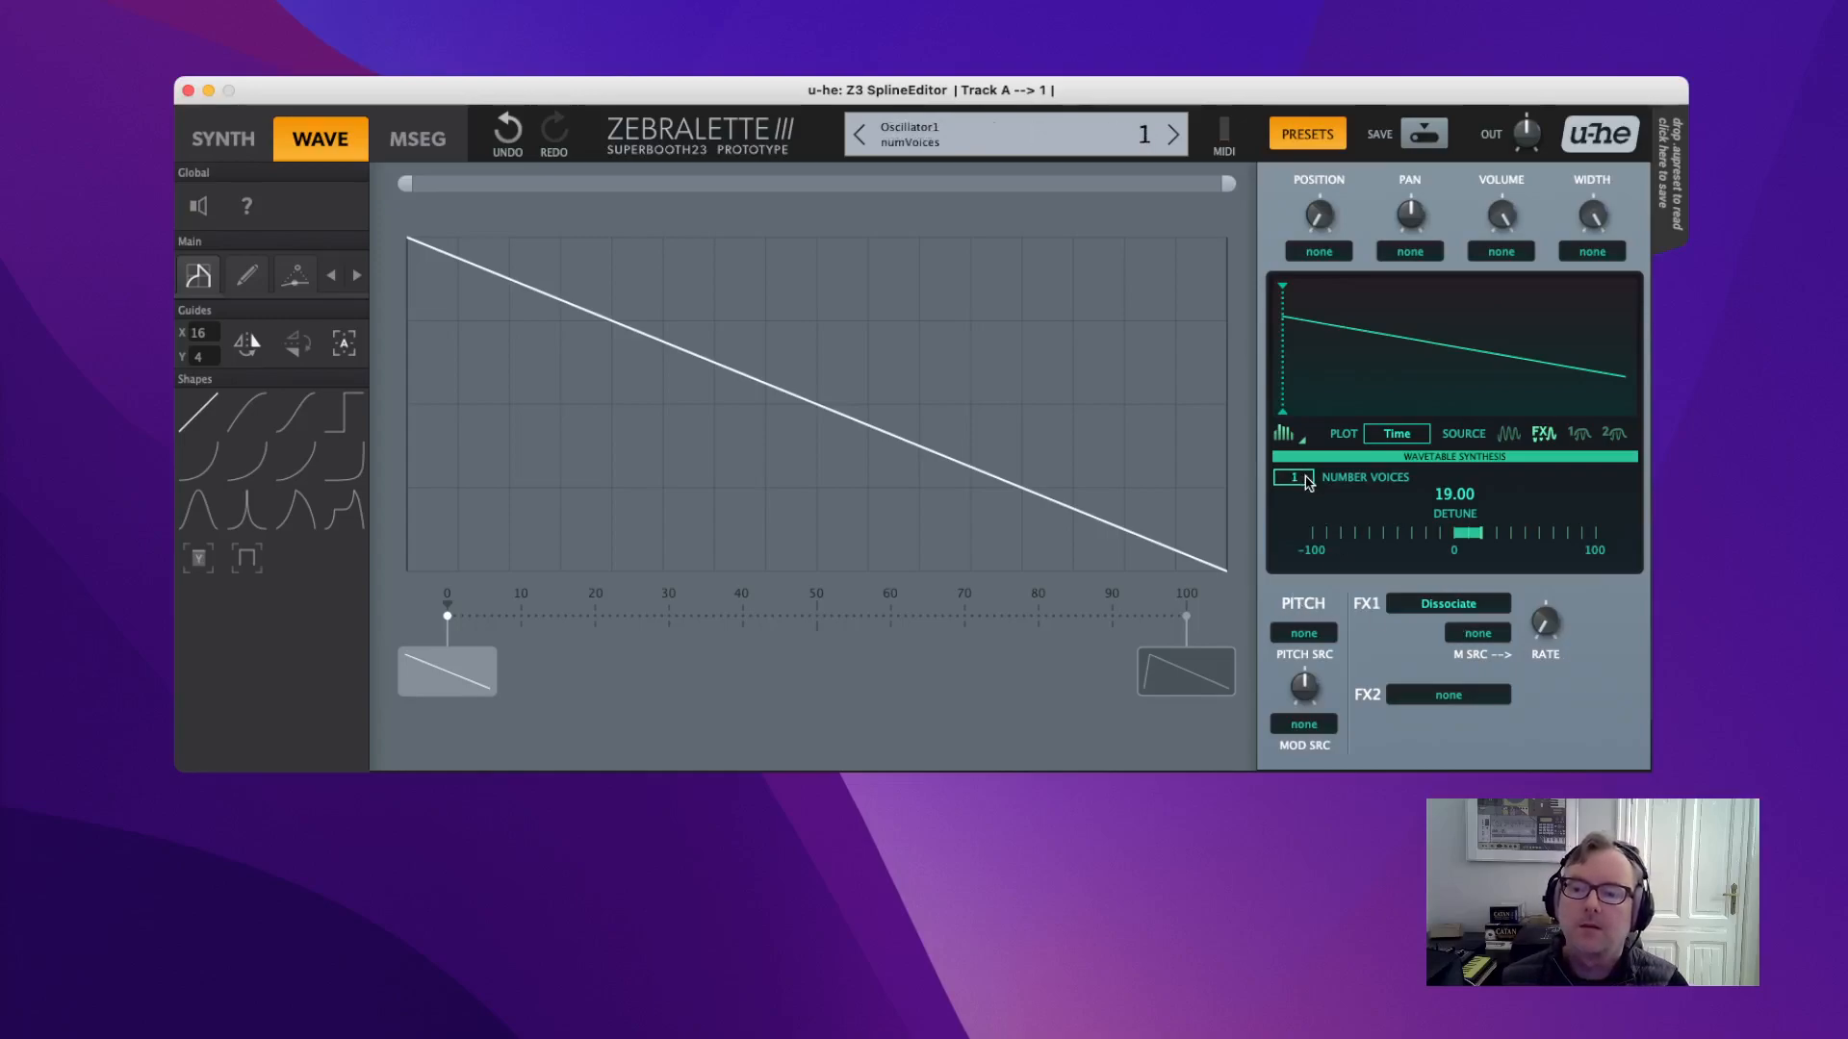
double_click(1469, 544)
mouse_move(1557, 608)
mouse_down()
mouse_move(1534, 384)
mouse_move(1544, 597)
mouse_up()
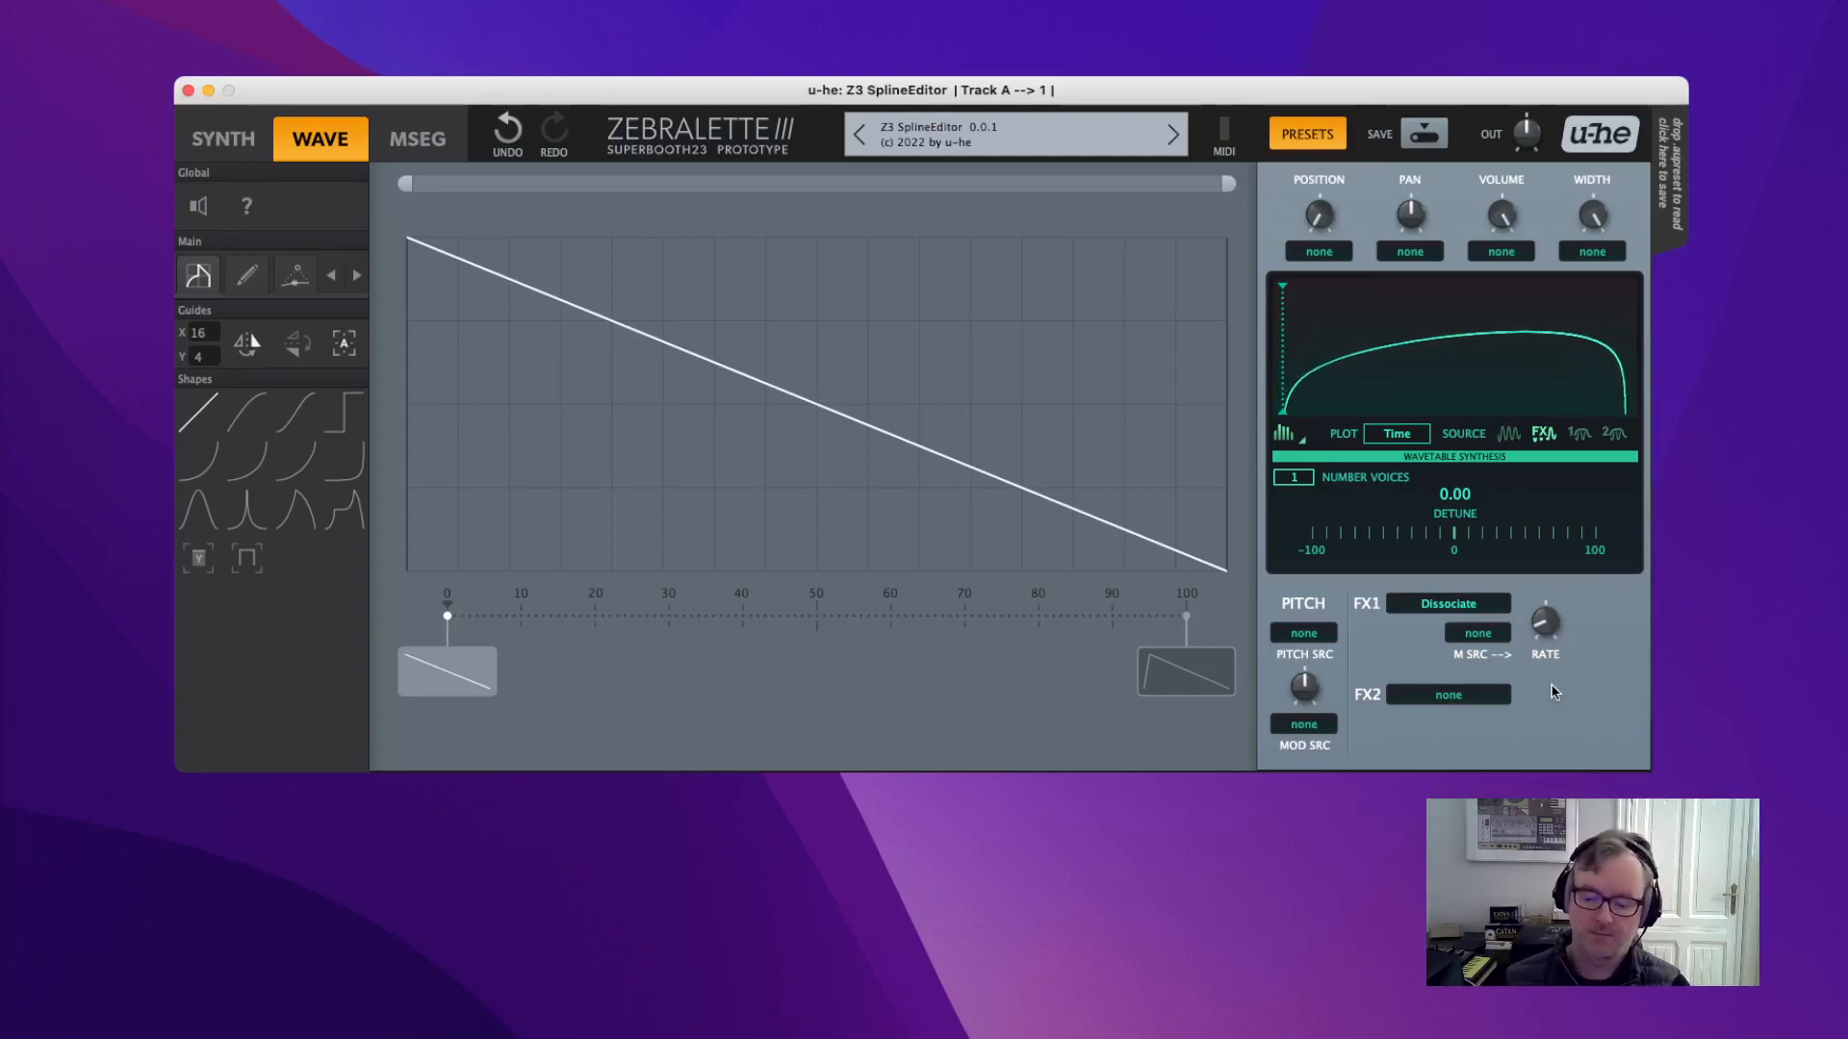
mouse_move(1553, 623)
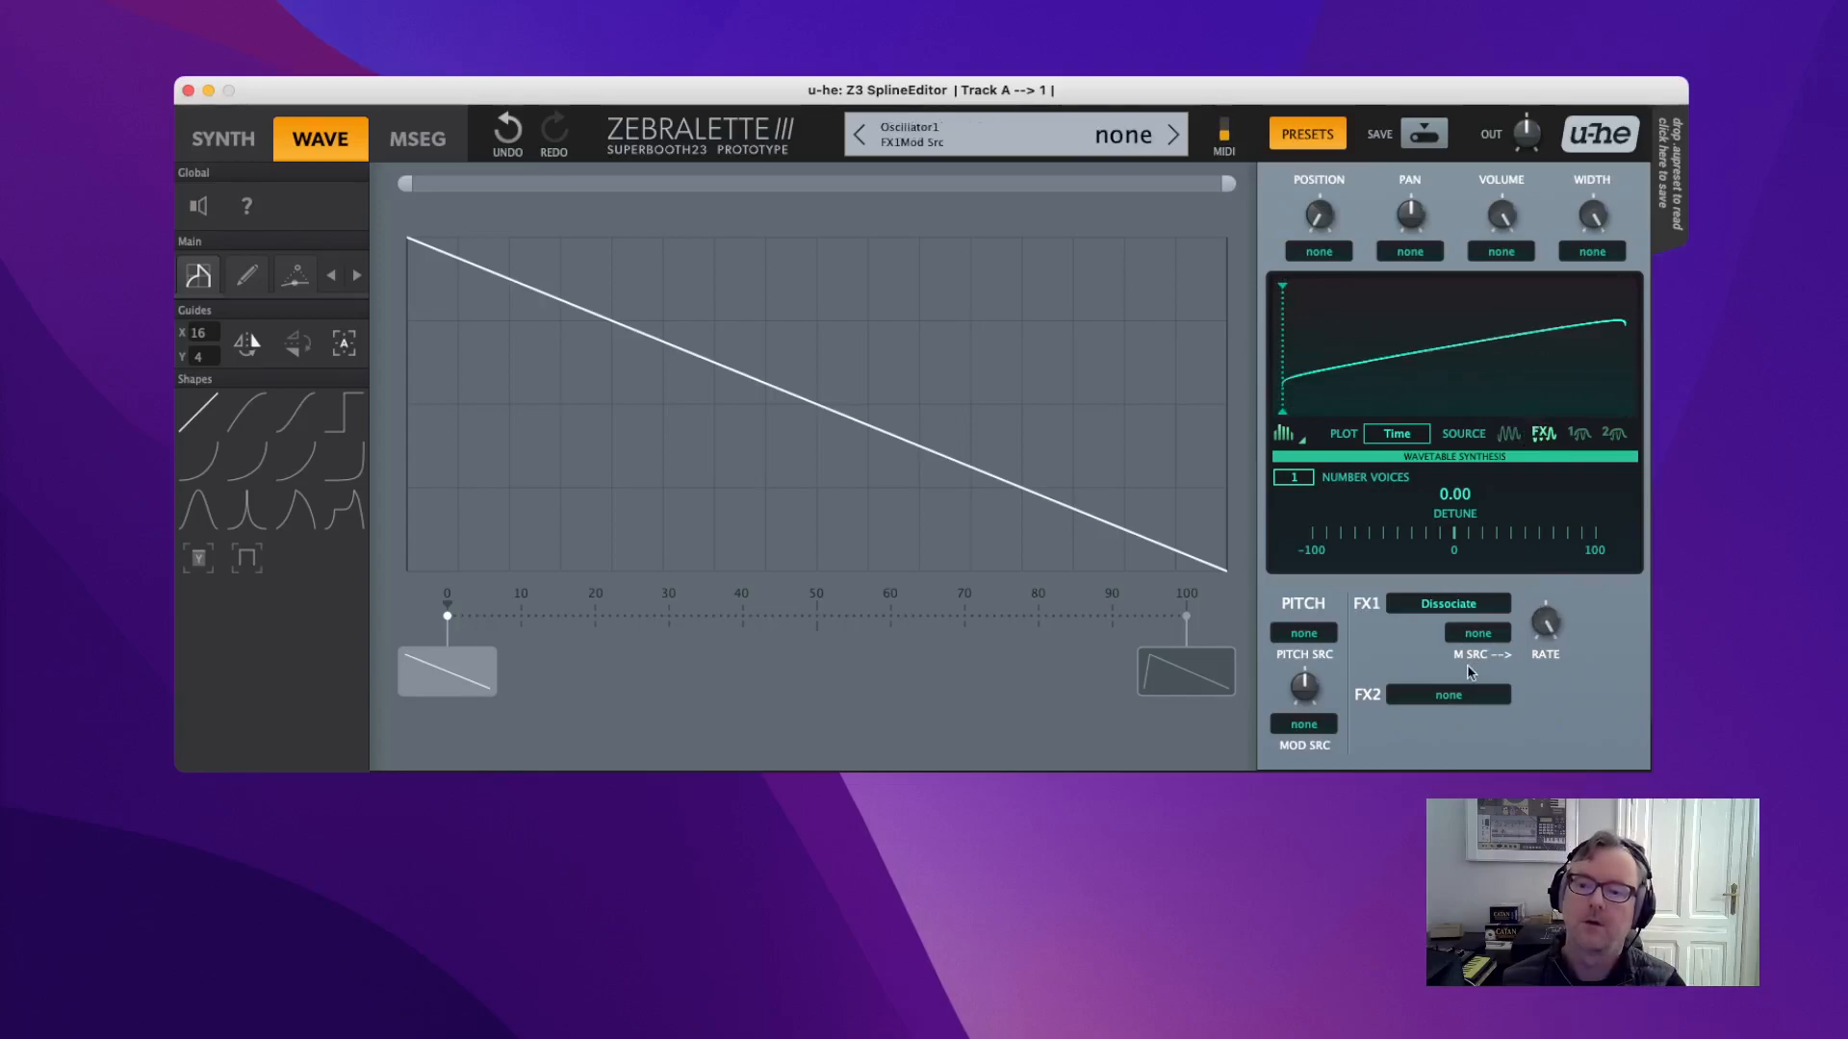
Add Sparse as the second effect, try several depths, and lower the Dissociate rate.
click(1466, 694)
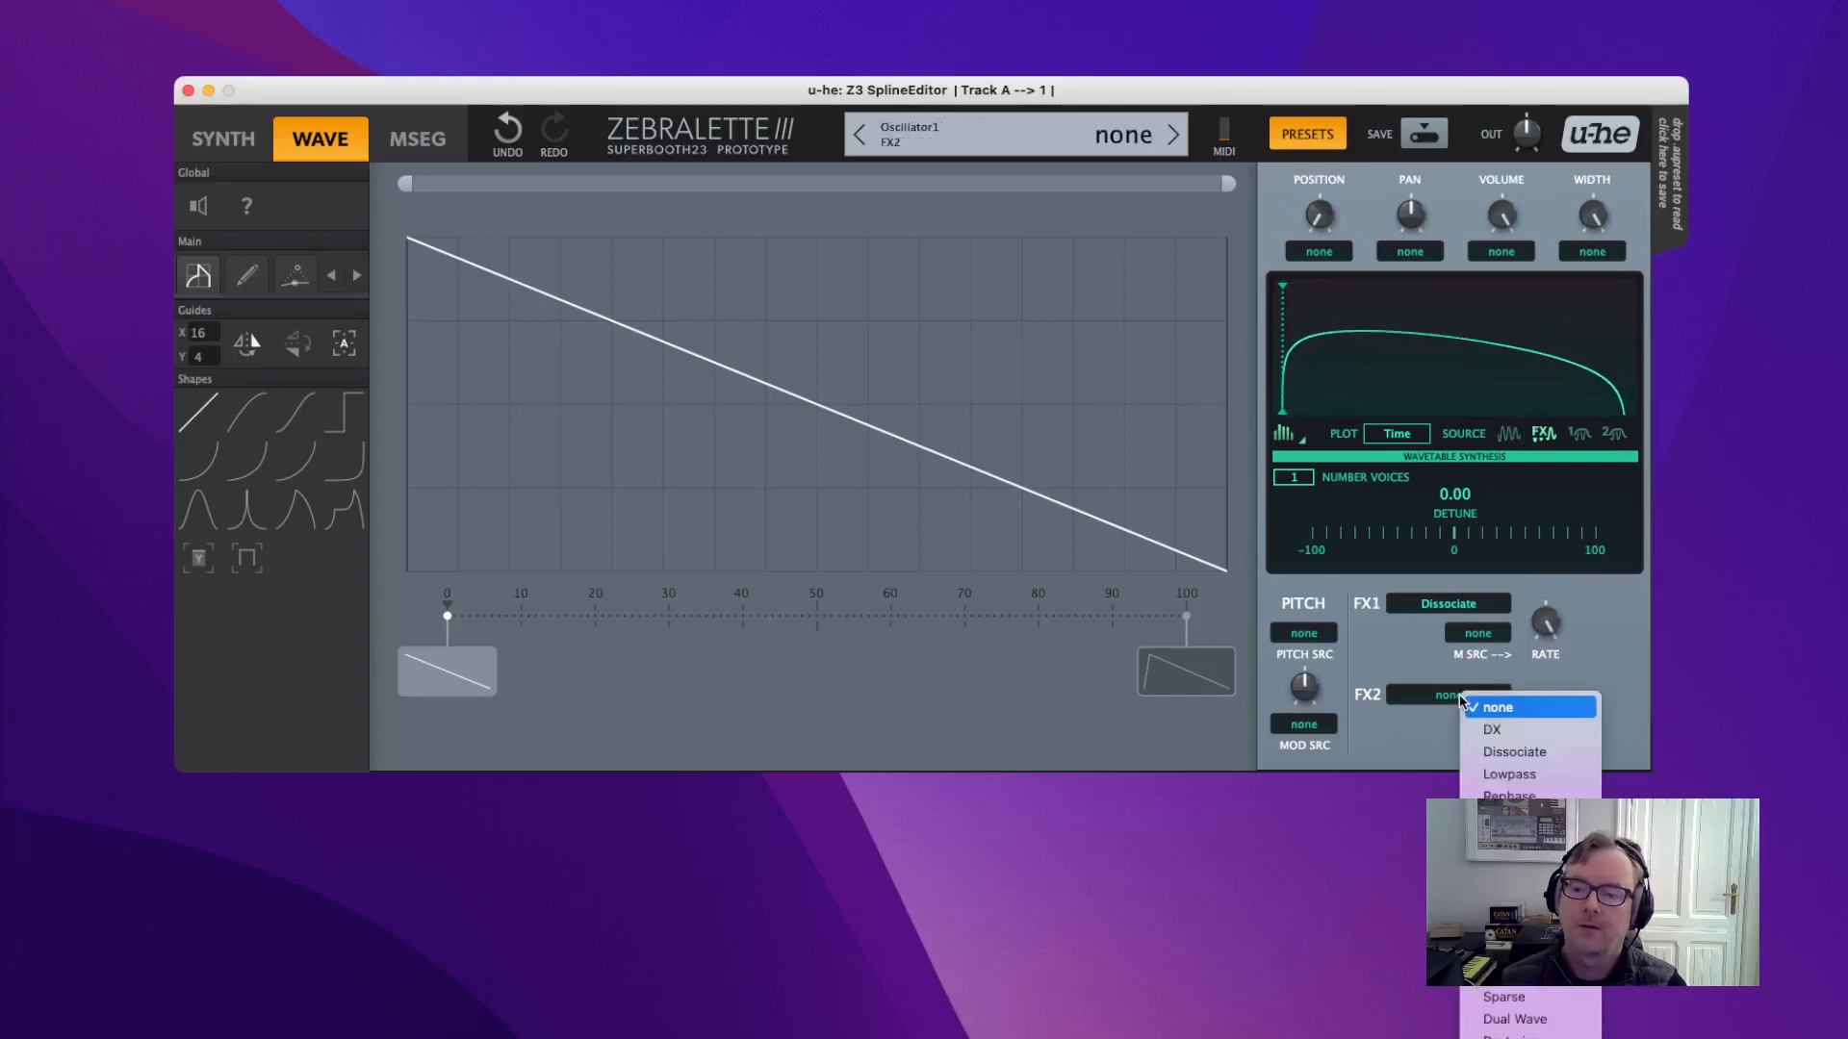
click(1503, 997)
drag(1544, 686, 1537, 542)
drag(1545, 623, 1545, 529)
drag(1545, 723, 1563, 679)
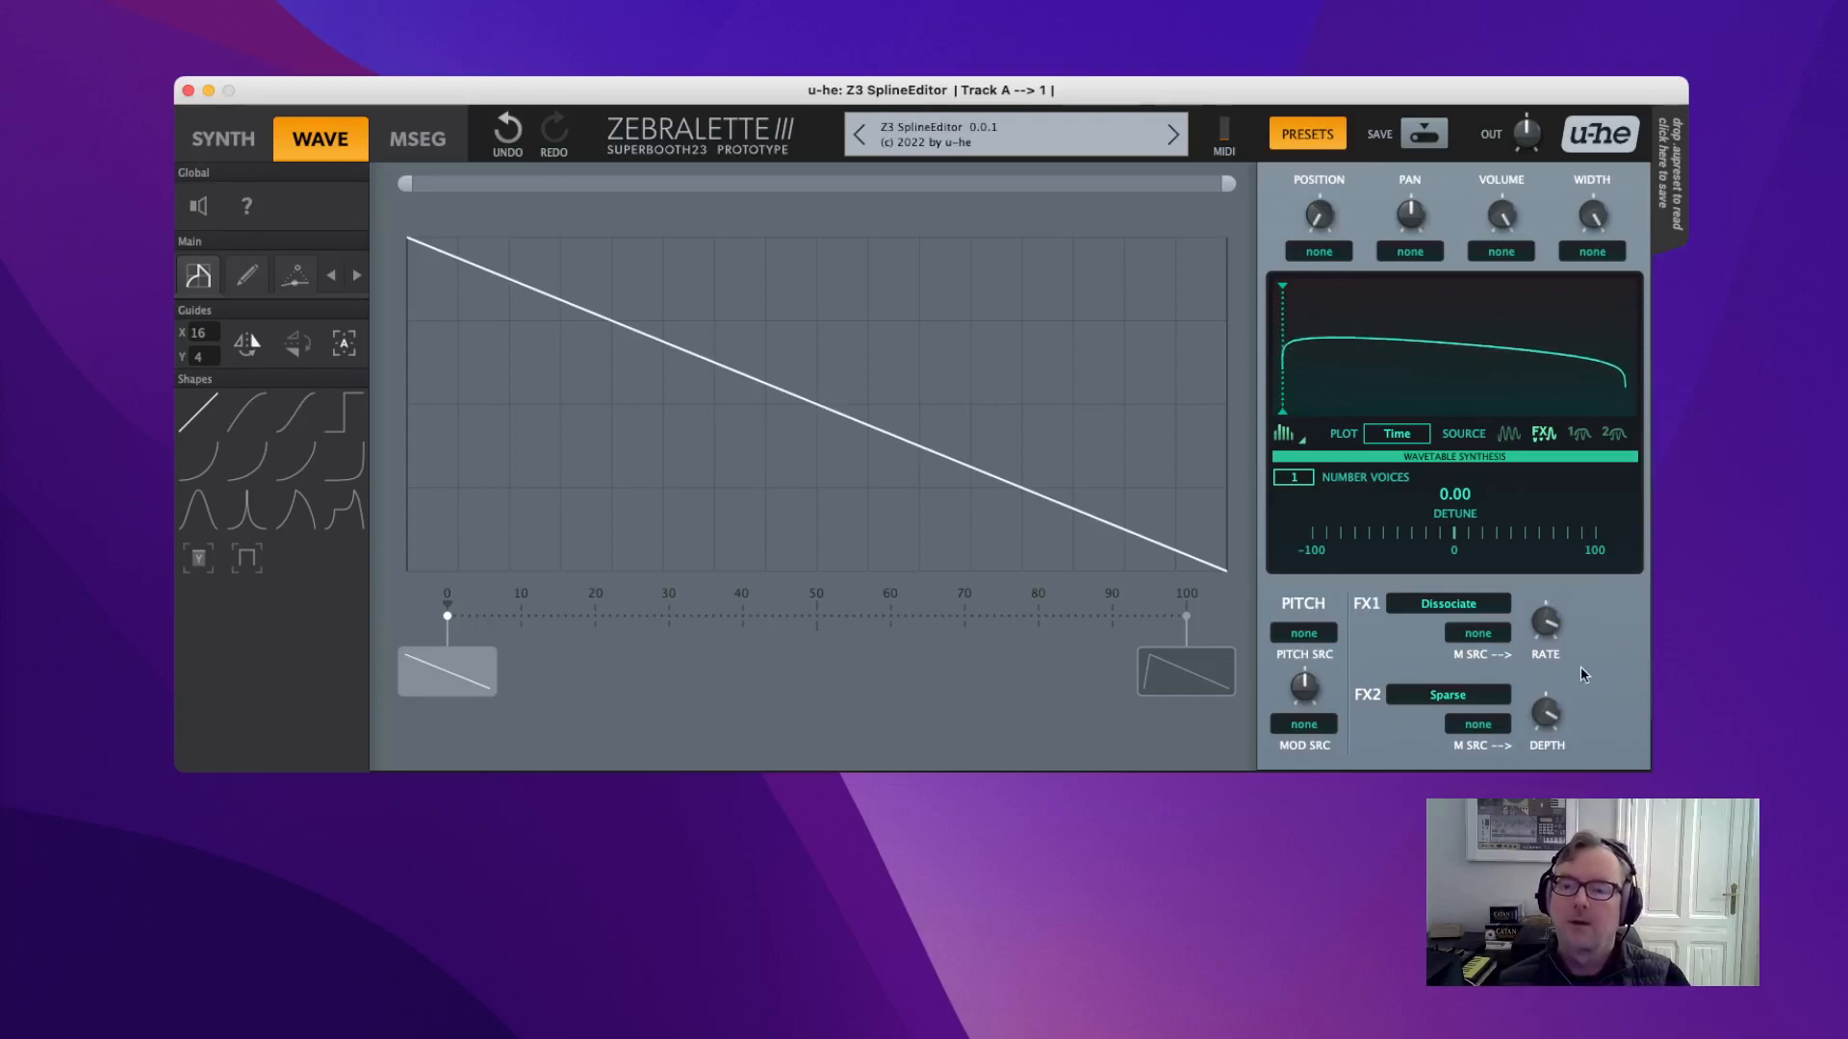
Reset the Dissociate rate to 0 and set both FX2 and FX1 to none.
double_click(1551, 656)
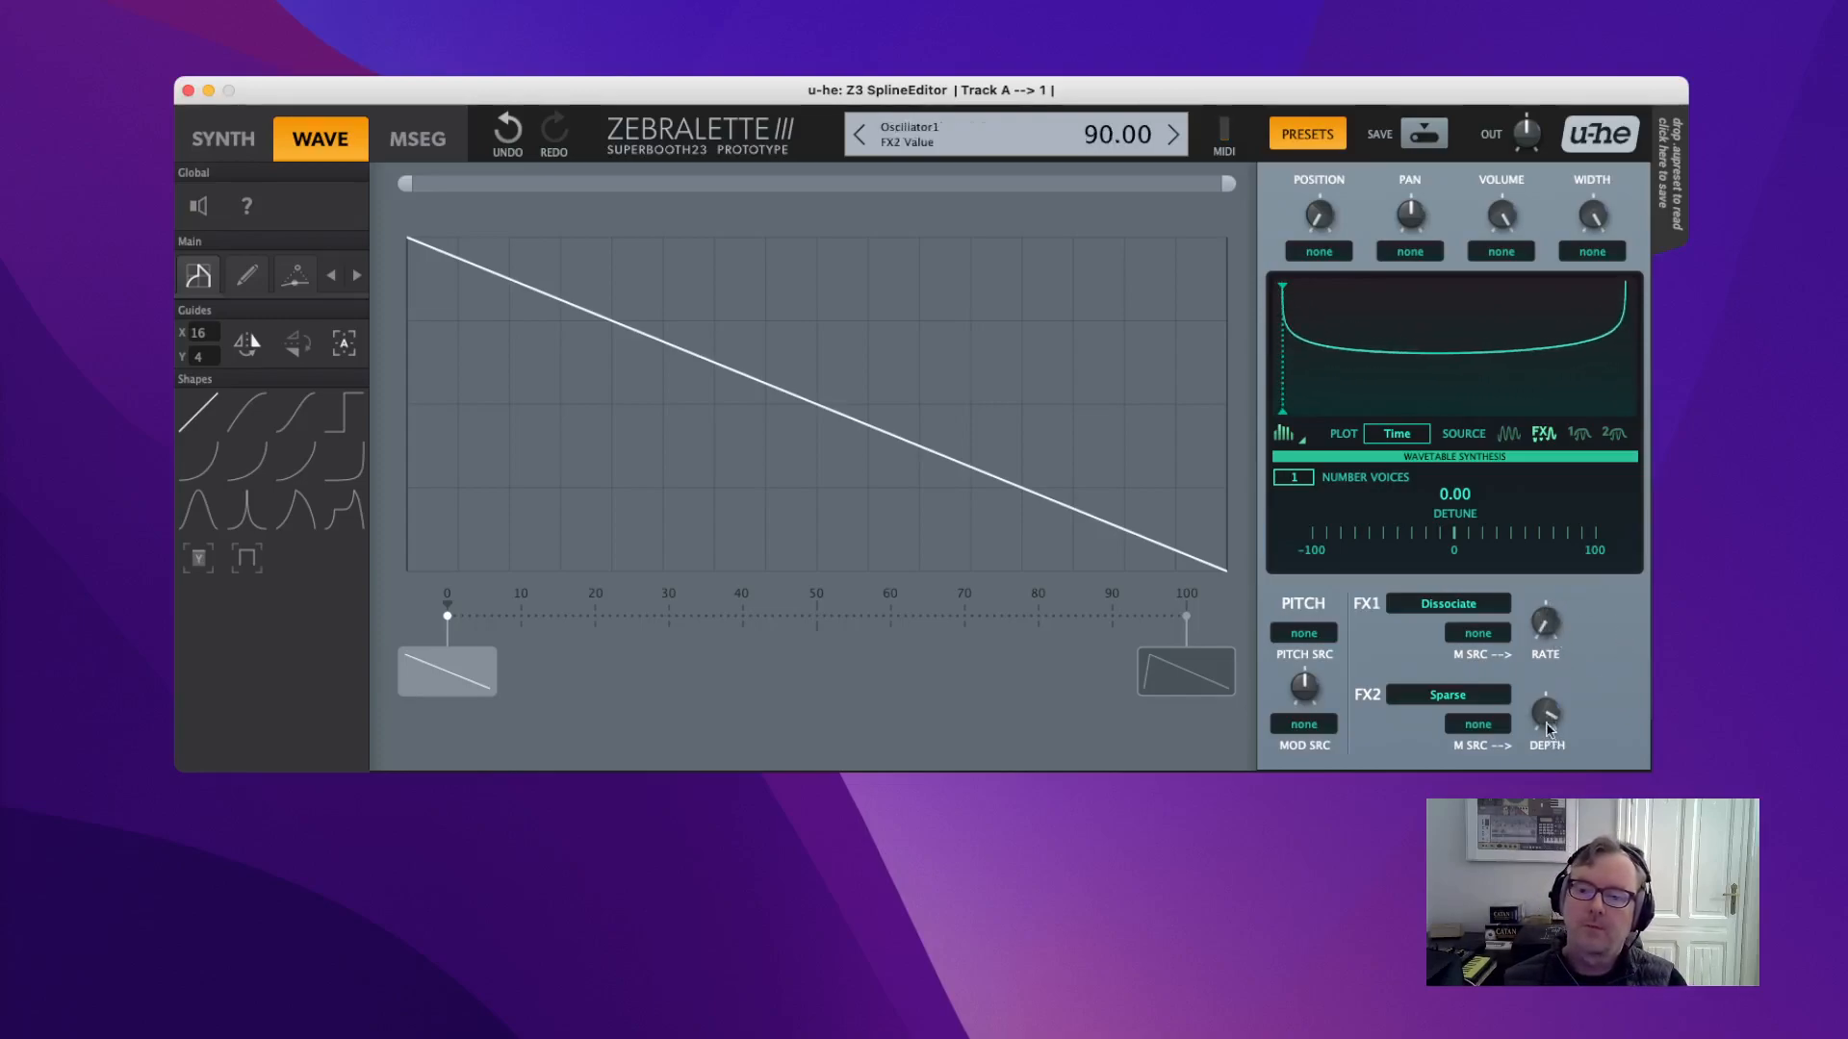
scroll(1443, 700, down, 1)
double_click(1444, 699)
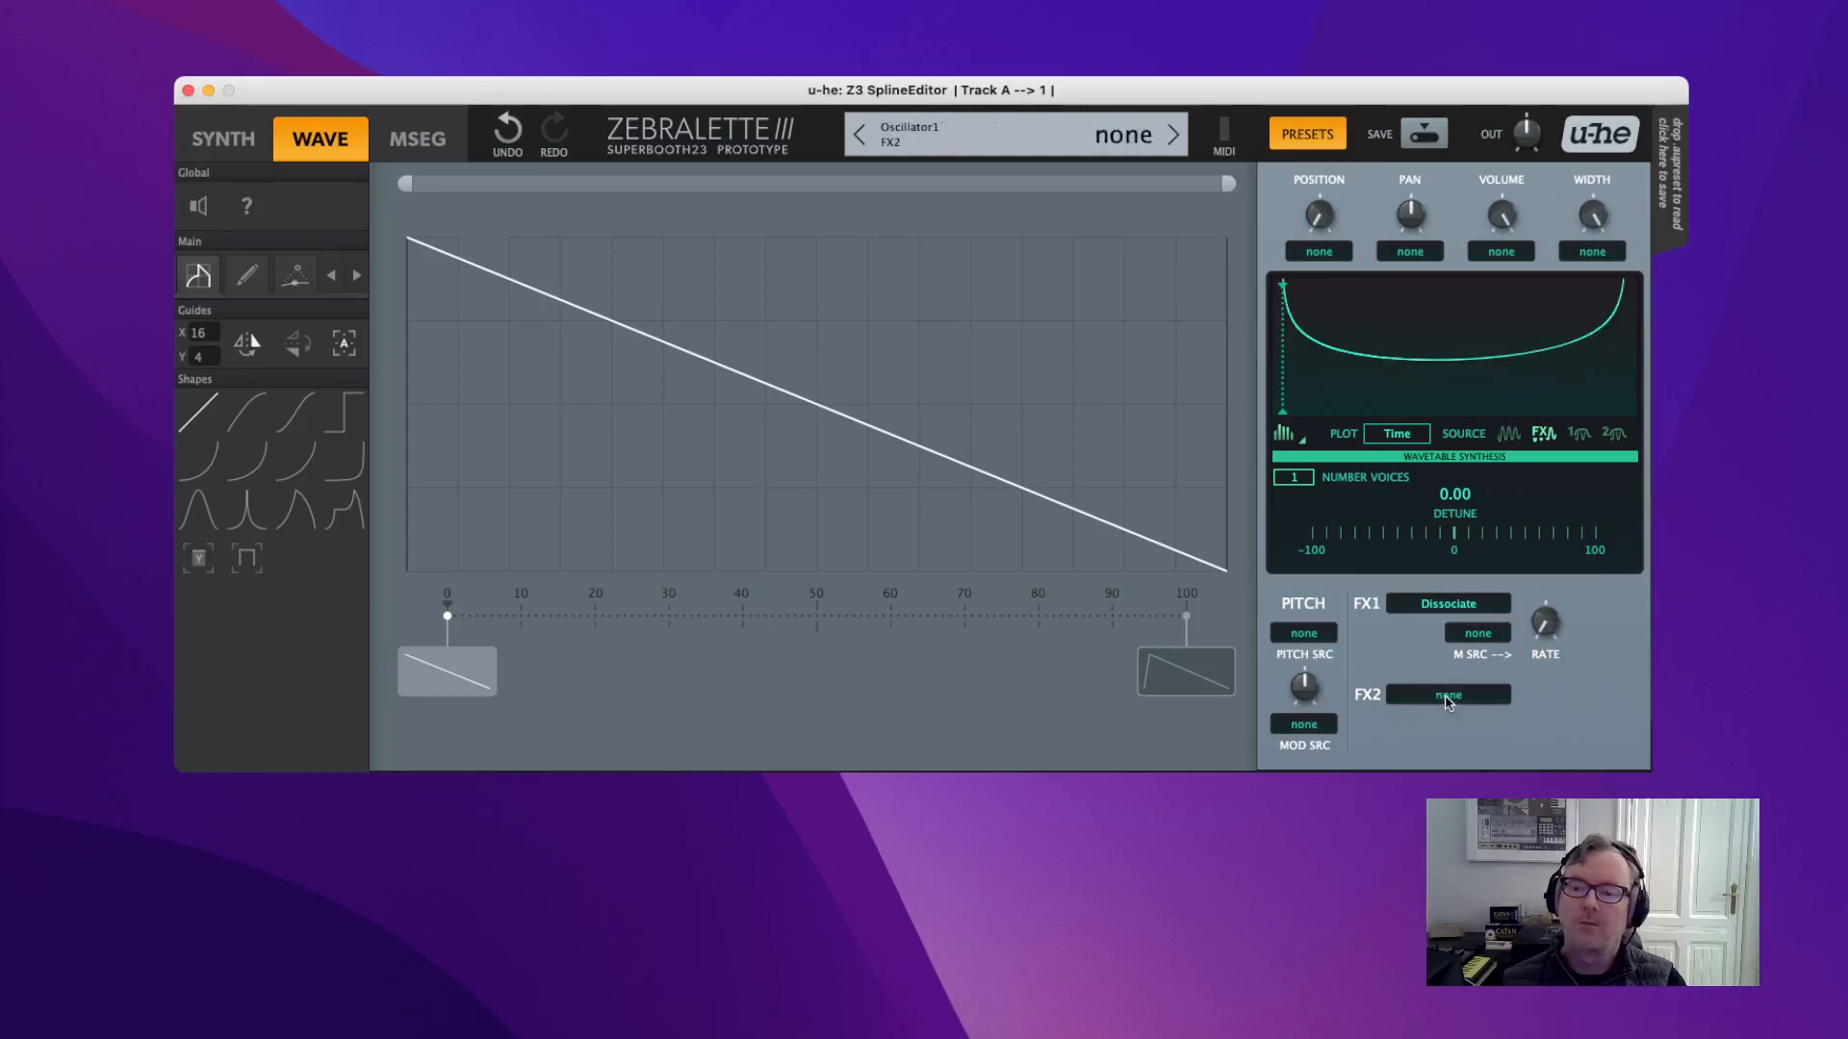
double_click(1441, 606)
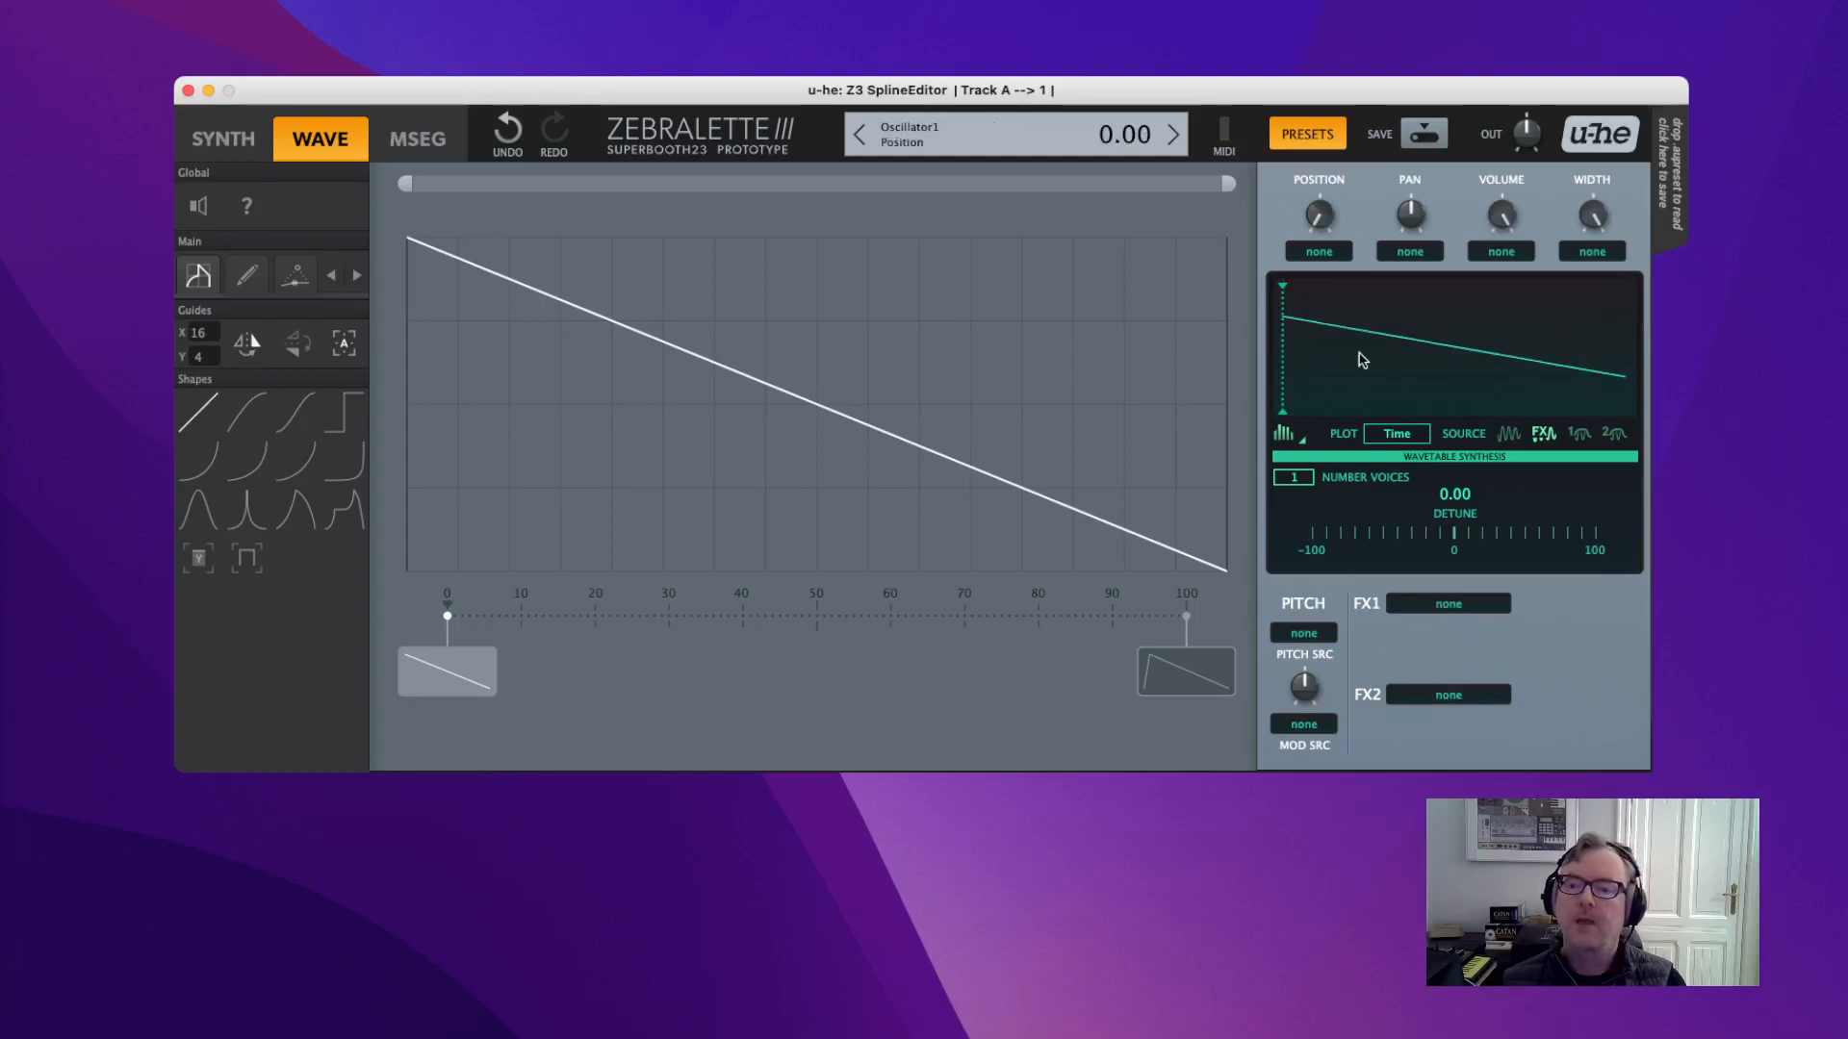
Sweep the wavetable position knob and return it to 0.
drag(1319, 216, 1333, 239)
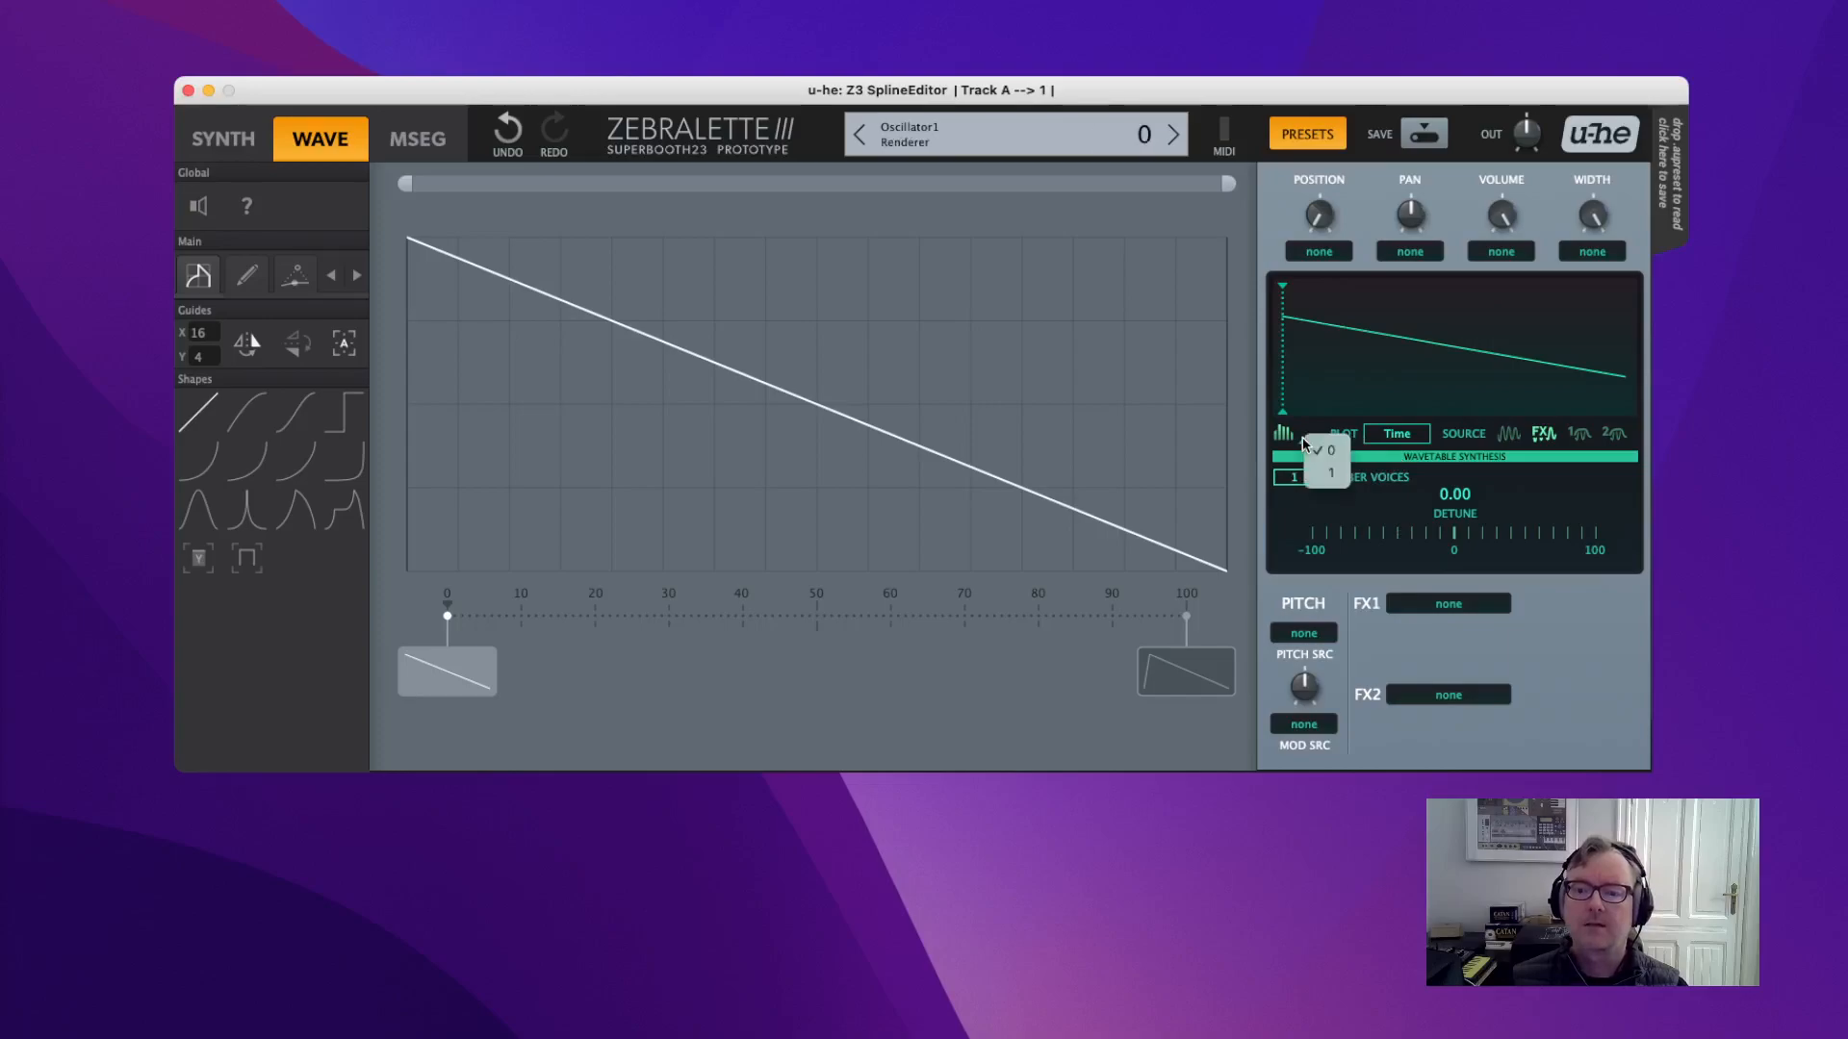
Switch to Additive Synthesis with 209 sine partials and plot the oscillator wave before effects.
click(1331, 474)
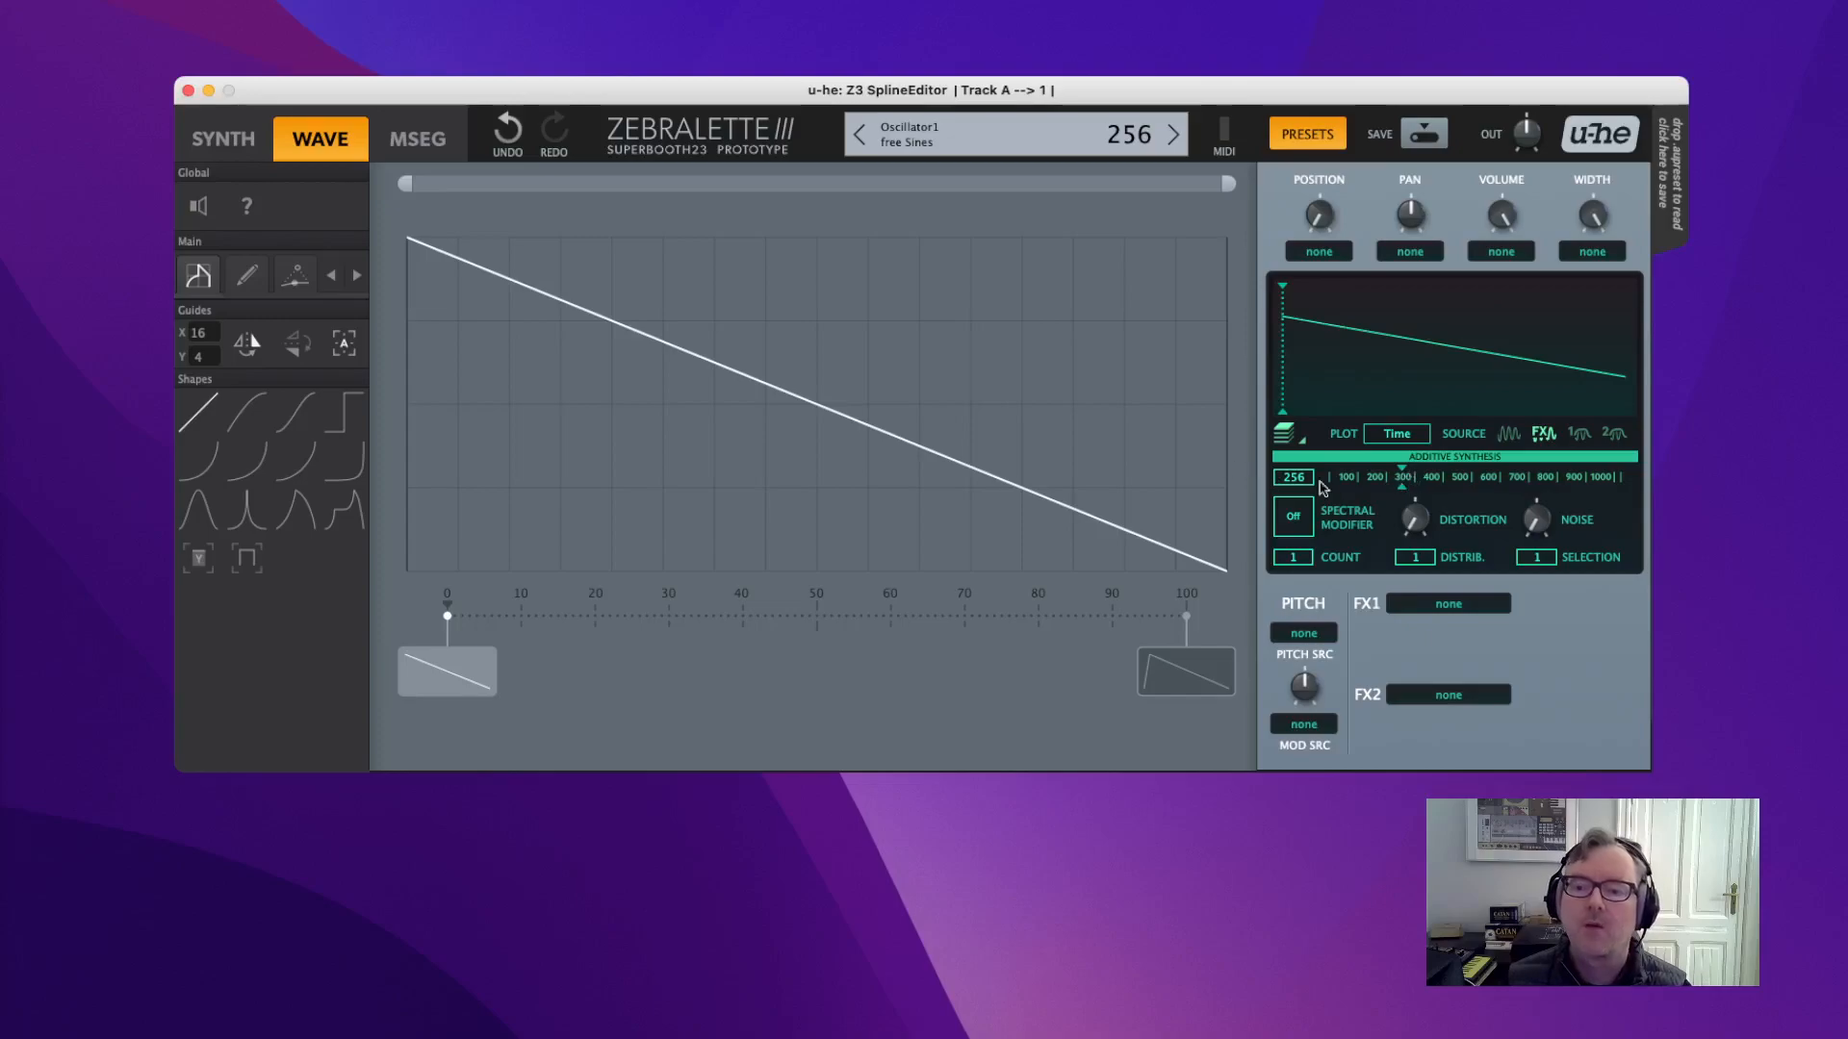
drag(1404, 483, 1629, 483)
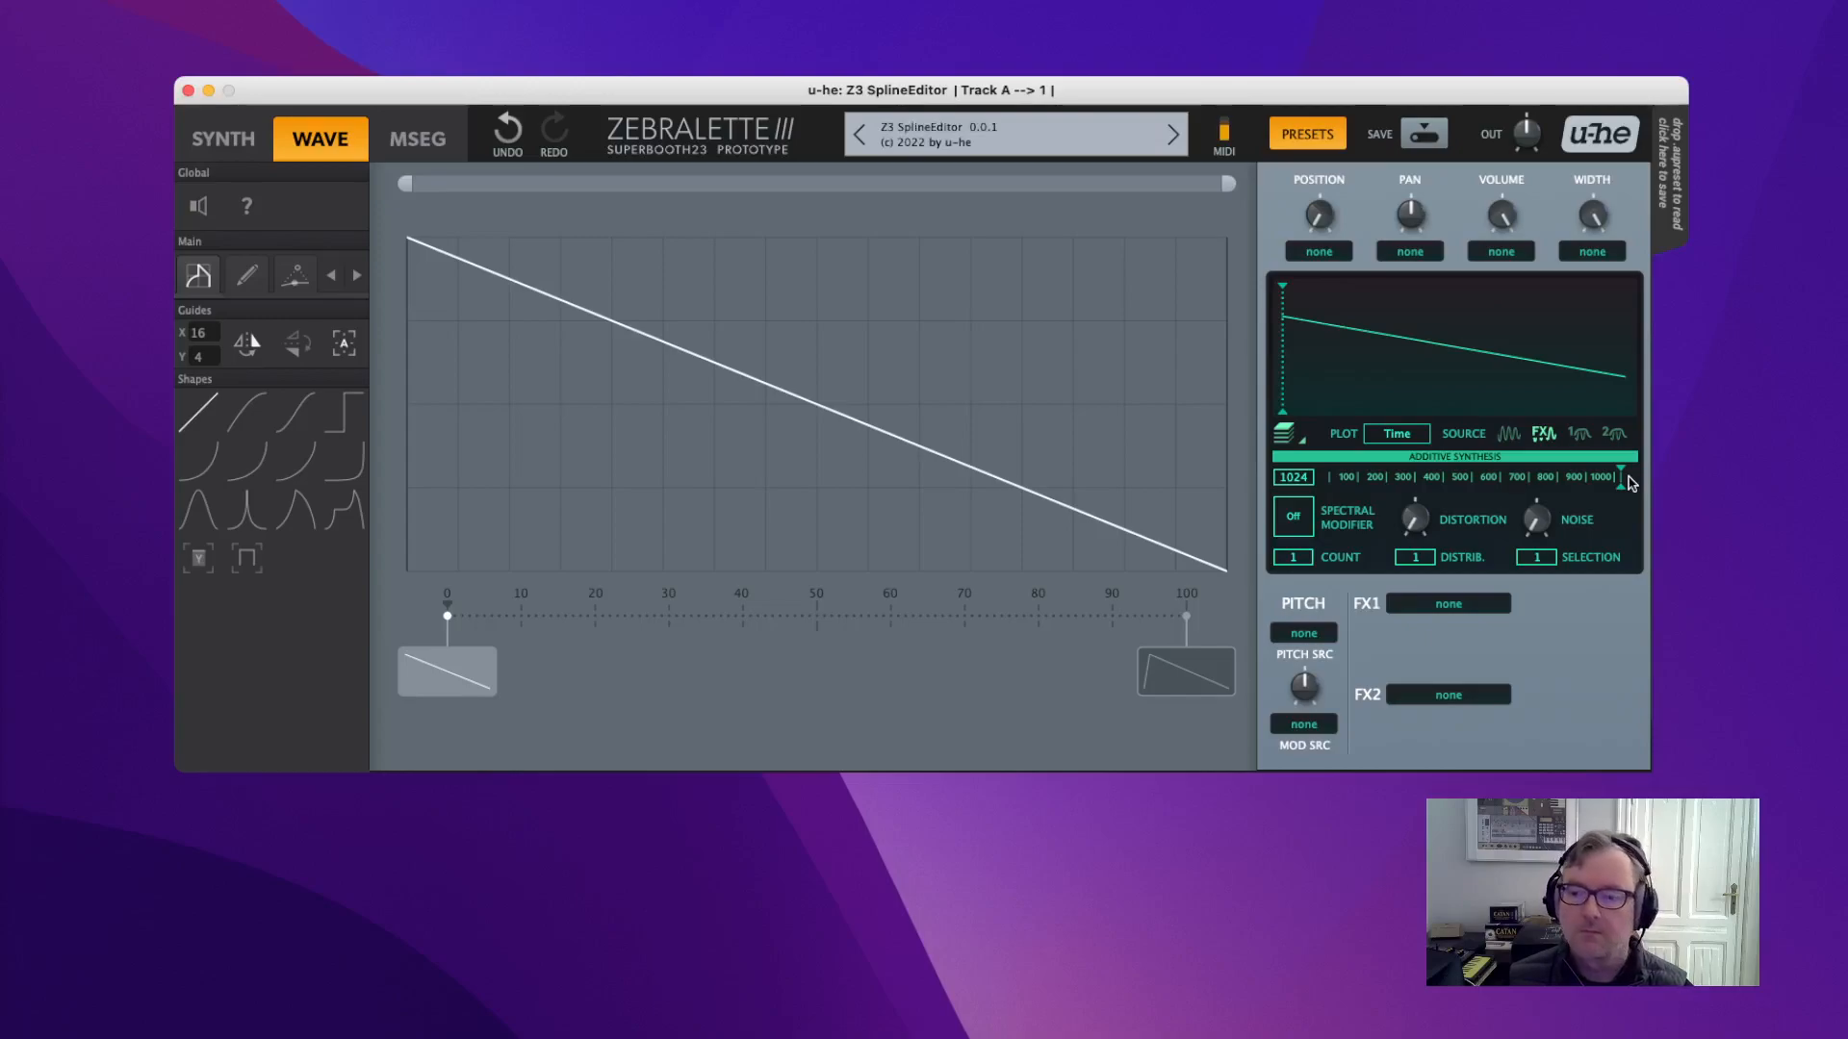
drag(1629, 484, 1603, 484)
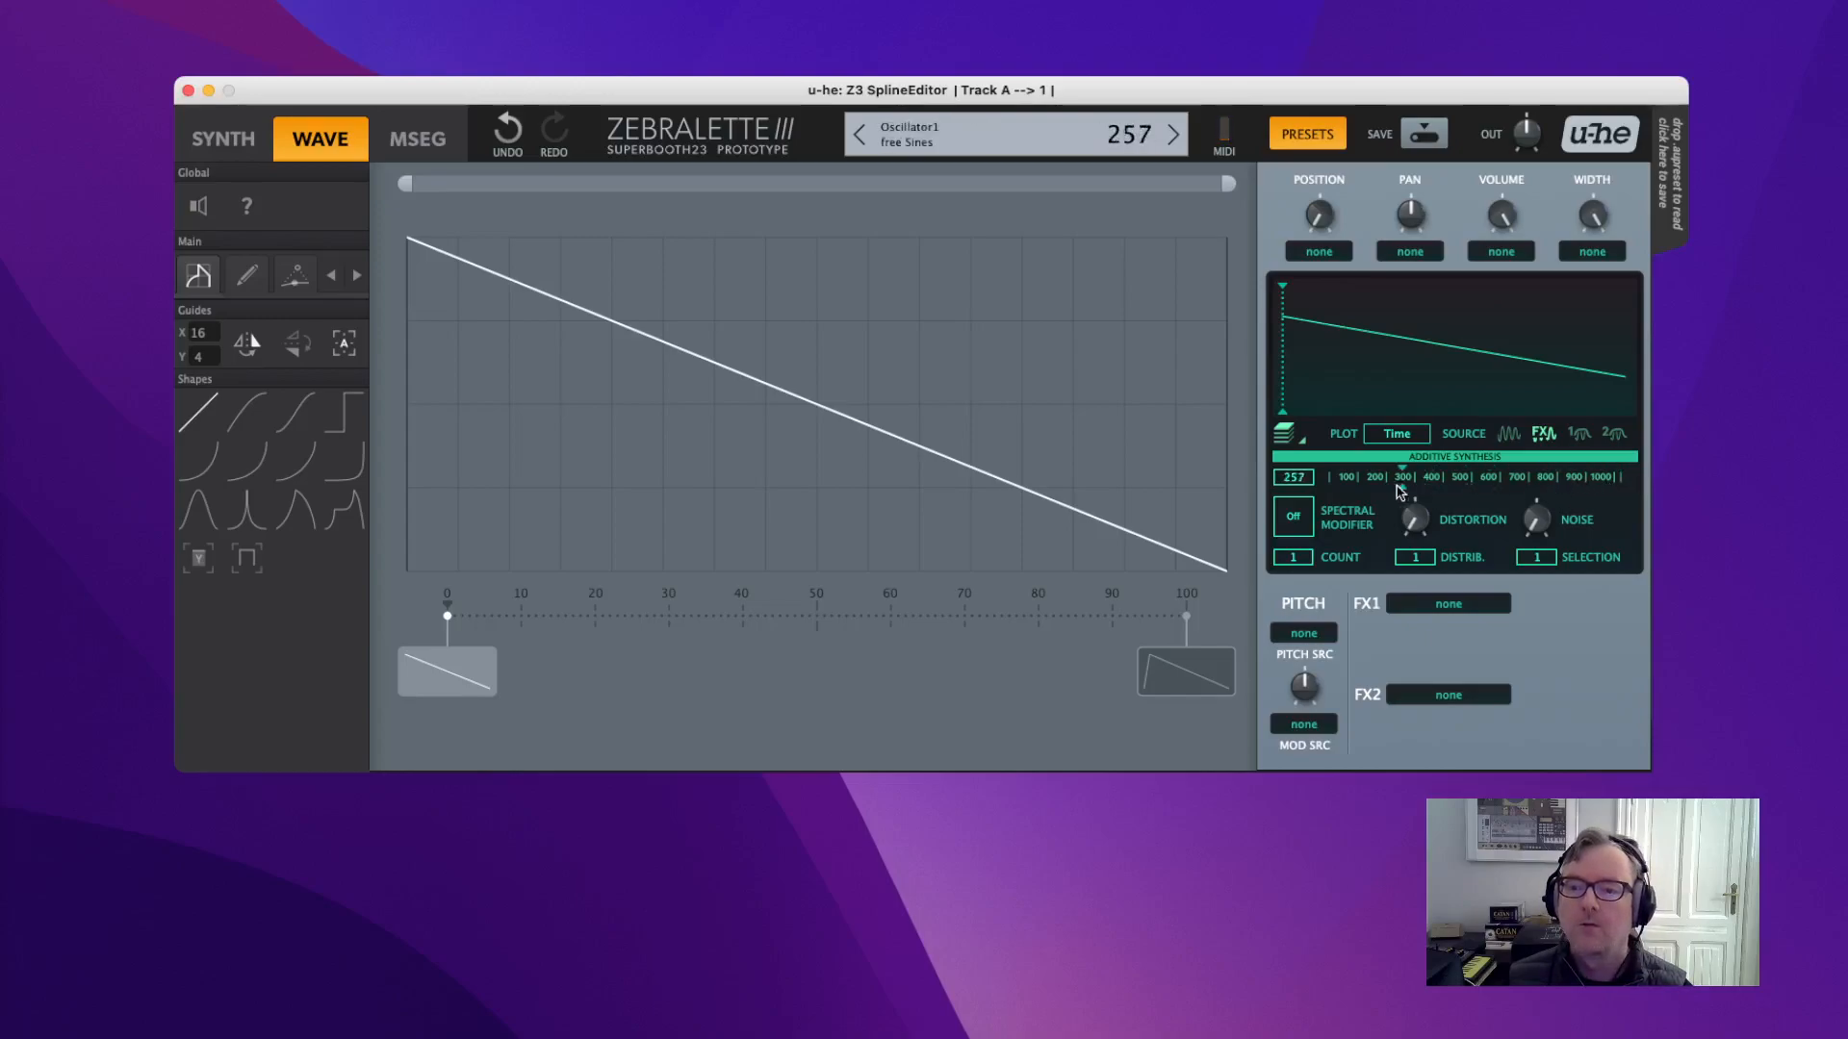
mouse_move(1364, 491)
mouse_down()
mouse_move(1342, 492)
mouse_move(1359, 492)
mouse_up()
drag(1522, 489, 1462, 495)
drag(1605, 492, 1658, 500)
drag(1499, 483, 1479, 481)
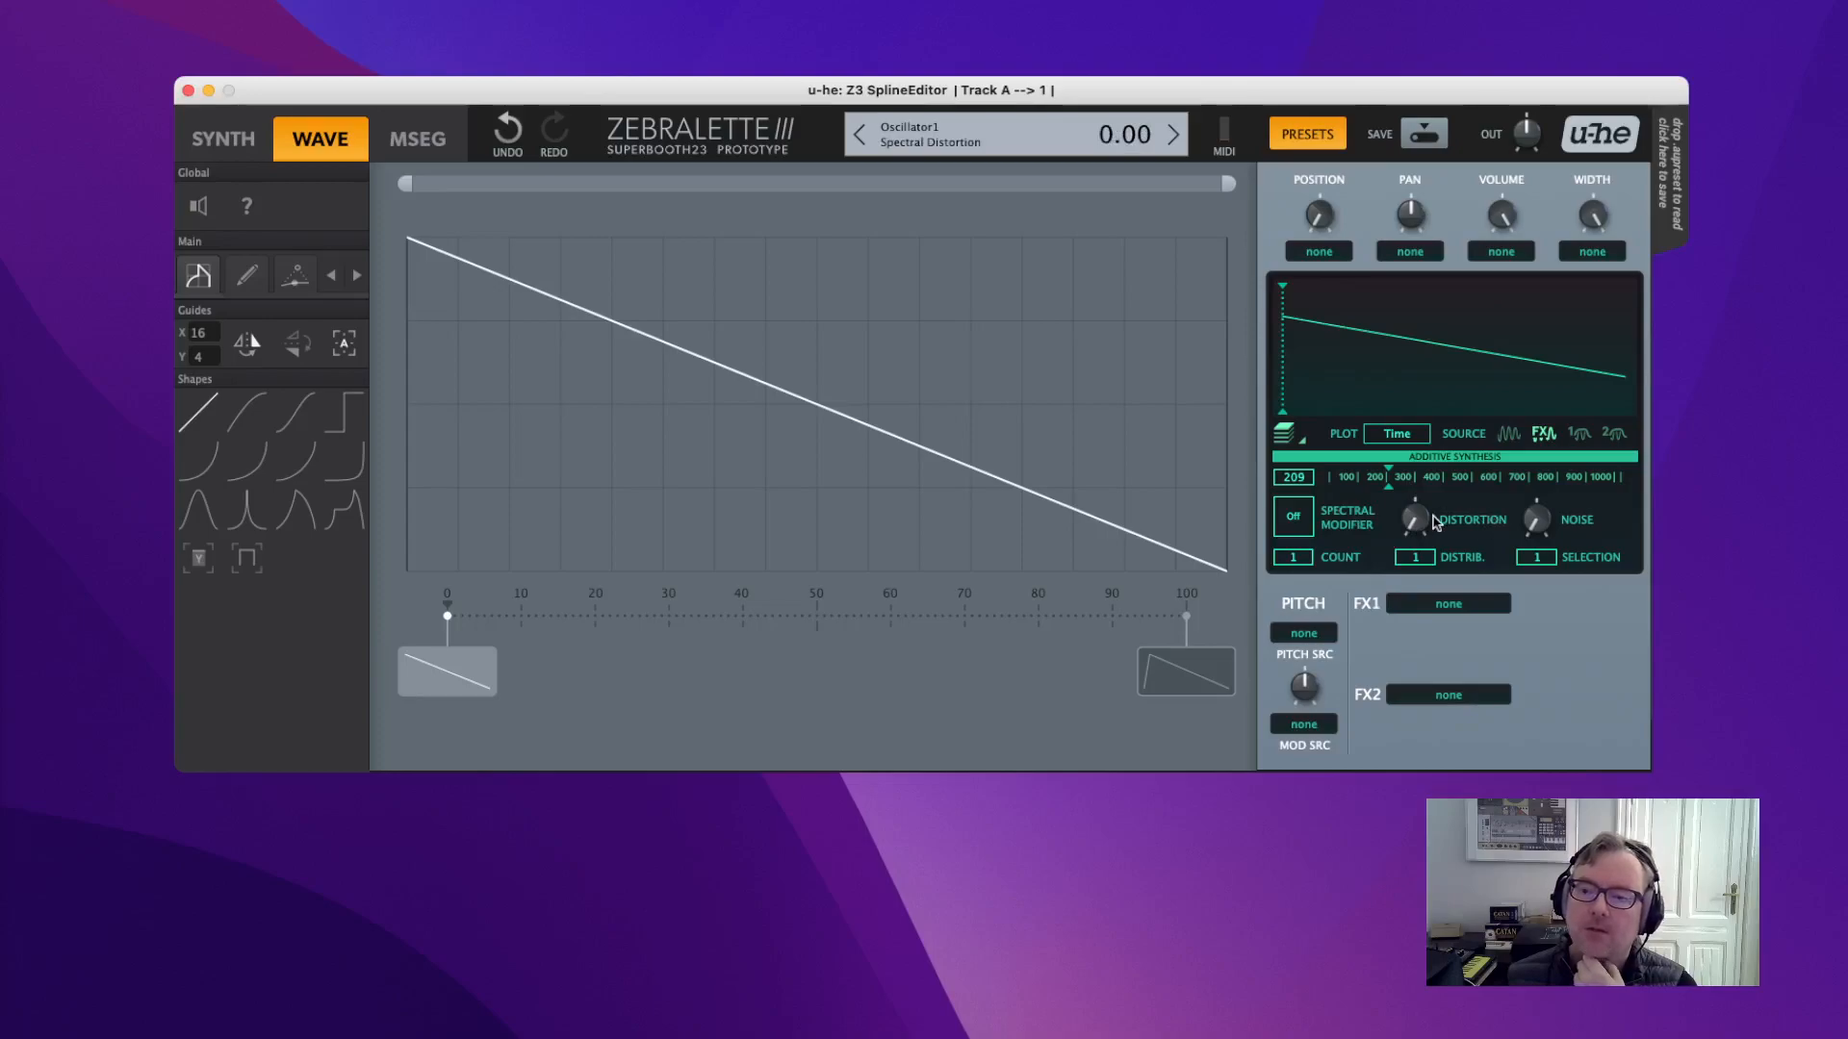
click(1509, 436)
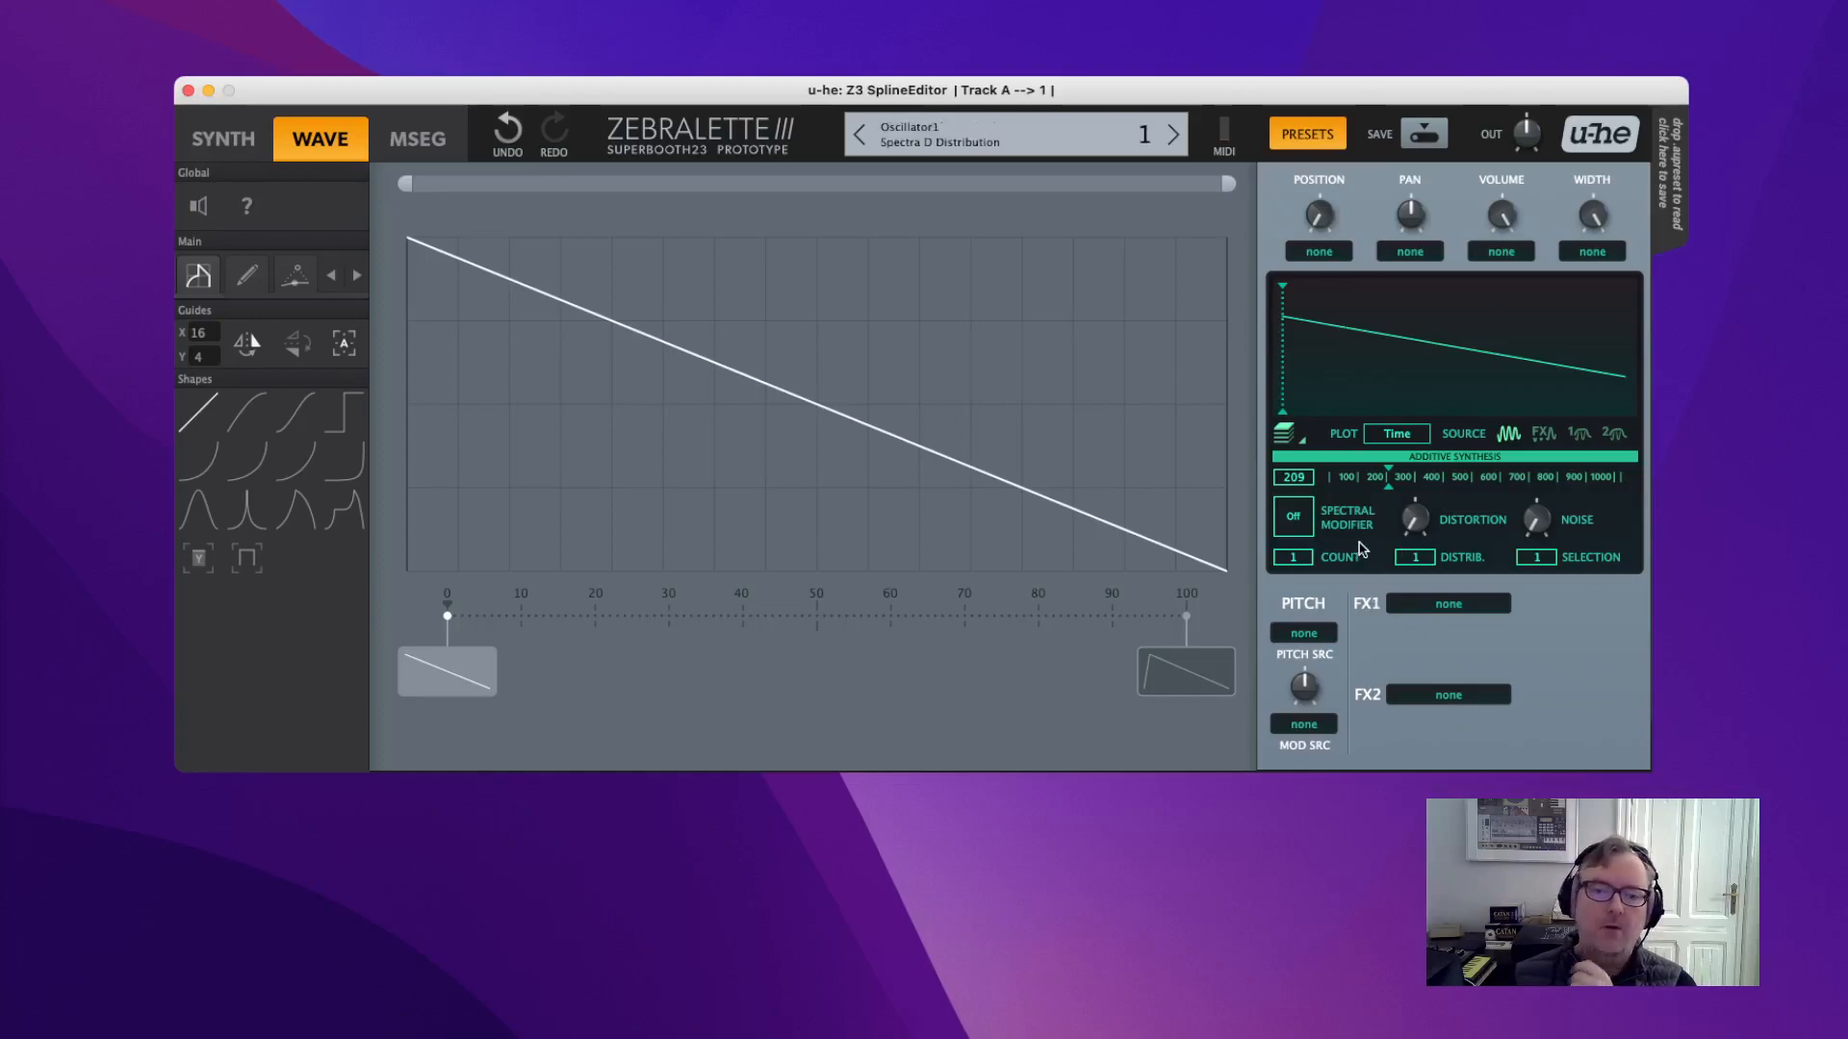
With the zigzag guide shown, select and delete the four middle spline points.
click(247, 279)
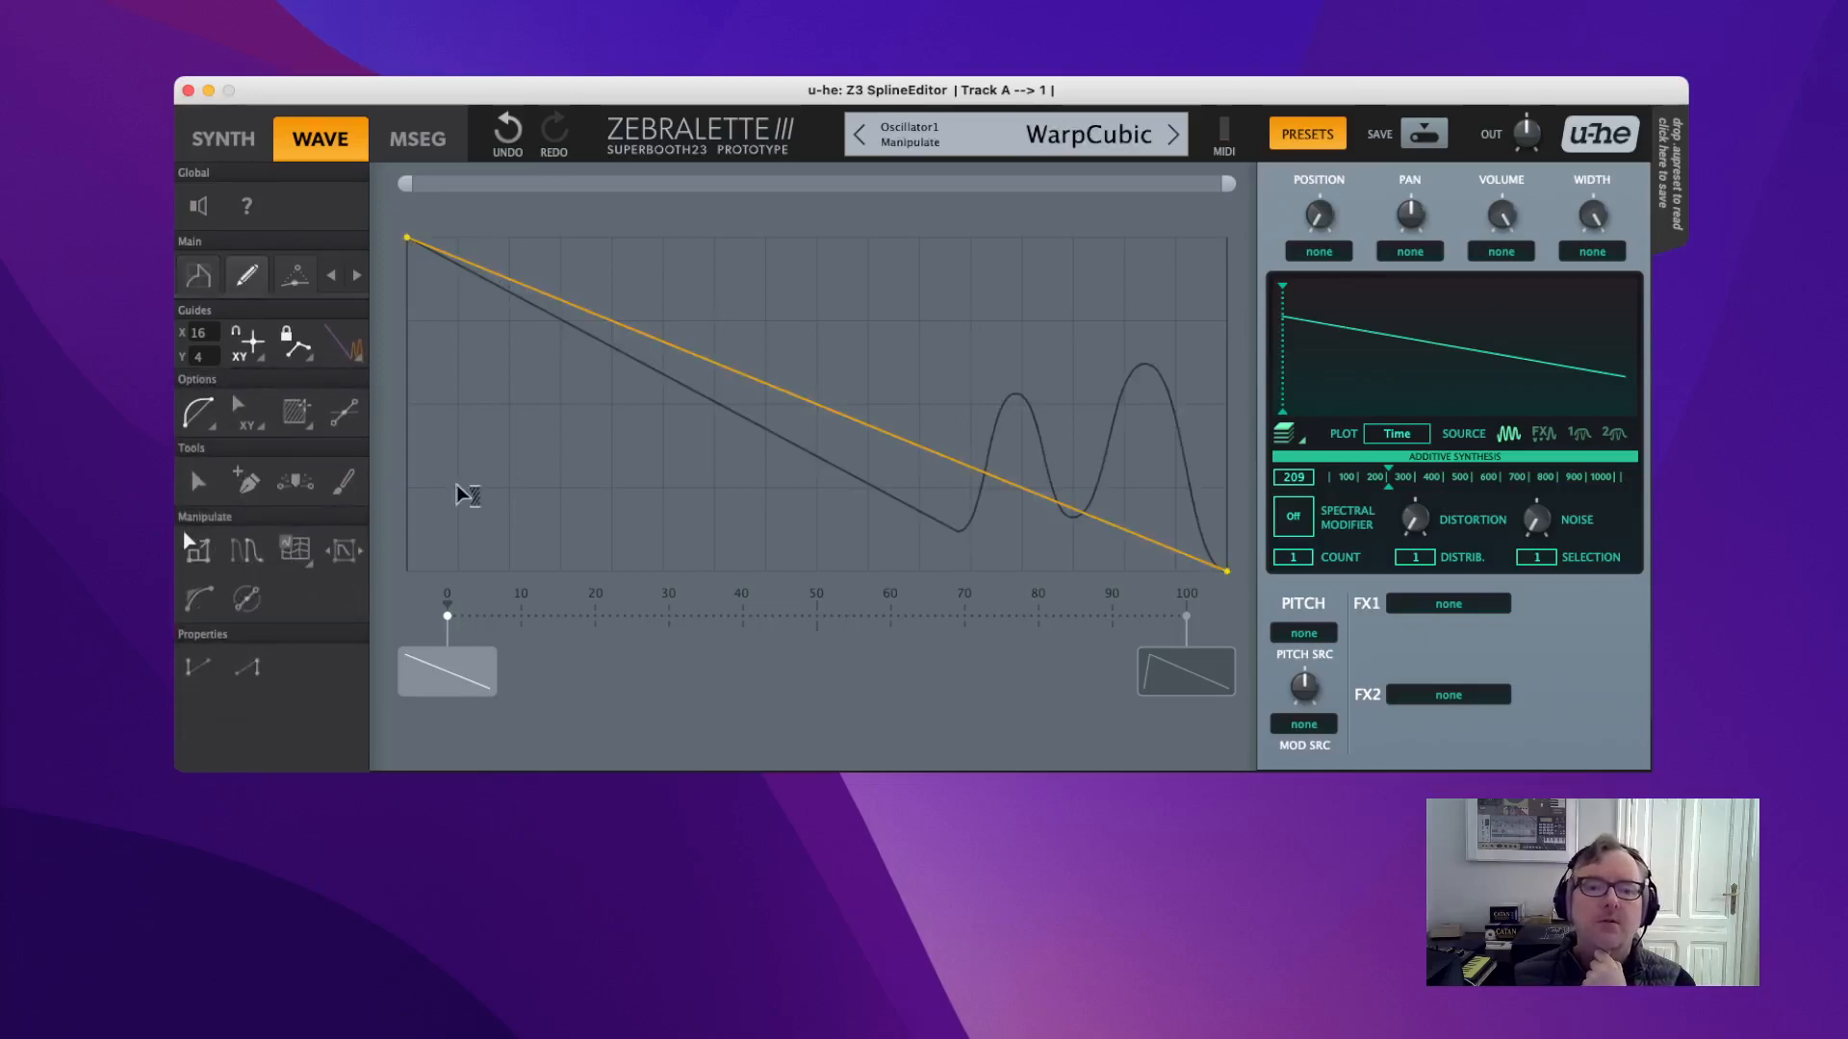
click(358, 361)
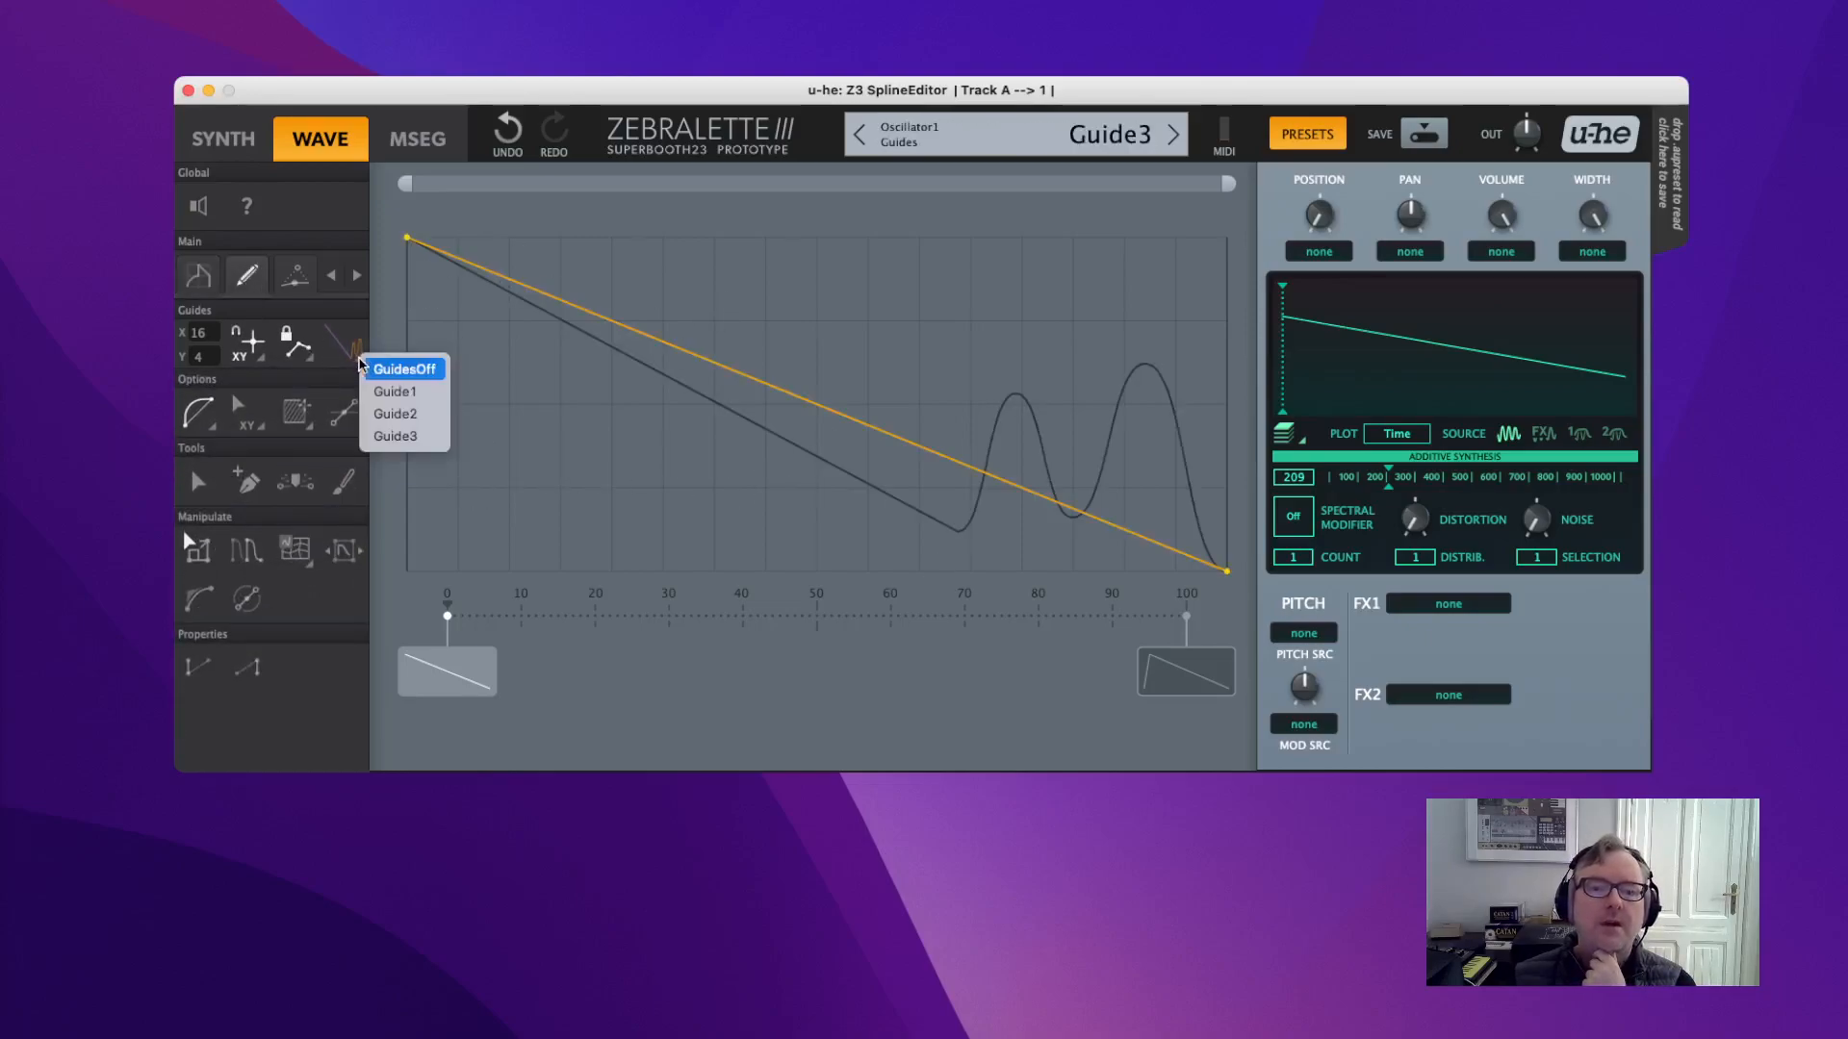
click(409, 395)
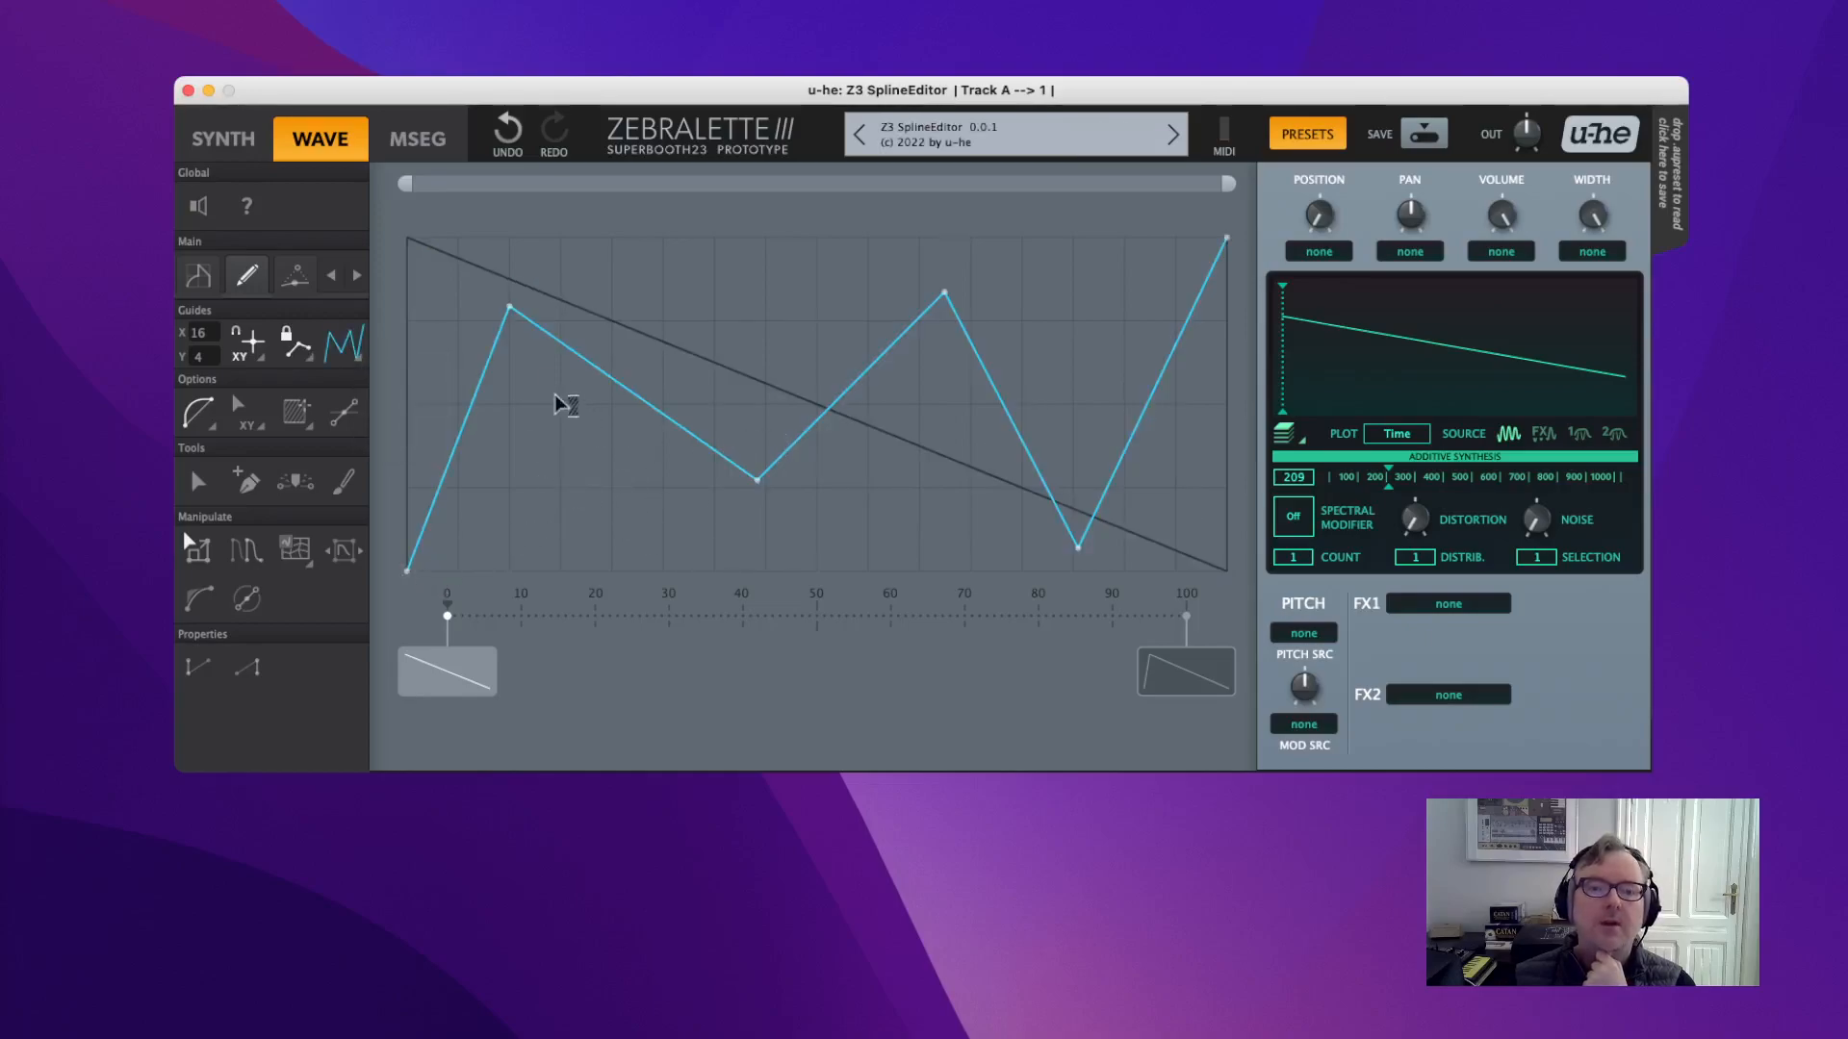
drag(496, 291, 1097, 451)
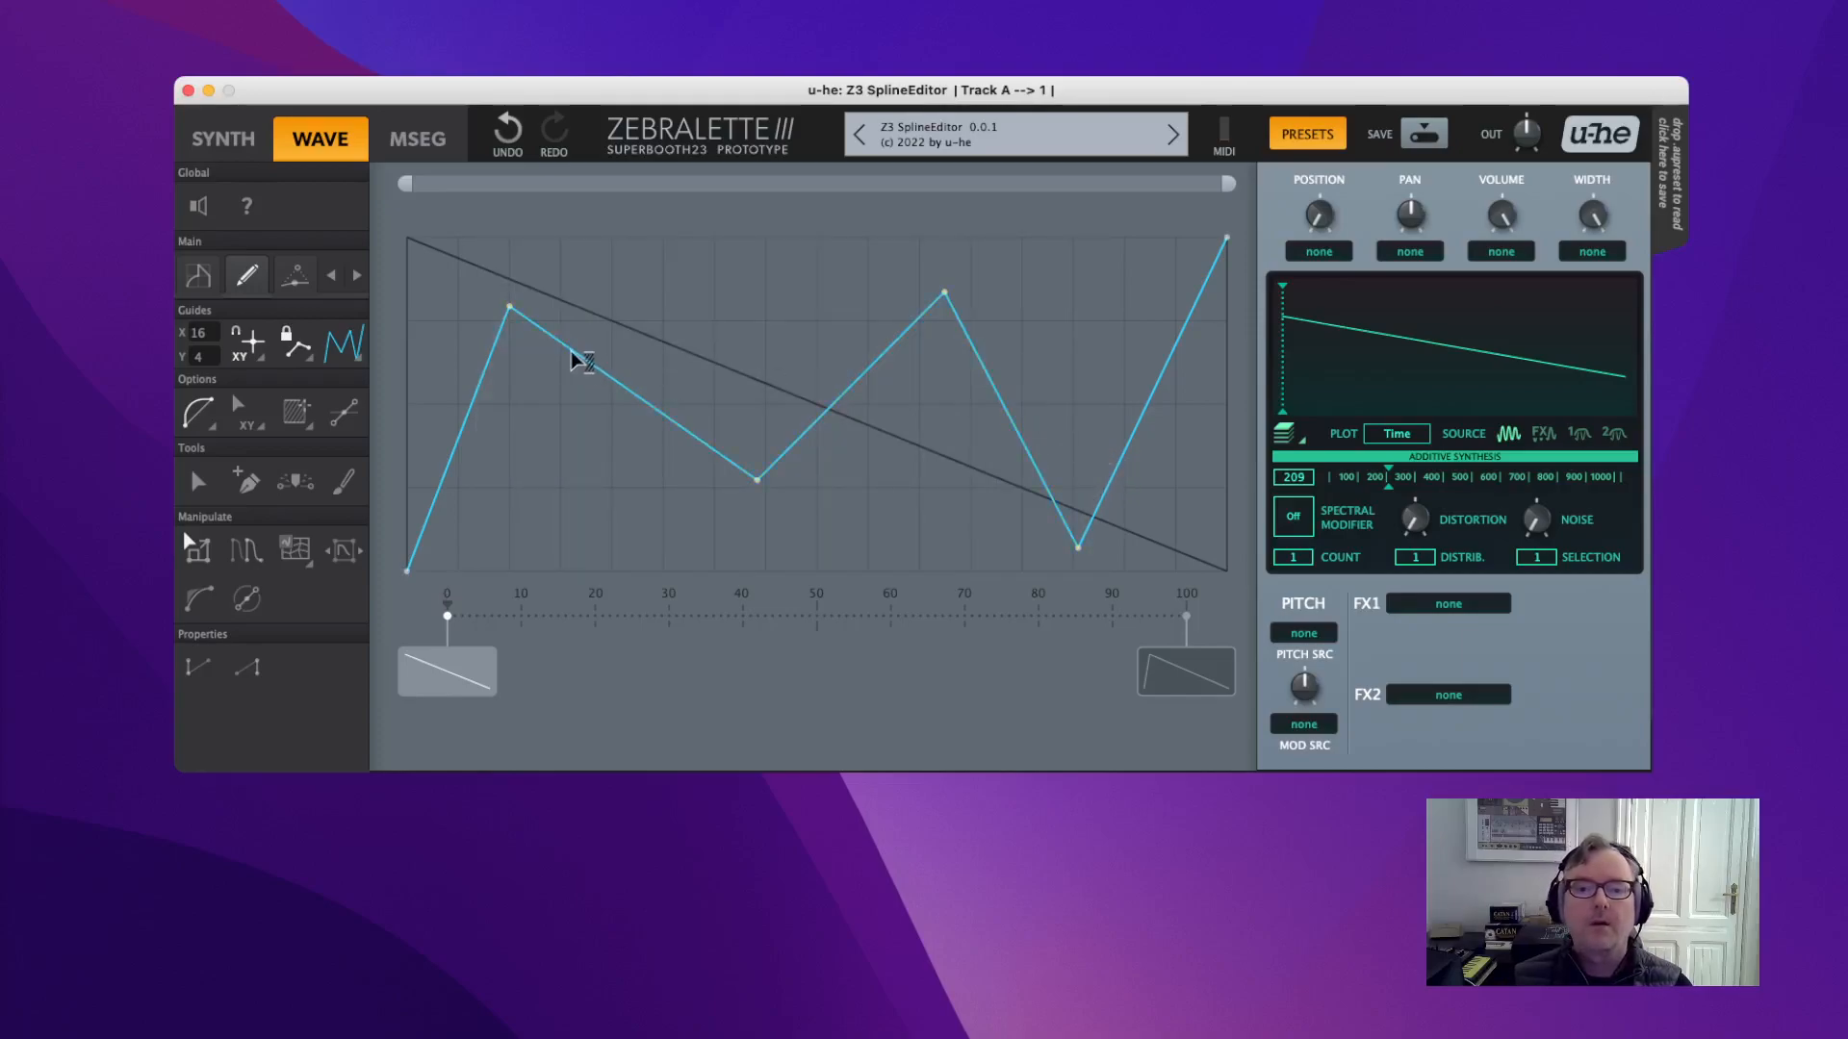
drag(486, 318, 1095, 323)
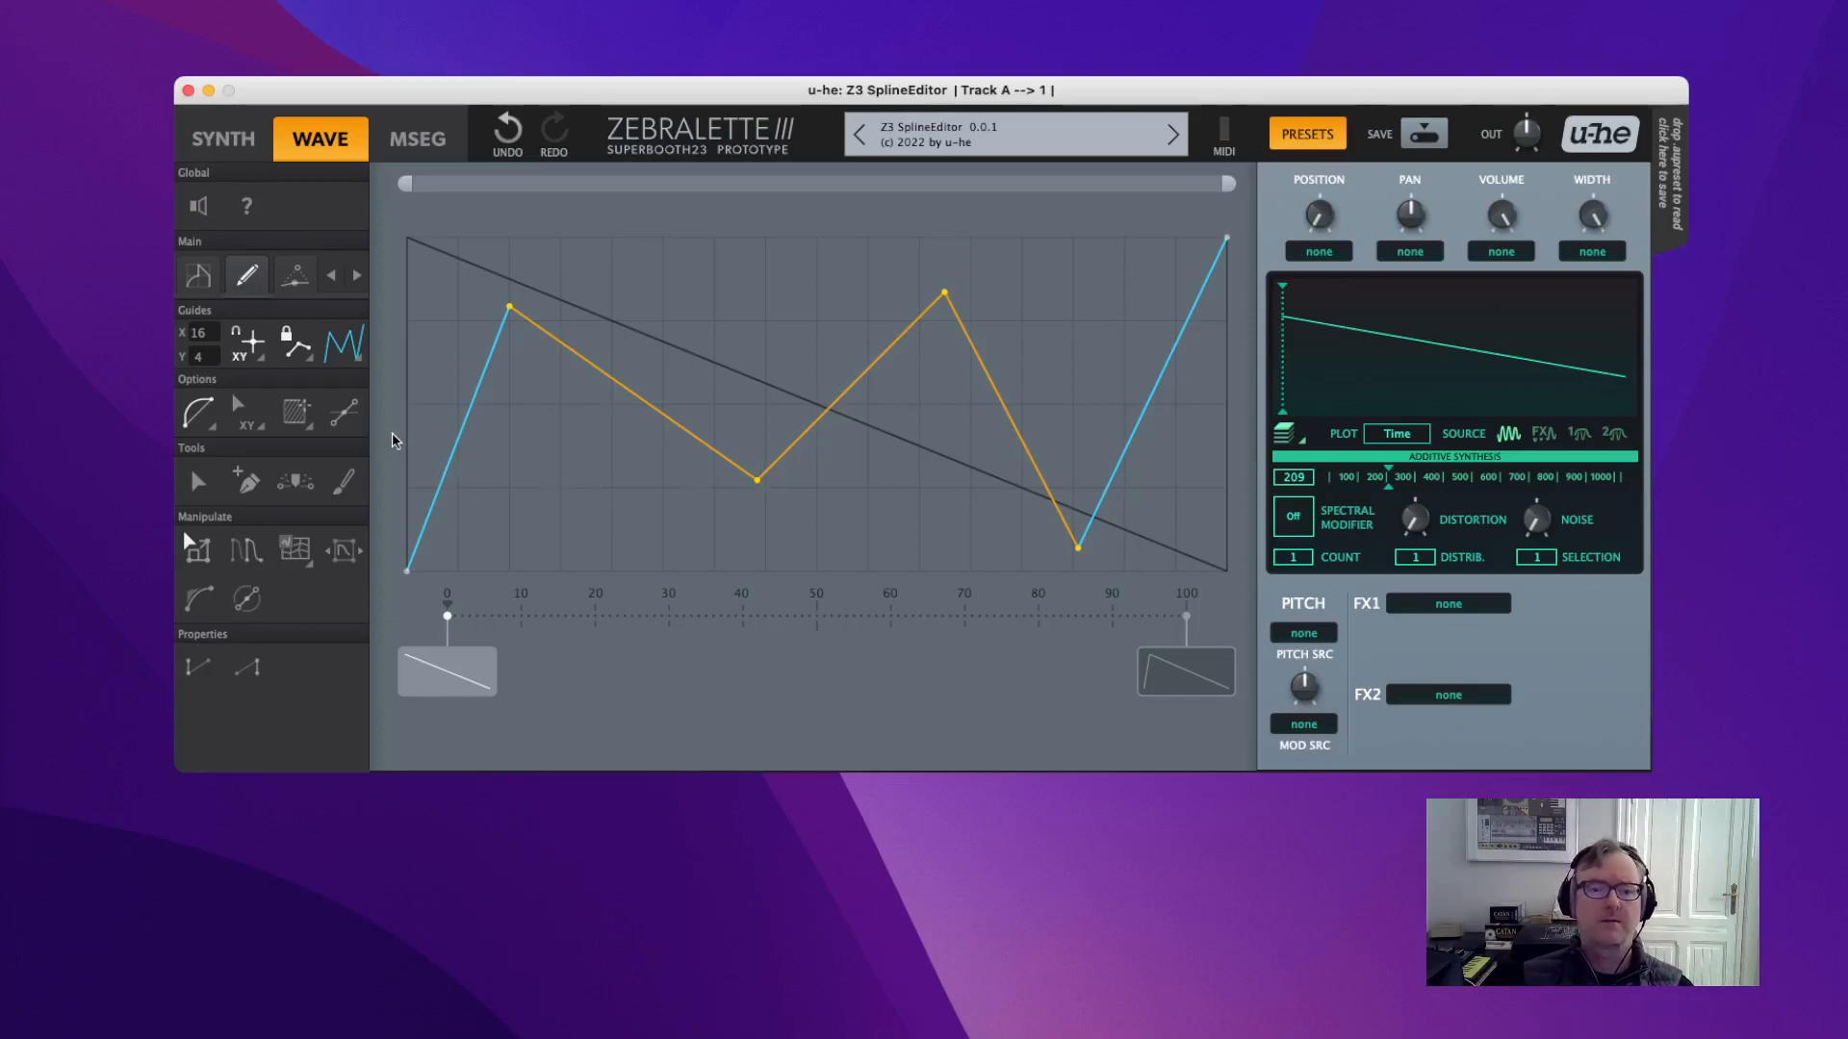
right_click(616, 429)
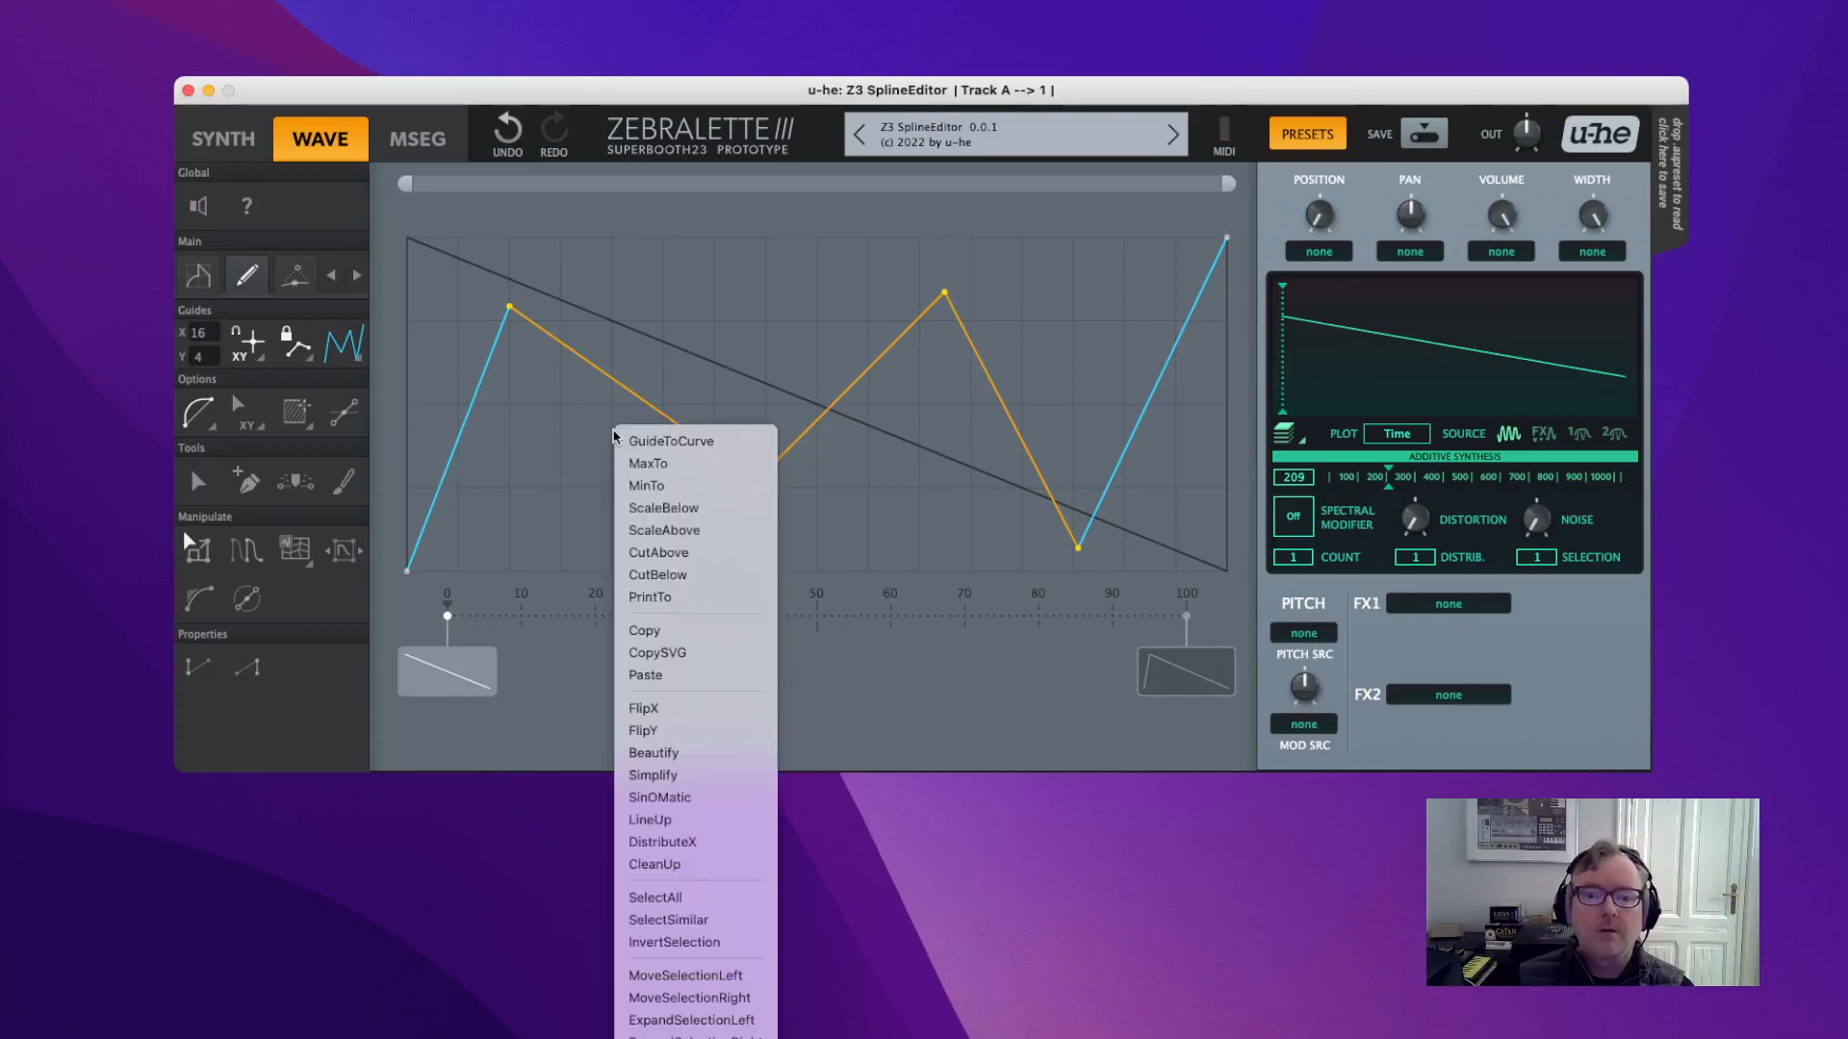
click(691, 1038)
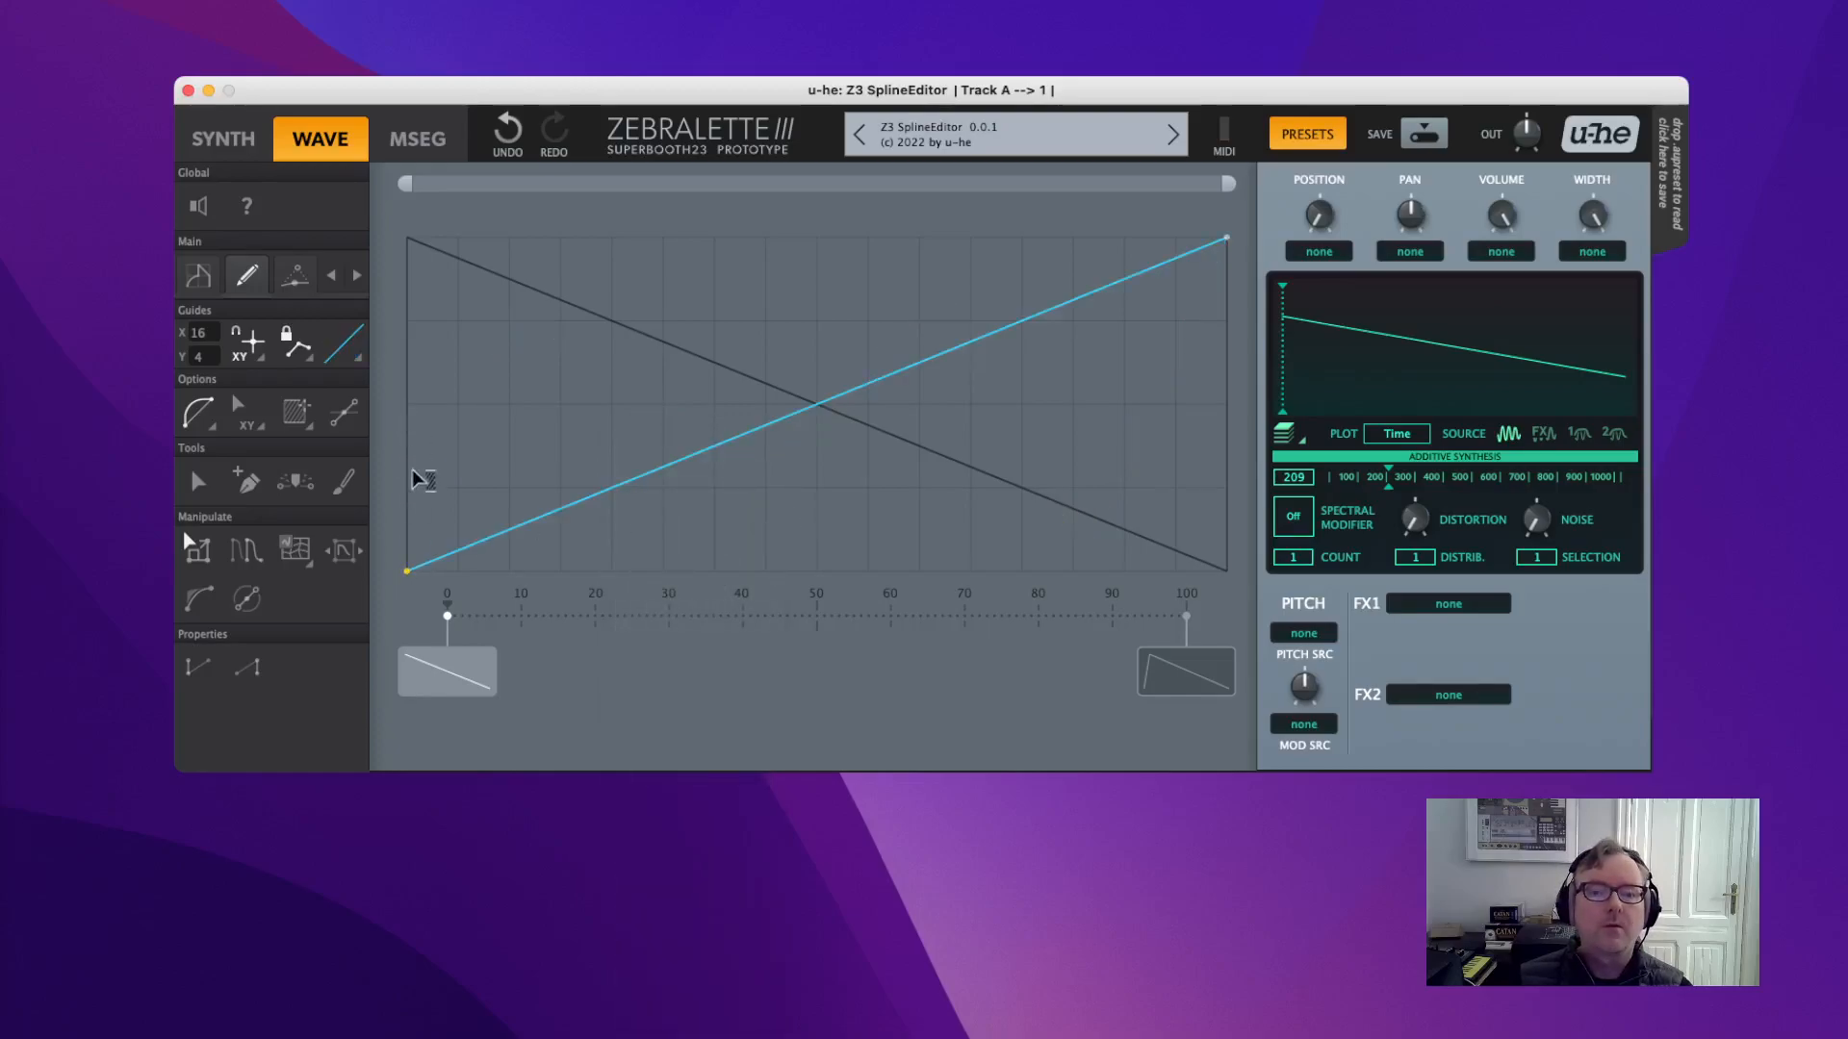
Move both endpoints to mid height for a flat line, and sweep spectral distortion back to 0.
click(197, 481)
drag(407, 571, 404, 409)
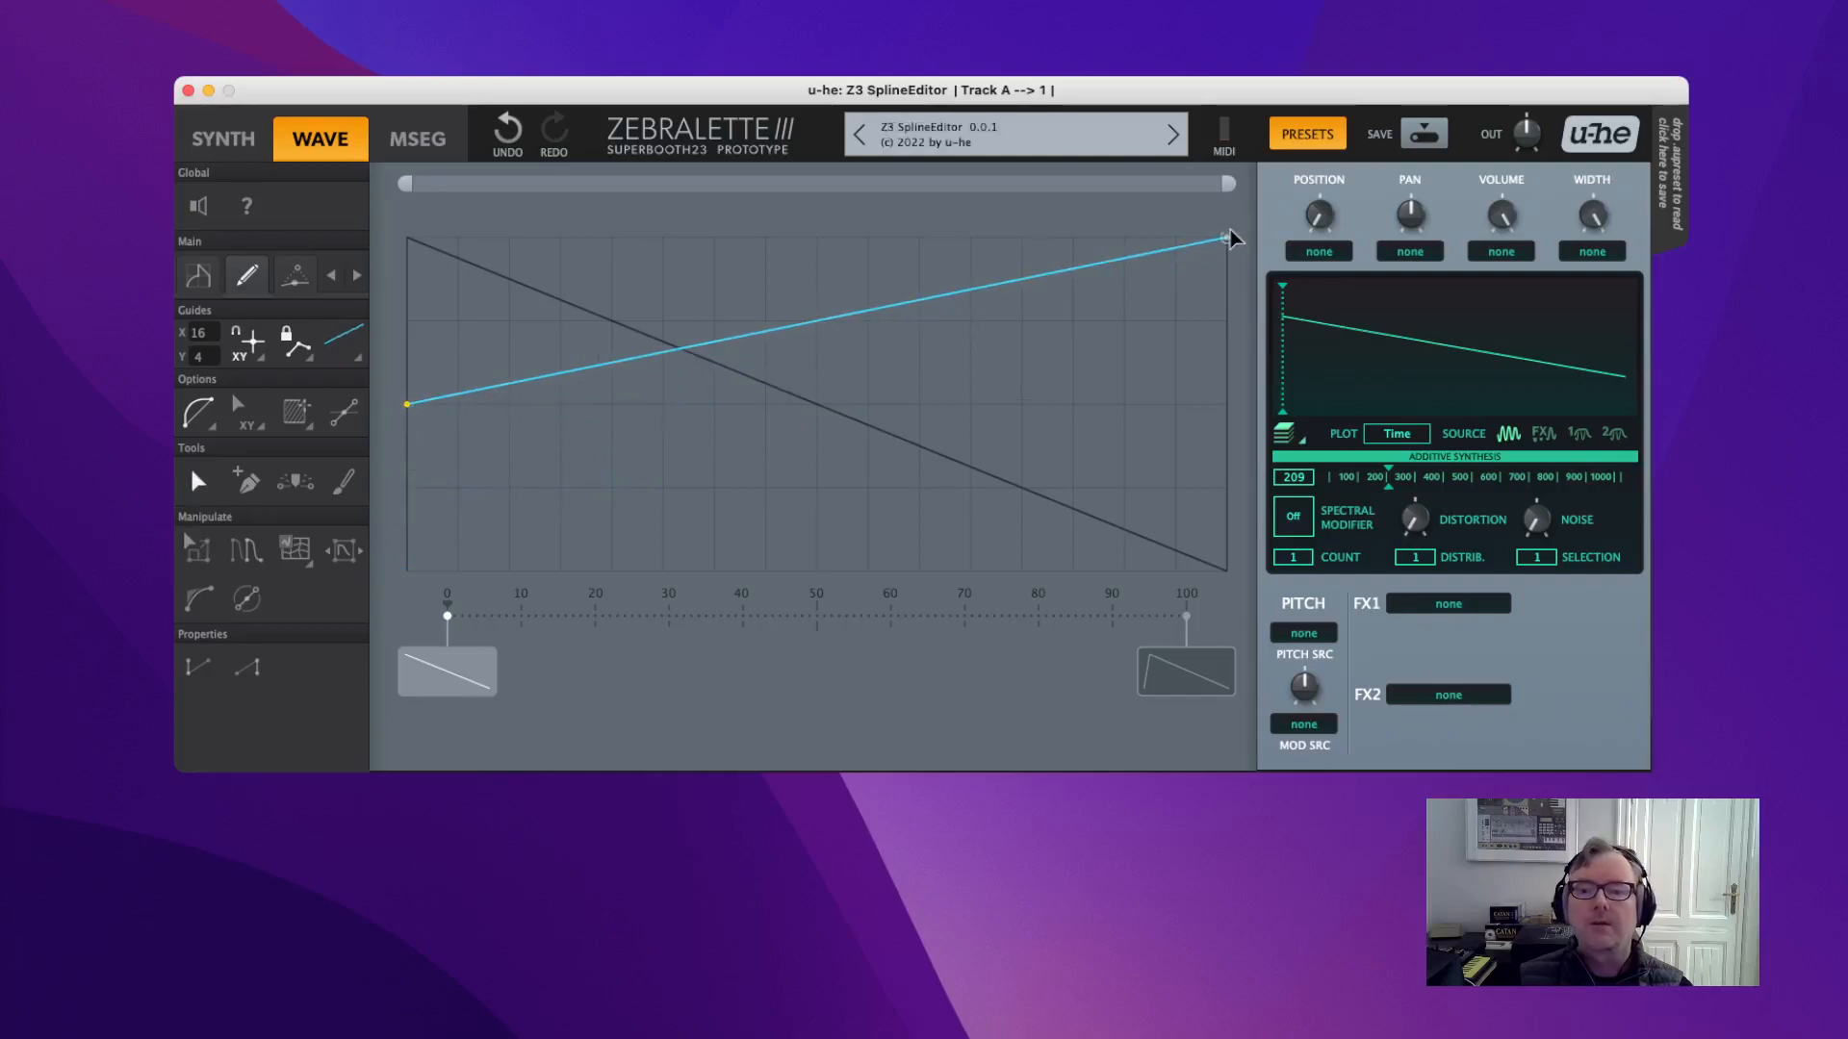
drag(1230, 233, 1231, 409)
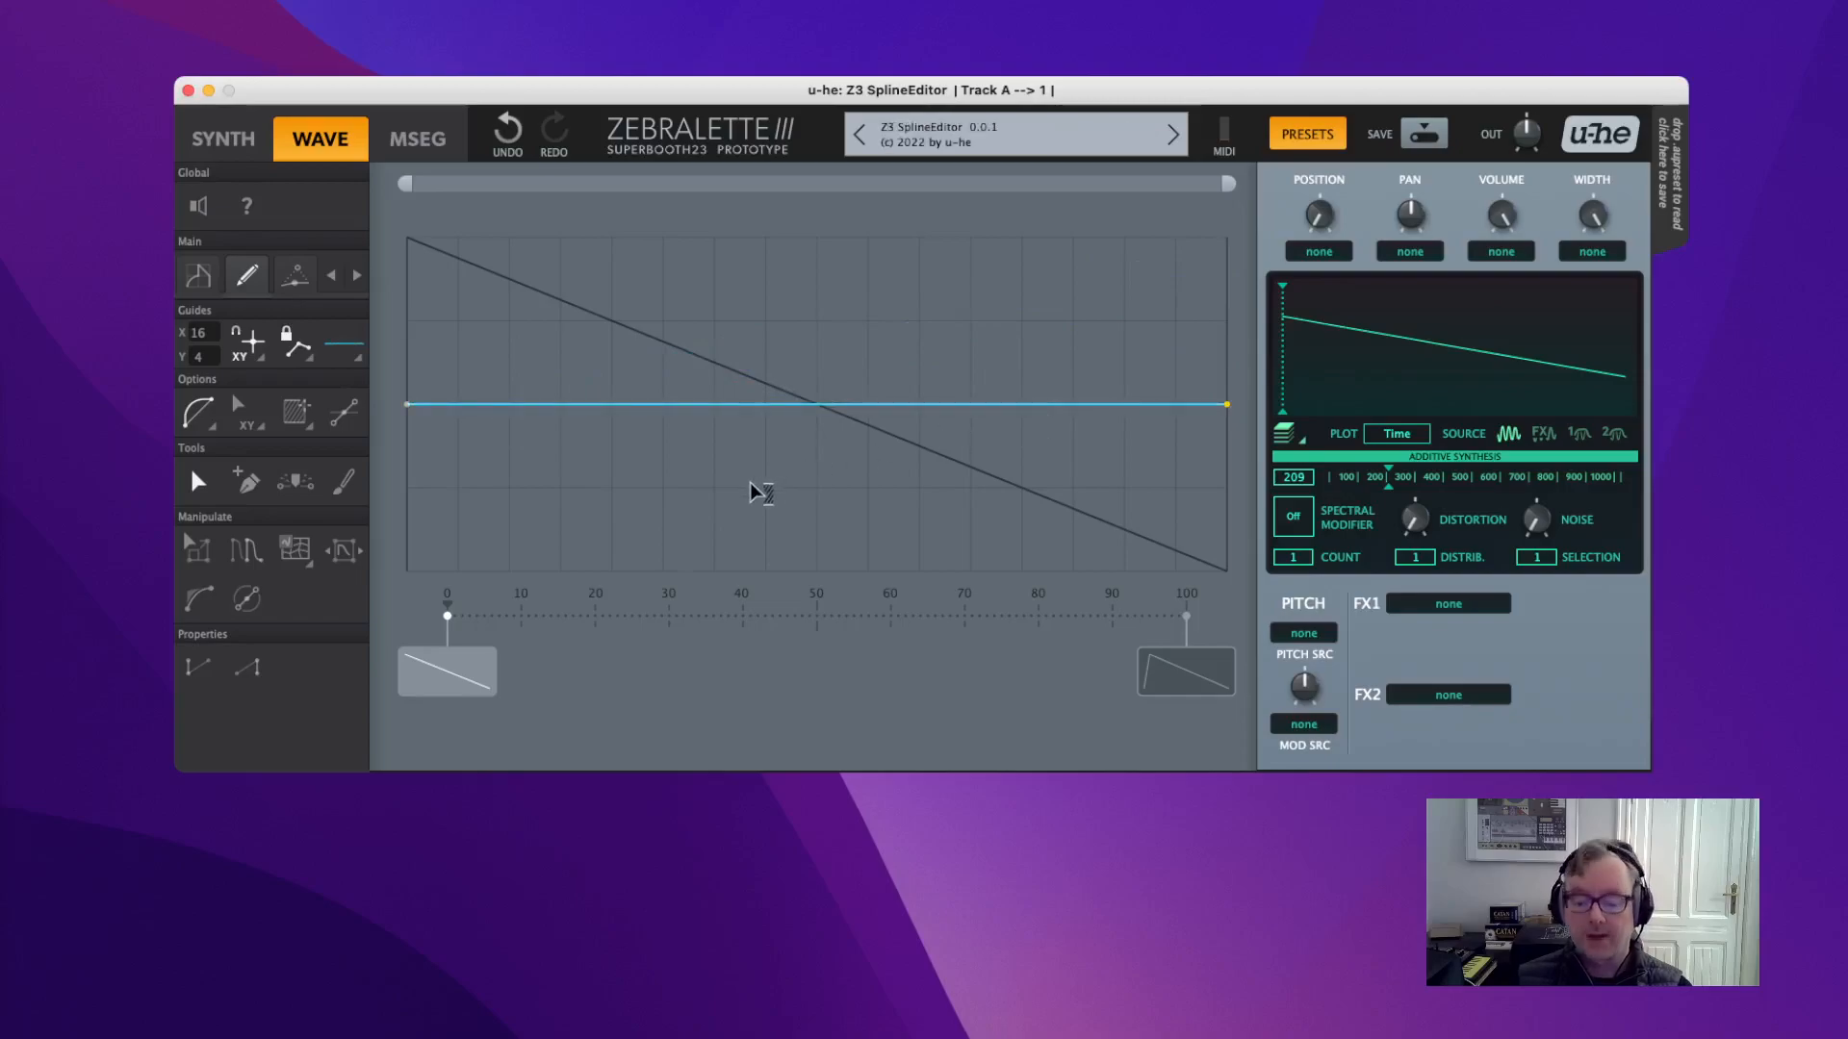
mouse_move(1414, 521)
mouse_down()
mouse_move(1382, 324)
mouse_move(1422, 563)
mouse_move(1399, 314)
mouse_move(1405, 548)
mouse_up()
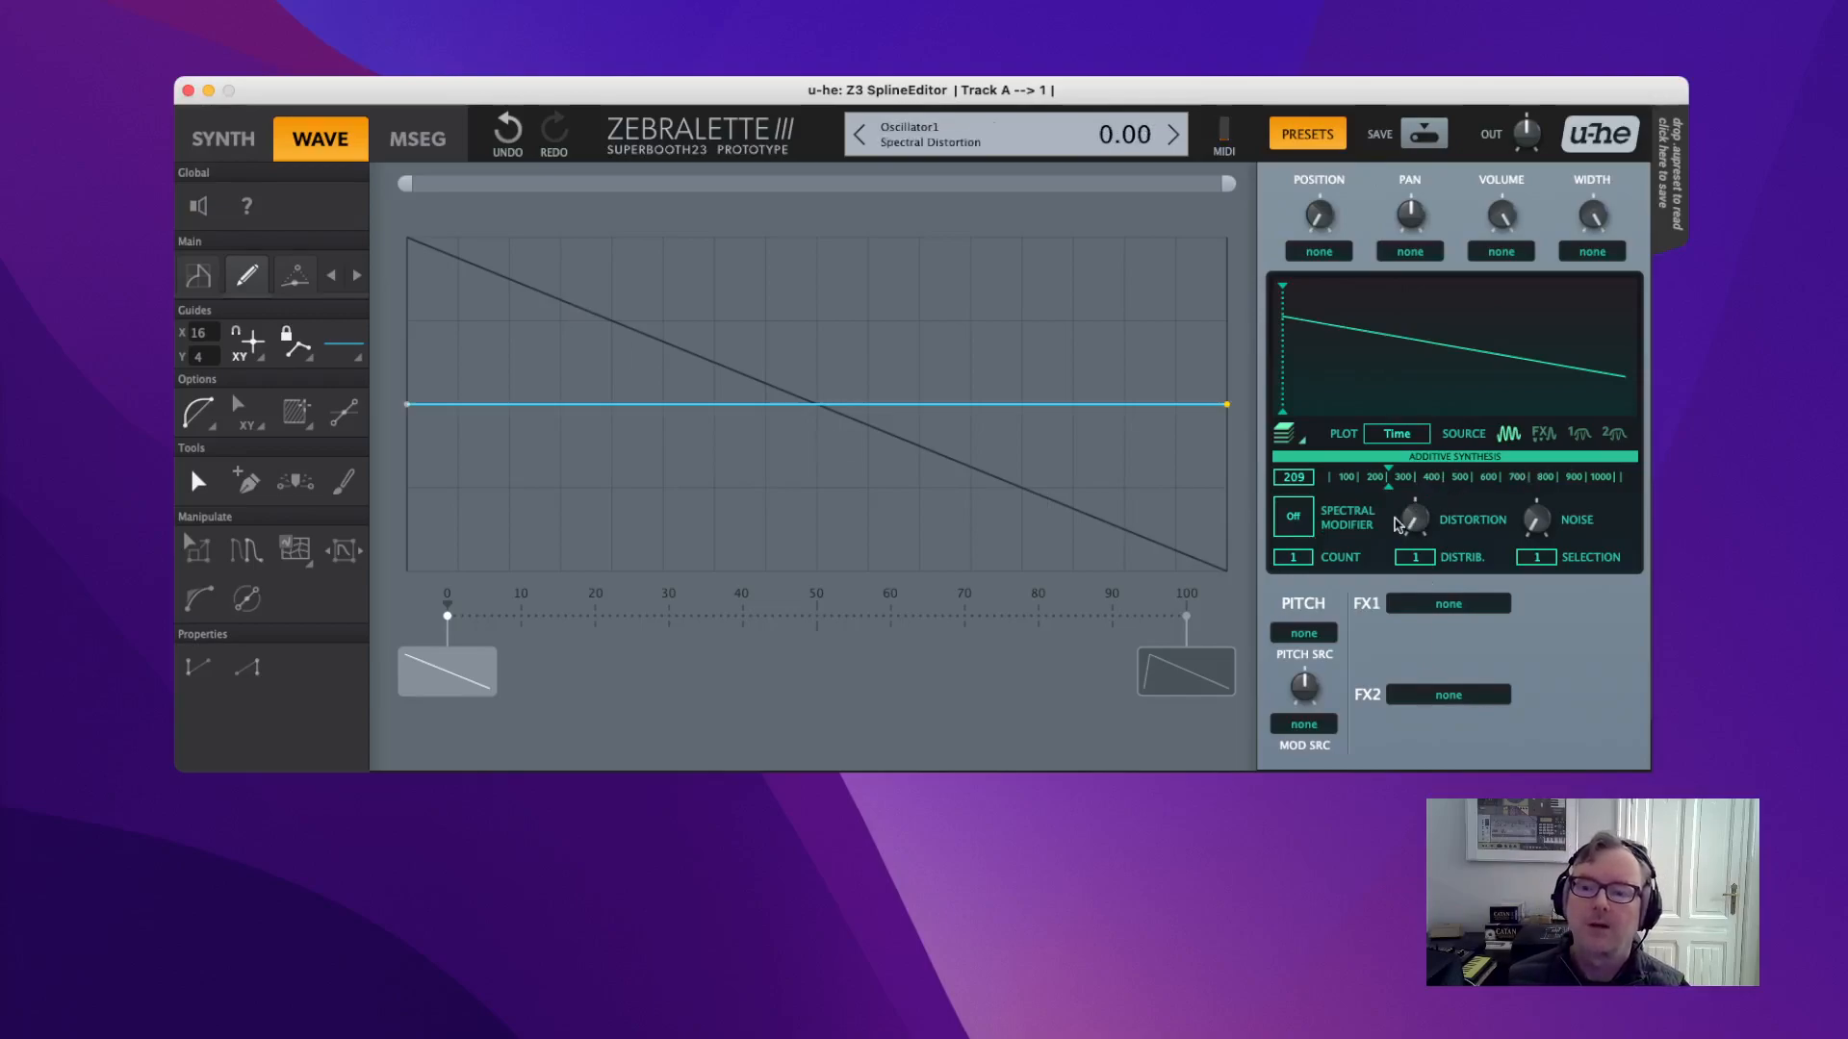
mouse_move(1417, 524)
mouse_down()
mouse_move(1410, 317)
mouse_move(1415, 558)
mouse_up()
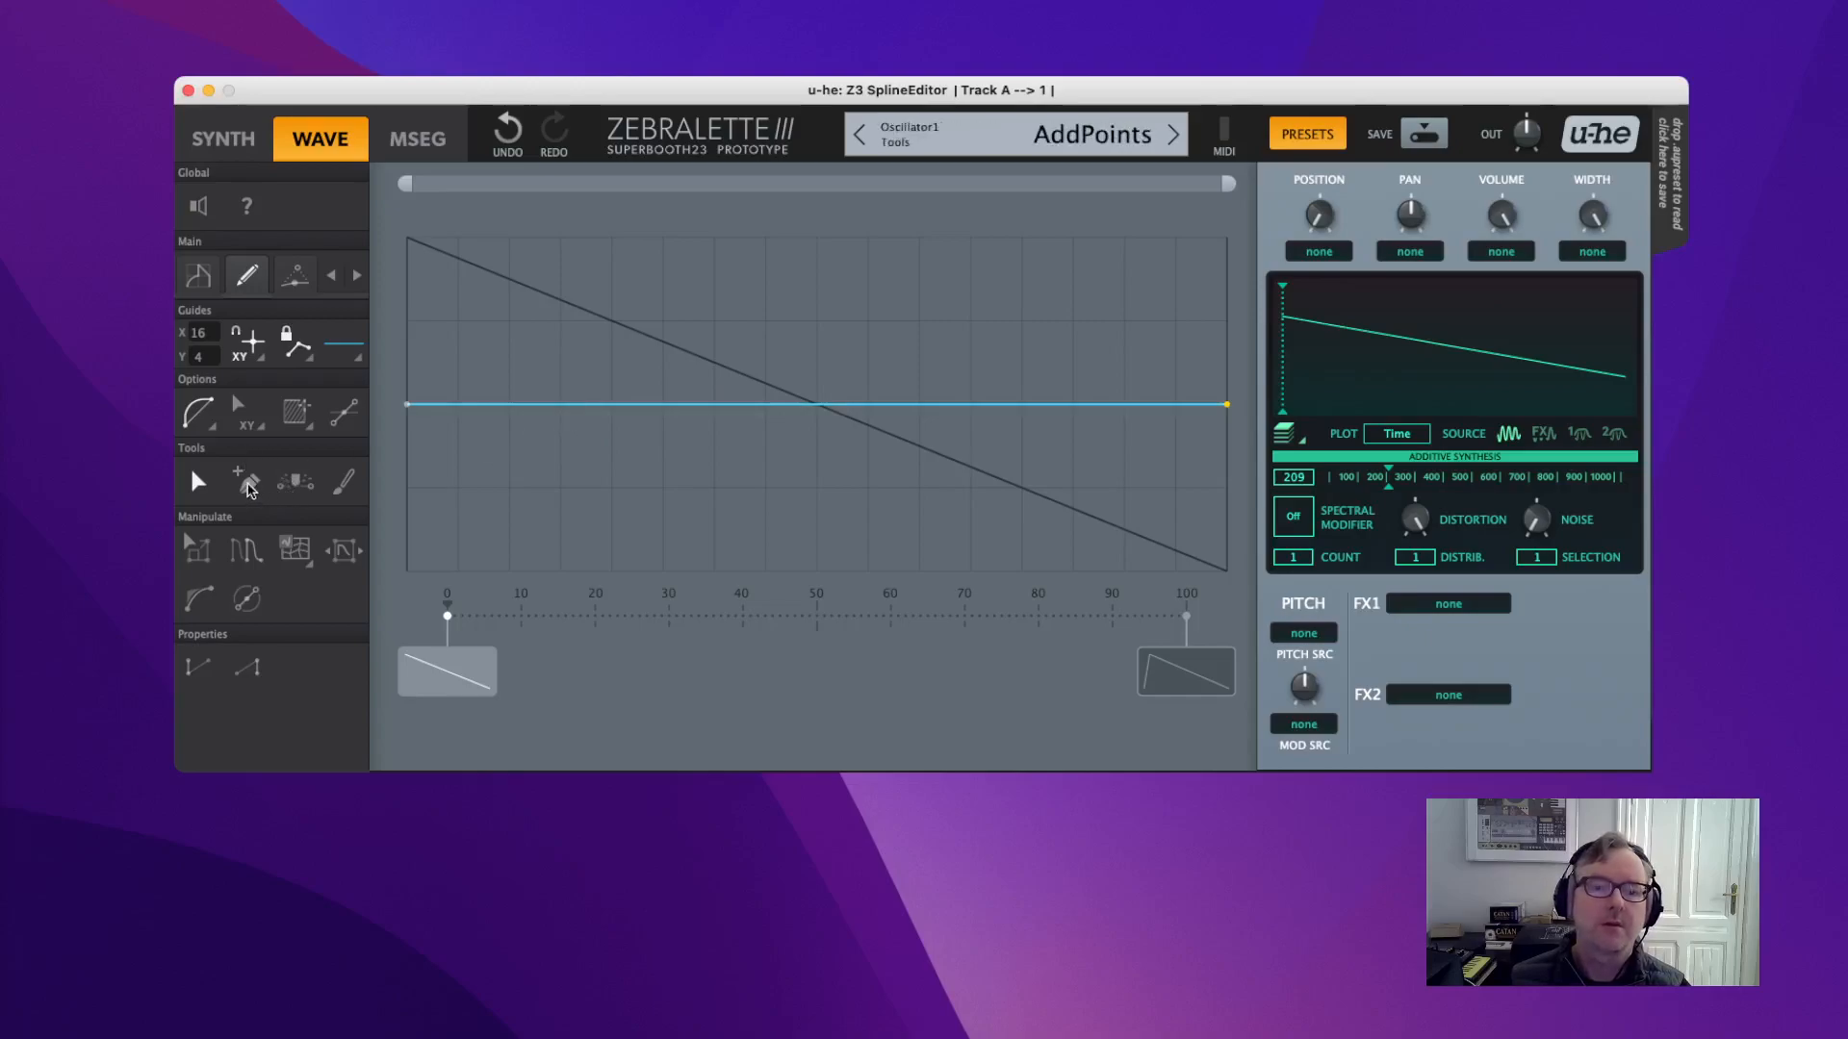
Add a point near the left of the flat line and pull it to bend the curve.
click(246, 481)
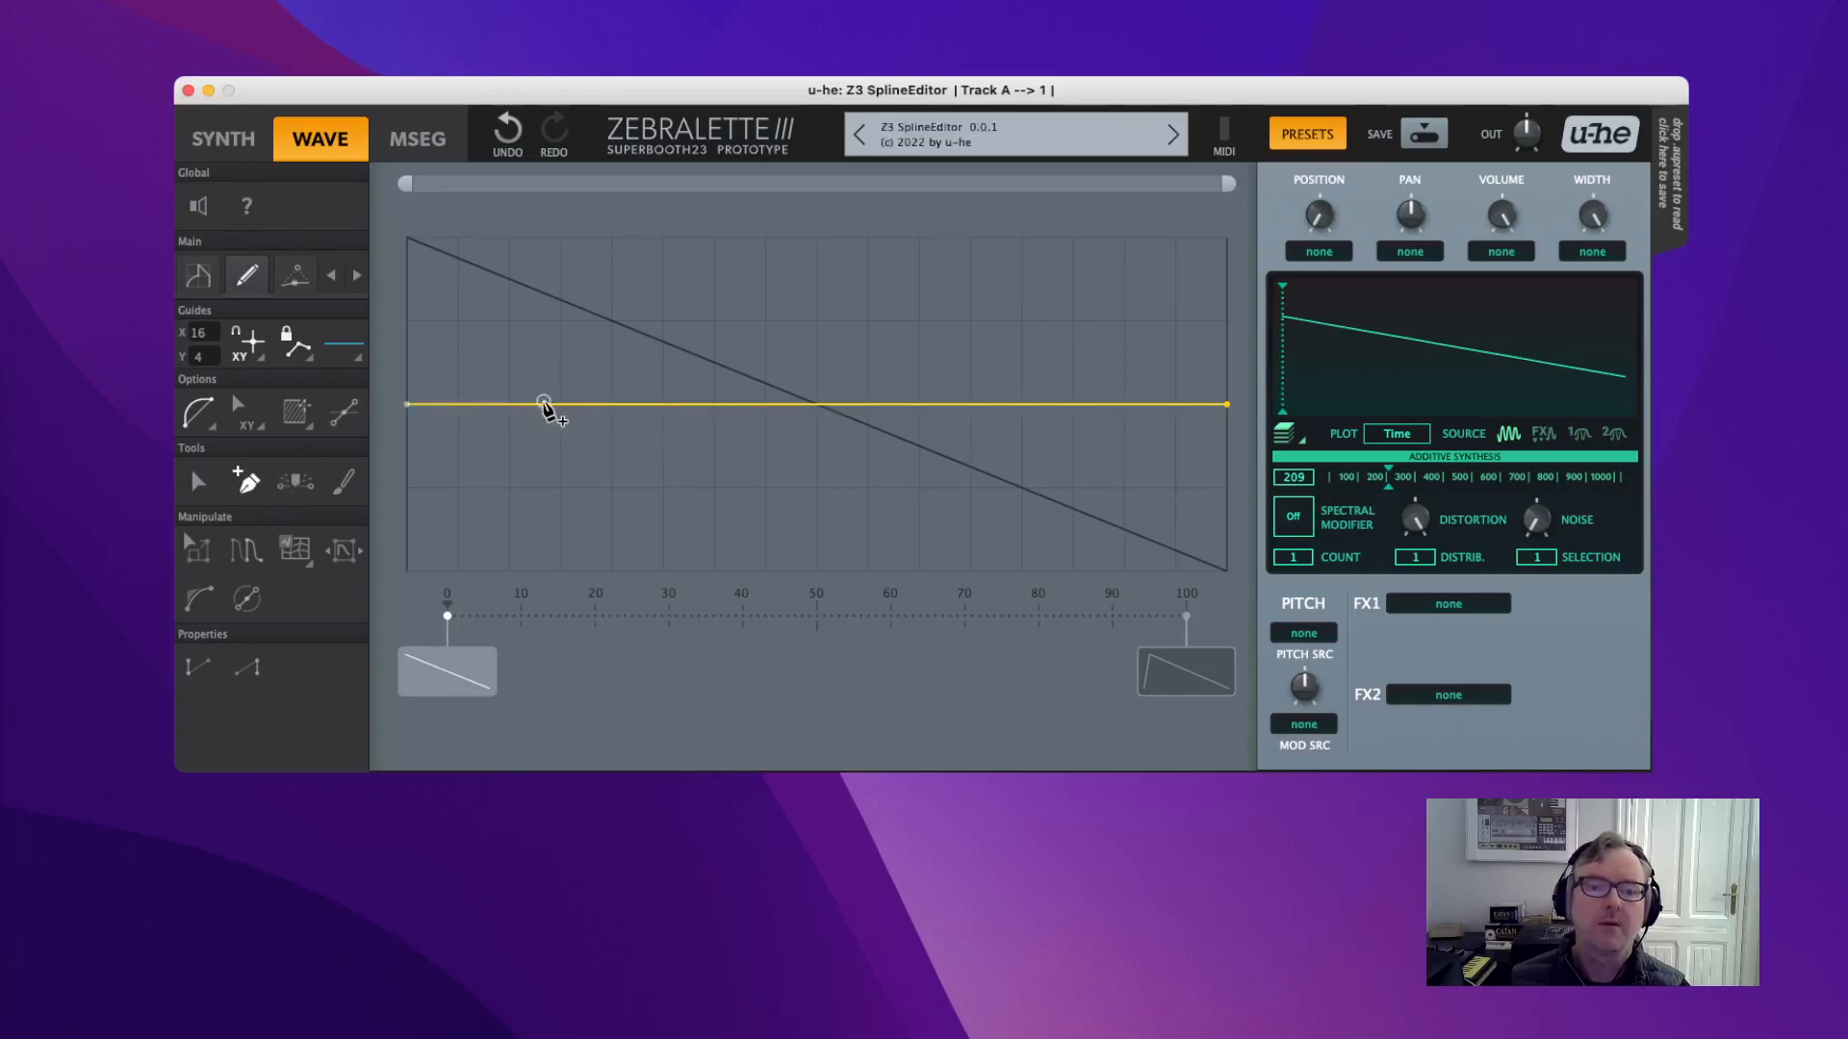
click(543, 405)
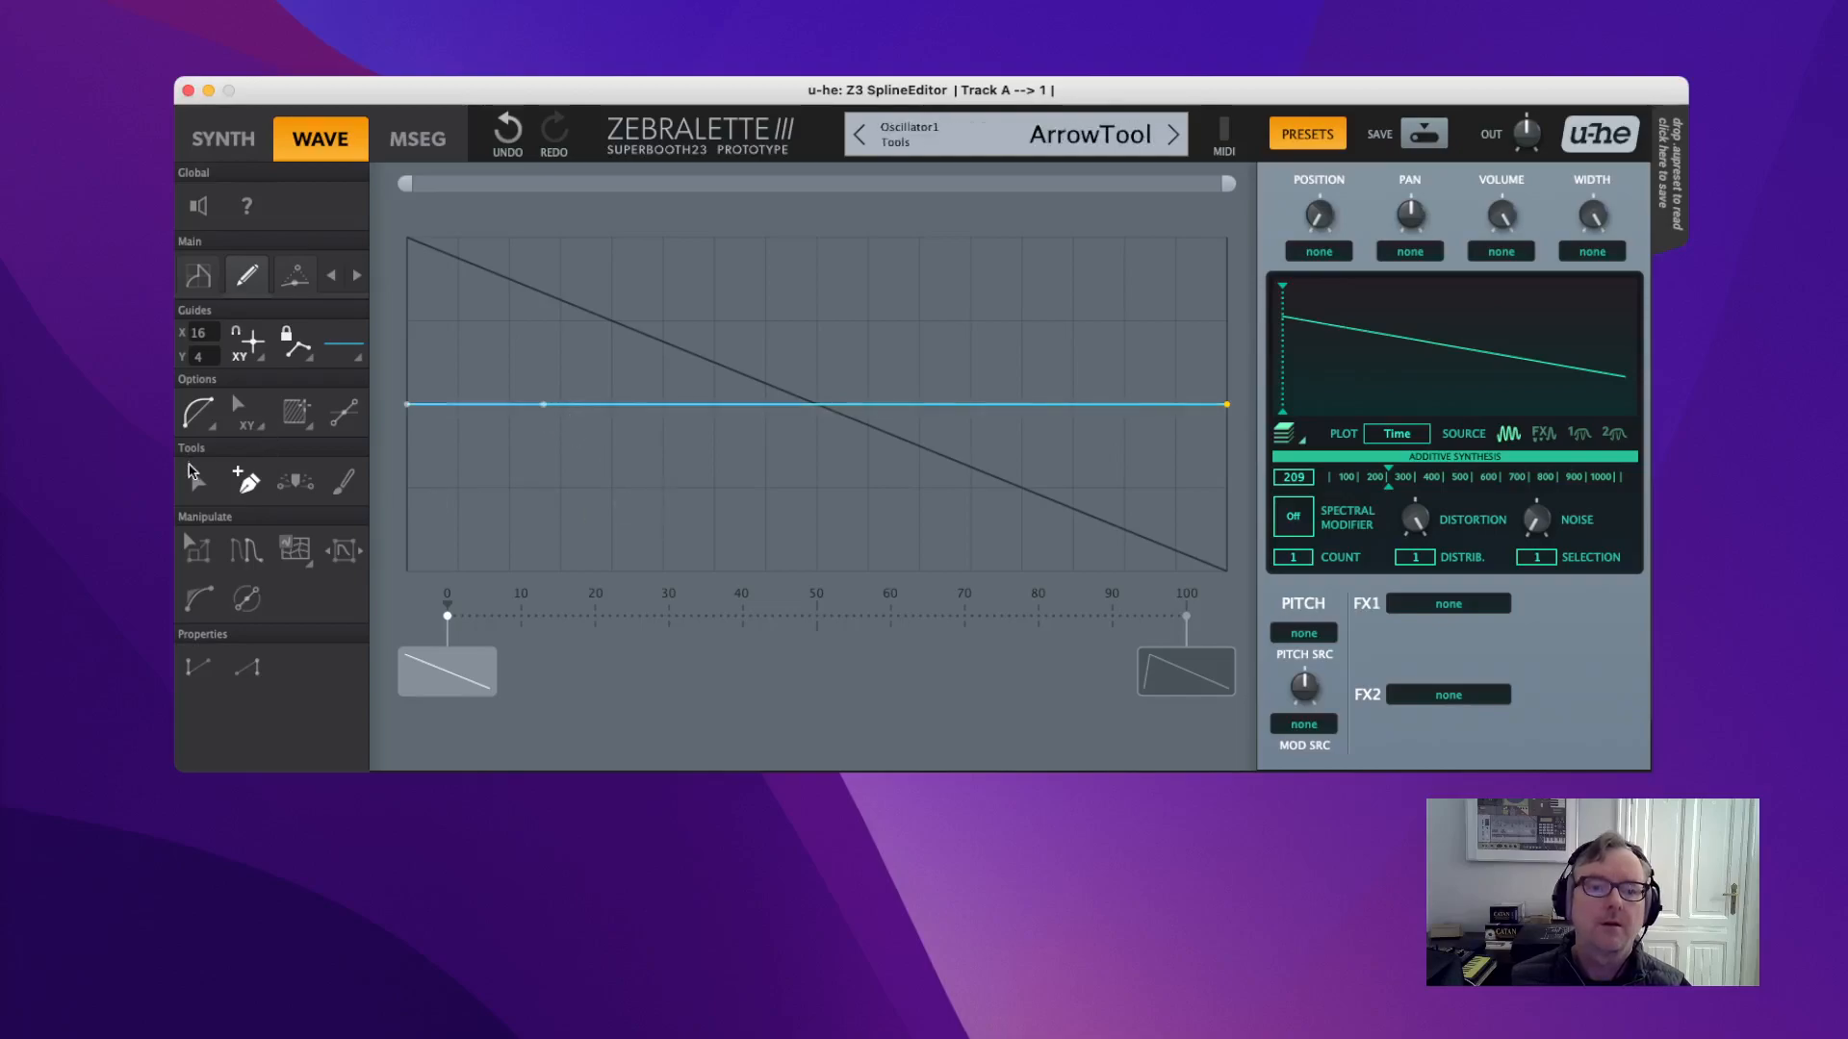
click(198, 482)
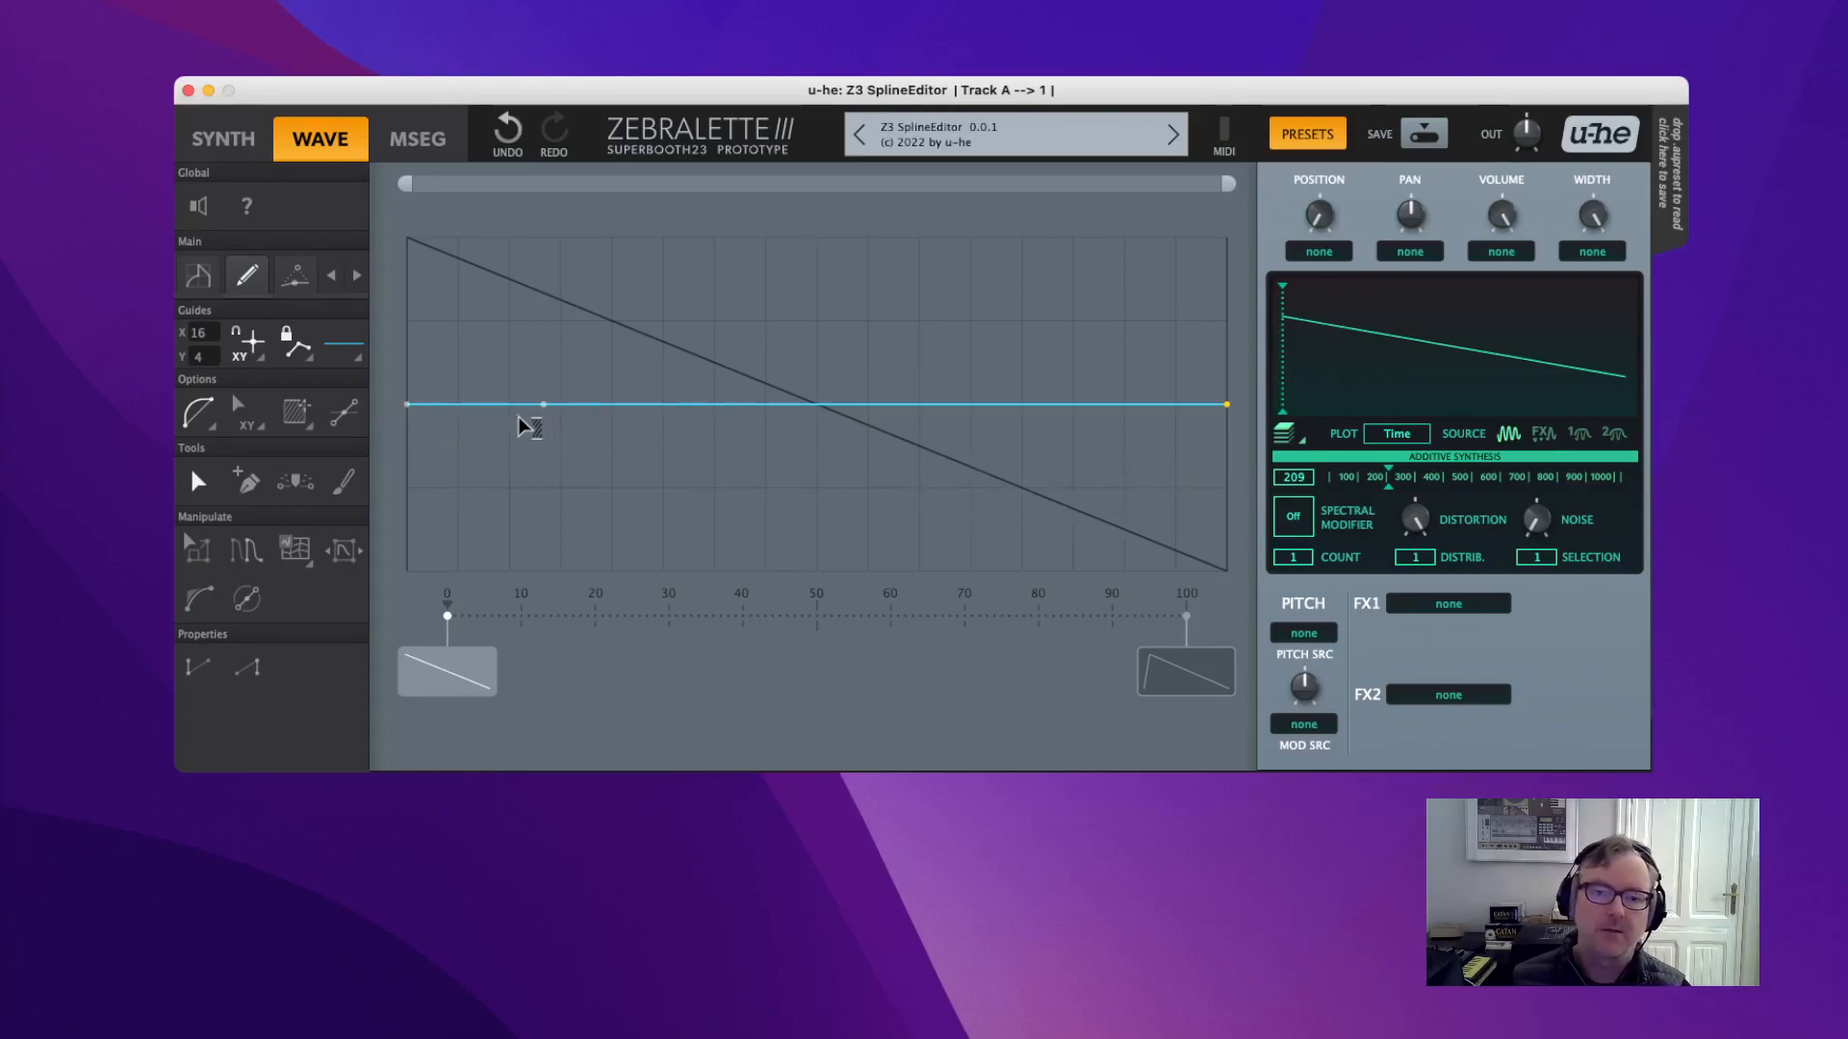
click(544, 404)
drag(543, 405, 460, 328)
click(445, 516)
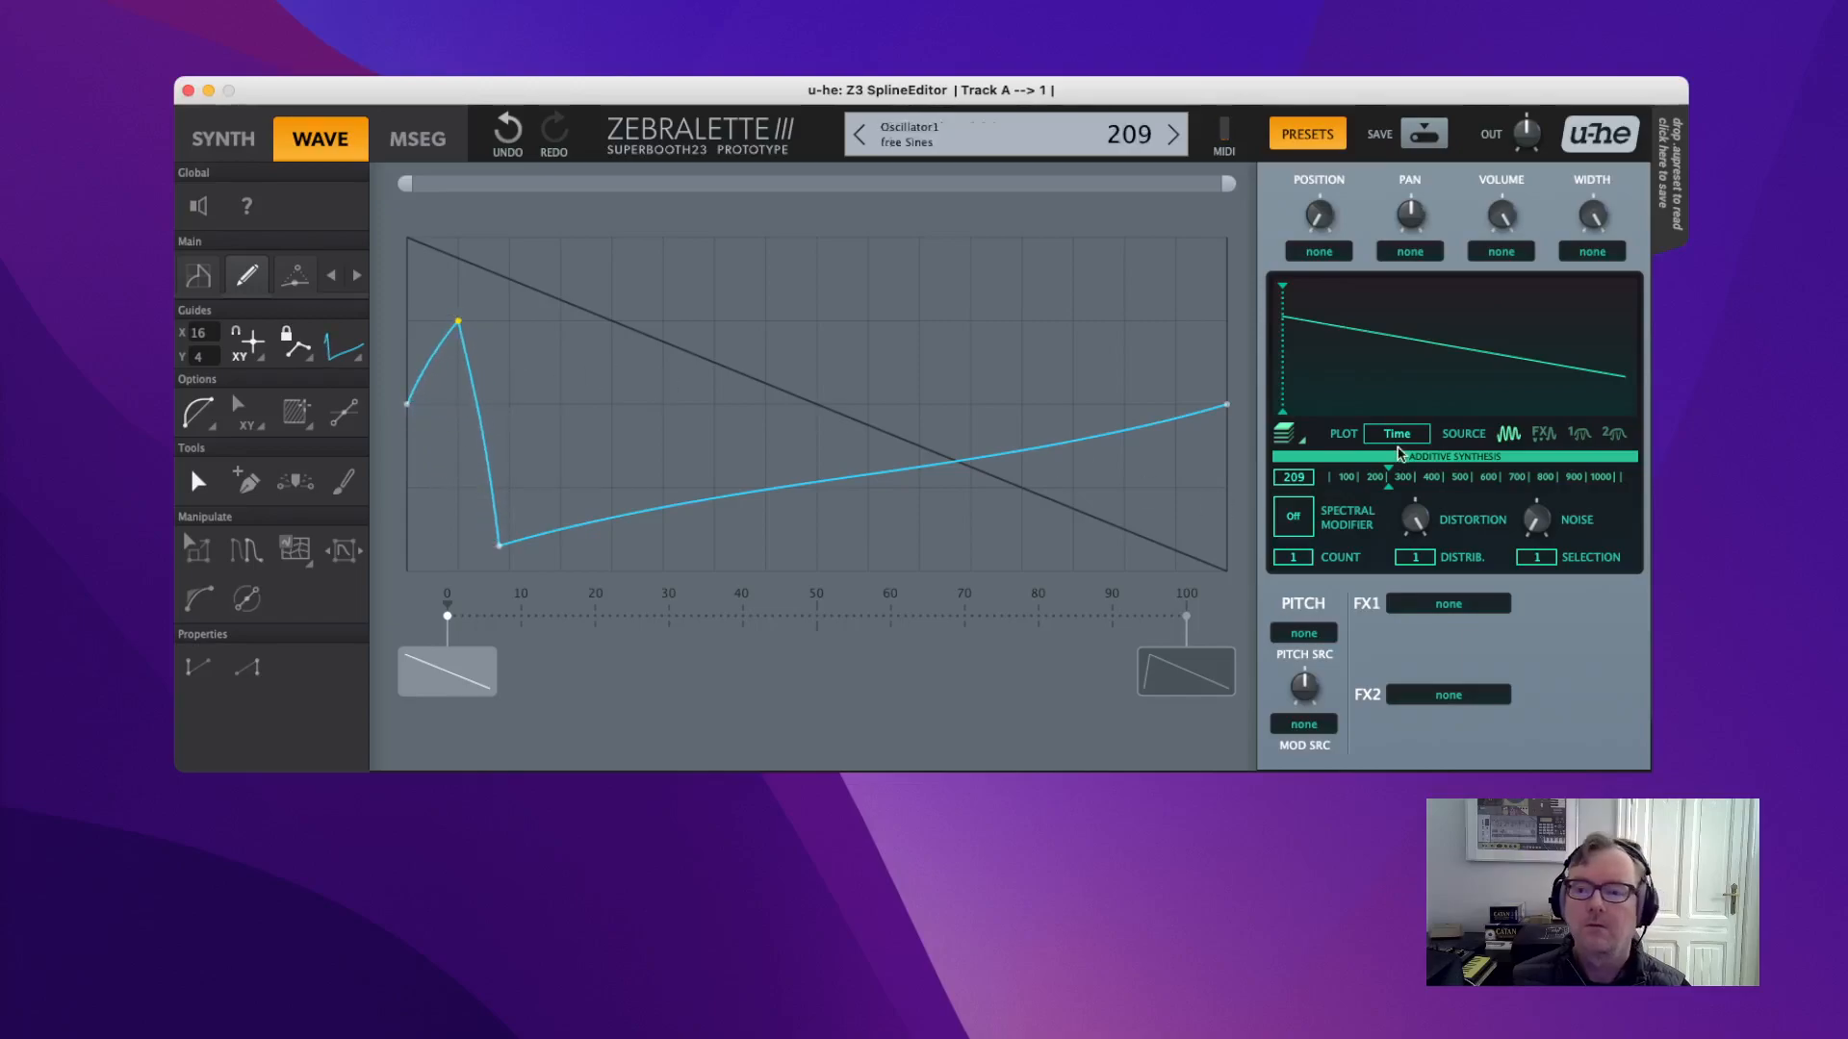
mouse_move(1416, 521)
mouse_down()
mouse_move(1492, 712)
mouse_move(1507, 813)
mouse_move(1393, 440)
mouse_move(1403, 476)
mouse_move(1487, 478)
mouse_move(1451, 478)
mouse_up()
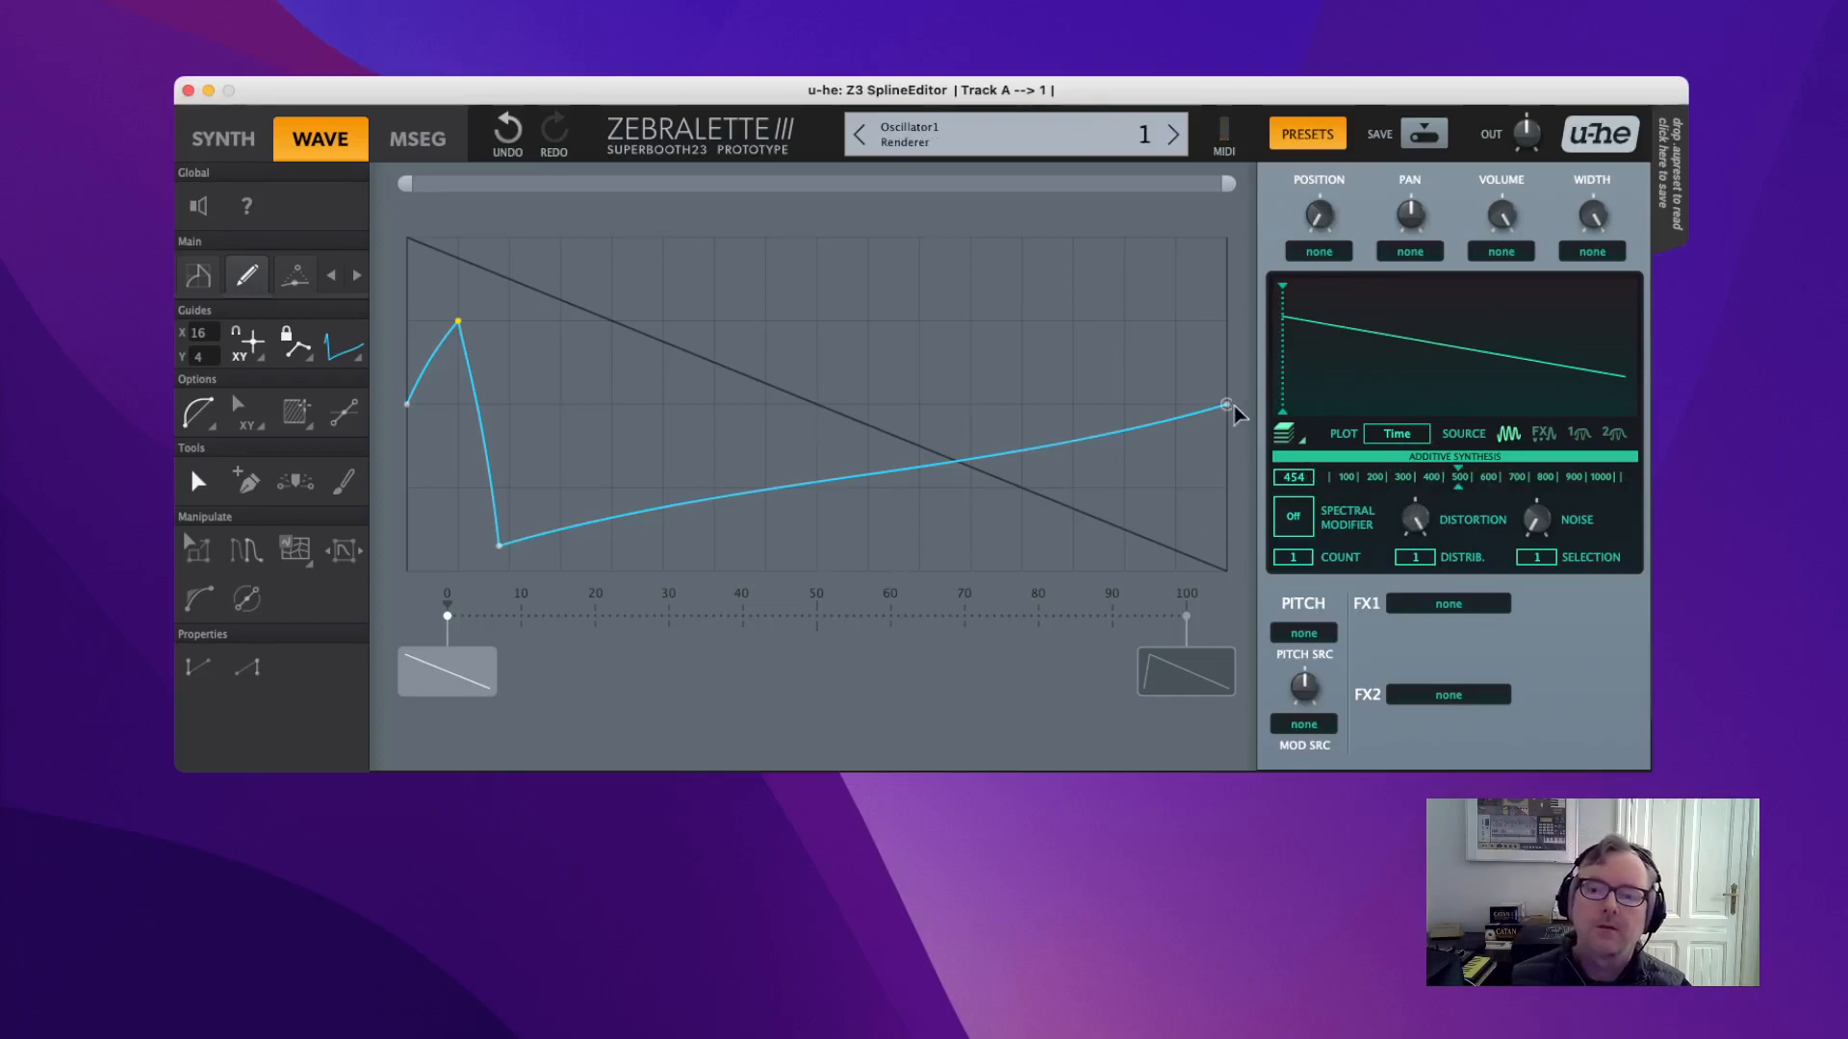
Straighten the long segment and pull a new right-side point down to the bottom right.
double_click(1092, 438)
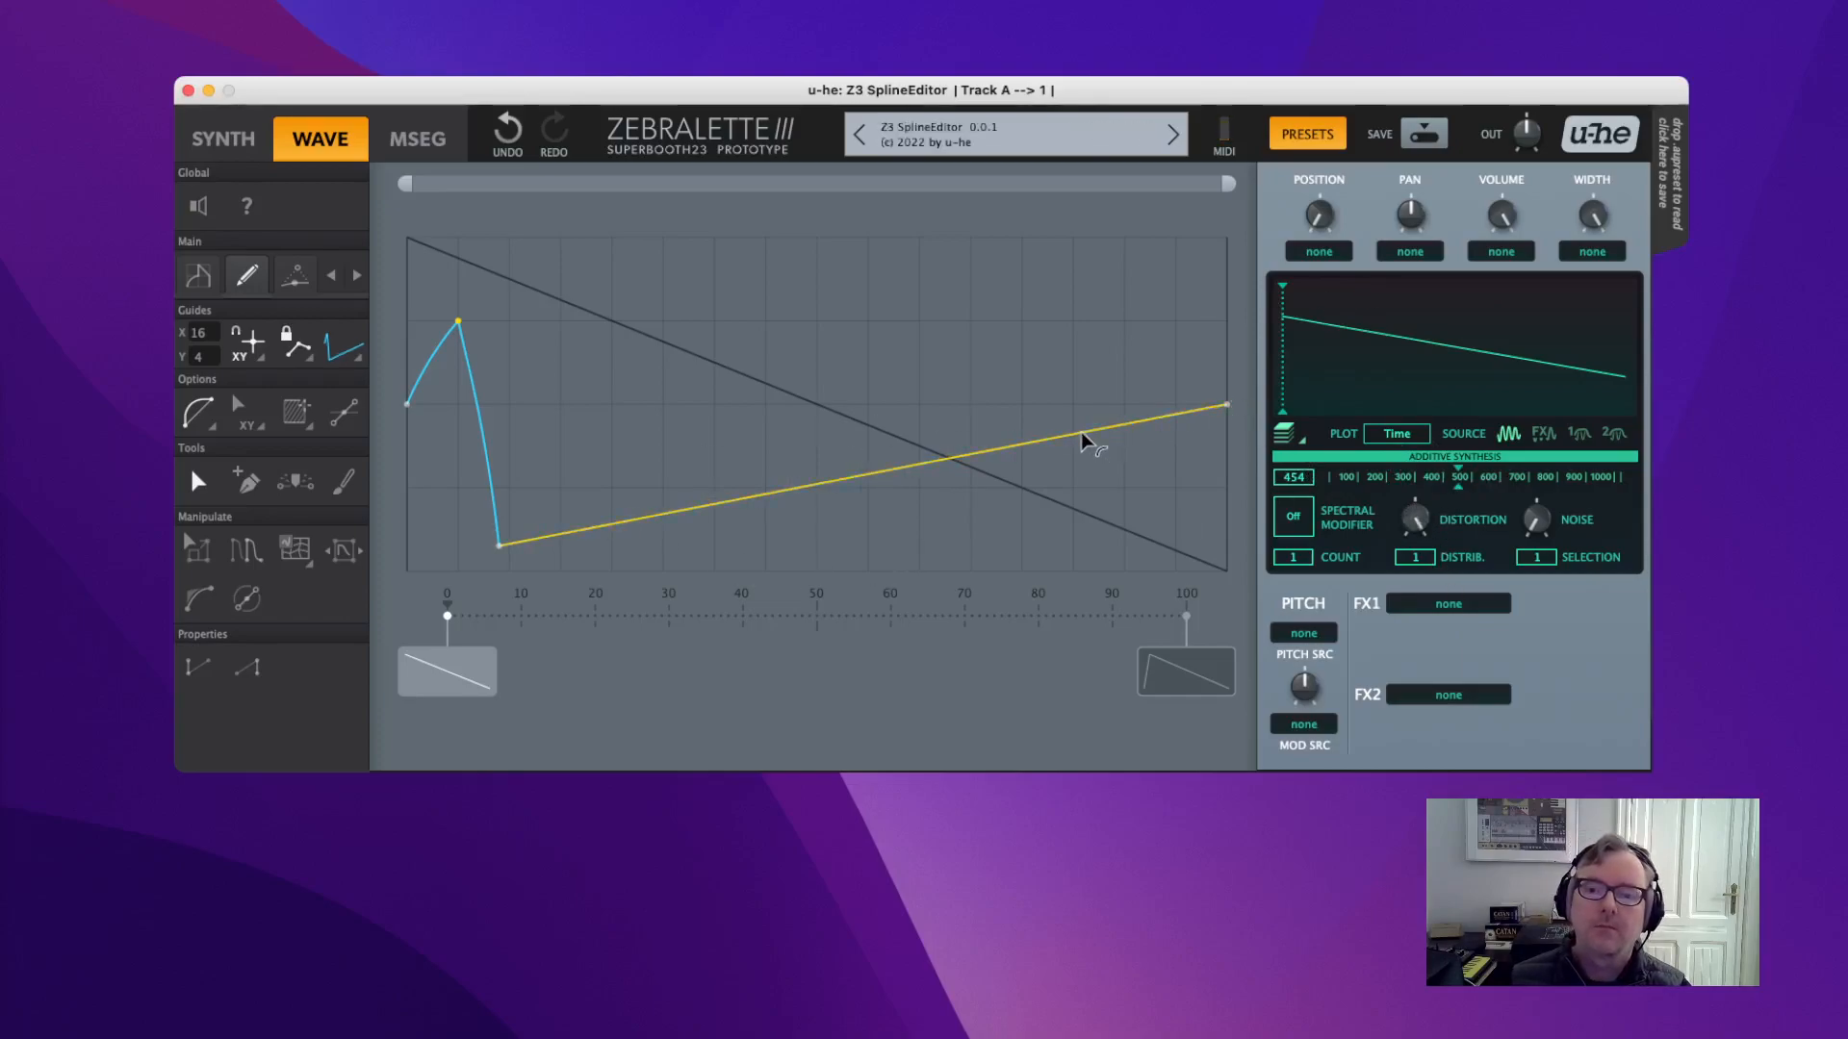
click(963, 412)
drag(963, 414, 1230, 572)
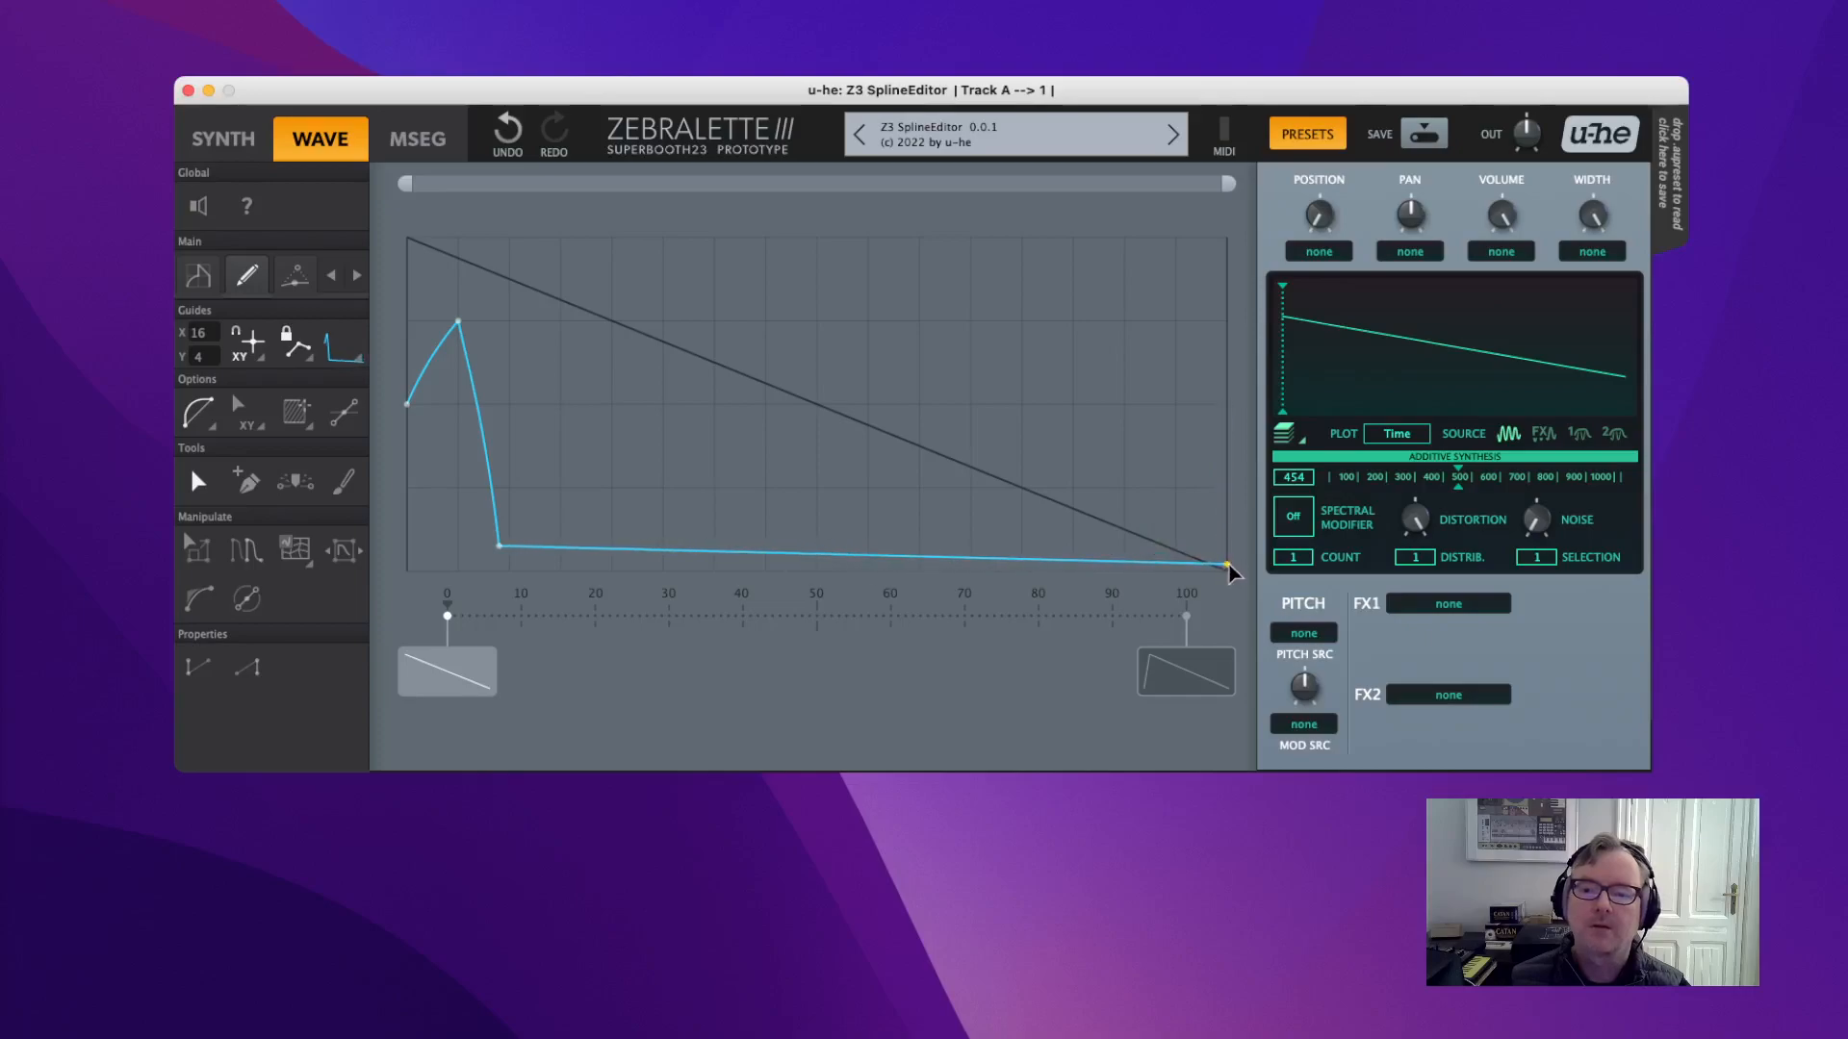
mouse_move(1414, 520)
mouse_down()
mouse_move(1415, 424)
mouse_move(1415, 520)
mouse_move(1415, 425)
mouse_move(1462, 473)
mouse_move(1623, 479)
mouse_up()
Shape a curved spike at the start with a low tail, and set spectral distortion to 60.
drag(495, 563, 475, 566)
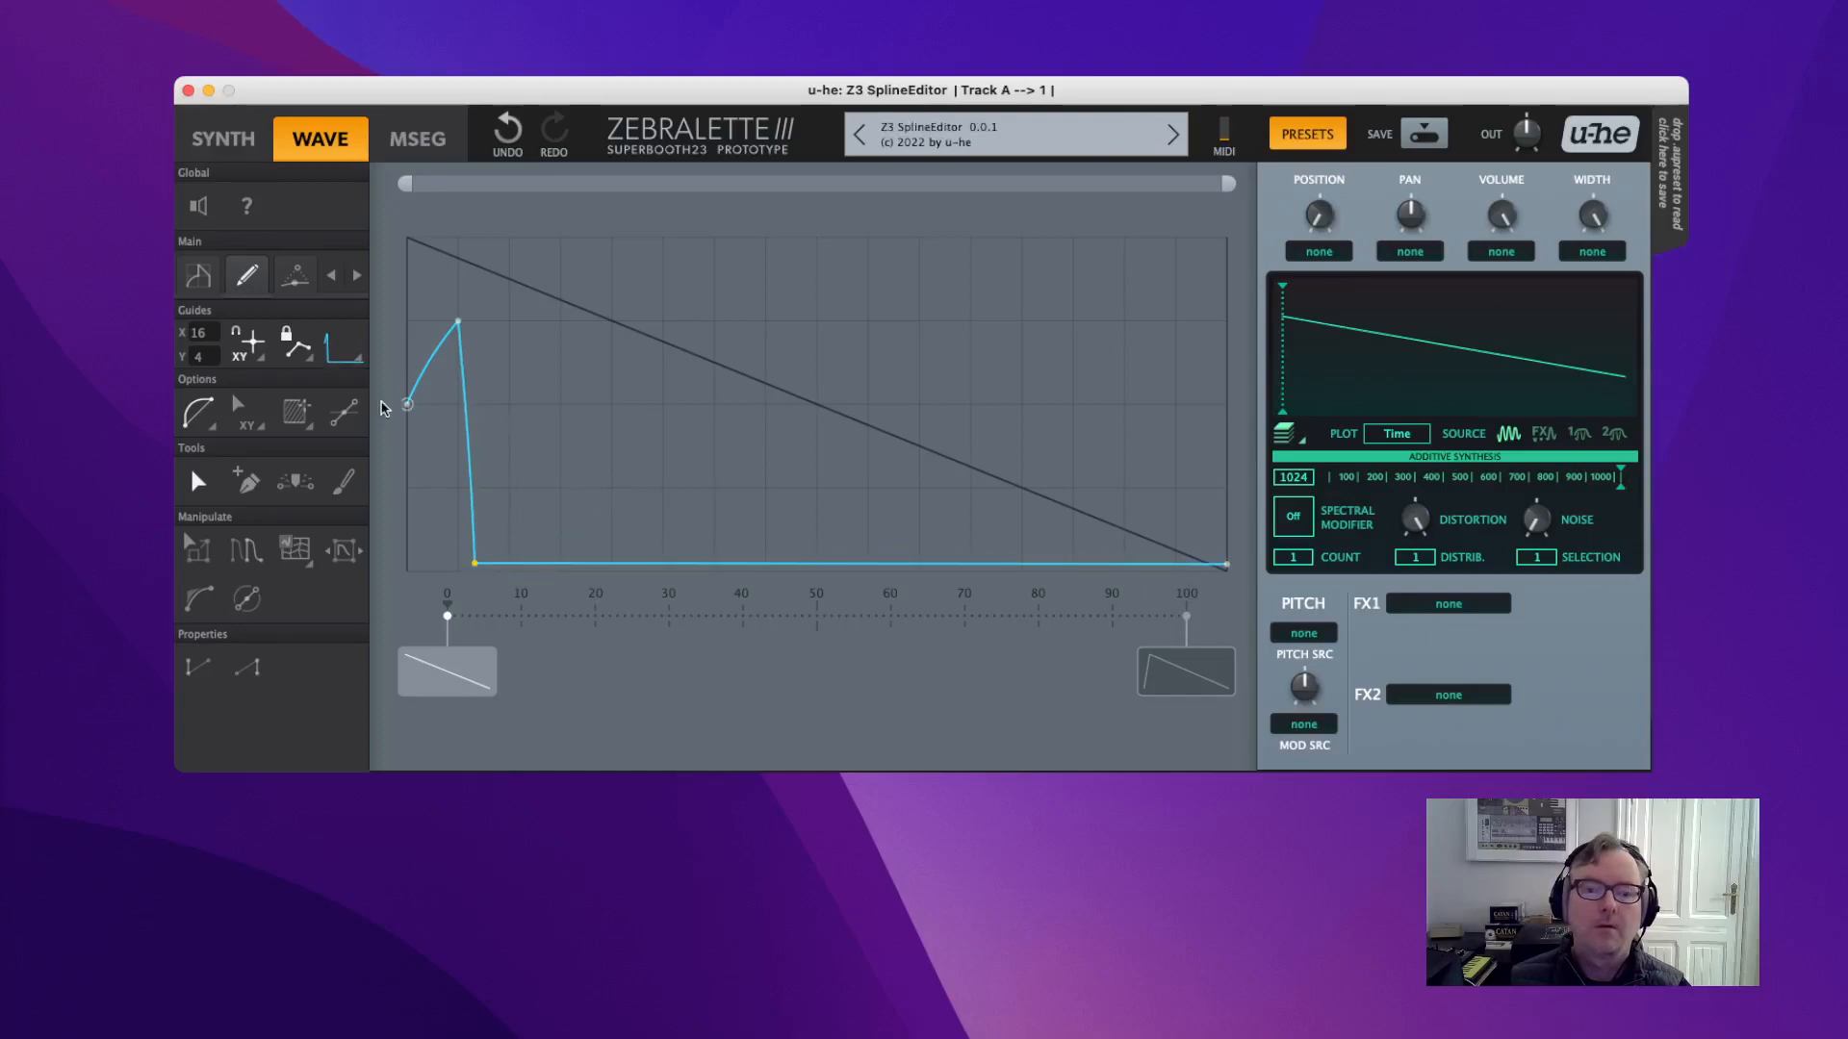
drag(408, 406, 423, 584)
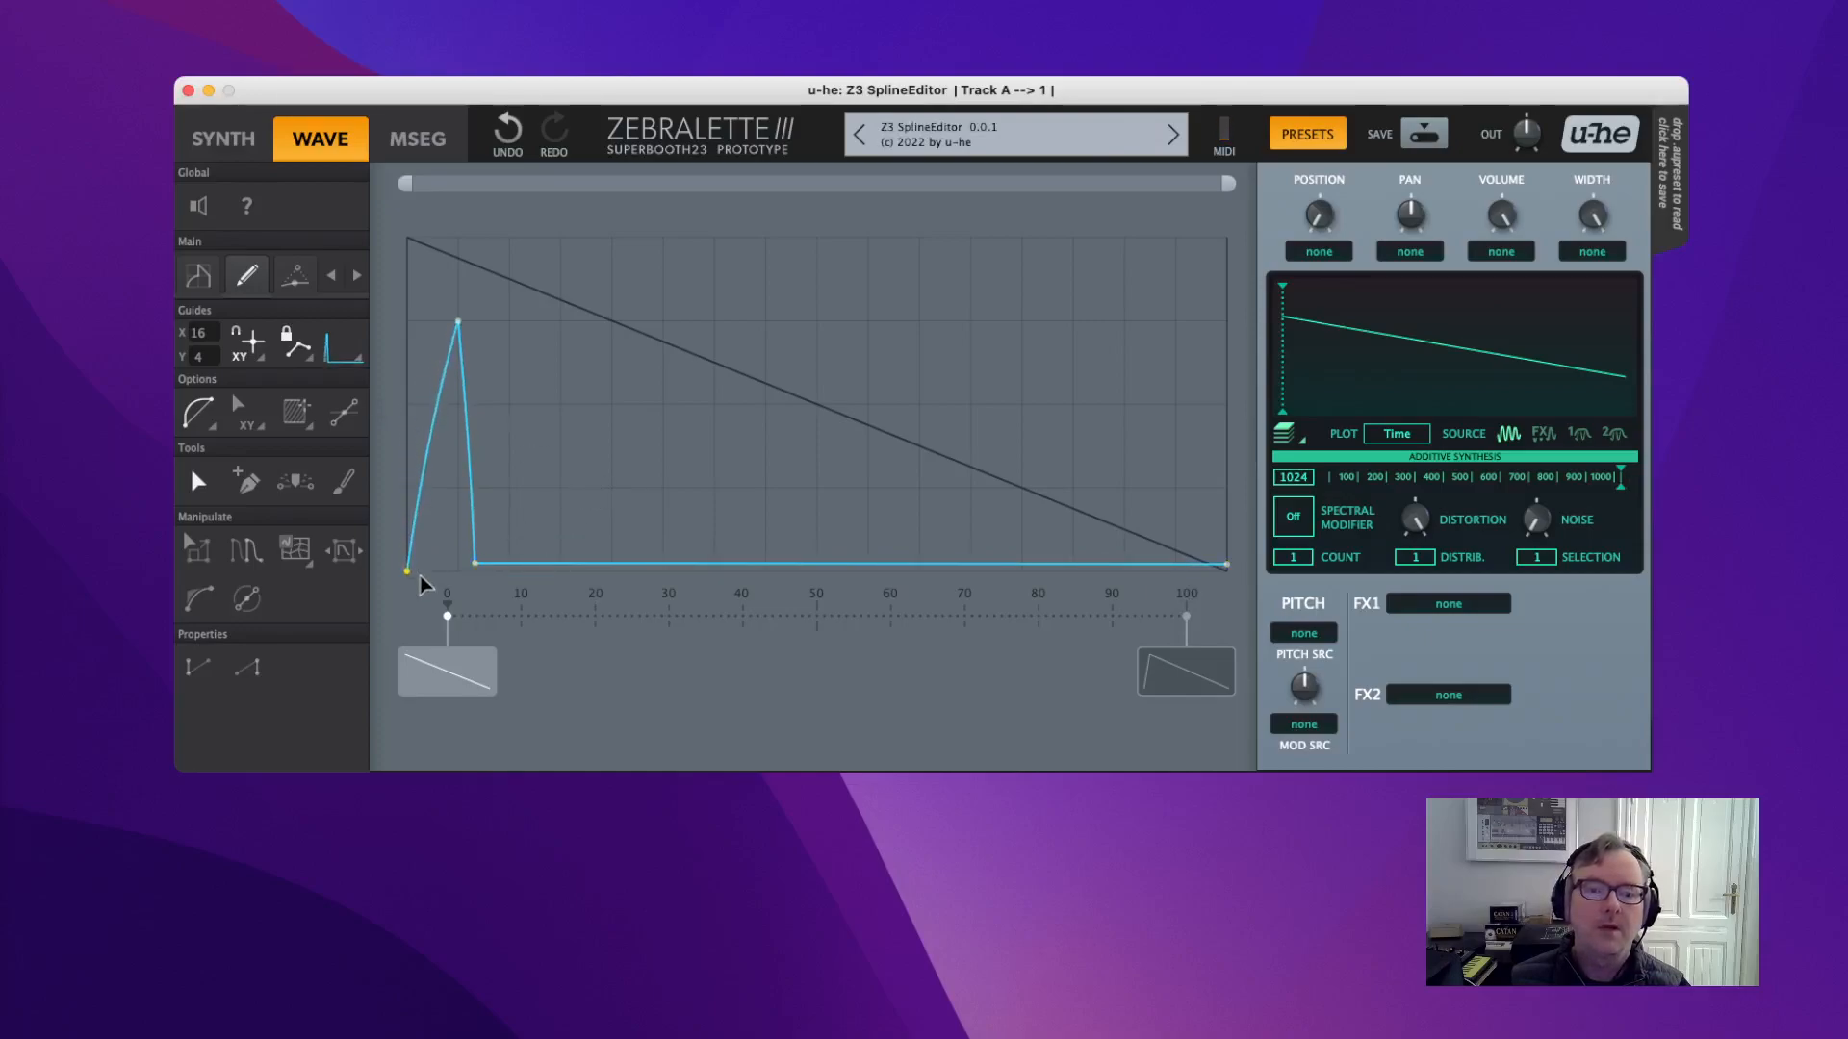
drag(424, 478, 464, 554)
drag(493, 487, 437, 630)
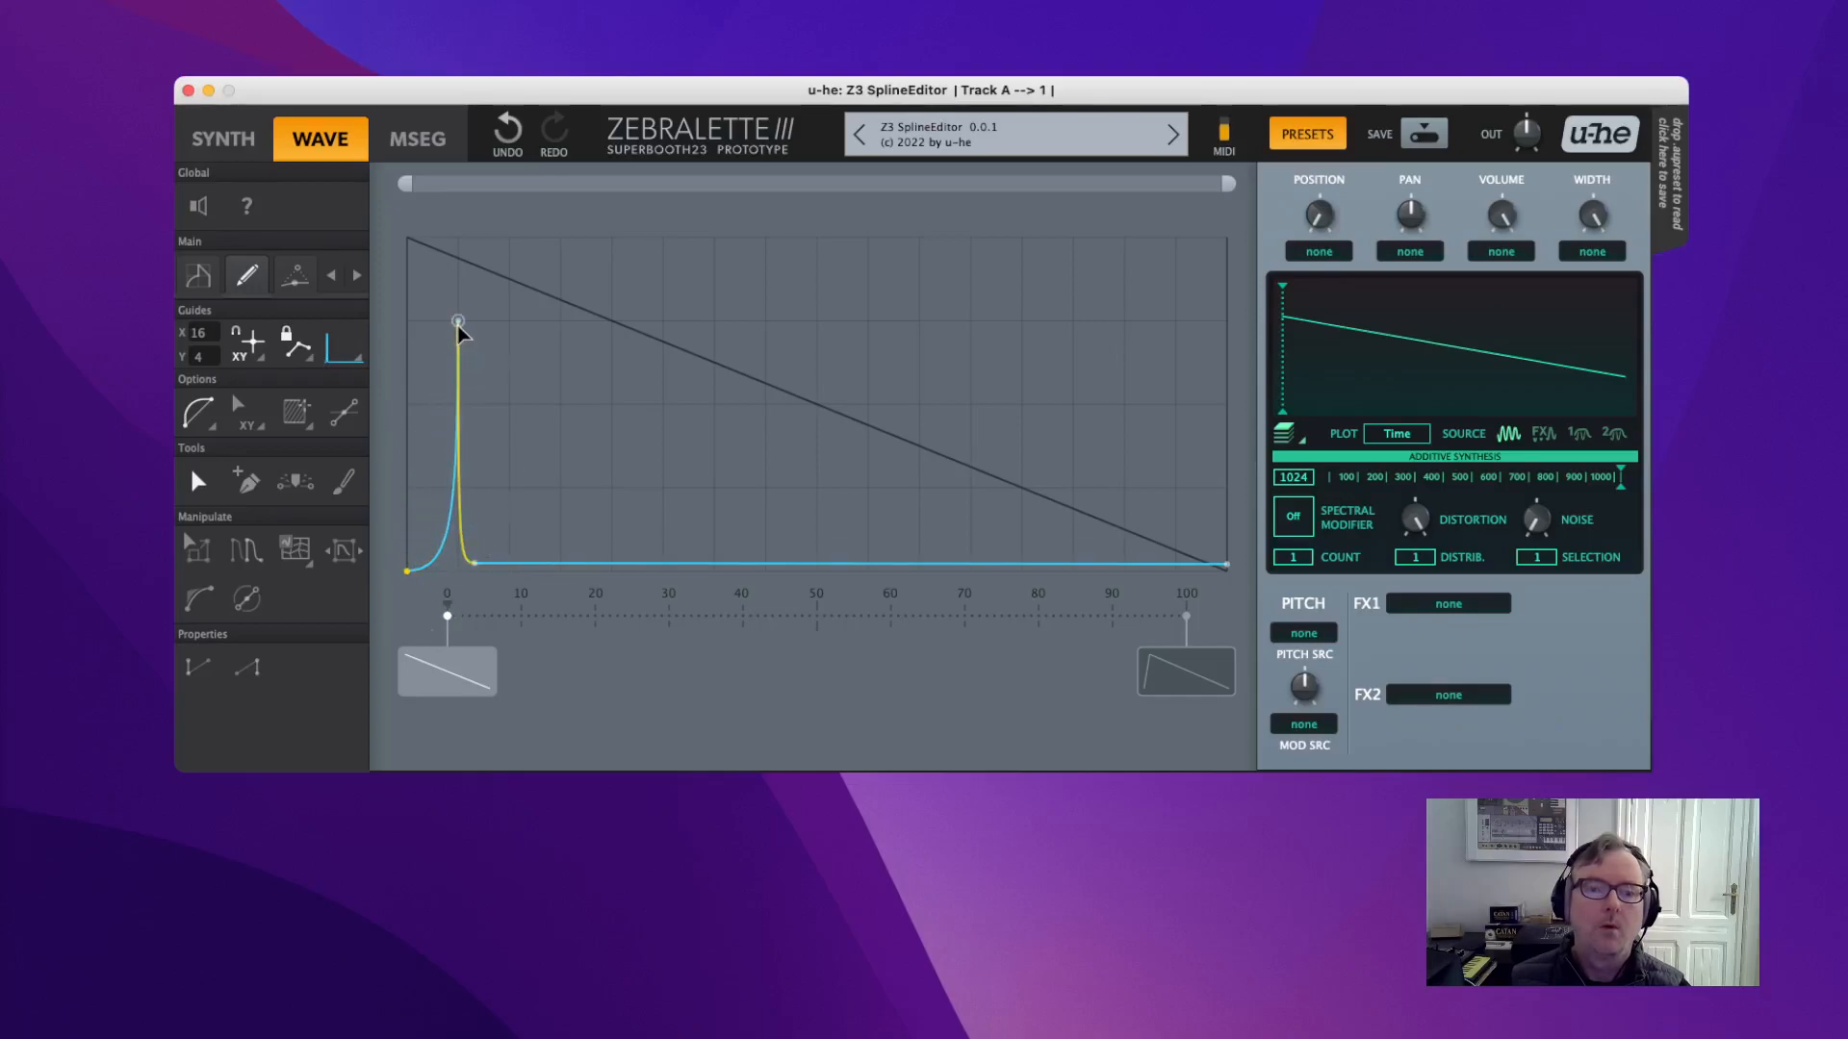
drag(458, 327, 438, 503)
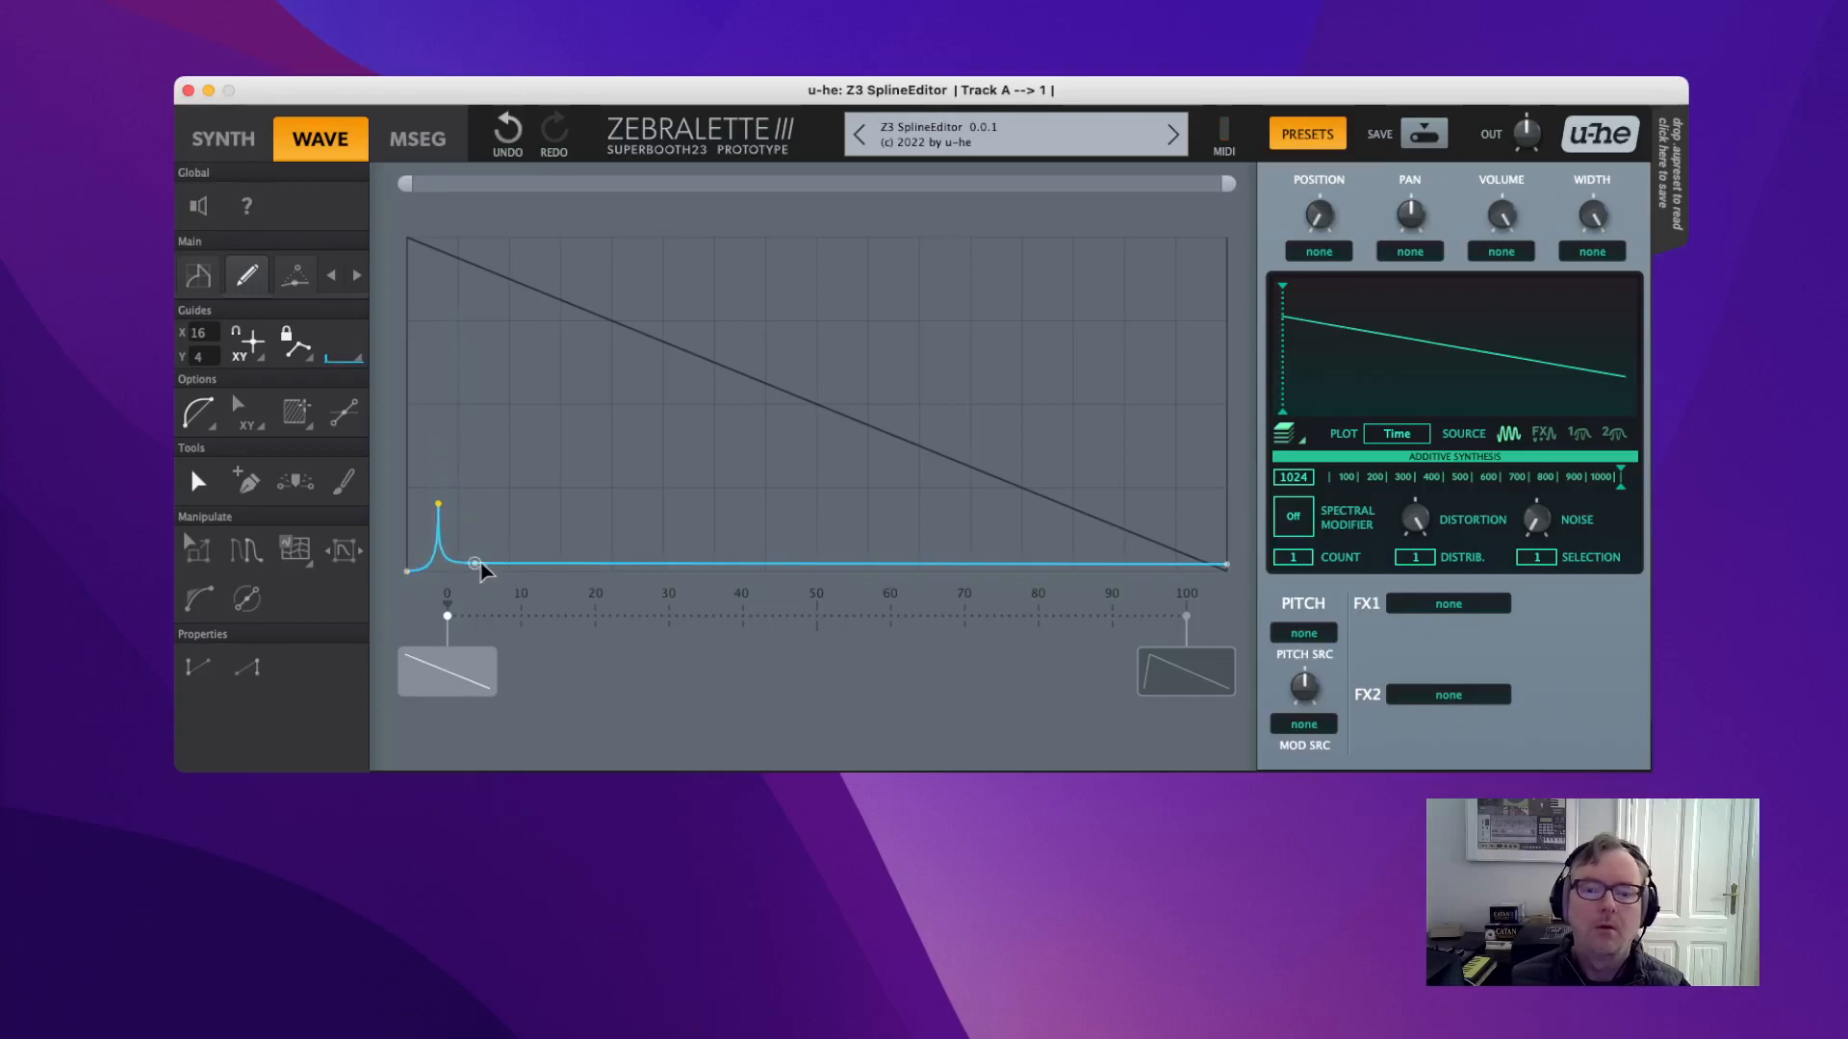
mouse_move(476, 565)
mouse_down()
mouse_move(482, 528)
mouse_move(484, 550)
mouse_up()
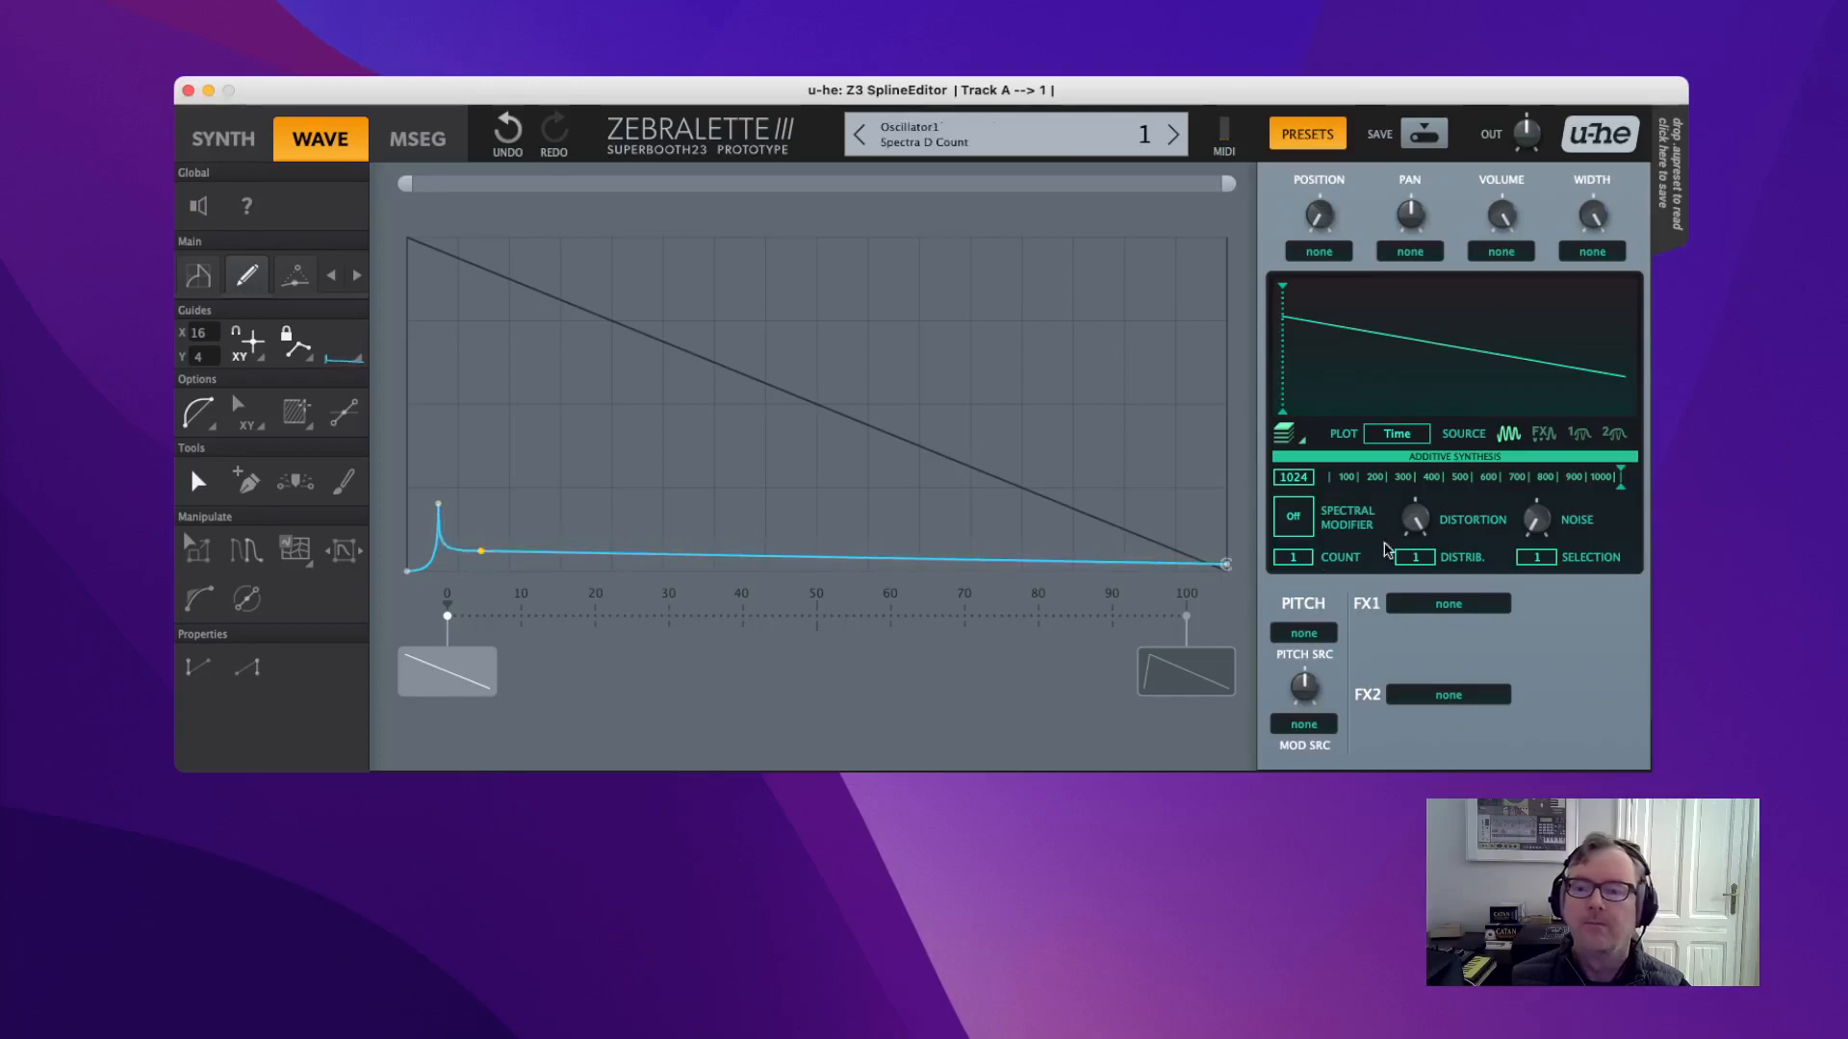
drag(1412, 514, 1349, 420)
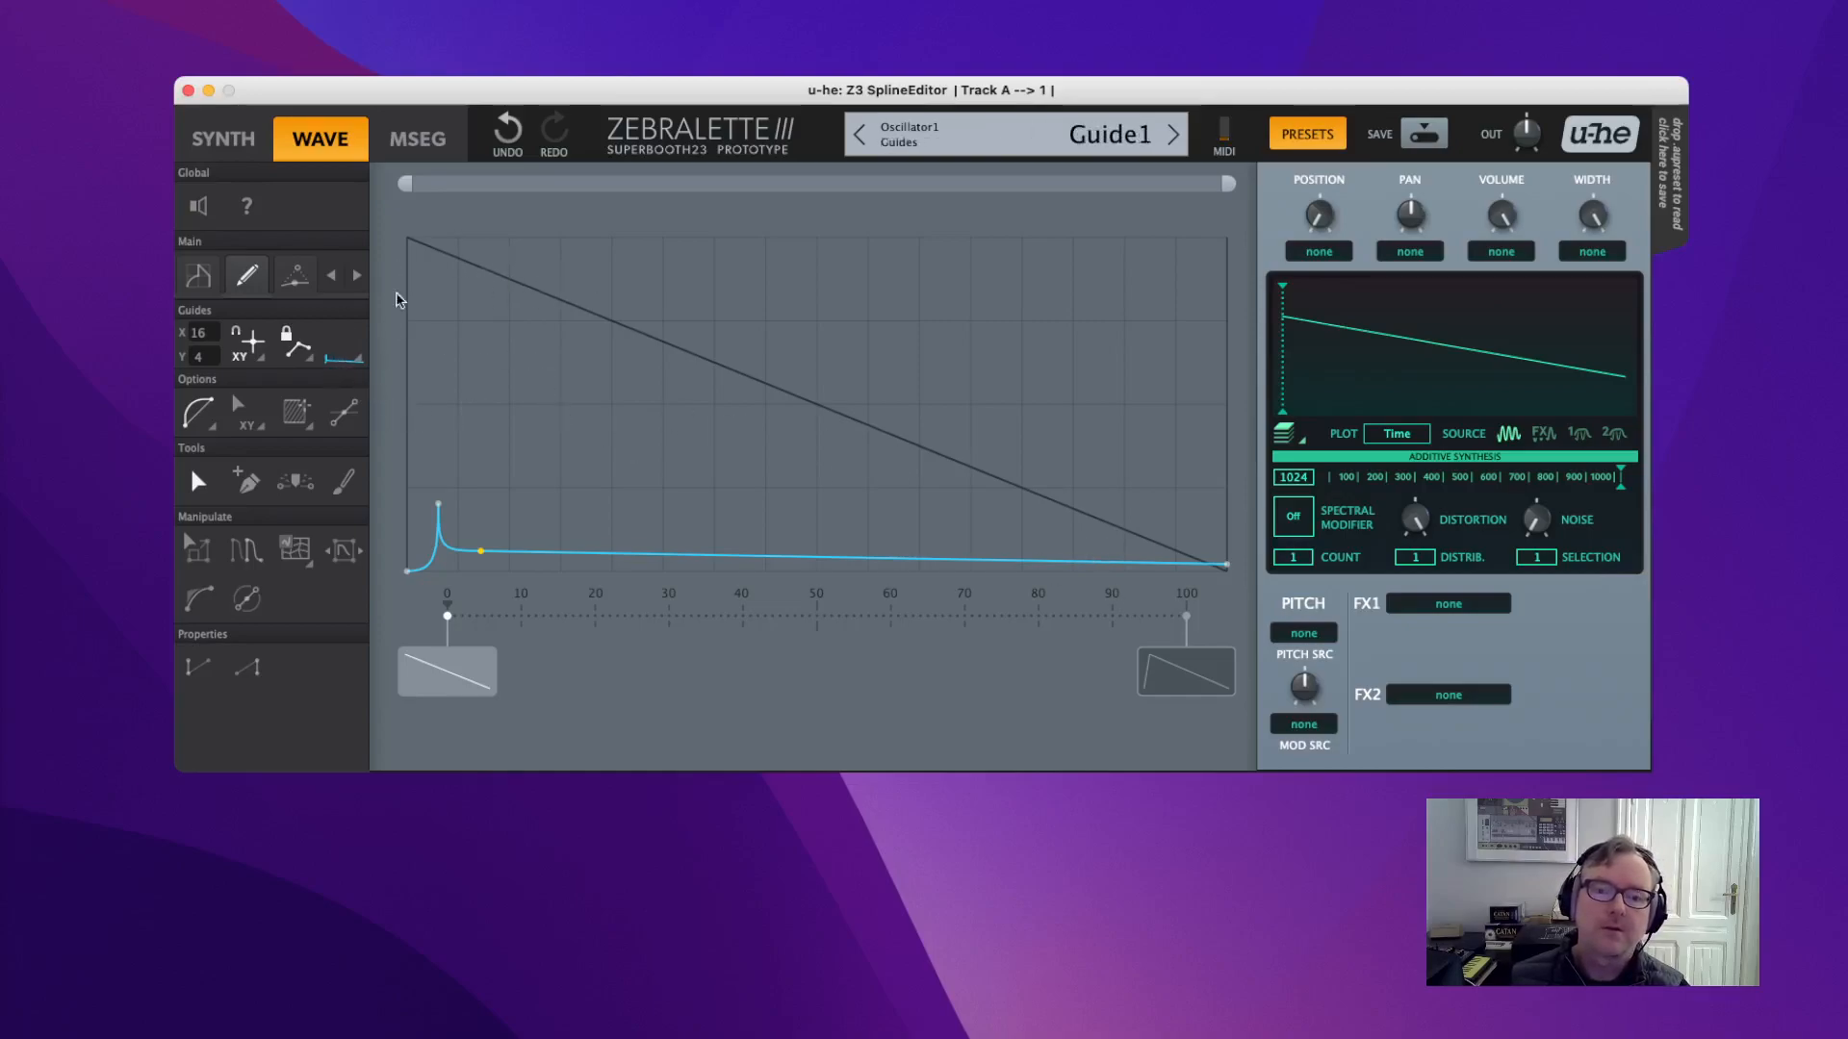
Select the diagonal guide and add three points to form a zigzag.
click(333, 357)
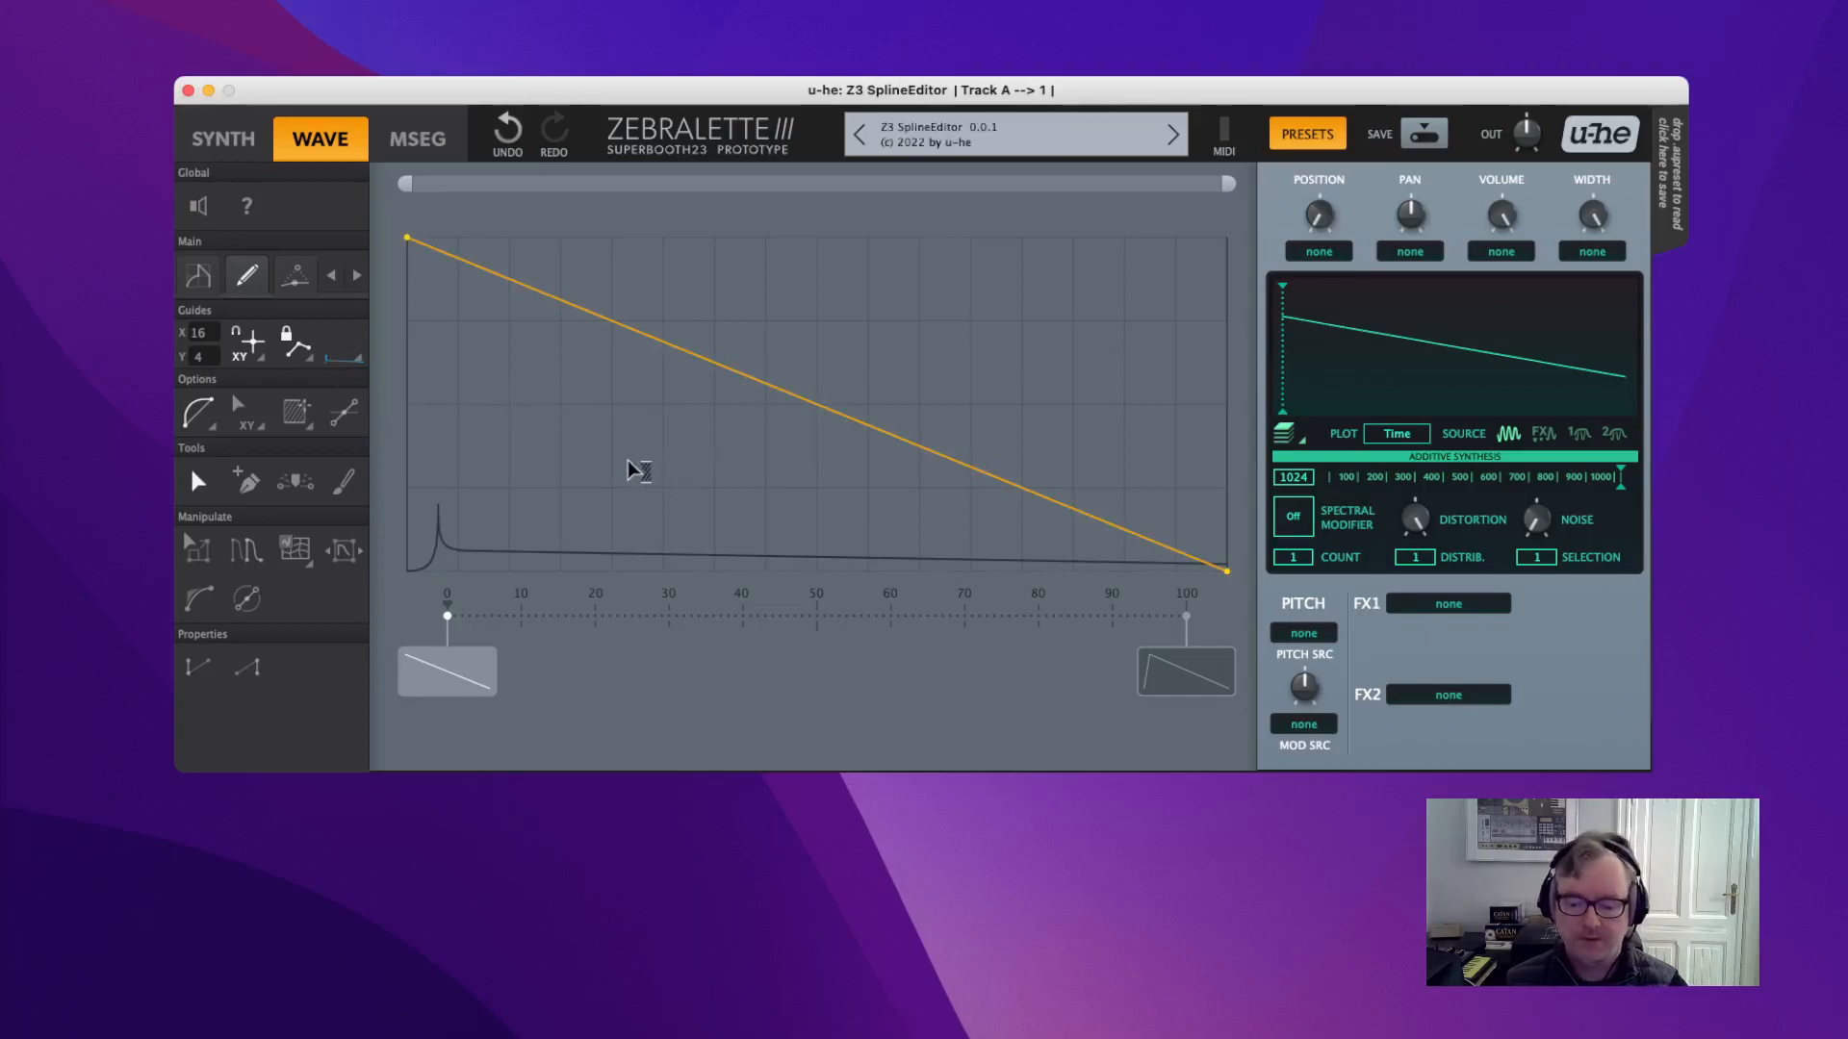
click(498, 503)
click(499, 502)
click(625, 266)
click(722, 535)
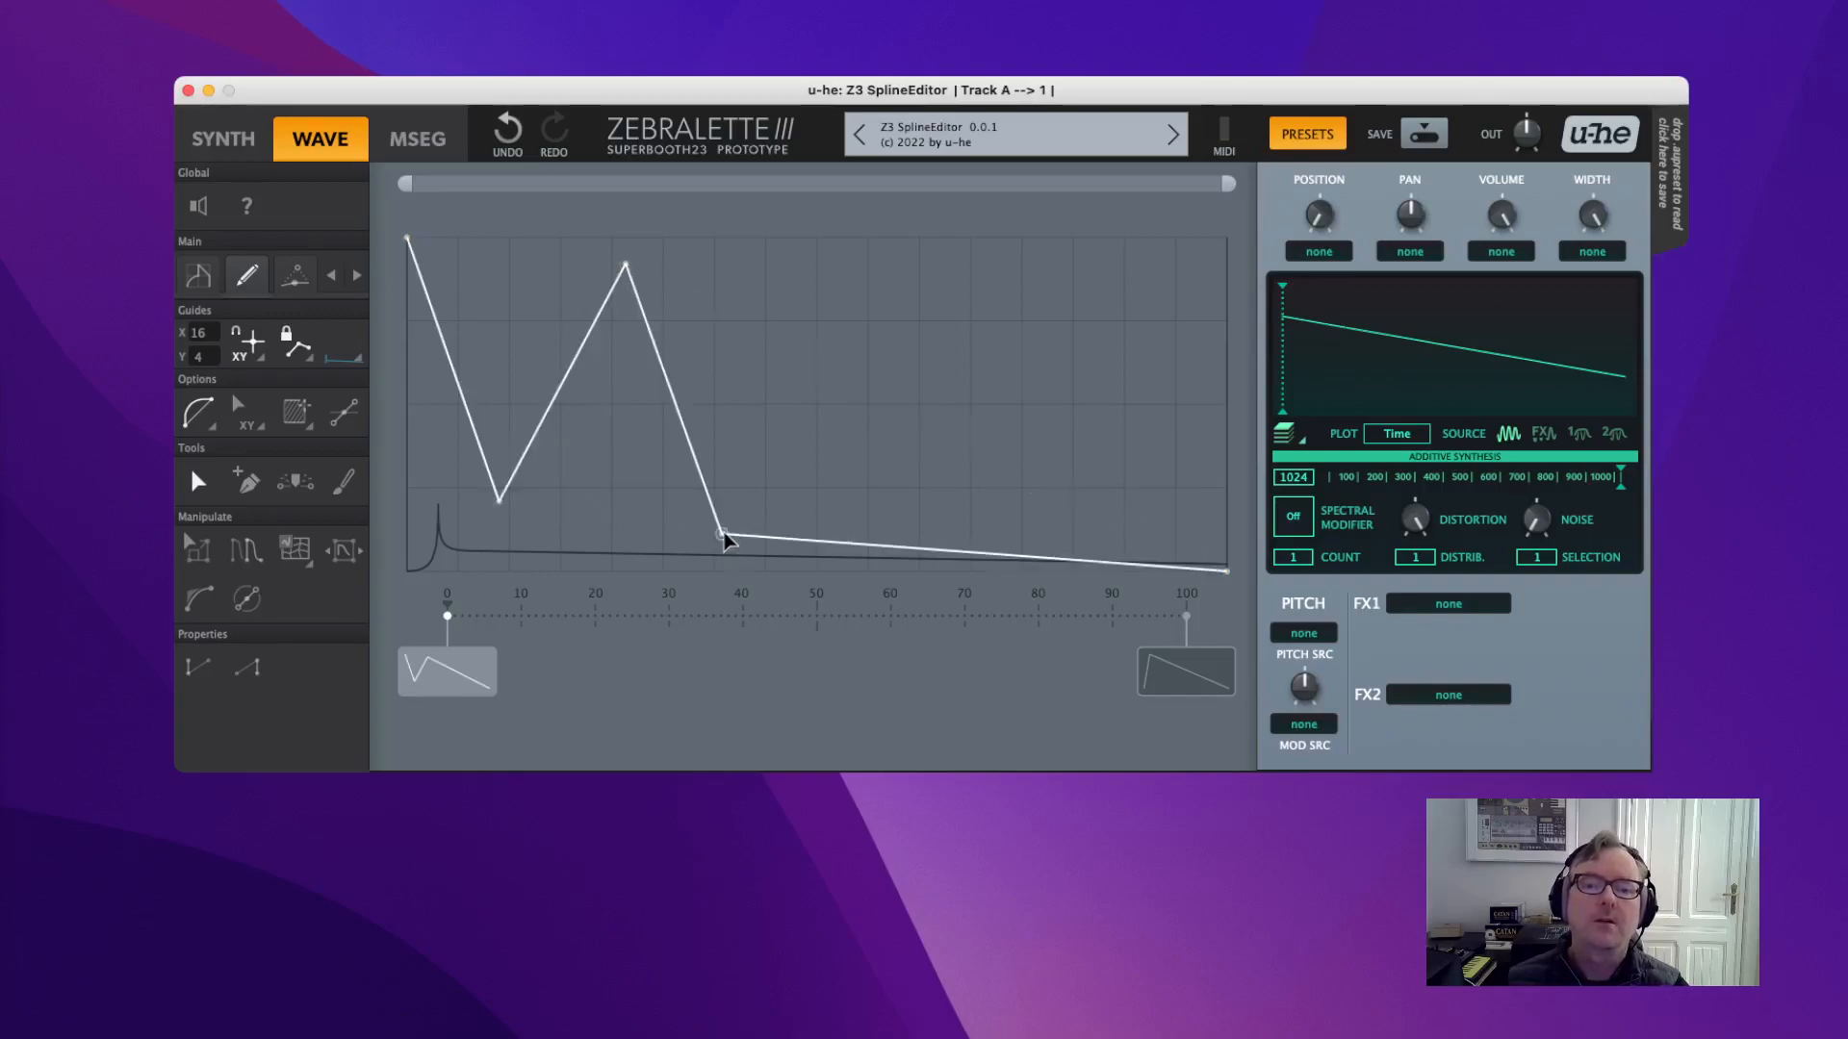
Drag the guide nodes into a saw ramp and repeat it five times across the cycle.
drag(500, 503, 508, 575)
drag(625, 266, 517, 255)
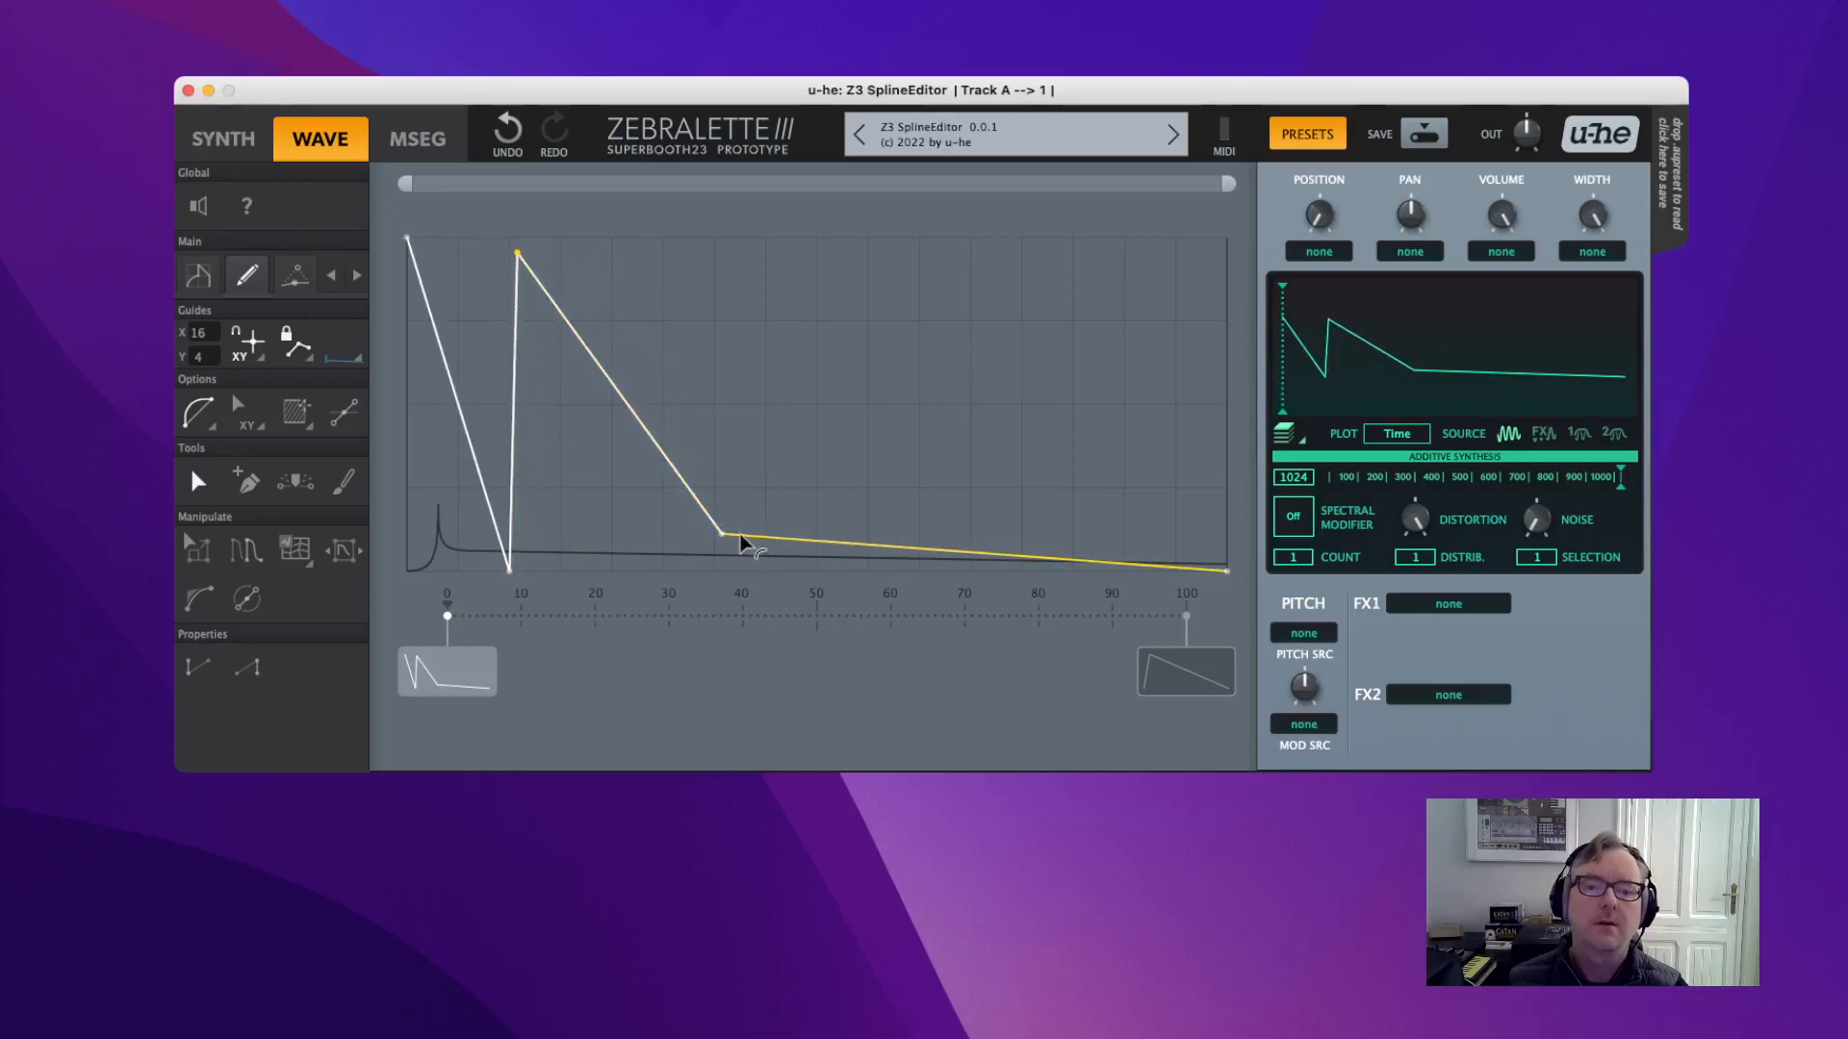
drag(723, 534, 570, 635)
drag(509, 572, 421, 589)
drag(518, 254, 471, 238)
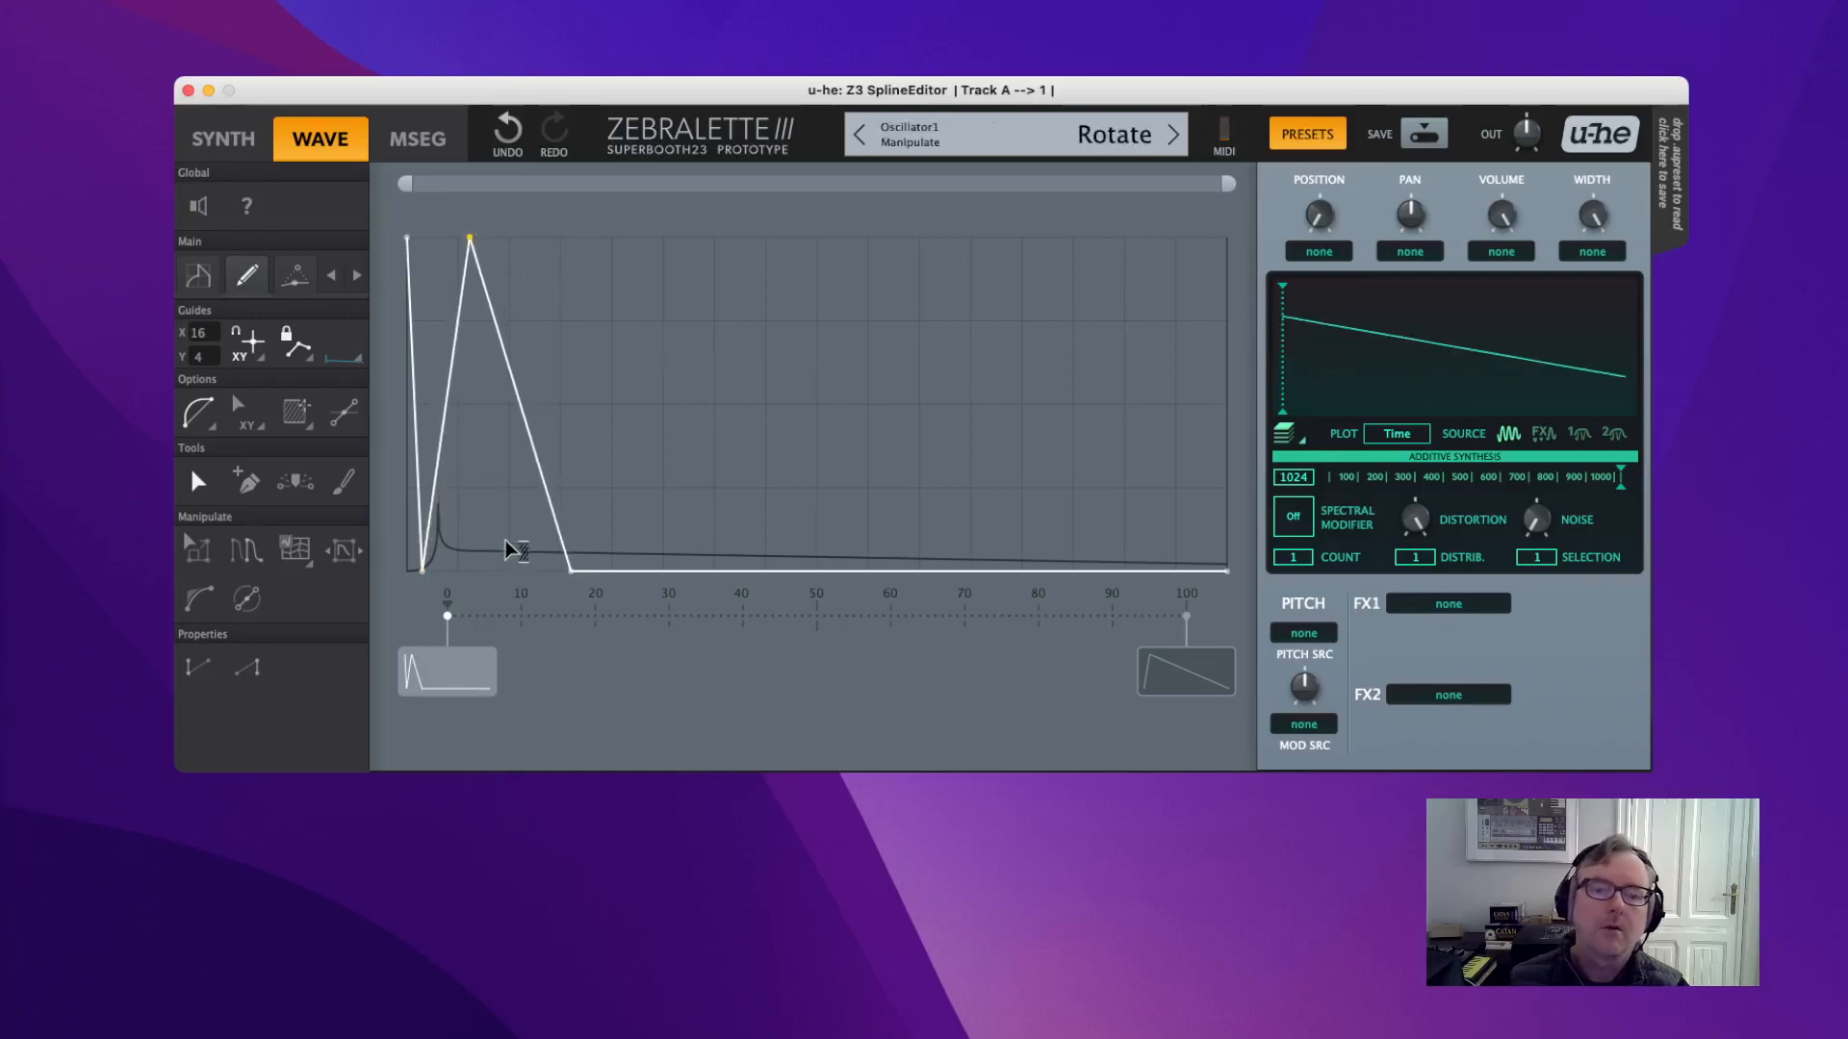
drag(636, 404, 400, 404)
drag(569, 573, 1298, 556)
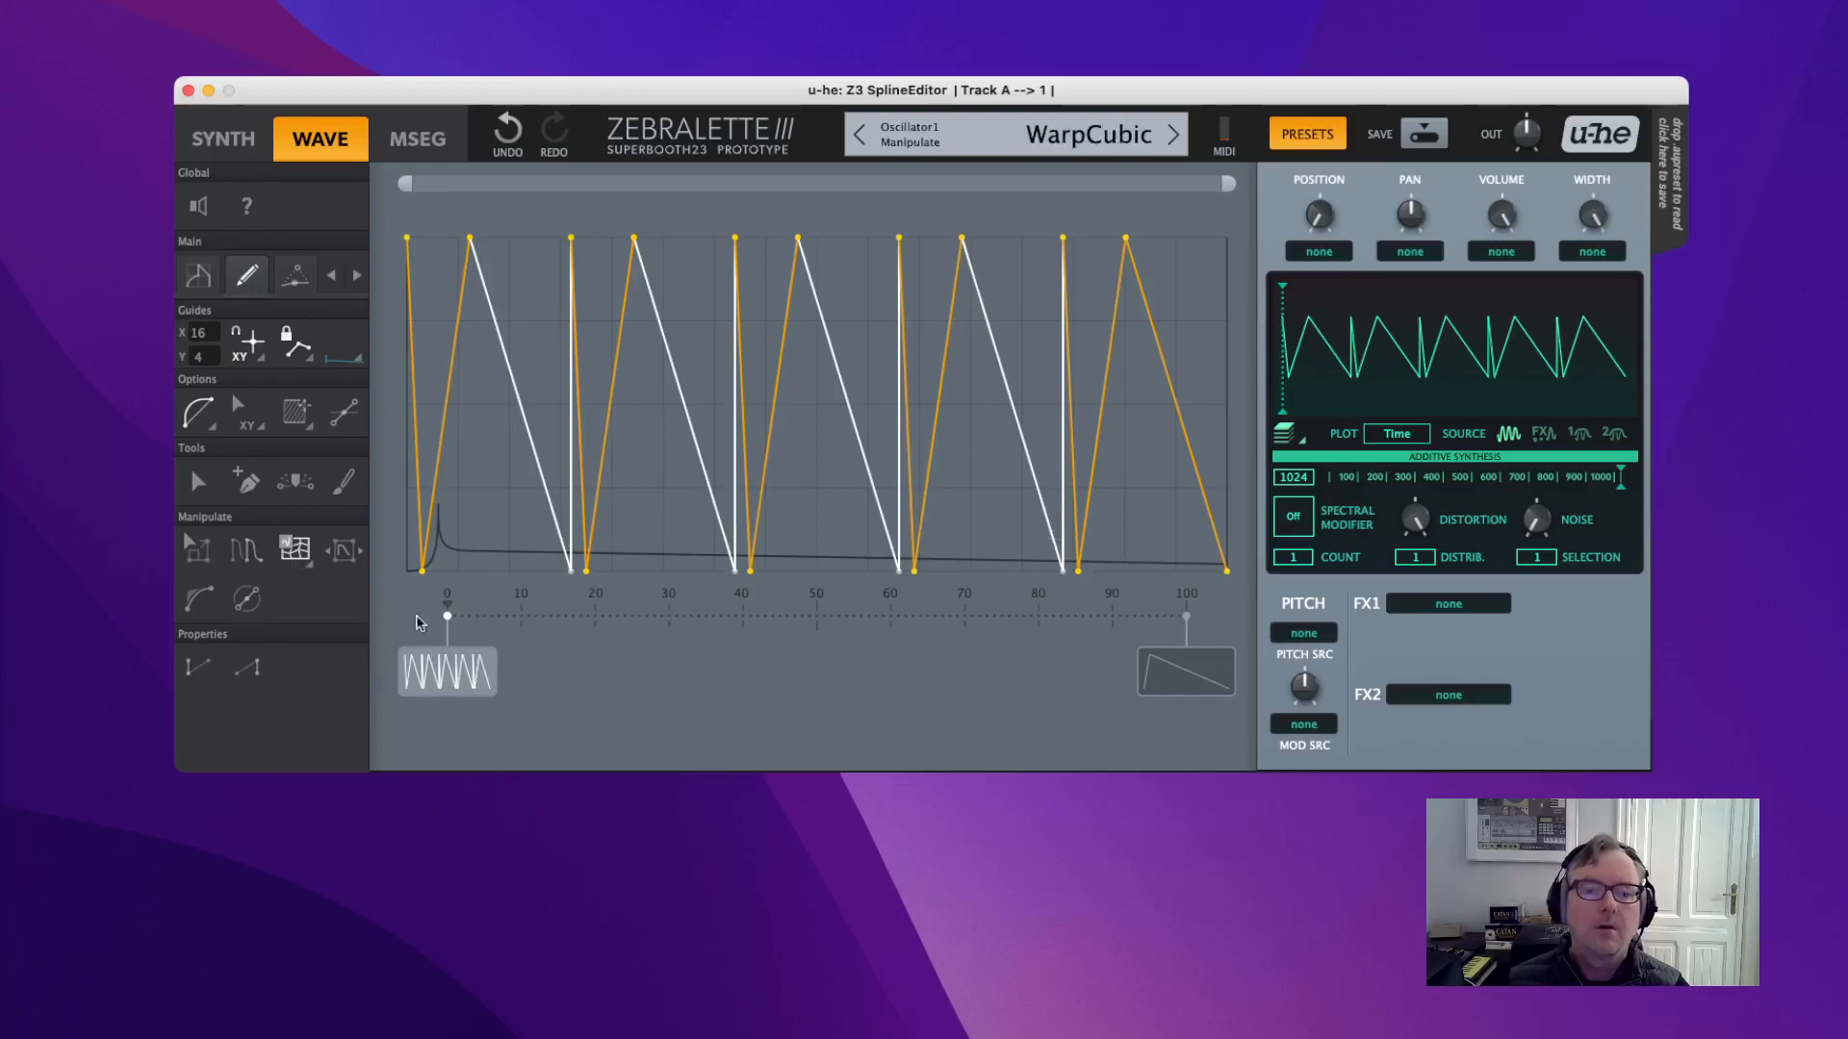
Spread the guide's sawtooth teeth evenly, set spectral Distortion to 0, and resume editing the wave spline.
click(627, 481)
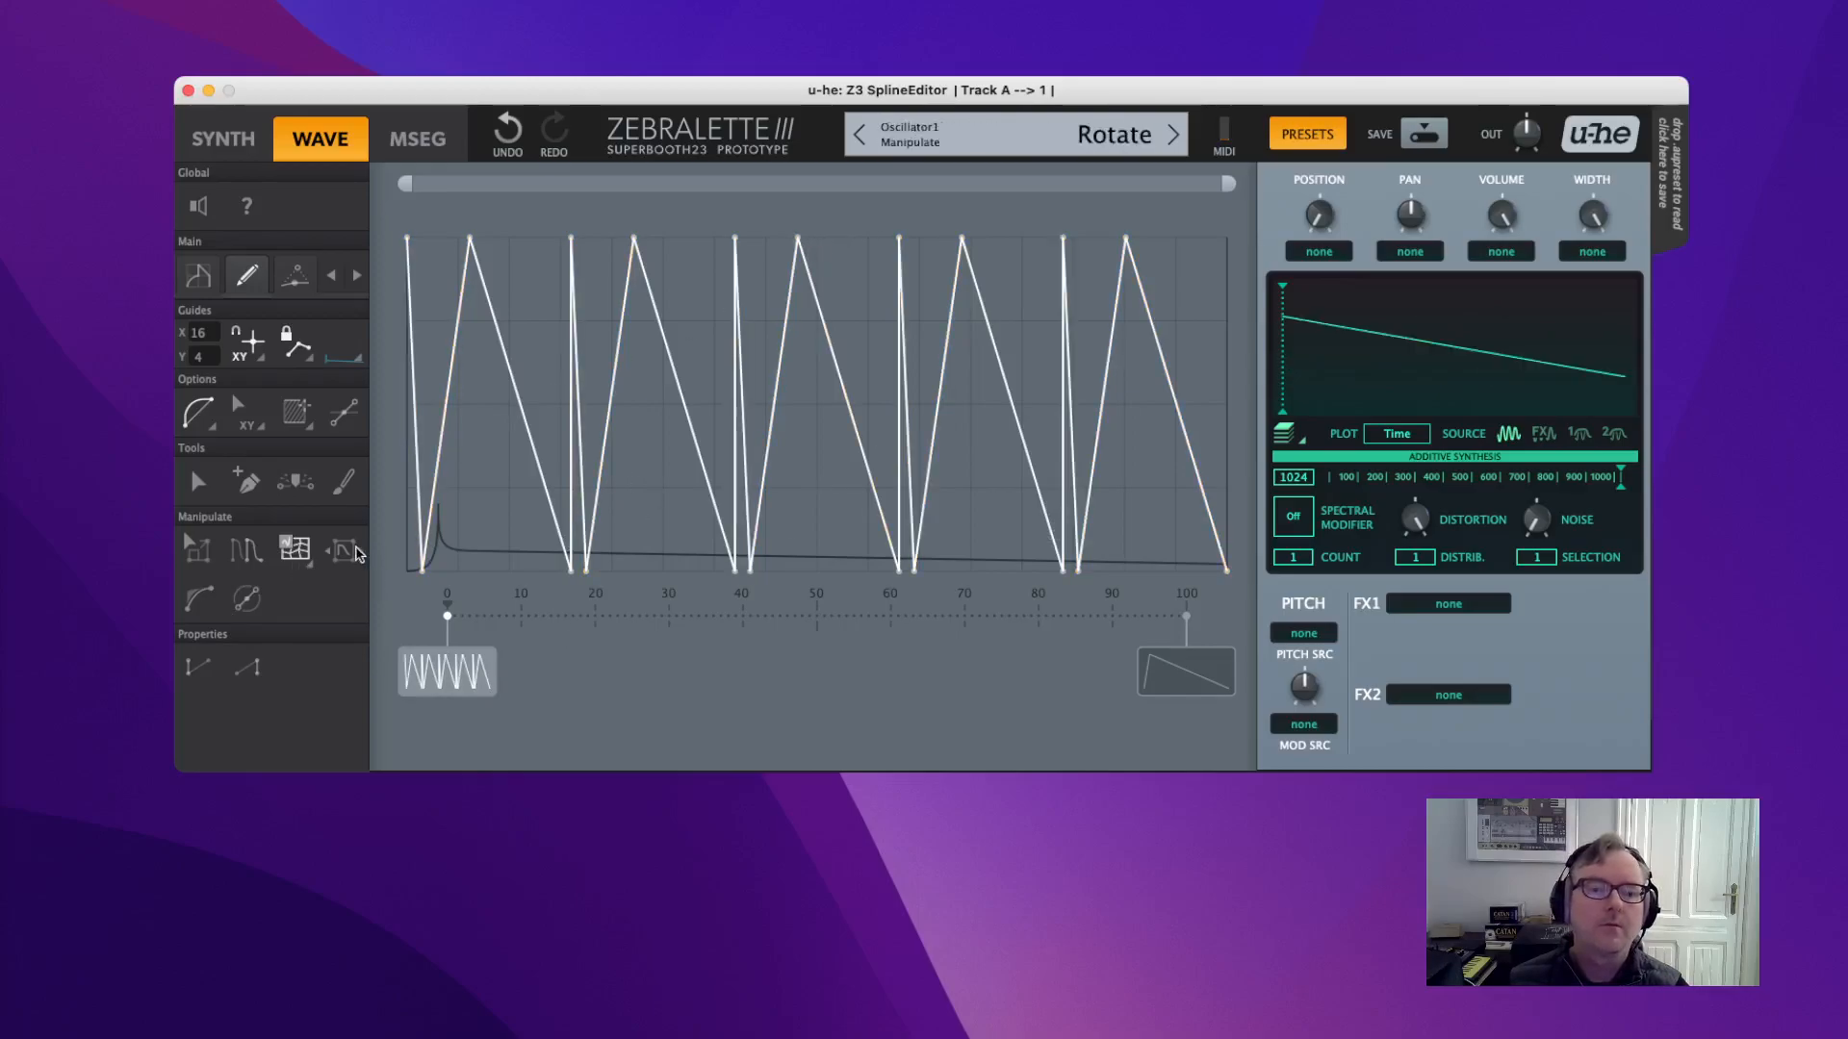
drag(805, 248, 547, 243)
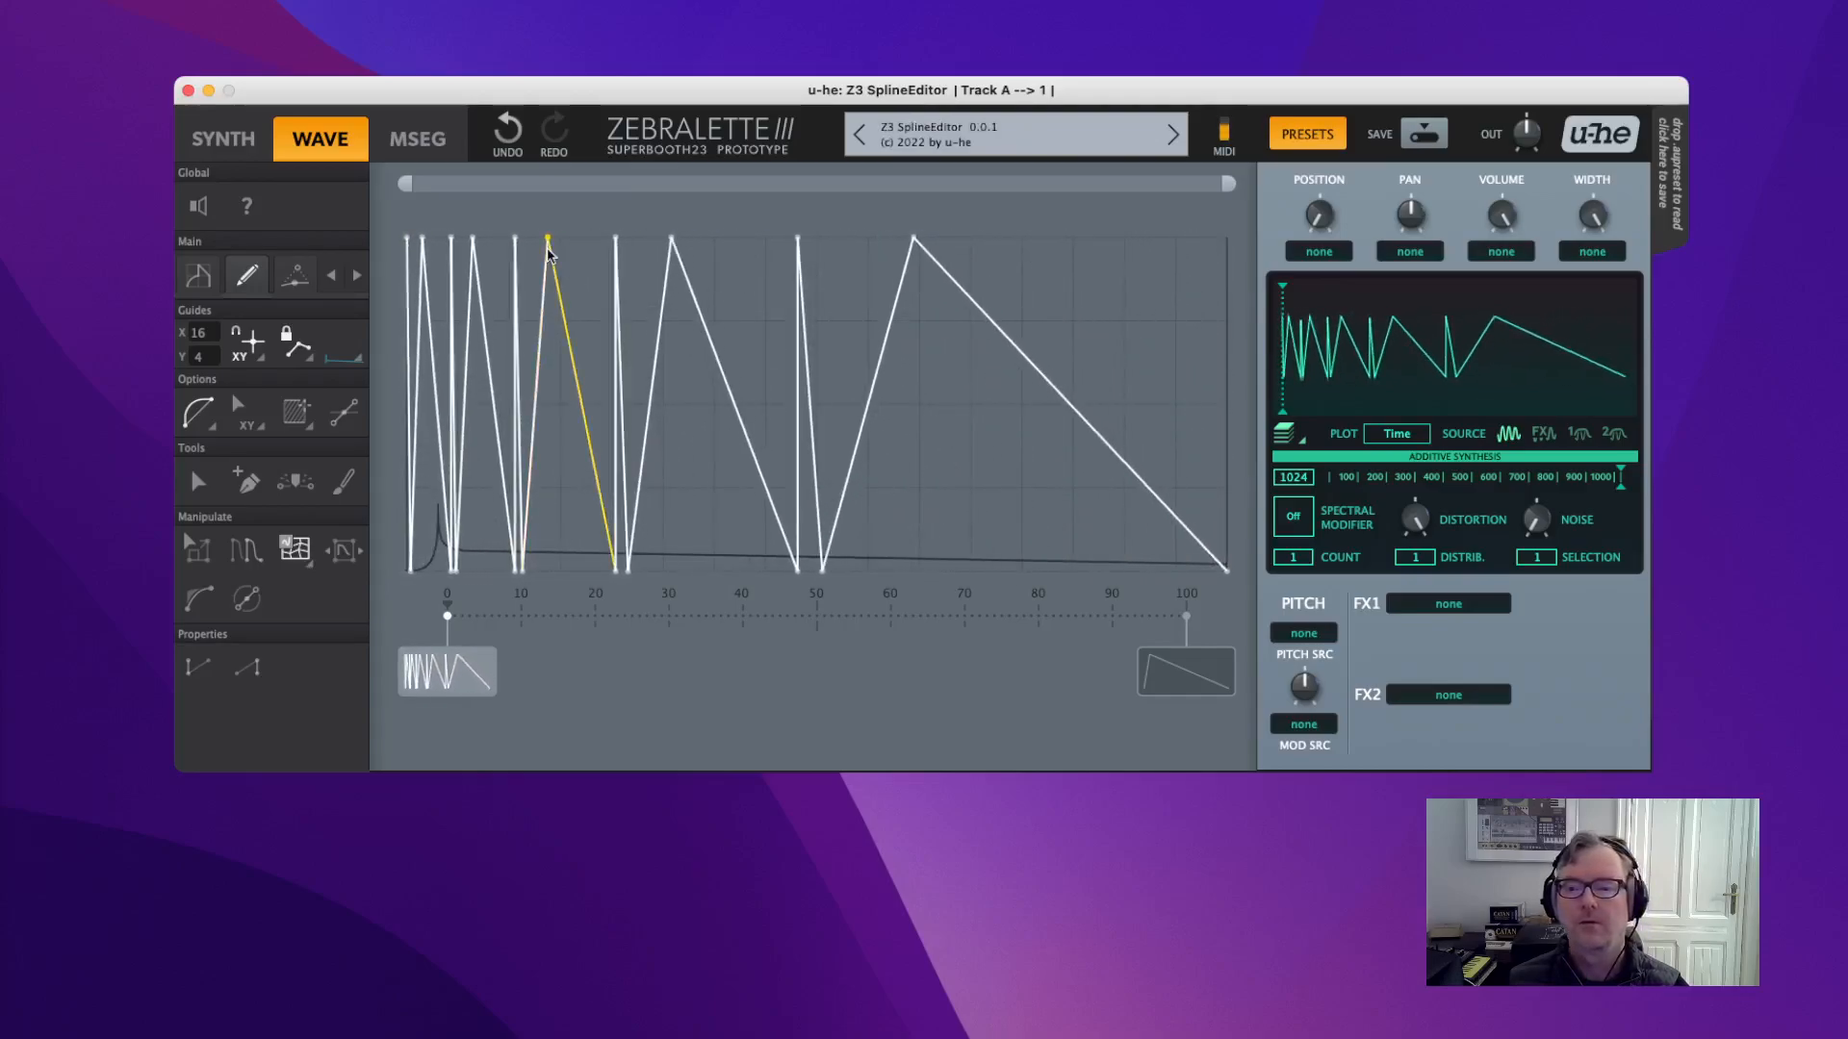
drag(1415, 520, 1370, 510)
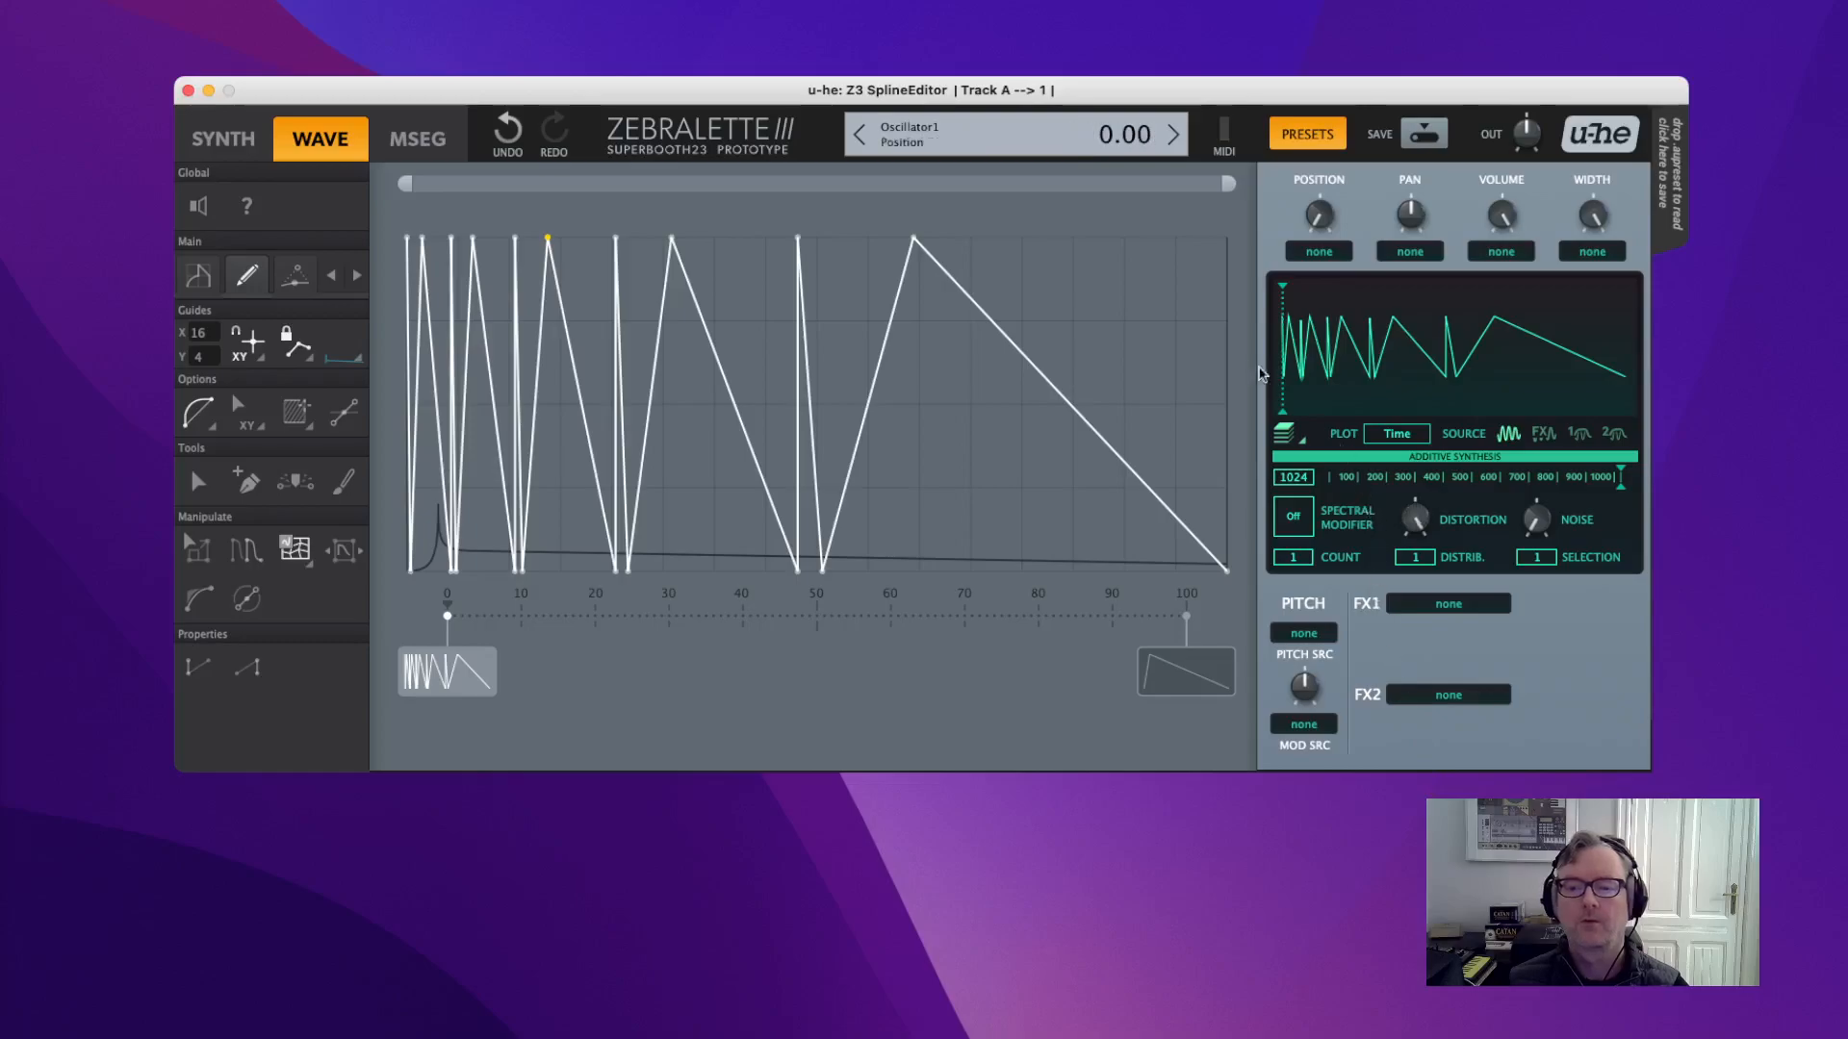
drag(802, 245, 974, 260)
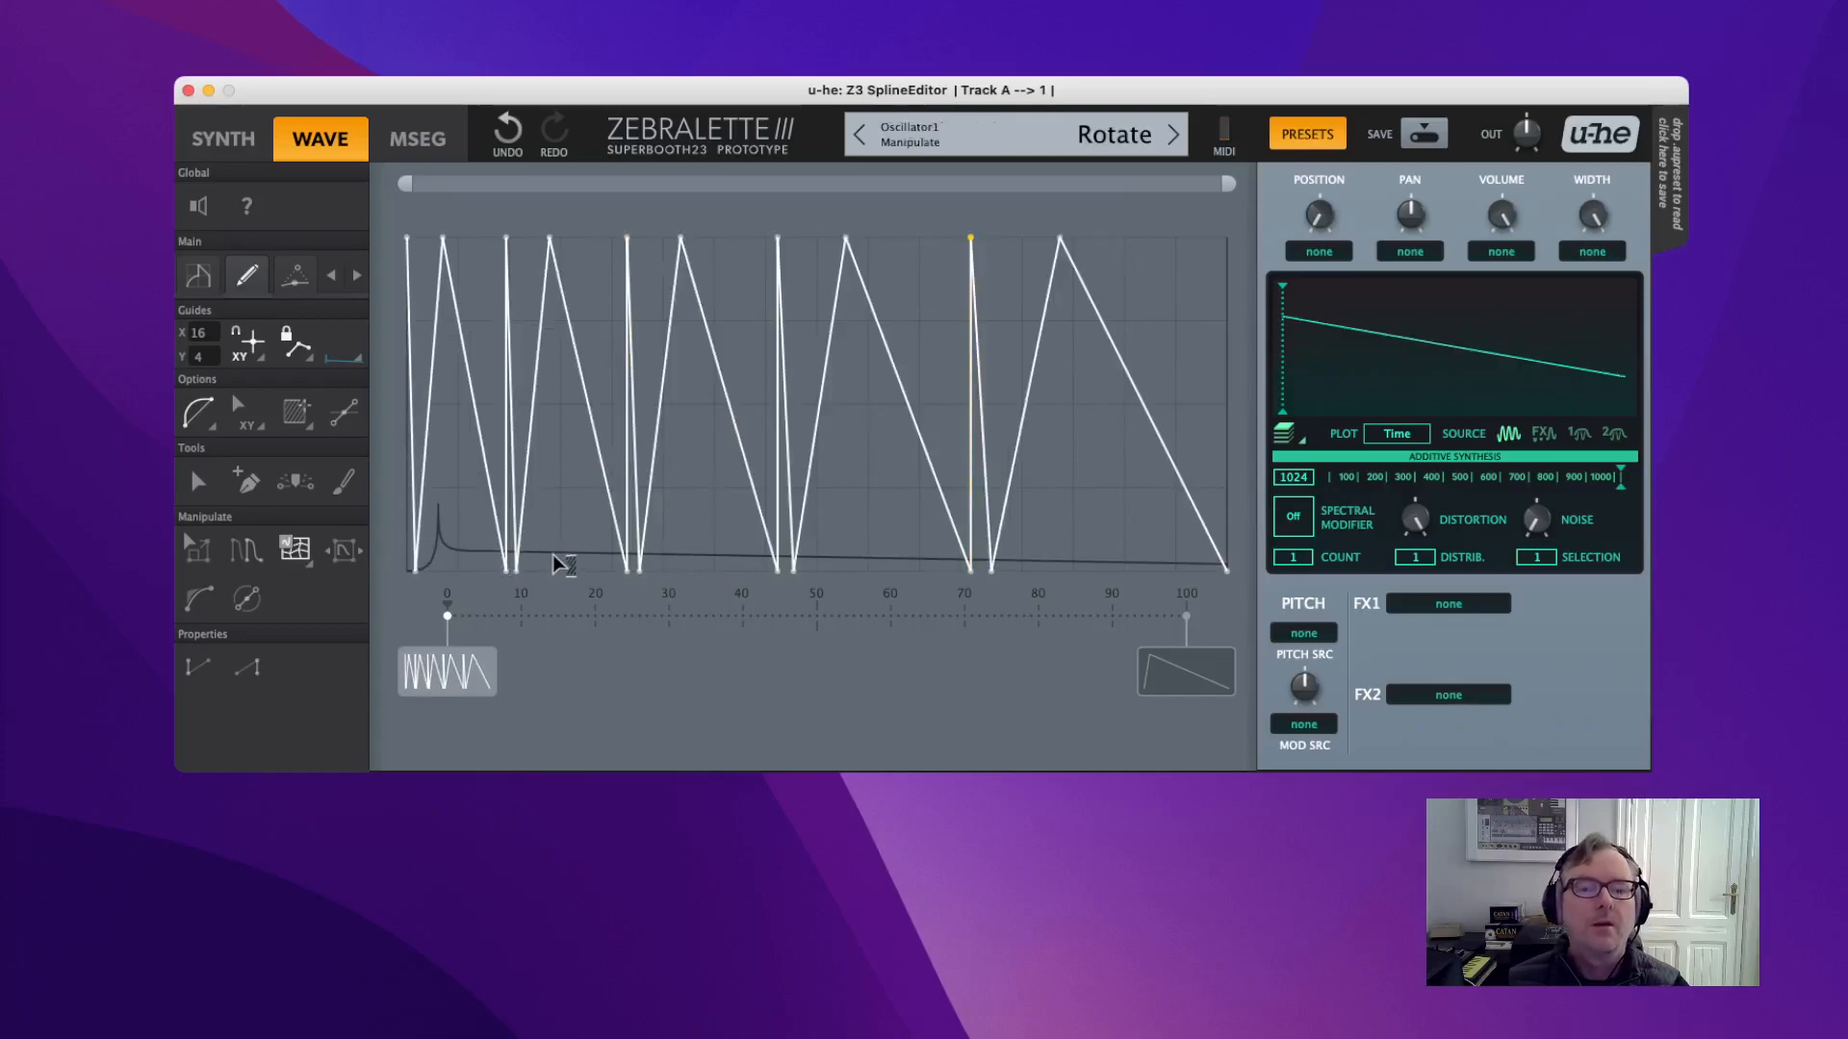
click(346, 362)
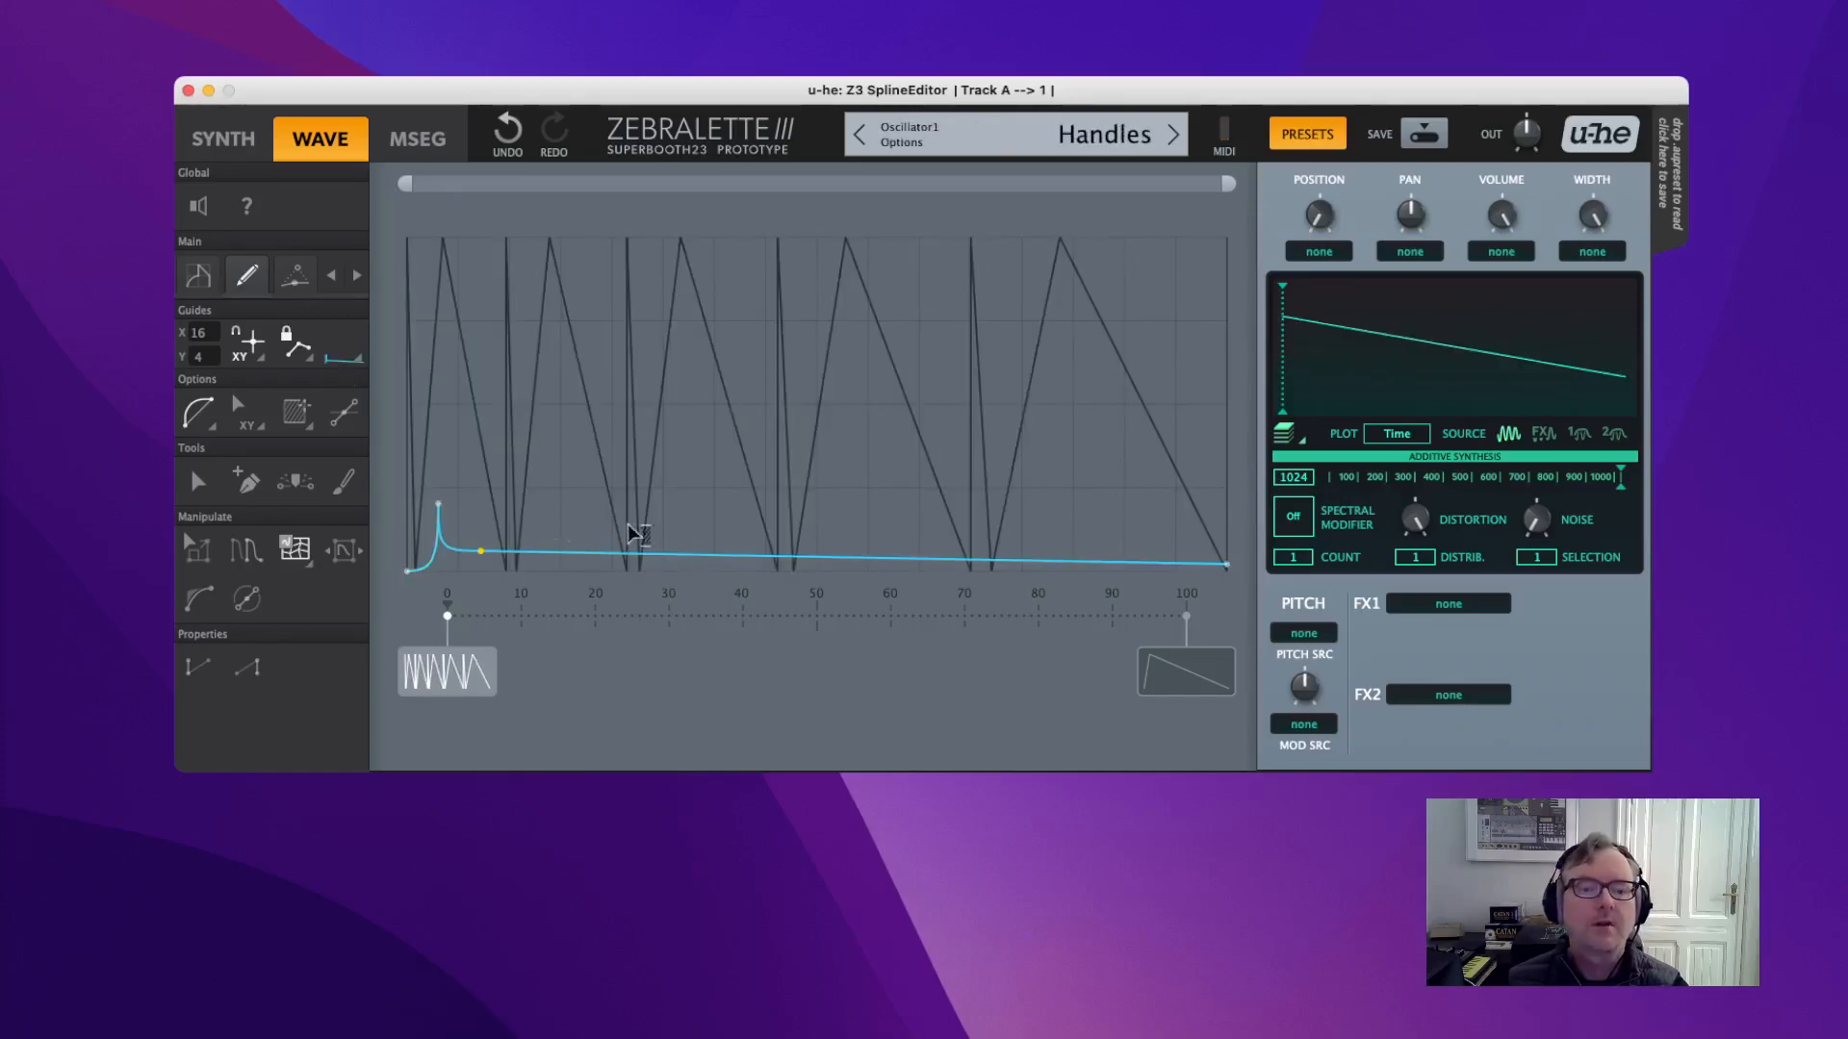
Flatten the spline along the top and add four new points across the wave.
drag(440, 507, 423, 231)
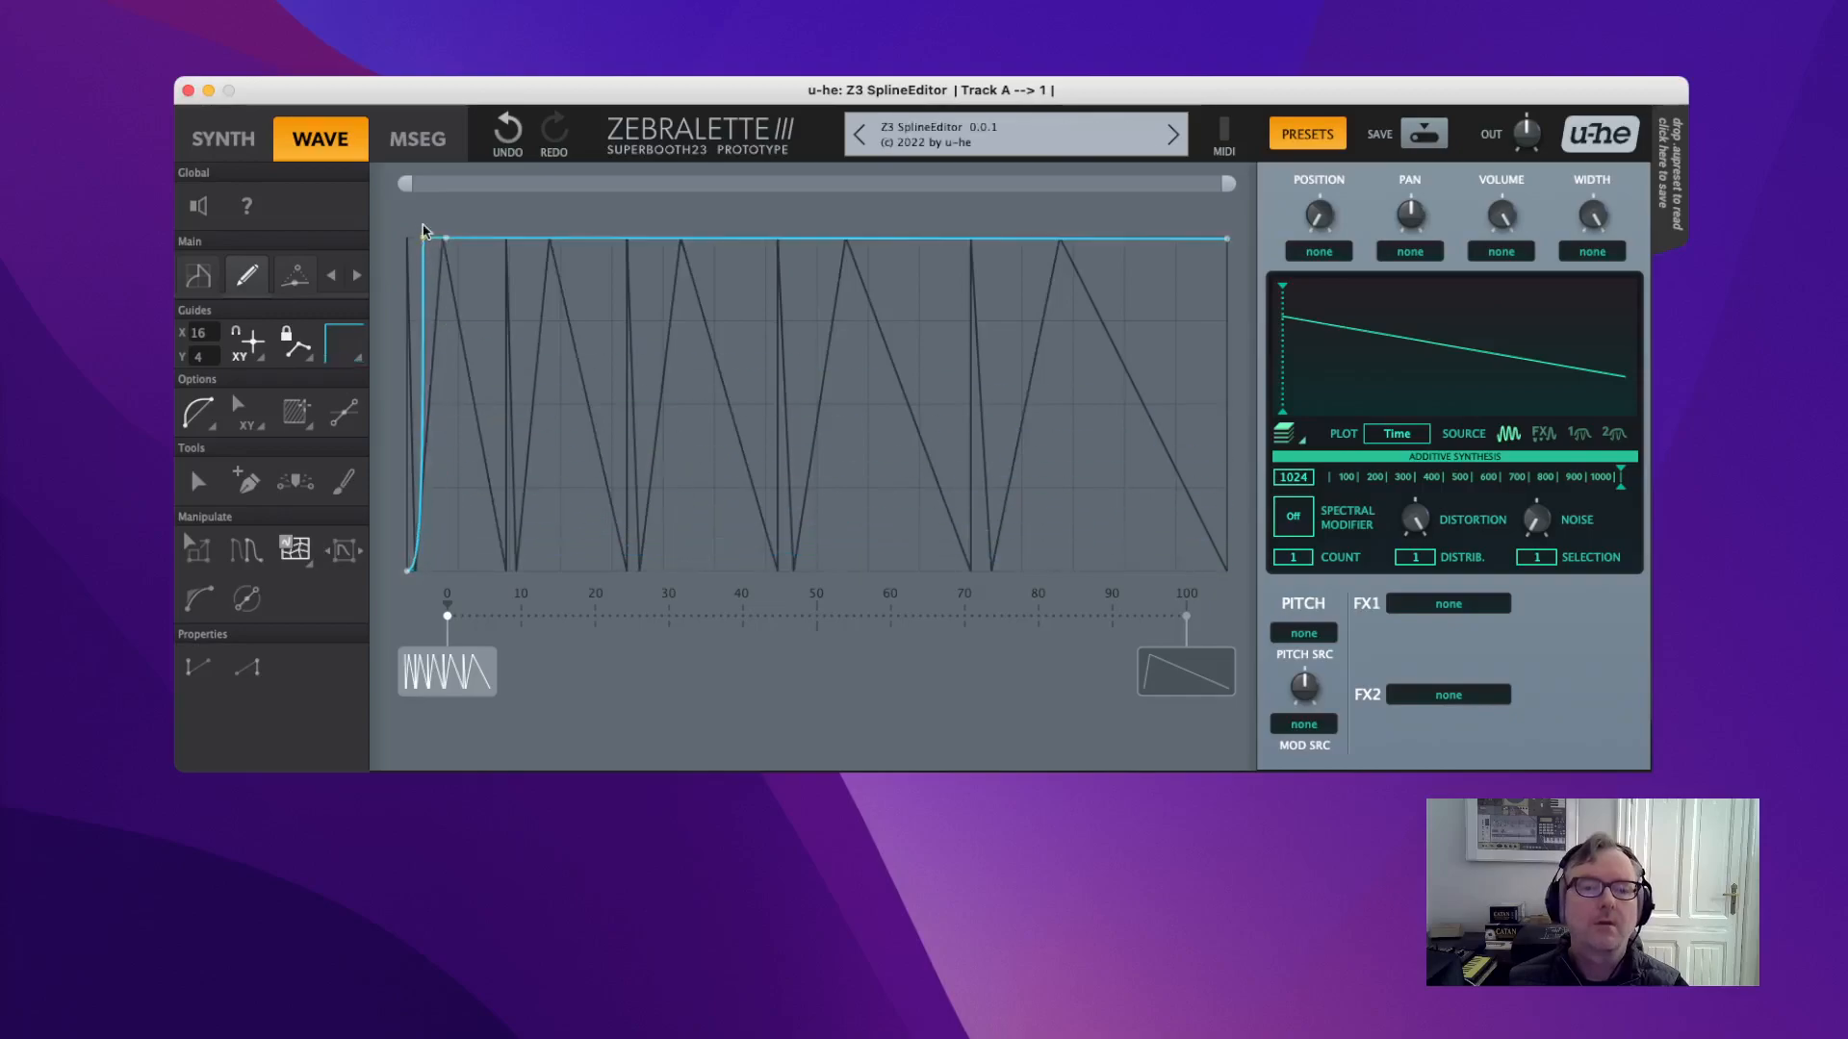
click(458, 539)
click(531, 369)
click(626, 520)
click(984, 497)
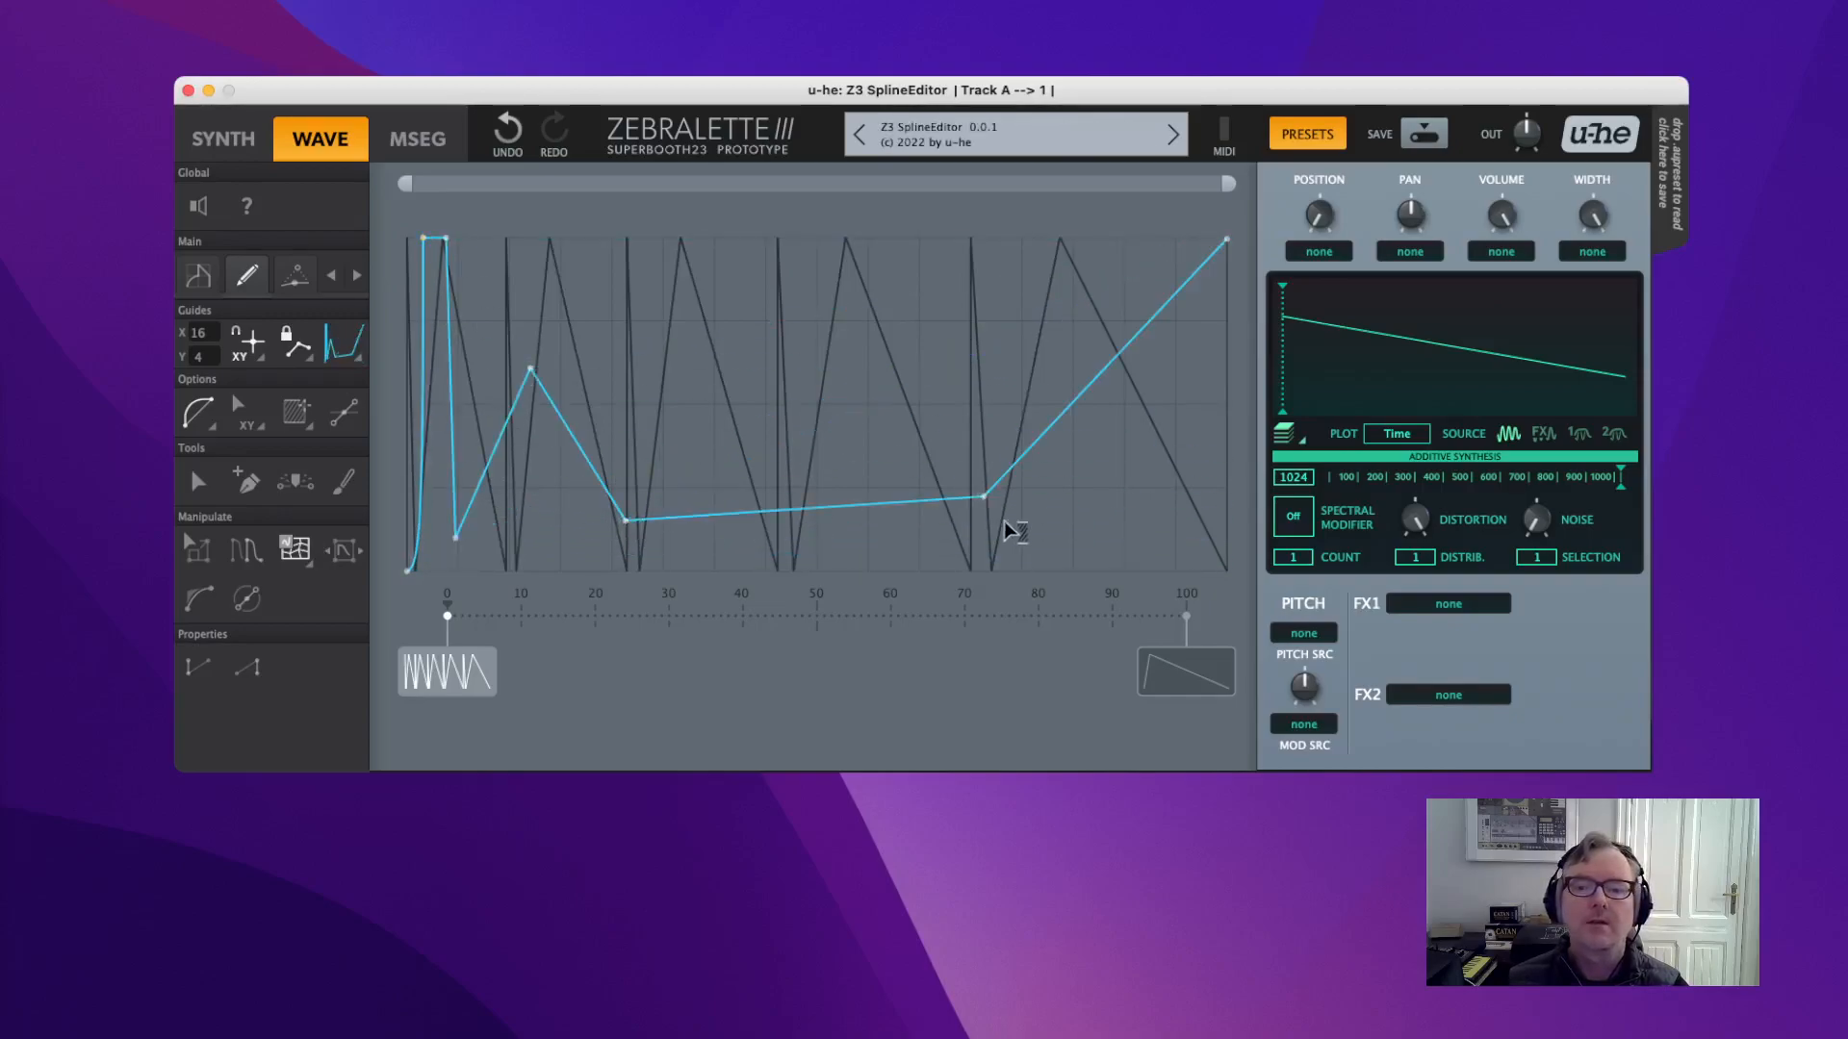
Warp the selected points into a rising curve, then raise one point into a sharp peak near 35.
drag(408, 487, 953, 464)
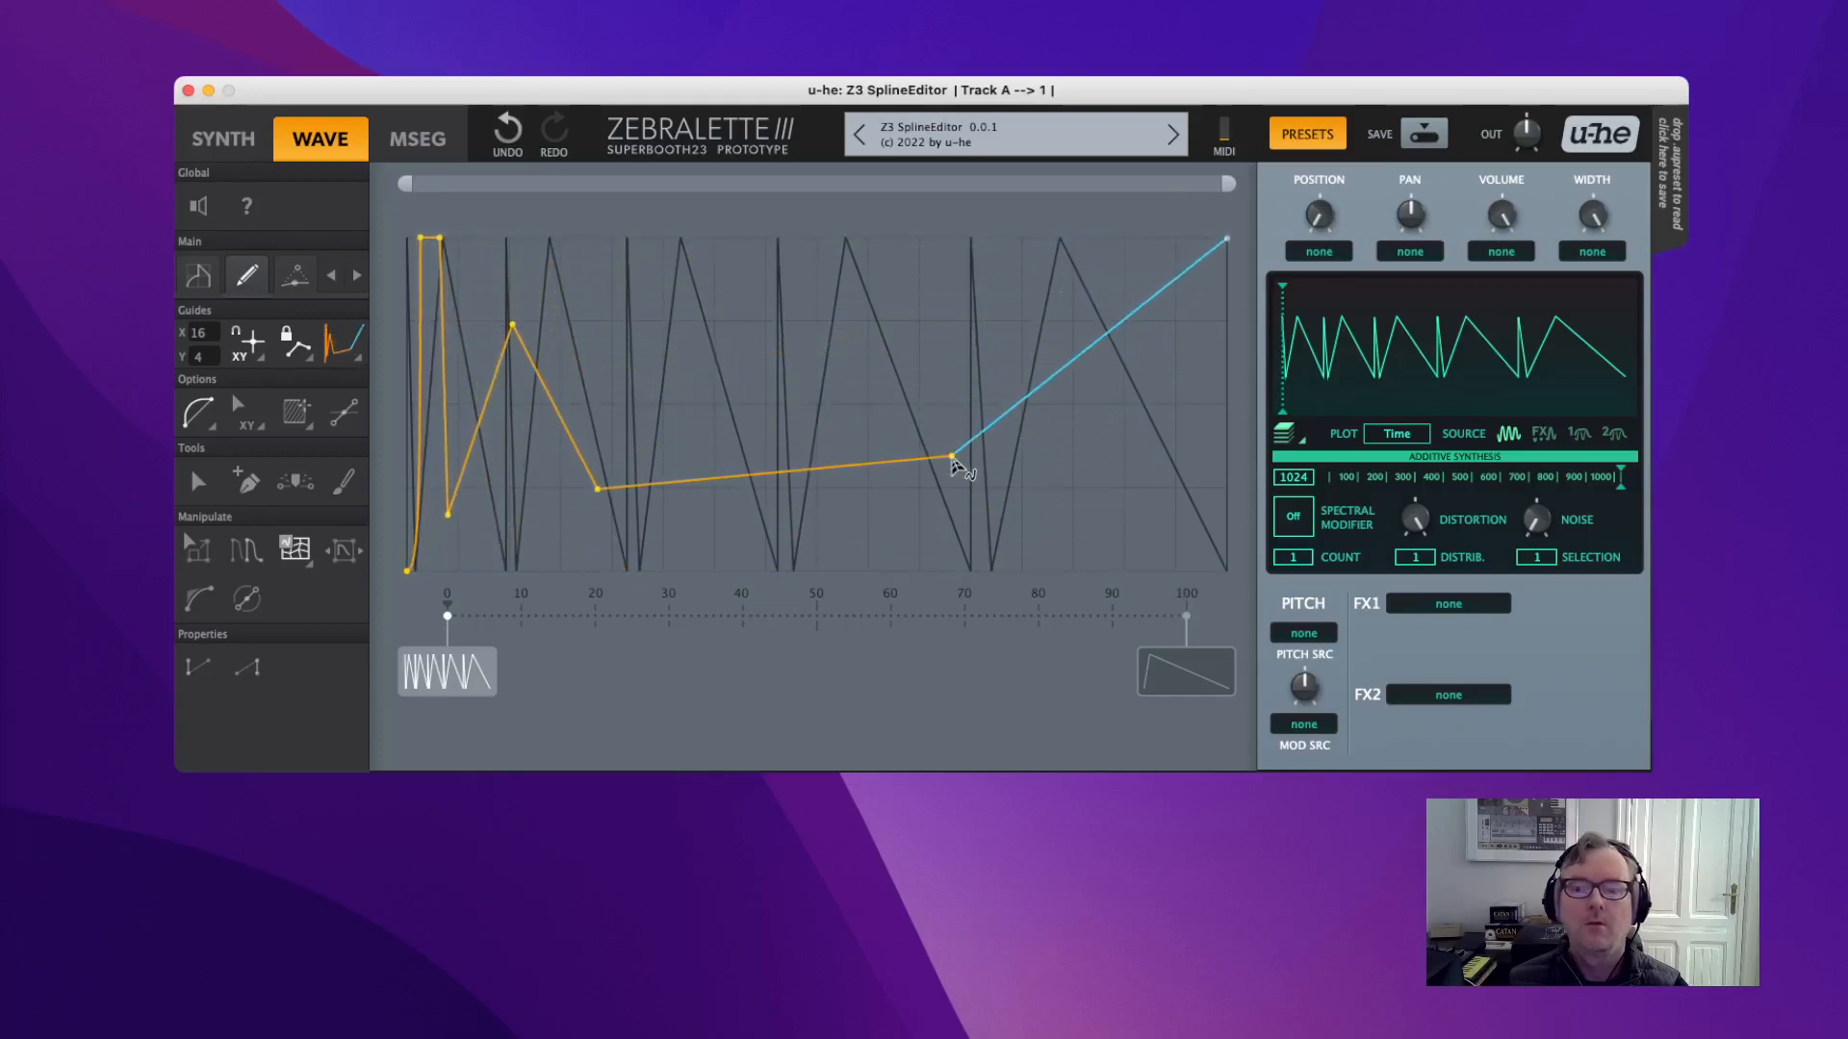
drag(513, 327, 682, 445)
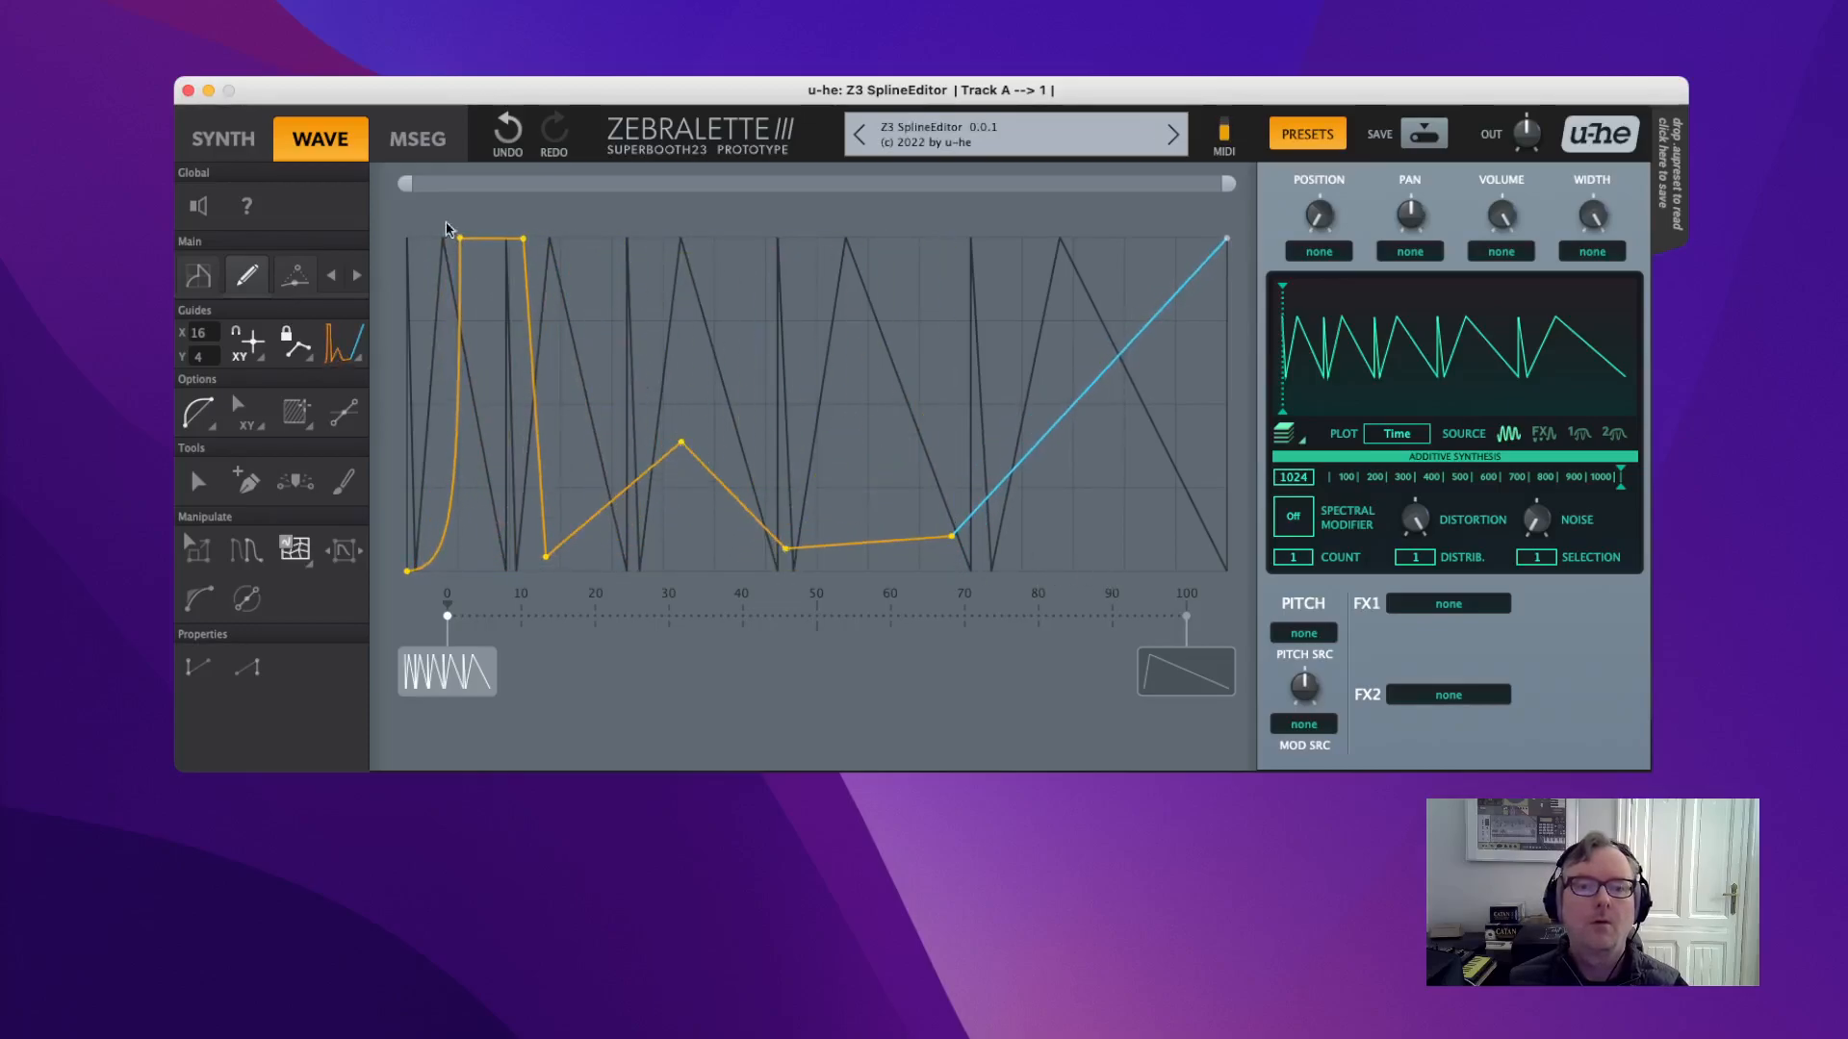
mouse_move(465, 249)
mouse_down()
mouse_move(455, 563)
mouse_move(433, 525)
mouse_move(466, 248)
mouse_move(450, 282)
mouse_move(450, 240)
mouse_up()
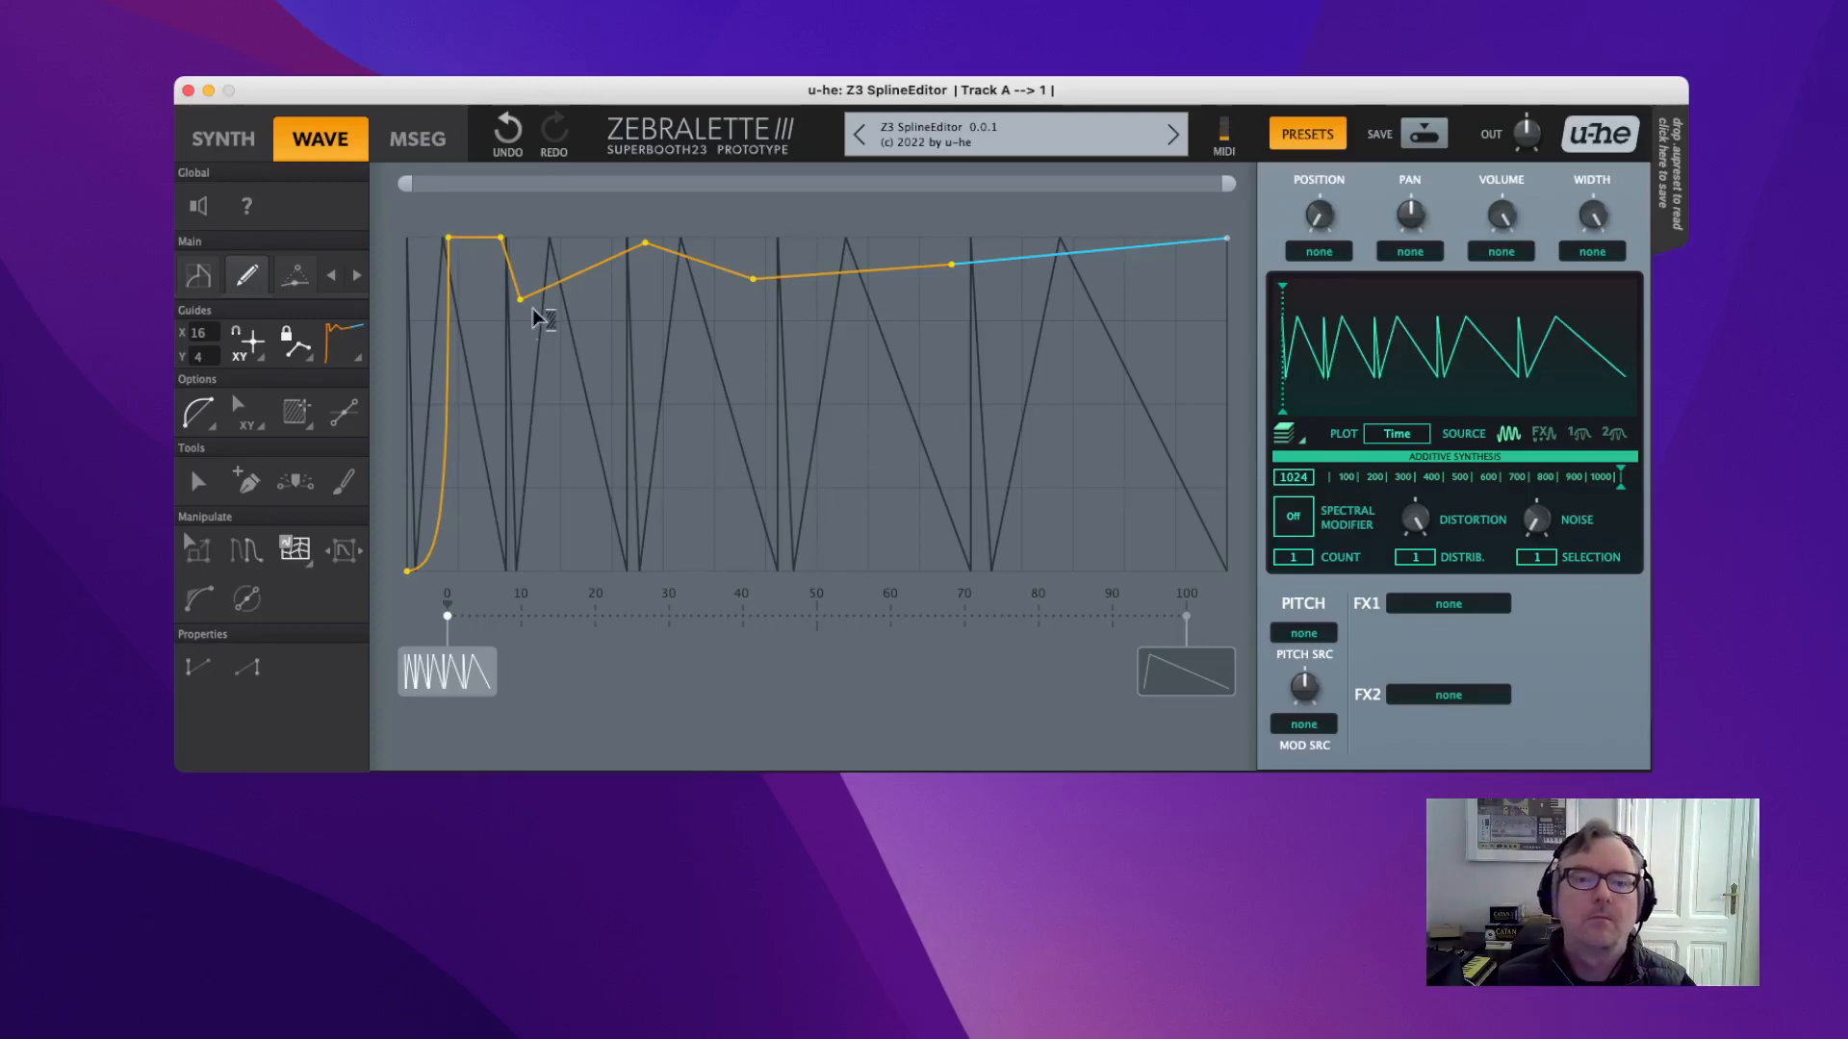
drag(447, 238, 467, 460)
drag(700, 571, 691, 555)
click(202, 492)
click(639, 462)
drag(690, 561, 708, 254)
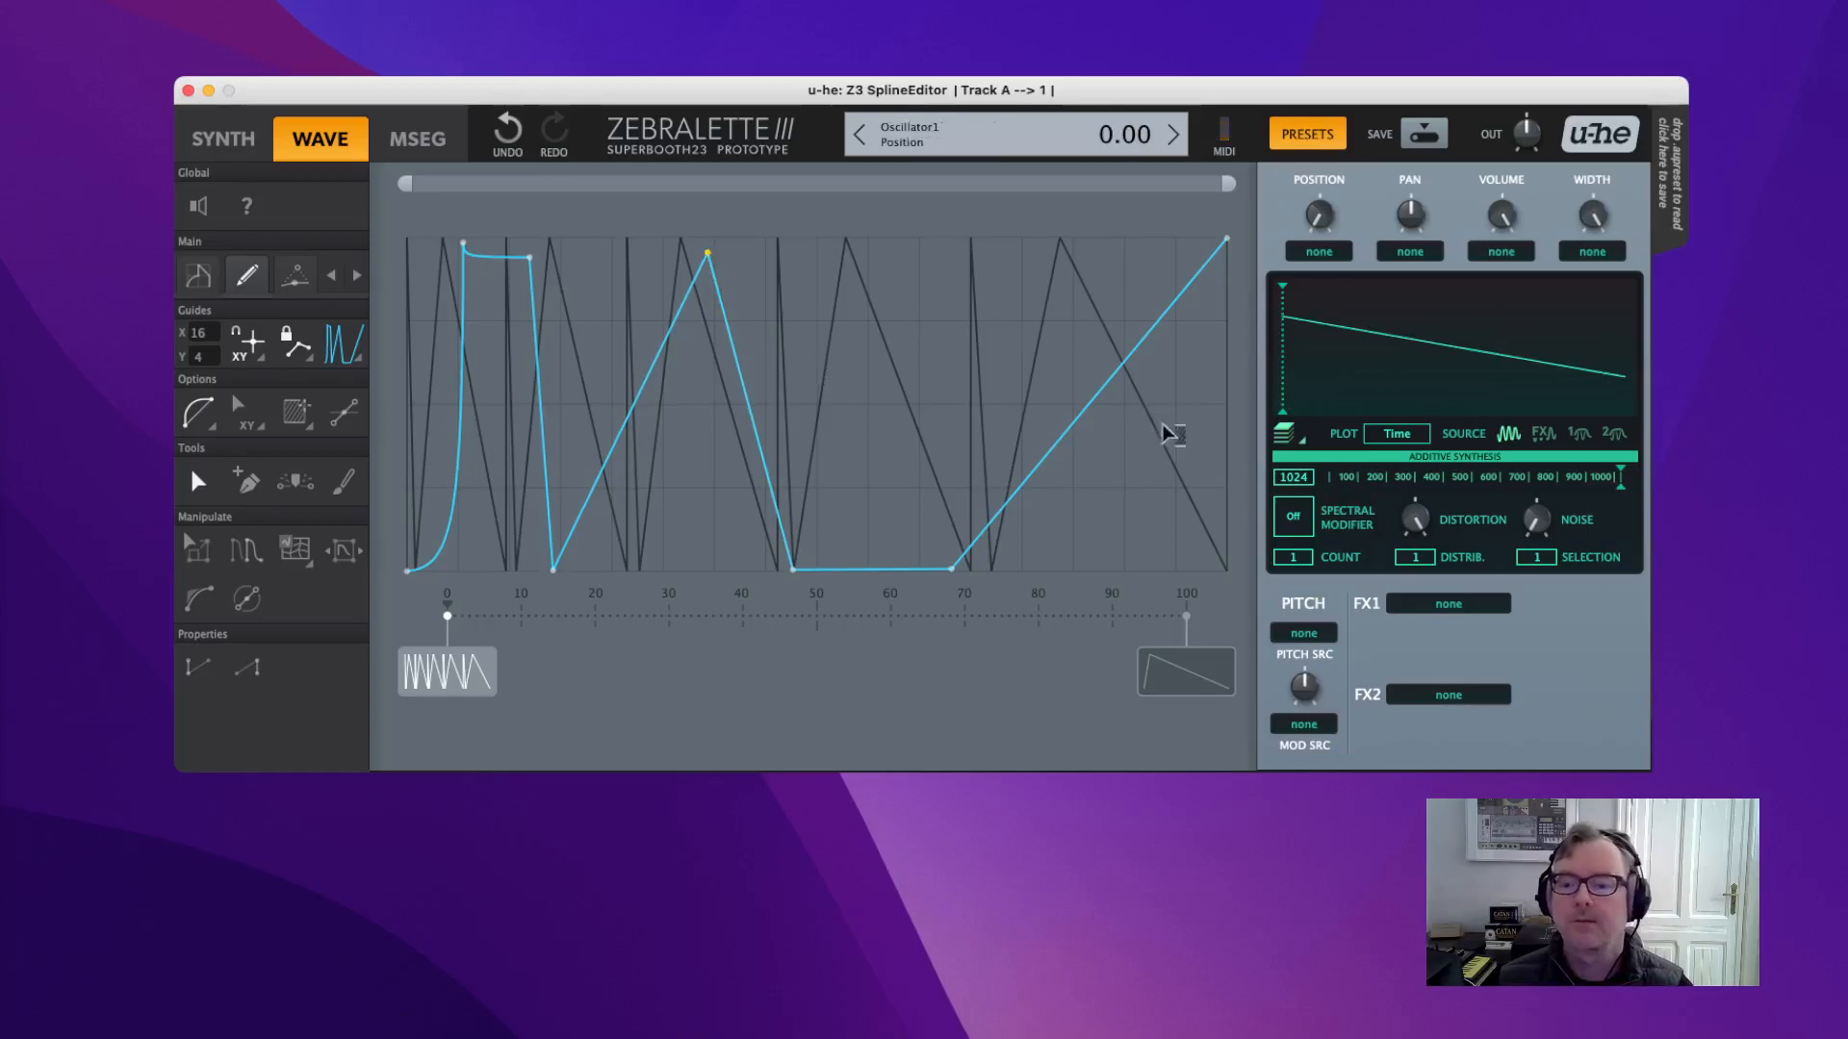
Load Sparse into the FX1 slot and raise its depth.
click(1446, 606)
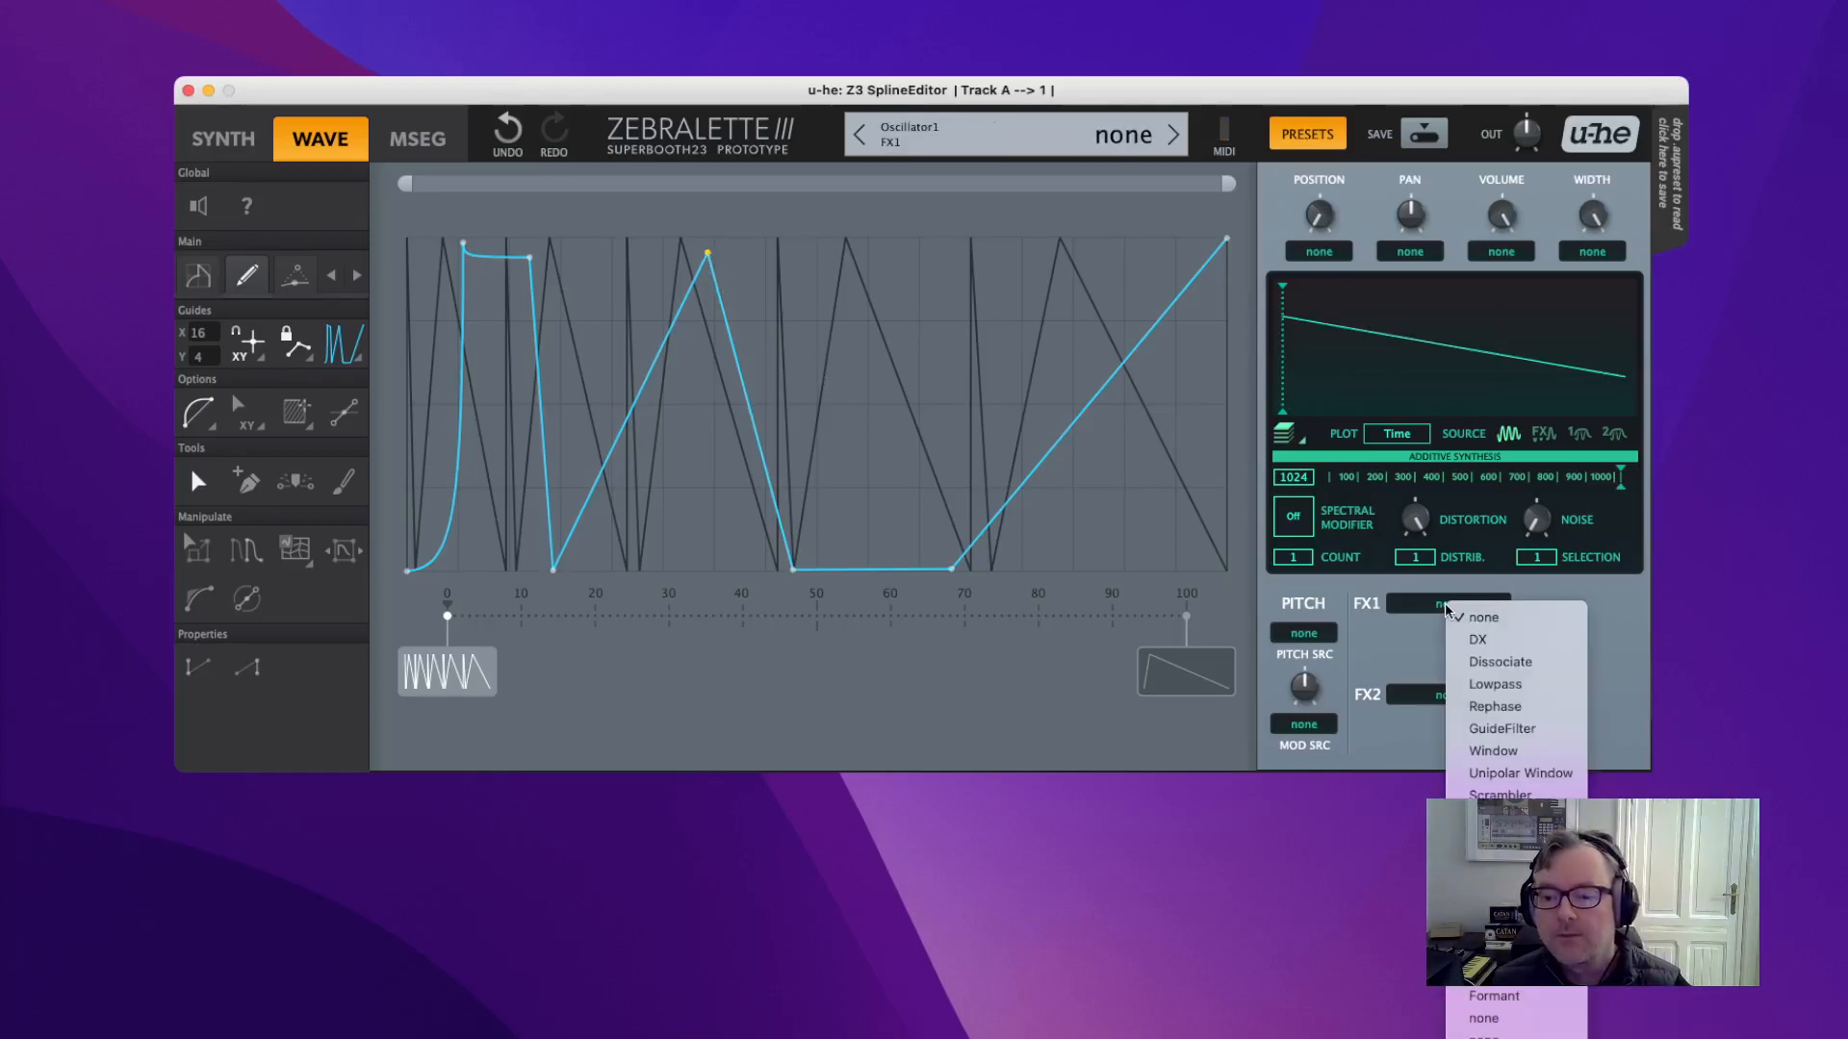
click(1490, 906)
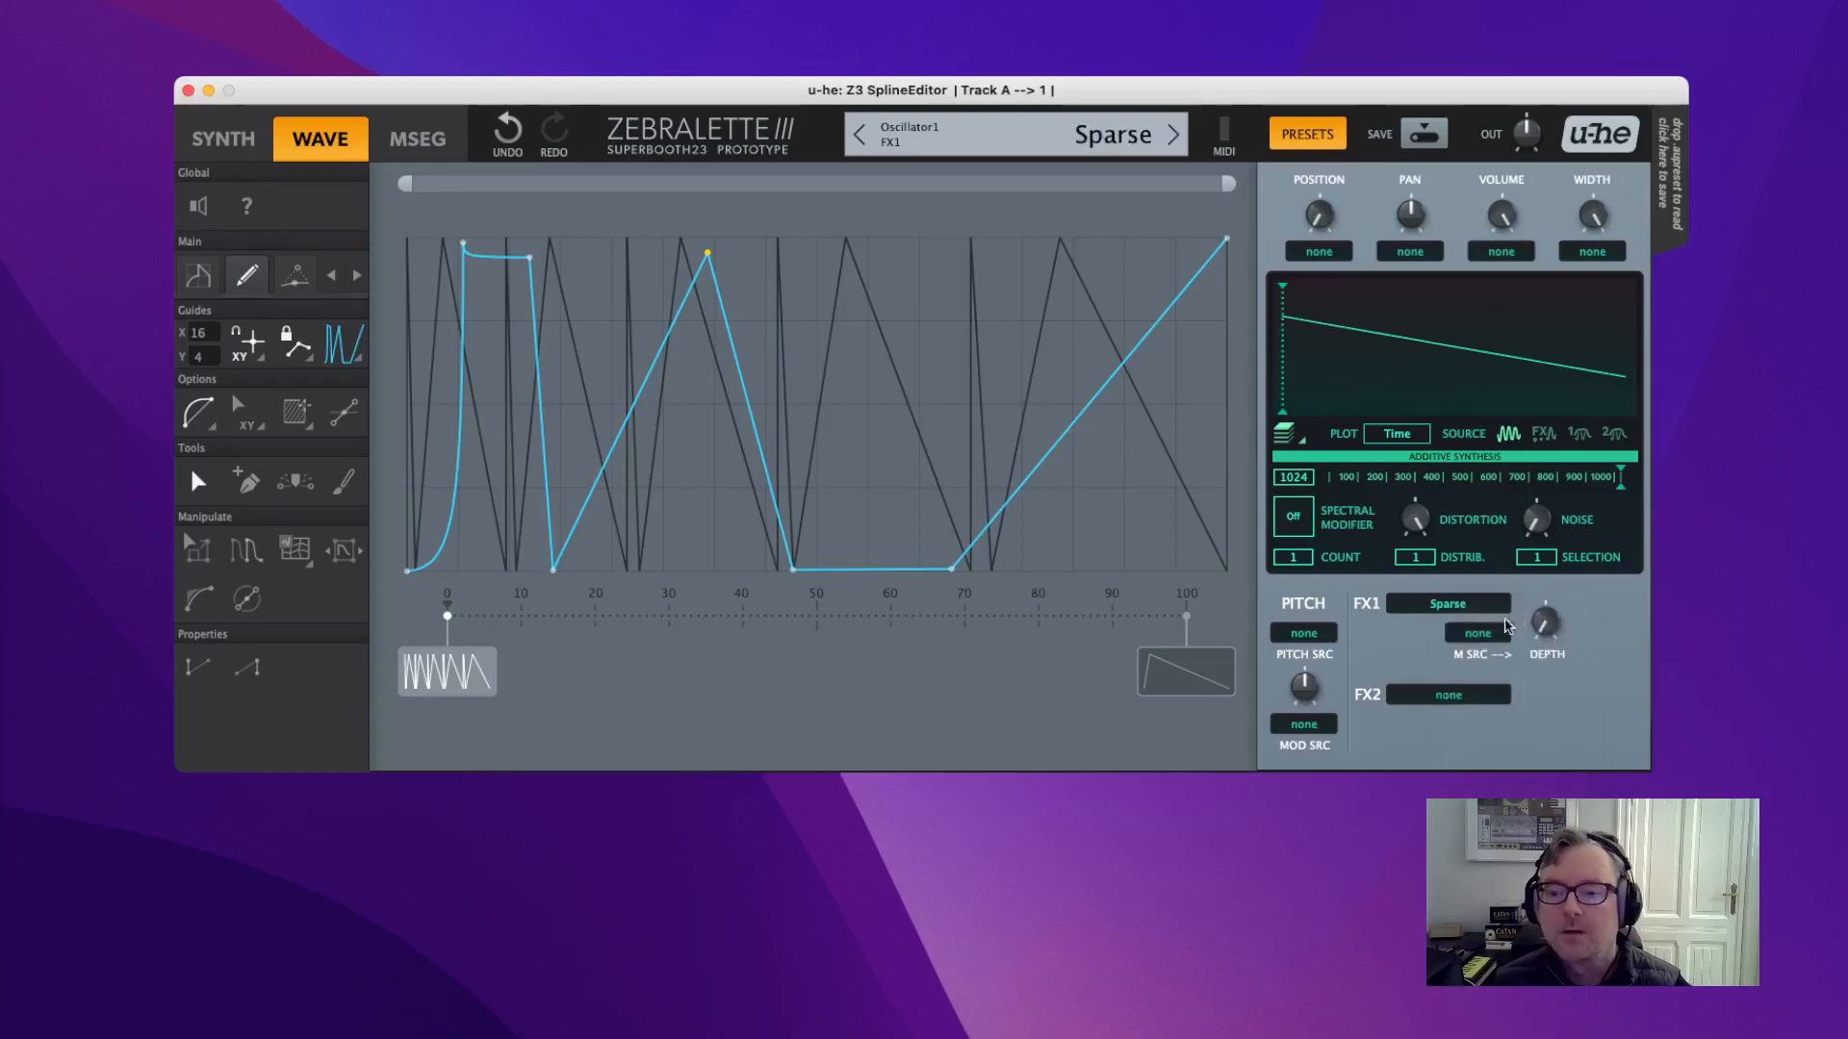
drag(1548, 628, 1533, 415)
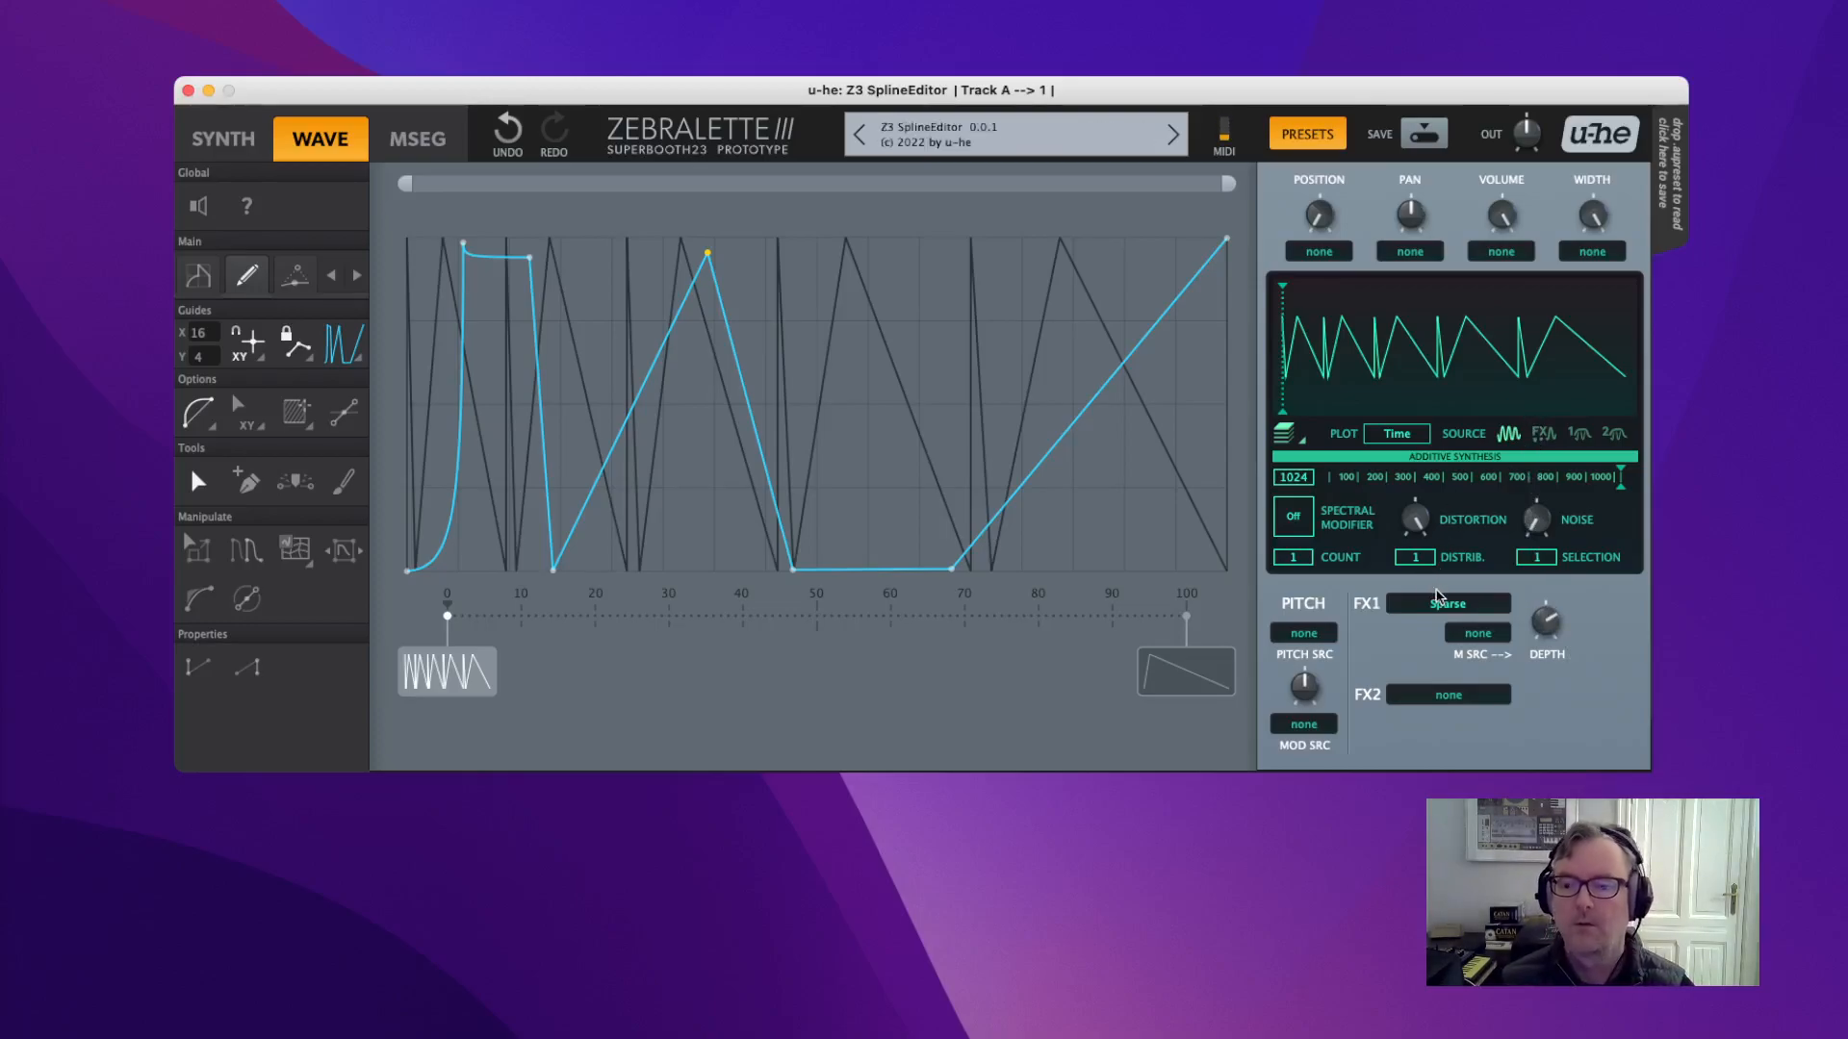
Load DX into the FX2 slot and fine-tune the Sparse depth.
click(1457, 698)
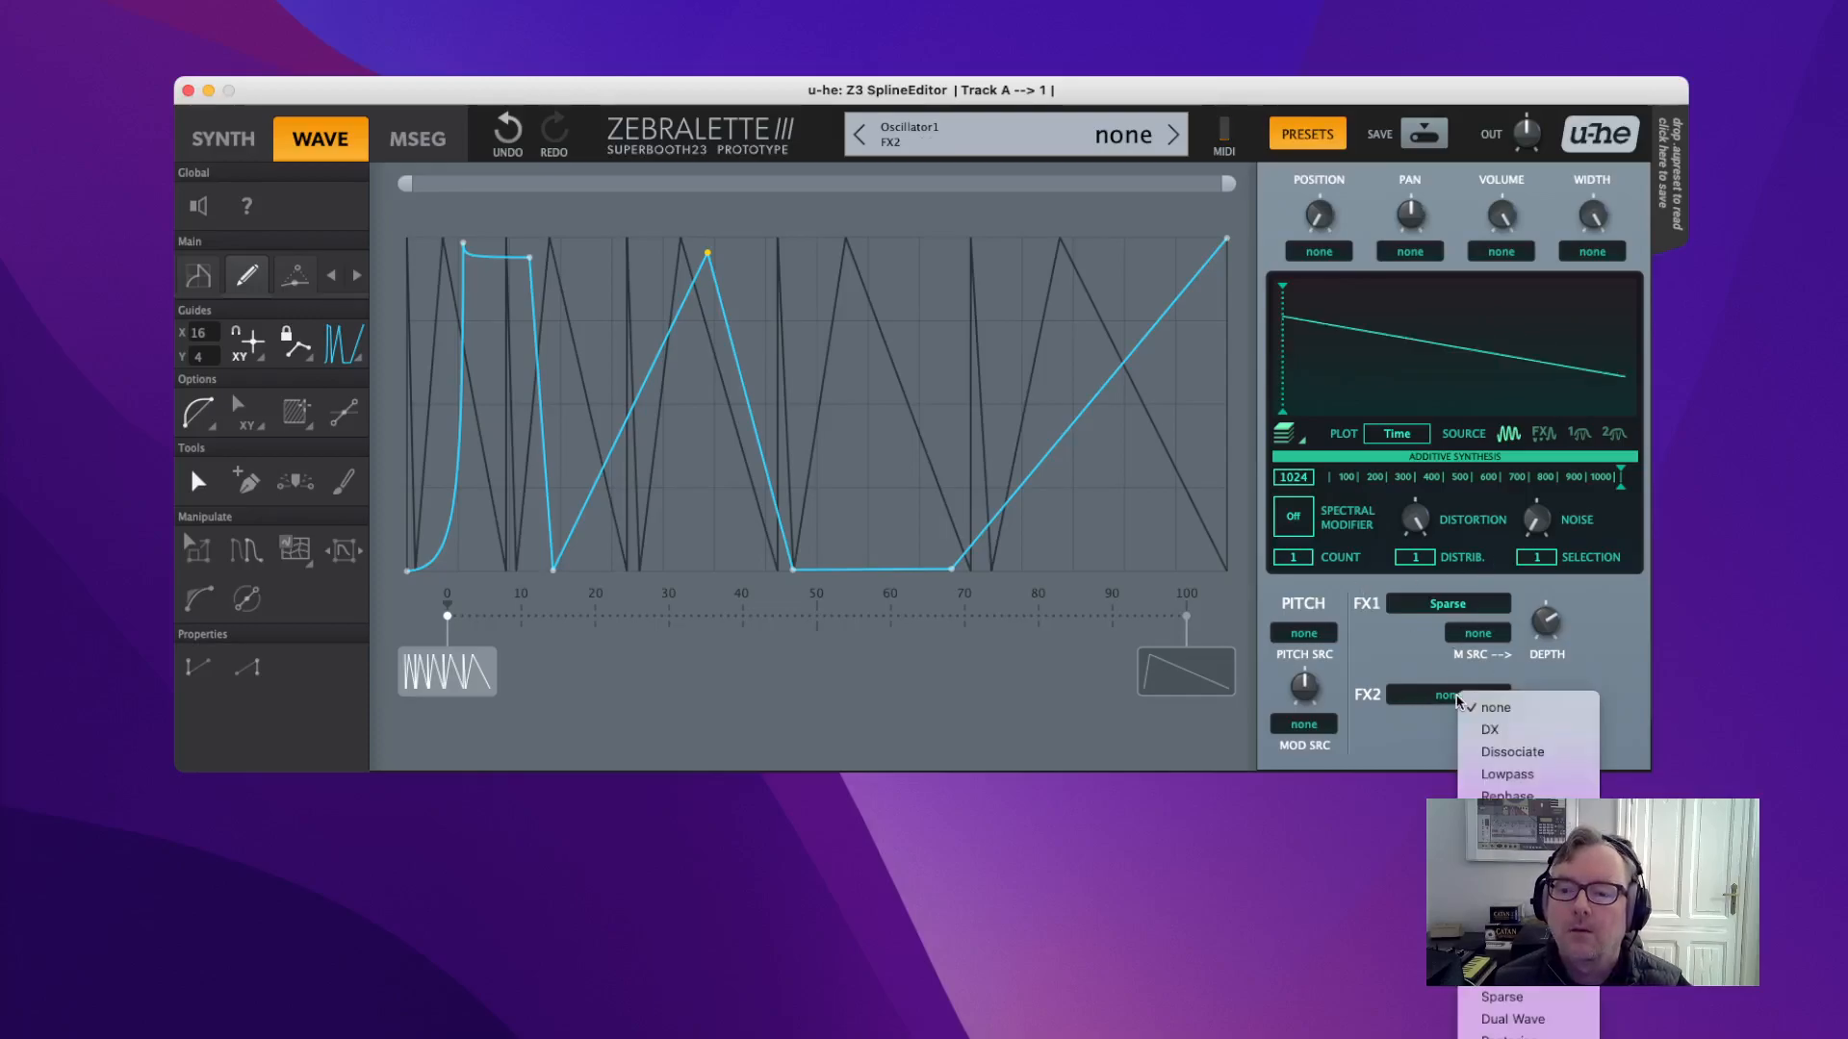
click(1499, 731)
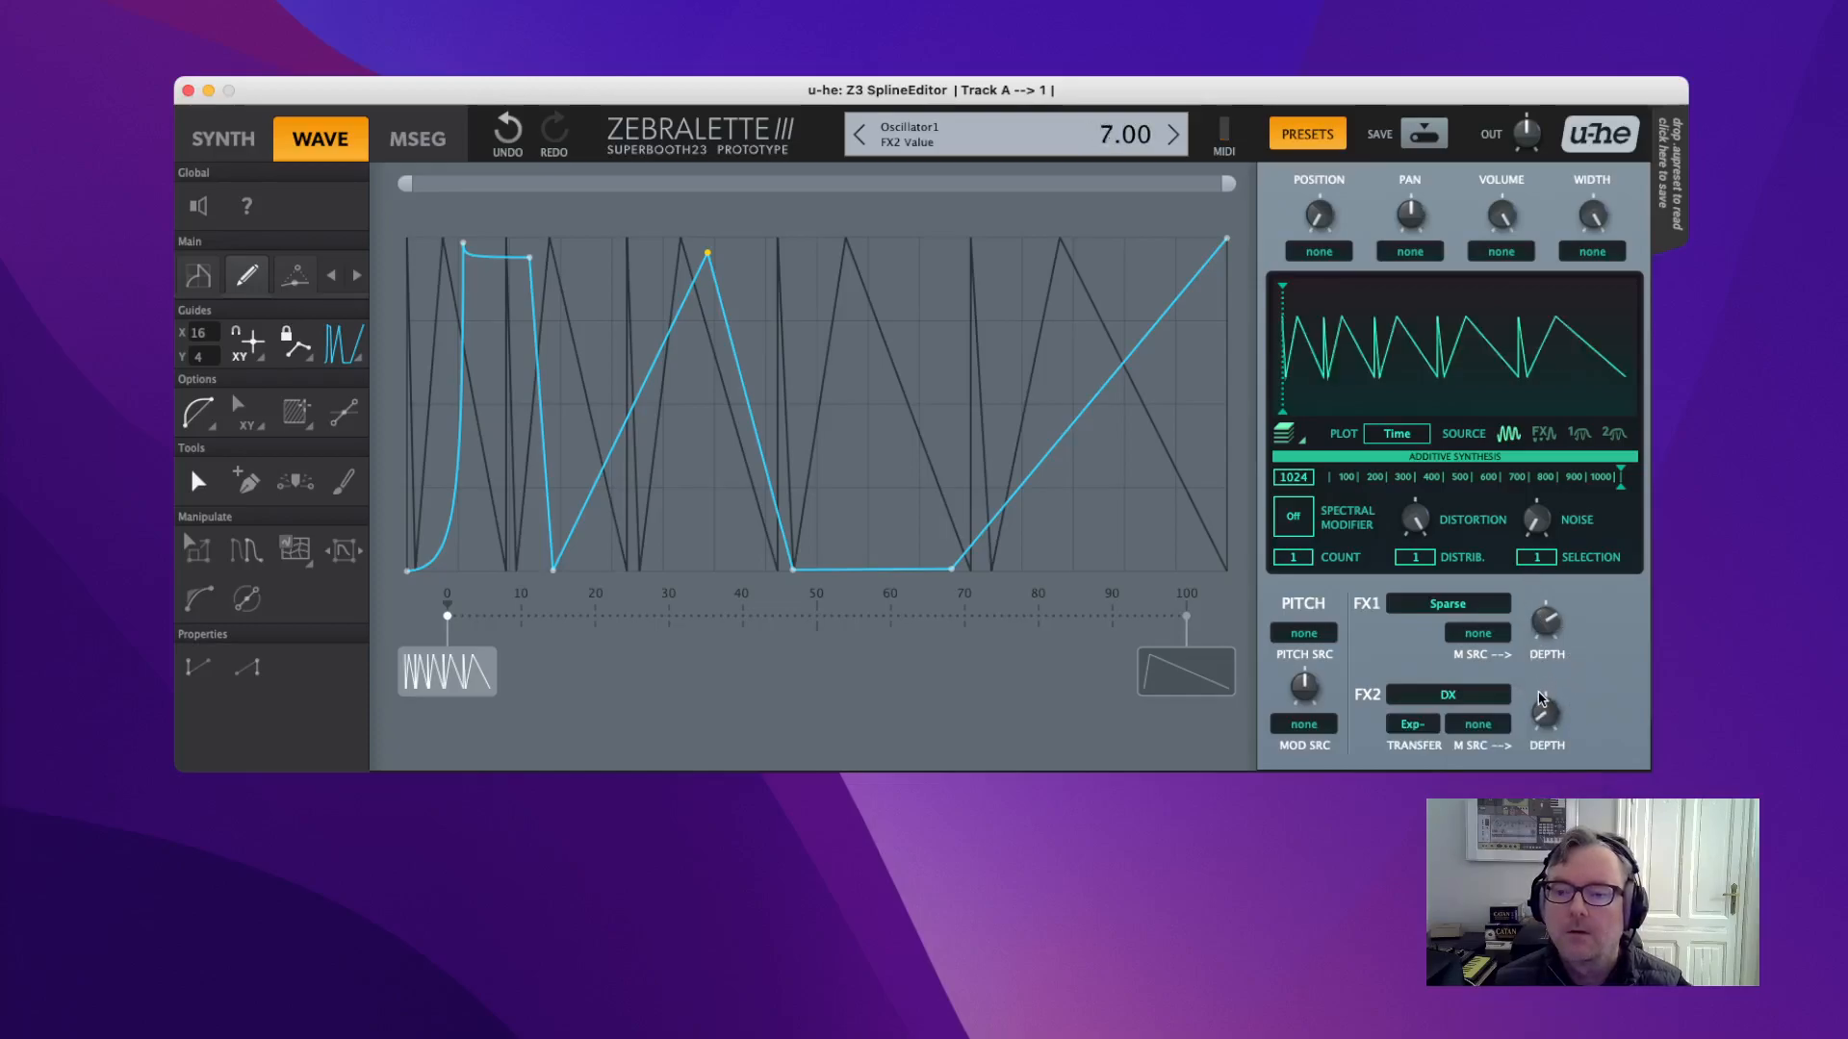
mouse_move(1559, 630)
mouse_down()
mouse_move(1546, 654)
mouse_move(1545, 608)
mouse_up()
drag(1539, 544, 1548, 612)
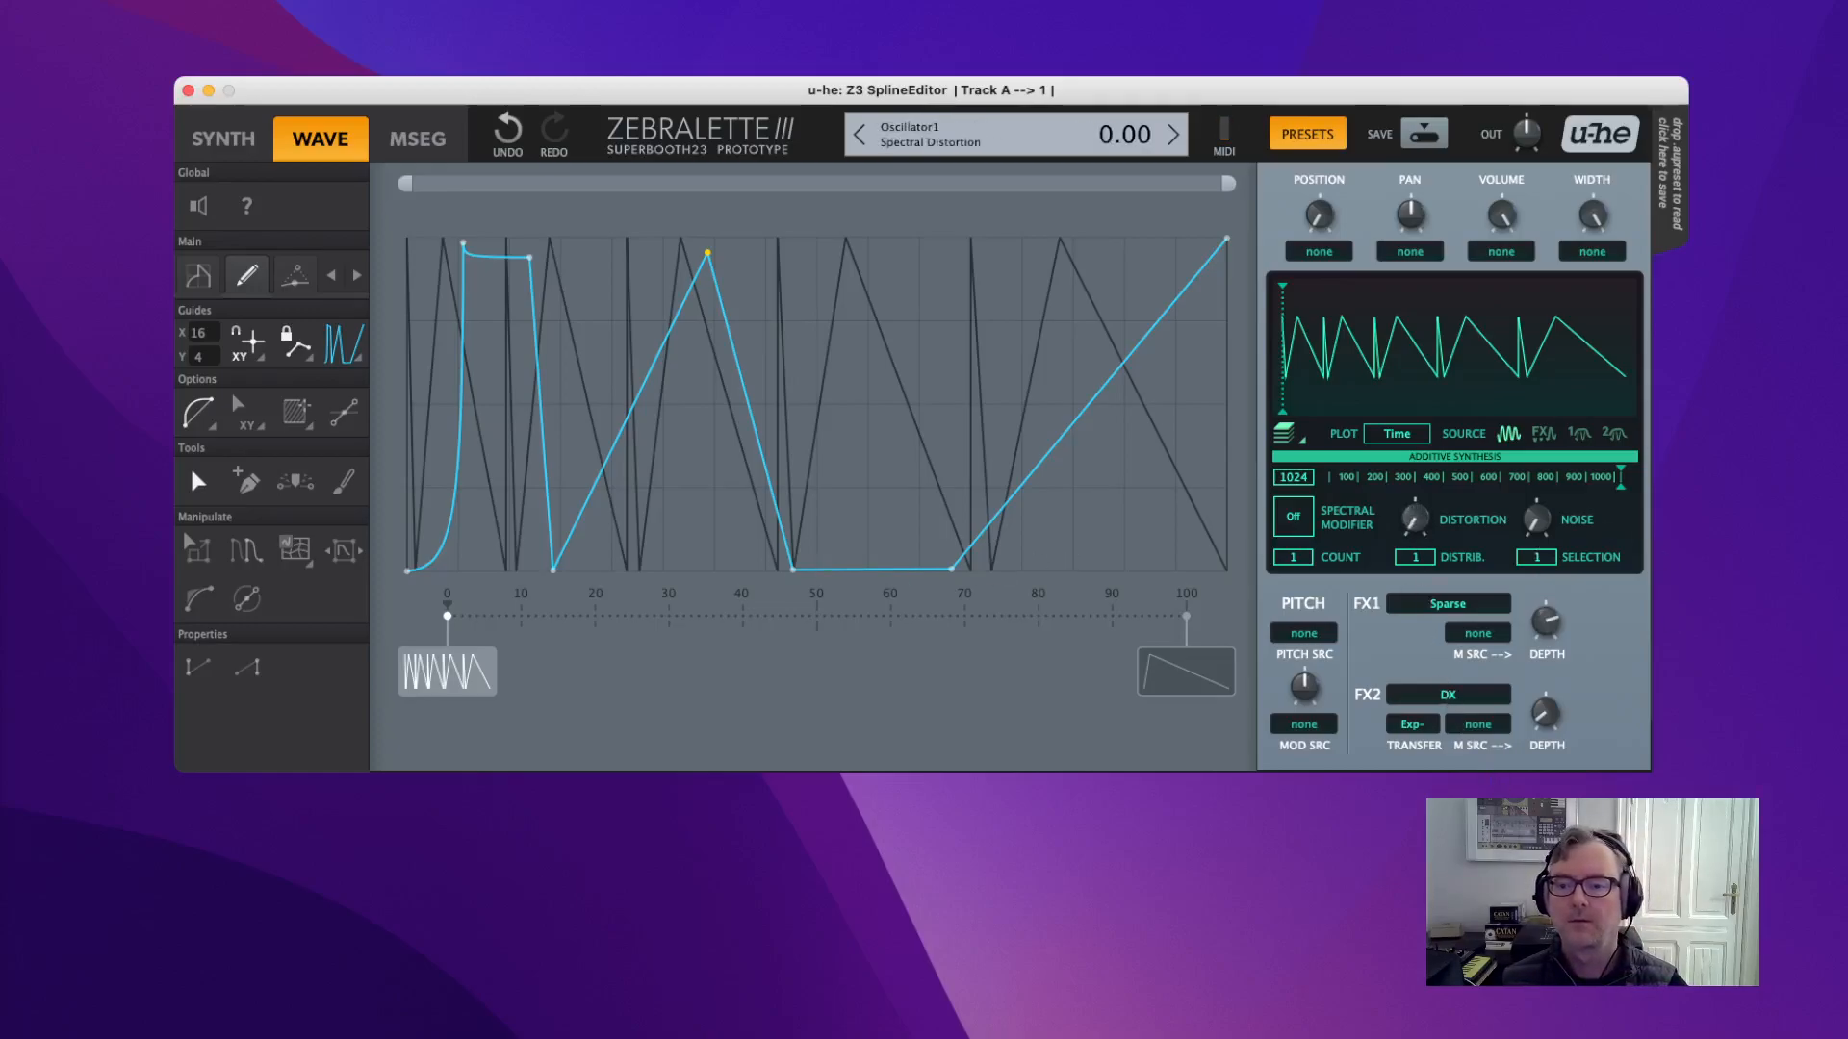
Sweep spectral distortion and return it to 0, raise DX depth, and cut additive sines to 62.
drag(1430, 553, 1429, 547)
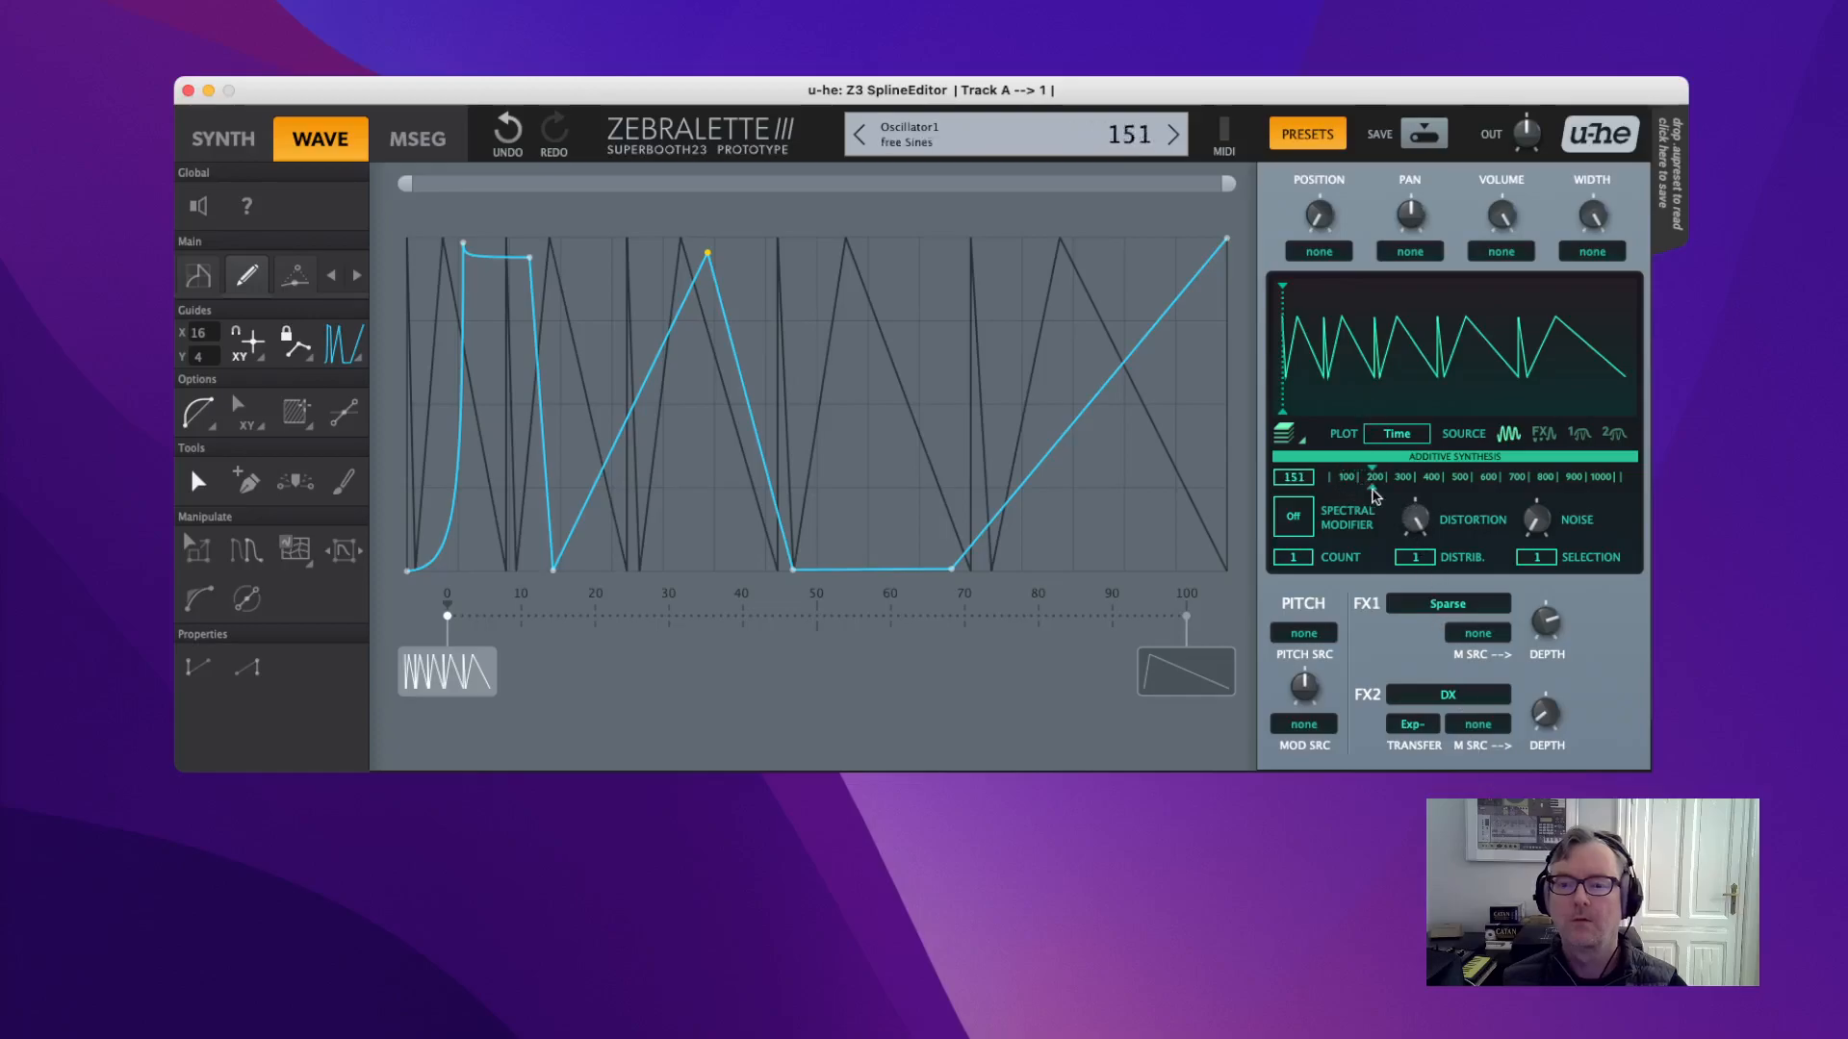
drag(1418, 524, 1420, 563)
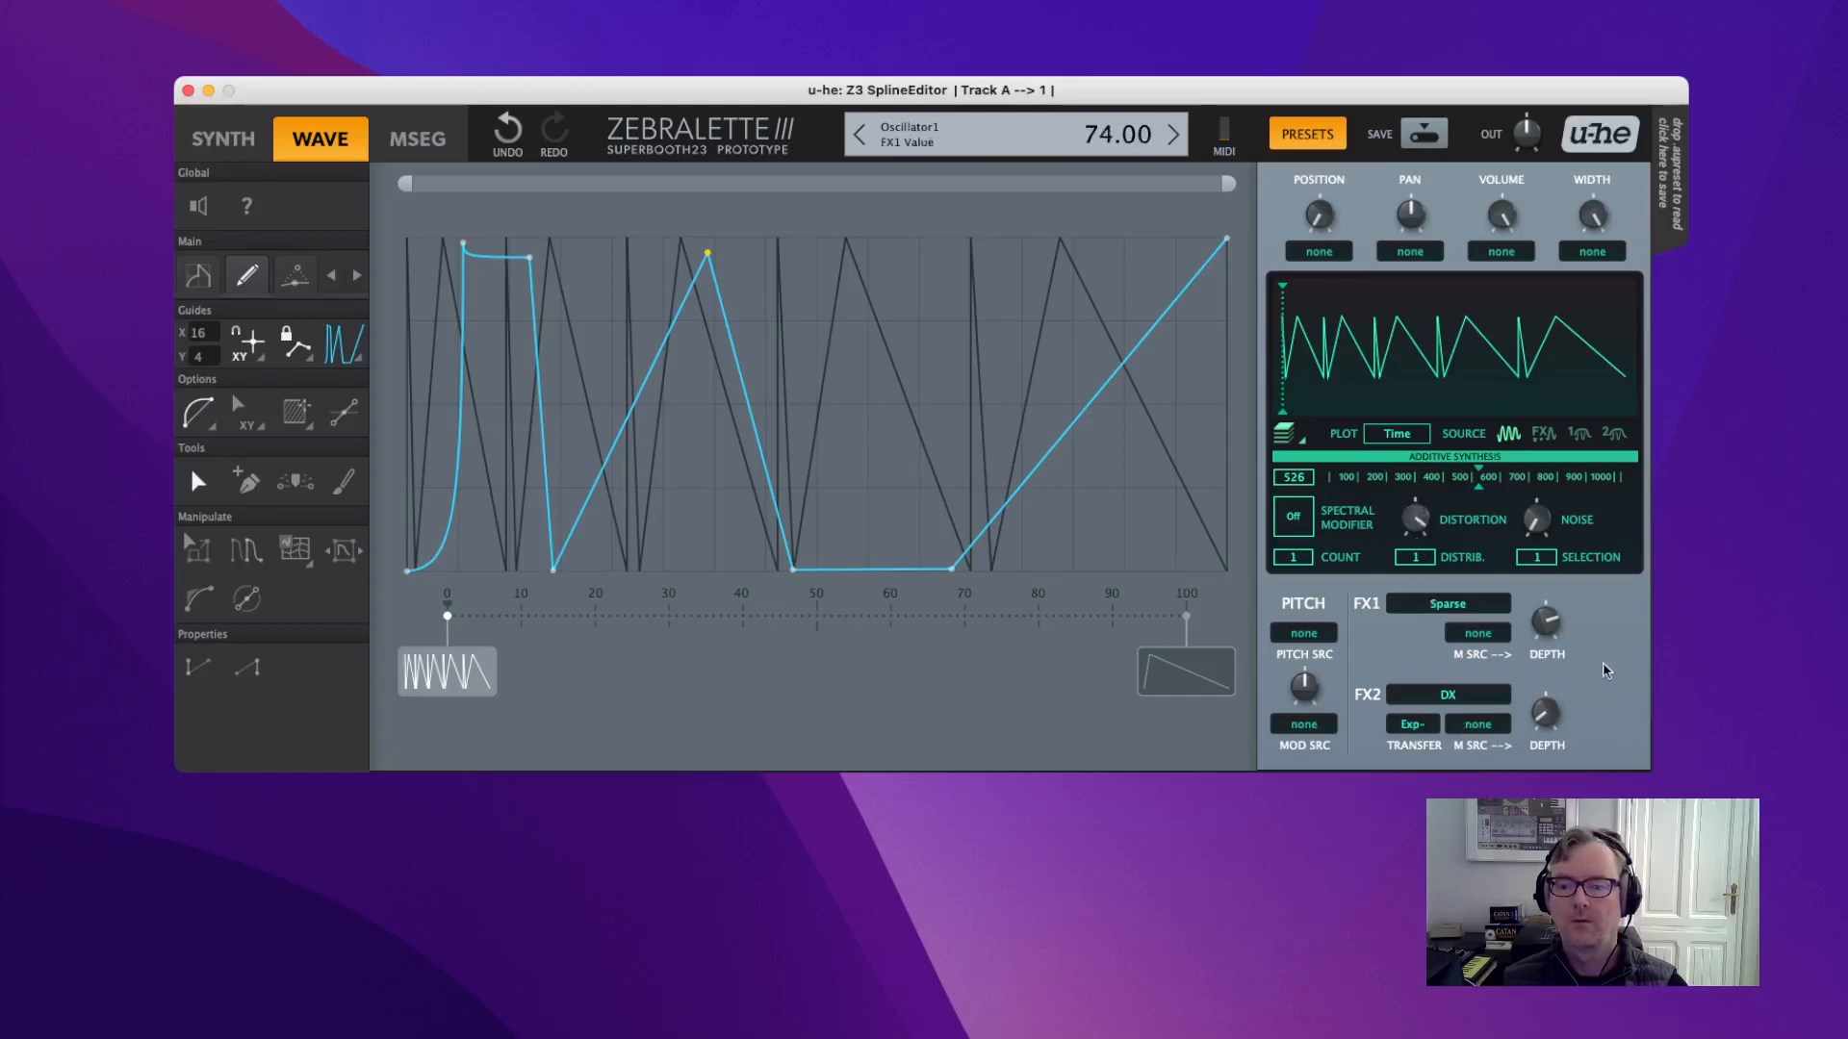
drag(1551, 698, 1550, 664)
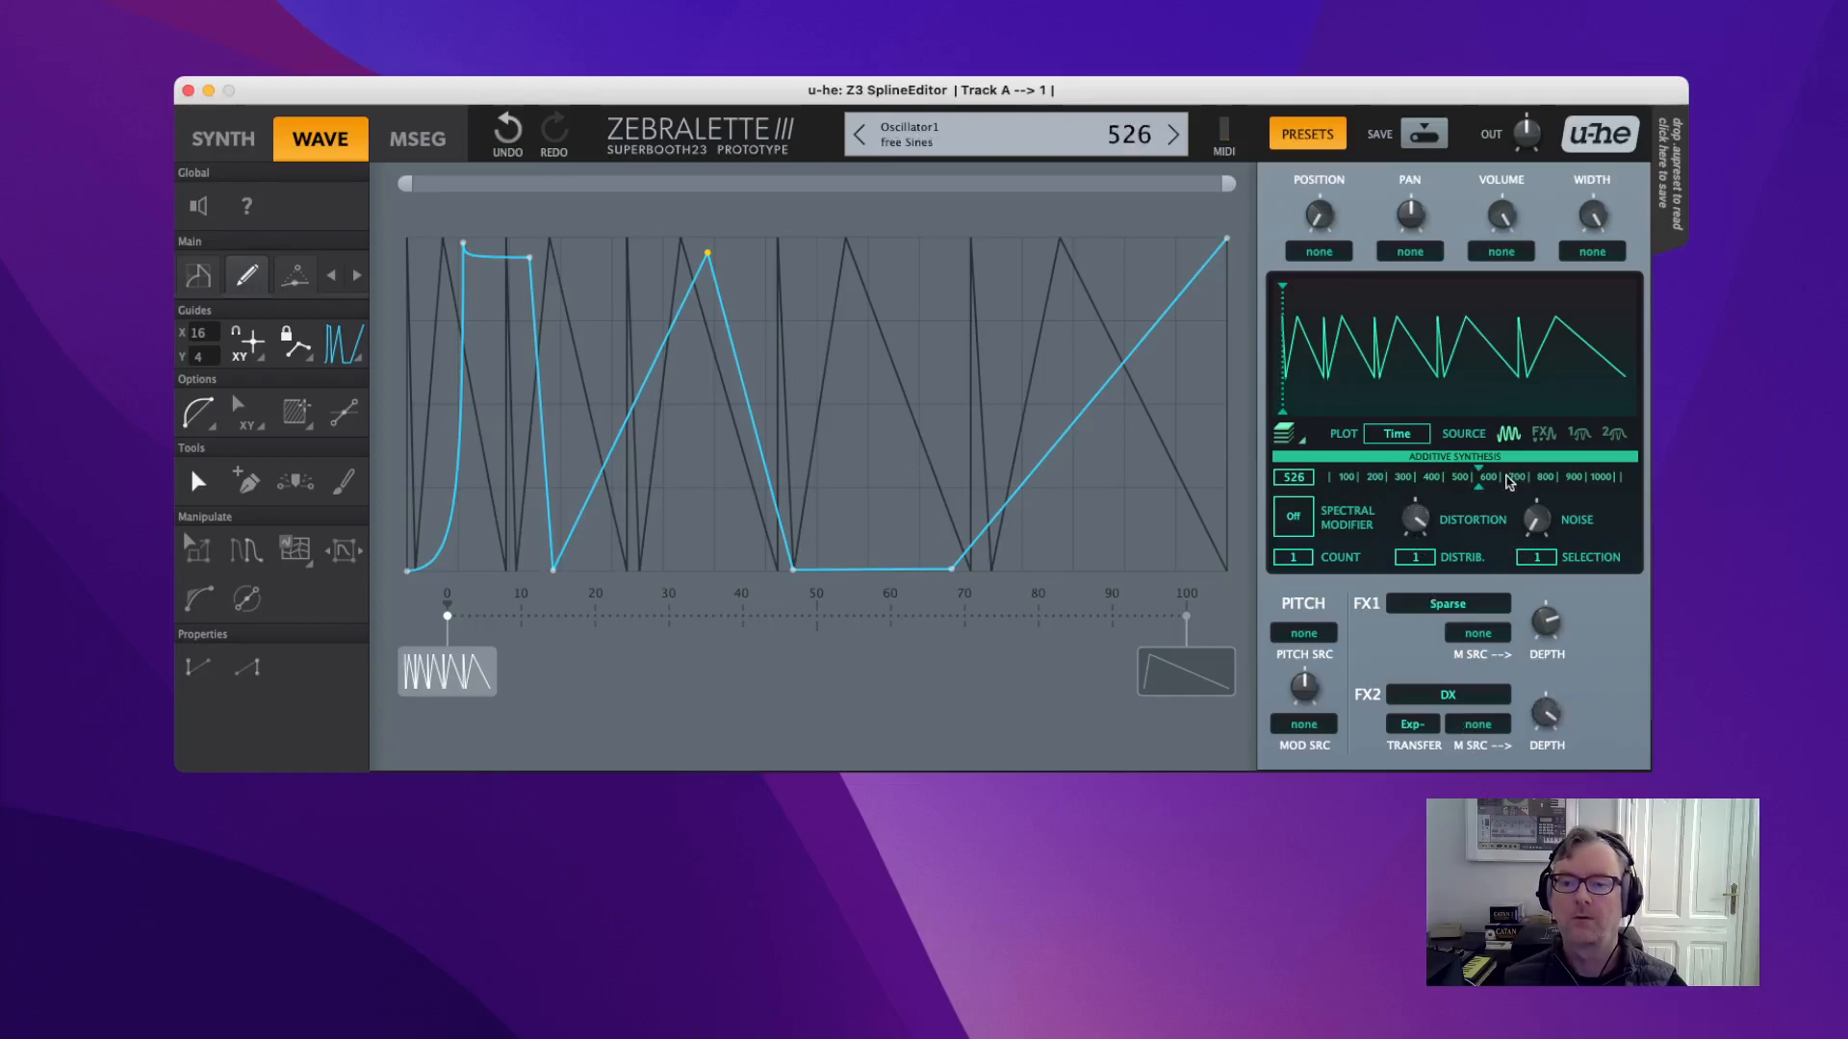
drag(1415, 520, 1416, 568)
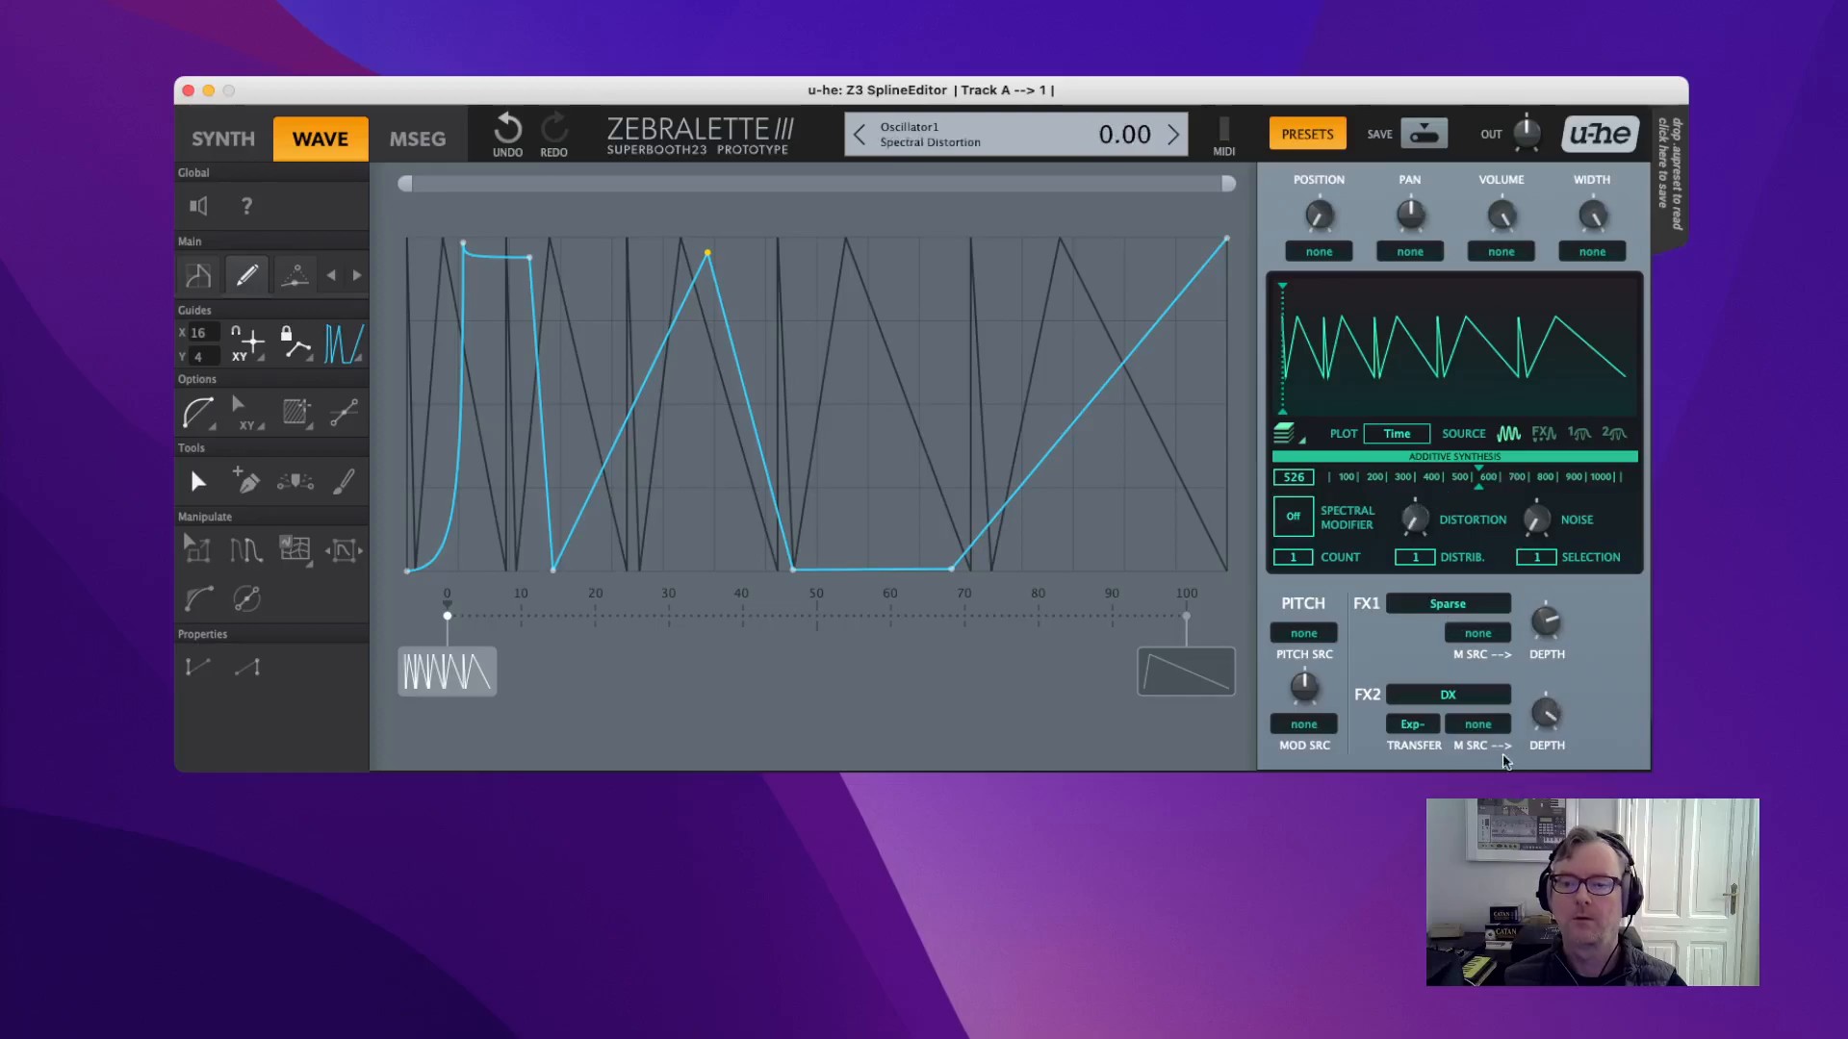
drag(1479, 478, 1345, 482)
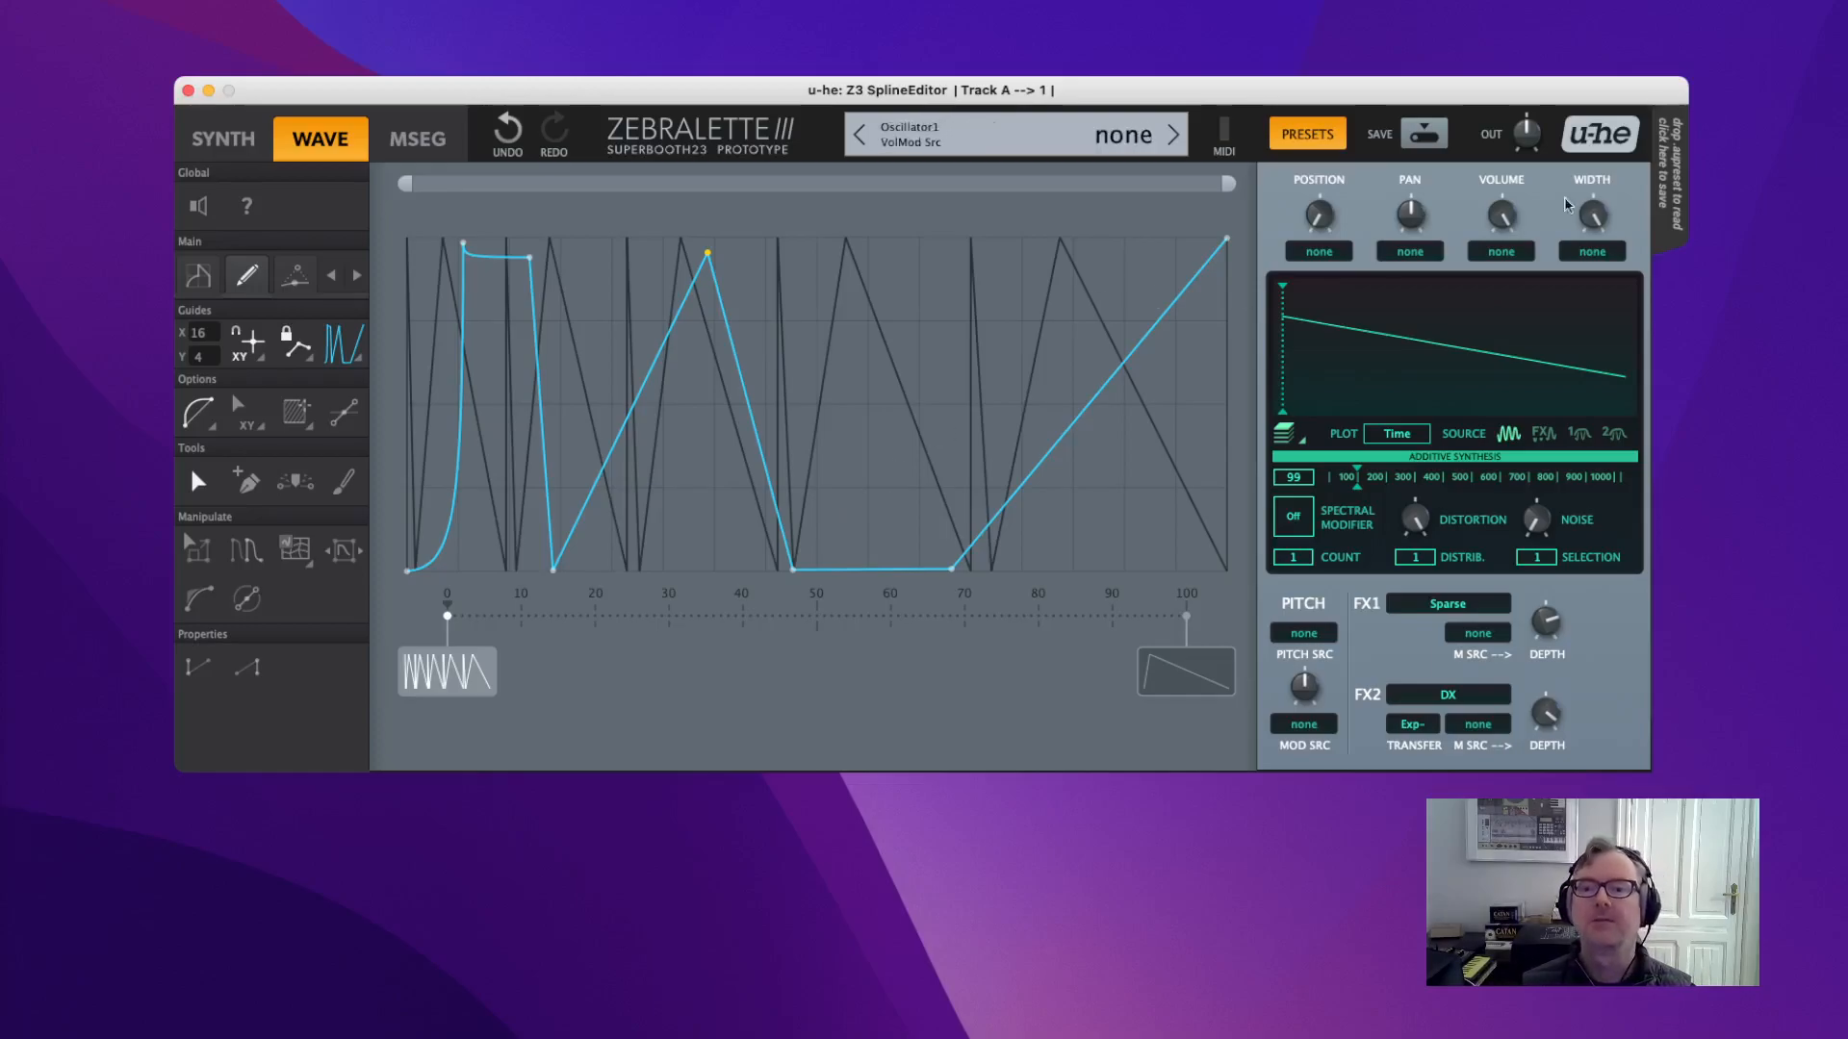
Sweep the wave Position, copy the Guide1 zigzag curve, and bring the empty BBEdit document alongside.
drag(1318, 213, 1377, 426)
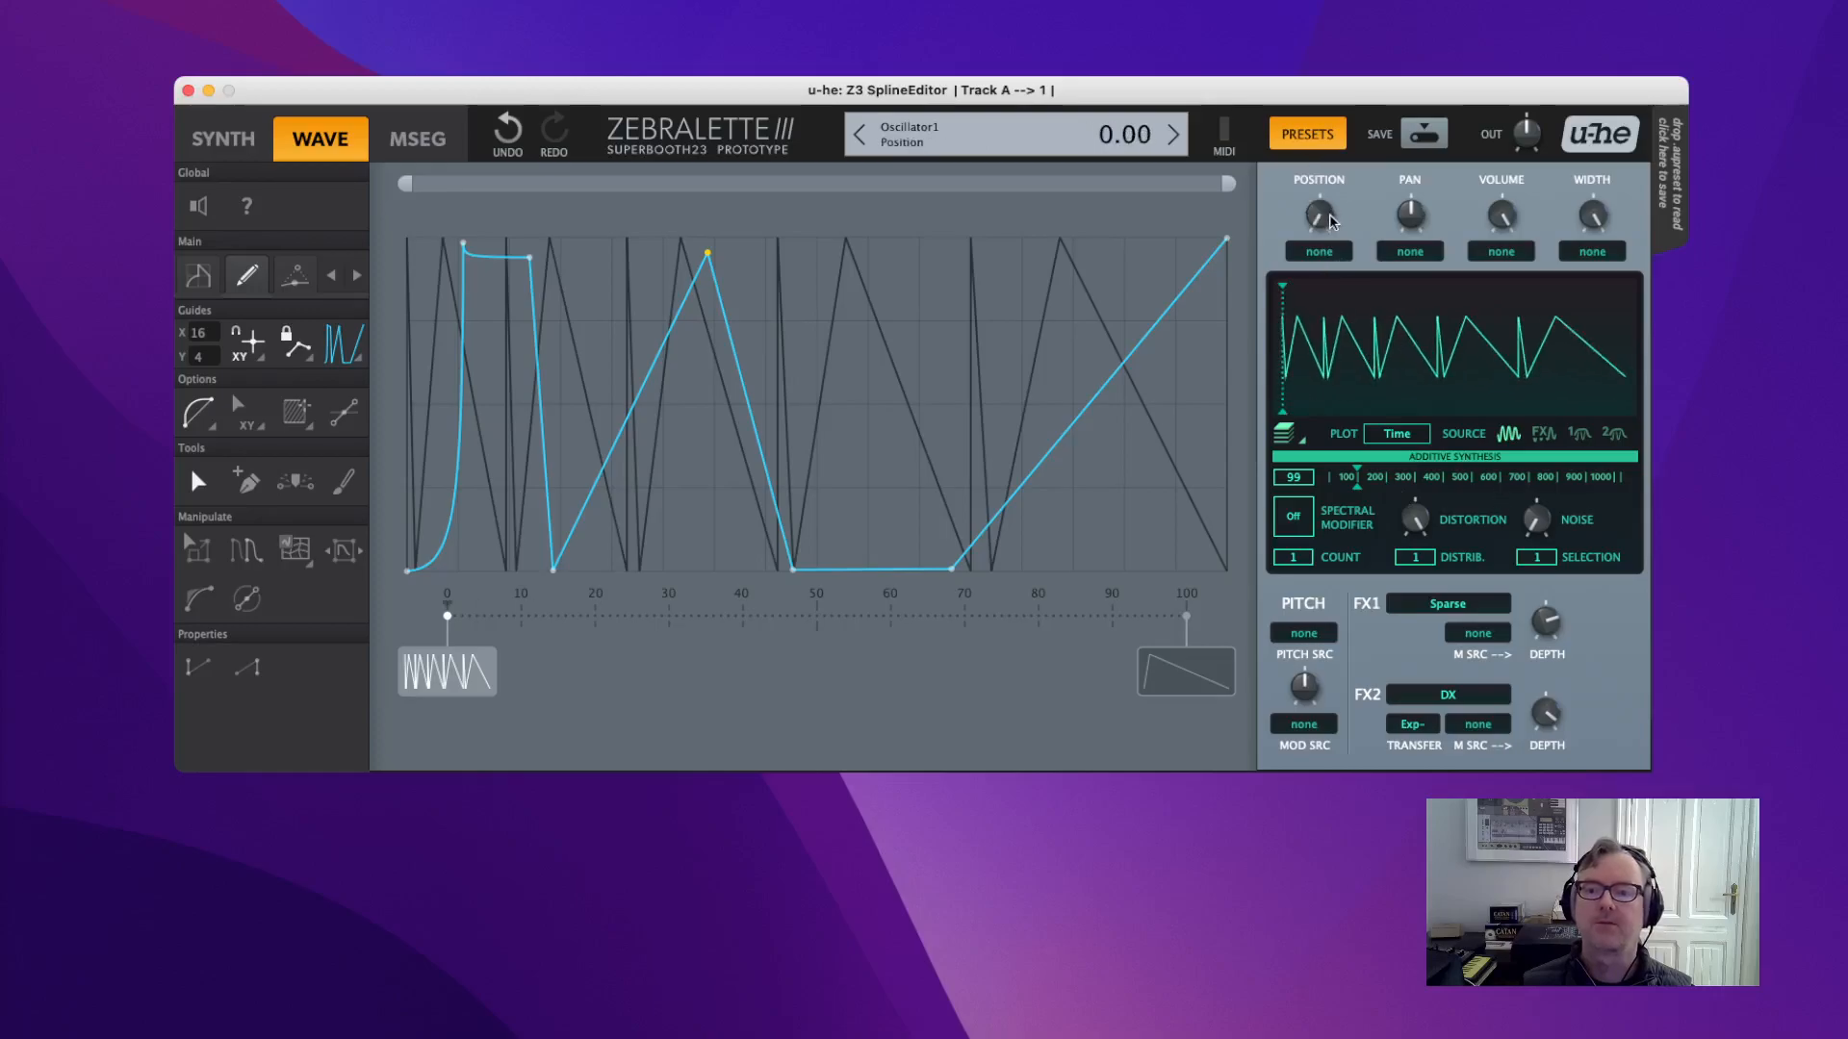
drag(1319, 213, 1388, 413)
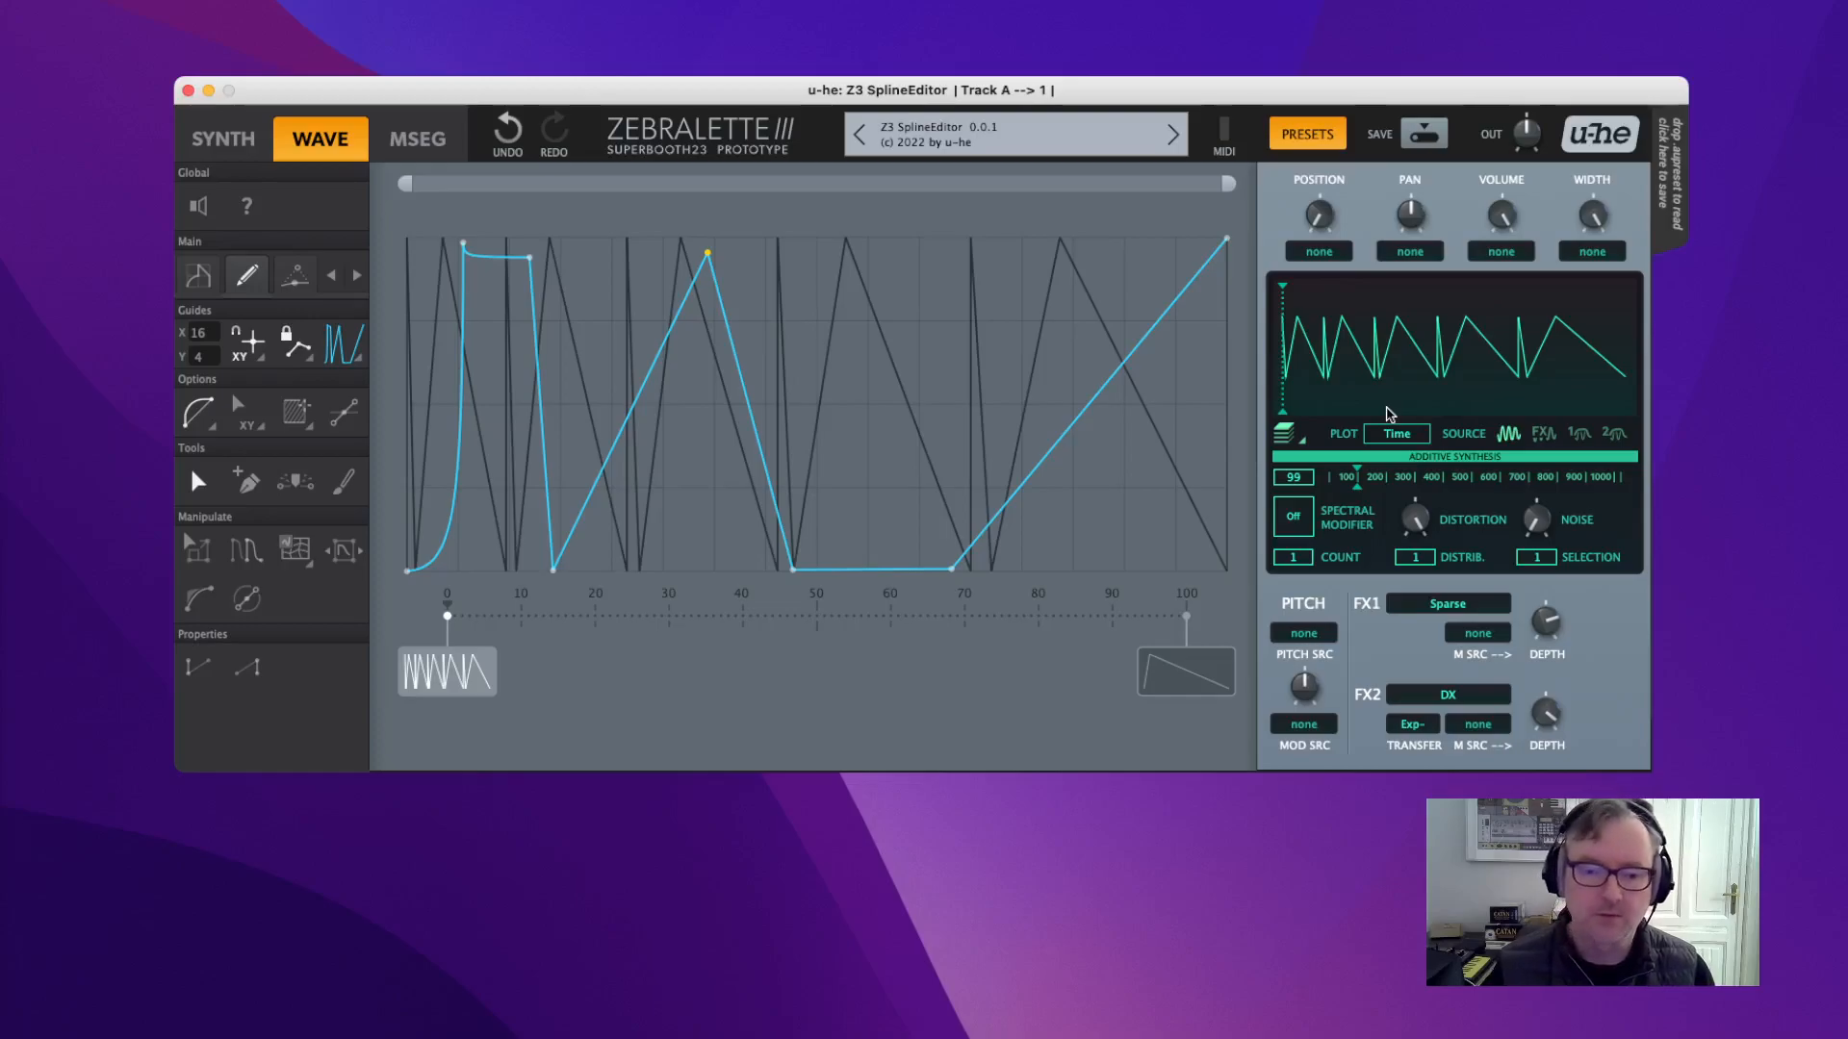
click(342, 358)
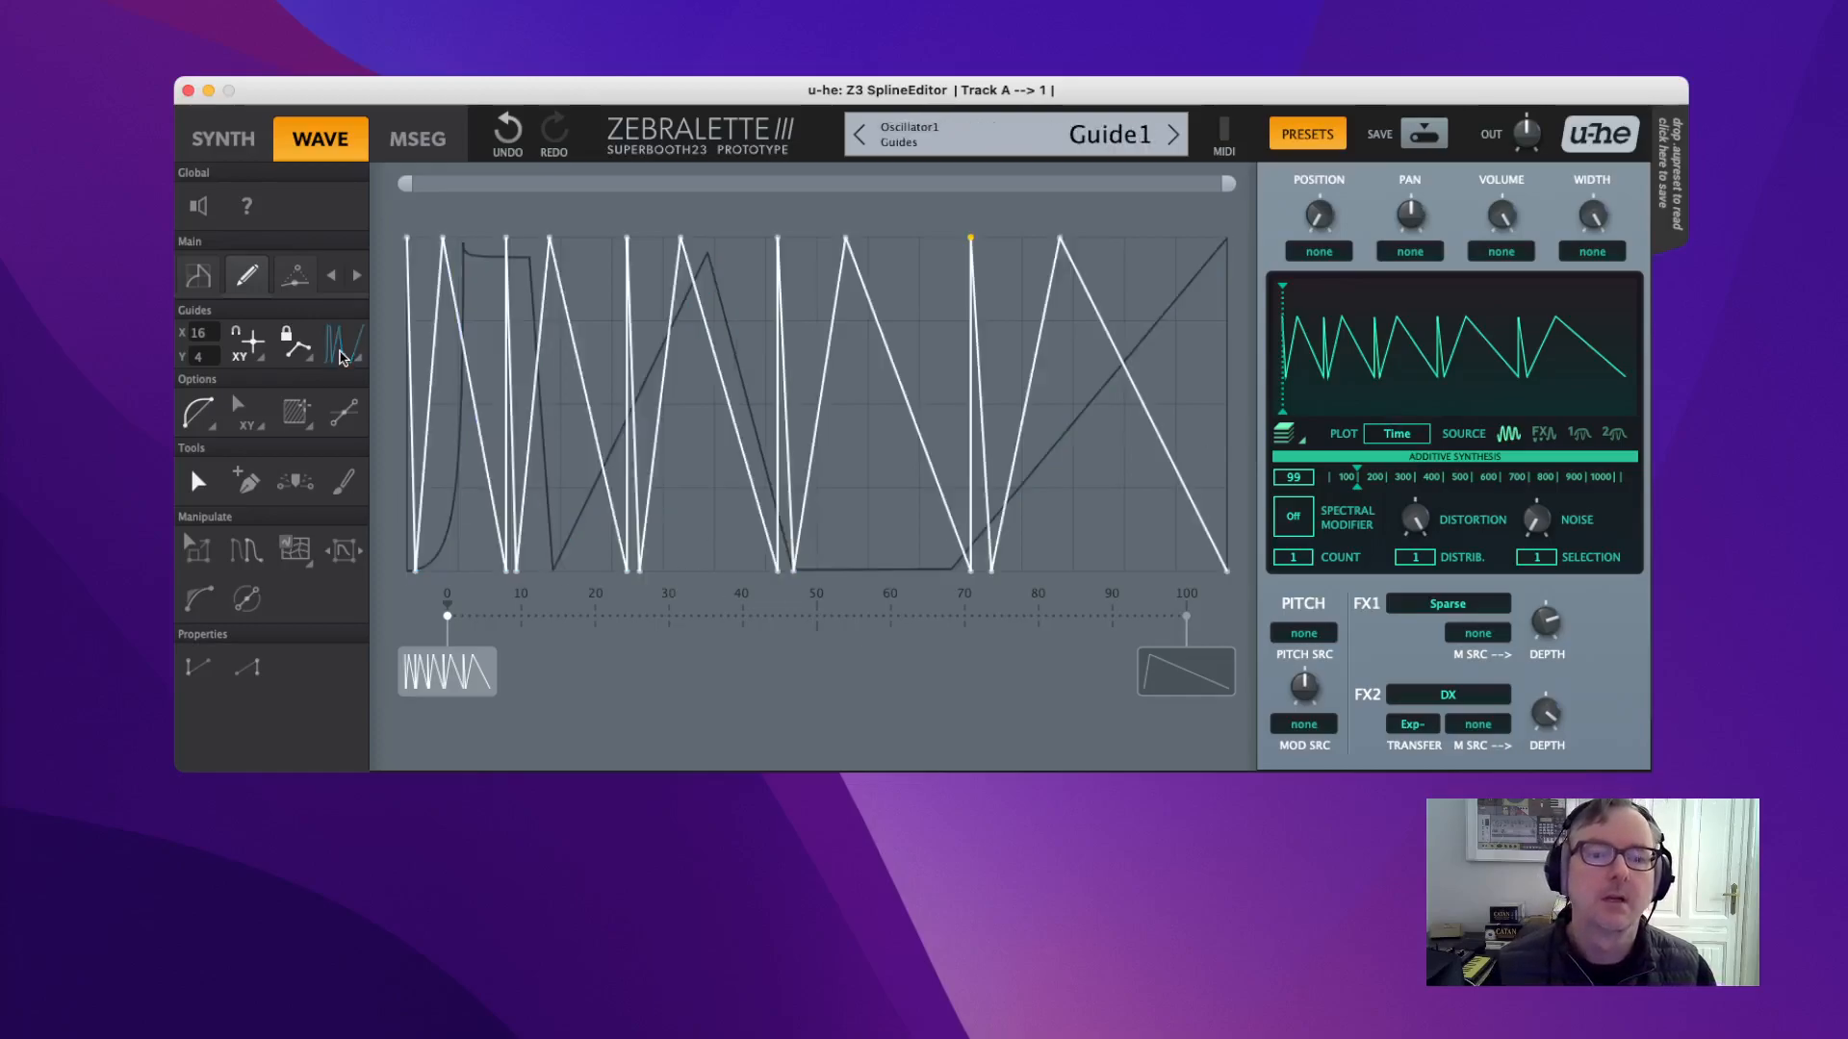
right_click(861, 435)
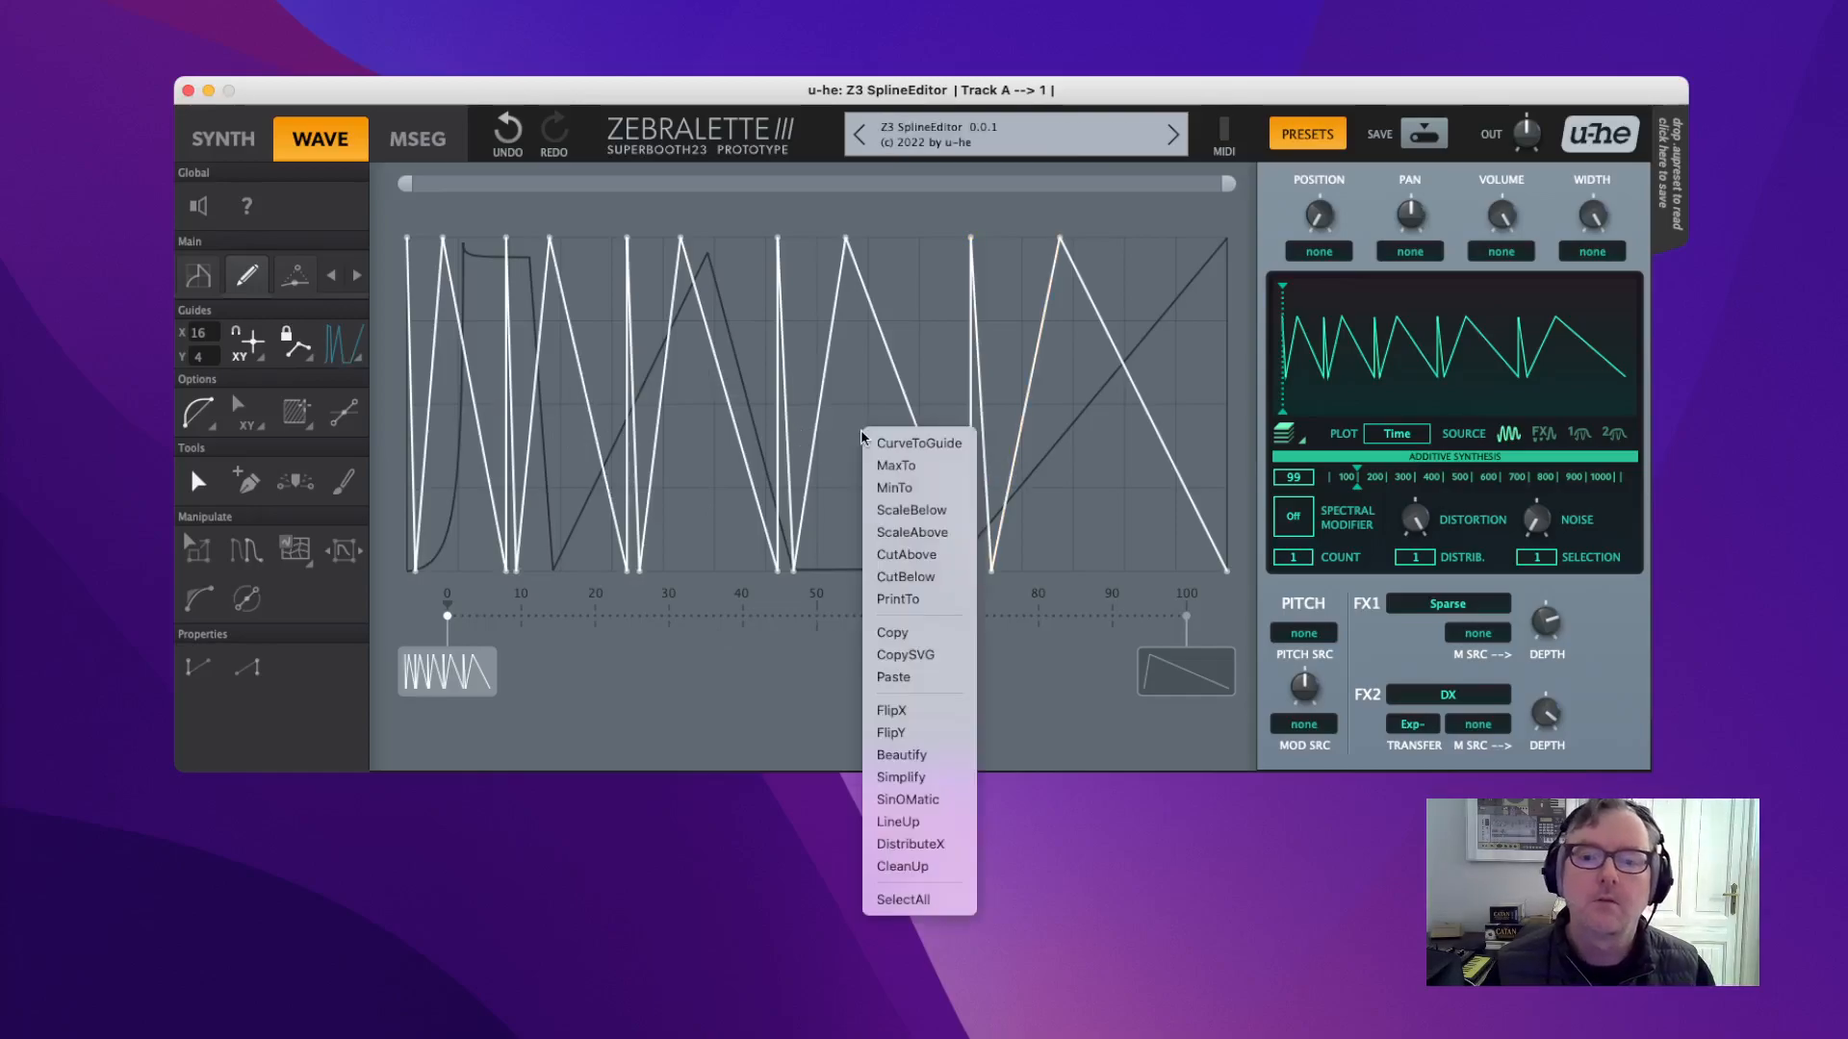
click(896, 635)
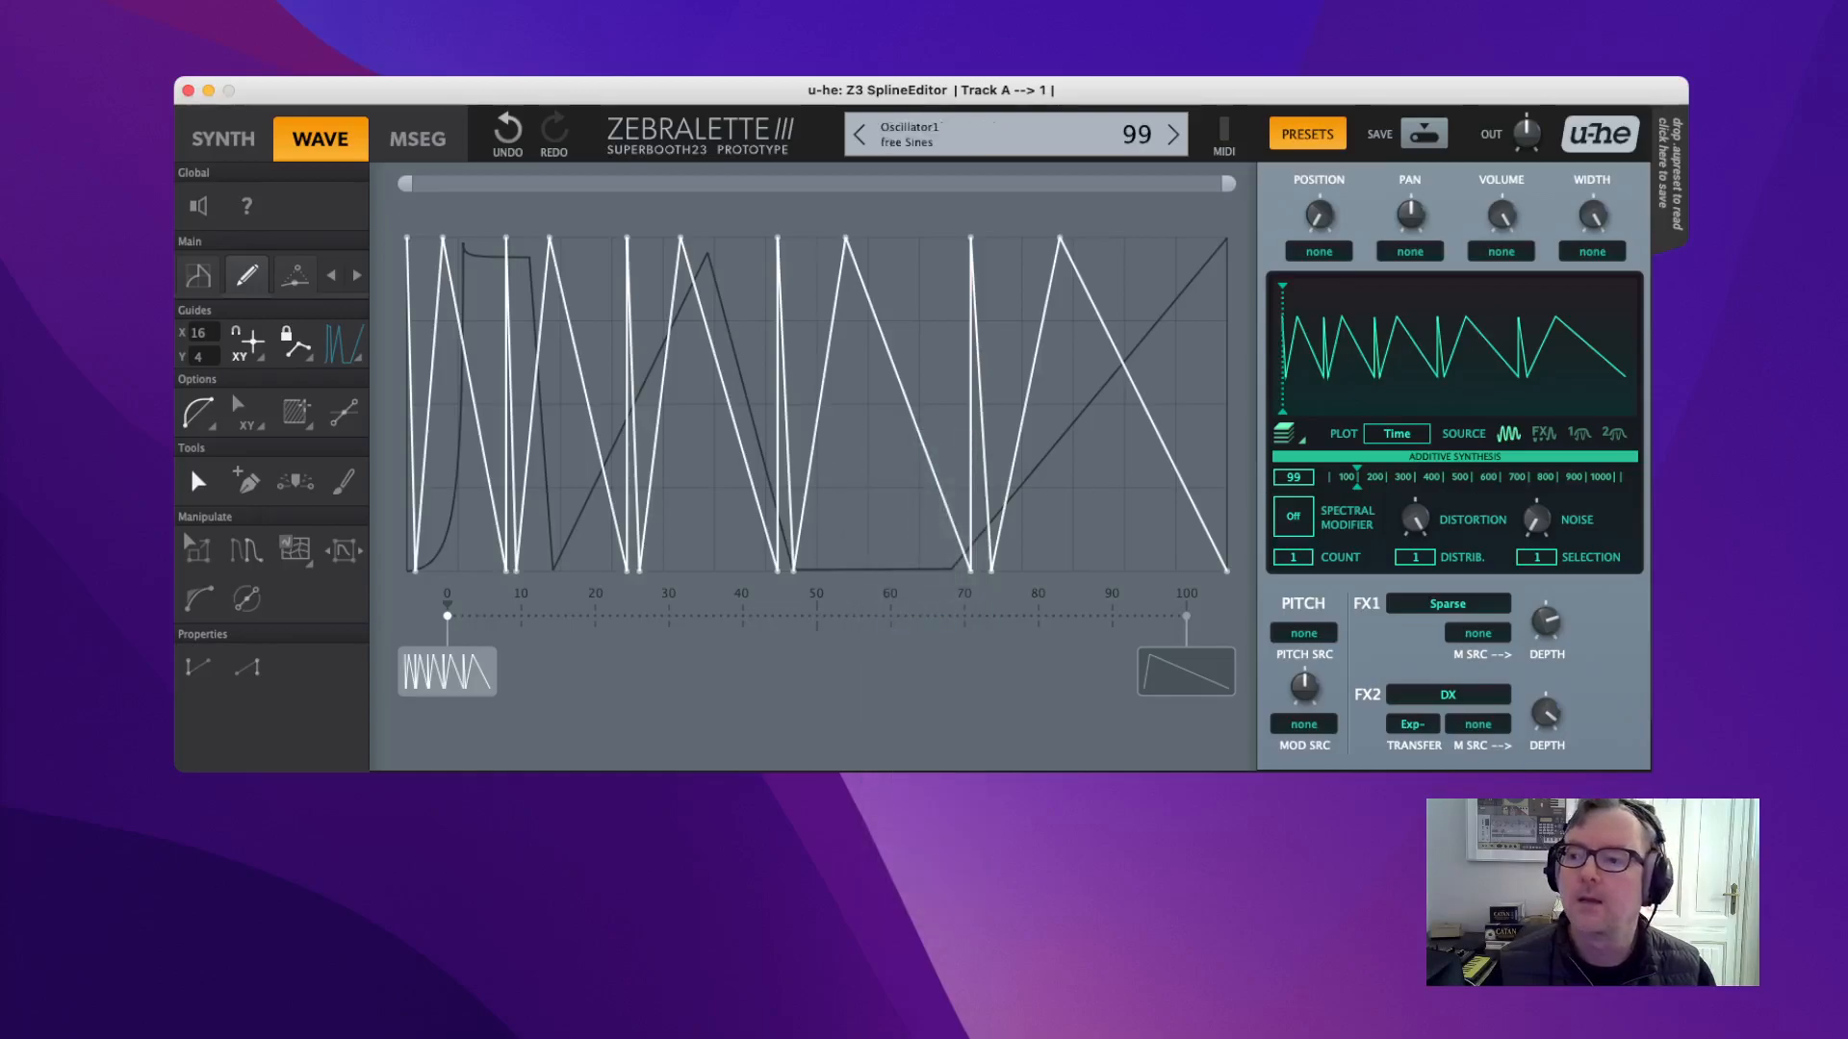
drag(1846, 221, 620, 65)
Paste the curve as u-he Bezier Curve text into the untitled BBEdit document, then slide BBEdit aside.
right_click(773, 179)
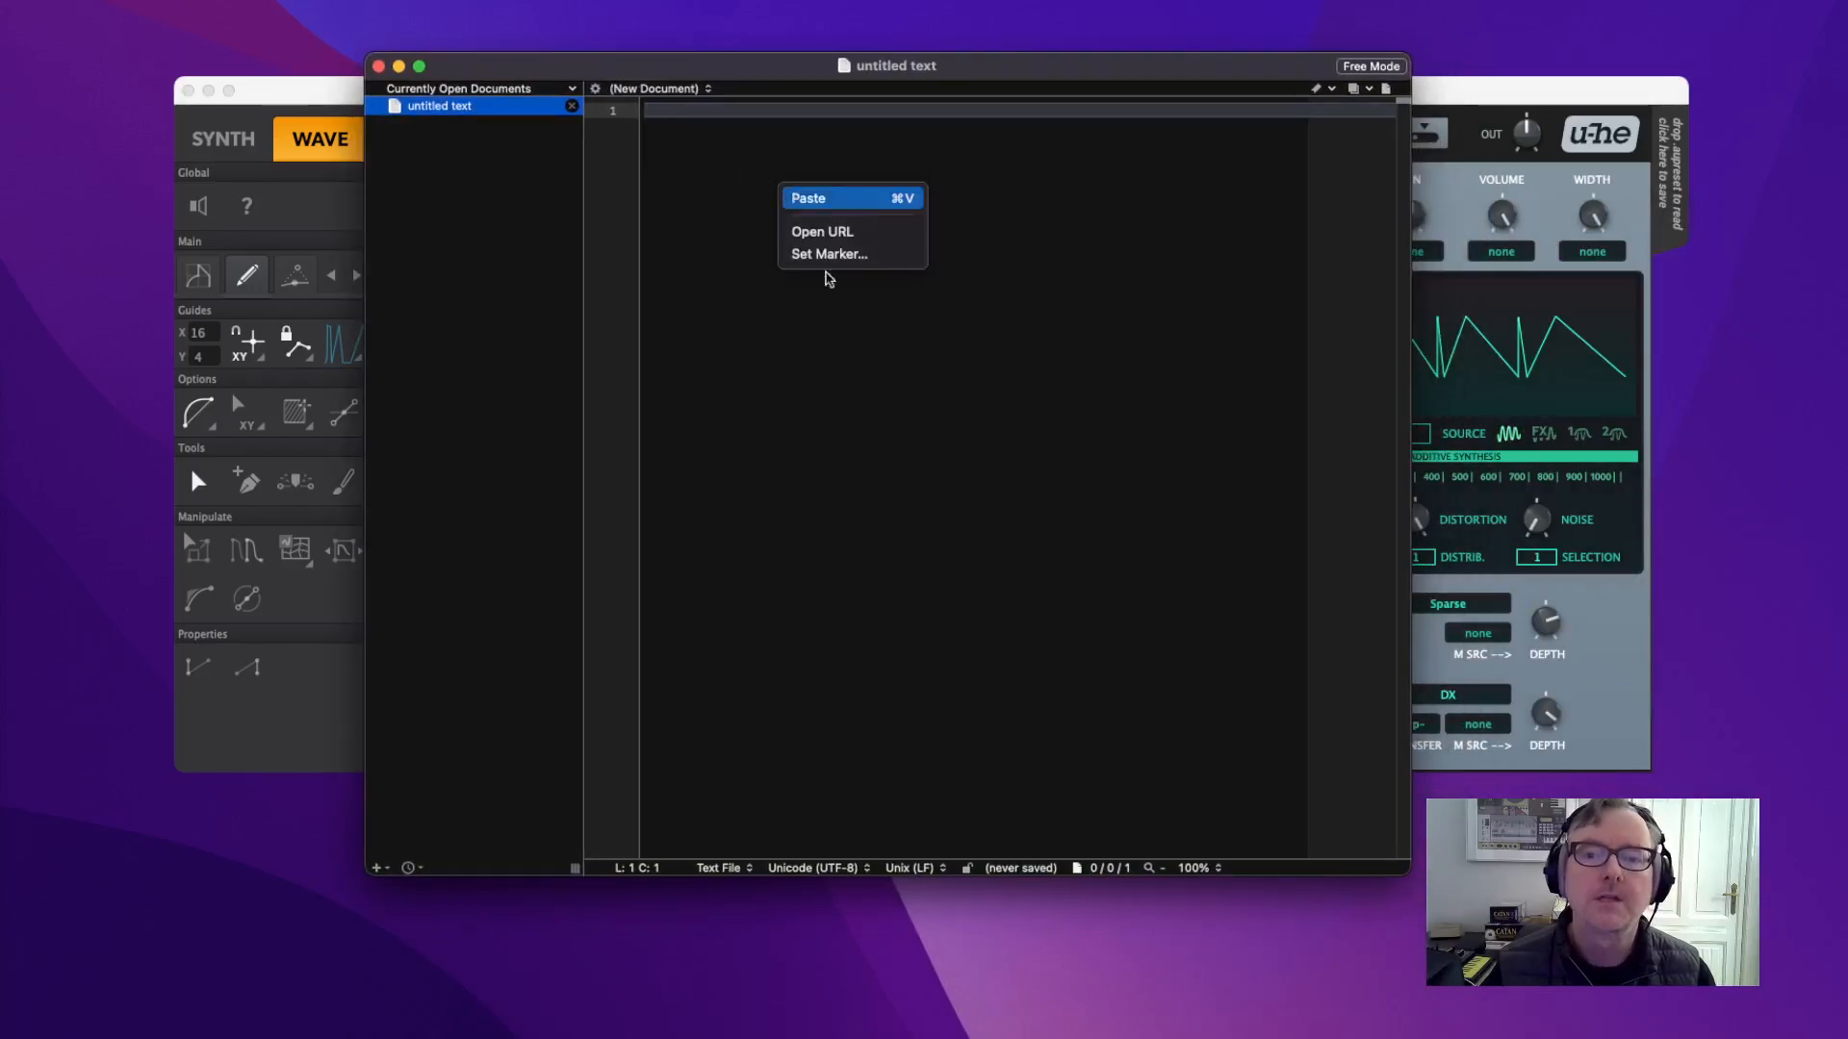
click(791, 192)
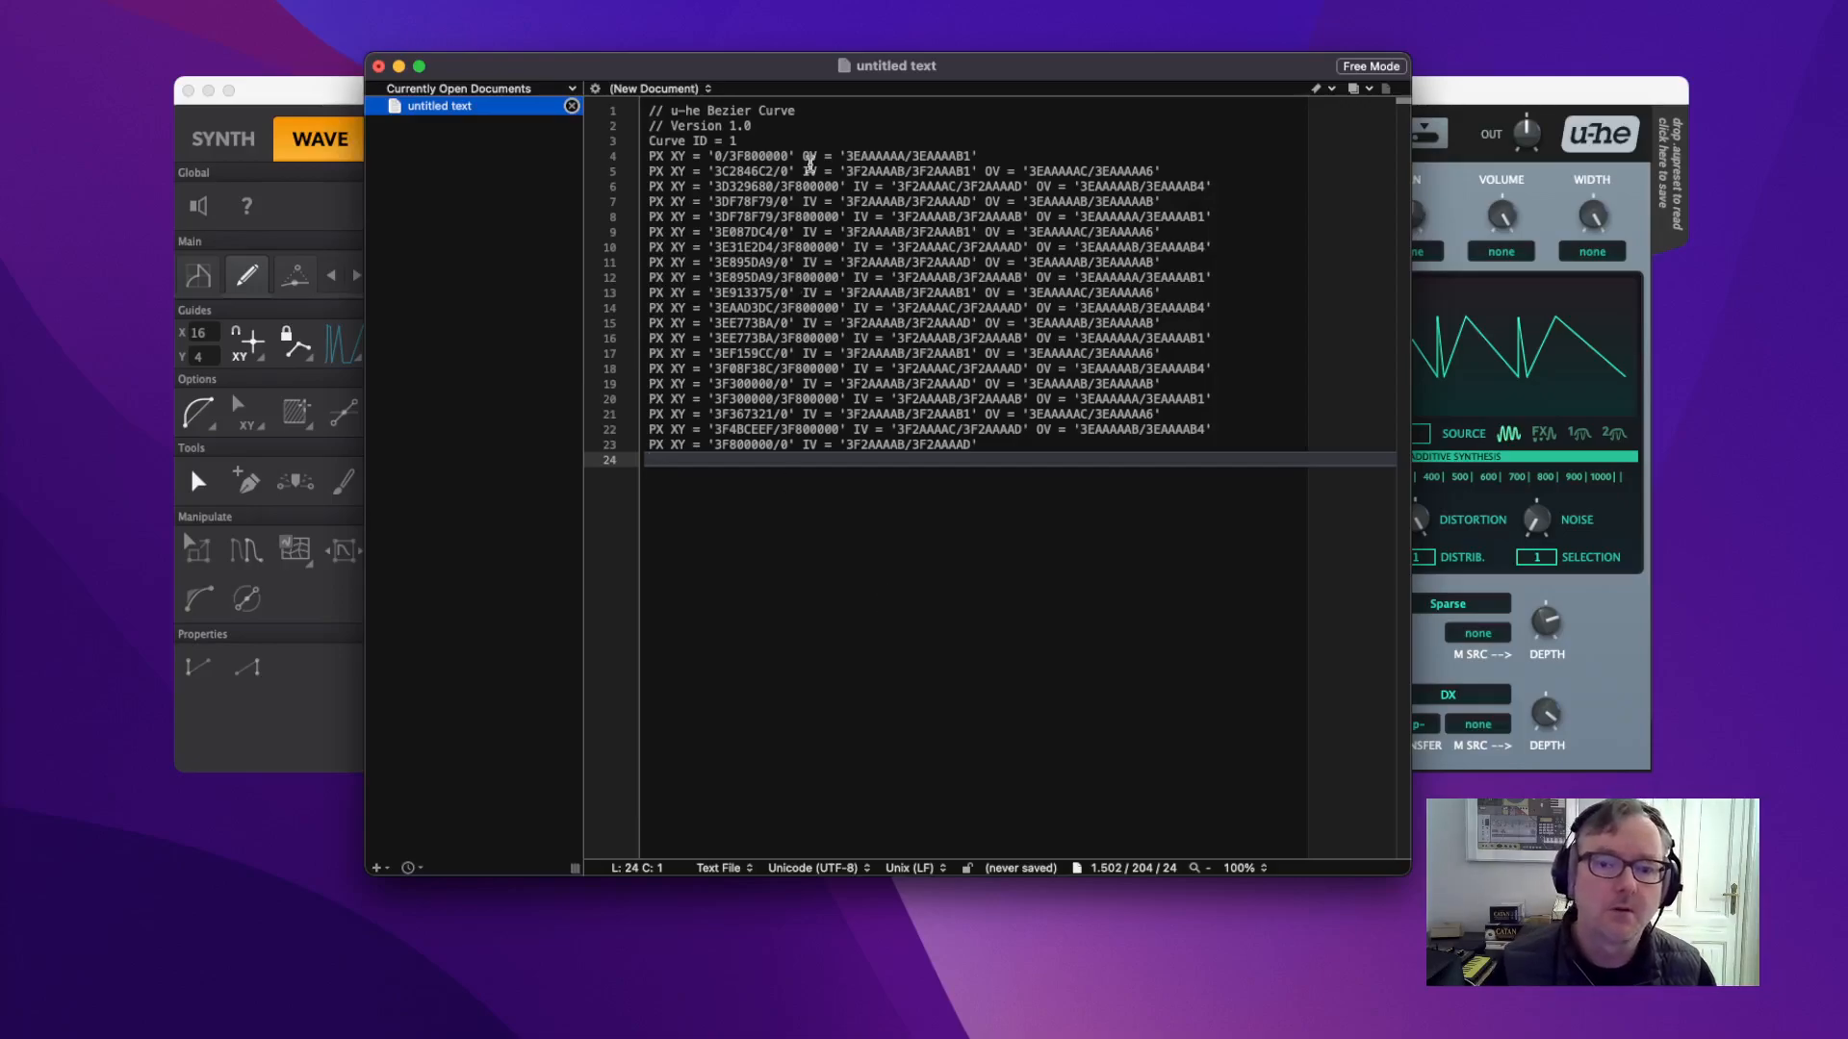
drag(752, 79, 1847, 106)
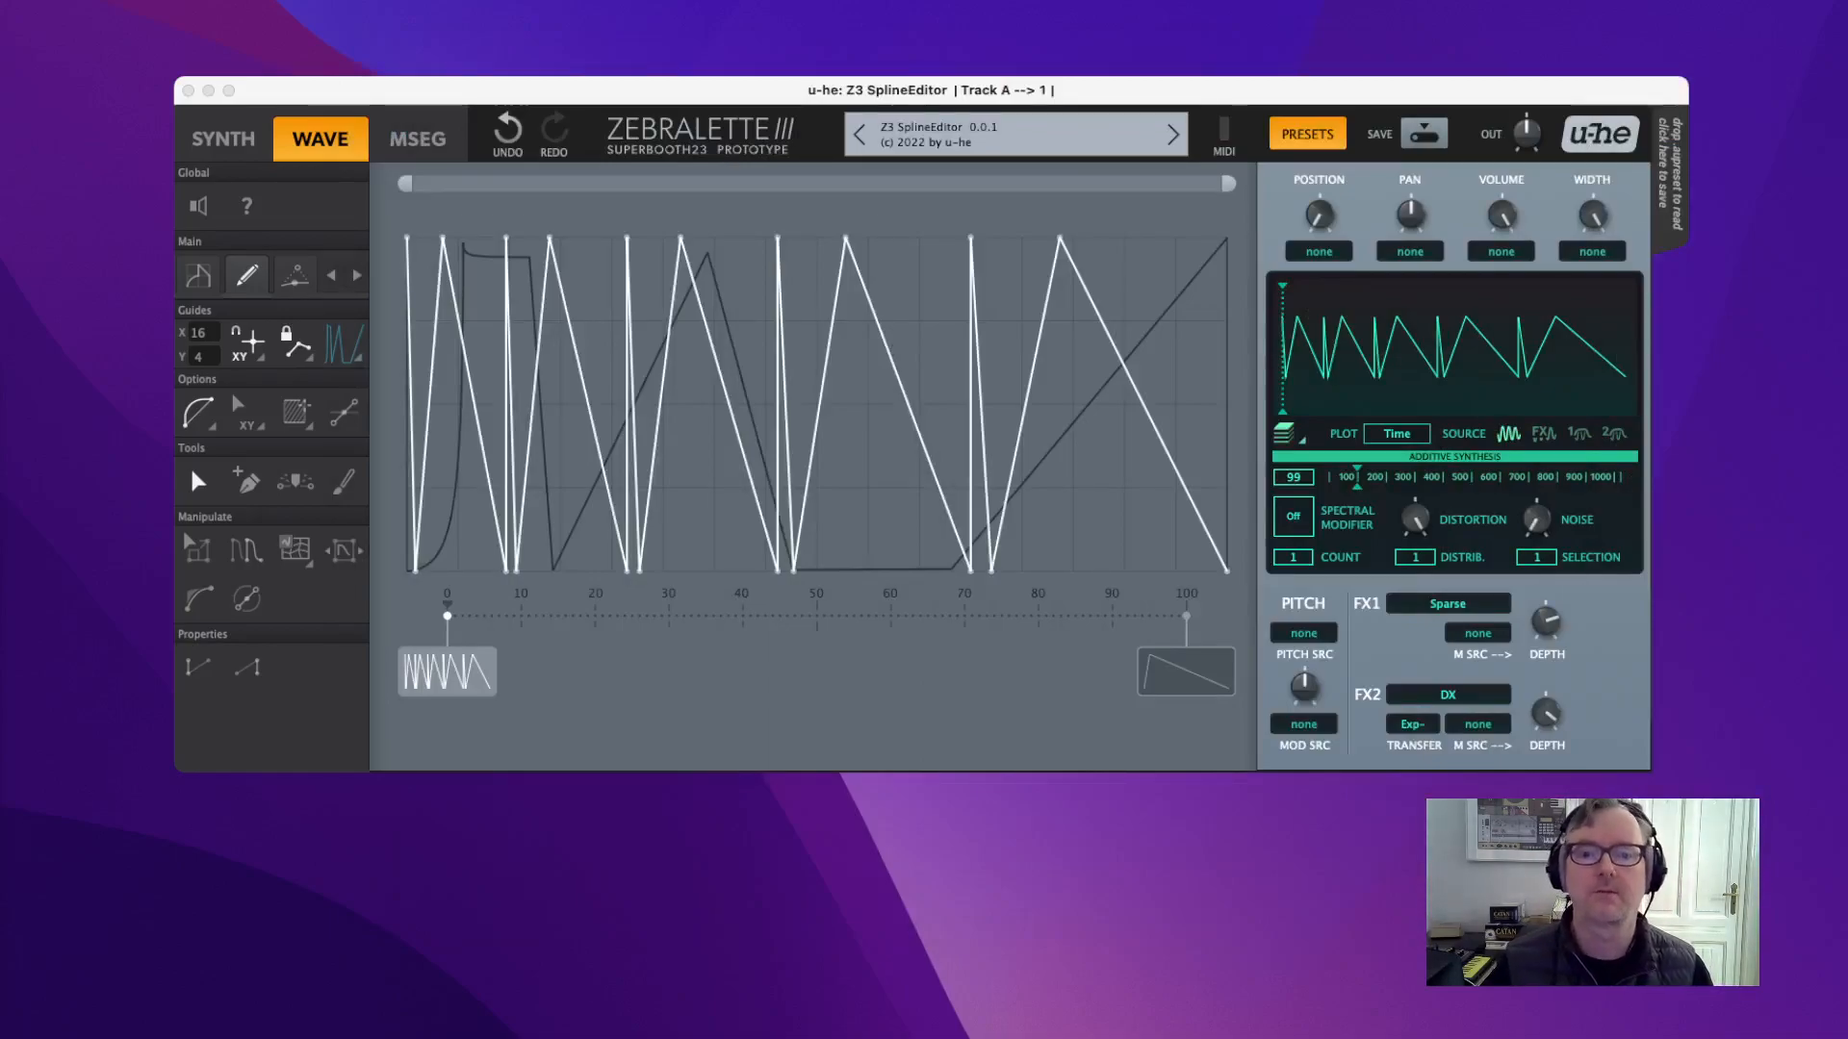
Switch the Guides menu to GuidesOff, leaving the white sawtooth-teeth curve alone on the canvas.
right_click(689, 432)
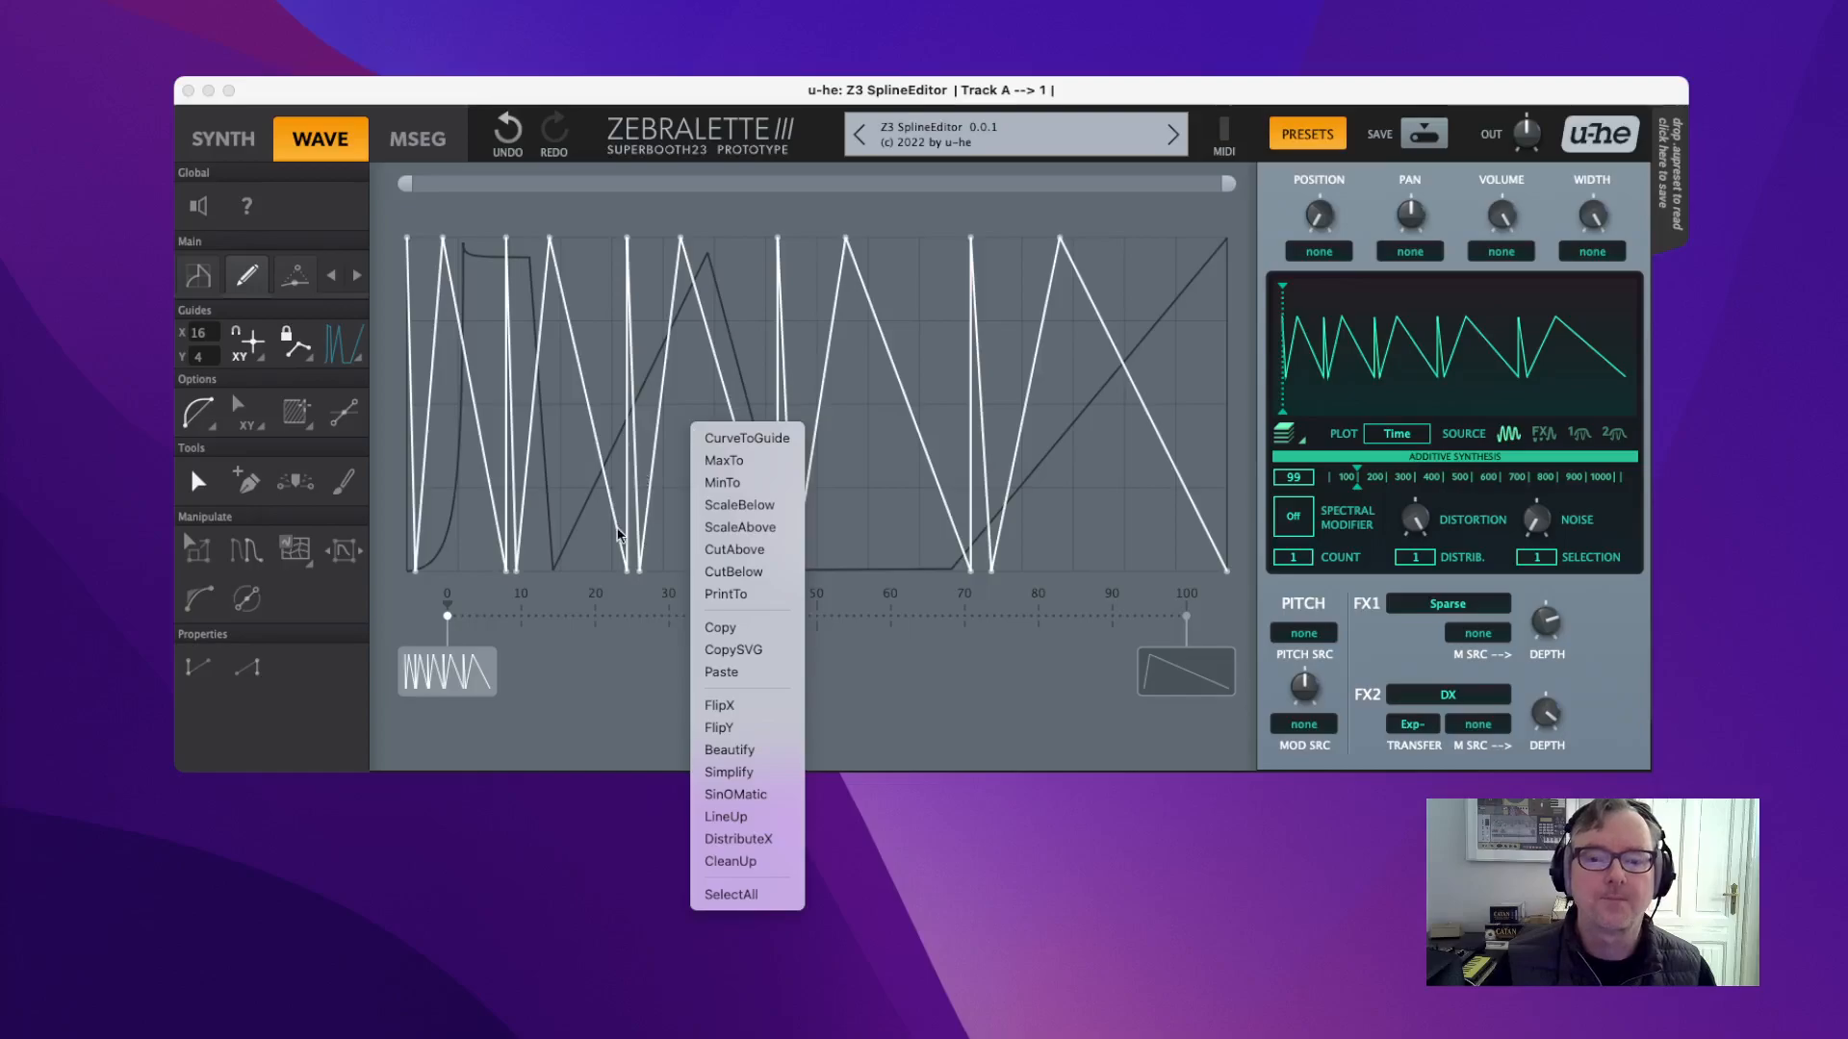
click(666, 496)
click(356, 365)
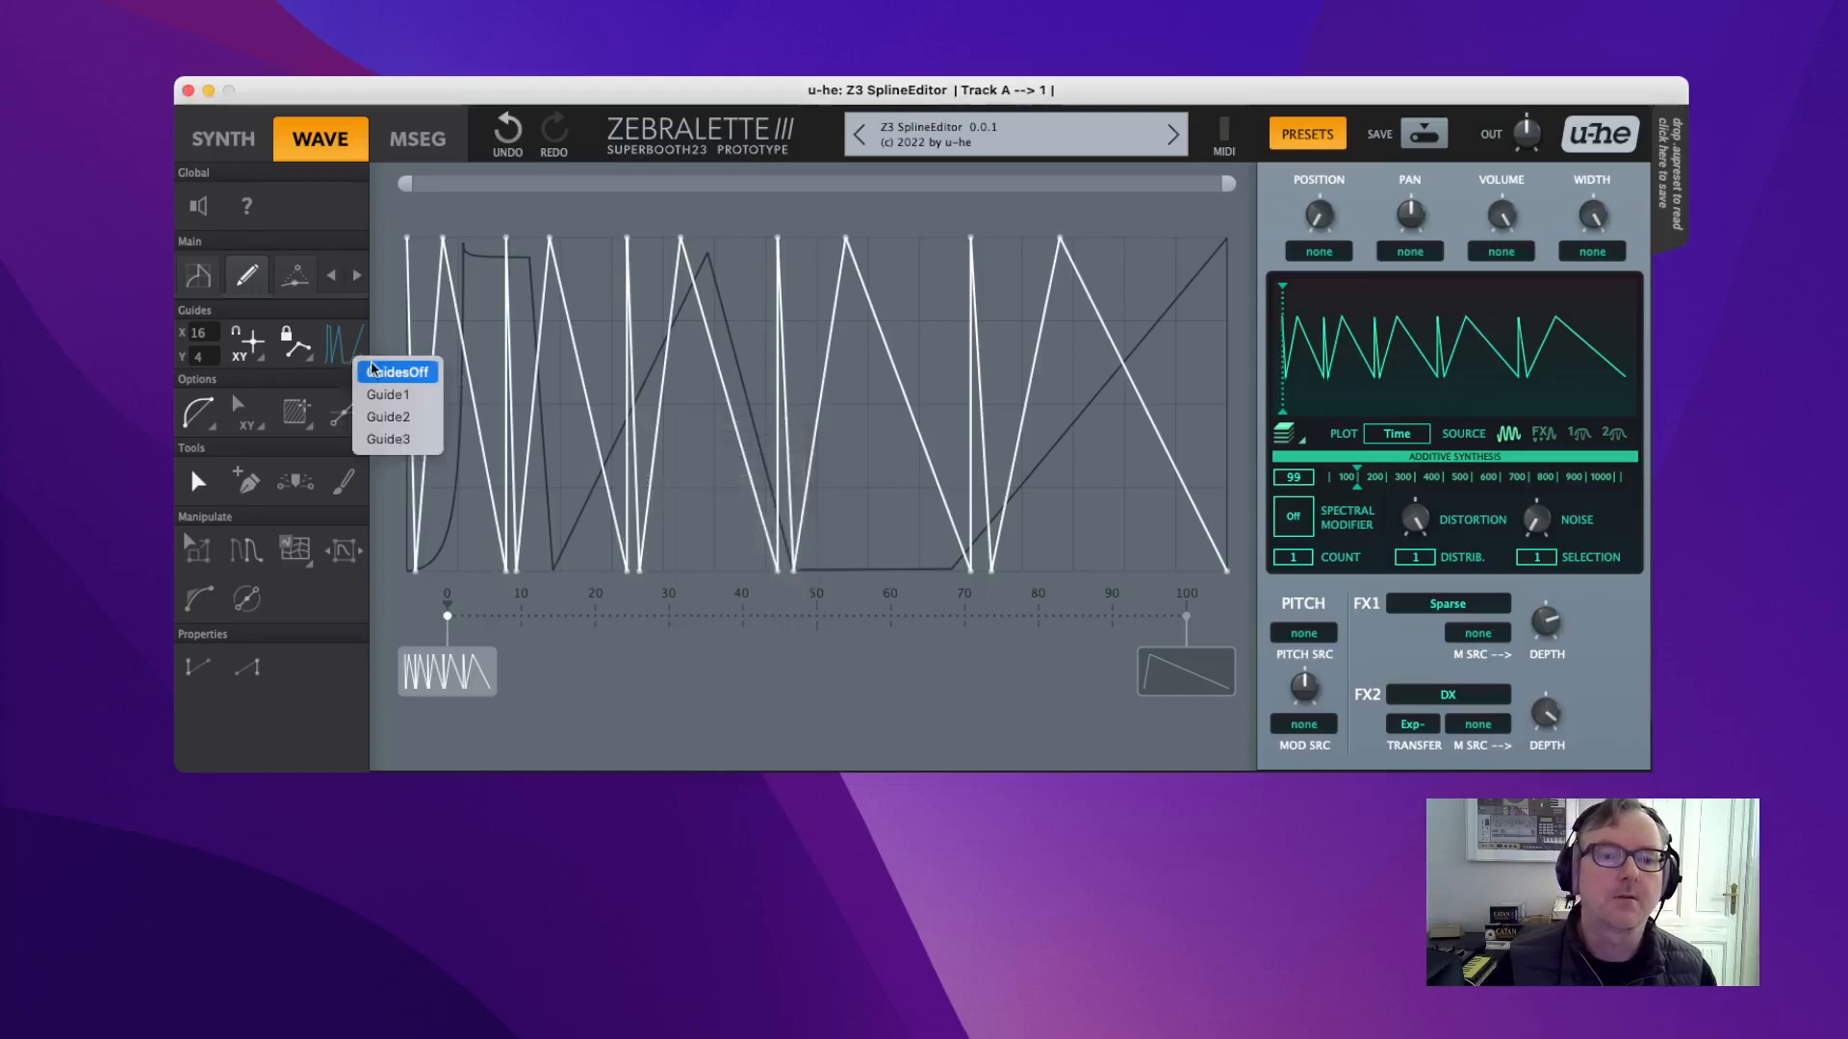
click(397, 372)
right_click(693, 405)
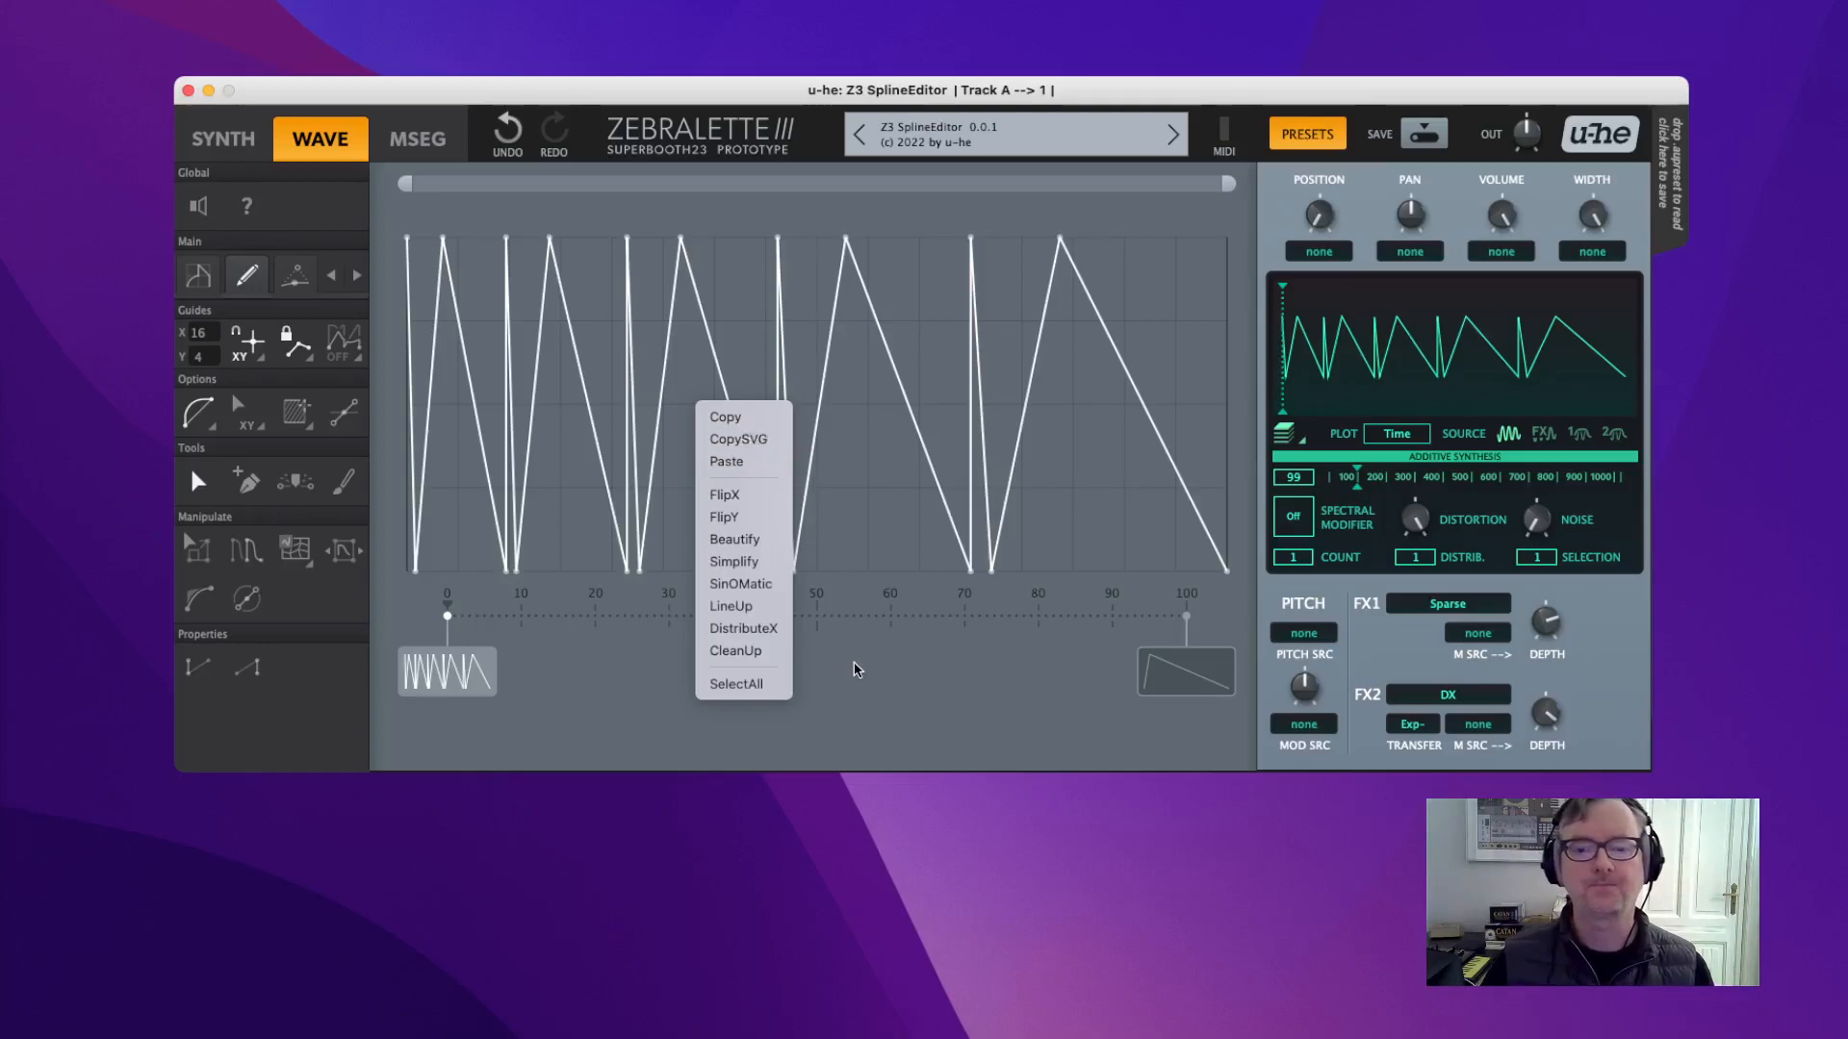
click(908, 676)
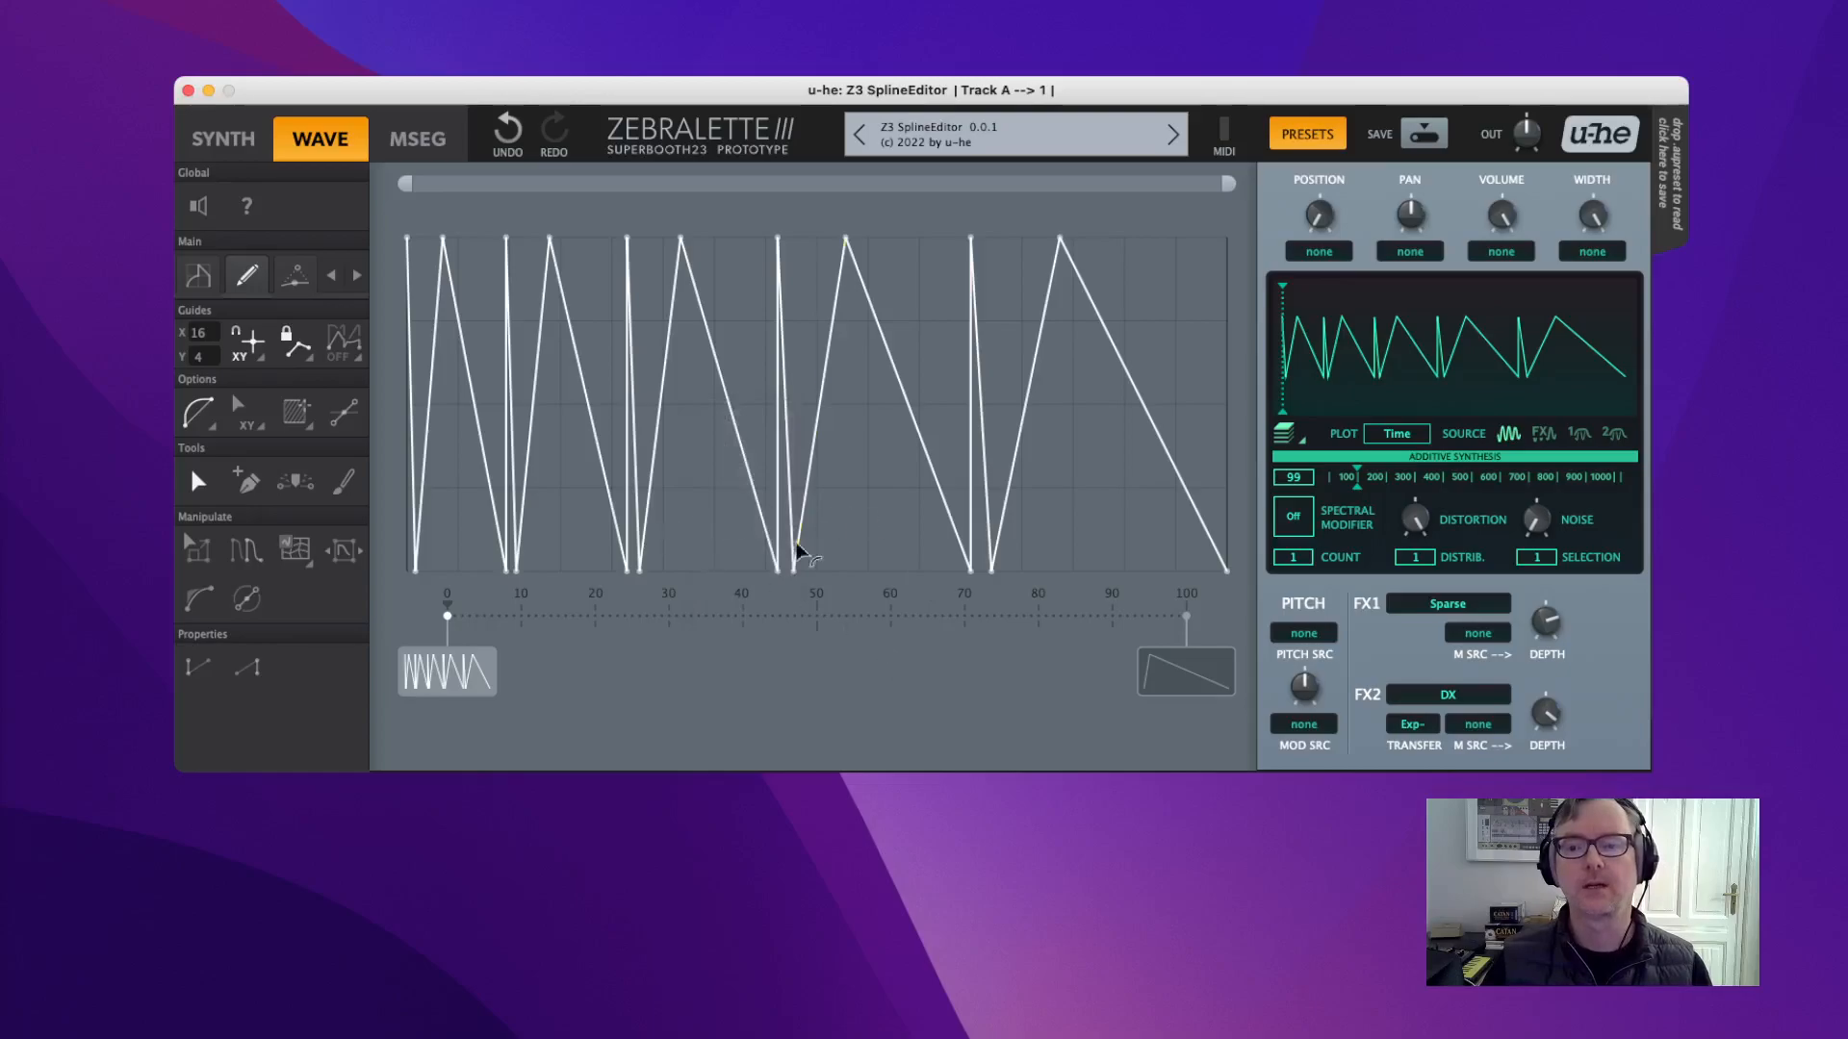